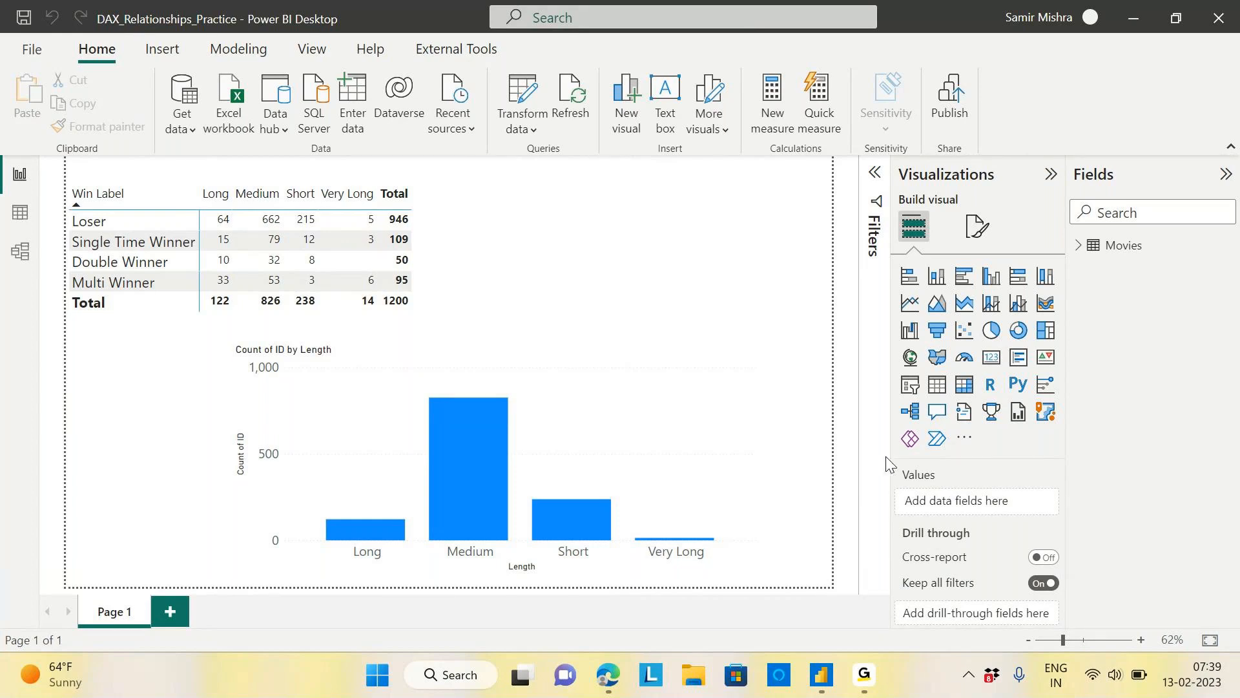
Show the Movies table's rows in data view instead of the report page, as far as the Budget column.
mouse_move(813, 687)
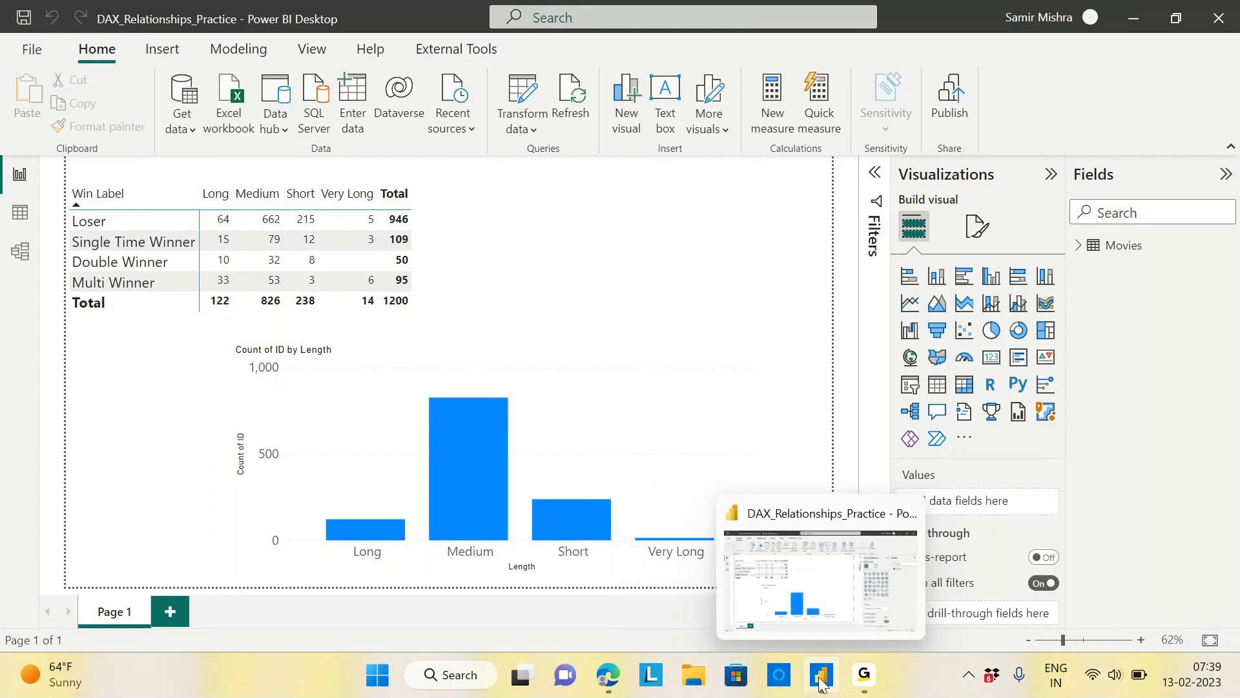
left_click(819, 676)
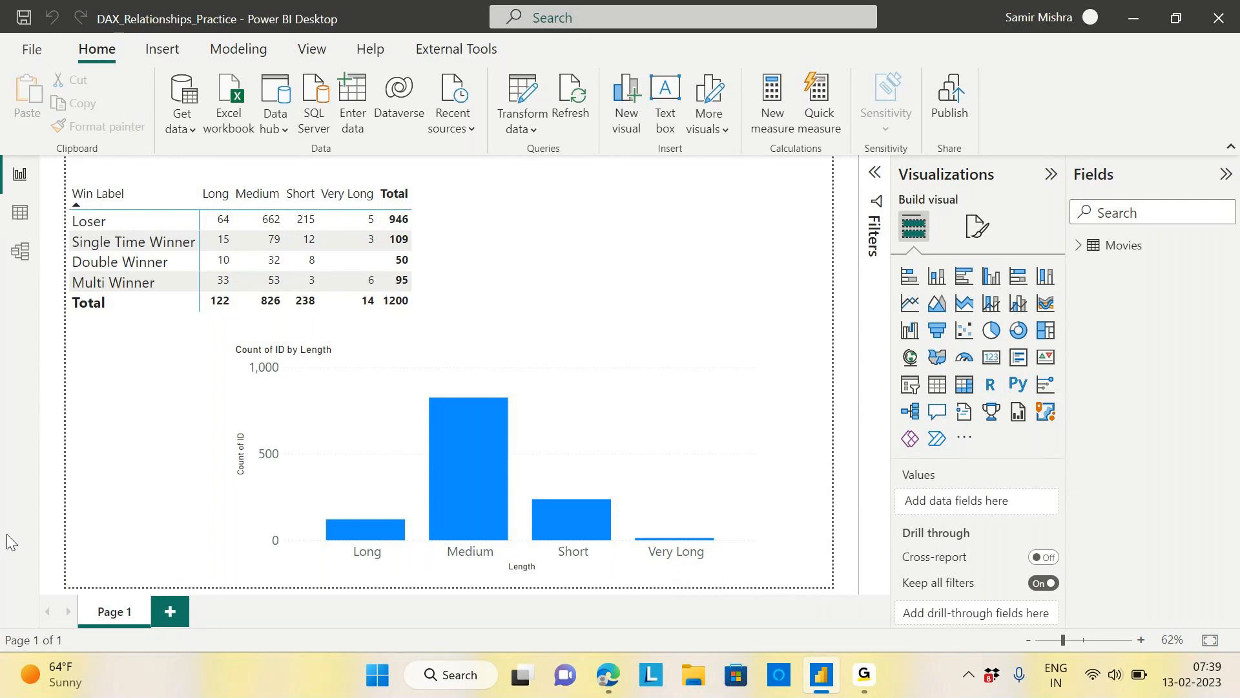
left_click(24, 218)
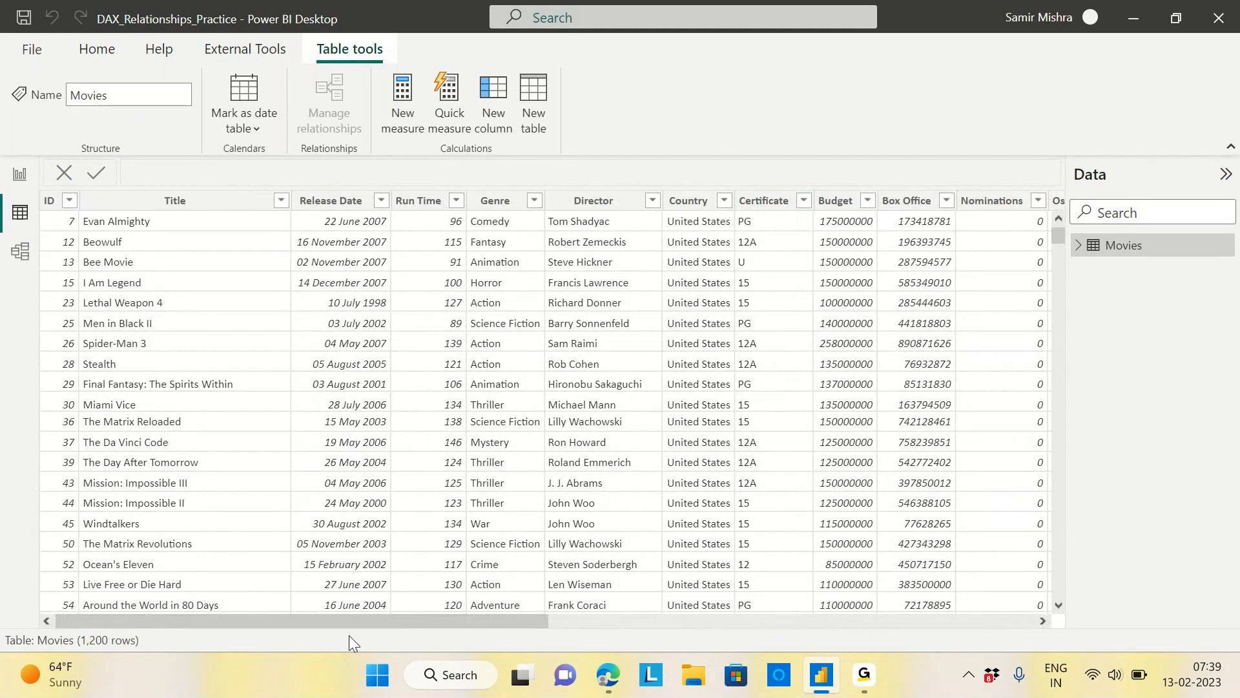
left_click_drag(355, 626, 522, 627)
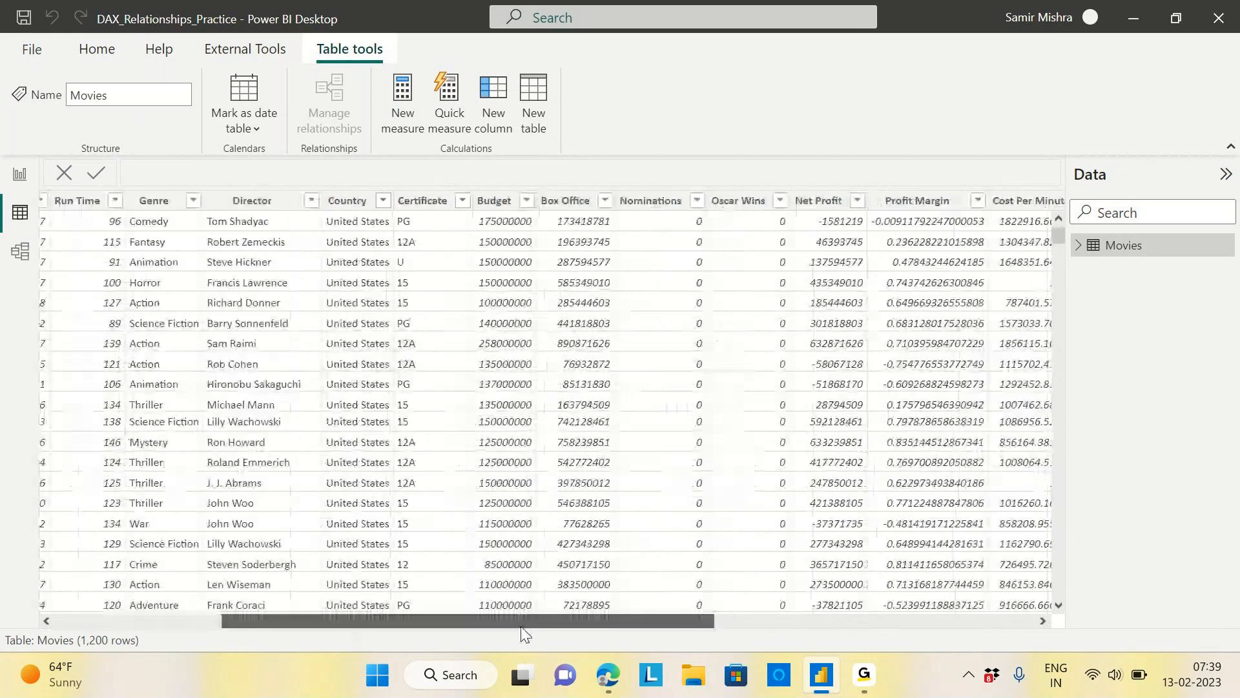
Filter the Budget column to only its blank rows for inspection, and clear all filters again.
left_click(527, 200)
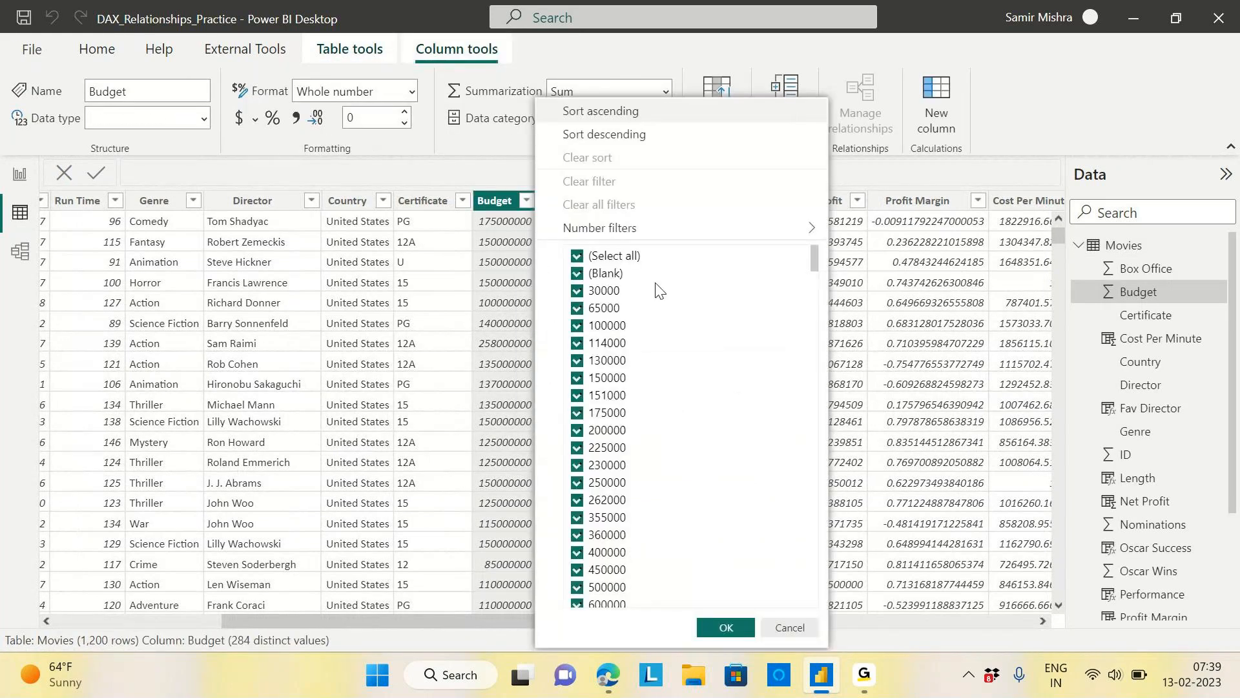
left_click(571, 257)
left_click(573, 275)
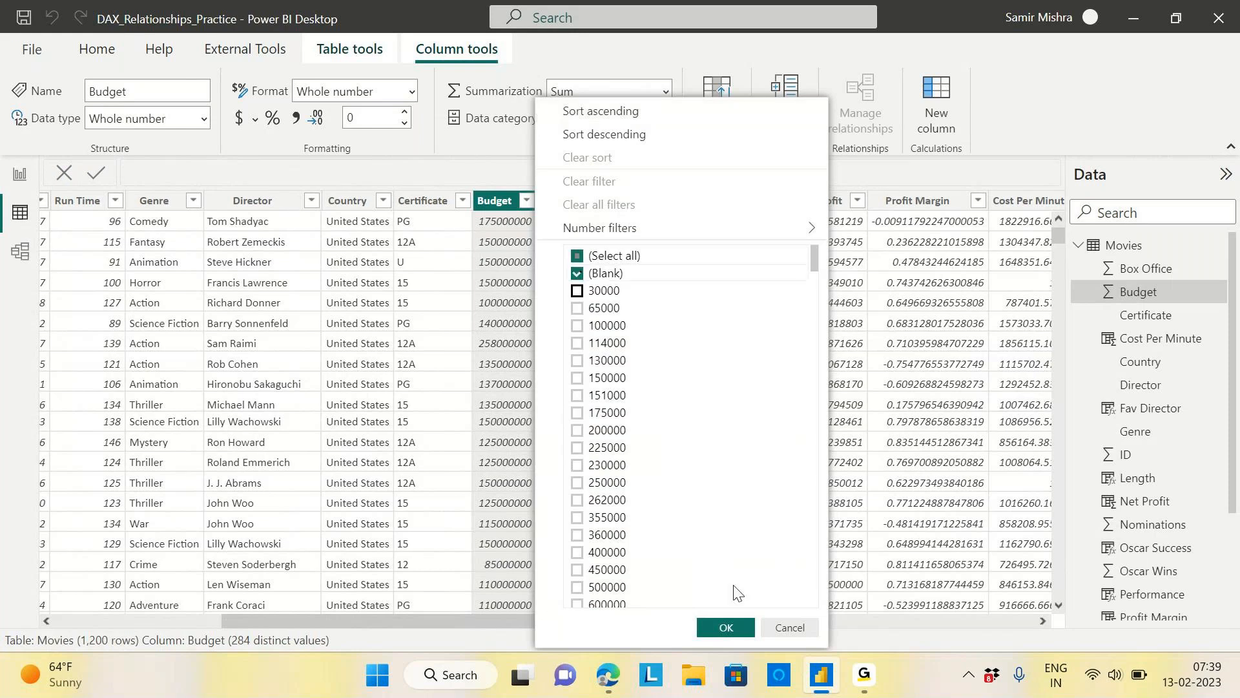
left_click(723, 628)
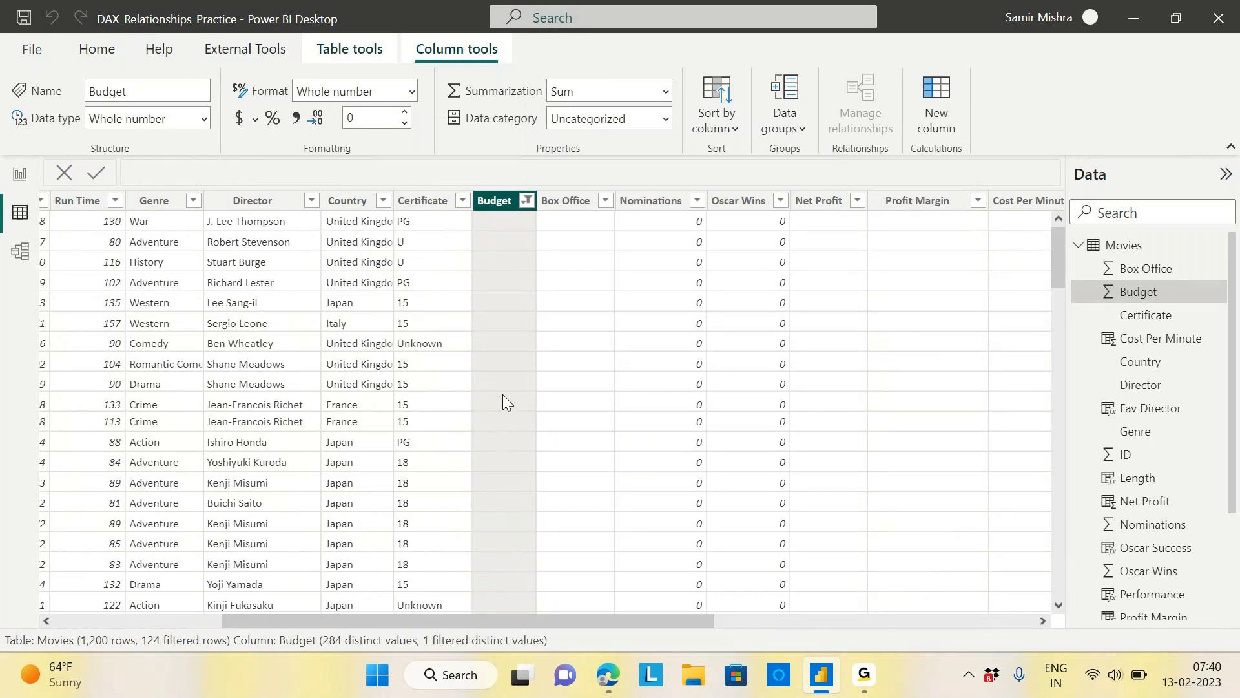
left_click(528, 203)
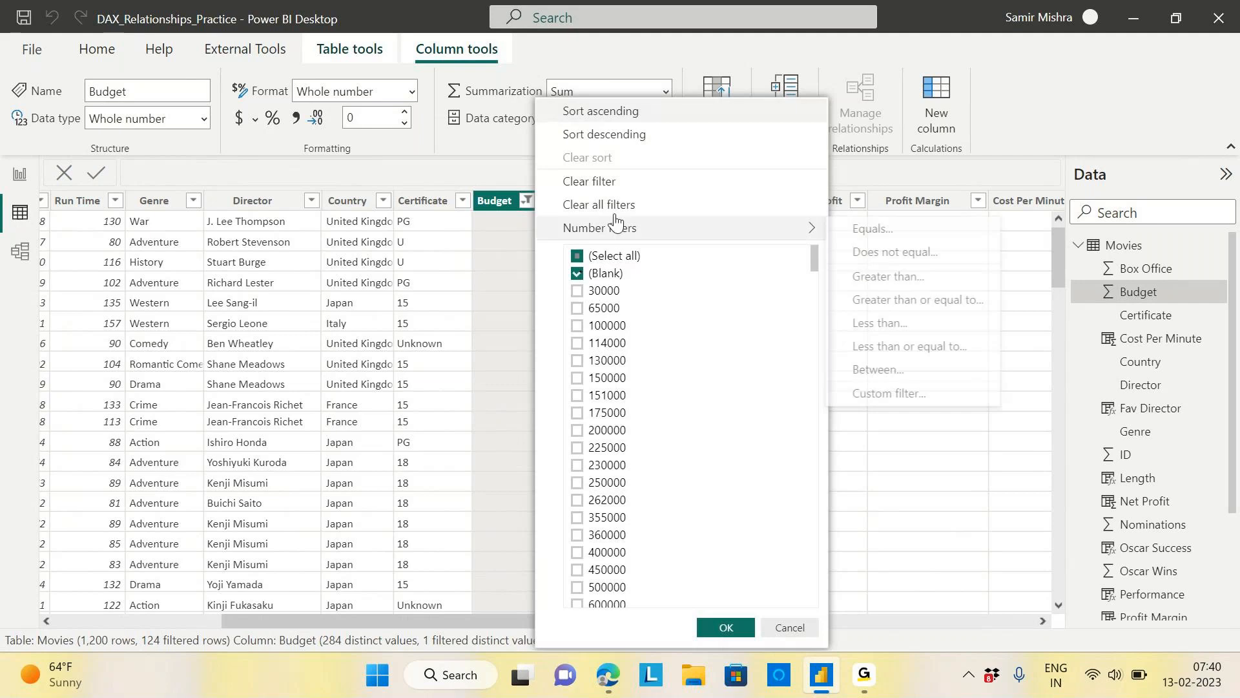
left_click(620, 206)
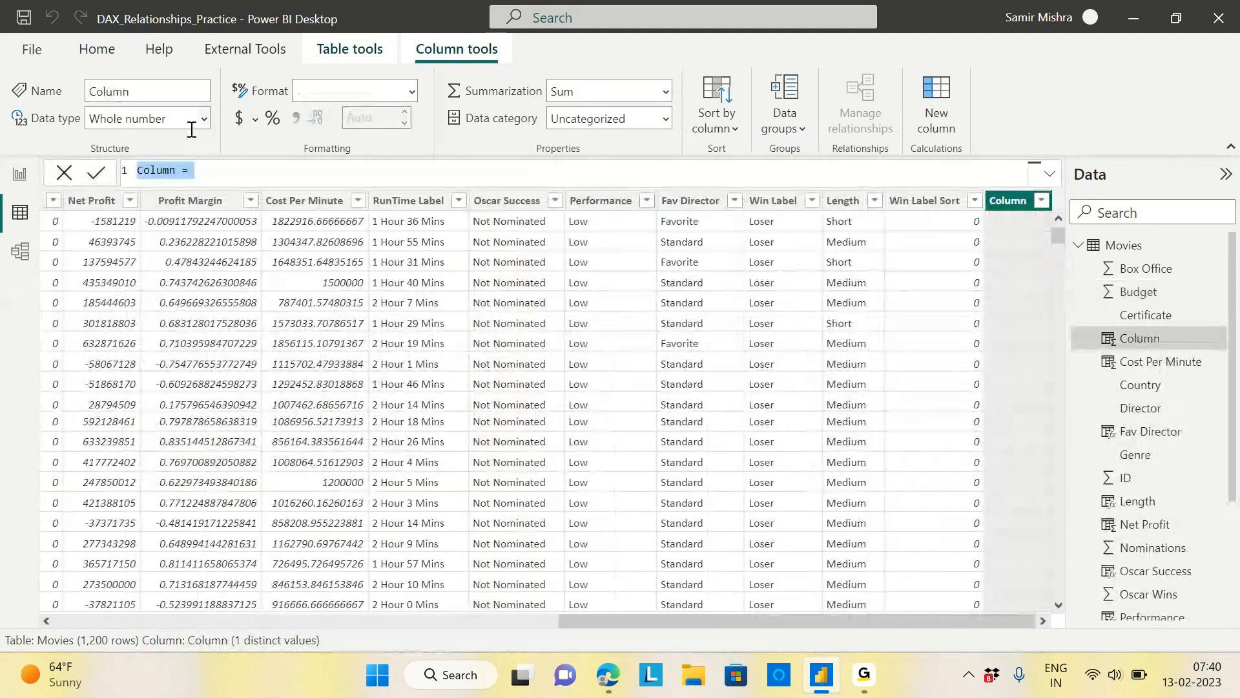
Add a new calculated column to the Movies table and name it "Budget Approval Staus" on the formula's first line.
left_click(219, 176)
scroll(220, 176, "up", 5)
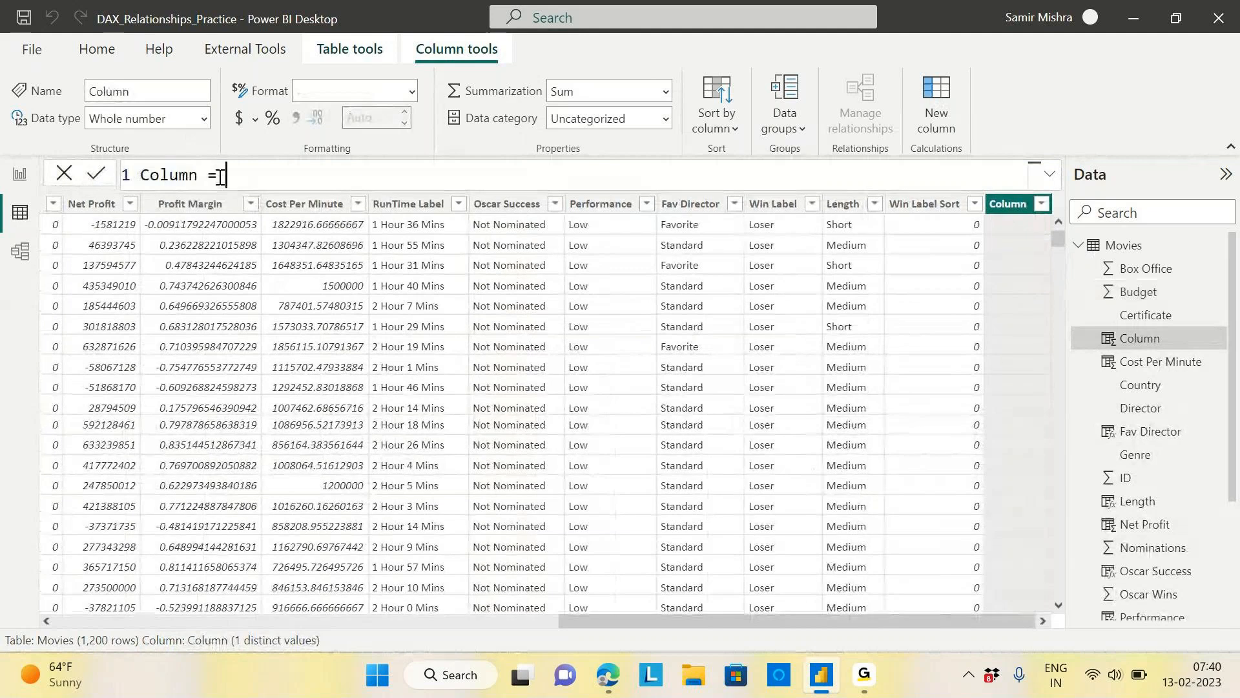
scroll(219, 176, "up", 1)
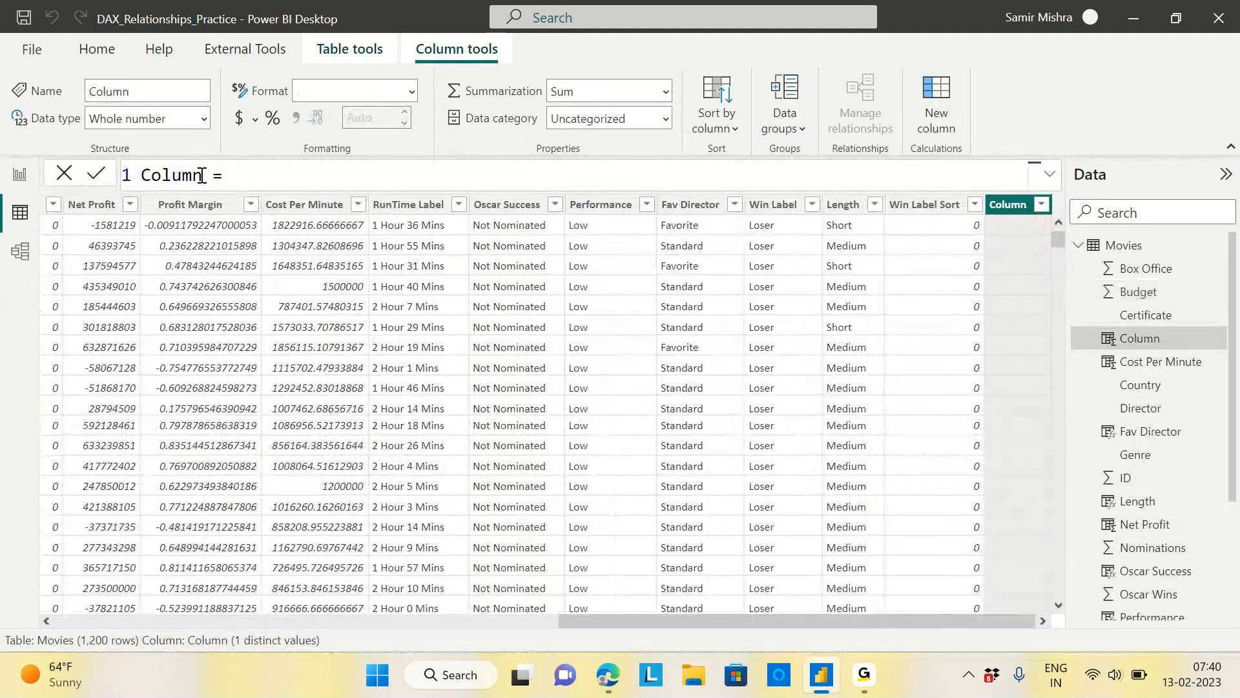
left_click(94, 171)
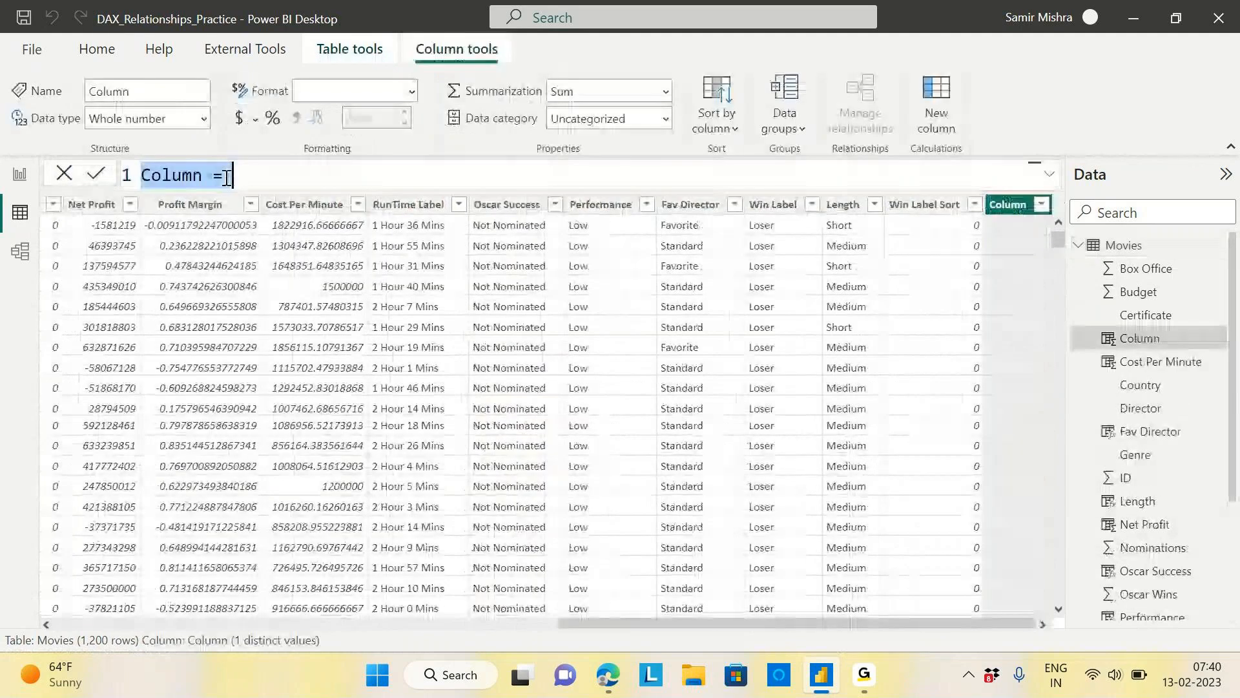
type("B")
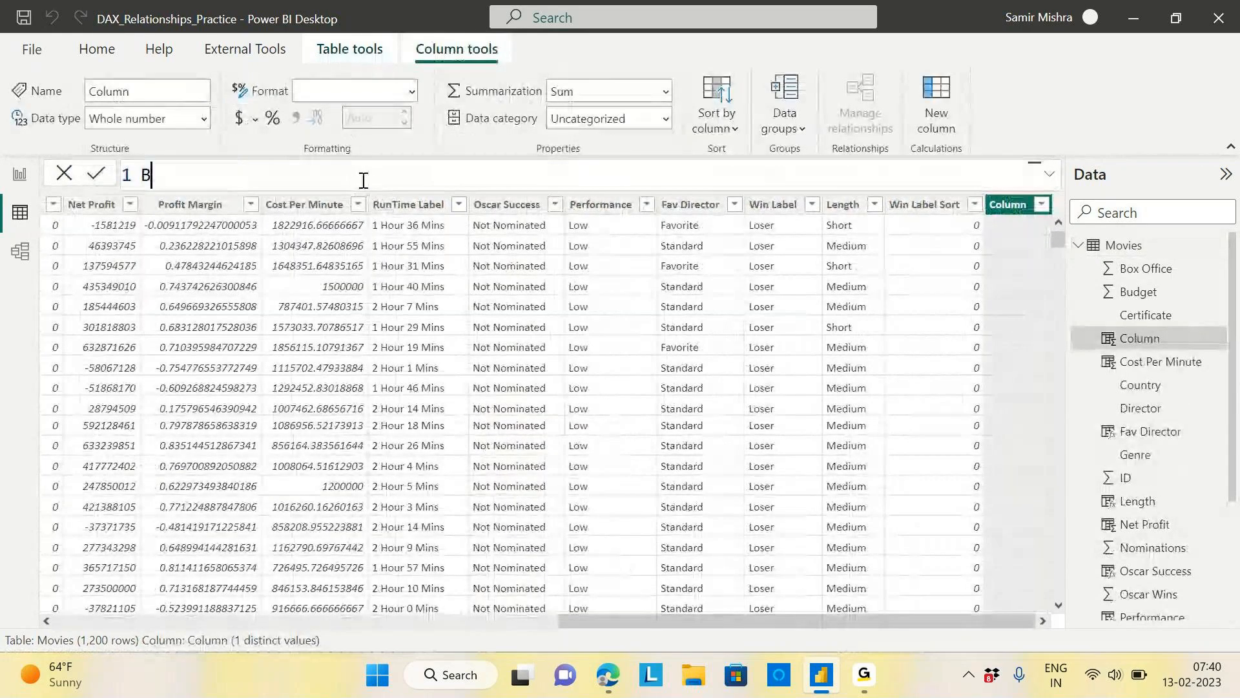
type("udge")
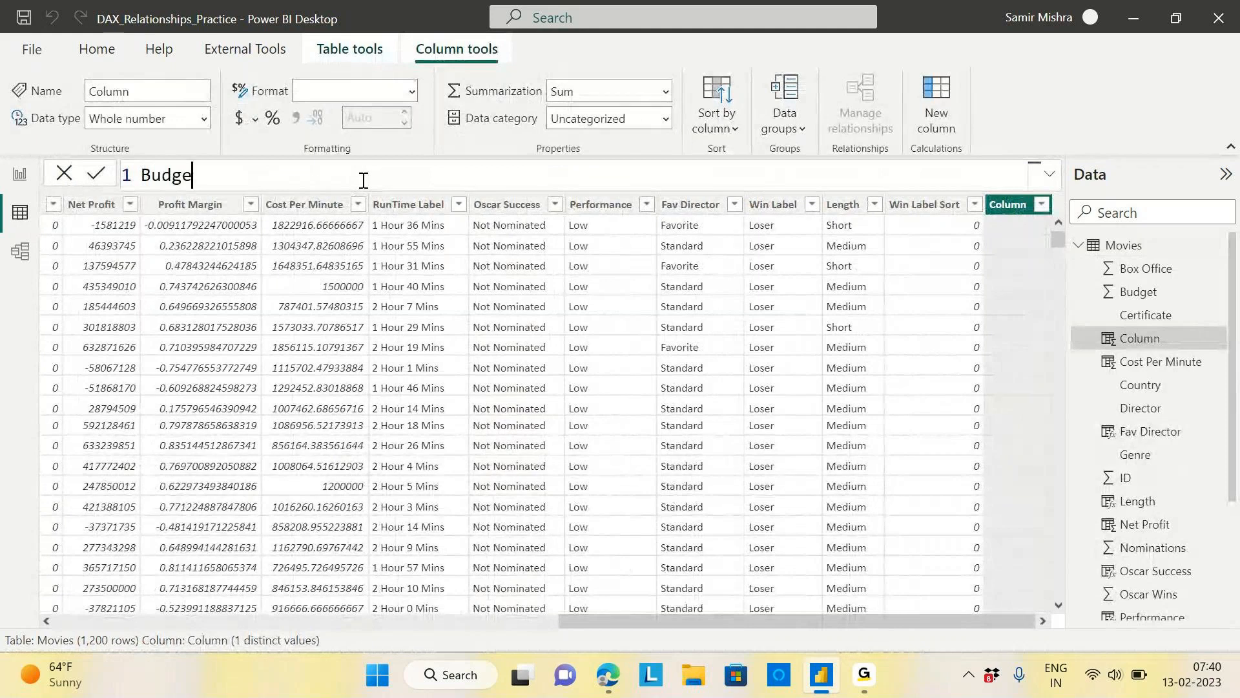
type("t Approval Staus=")
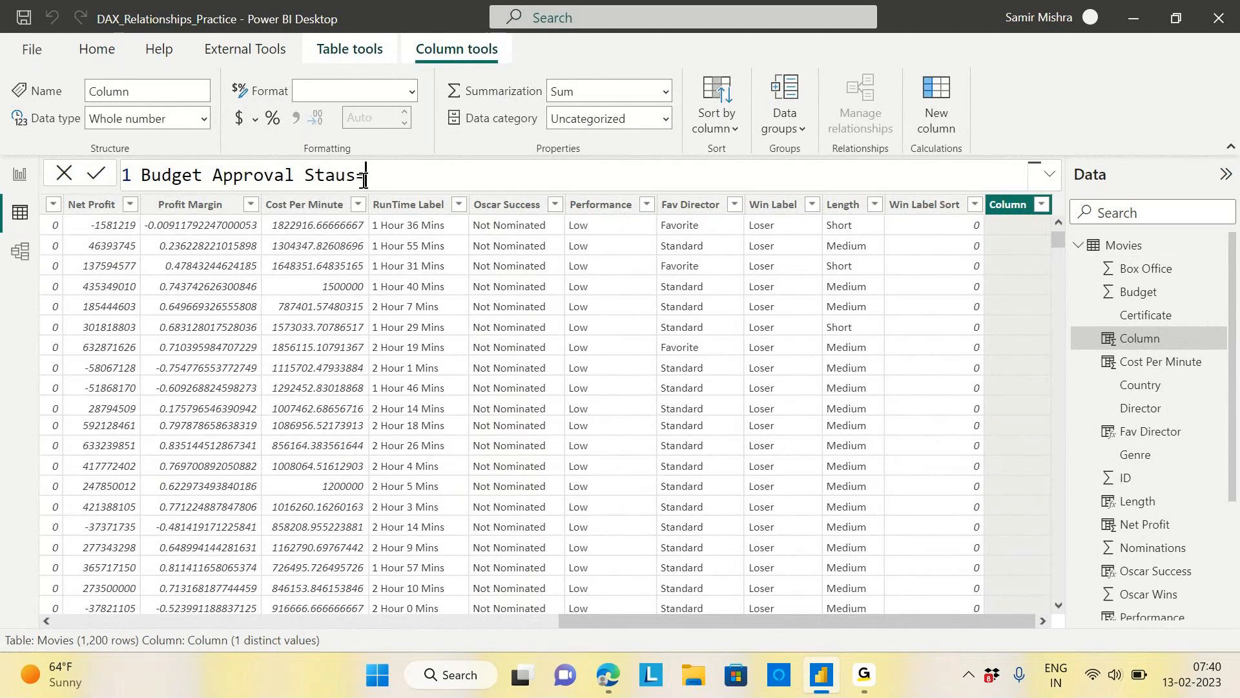
key("shift+Return")
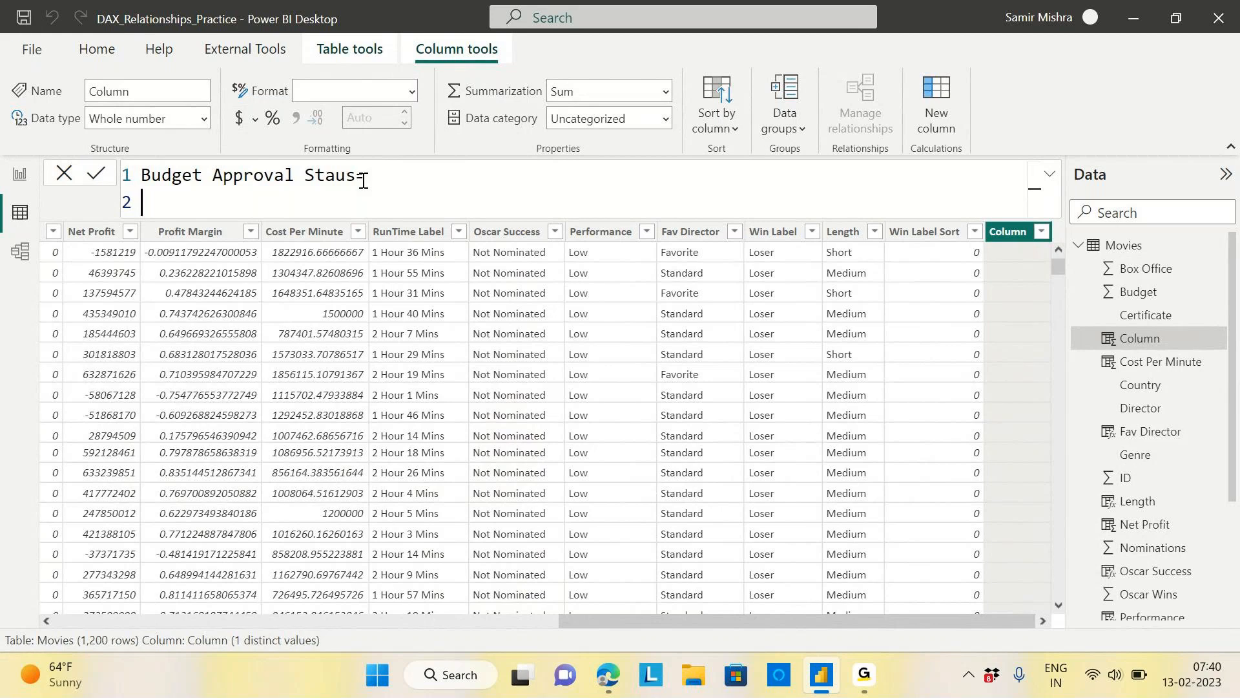
Begin the column's formula with an IF function whose logical test is ISBLANK(Movies[Budget]), on its own line.
type("if")
key("Tab")
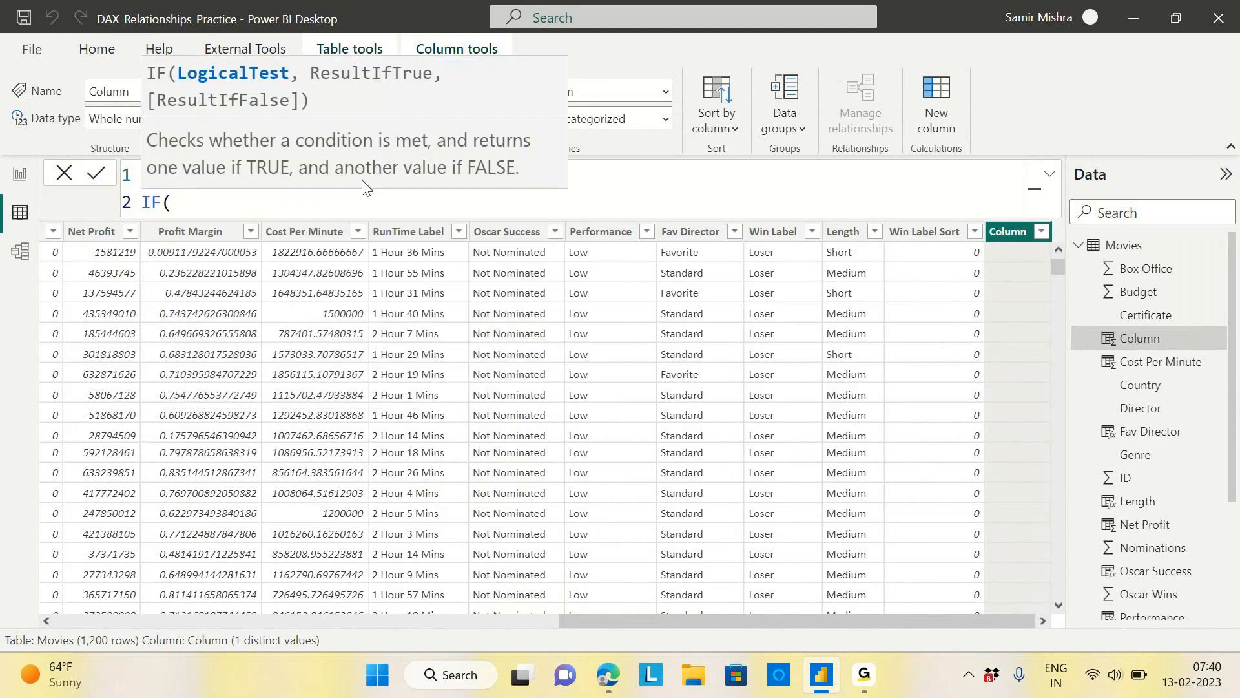
key("Caps_Lock")
key("shift+Return")
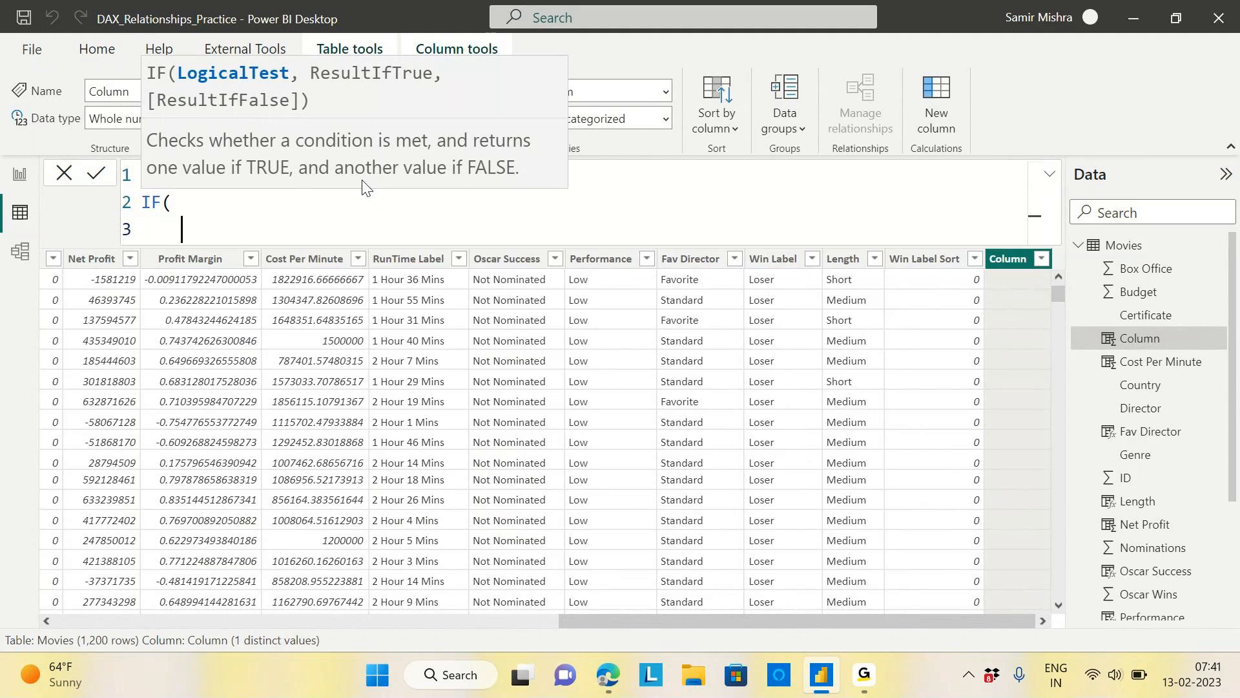
type("ISB")
key("Tab")
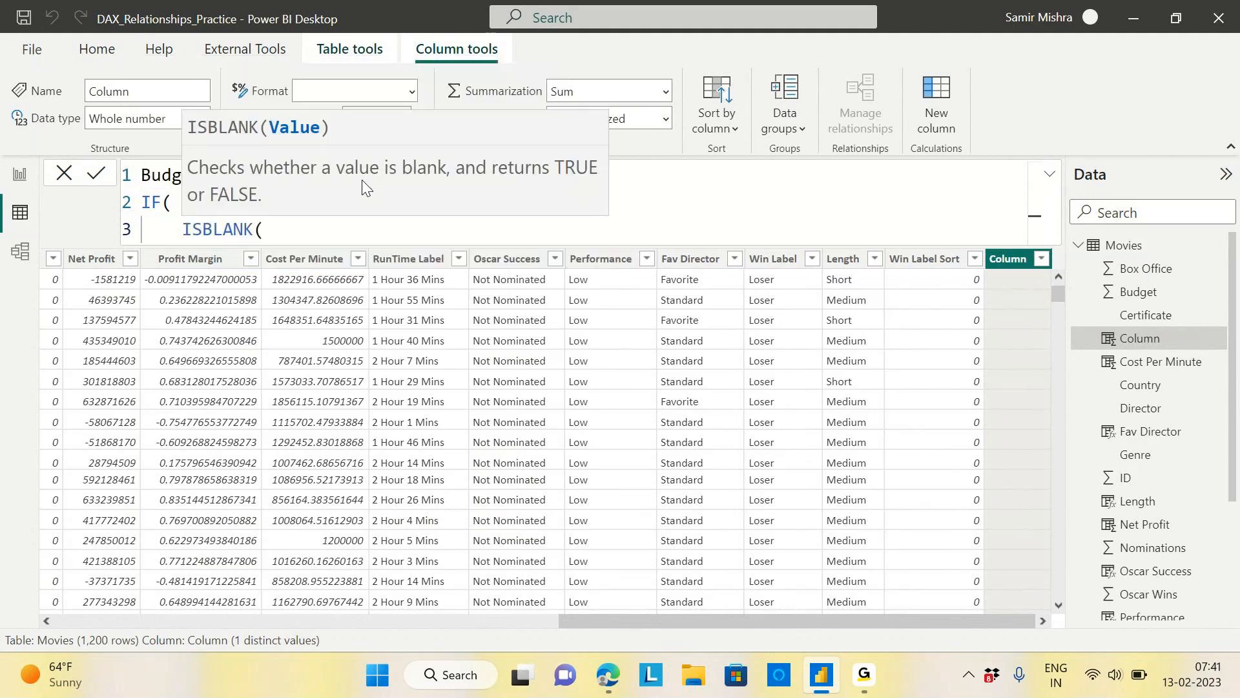
type("BUDG")
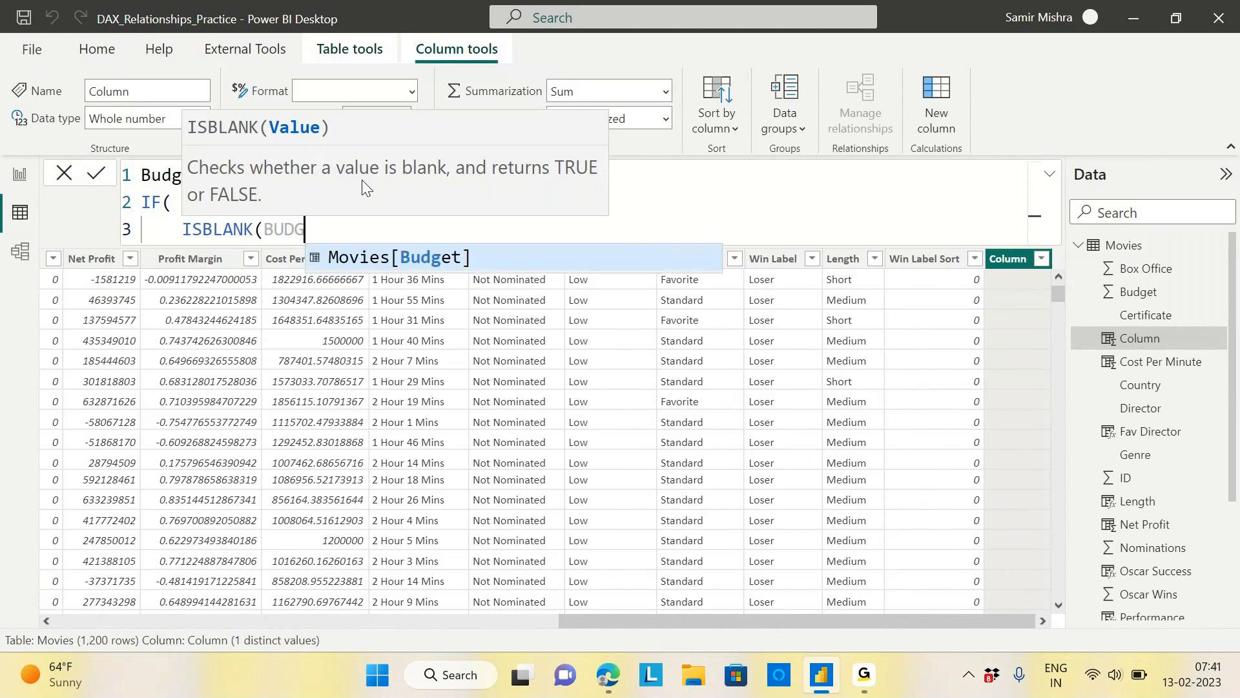
key("Tab")
type(")")
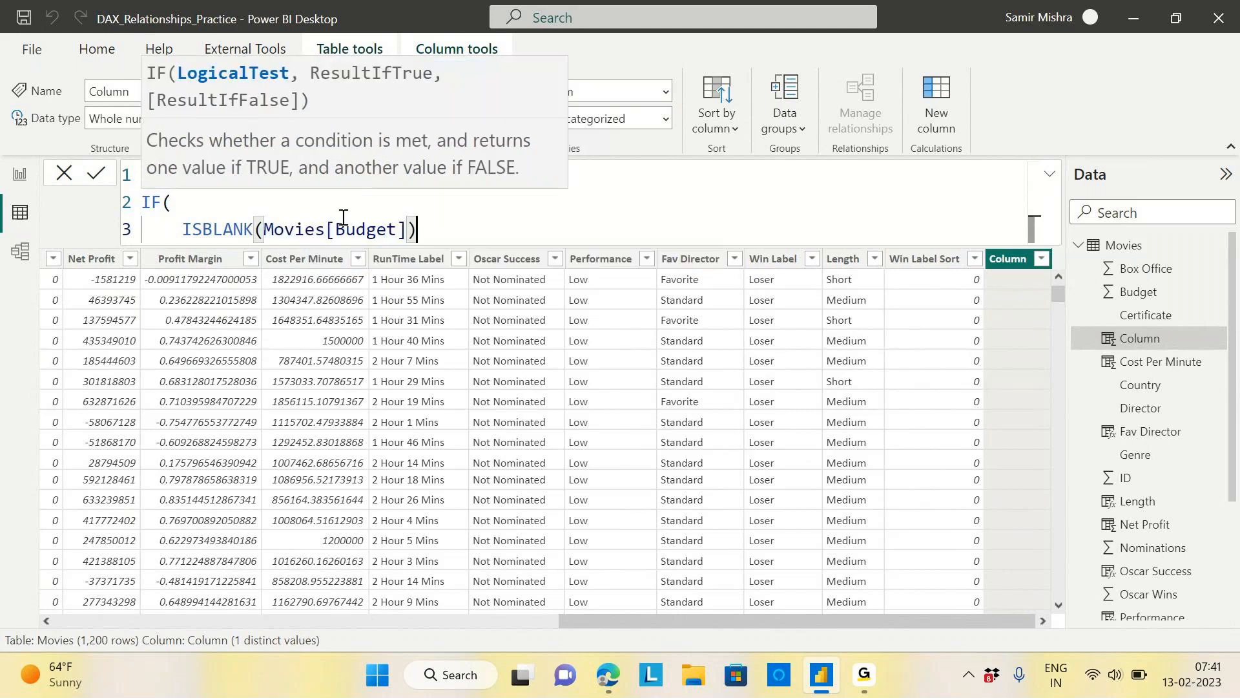
left_click_drag(185, 230, 464, 231)
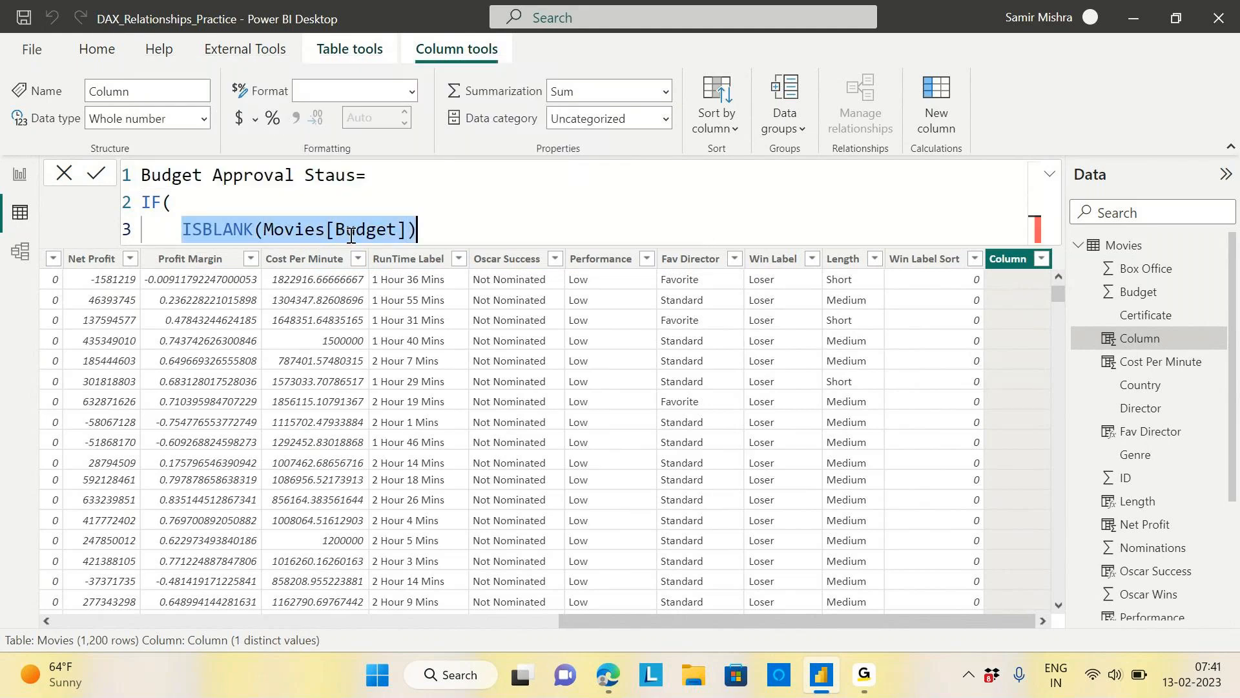
left_click(433, 231)
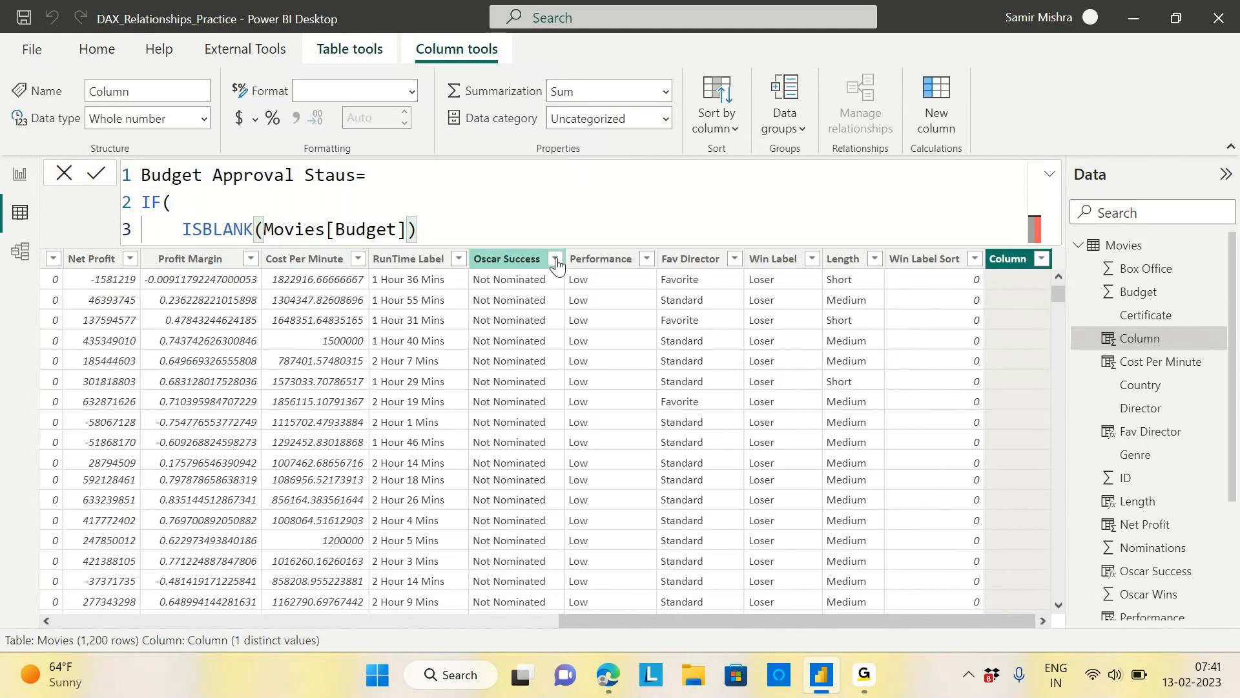
type(",")
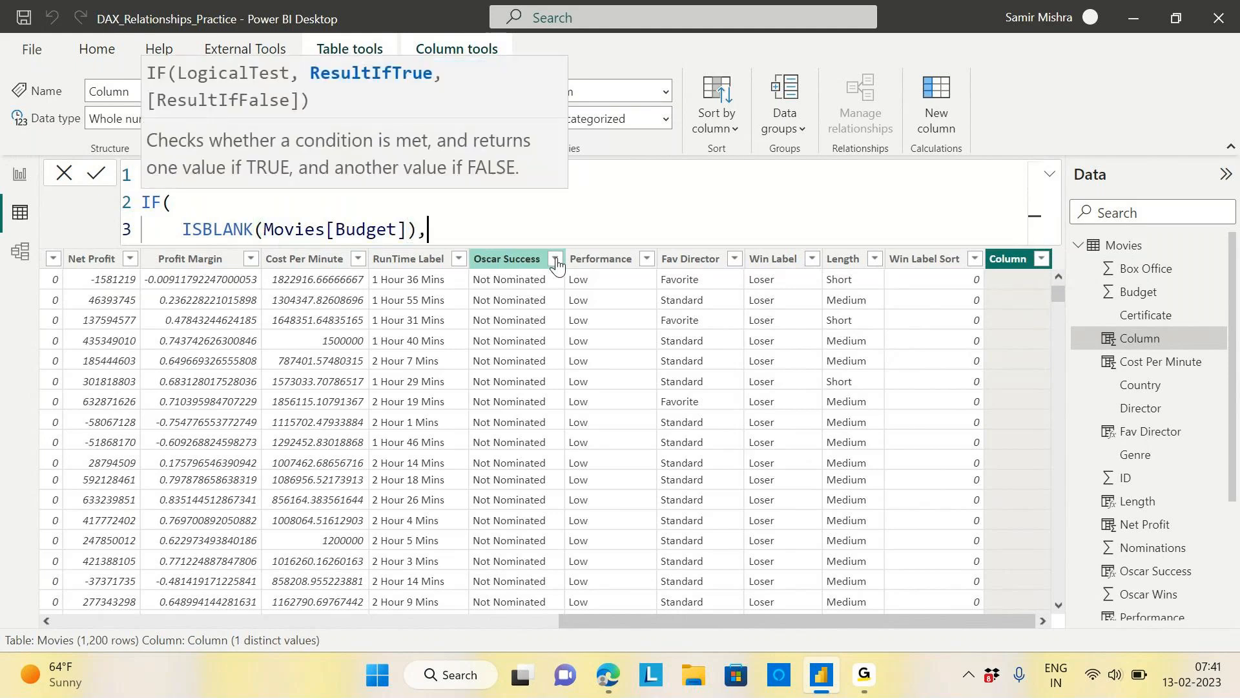
Enter "PENDING" on a new line as the IF result for blank budgets.
key("shift+Return")
type("\"pENDIN")
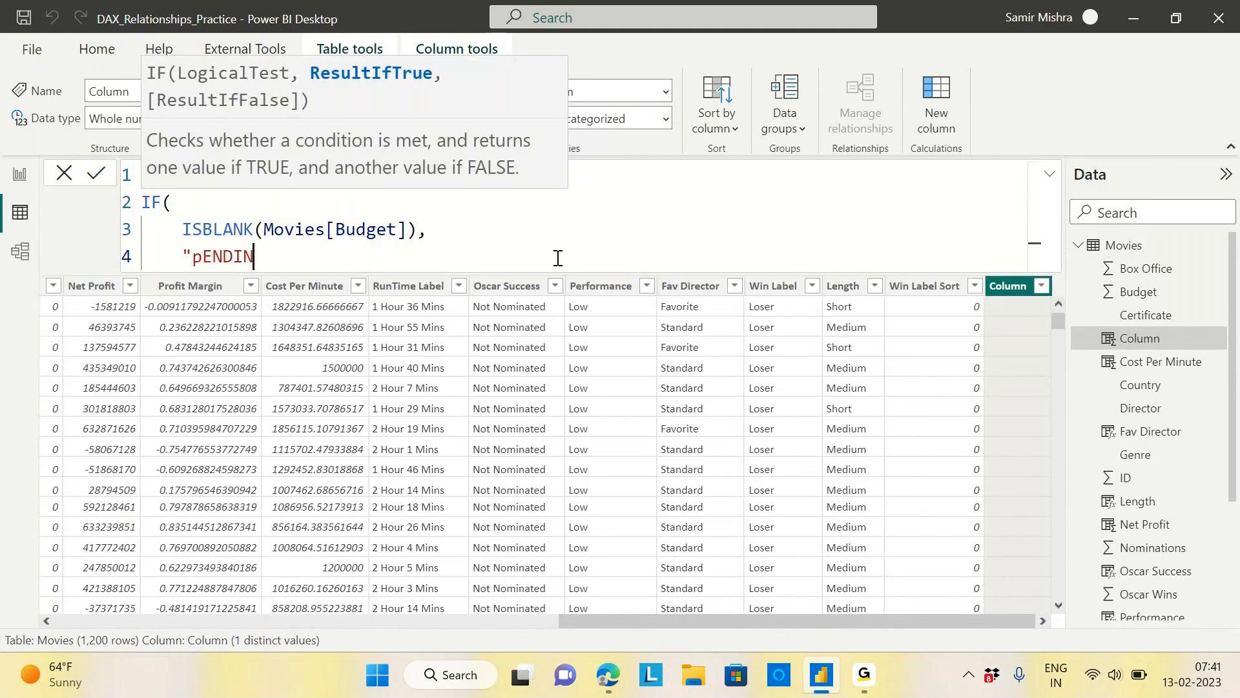
key("BackSpace")
key("BackSpace")
key("BackSpace")
key("BackSpace")
key("BackSpace")
key("BackSpace")
type("P")
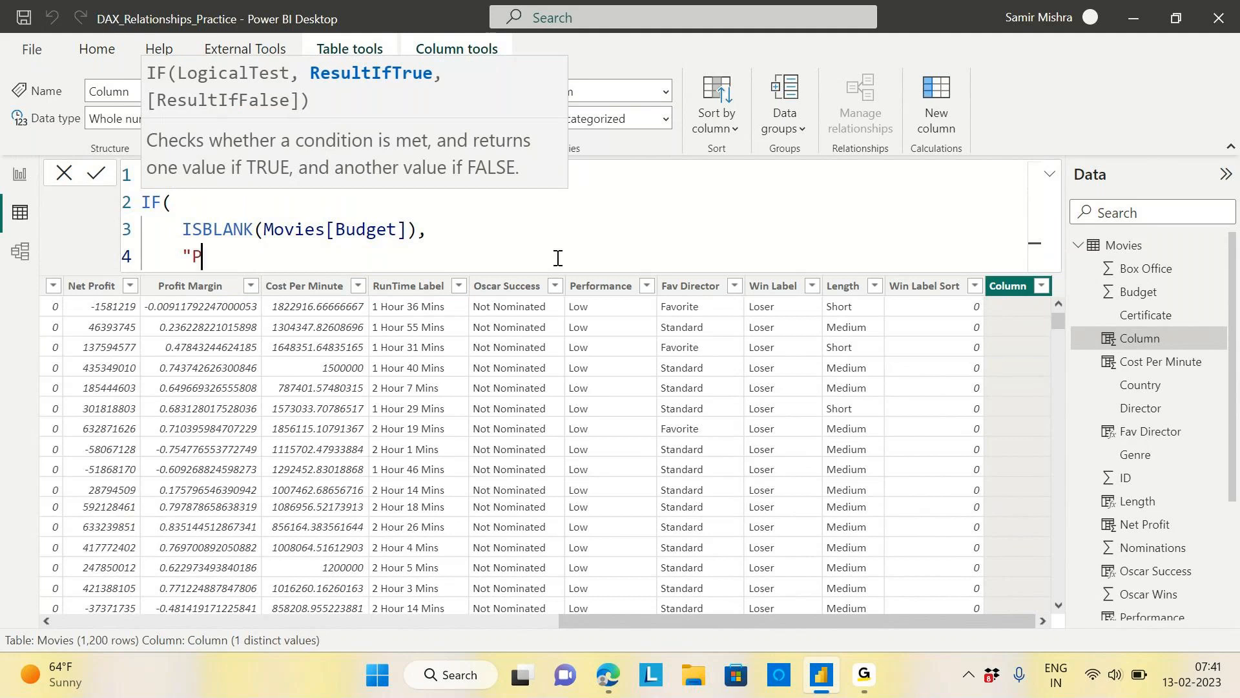
type("ENDING")
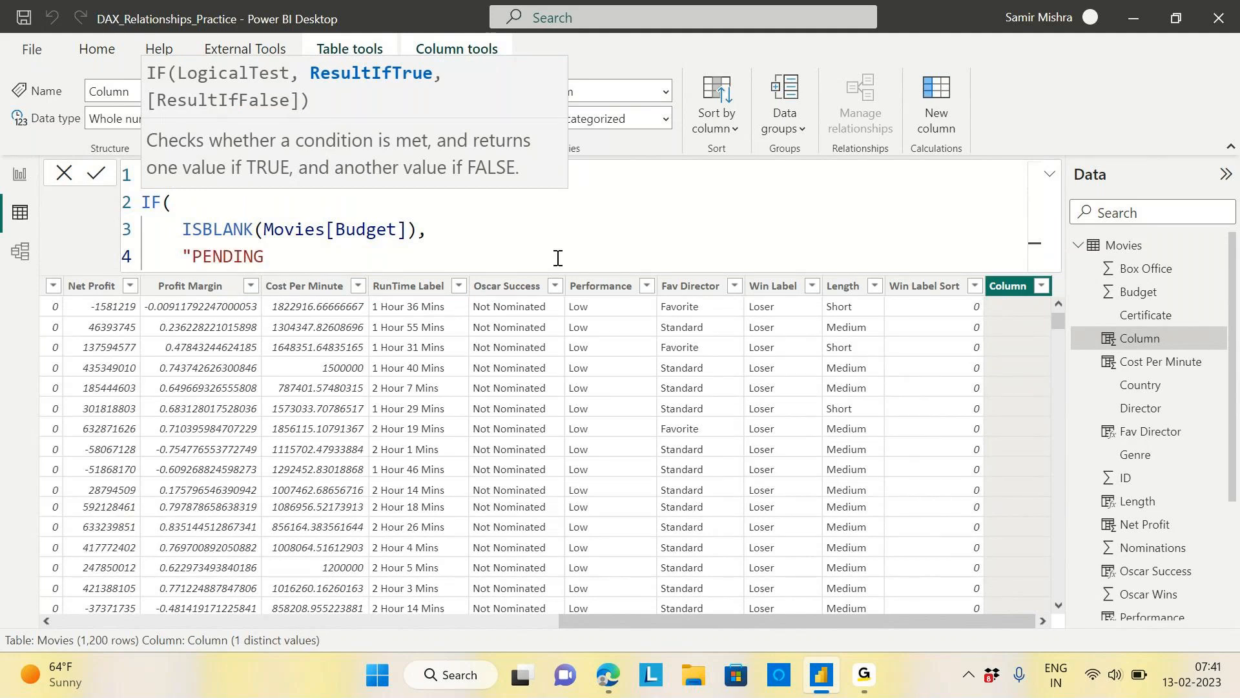
type("\",")
Enter "APPROVED" as the IF result for budgets that are not blank, close the formula and commit the column.
key("Return")
type("\"A")
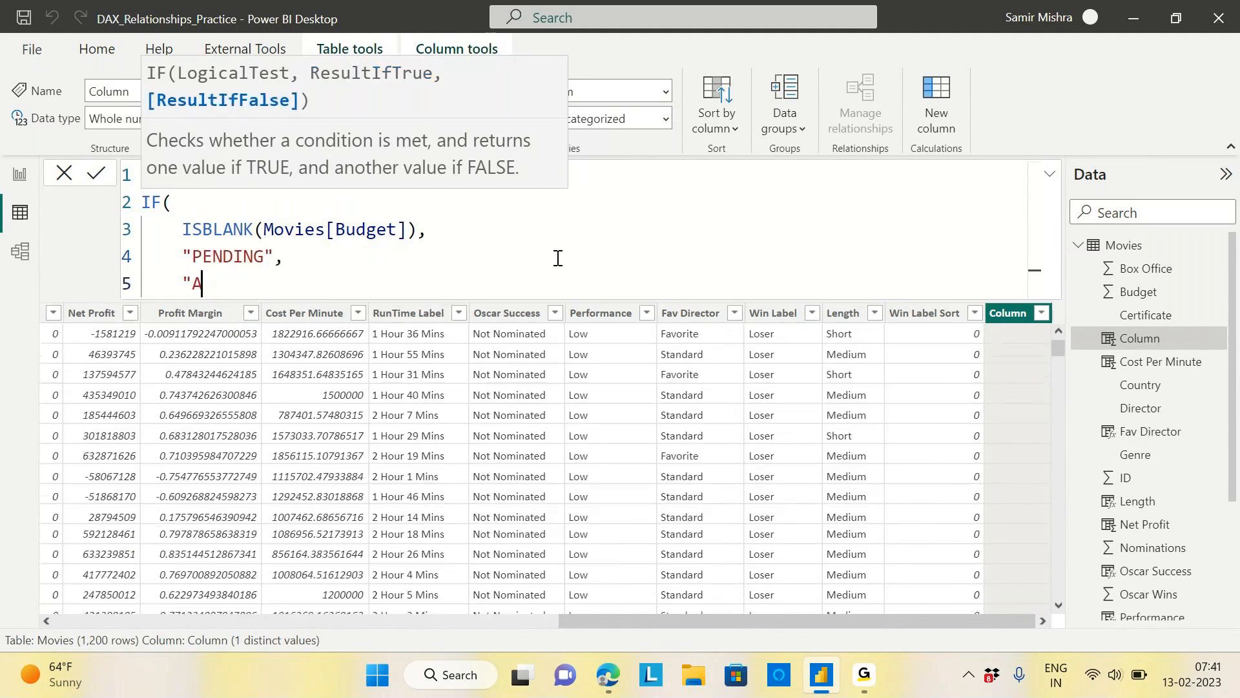
type("PPROVED")
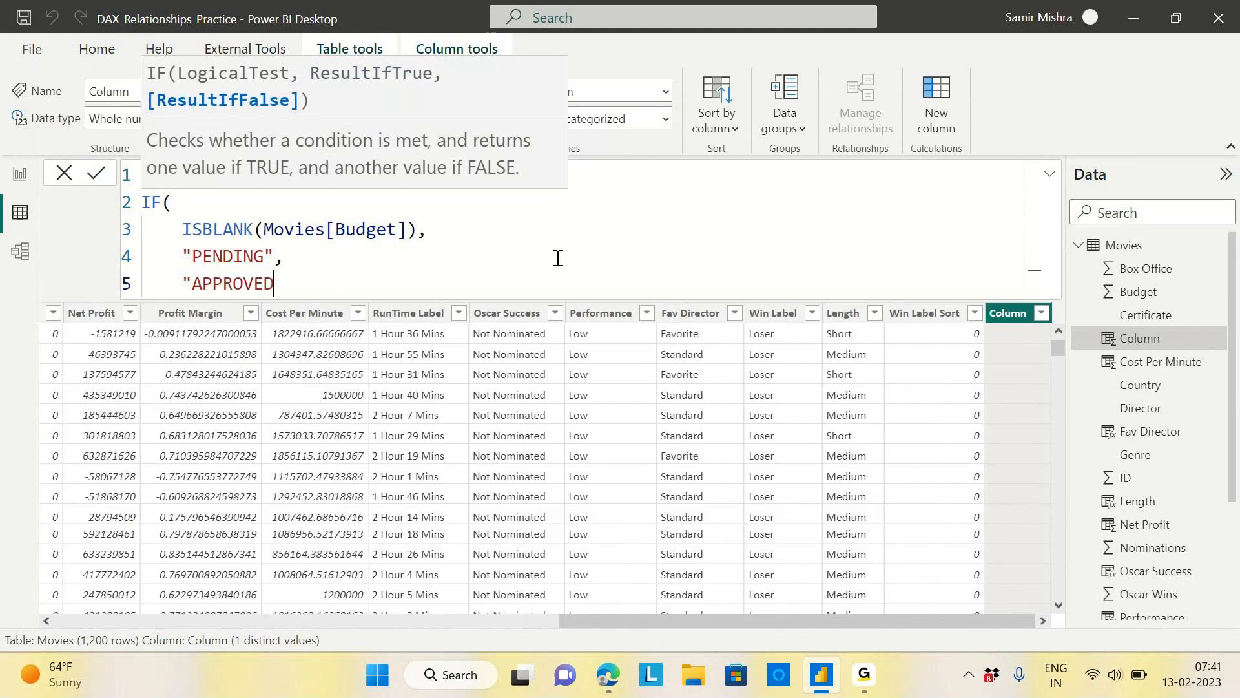
type("\"")
key("Return")
type(")")
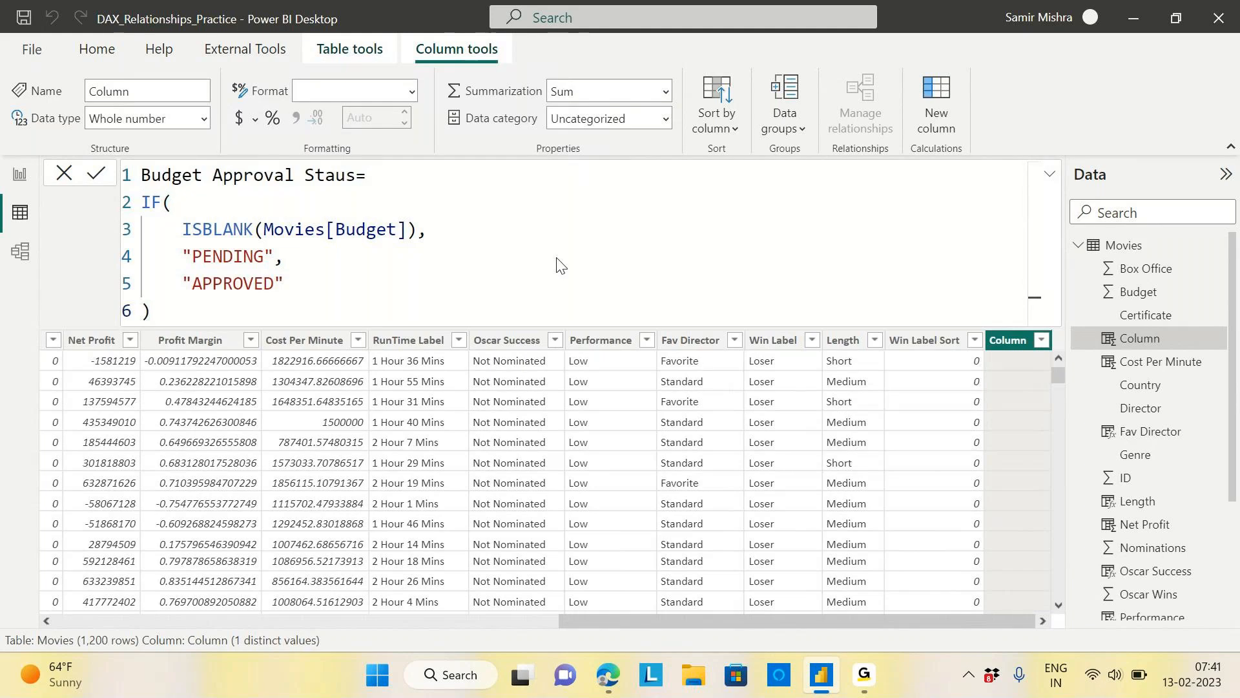
key("Return")
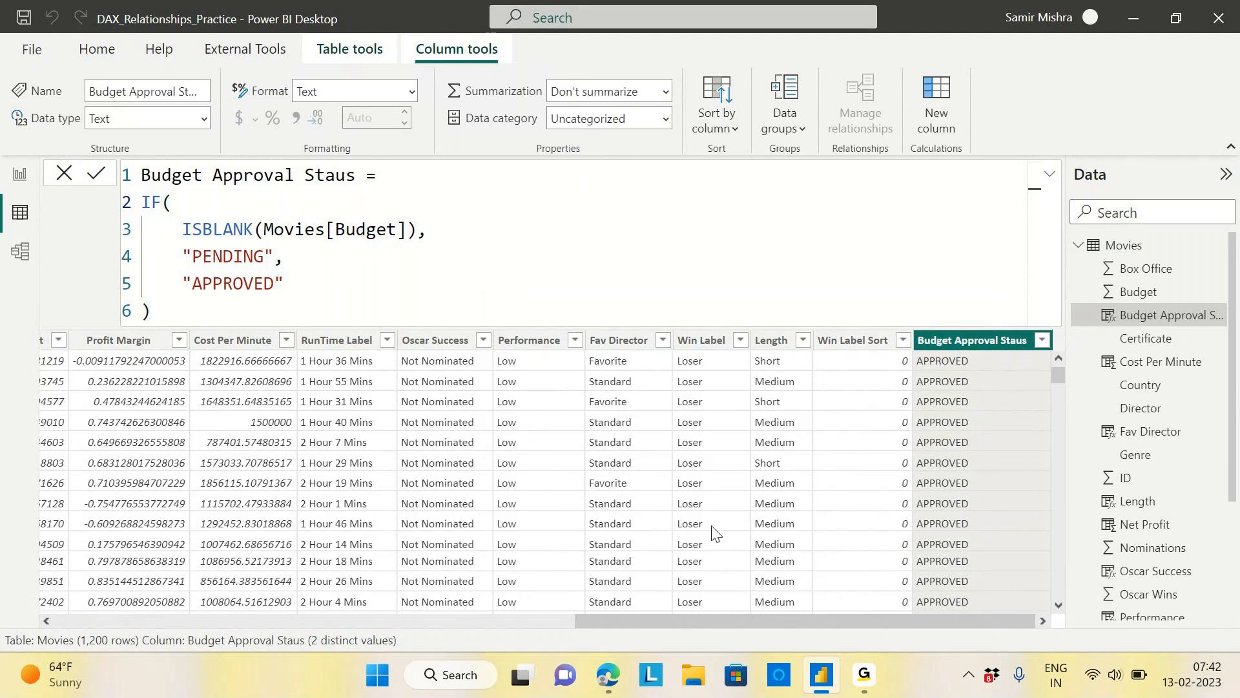
Check the Box Office column's filter values, and add a new calculated column named "BoxOffice Status" on the formula's first line.
left_click_drag(712, 616, 263, 619)
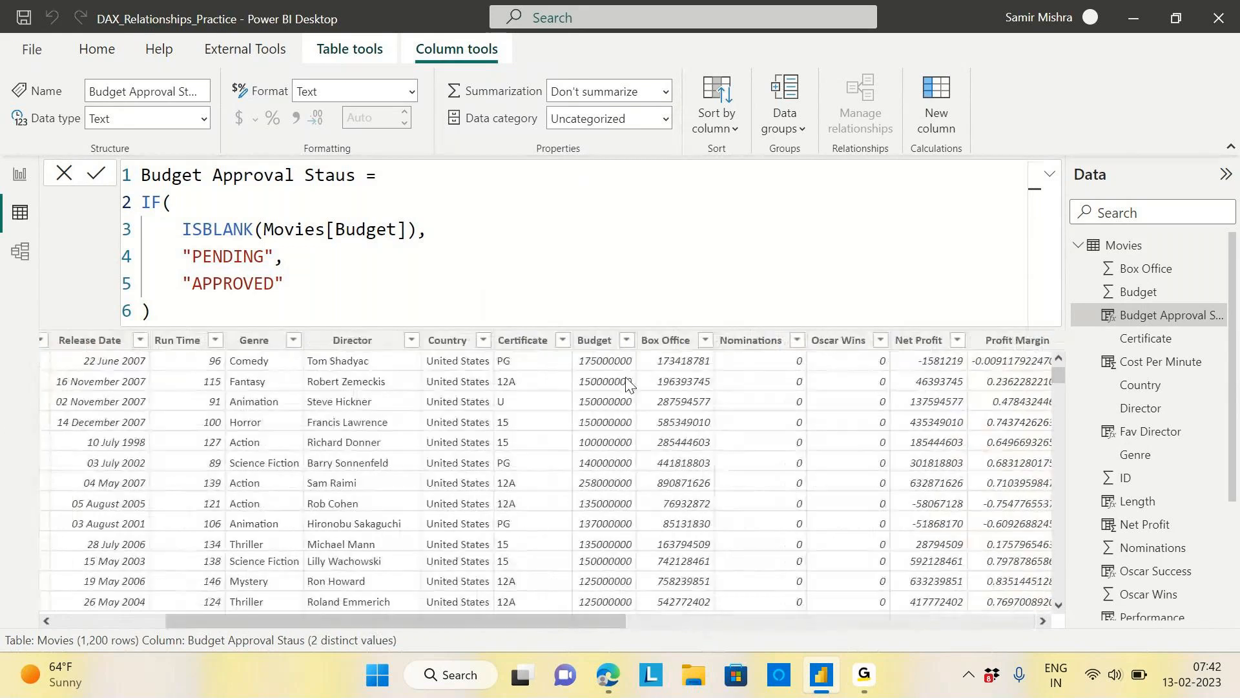
left_click(708, 345)
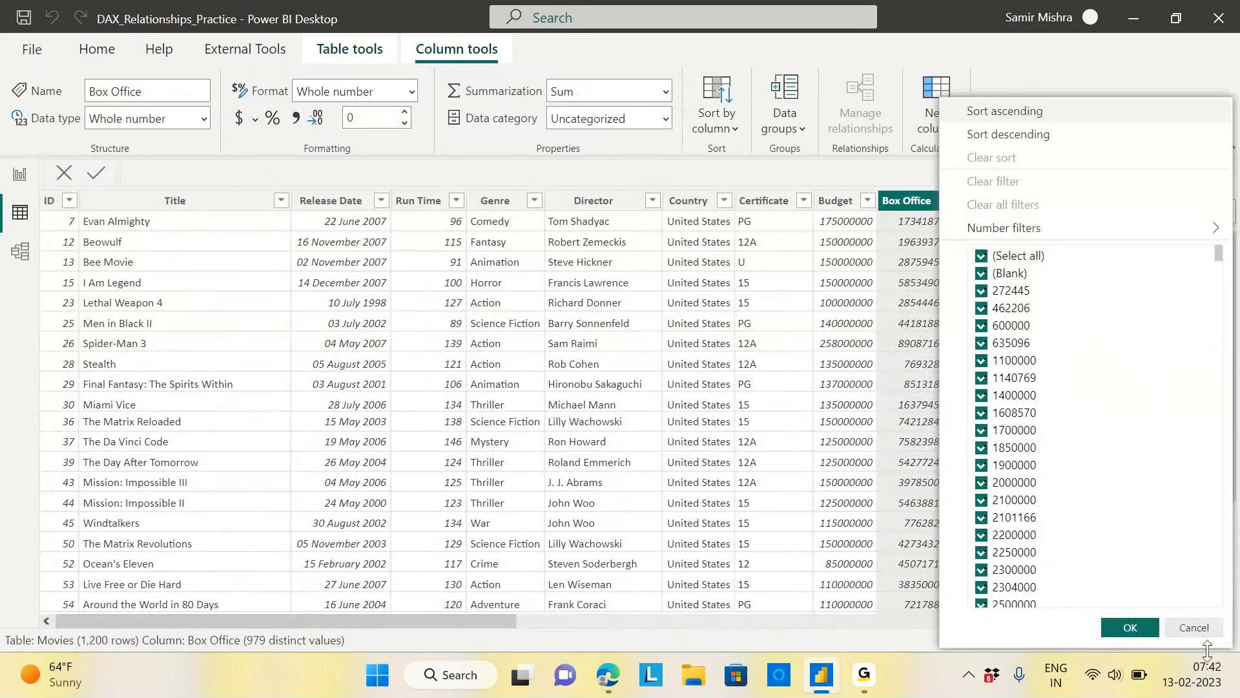
left_click(958, 104)
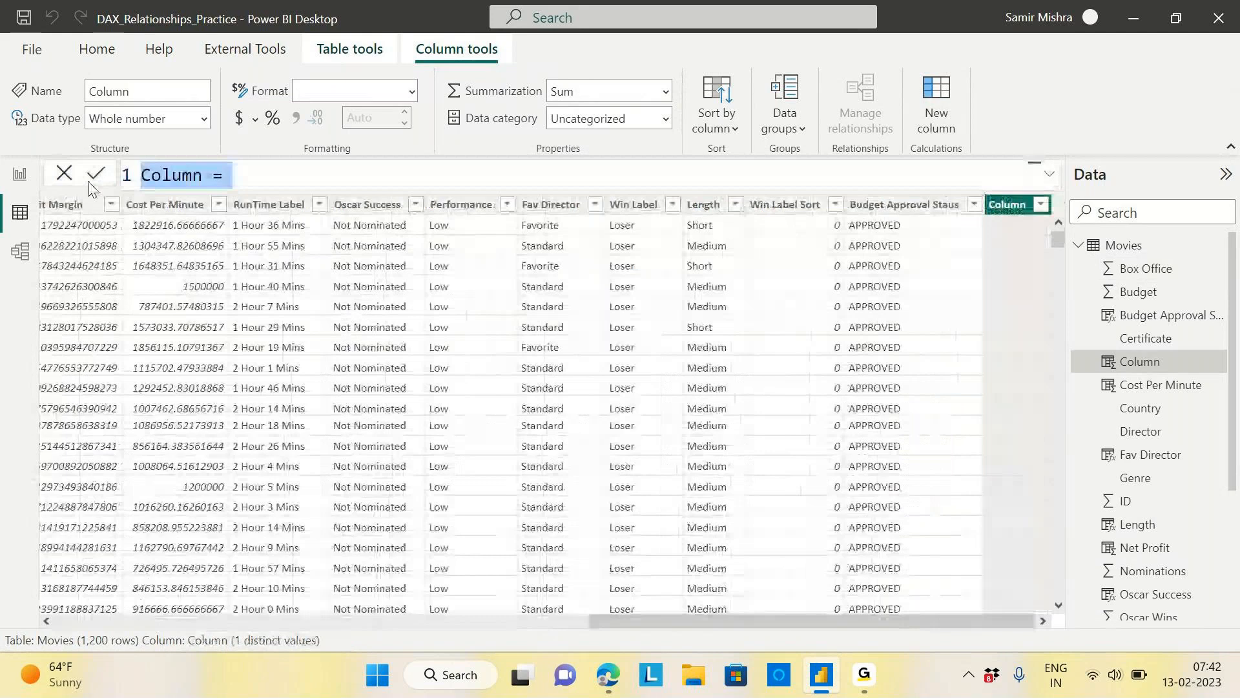
key("Caps_Lock")
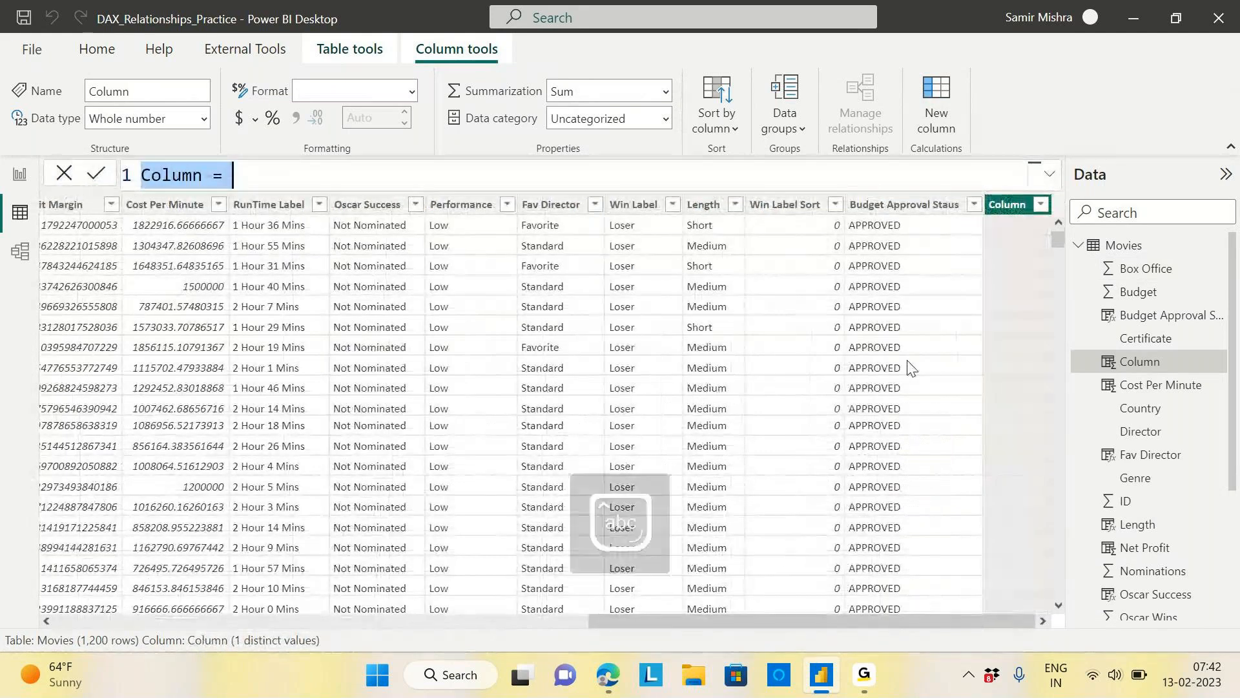
type("BoxOfcic")
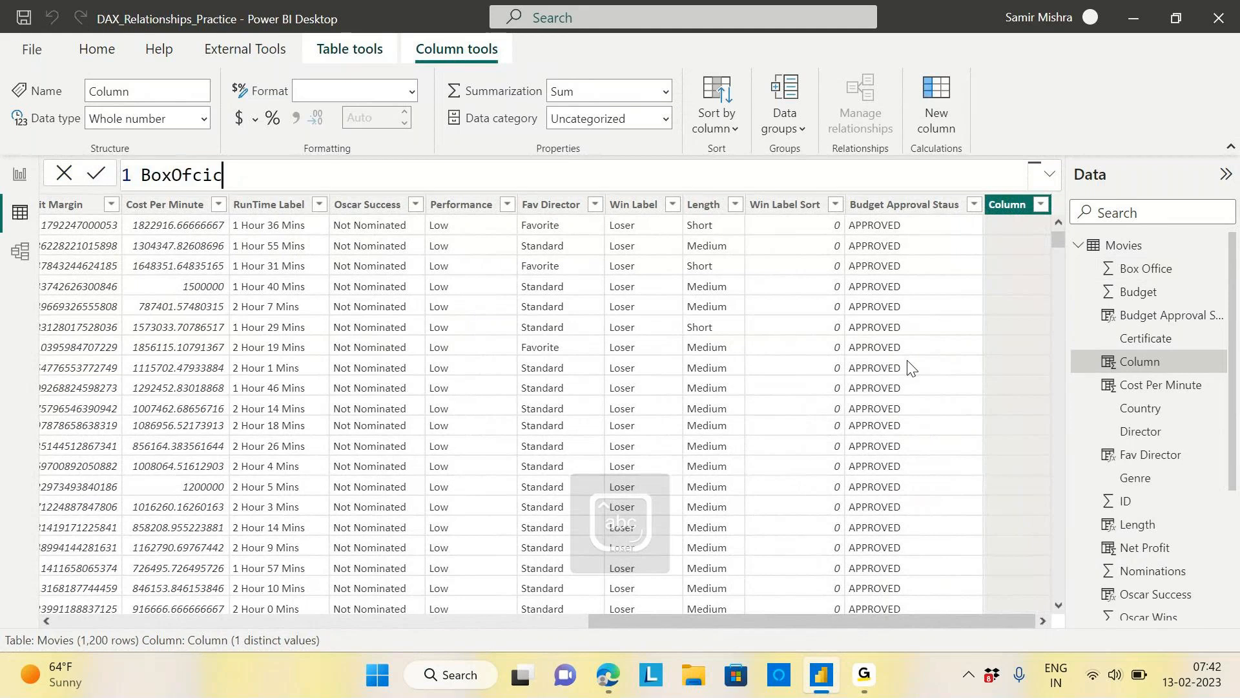
key("BackSpace")
key("BackSpace")
key("BackSpace")
type("fice")
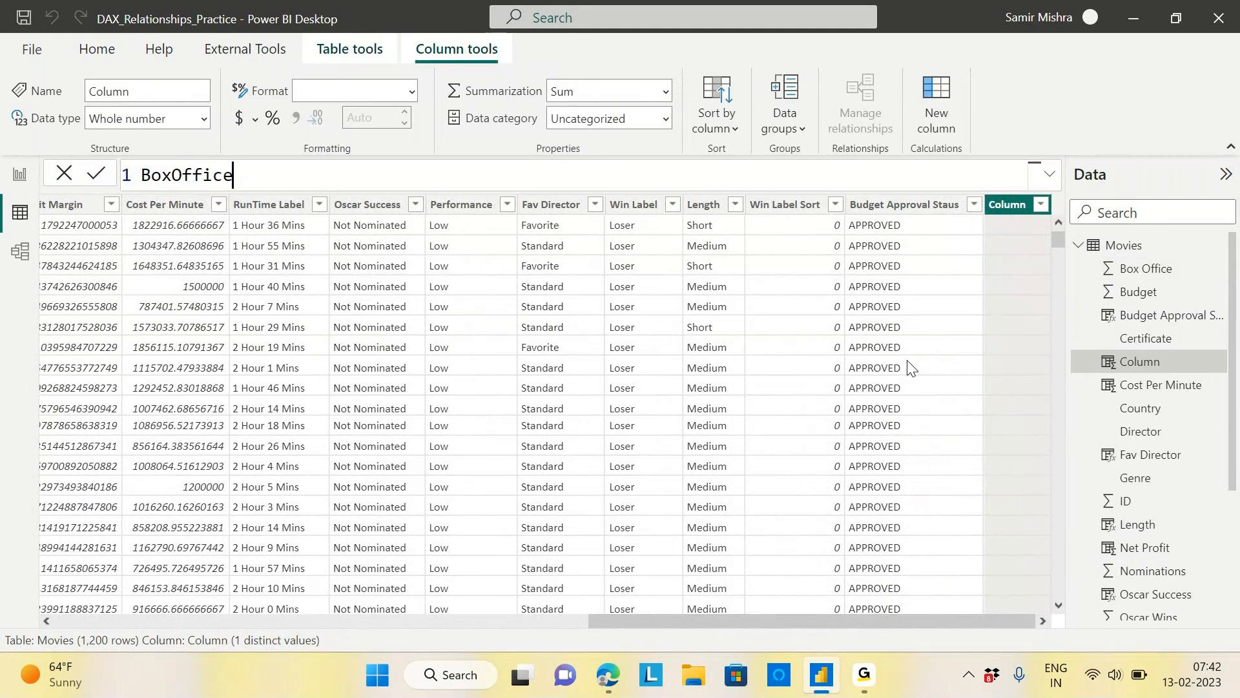
type(" Status=")
key("shift+Return")
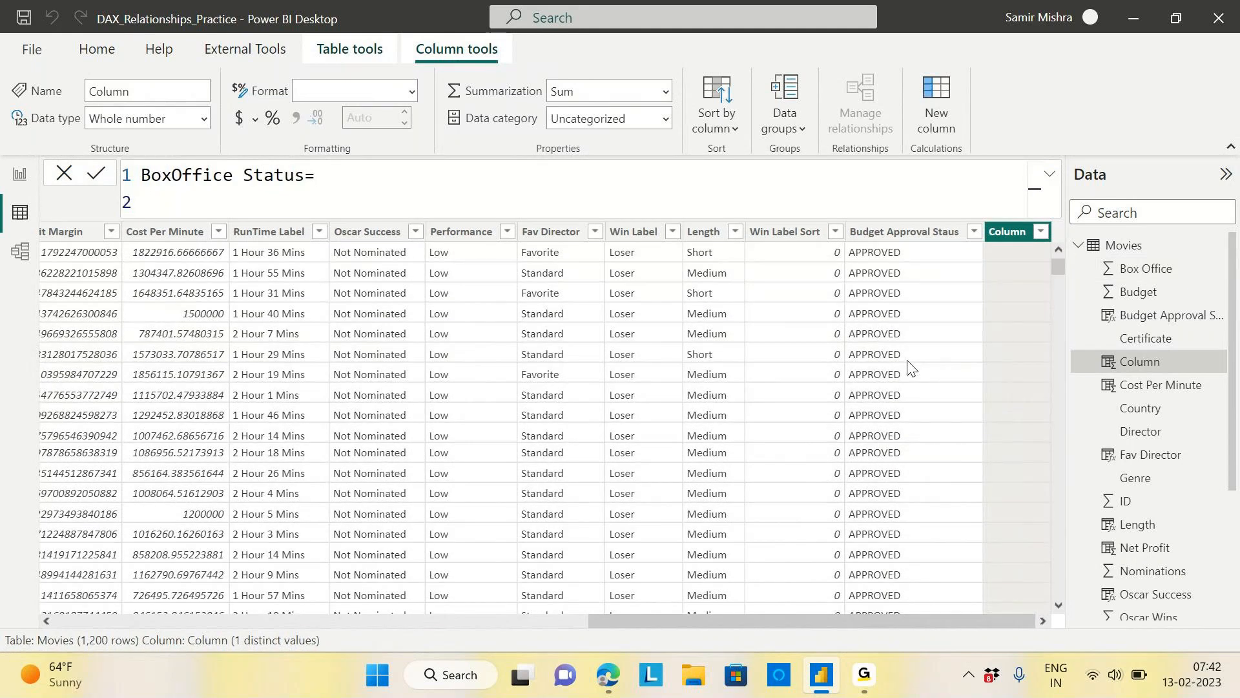
Start the column's formula with an IF function and enter Movies[Box Office]=BLANK() on its own line as the logical test.
type("if")
key("Tab")
key("shift+Return")
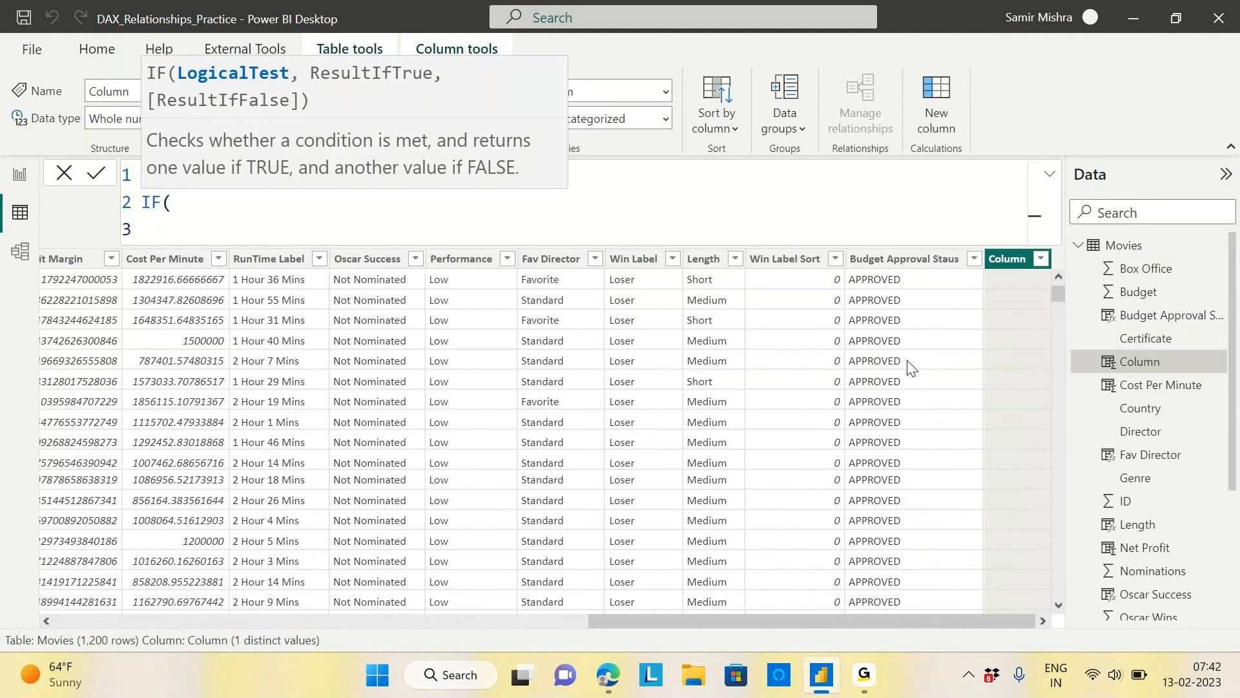
type("box")
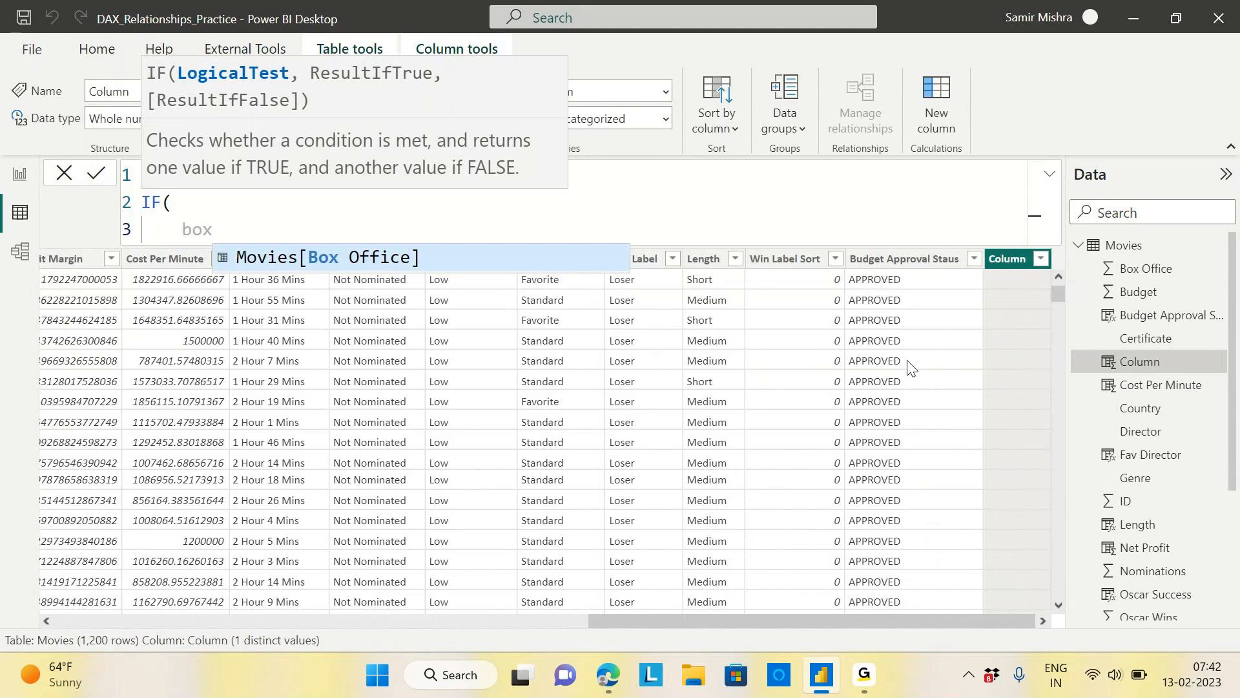
key("Tab")
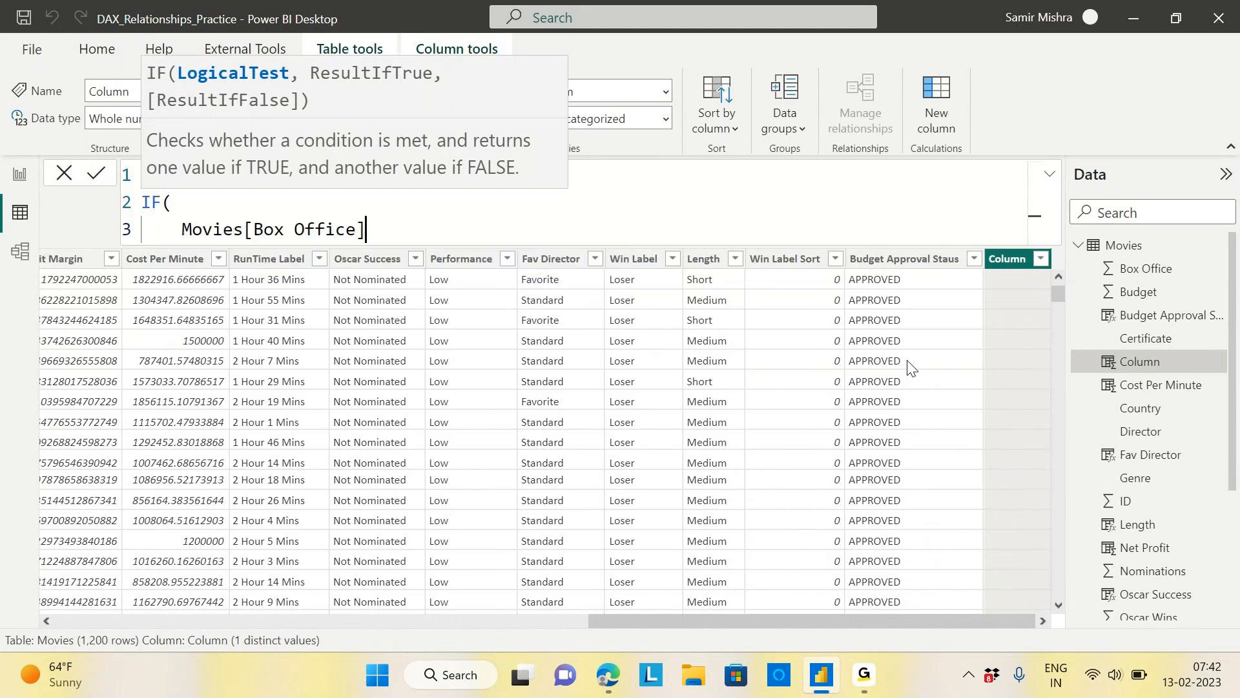
type("=blan")
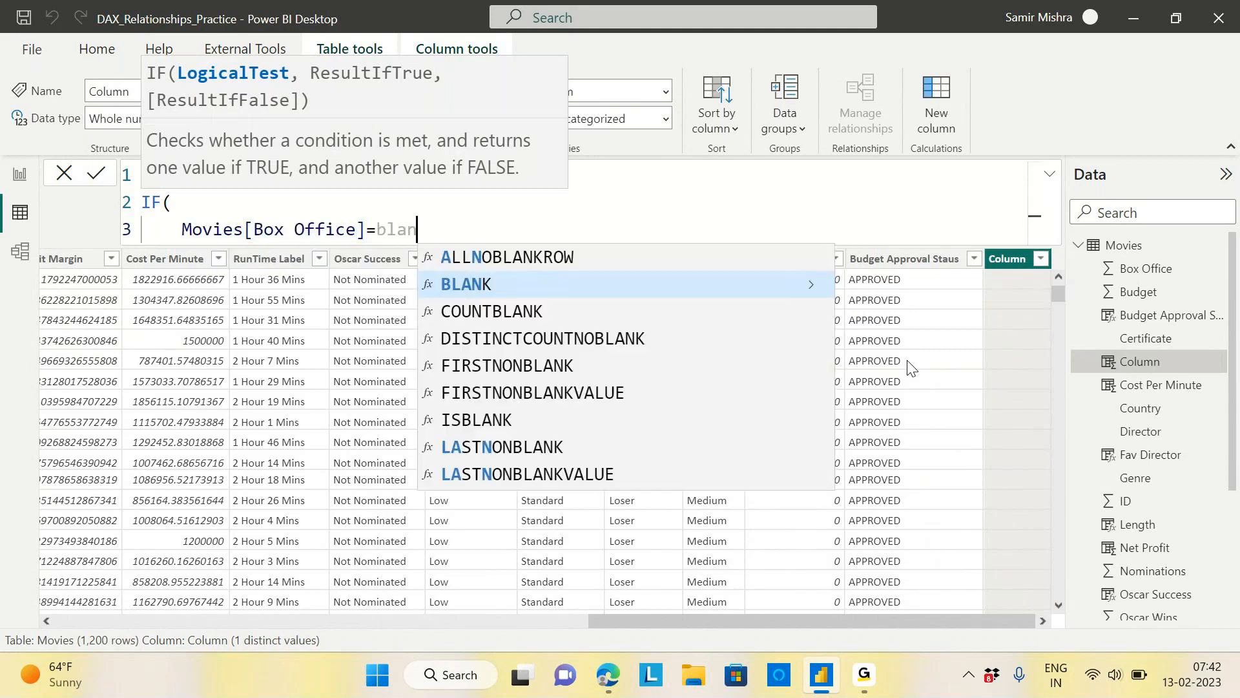
key("Tab")
type(")")
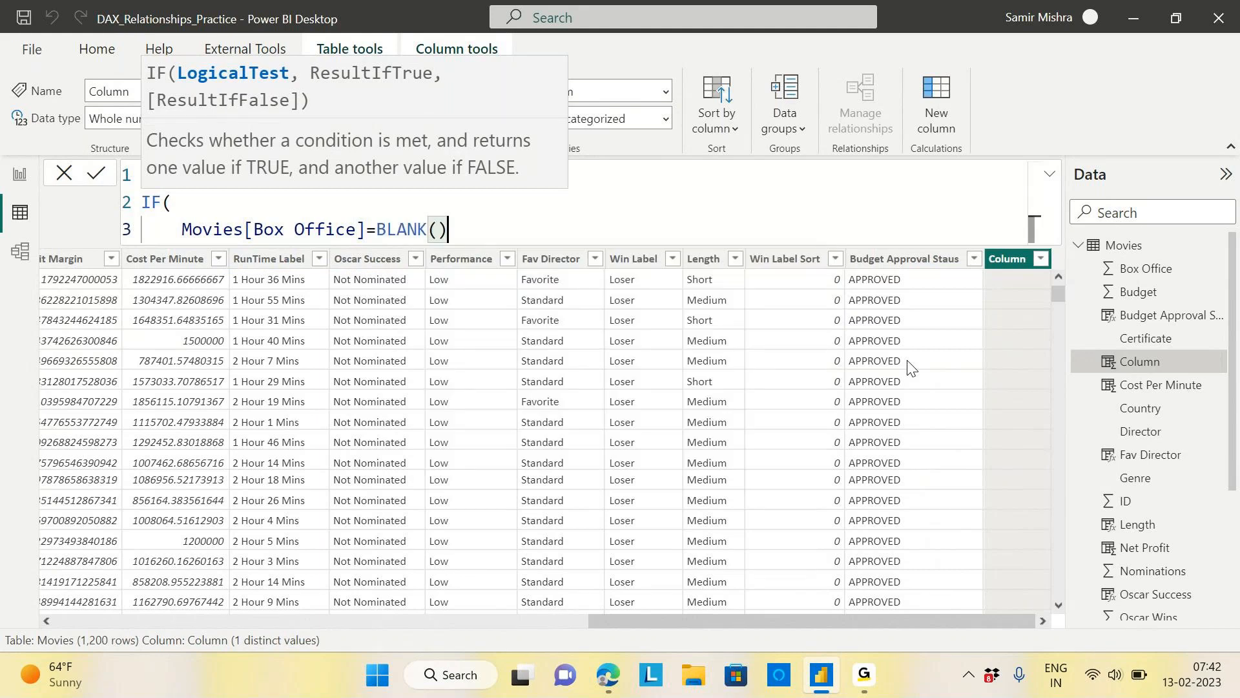
Enter "In Complete" on a new line as the IF result for blank box office values.
type(",")
key("Return")
type("\"I")
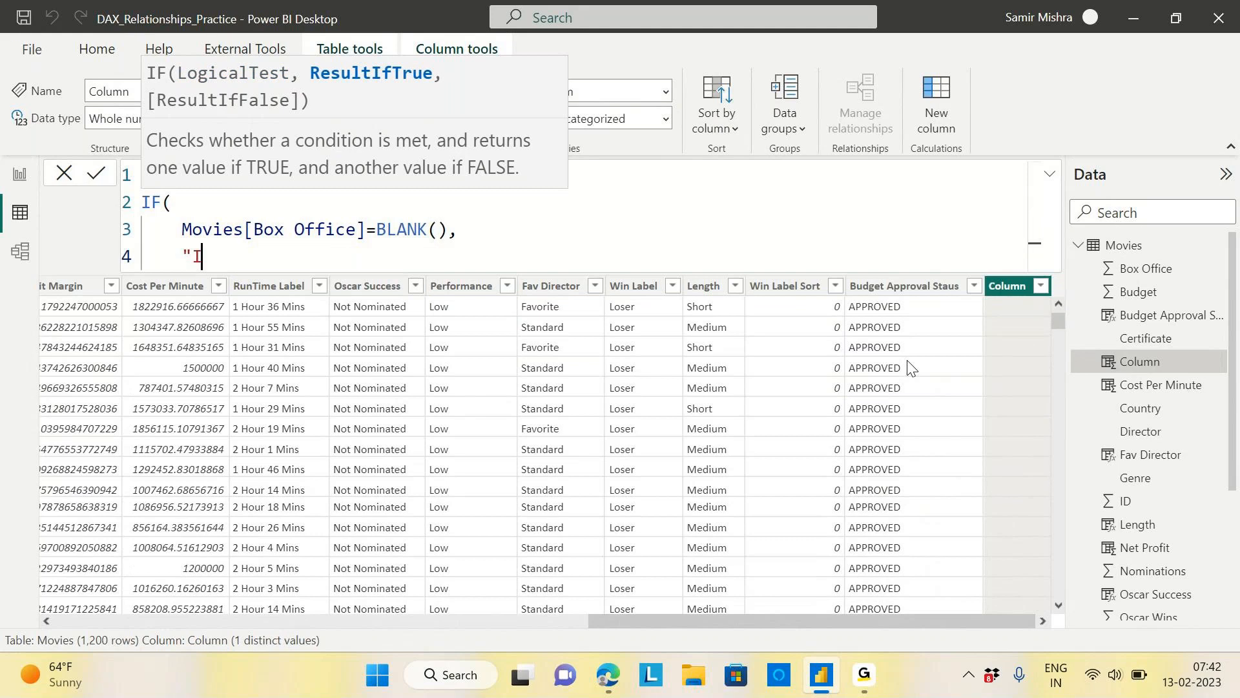
type("n Complete\"")
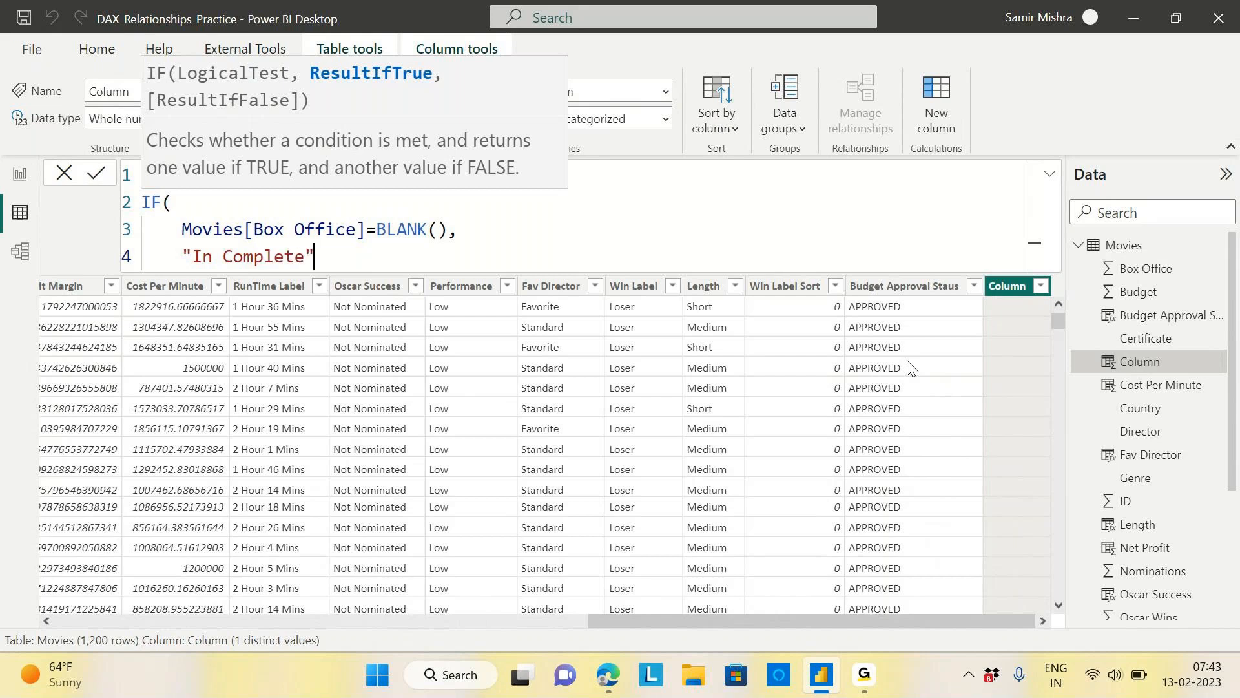
Enter "Final" as the IF result for non-blank box office values, close the formula and commit the column.
type(",")
key("shift+Return")
type("\"")
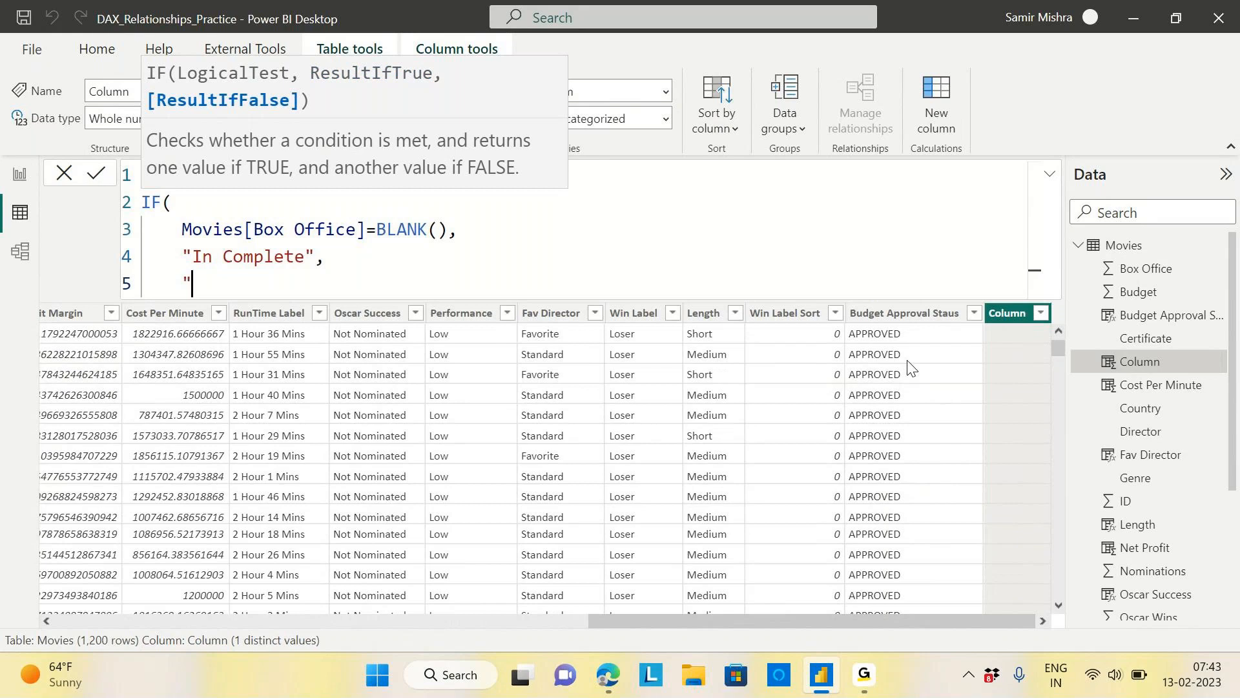
type("Fn")
key("BackSpace")
type("inal\"")
key("shift+Return")
type(")")
key("Return")
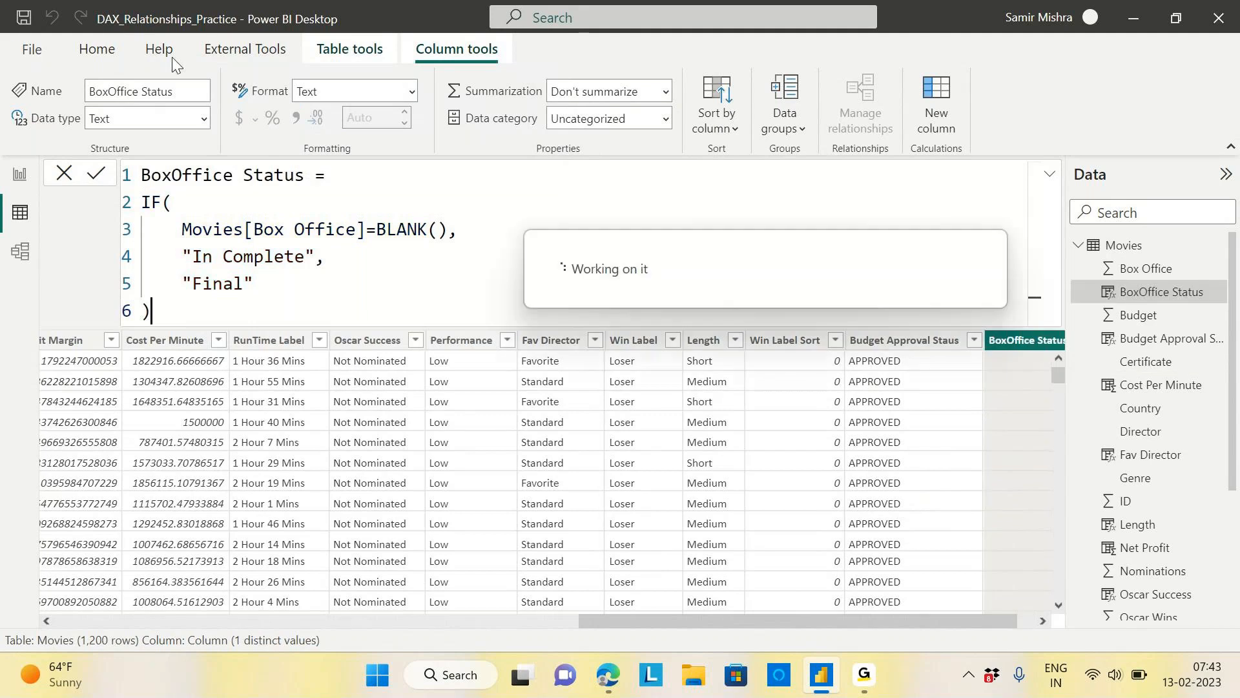
Copy the entire BoxOffice Status formula into an empty Notepad document and return to Power BI Desktop.
left_click_drag(163, 310, 113, 182)
key("ctrl+c")
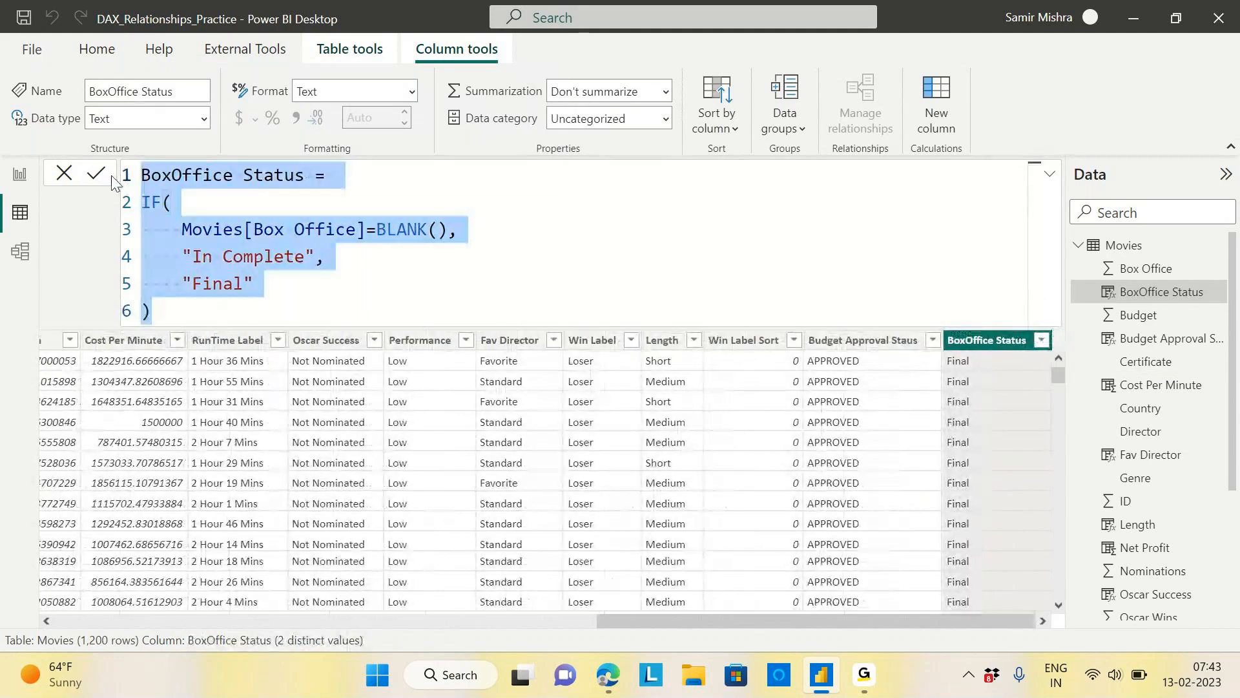
key("super+s")
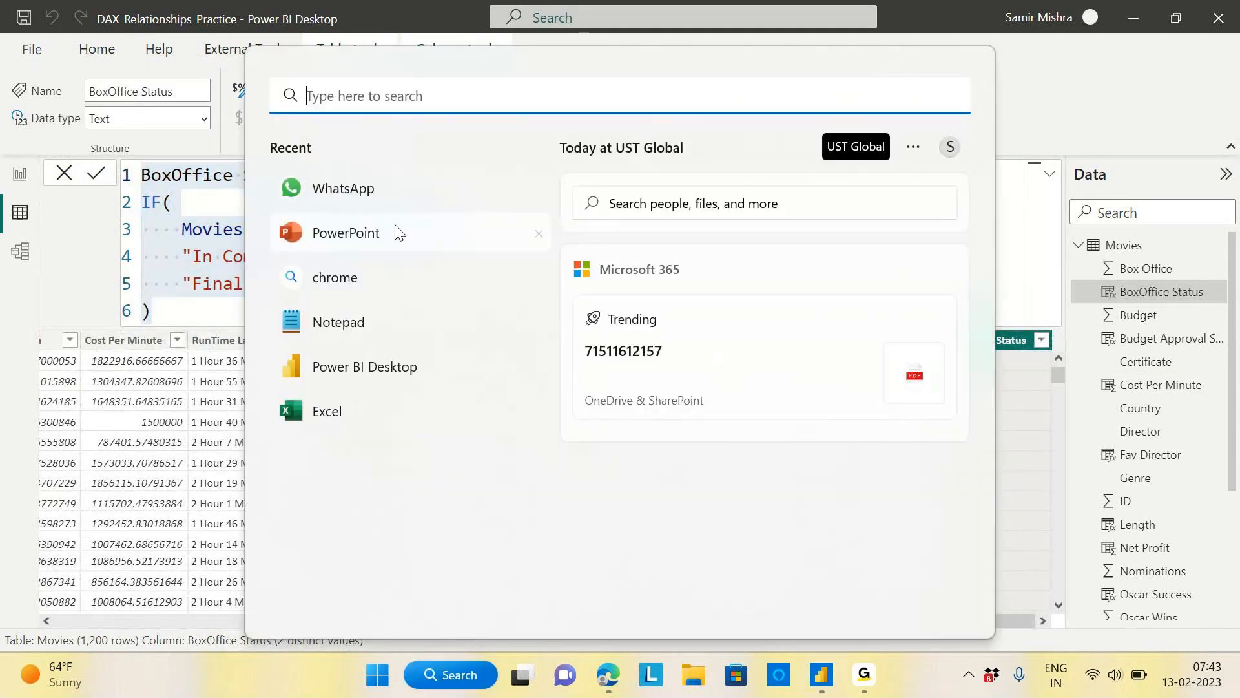
left_click(358, 336)
key("ctrl+v")
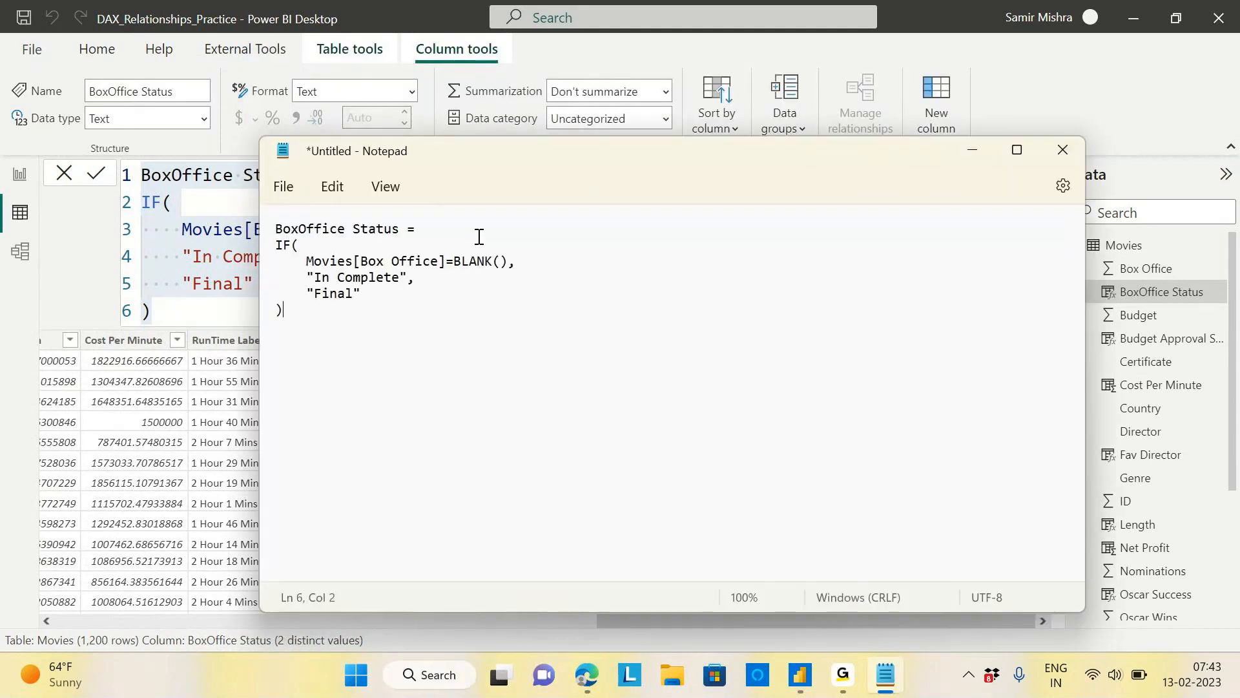
left_click(972, 149)
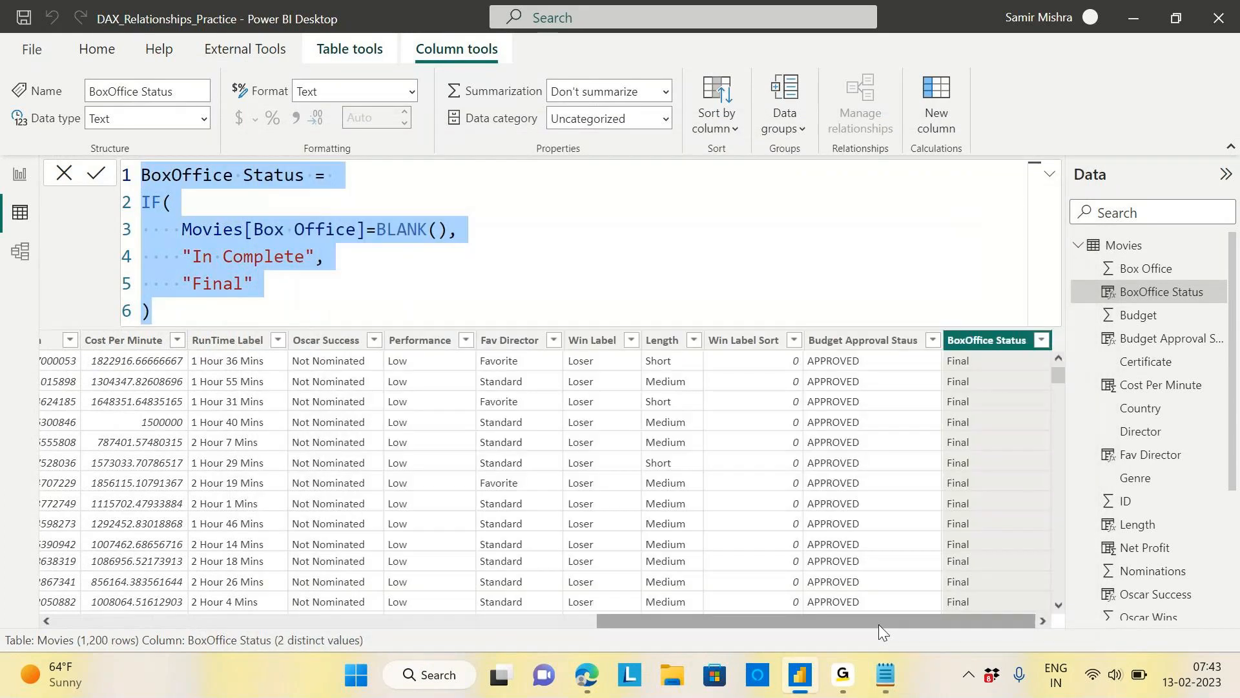
Copy the whole Budget Approval Staus formula and paste it below the BoxOffice Status formula in Notepad.
left_click(863, 340)
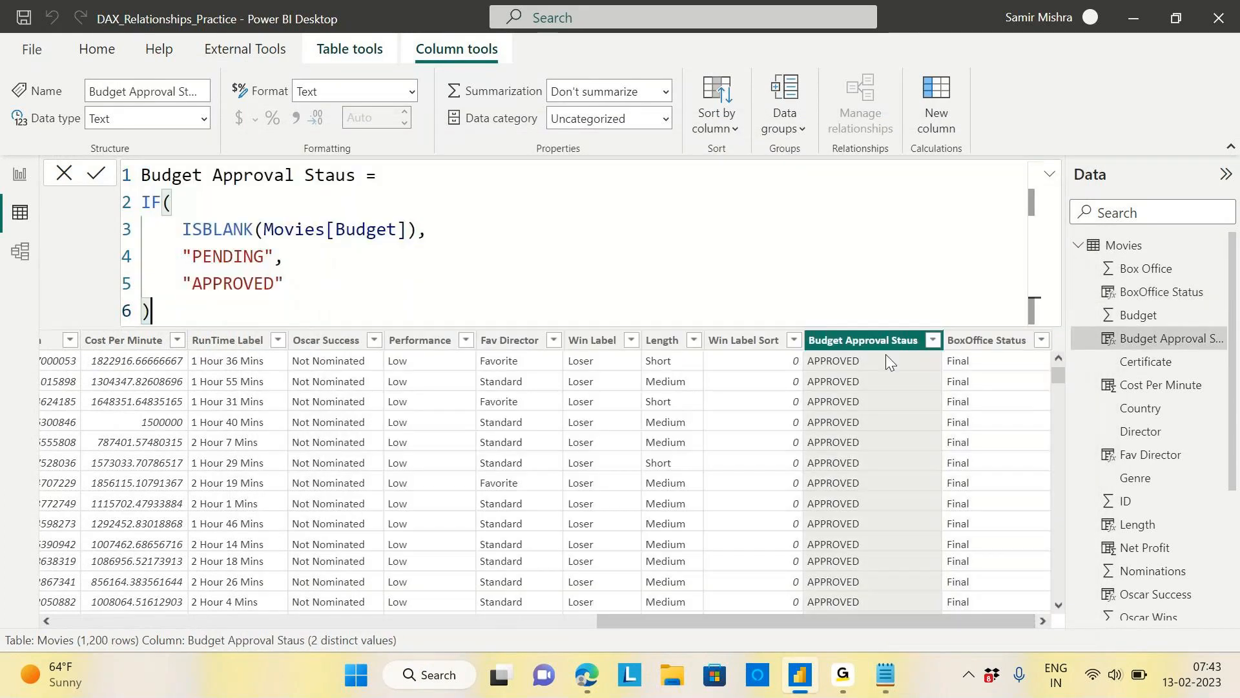
key("ctrl+shift+Home")
key("ctrl+c")
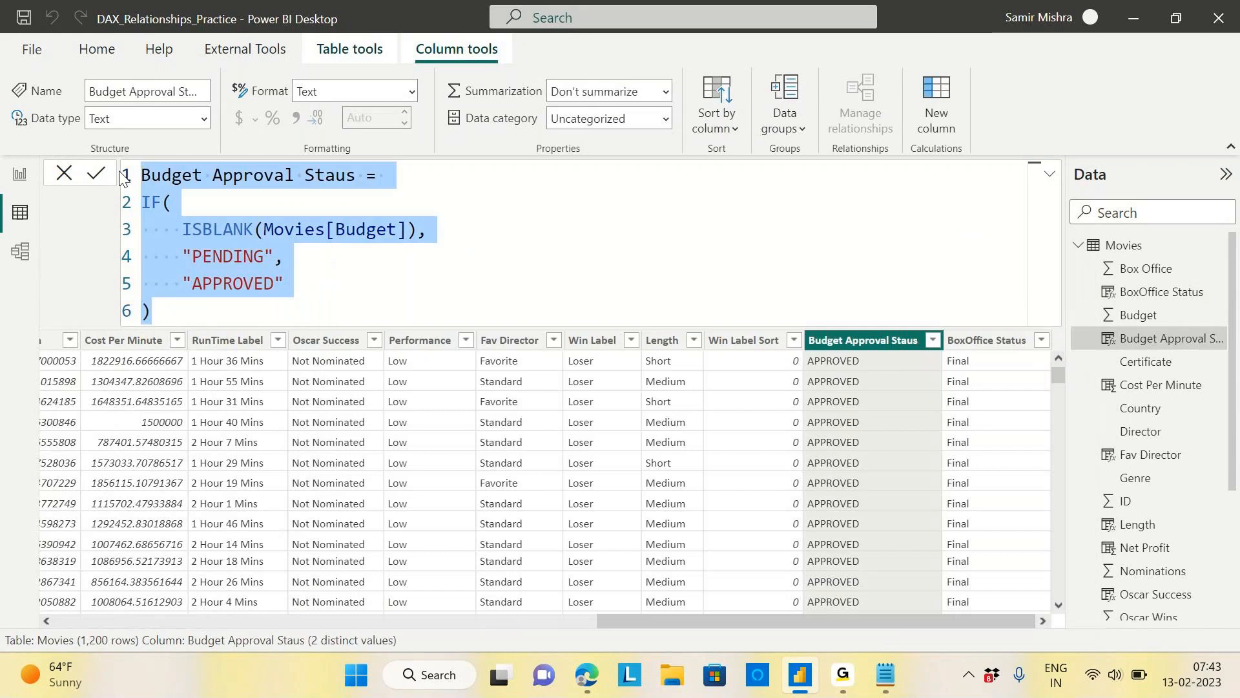
left_click(886, 673)
key("ctrl+v")
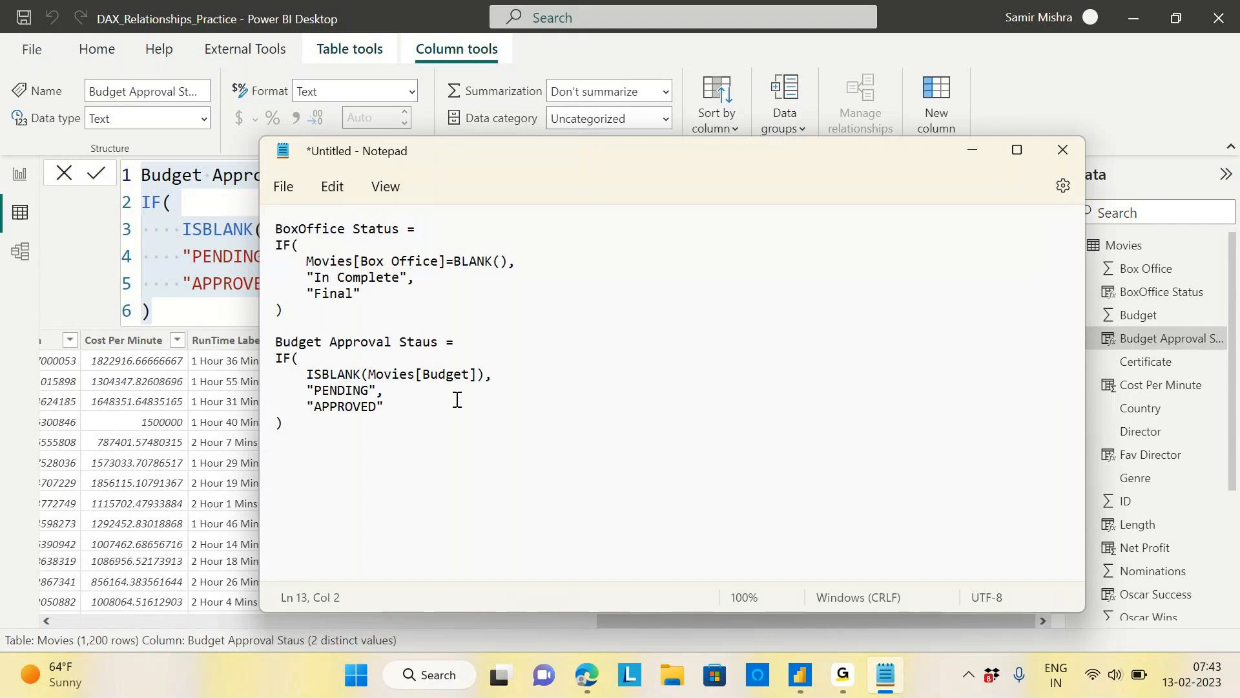
Maximize Notepad, insert a dashed separator line between the two formulas, and go back to Power BI Desktop.
double_click(905, 150)
left_click(53, 190)
key("Return")
type("--------------------------------------------------------------")
key("Return")
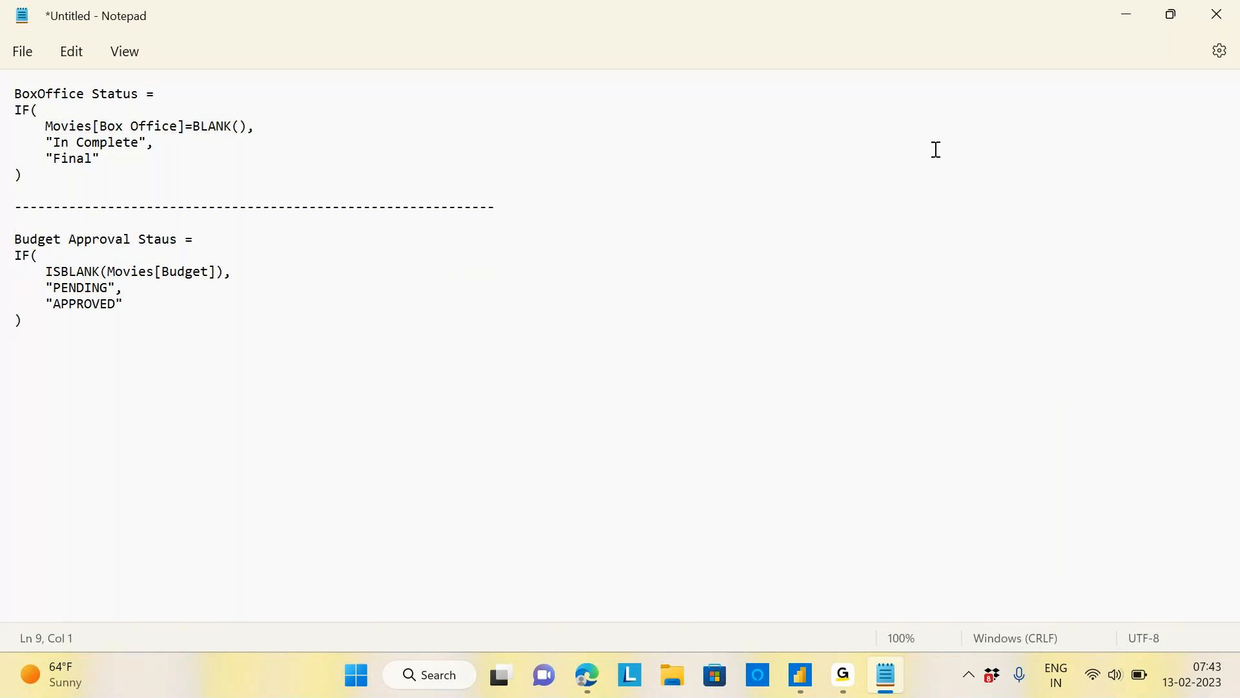
left_click(1132, 21)
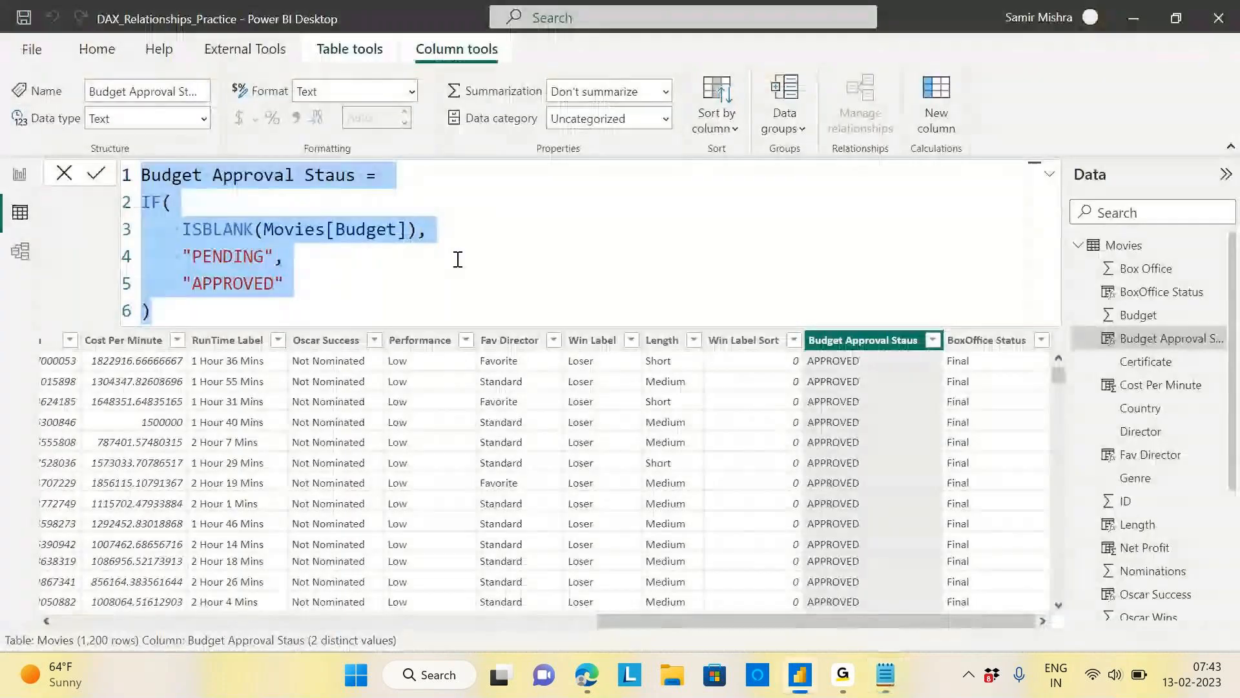
Examine the BLANK() comparison in the BoxOffice Status formula and the Nominations column's filter values.
left_click(457, 259)
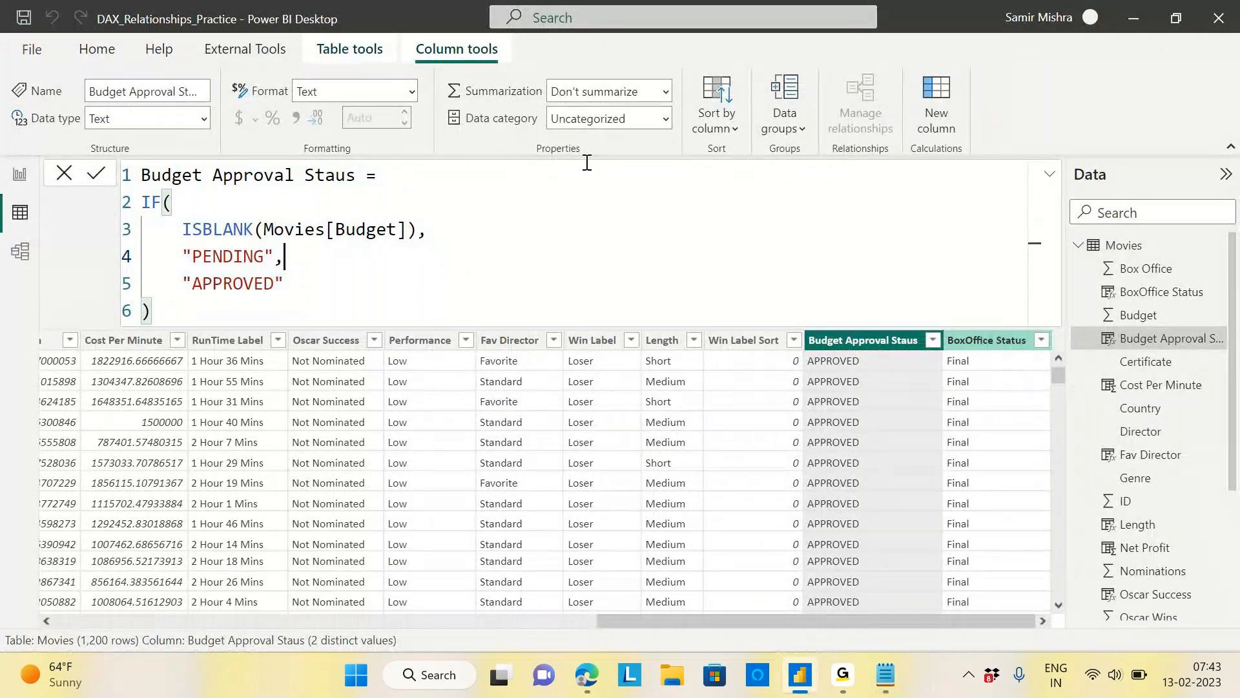
left_click_drag(378, 229, 451, 232)
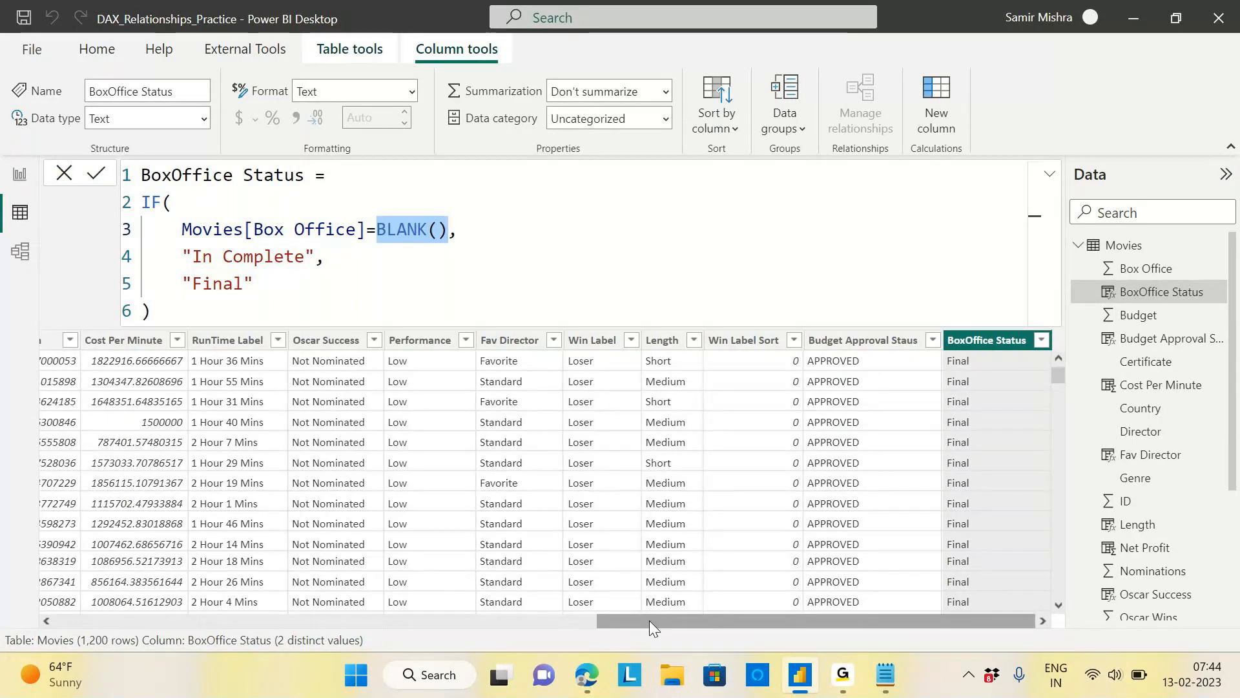
left_click_drag(649, 620, 428, 572)
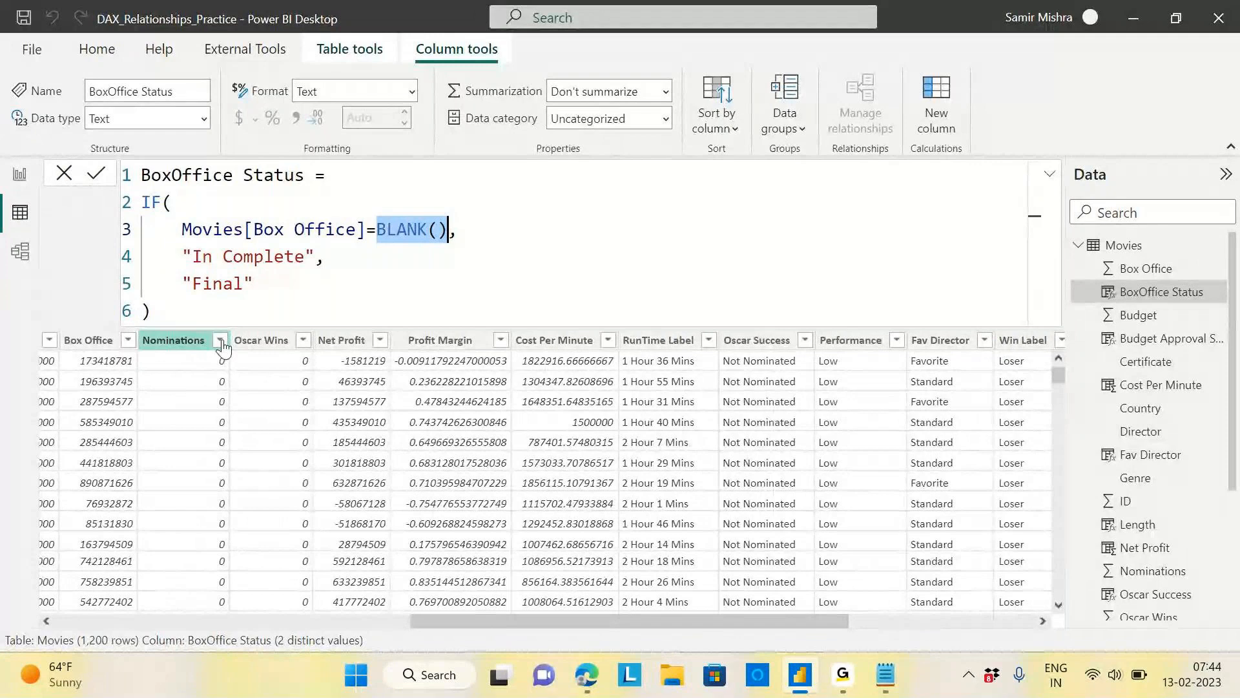
left_click(220, 340)
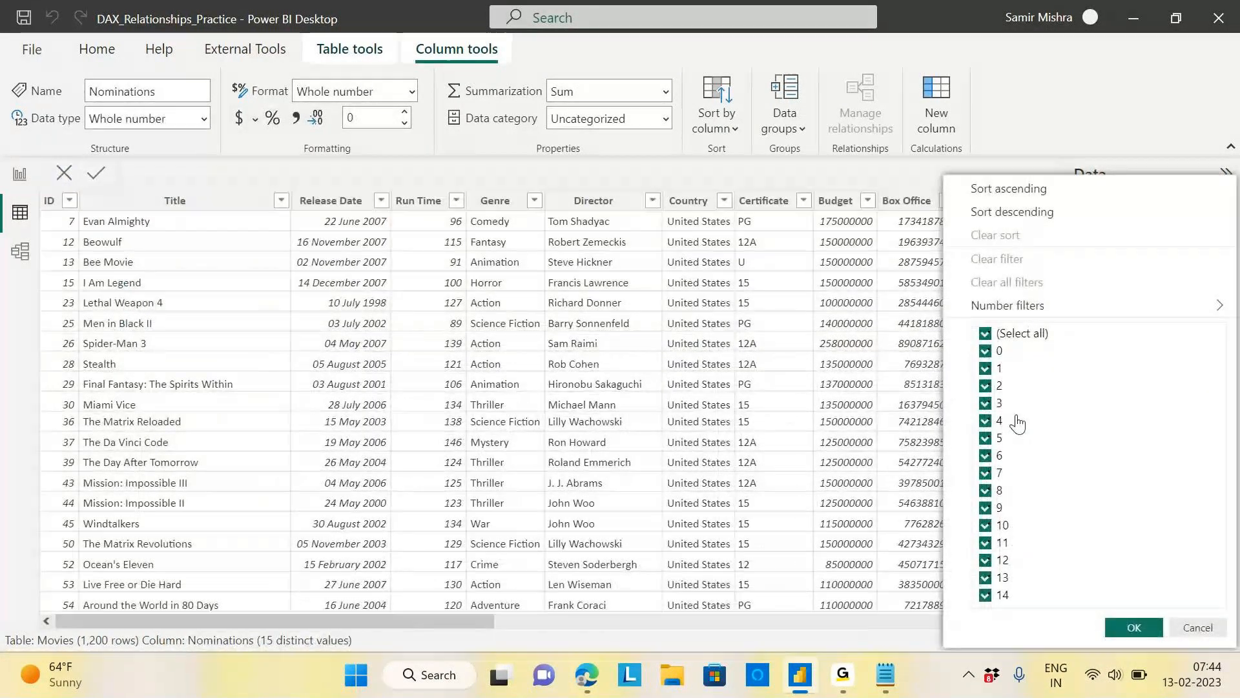
left_click(1197, 628)
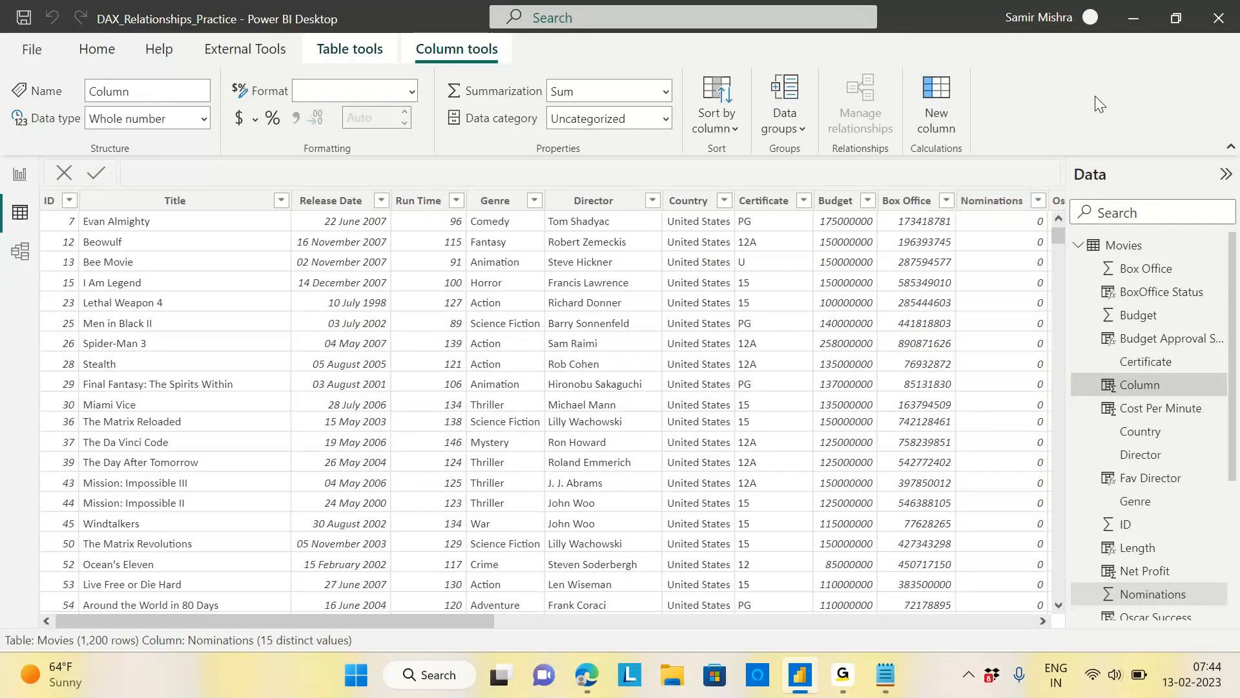
Add another calculated column to the Movies table and name it "Nomination Status" on the formula's first line.
type("Nominatio")
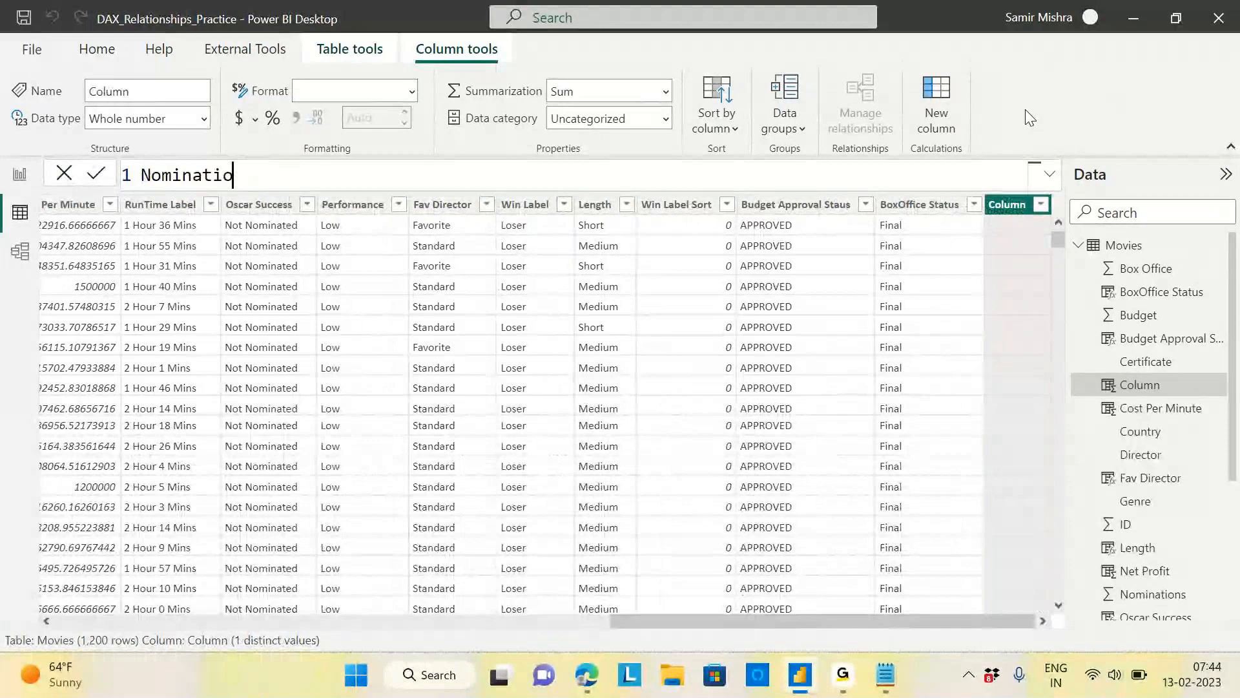
type("n Status=")
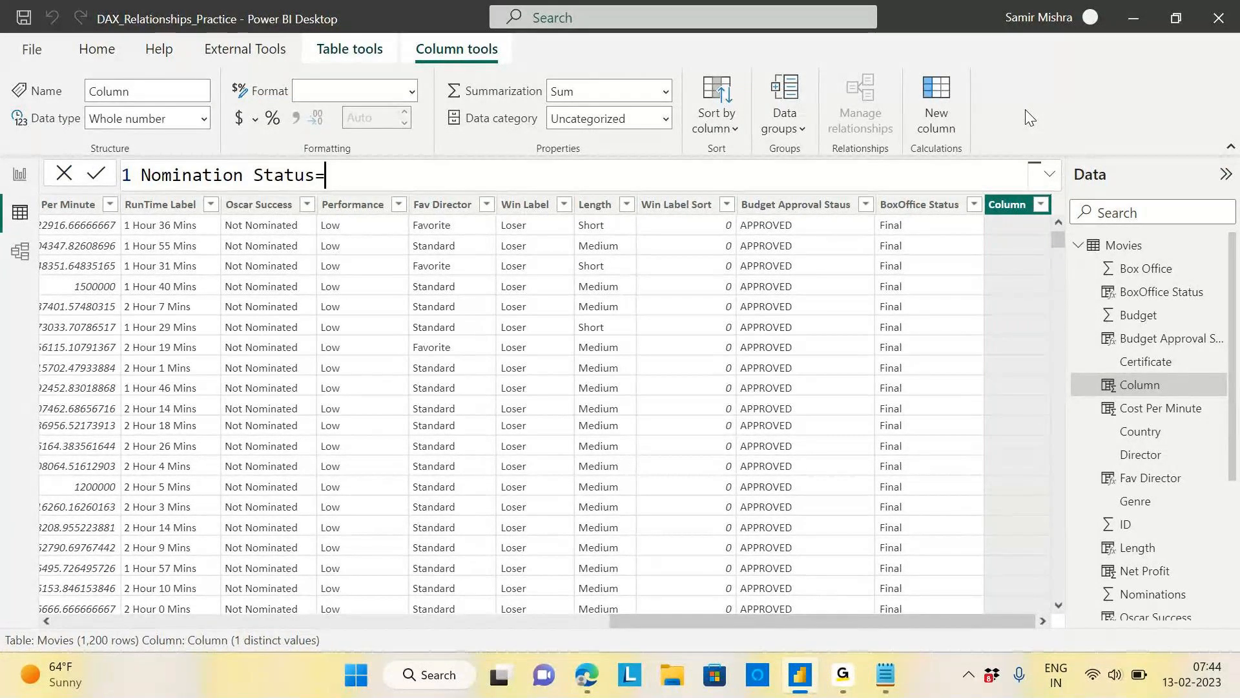
key("shift+Return")
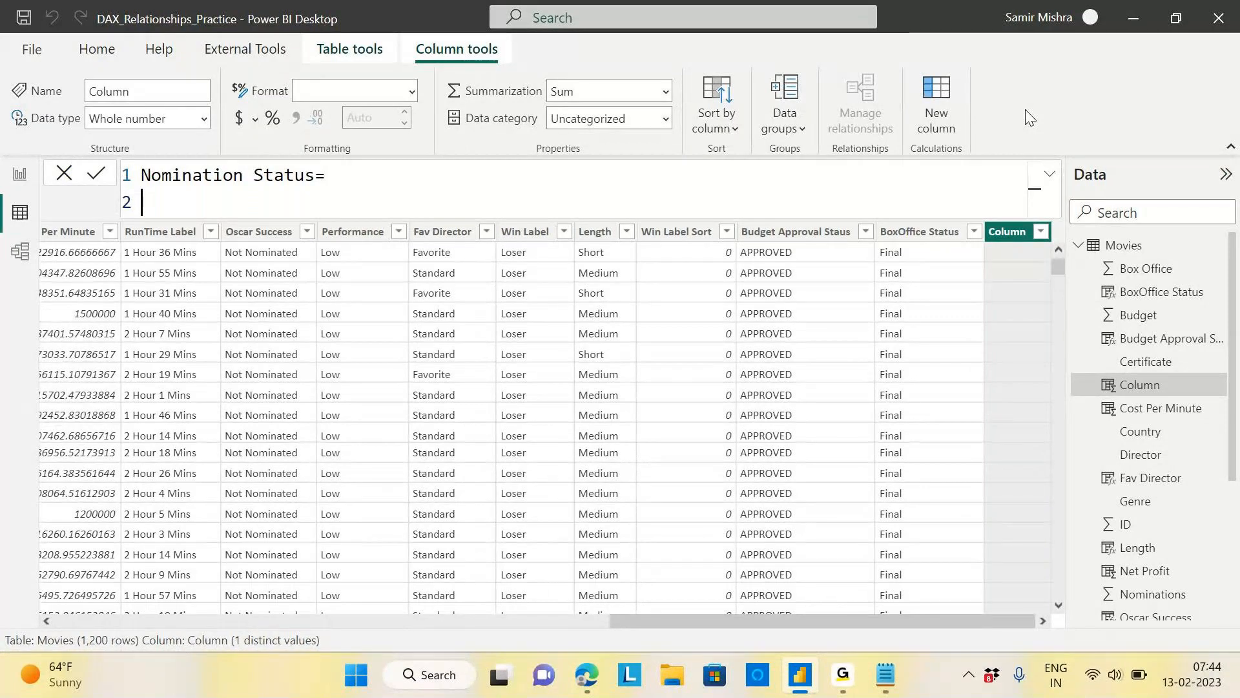
Begin an IF in the Nomination Status formula with the logical test Movies[Nominations]=BLANK(), putting the test on its own line.
type("IF(")
key("shift+Return")
type("nomin")
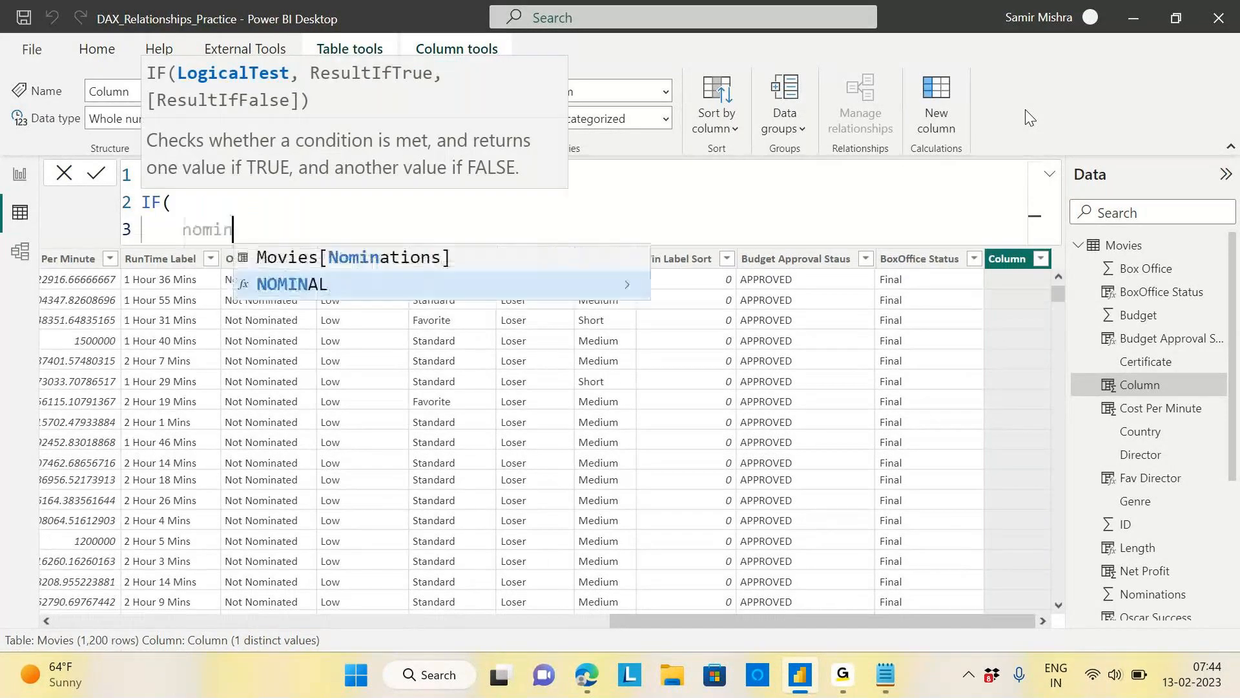
key("Up")
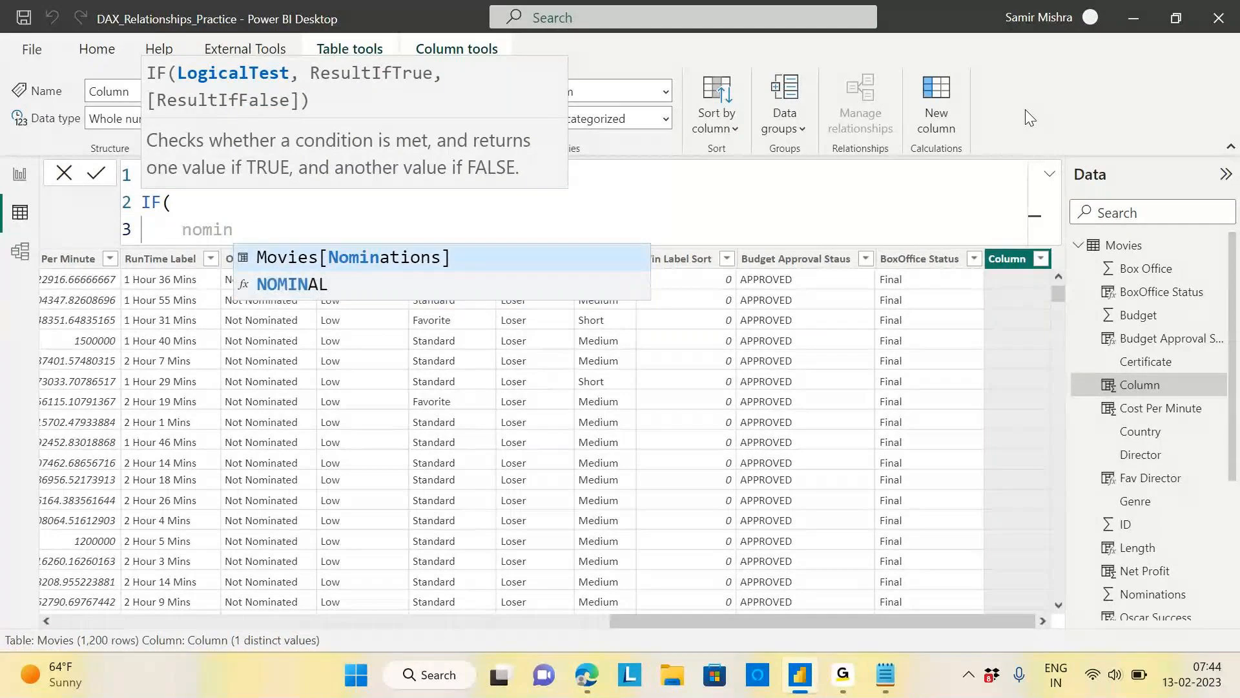
key("Tab")
type("=bla")
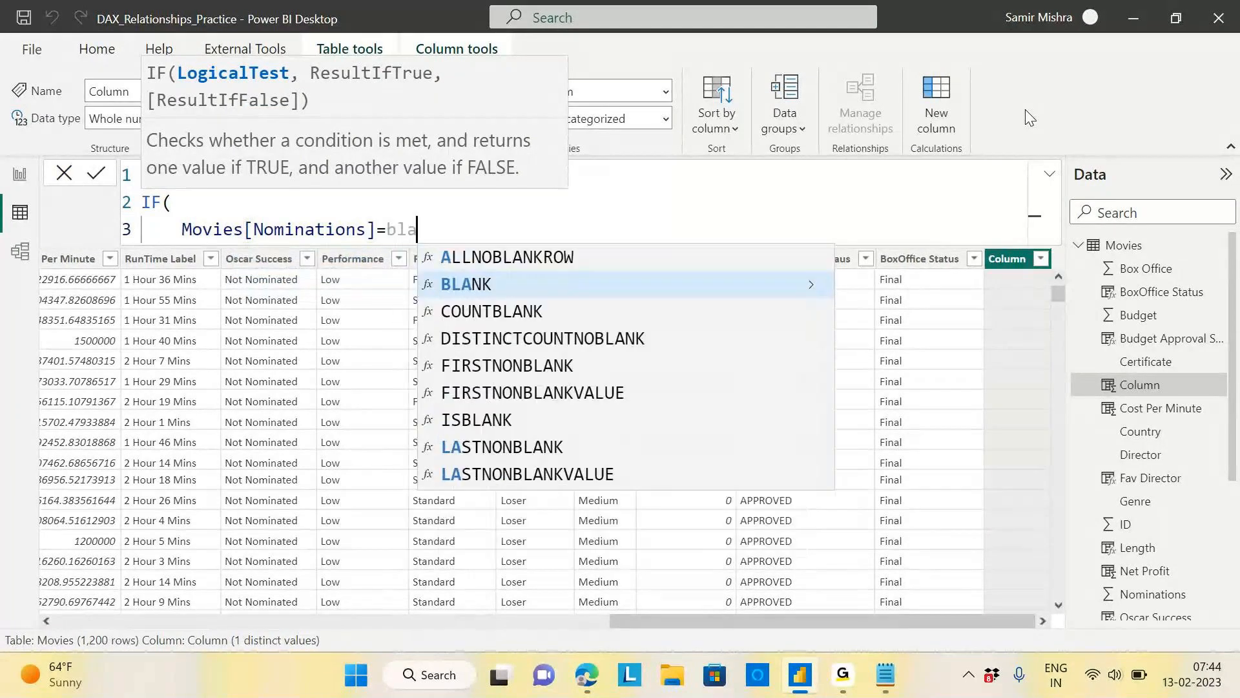
key("Tab")
type("),")
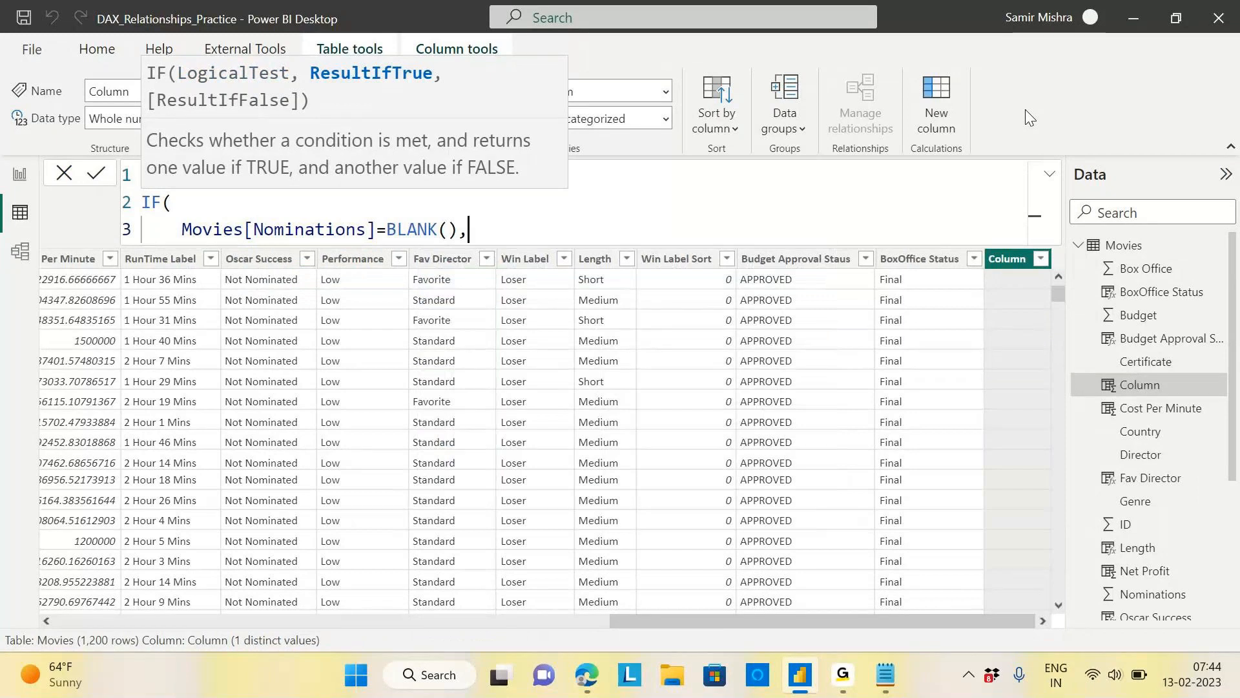
Enter "Not Nominated" on a new line as the IF function's result when the test is true.
key("shift+Return")
type("\"")
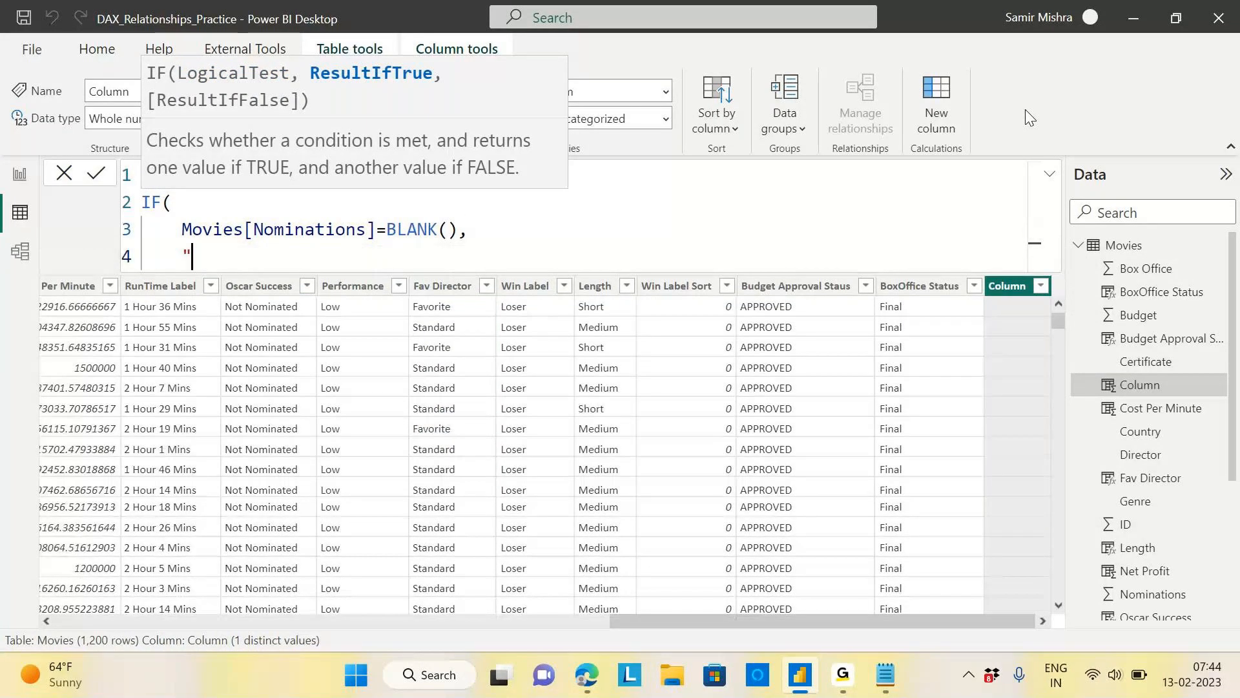
type("Not Nim")
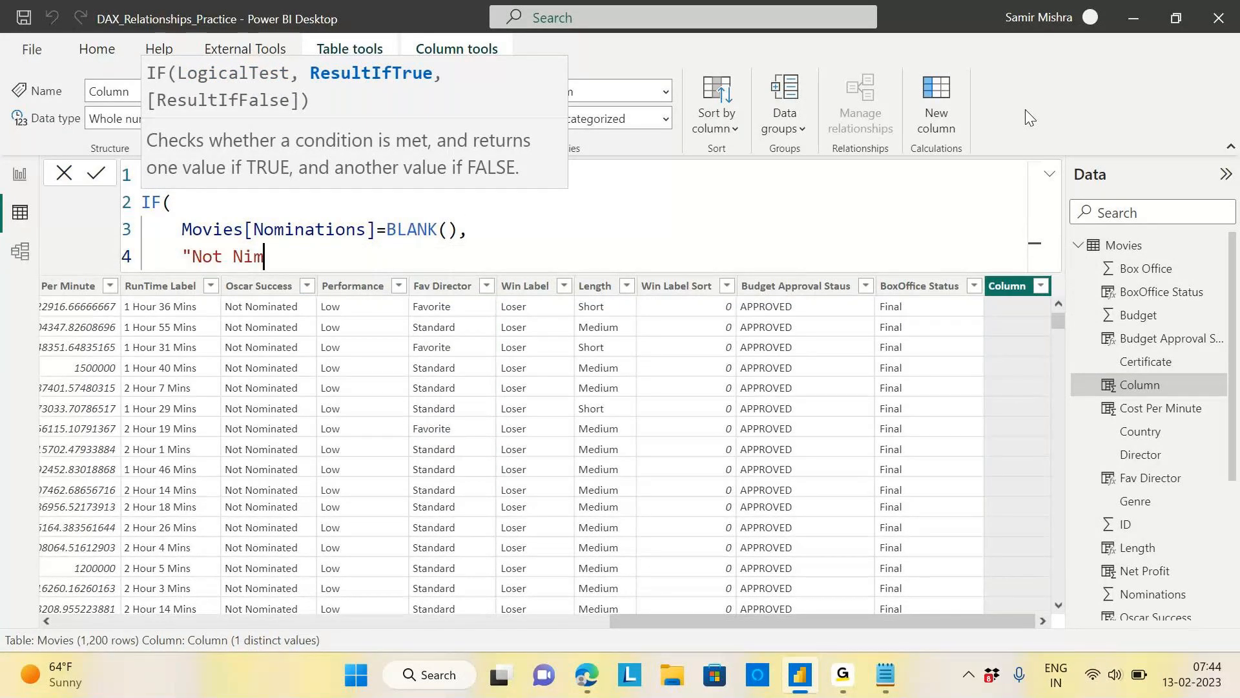
key("BackSpace")
key("BackSpace")
type("ominat")
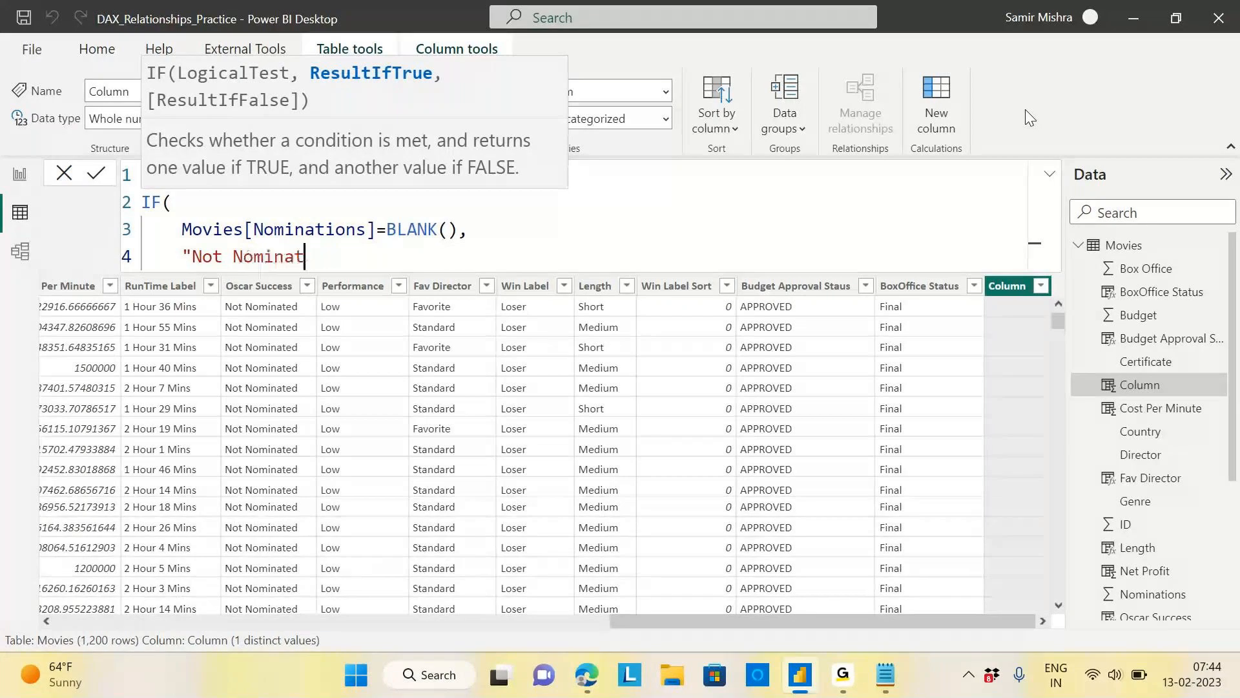
type("ed\",")
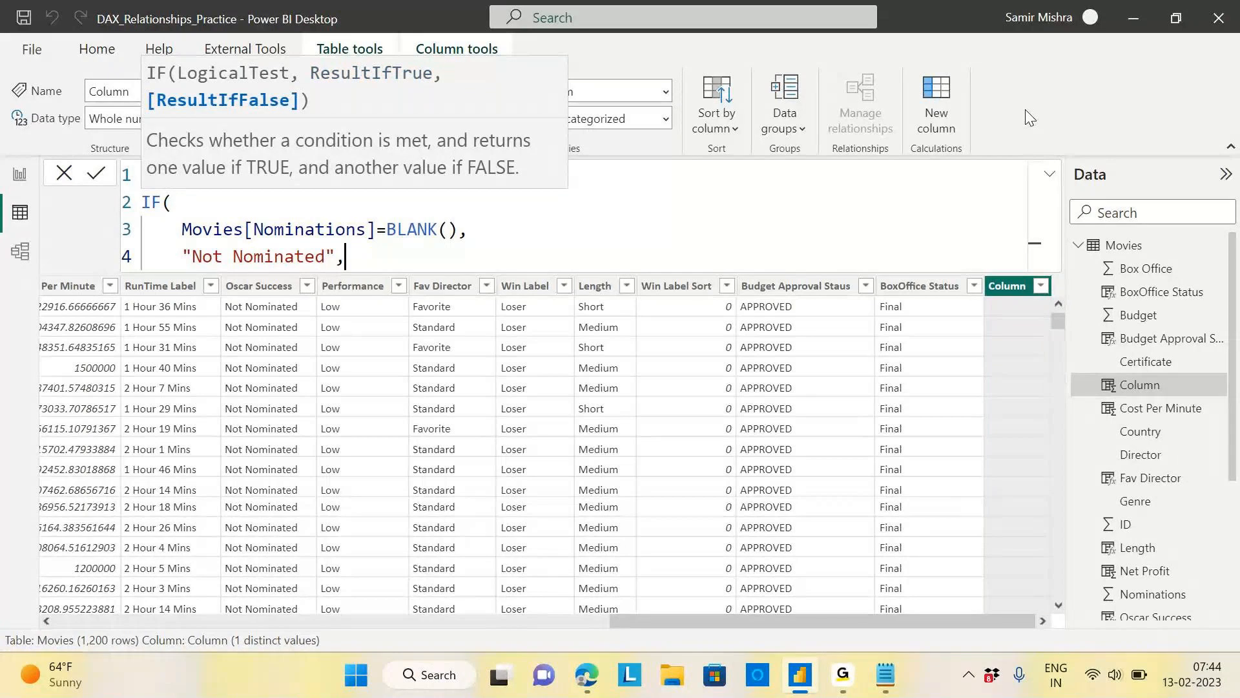
Enter "Nominated" as the false result, close the IF on its own line, and commit the Nomination Status column.
key("Return")
type("\"Nomonate")
key("BackSpace")
key("BackSpace")
key("BackSpace")
key("BackSpace")
key("BackSpace")
type("in")
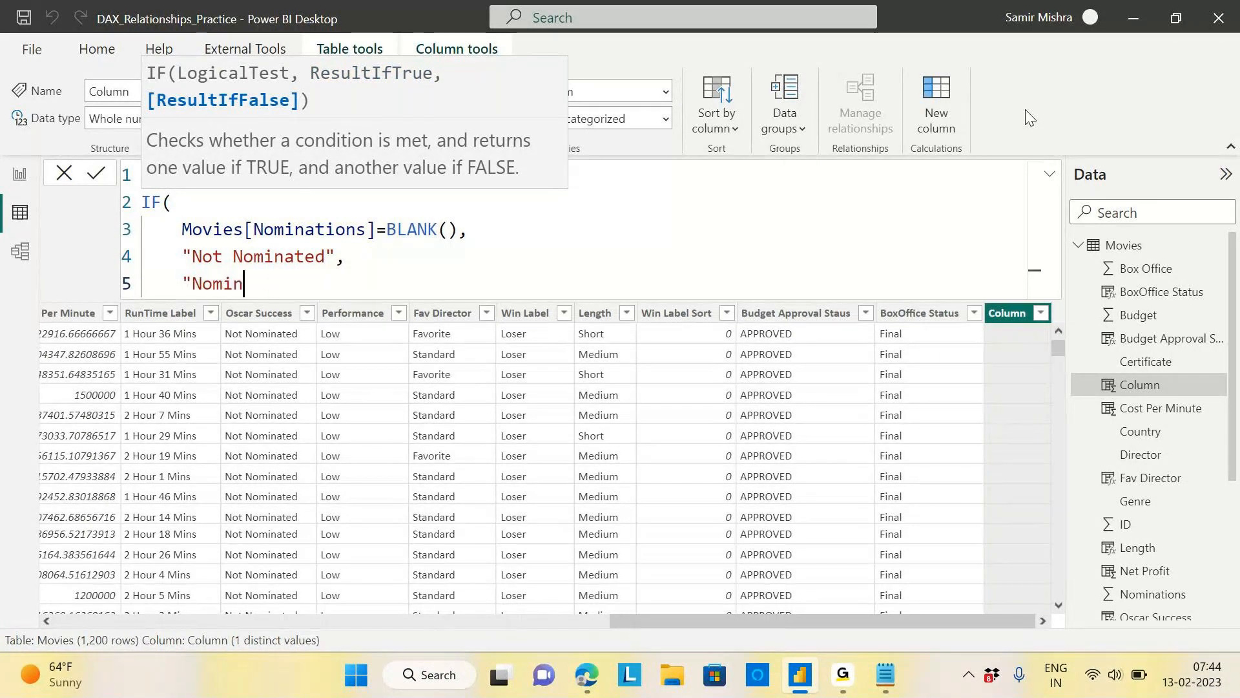
type("ated\"")
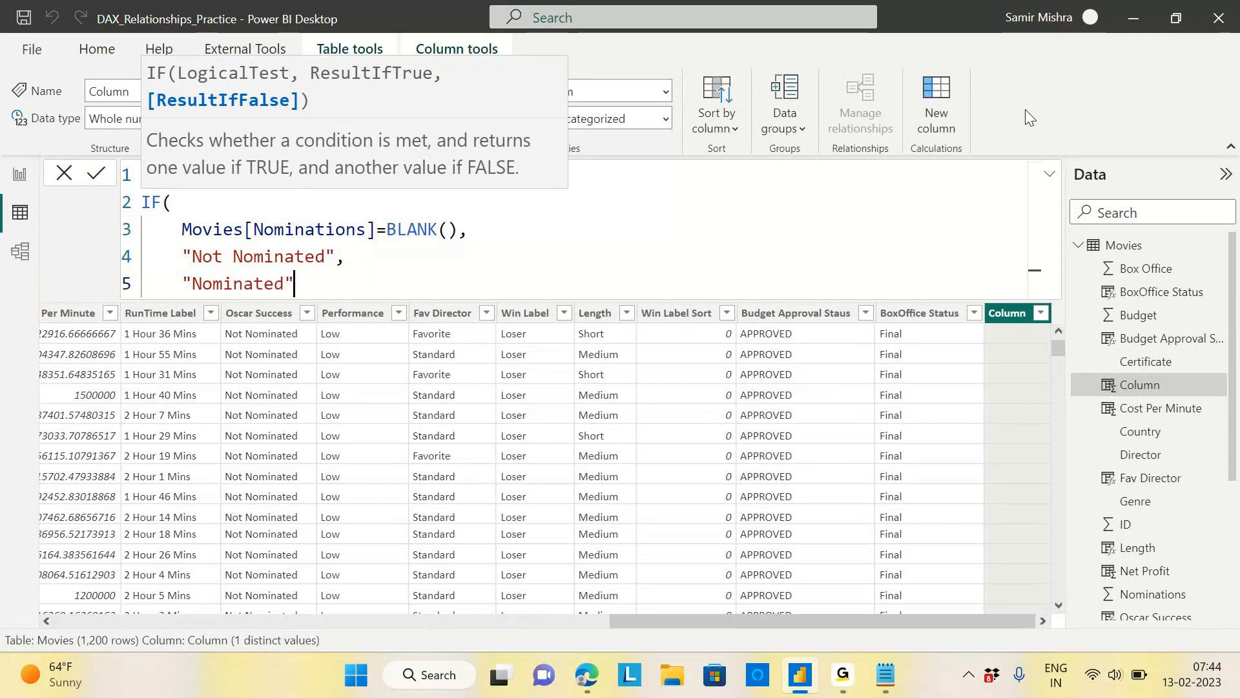
key("shift+Return")
type(")")
key("Return")
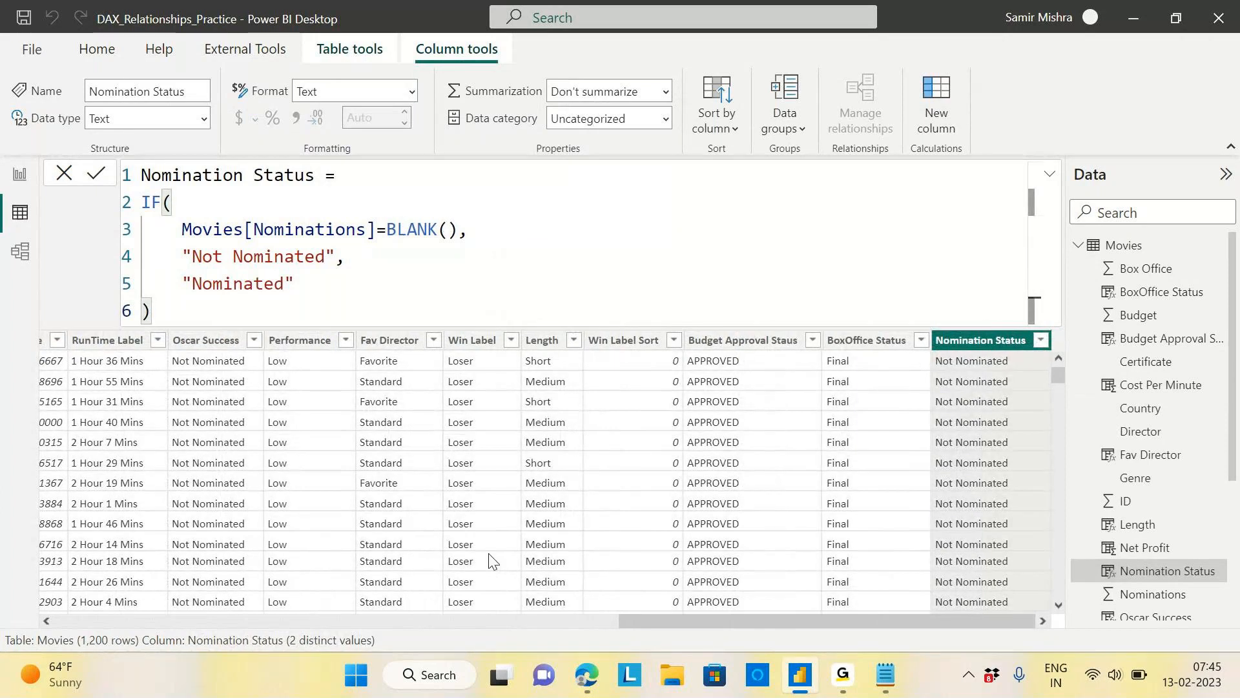
Filter the Movies table to rows with 0 in the Nominations column and bring the Nomination Status column into view.
left_click_drag(665, 624, 521, 615)
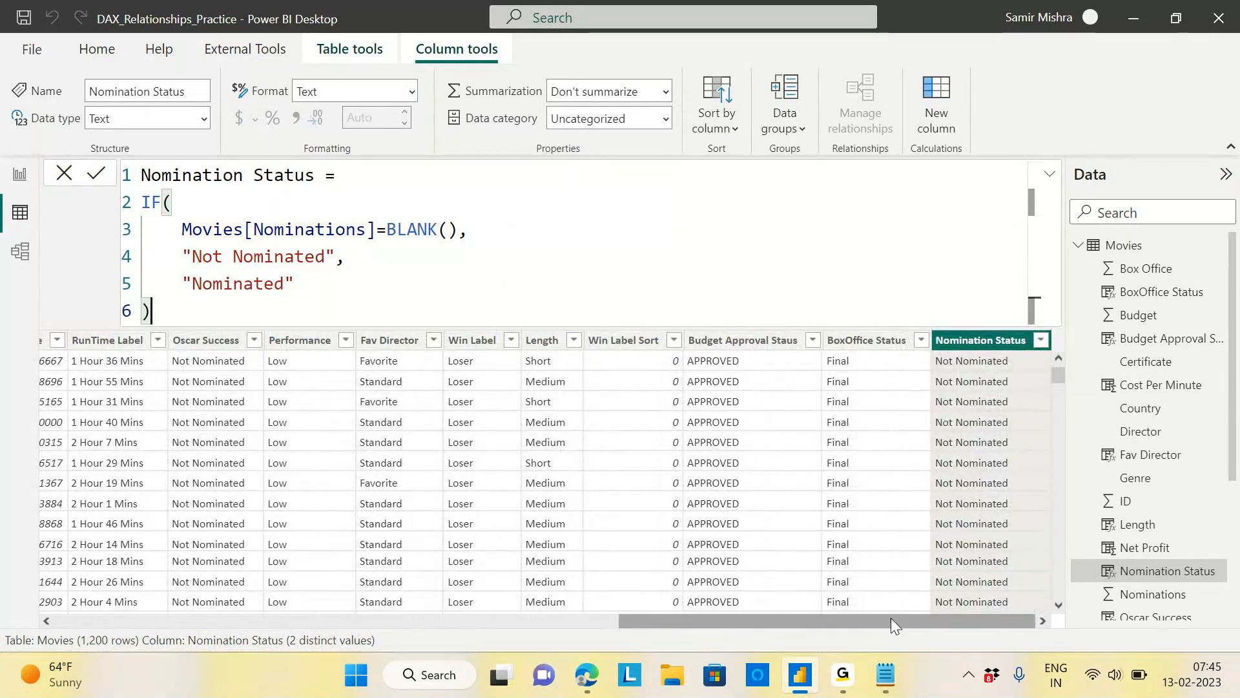
left_click_drag(890, 618, 471, 642)
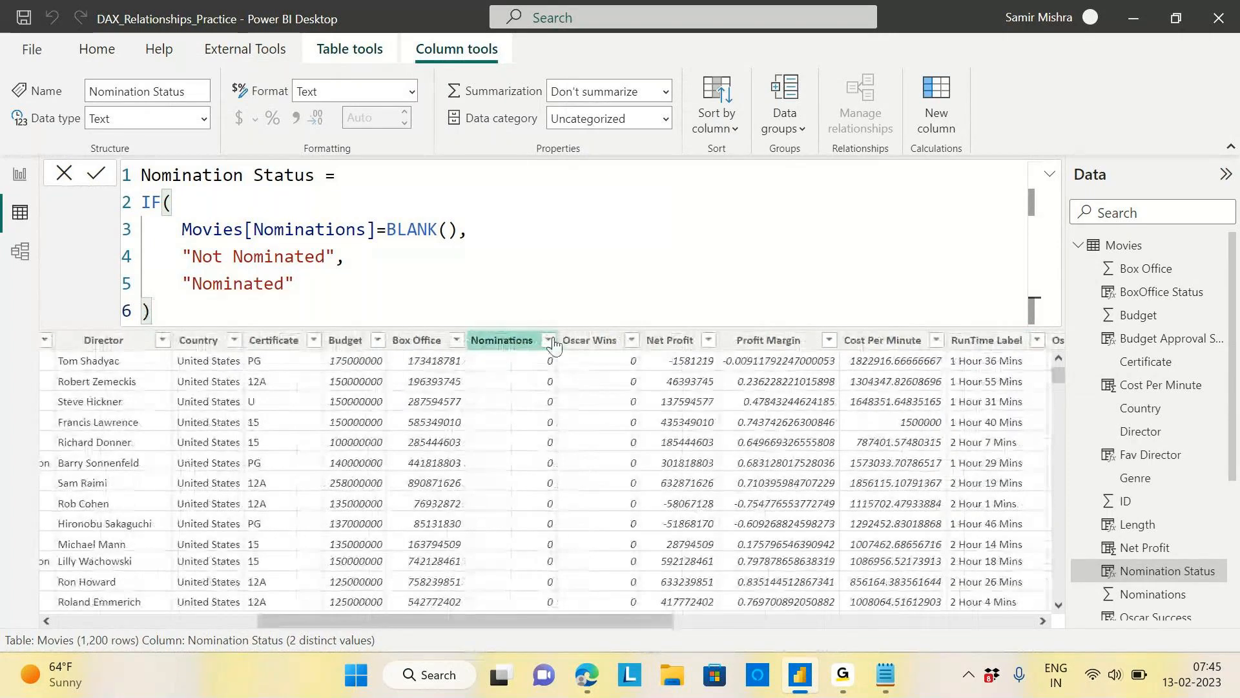
left_click(548, 340)
left_click(985, 333)
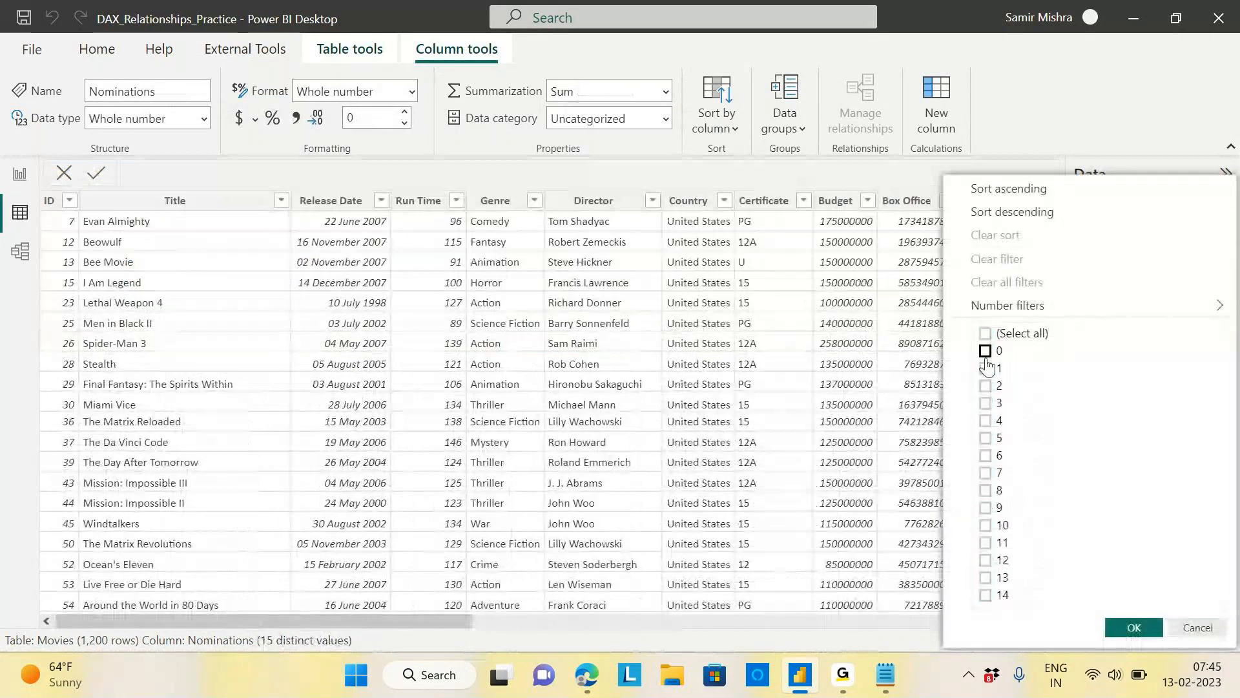
left_click(986, 352)
left_click(1134, 627)
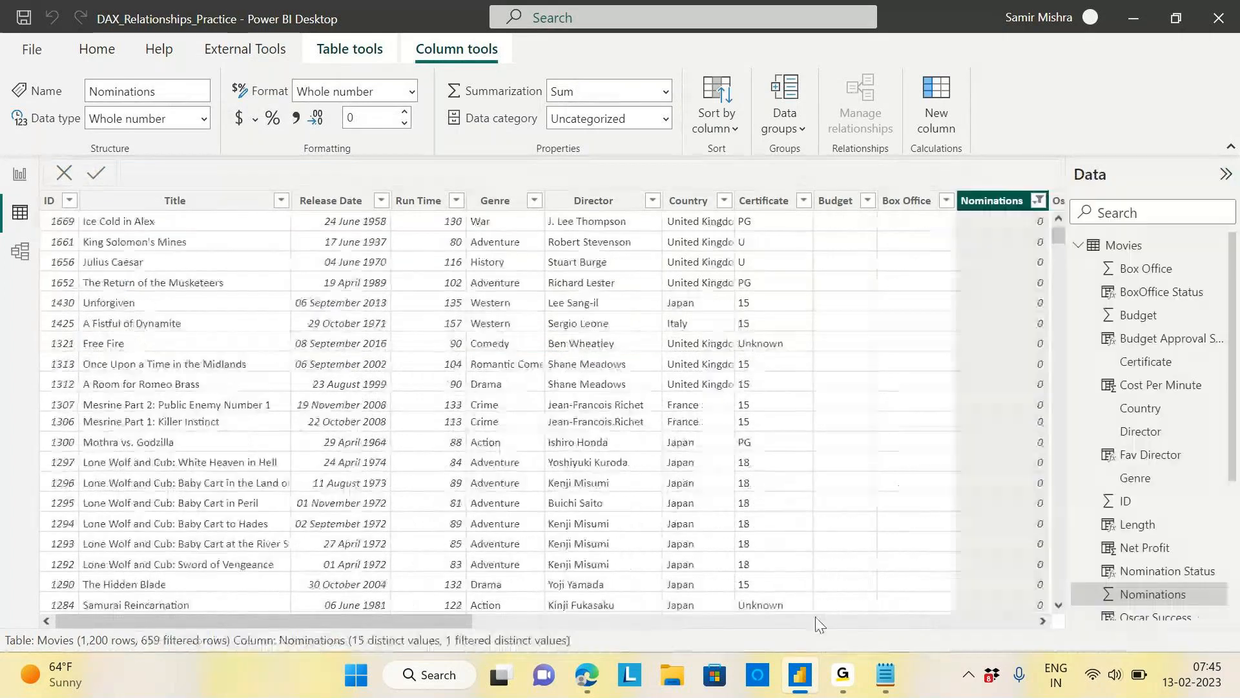
left_click_drag(426, 617, 1056, 639)
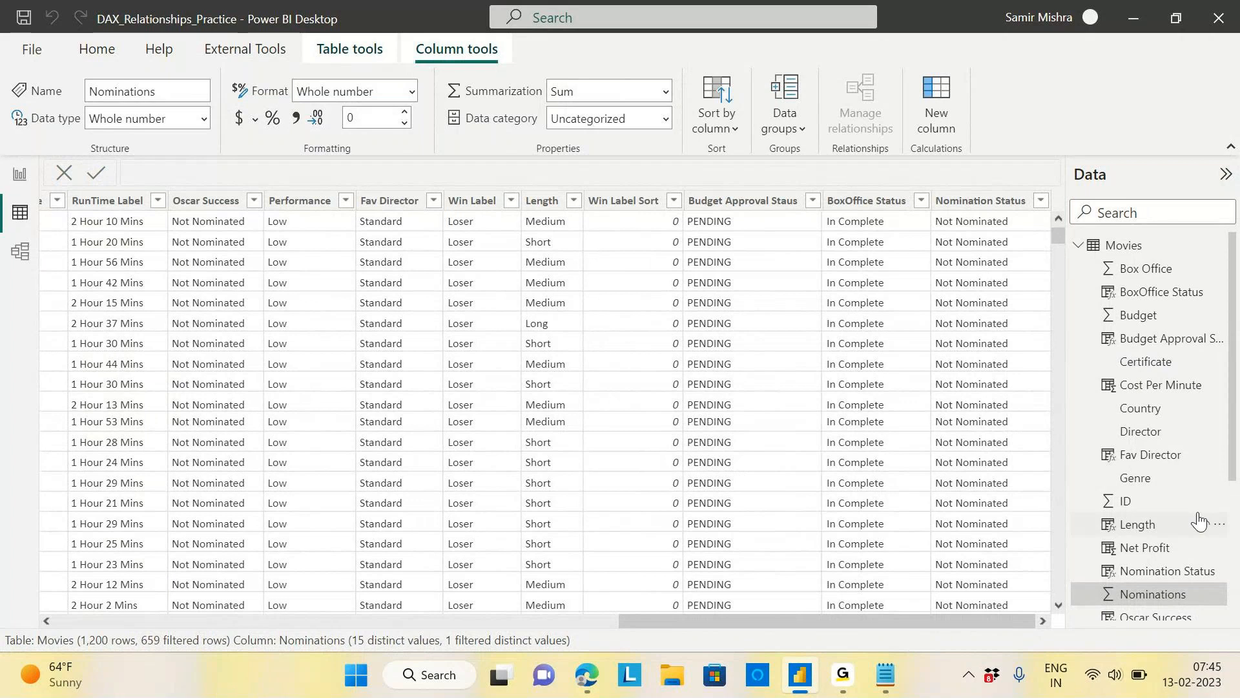
Open the Nomination Status formula and examine how its test compares Movies[Nominations] with BLANK().
scroll(1182, 519, "down", 1)
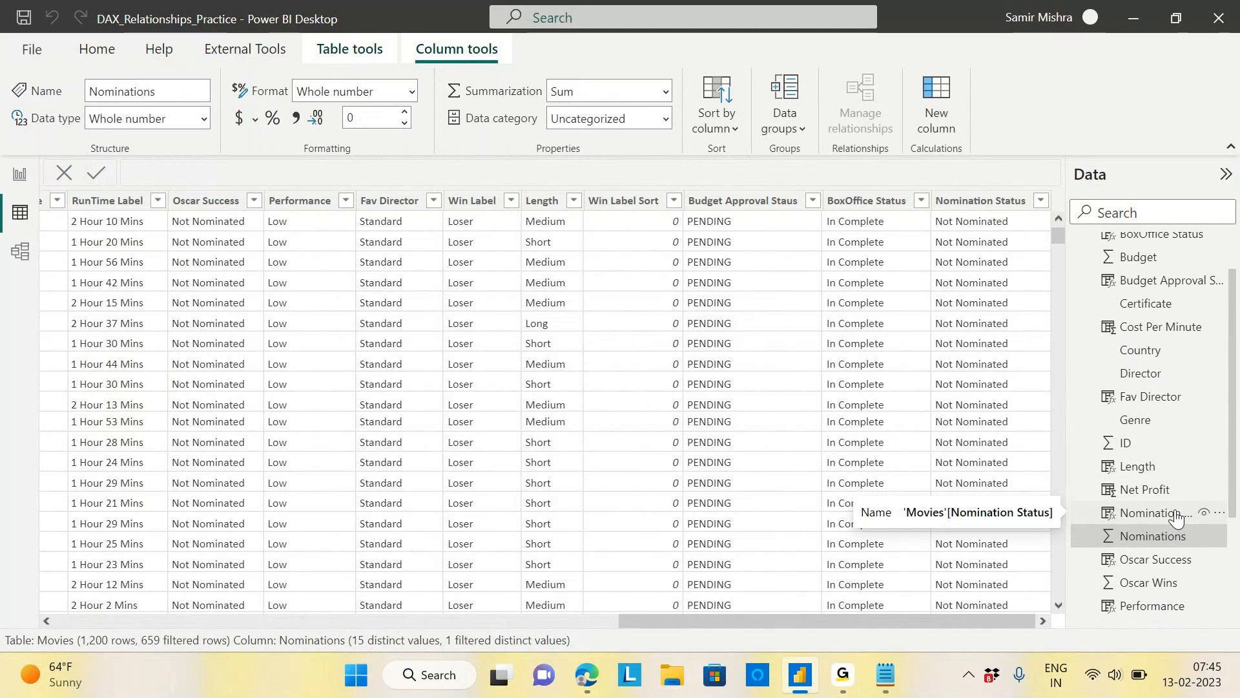
left_click(1176, 514)
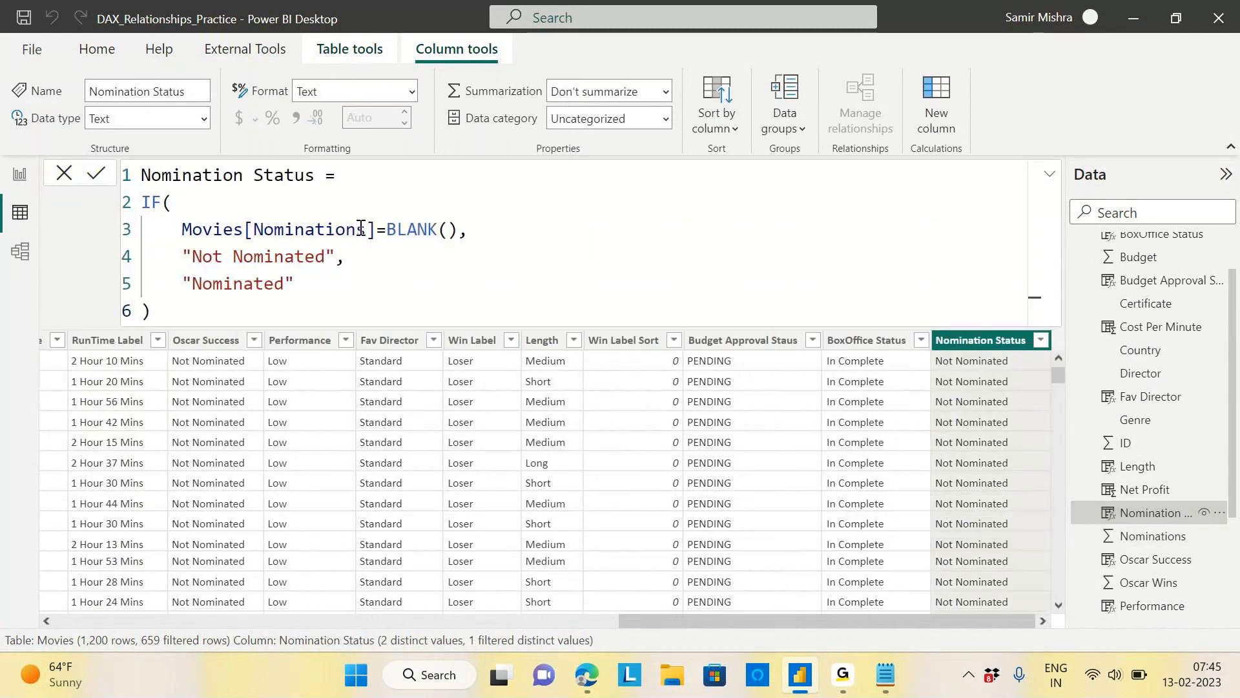
left_click_drag(386, 229, 459, 229)
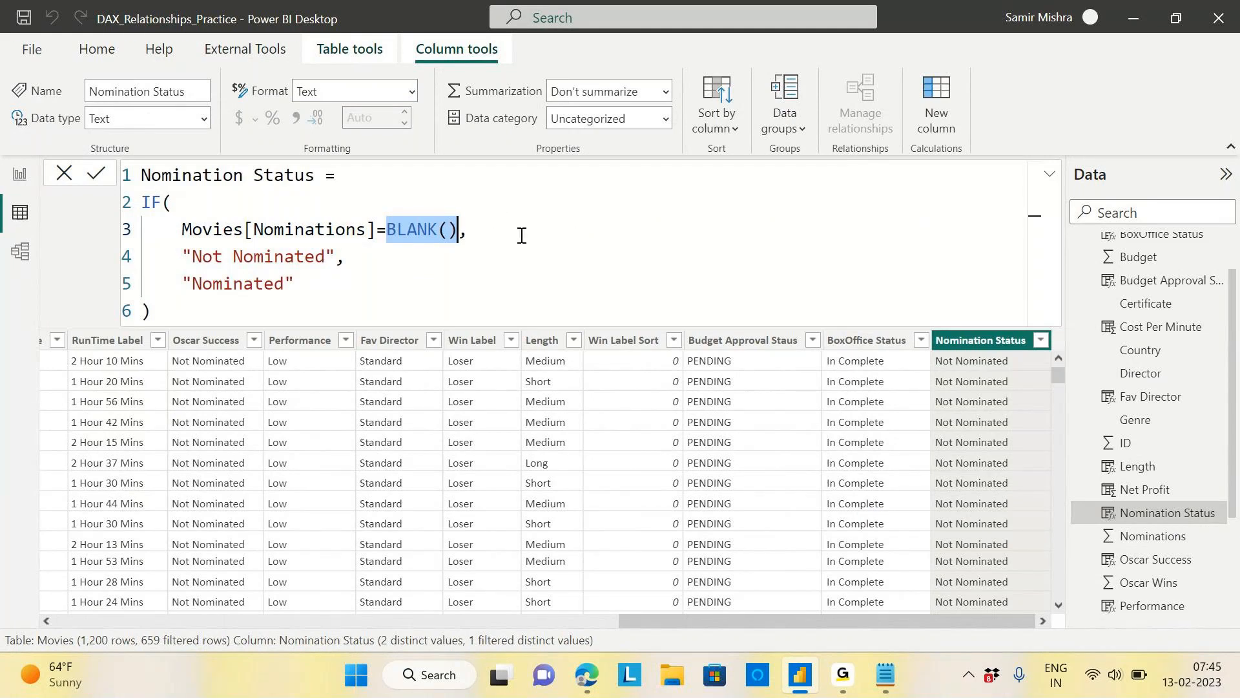
left_click(522, 235)
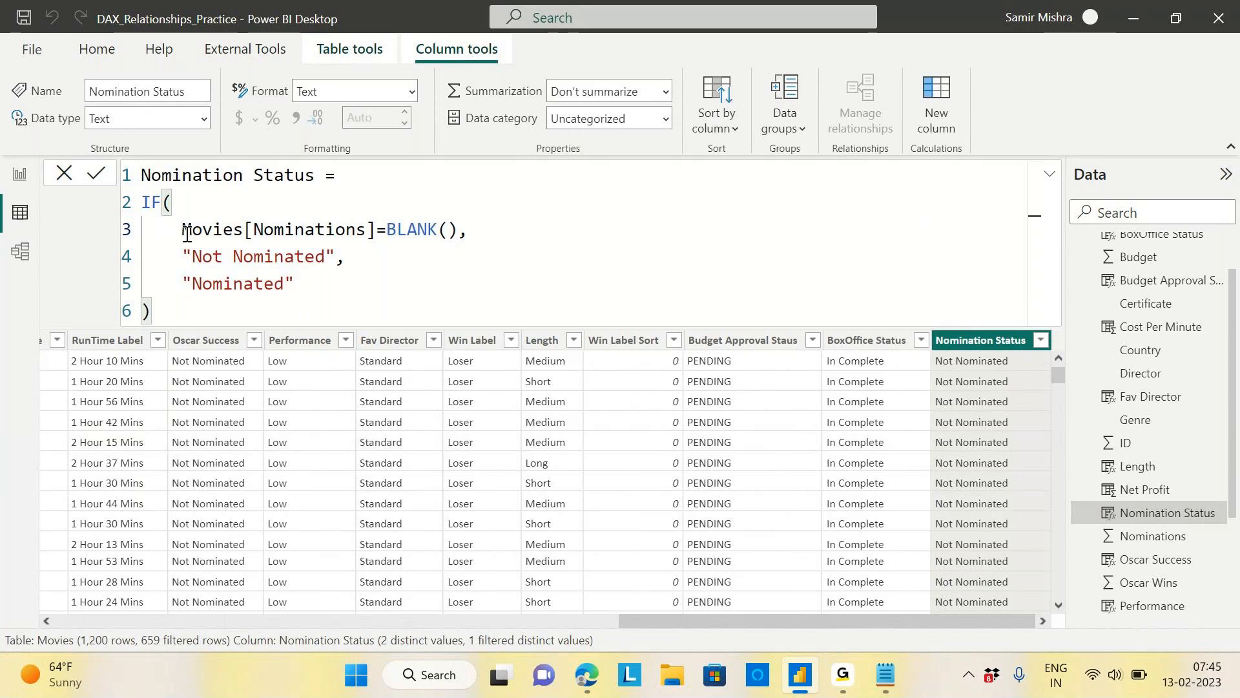
left_click_drag(186, 232, 312, 233)
left_click(391, 231)
left_click_drag(391, 231, 456, 231)
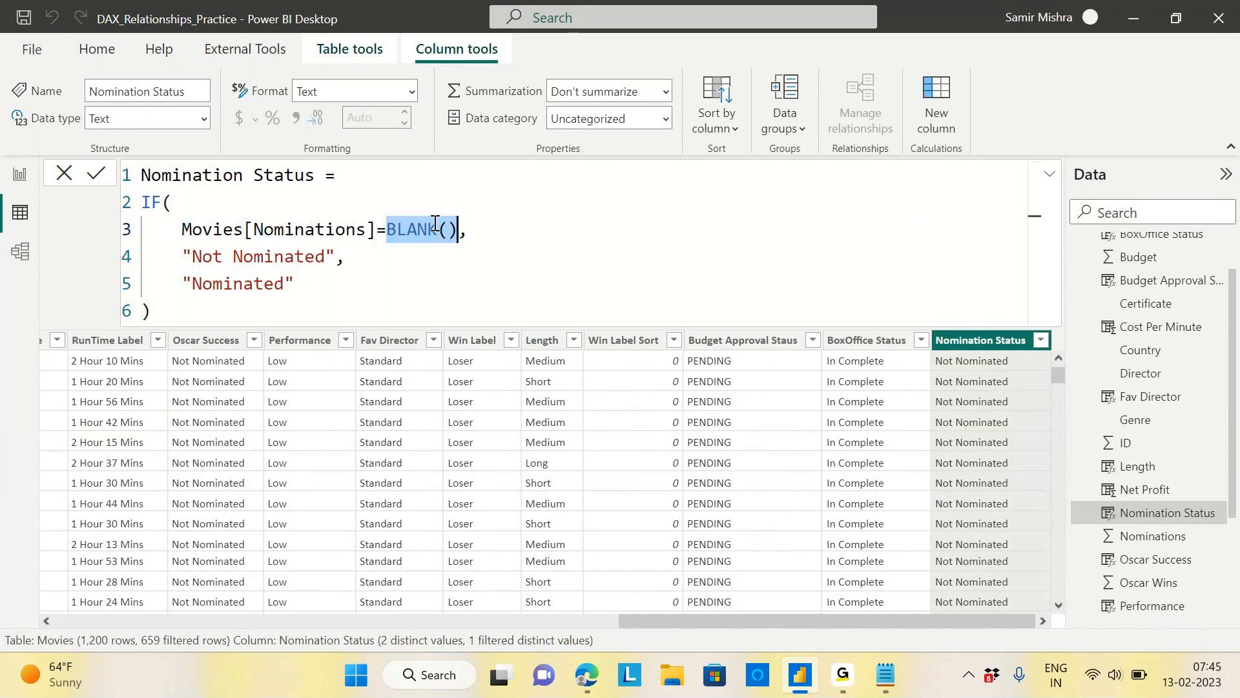
left_click(354, 233)
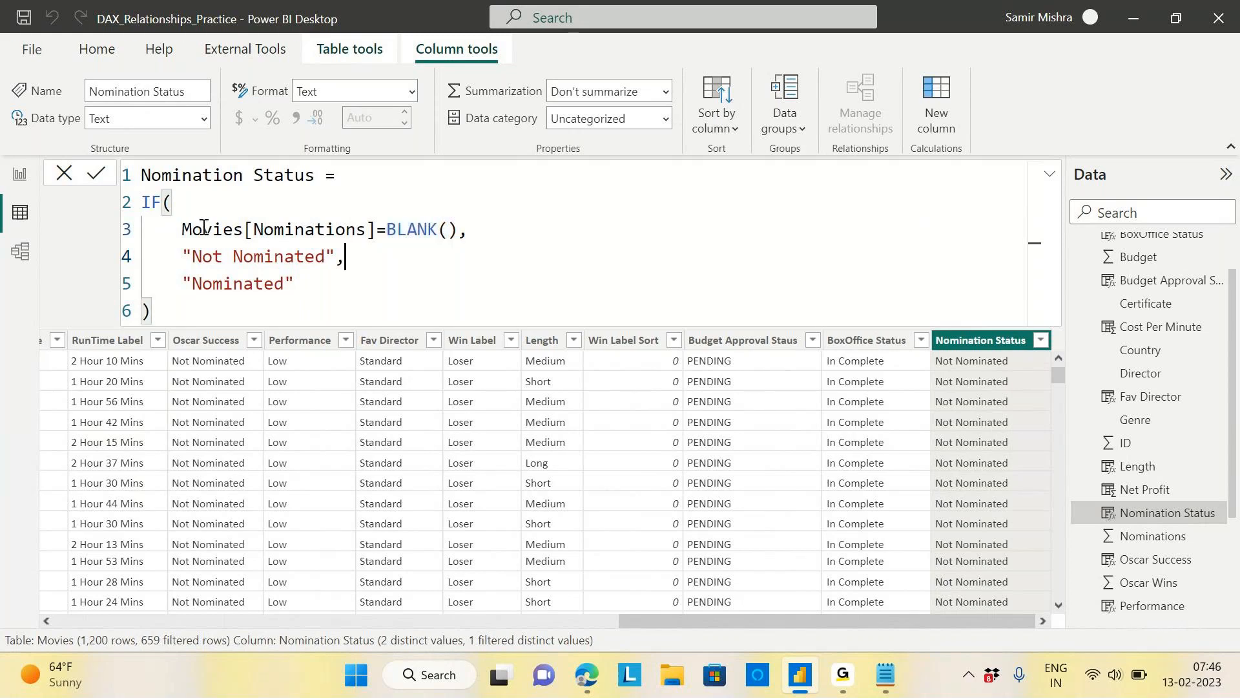
left_click_drag(182, 230, 383, 233)
Change the test to Movies[Nominations]==BLANK(), add the comment "// STRICTLY EQUALS TO" after it, and commit the formula.
left_click(386, 231)
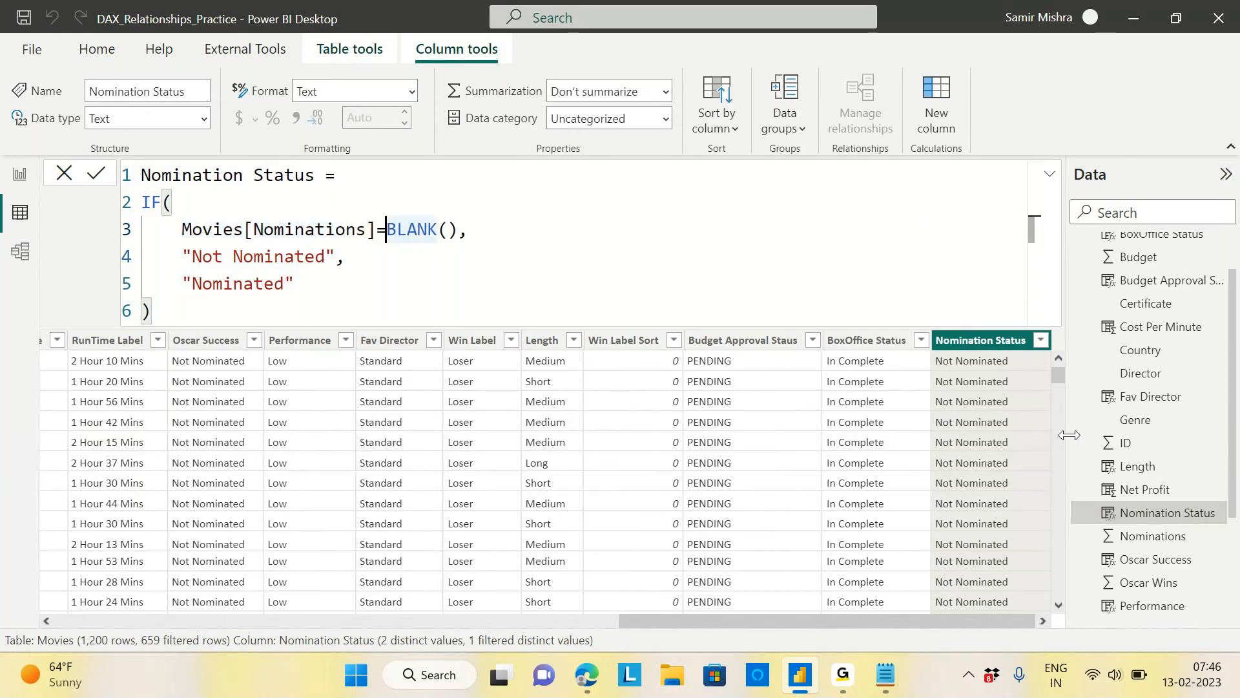
type("=")
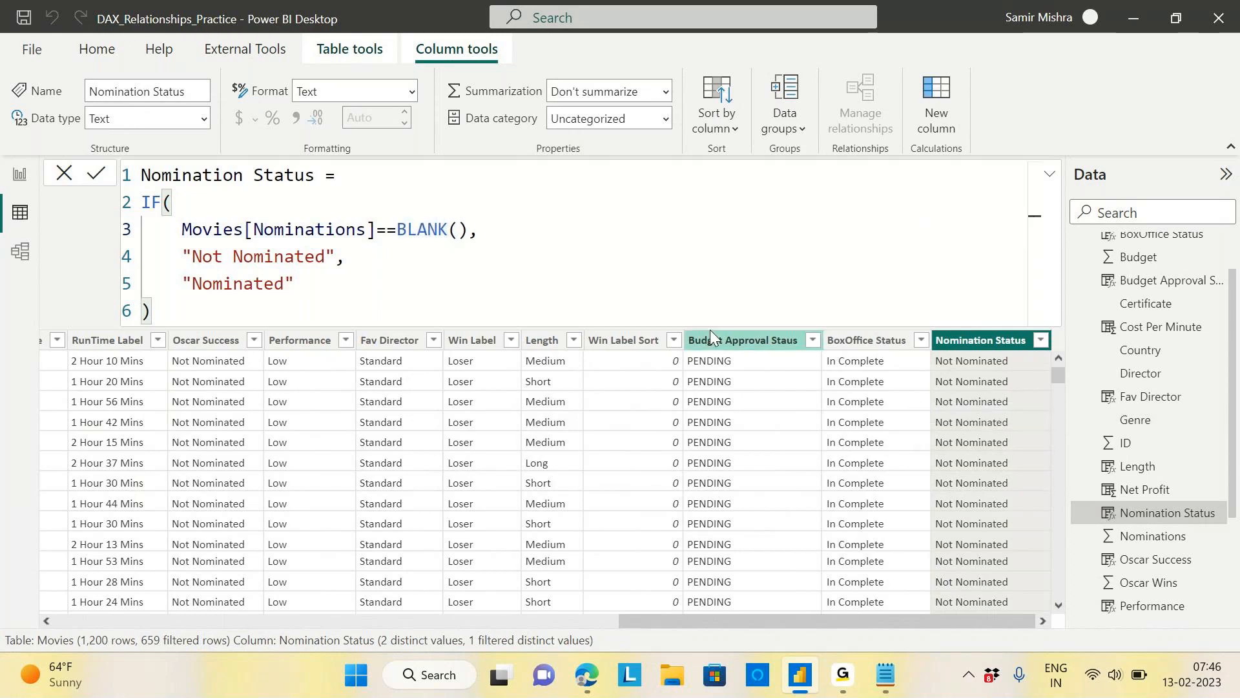
left_click(509, 238)
type("// s")
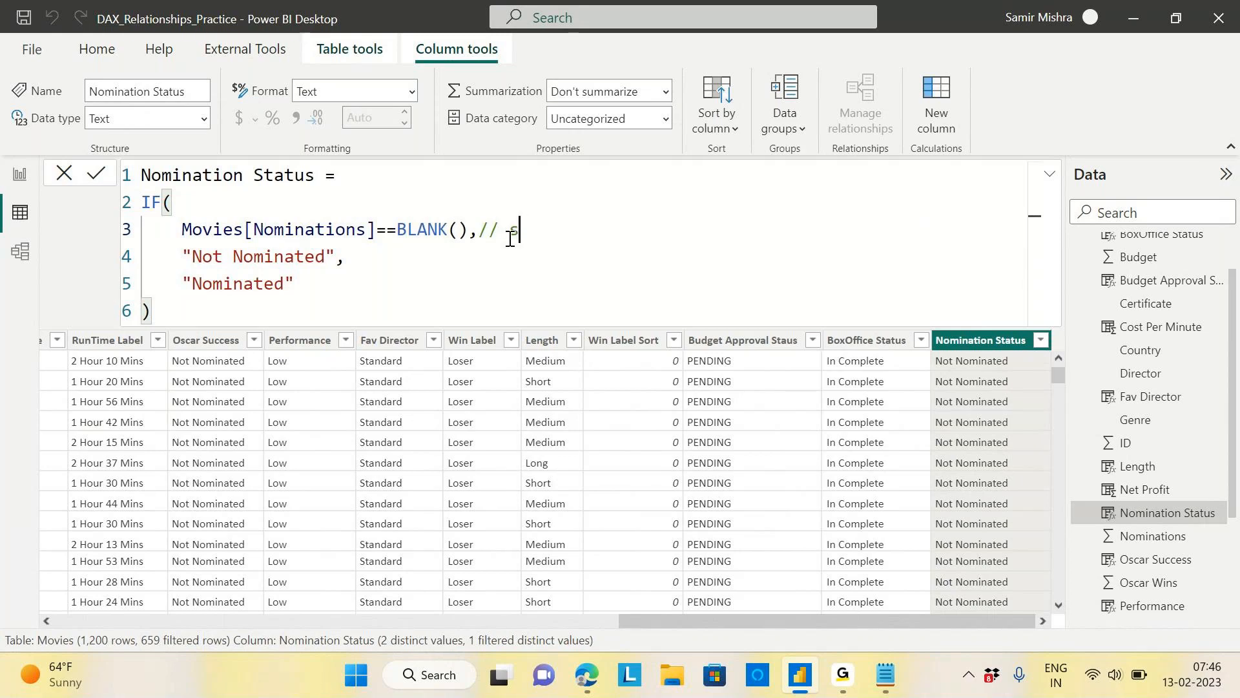
key("Caps_Lock")
key("BackSpace")
type("STRICT")
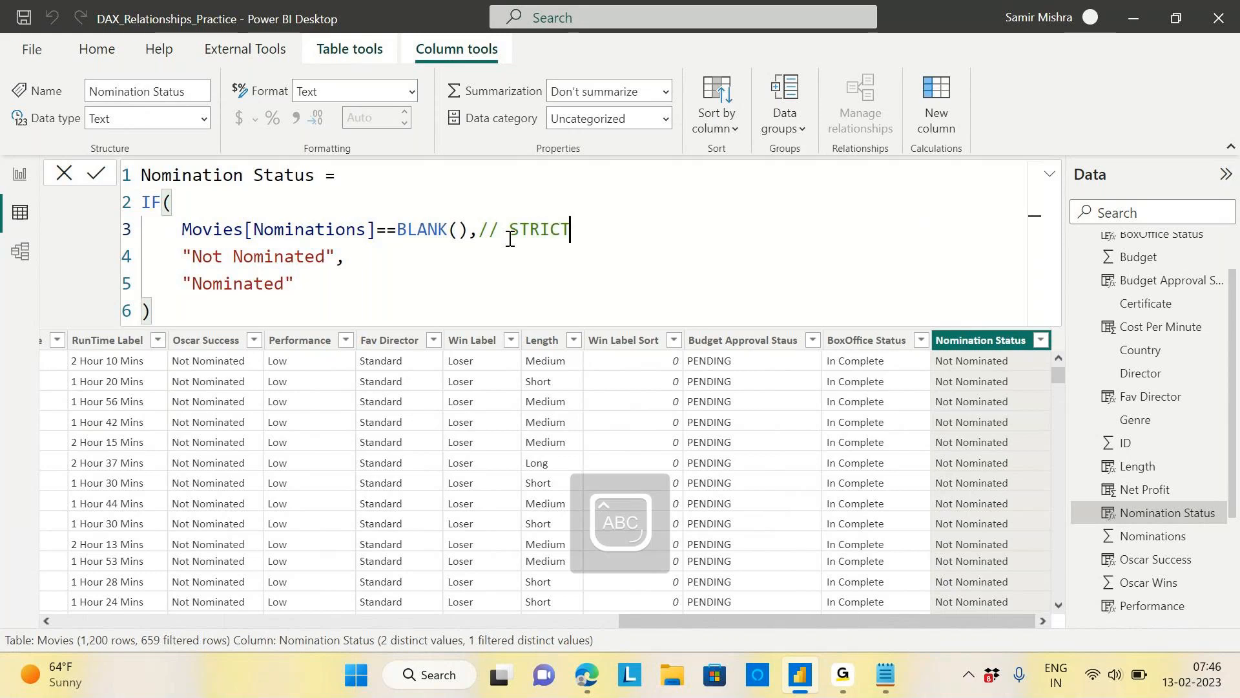
type("LY EQUALS TO")
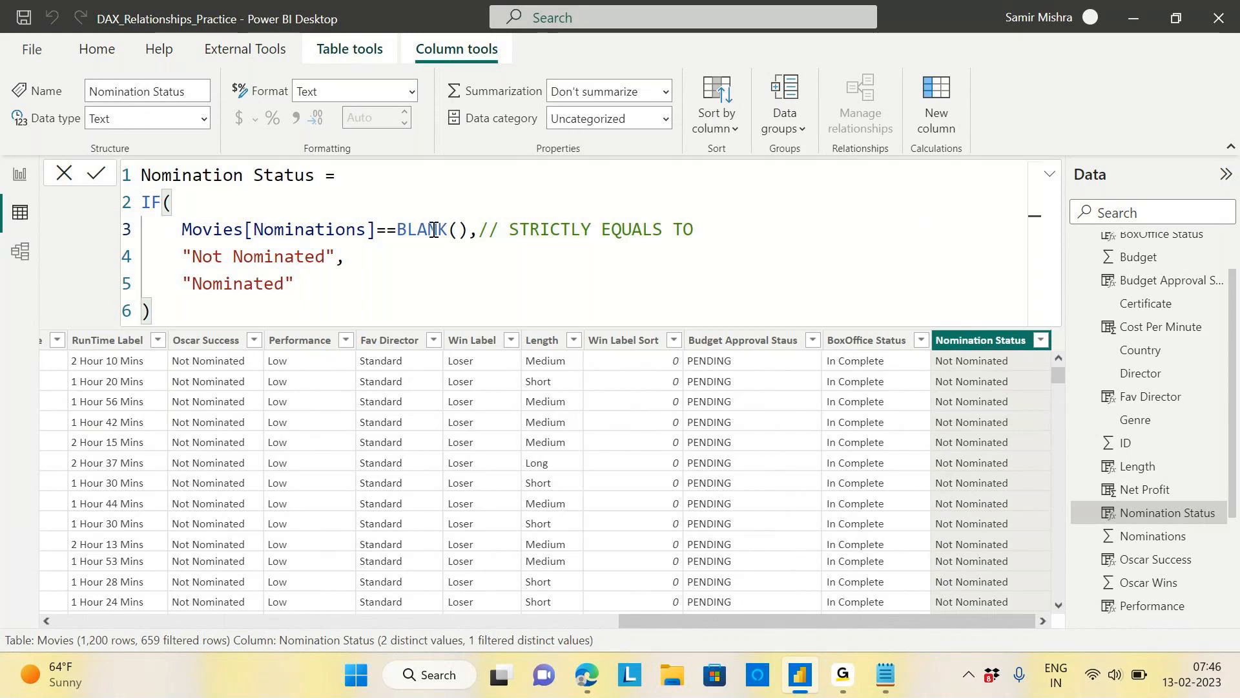
left_click_drag(180, 230, 468, 229)
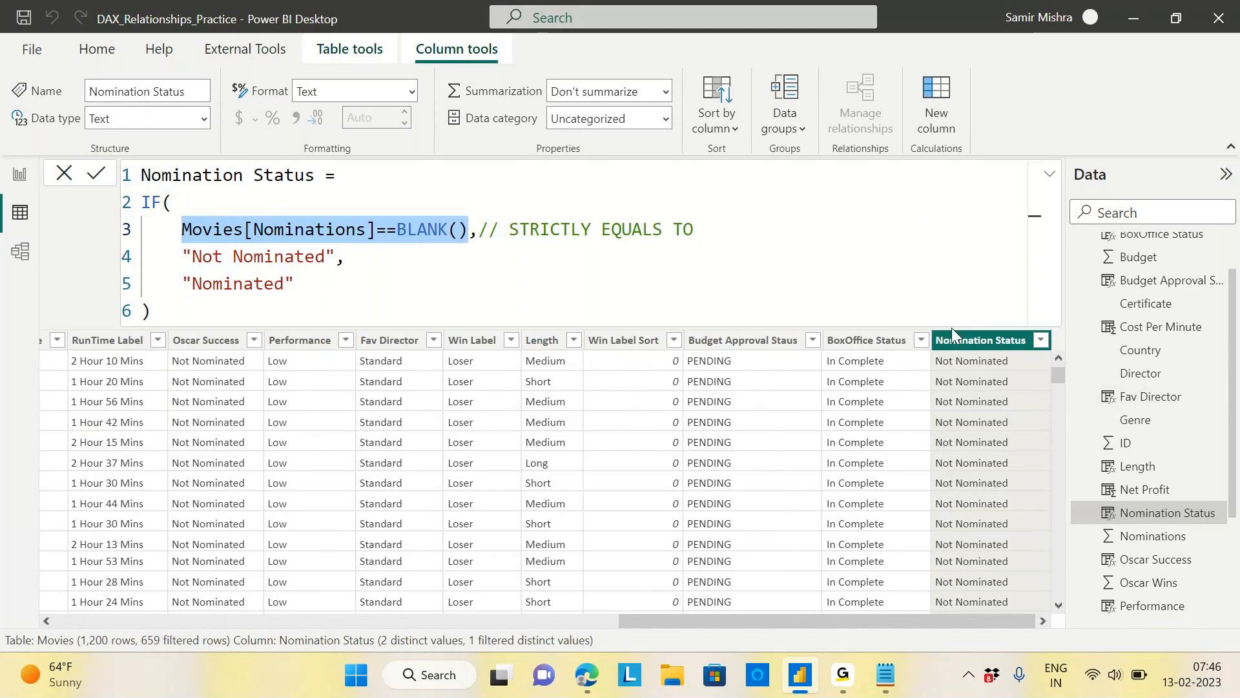
left_click(188, 319)
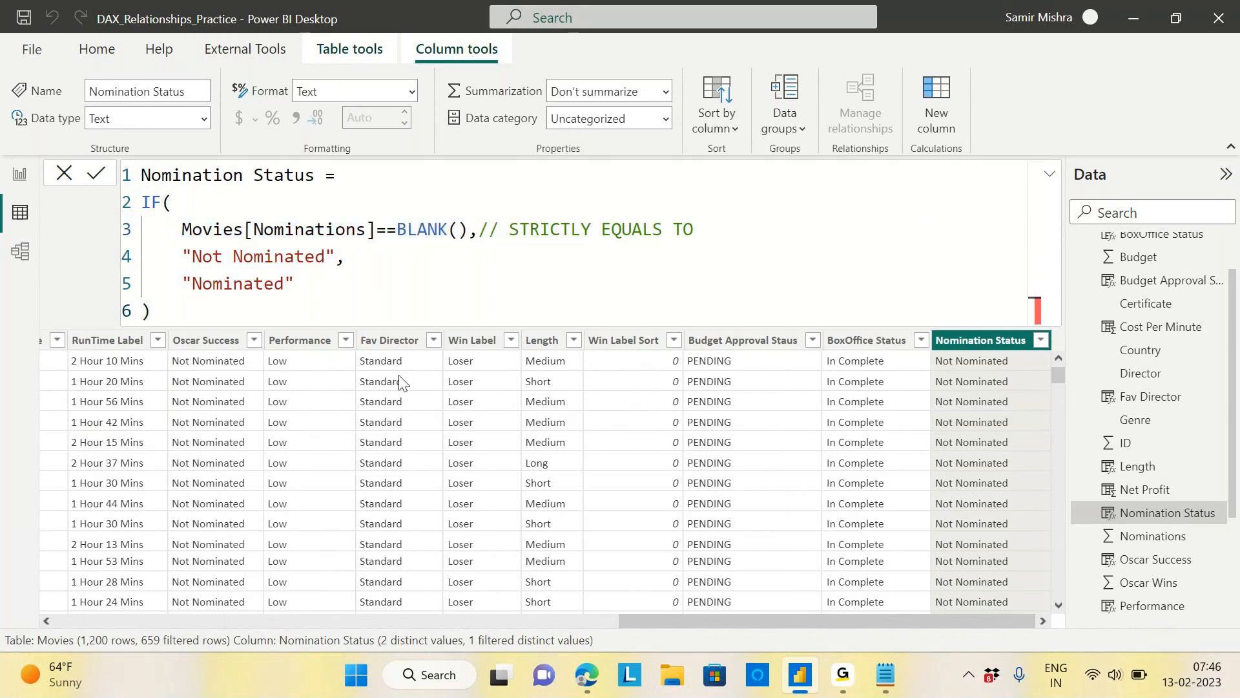
key("Return")
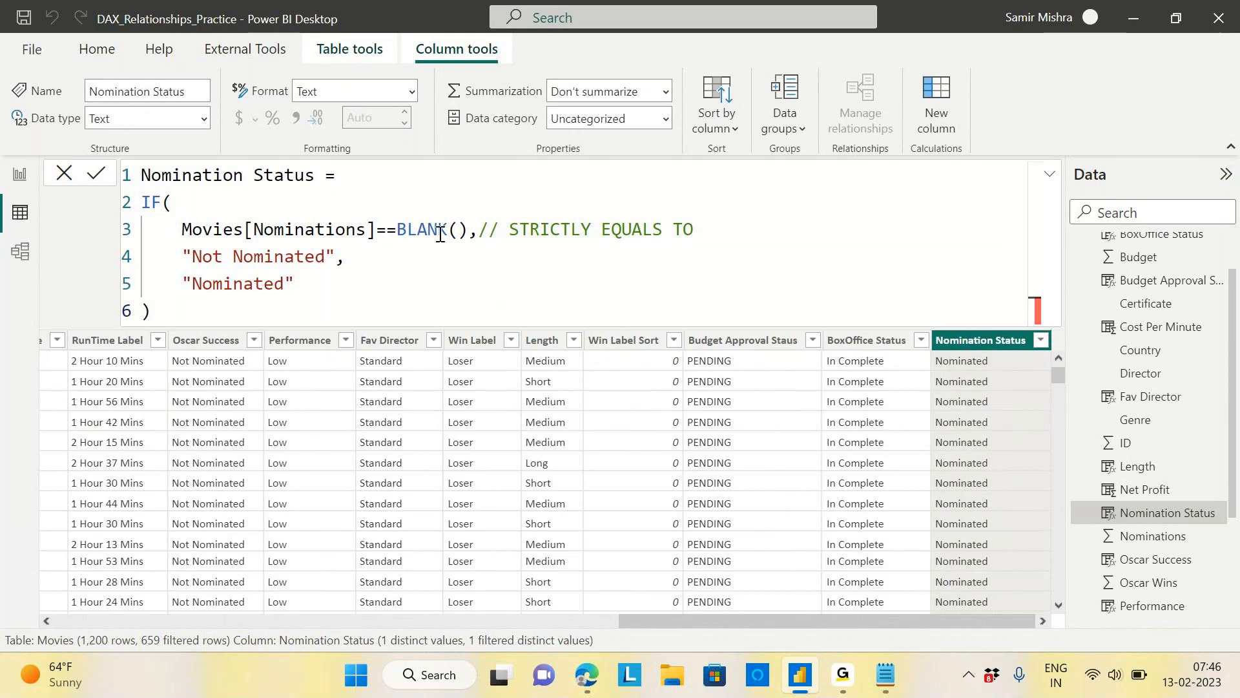
Review the ISBLANK(Movies[Budget]) test of the Budget Approval Staus formula in Notepad, then return to Power BI Desktop.
left_click(887, 673)
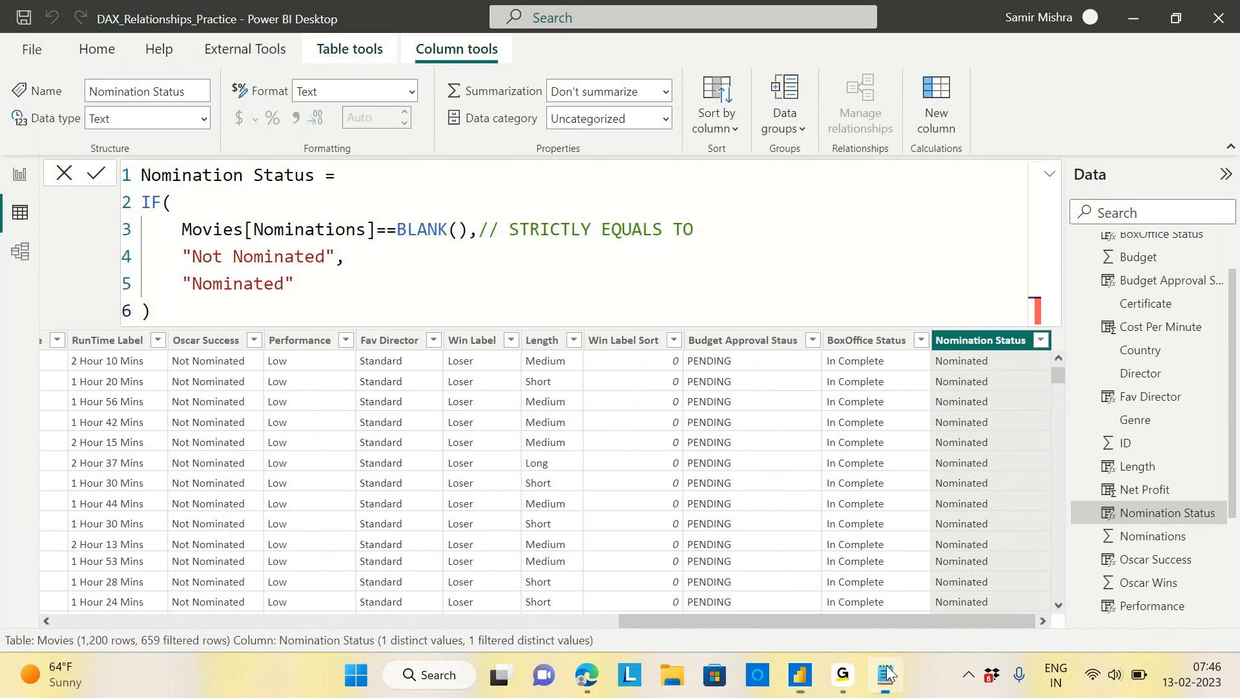
left_click(14, 254)
left_click_drag(46, 271, 224, 272)
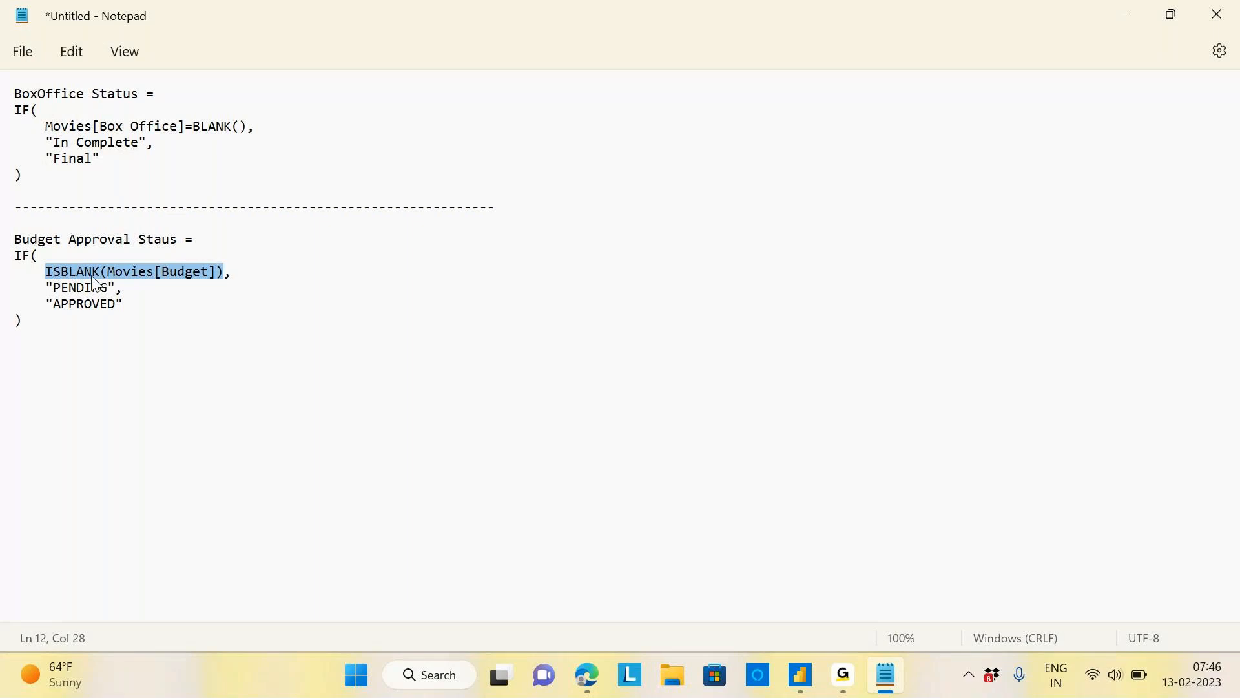
key("alt+Tab")
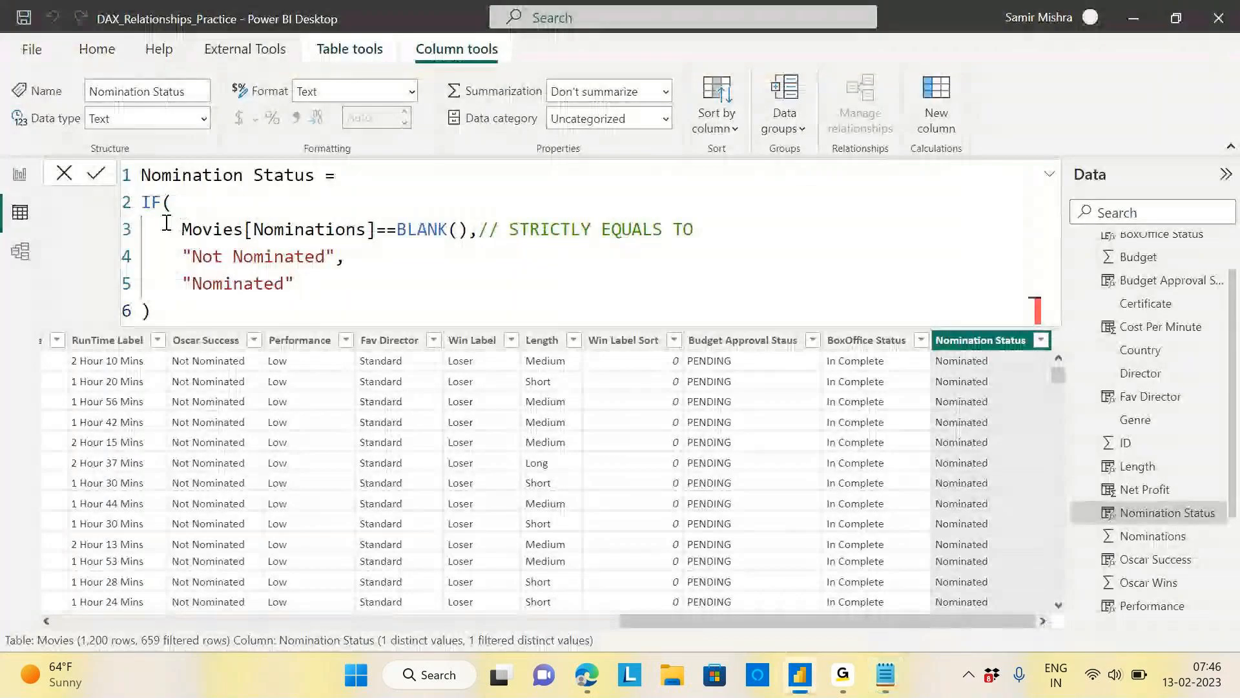
Comment out the Movies[Nominations]==BLANK() test line in the Nomination Status formula.
left_click_drag(183, 231, 356, 234)
left_click(386, 254)
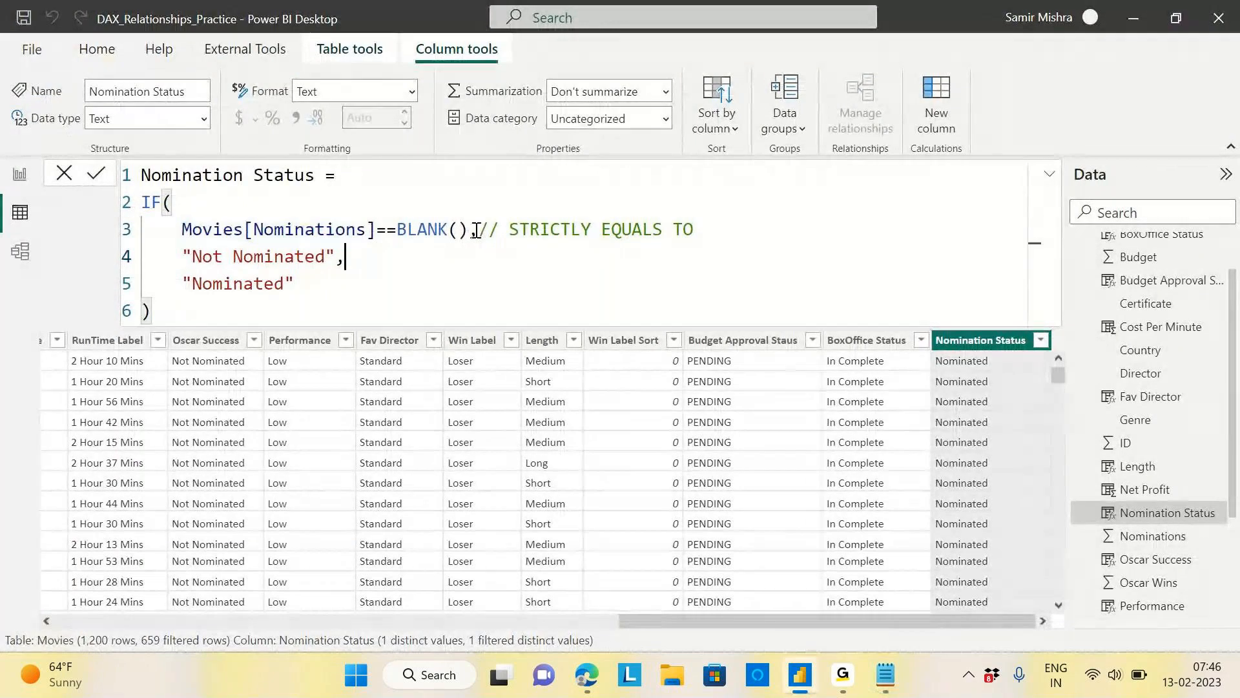
left_click(168, 226)
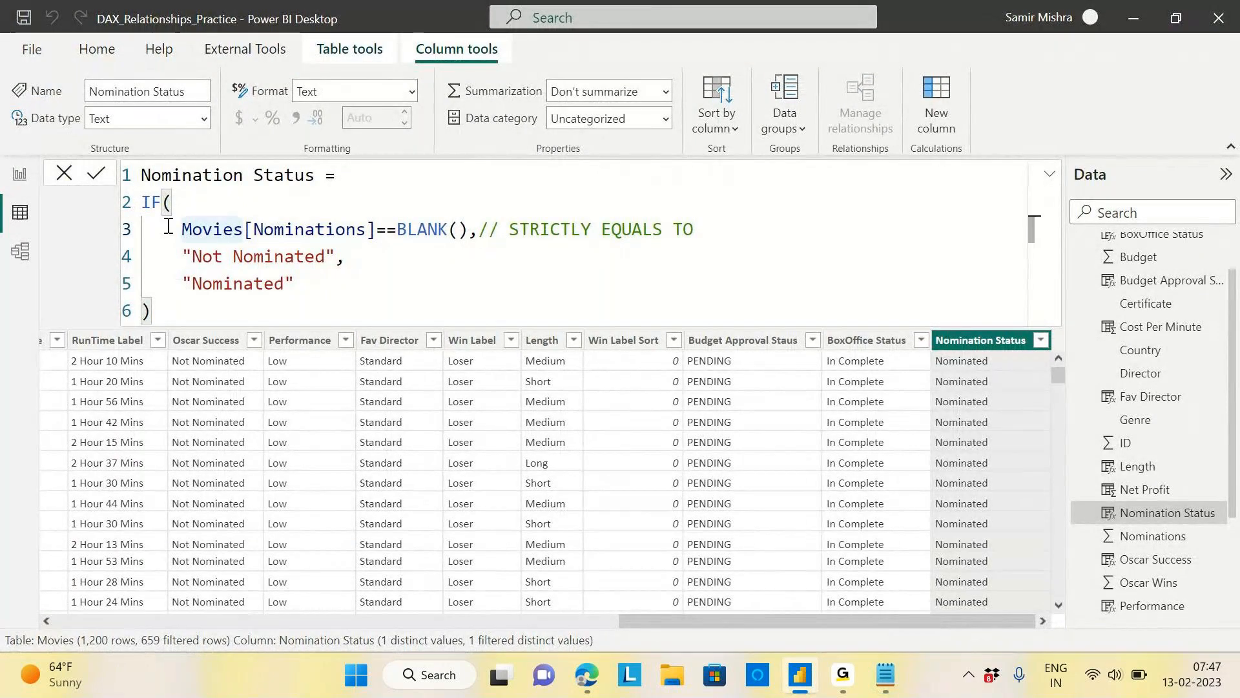
type("//")
Add ISBLANK(Movies[Nominations]), on a new line below the commented-out test as the IF condition of Nomination Status.
left_click(735, 231)
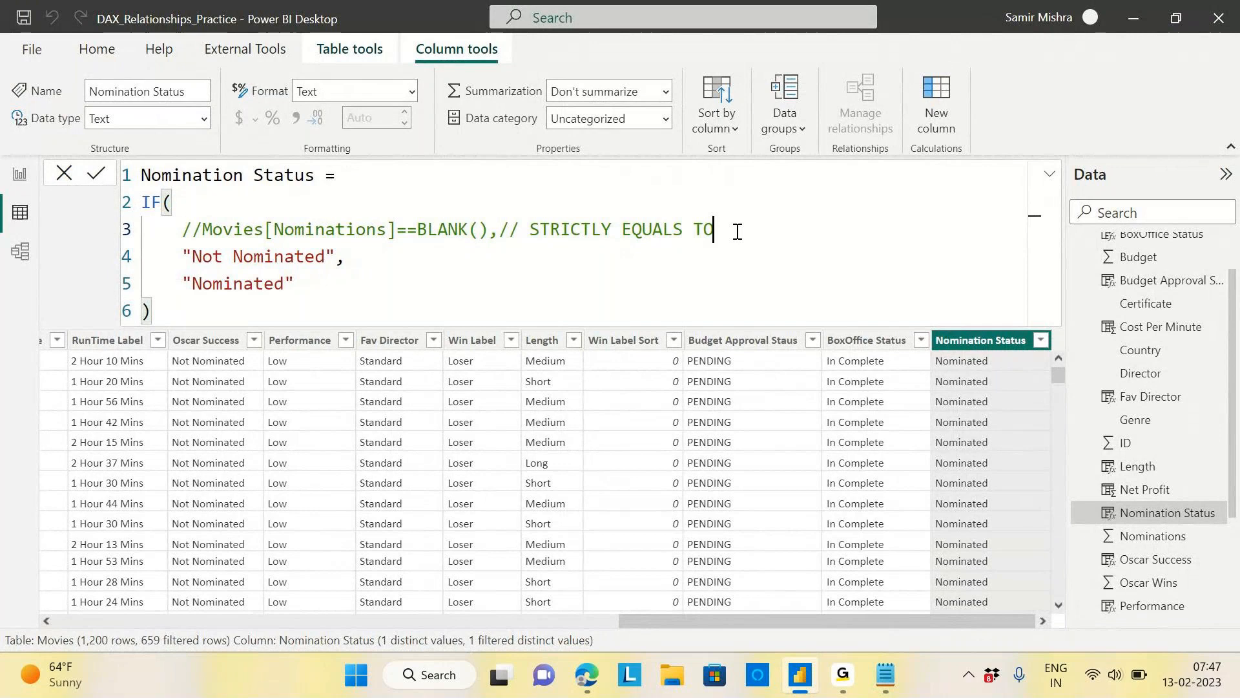
key("Return")
type("IS")
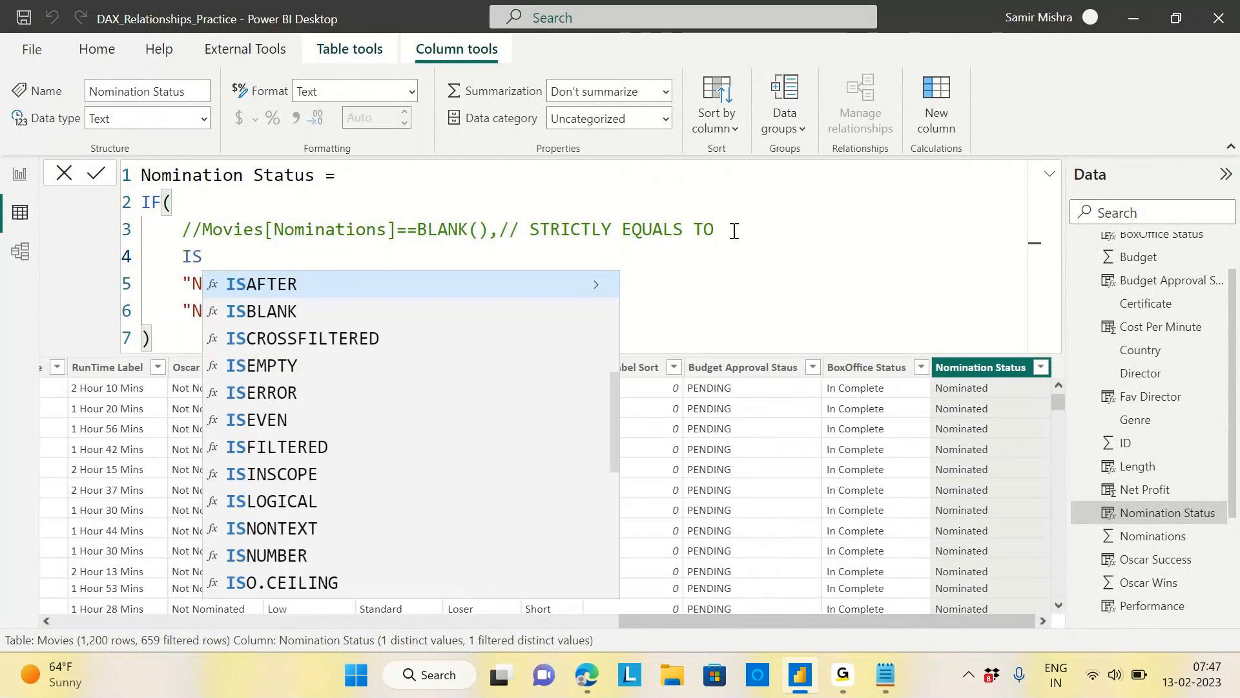
type("BN")
key("BackSpace")
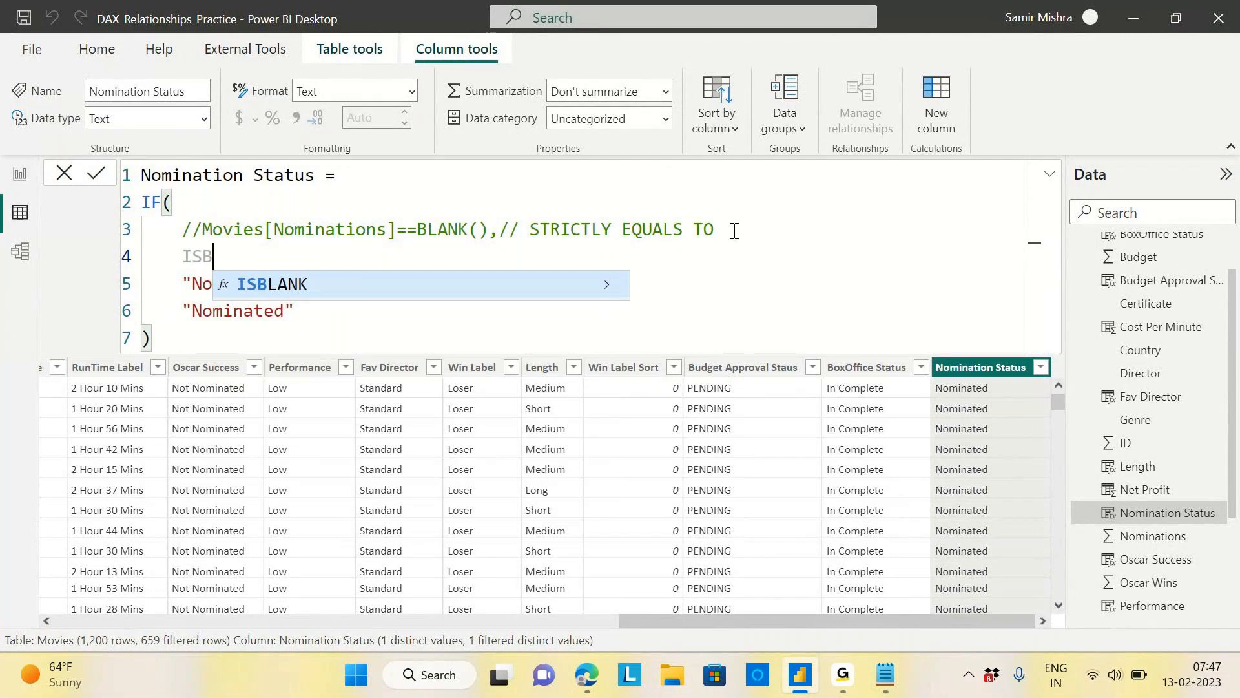
key("Tab")
type("NOM")
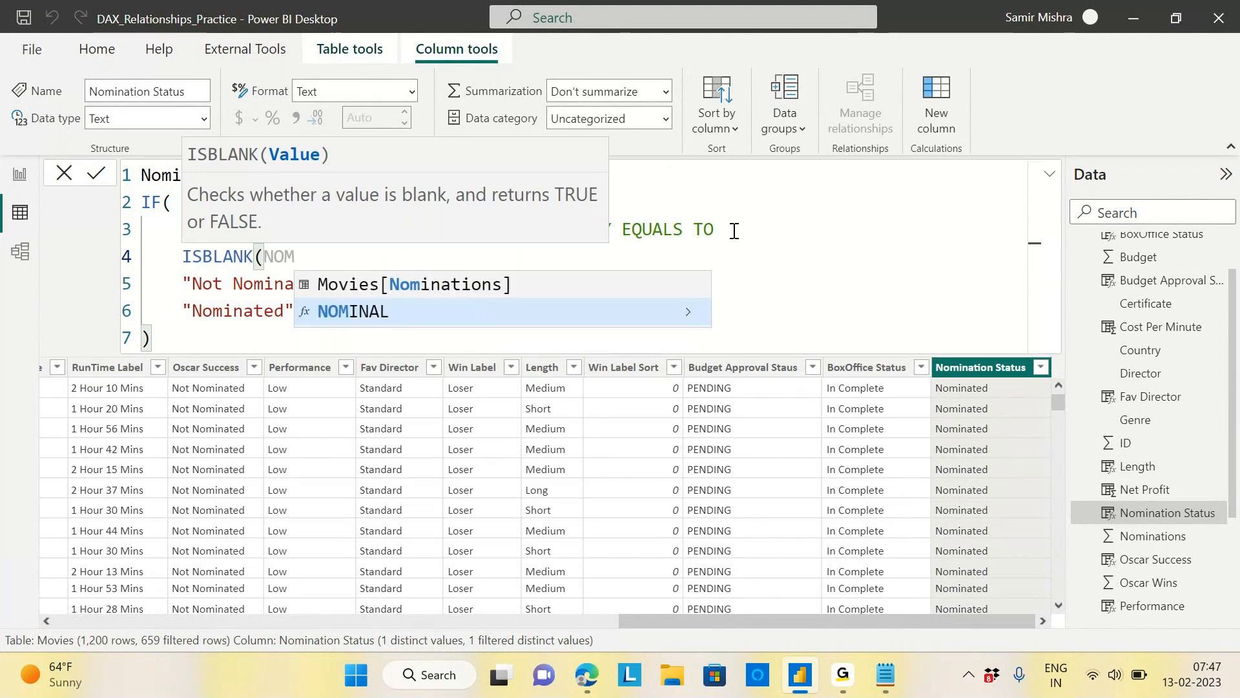
left_click(429, 291)
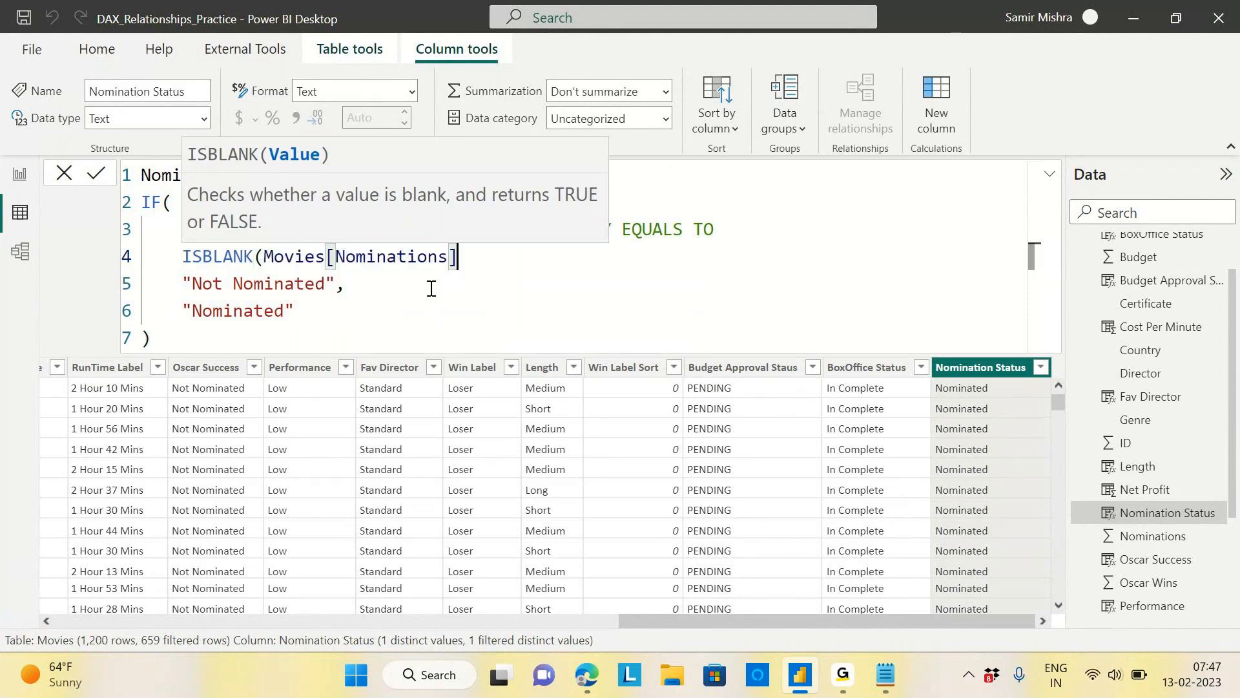
type(")")
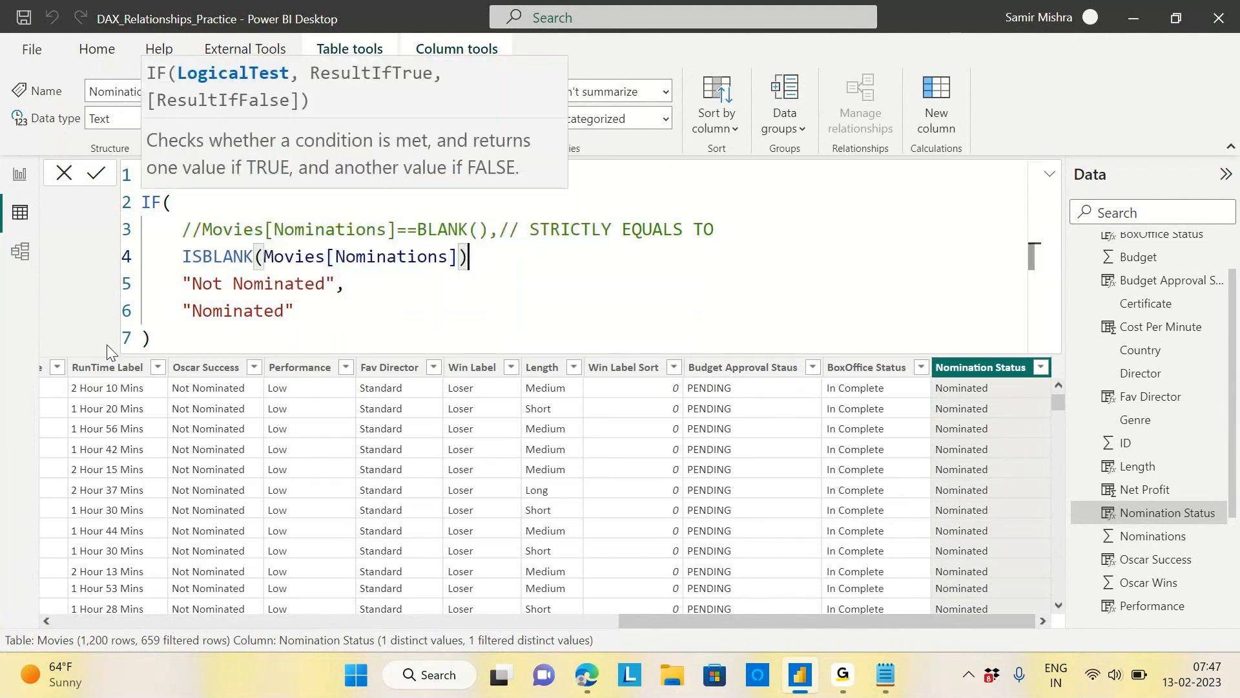
left_click(393, 340)
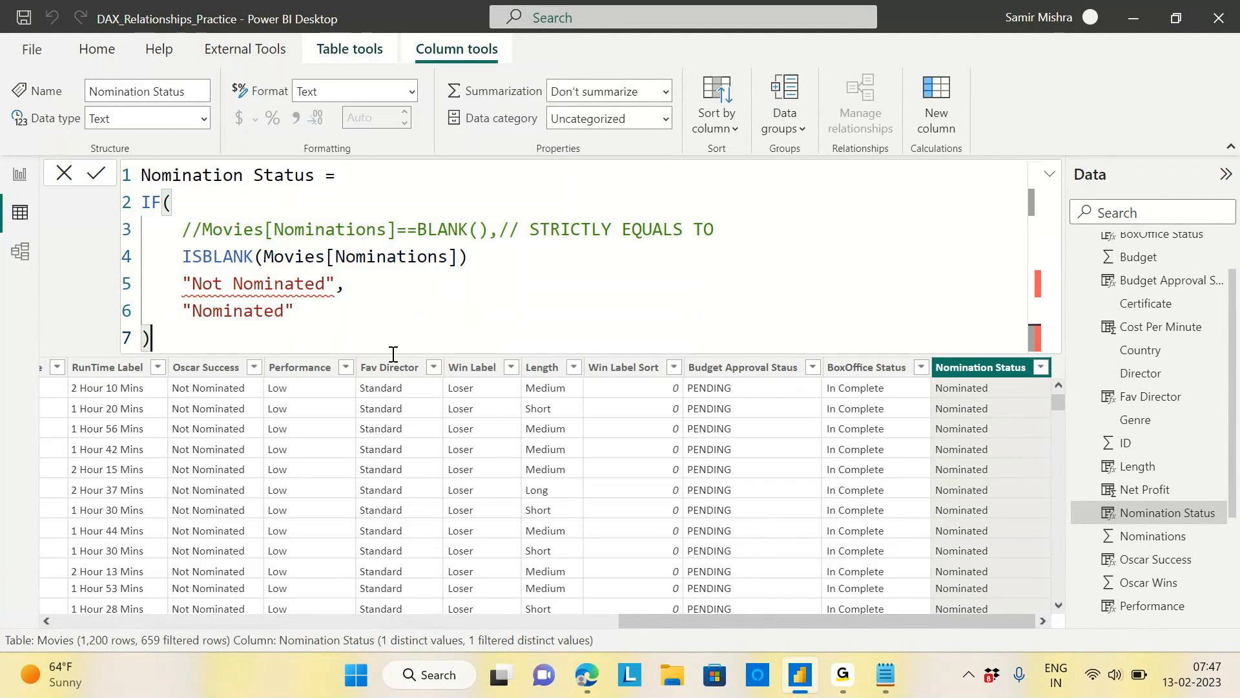
left_click(486, 258)
type(",")
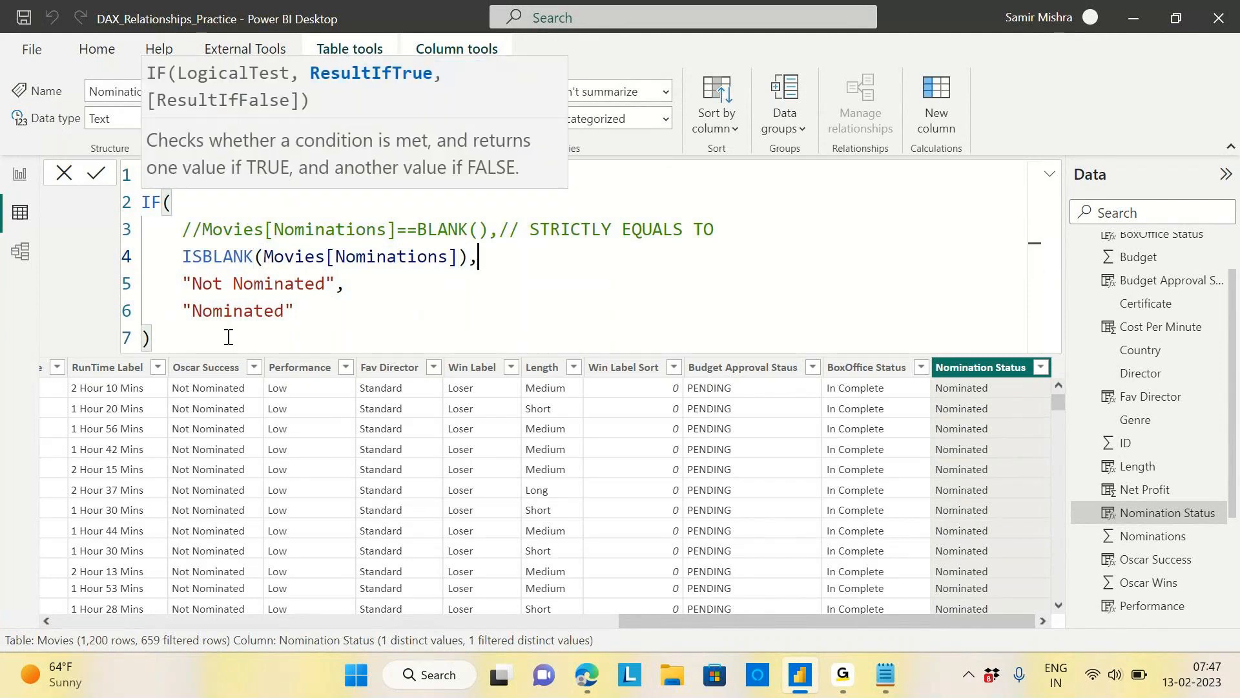
left_click(227, 337)
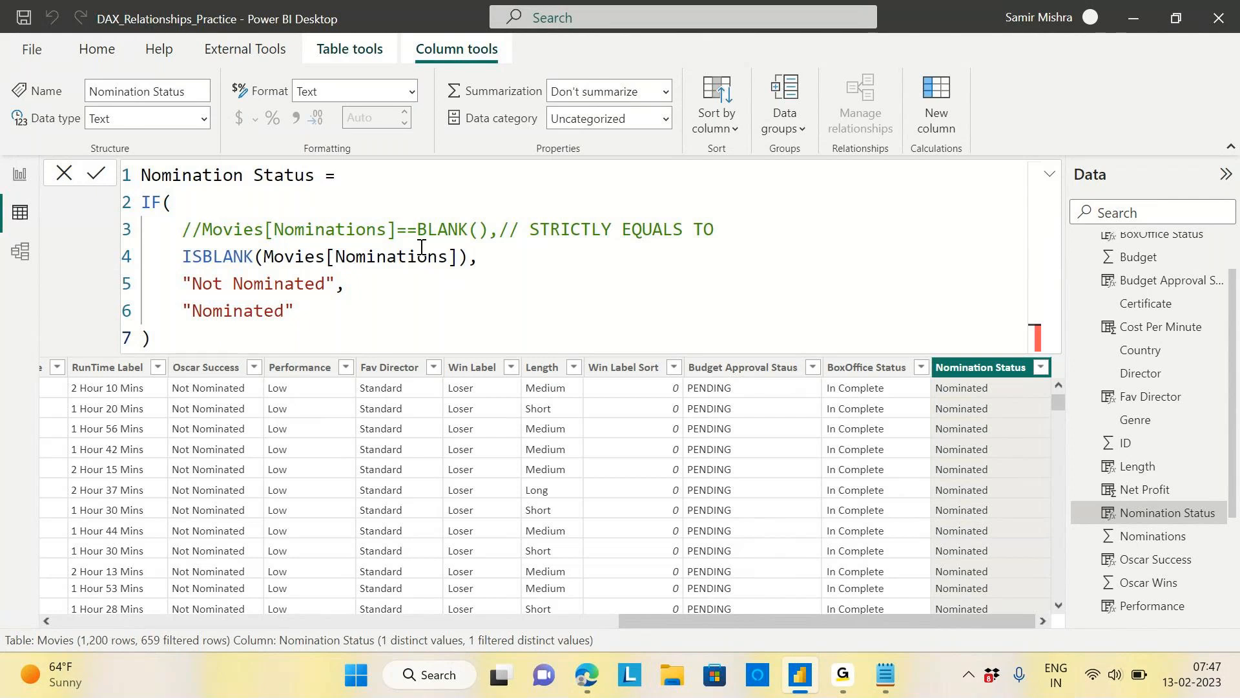
Remove the filter on the Nominations column so that all of its values are included.
left_click_drag(740, 616, 431, 630)
left_click(417, 369)
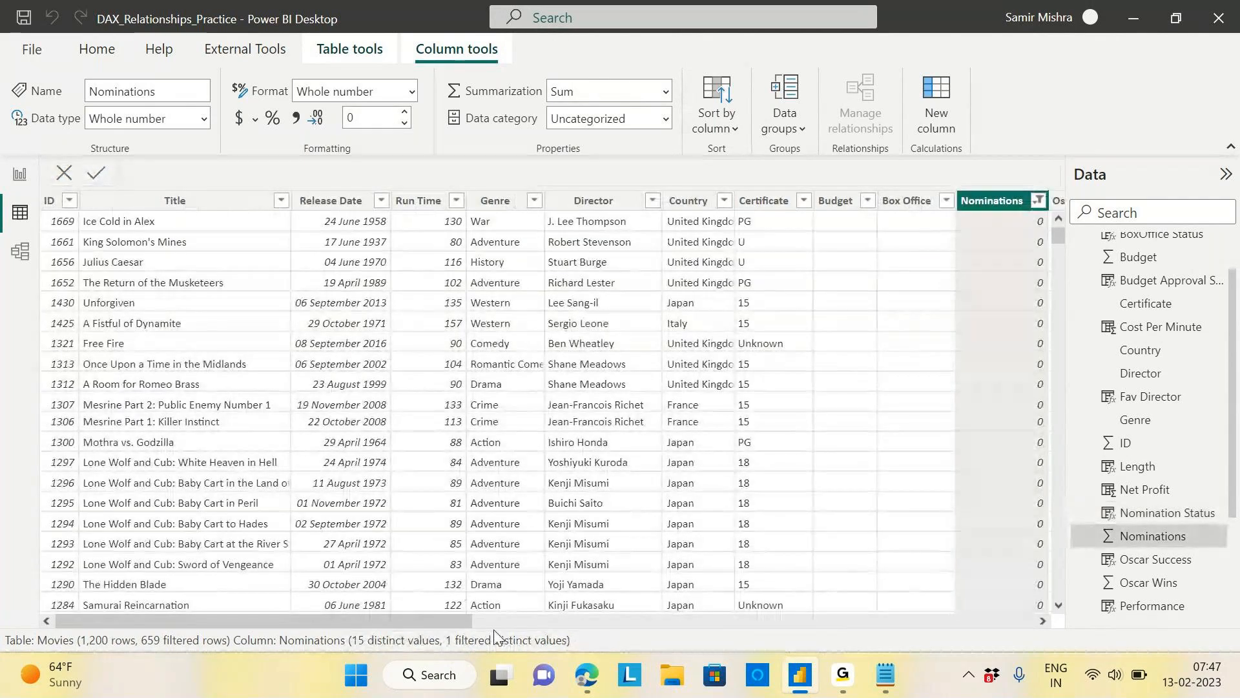
left_click_drag(398, 619, 579, 618)
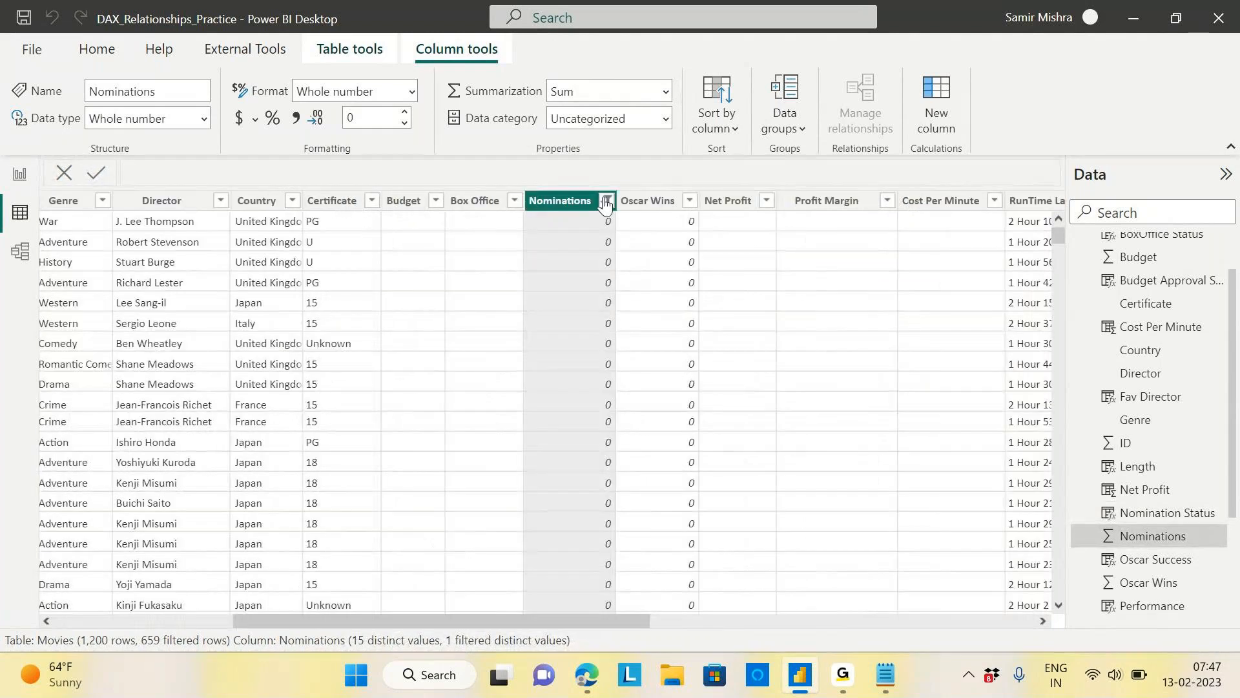
left_click(605, 202)
left_click(653, 259)
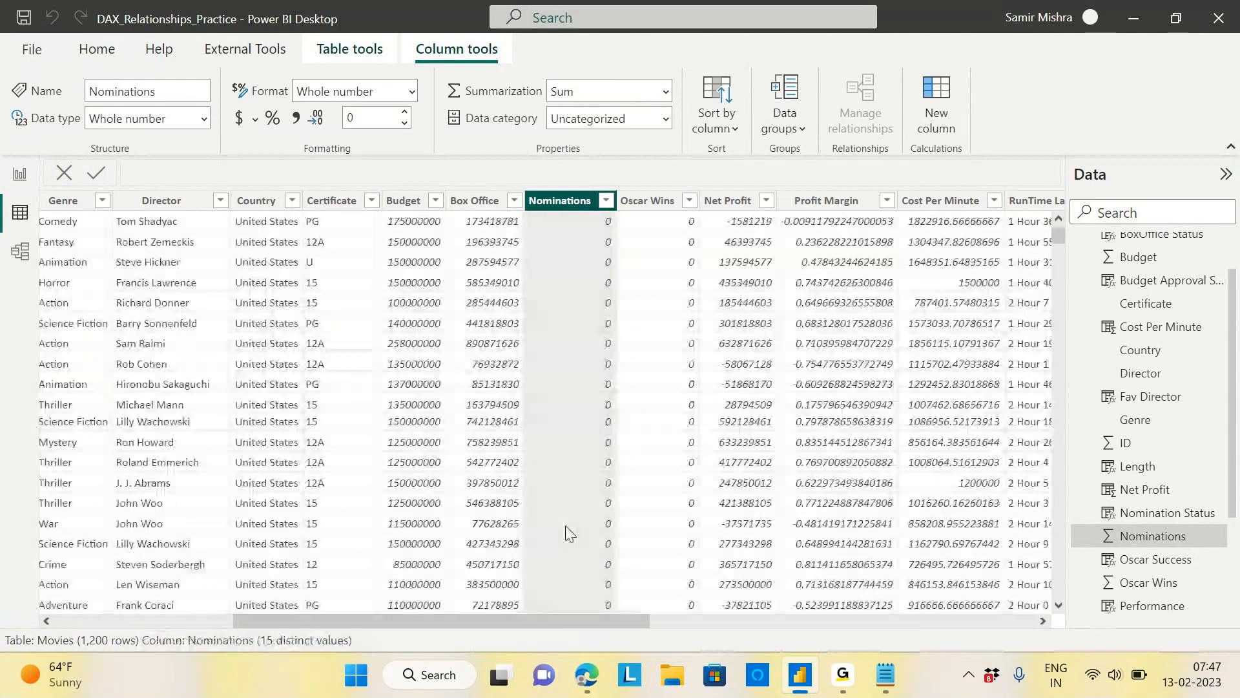
Show the Net Profit column's formula and filter the Movies table to rows with (Blank) in the Budget column.
left_click_drag(548, 621, 629, 622)
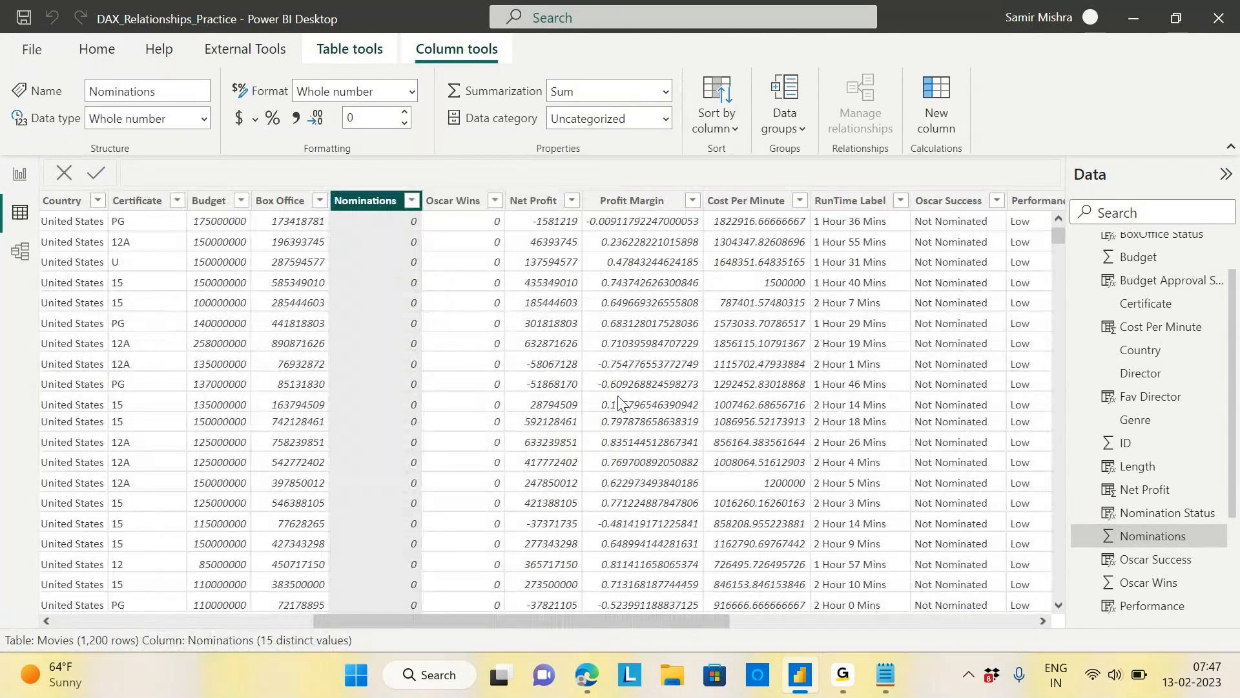
left_click(533, 205)
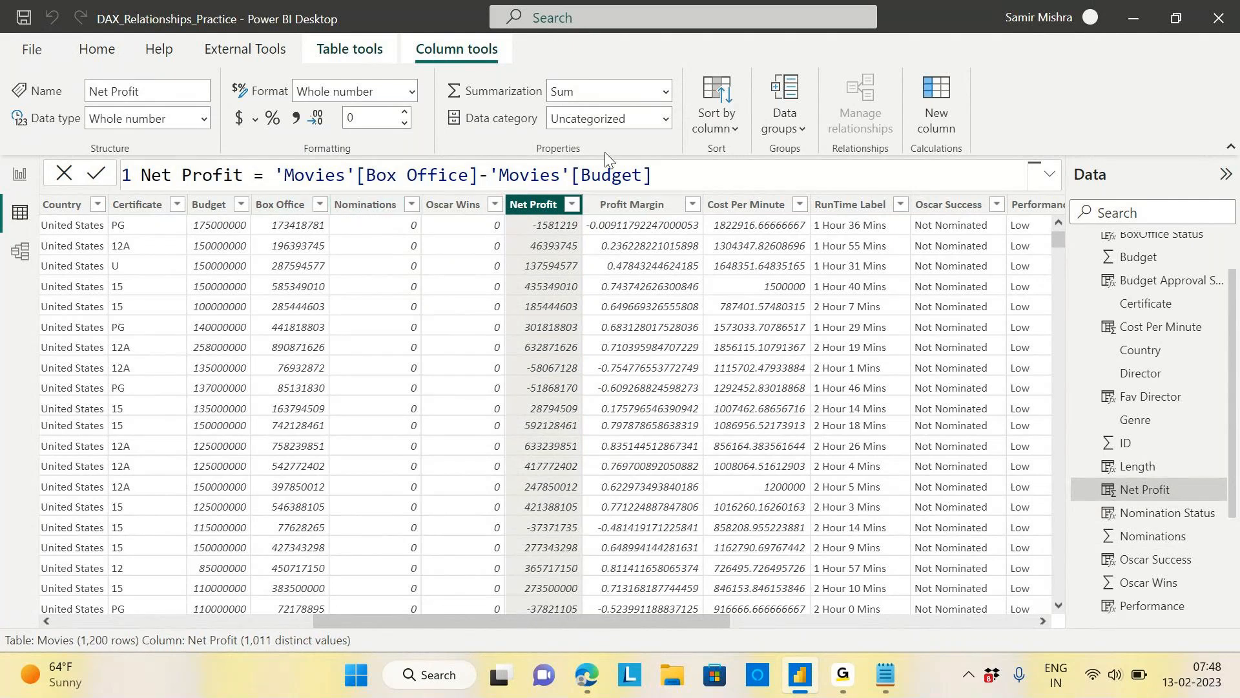
left_click(243, 210)
left_click(242, 205)
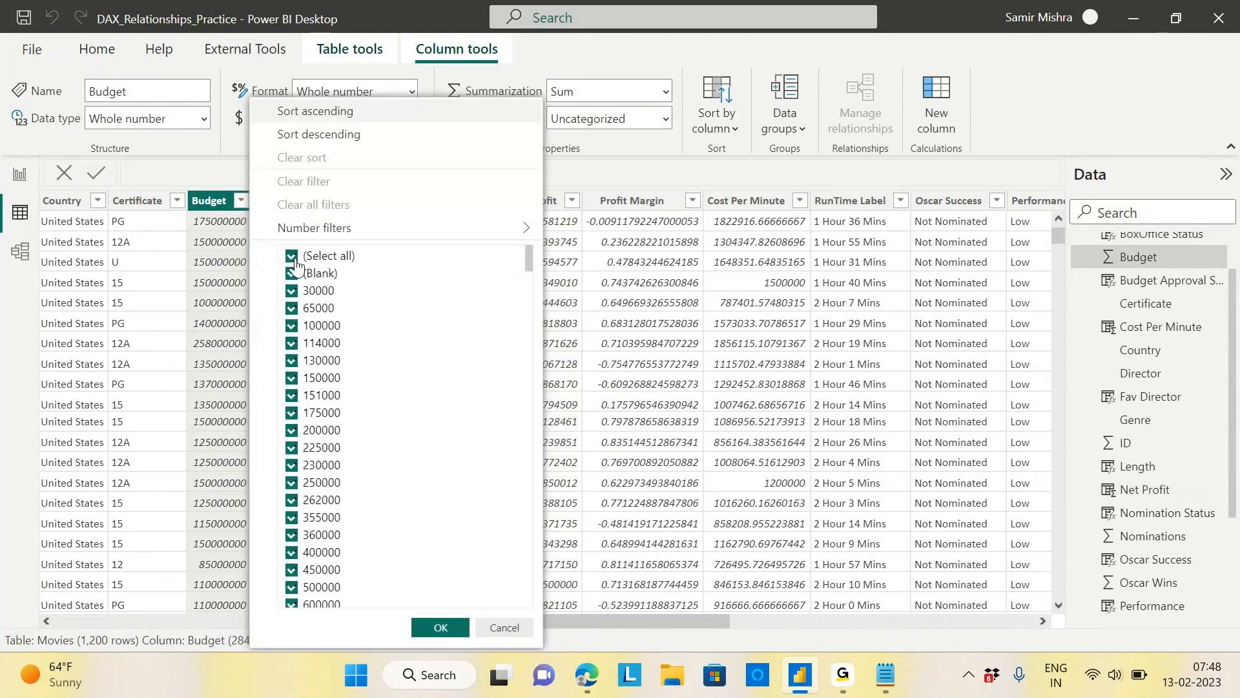
left_click(291, 257)
left_click(292, 274)
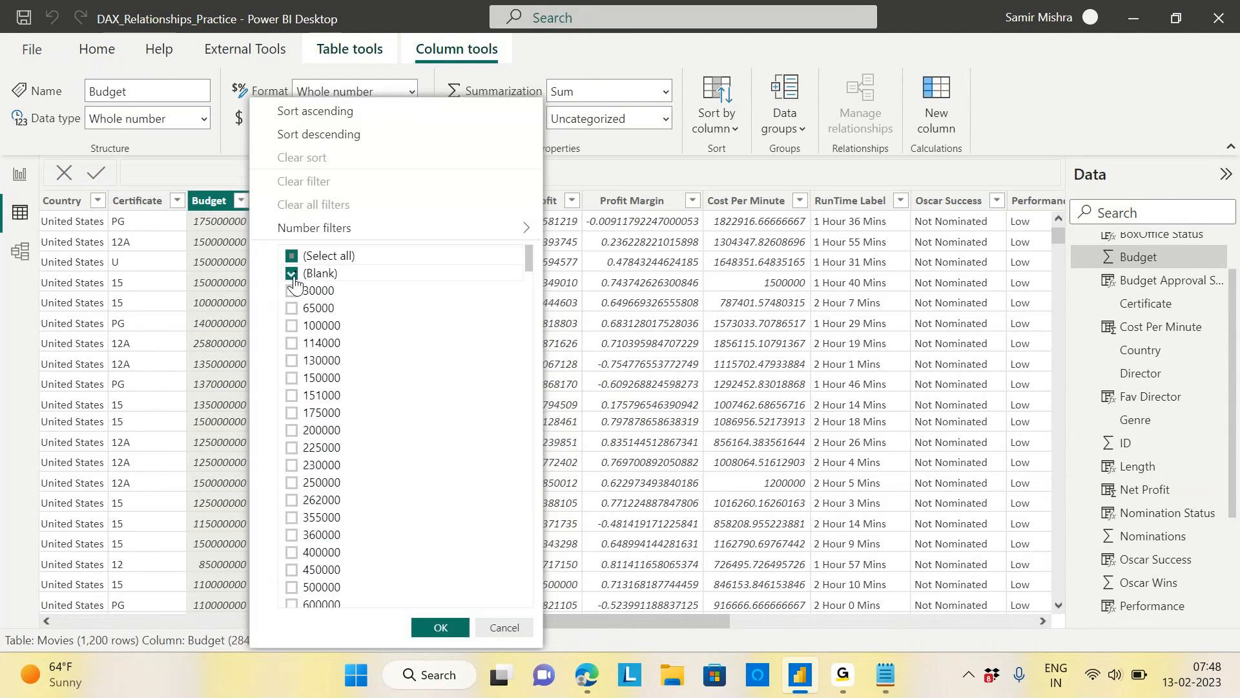
left_click(436, 626)
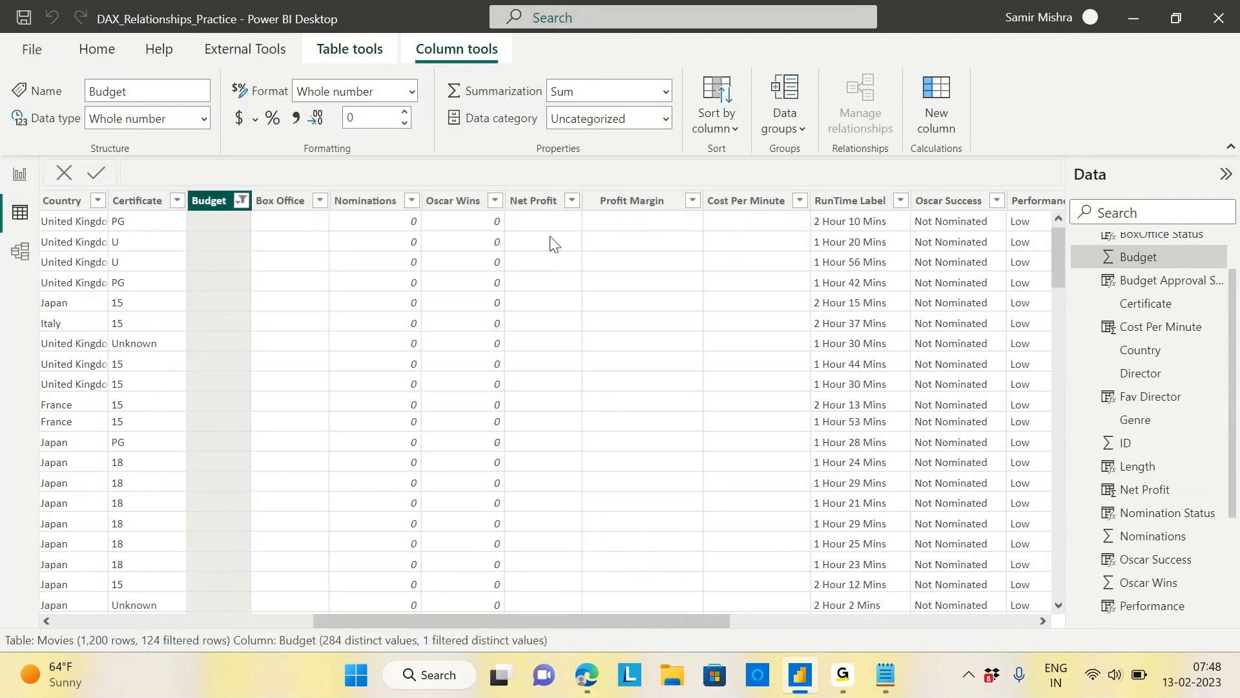
Exclude (Blank) values from the Box Office column and compare Budget with Box Office in the first row.
left_click(319, 201)
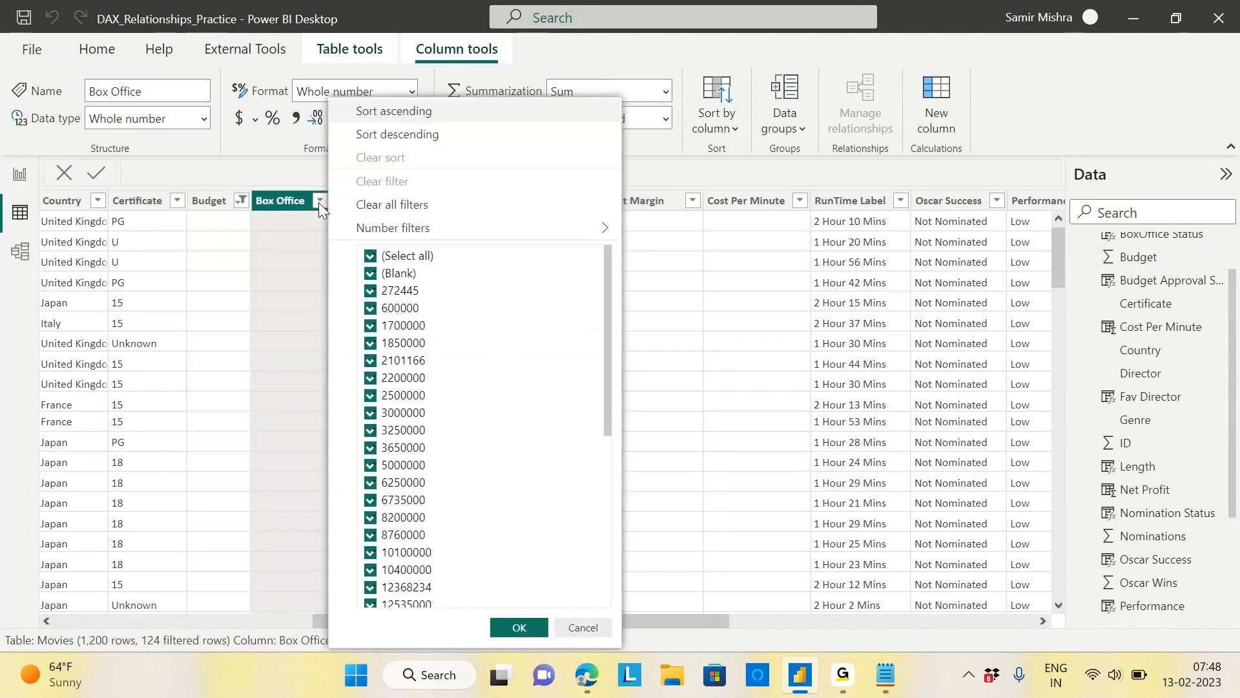
left_click(371, 274)
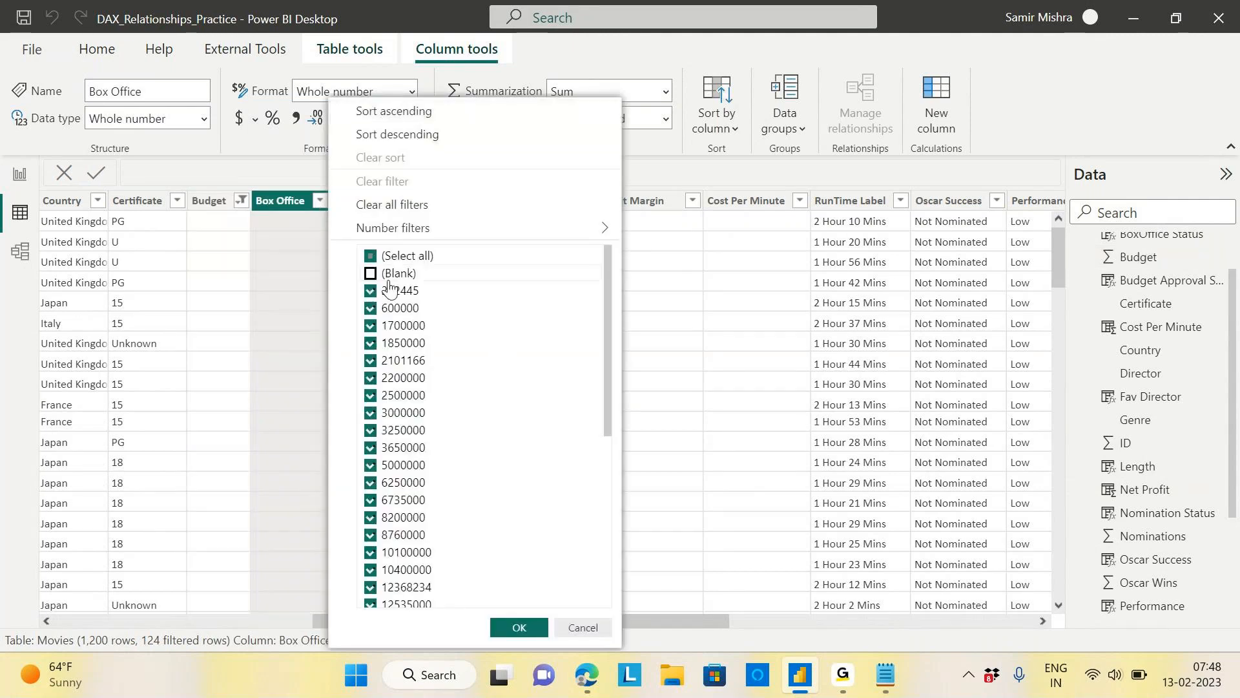
left_click(519, 627)
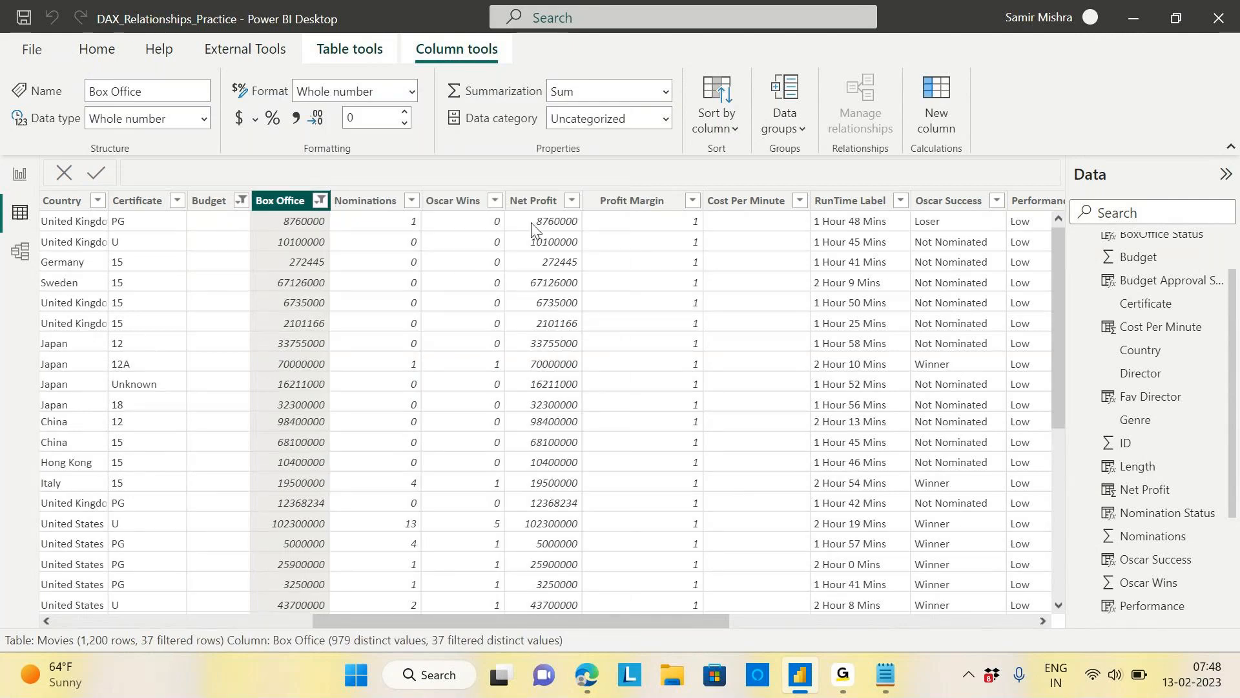
left_click(218, 228)
left_click(300, 223)
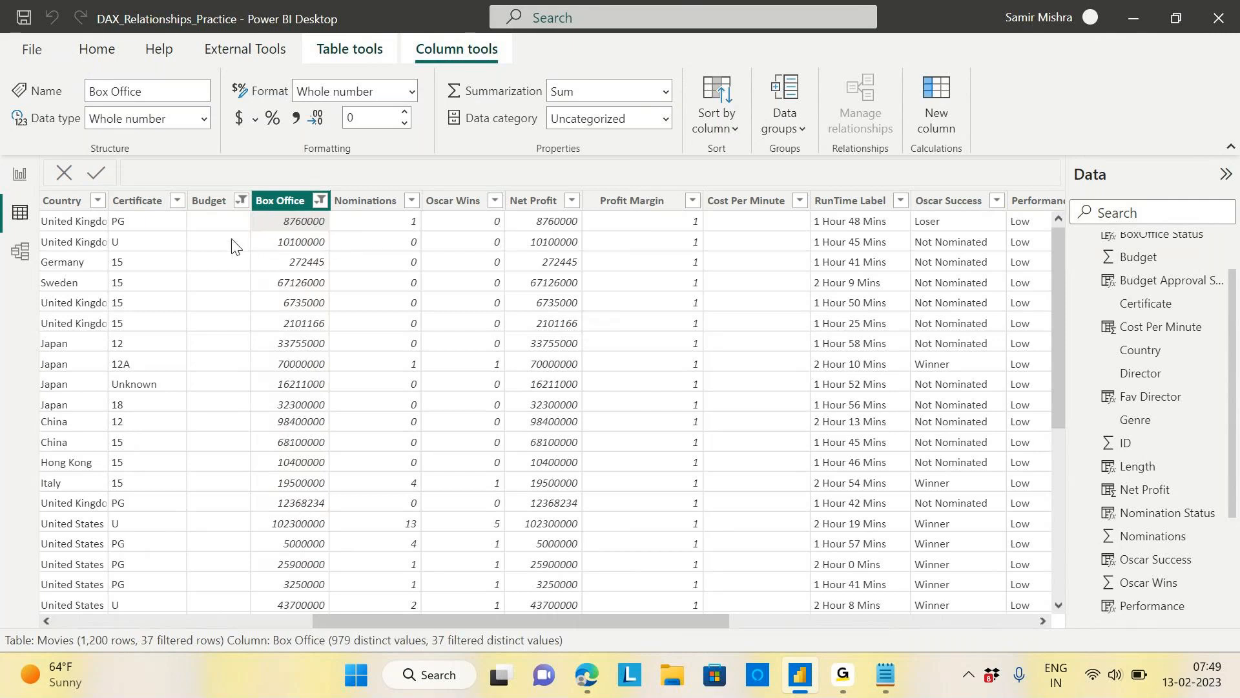
Change the Budget filter to include every value except (Blank).
left_click(229, 203)
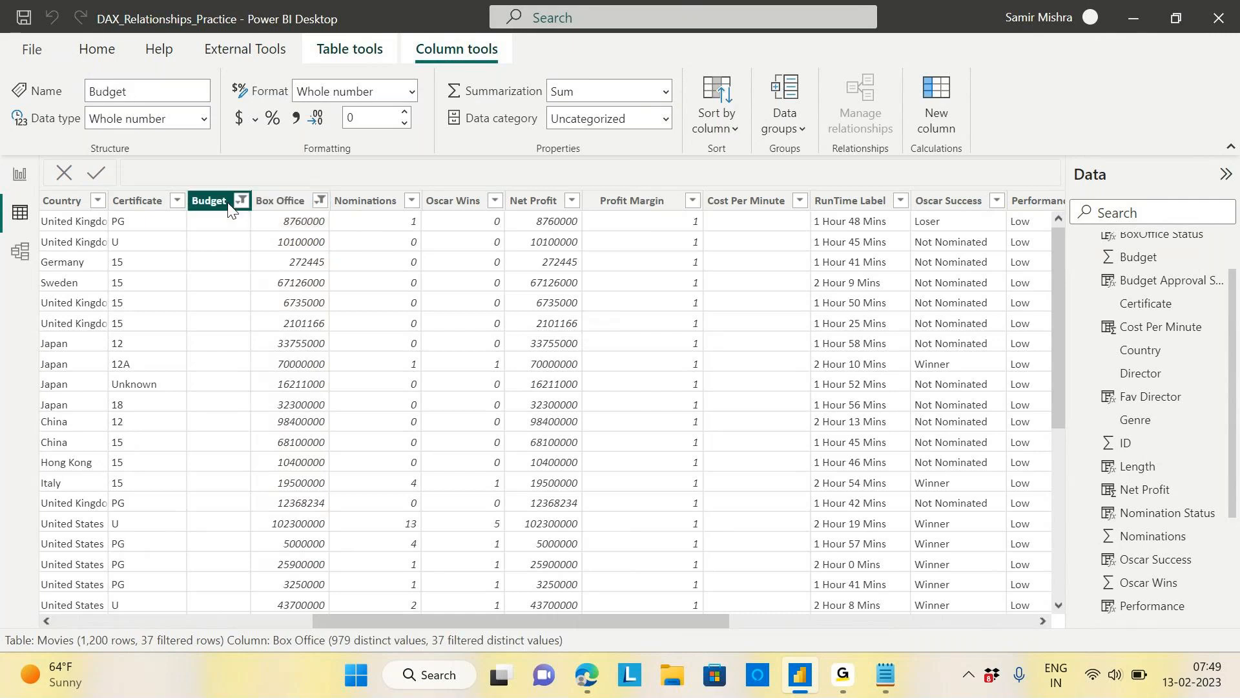
left_click(230, 203)
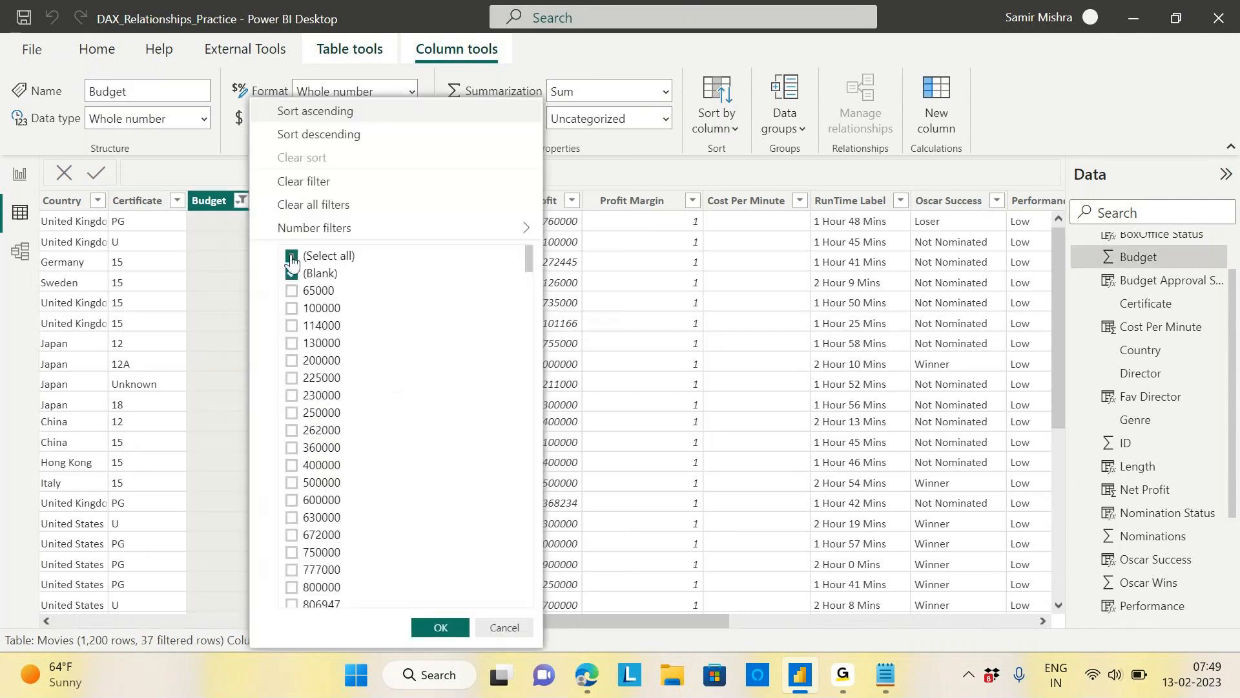
left_click(292, 257)
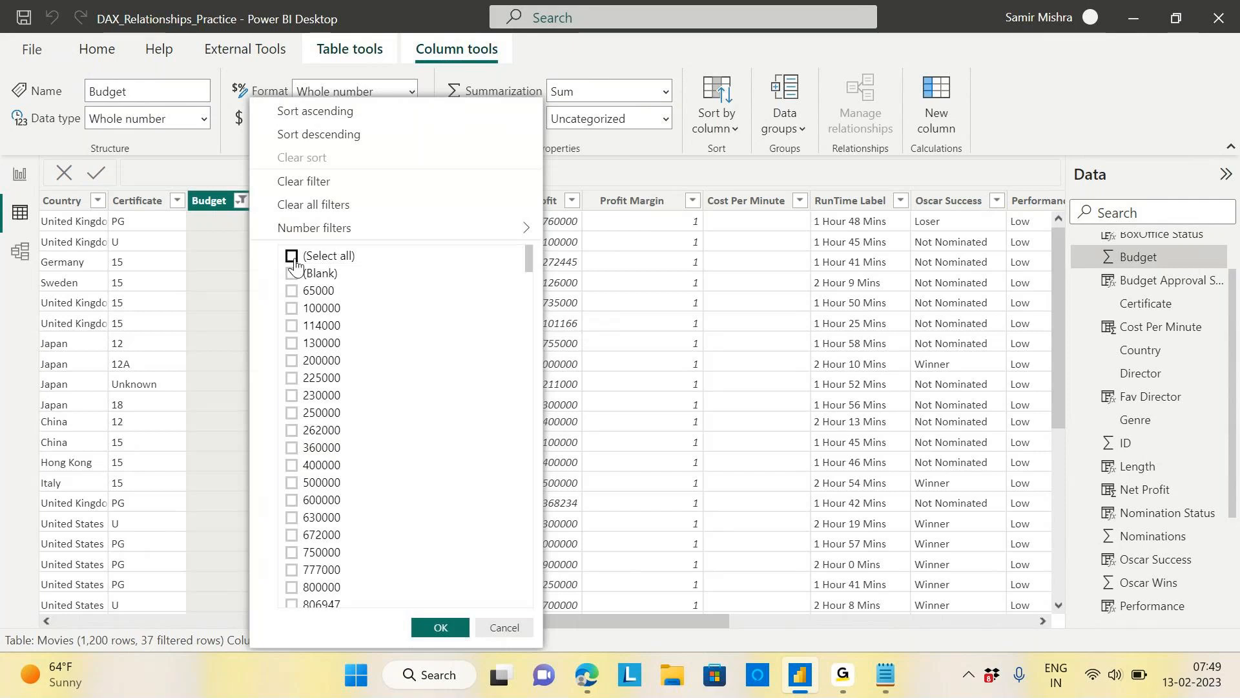
left_click(292, 273)
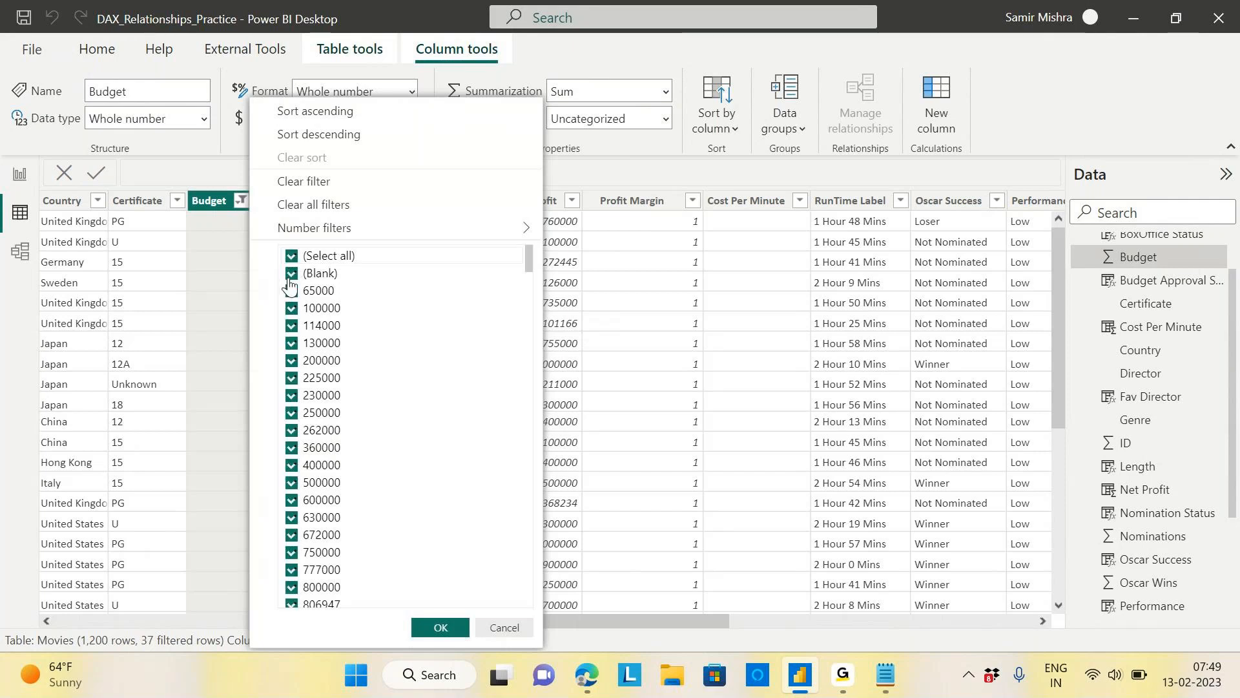
left_click(439, 627)
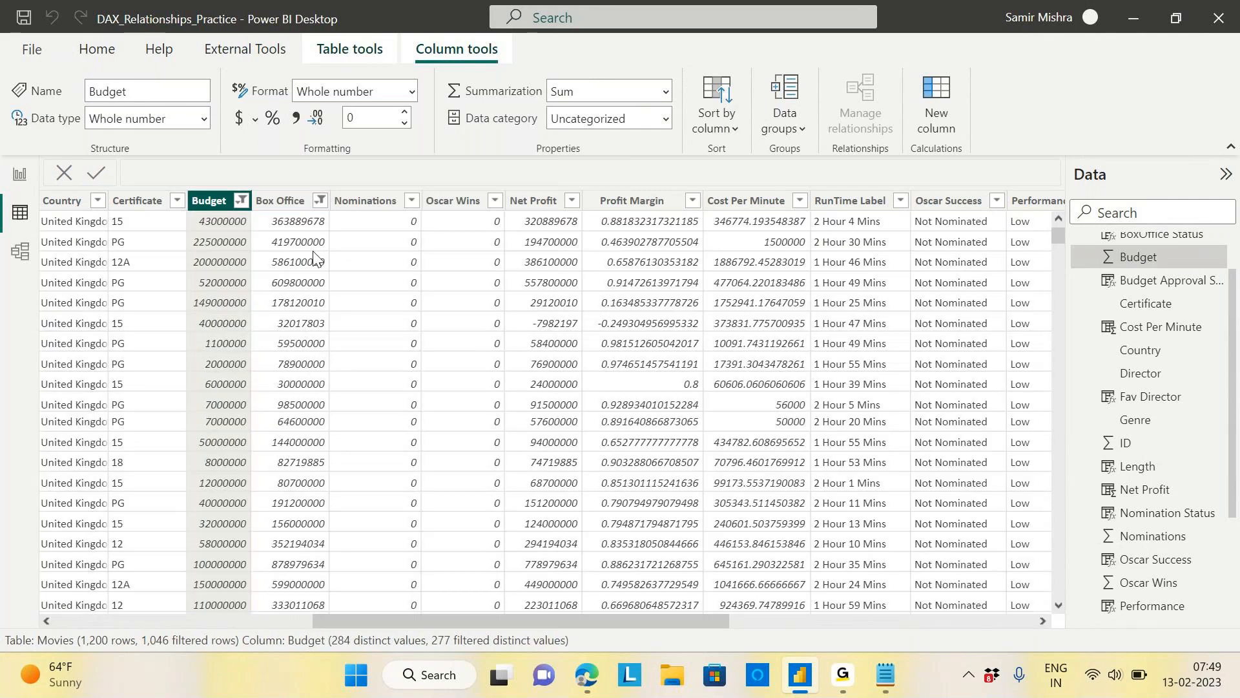
Change the Box Office filter to include only (Blank) values.
left_click(321, 204)
left_click(320, 201)
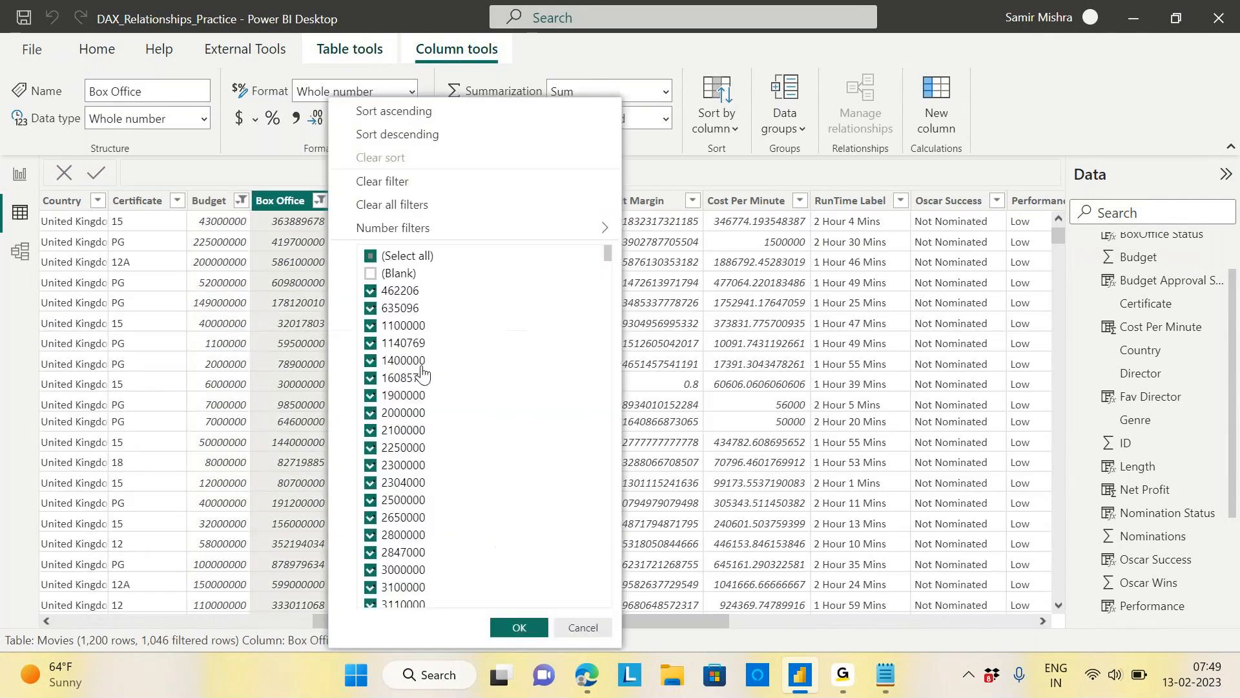
left_click(370, 256)
left_click(370, 274)
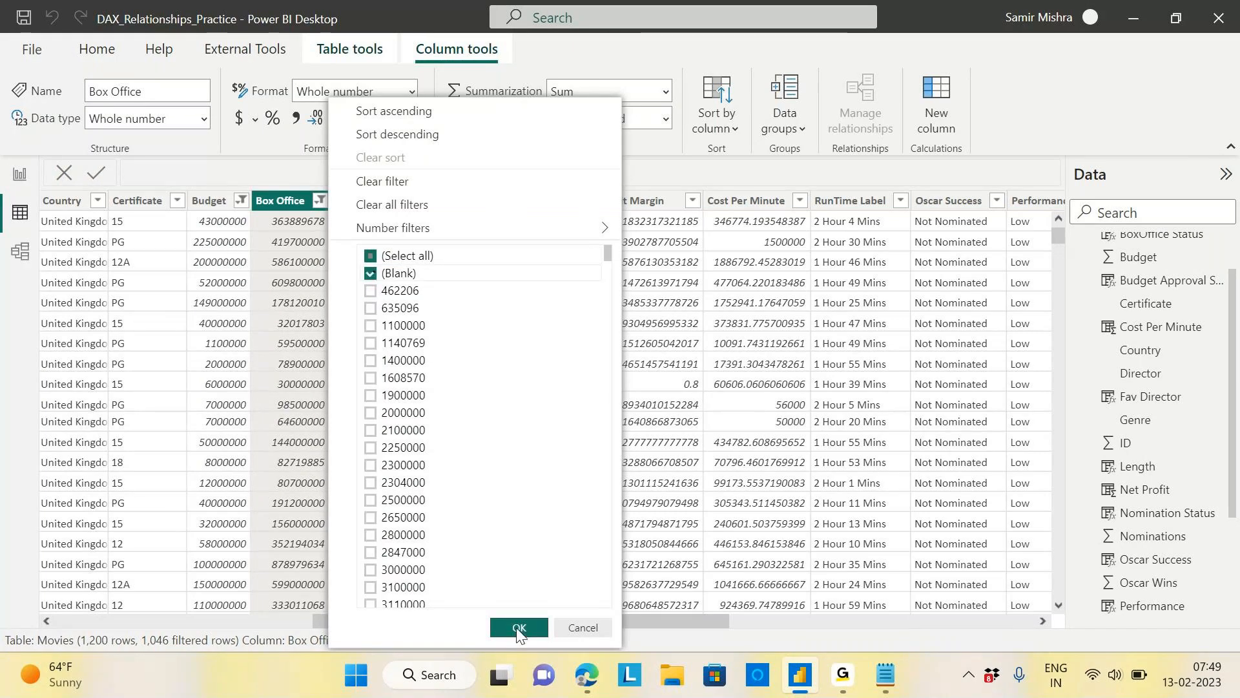
left_click(518, 627)
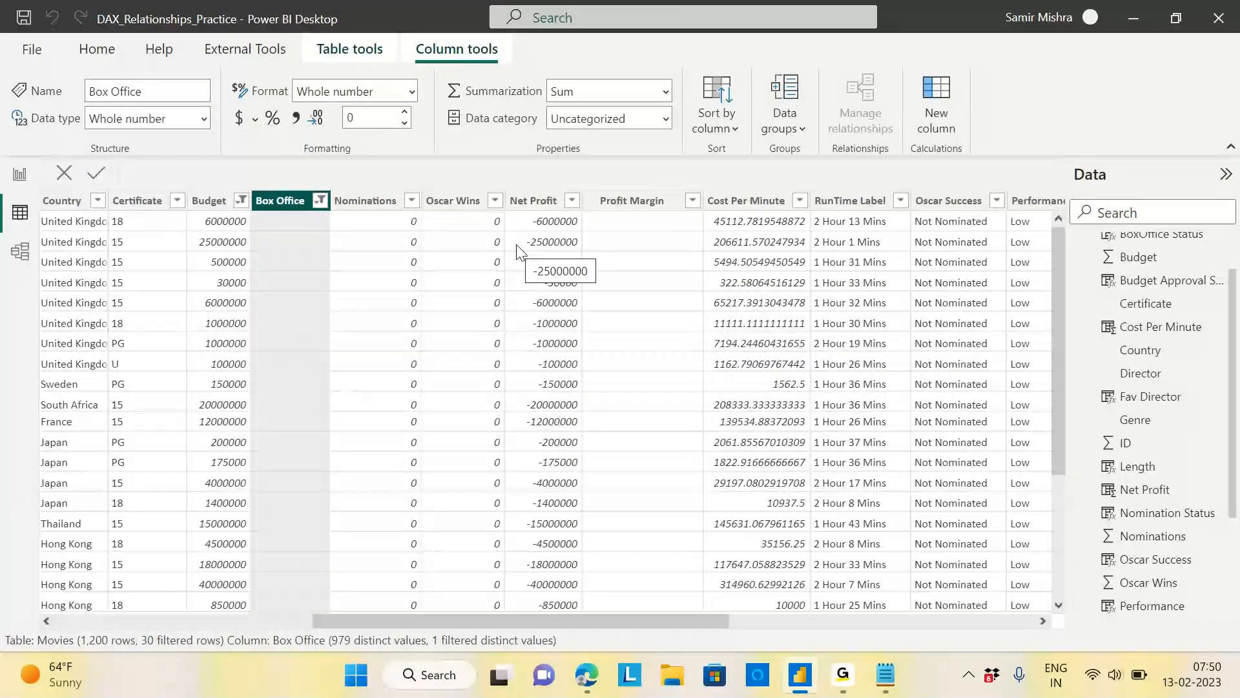
Open the Net Profit column's formula and clear everything after the equals sign.
left_click(546, 207)
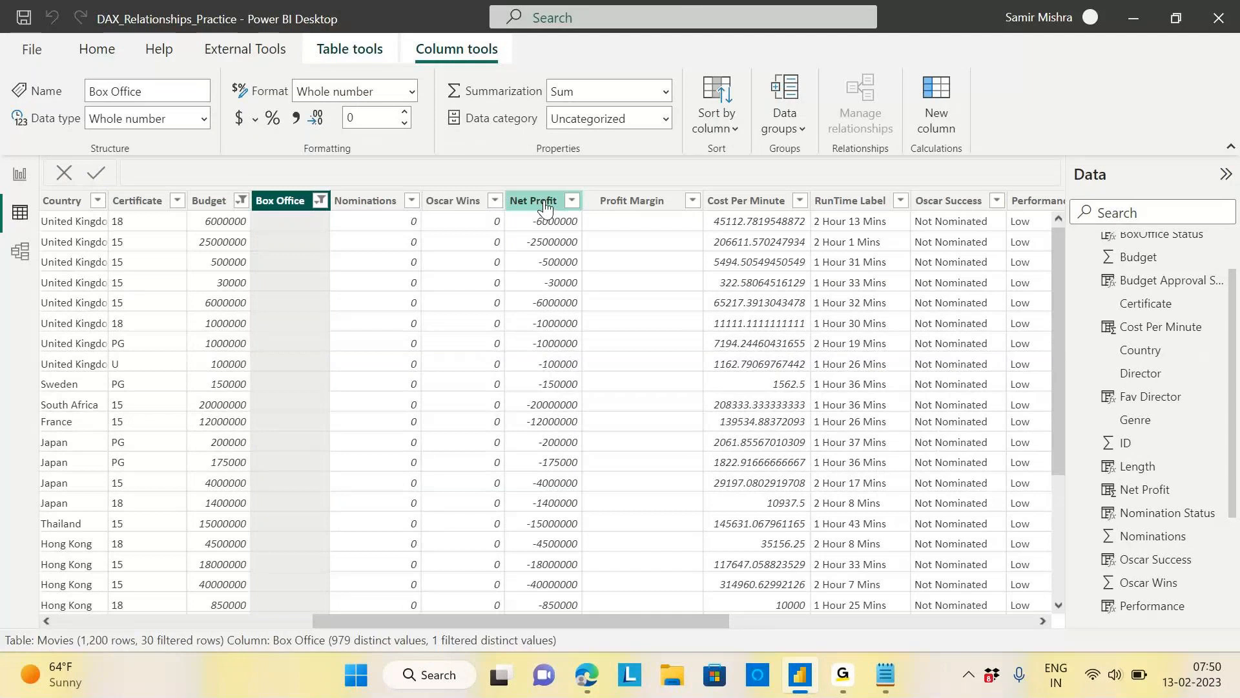
left_click(1052, 175)
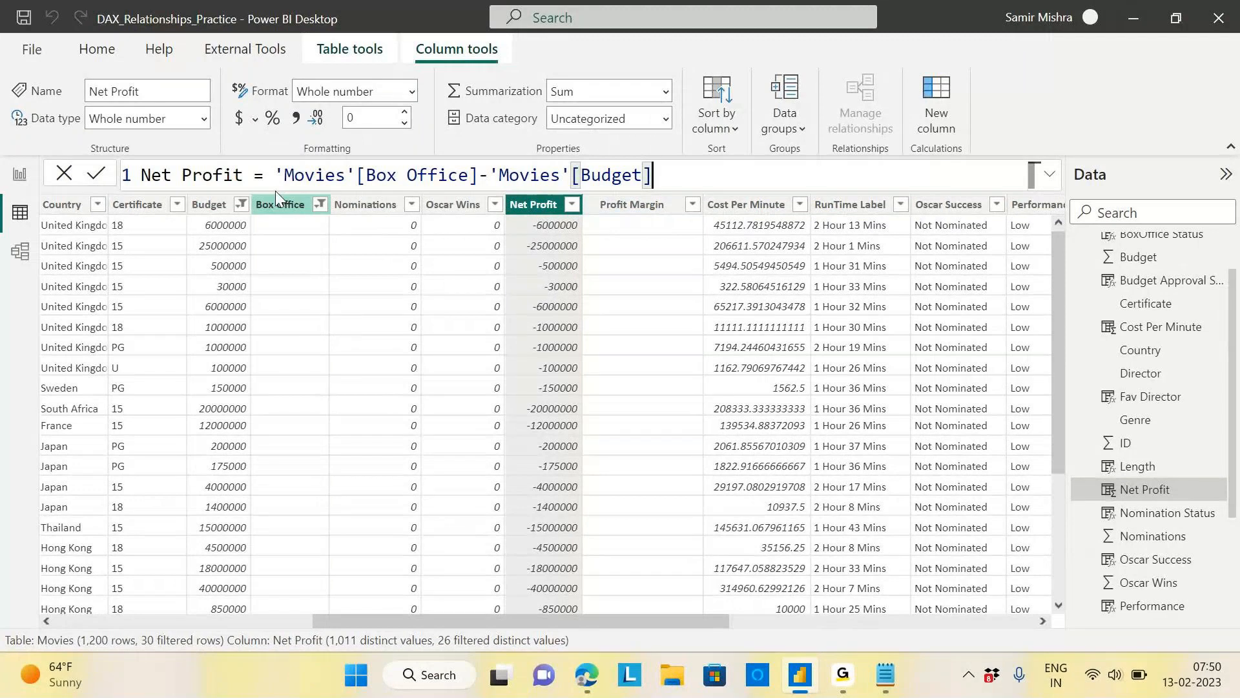
key("shift+Return")
key("shift+Return")
key("shift+Return")
key("shift+Return")
key("shift+Return")
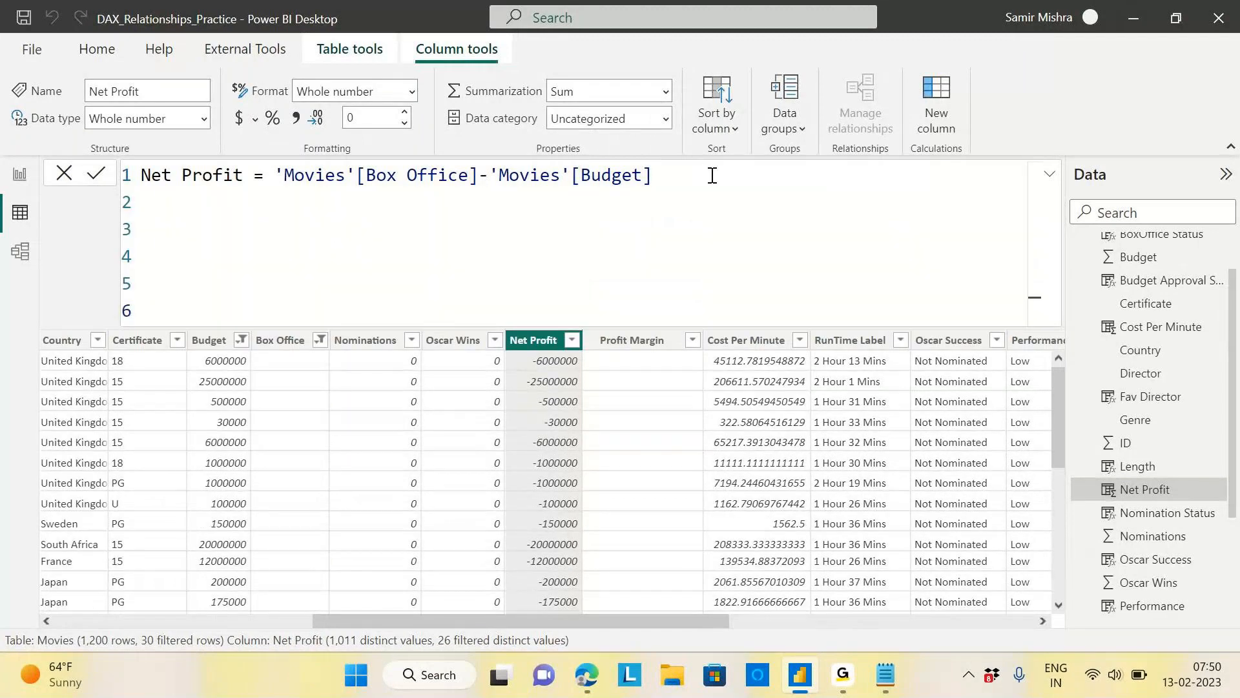
key("shift+Up")
key("shift+Up")
key("shift+Up")
key("shift+Up")
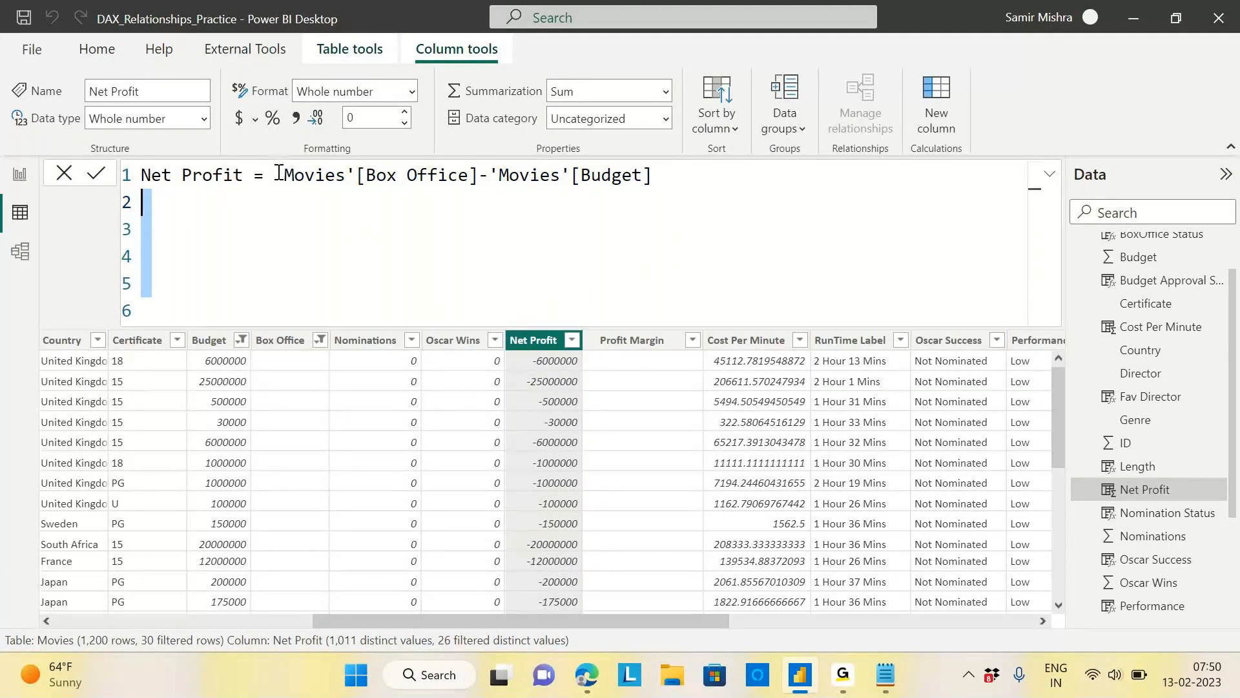
left_click(346, 174, "shift")
left_click_drag(371, 173, 277, 166)
key("BackSpace")
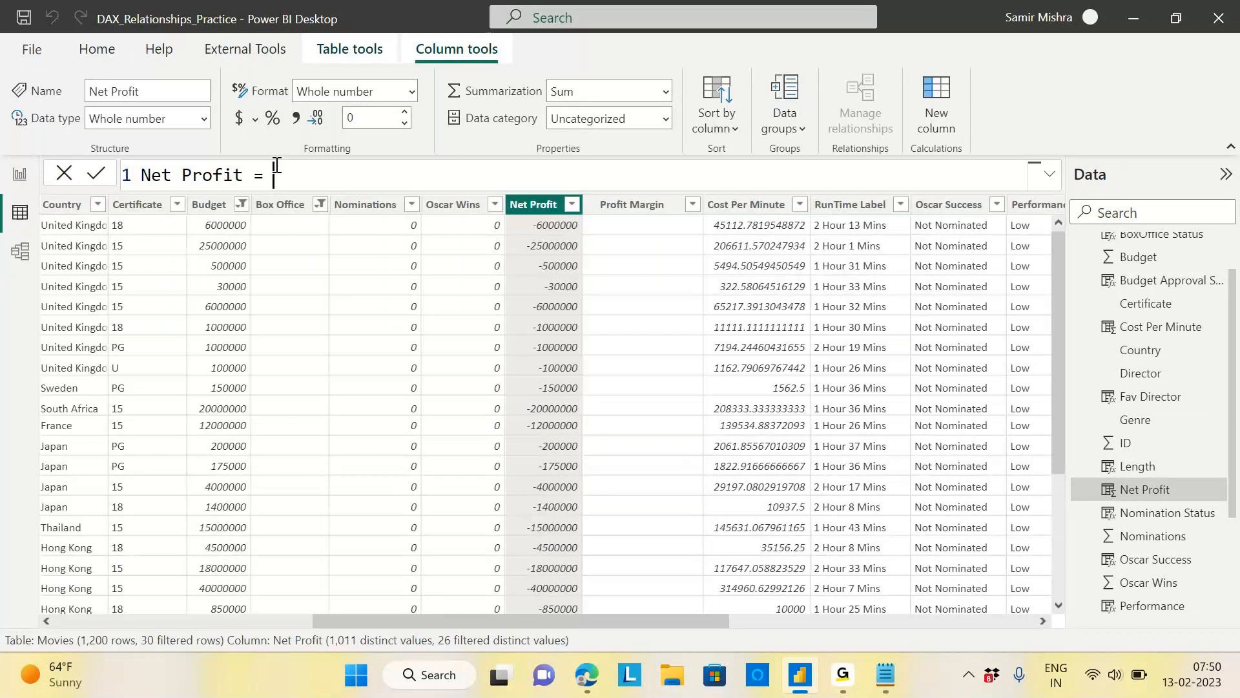
Start an IF function on a new line in the Net Profit formula, with ISBLANK(Movies[Box Office]) as its first condition.
key("shift+Return")
key("shift+Return")
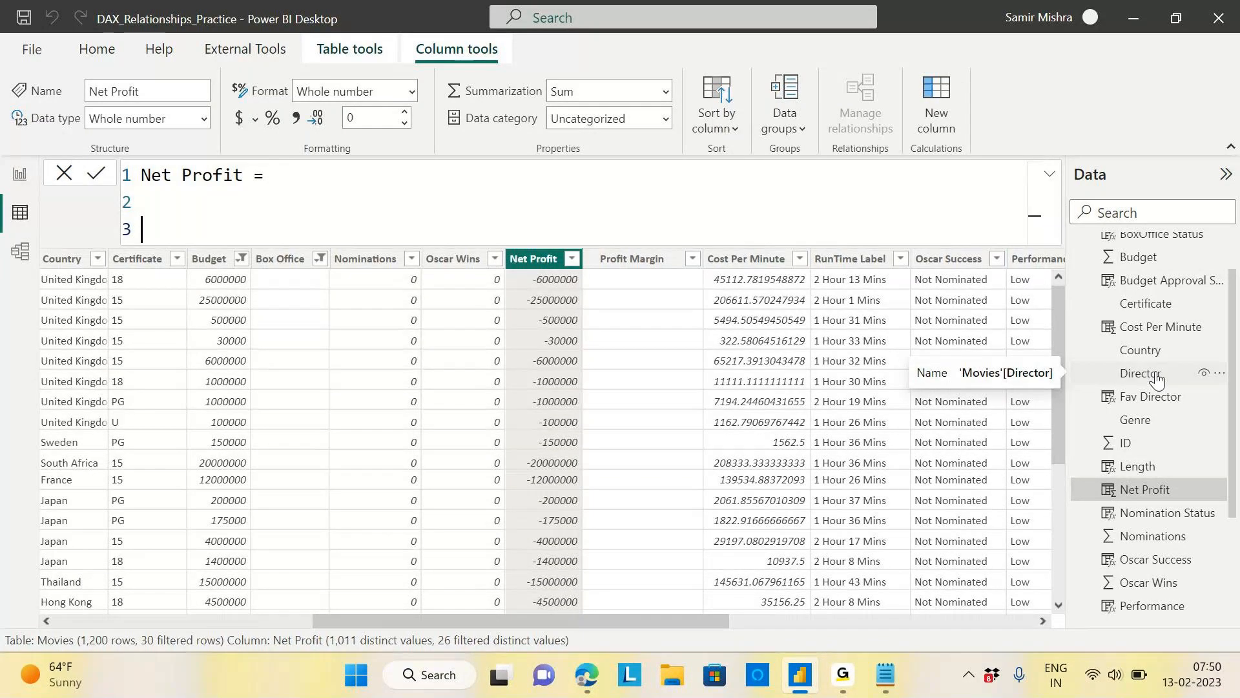
type("IF")
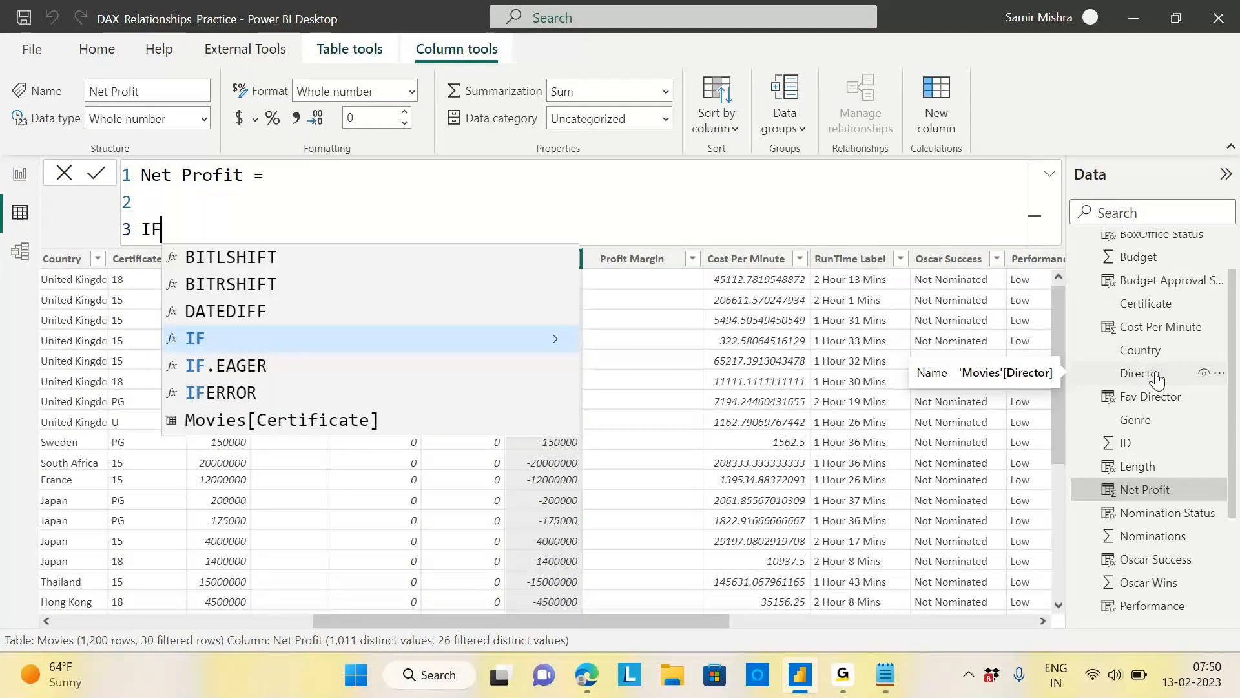
type("(")
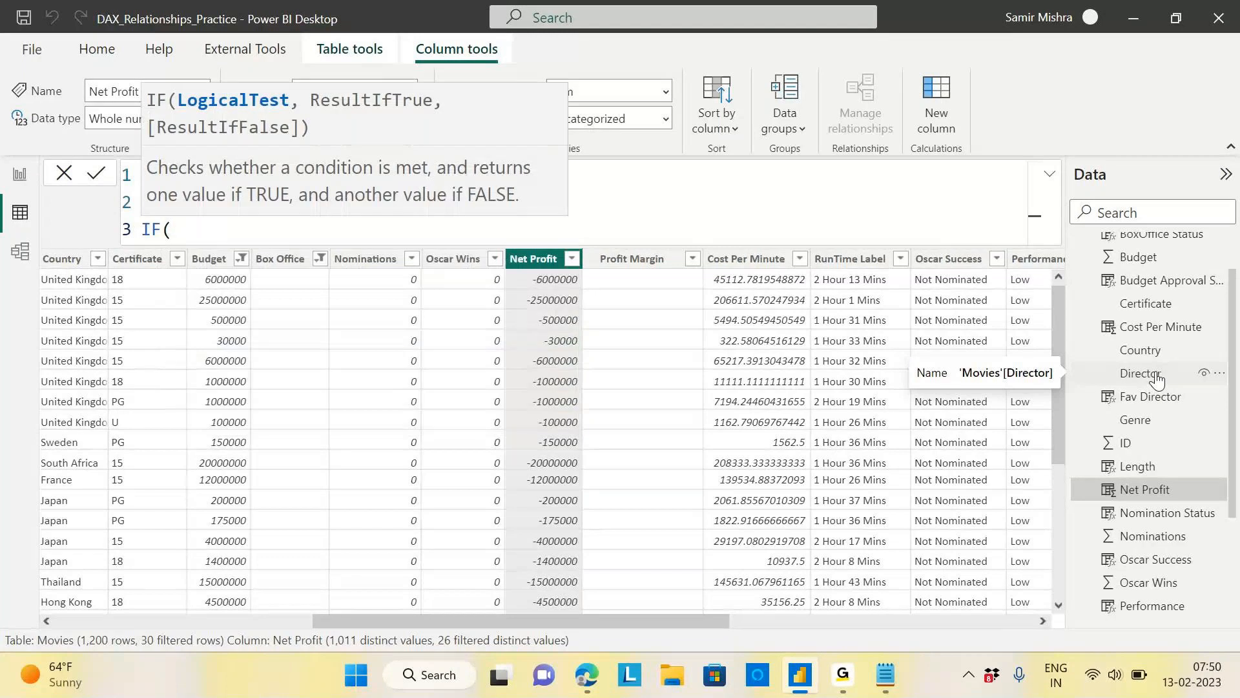
key("shift+Return")
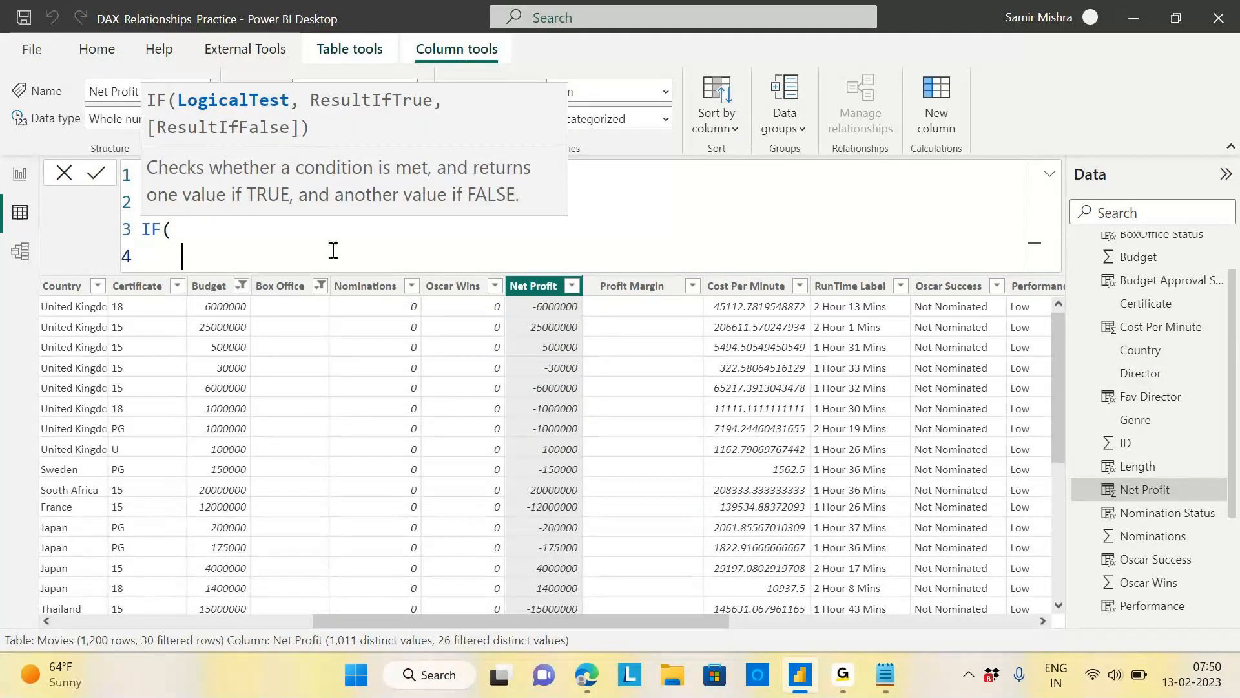
type("ISB")
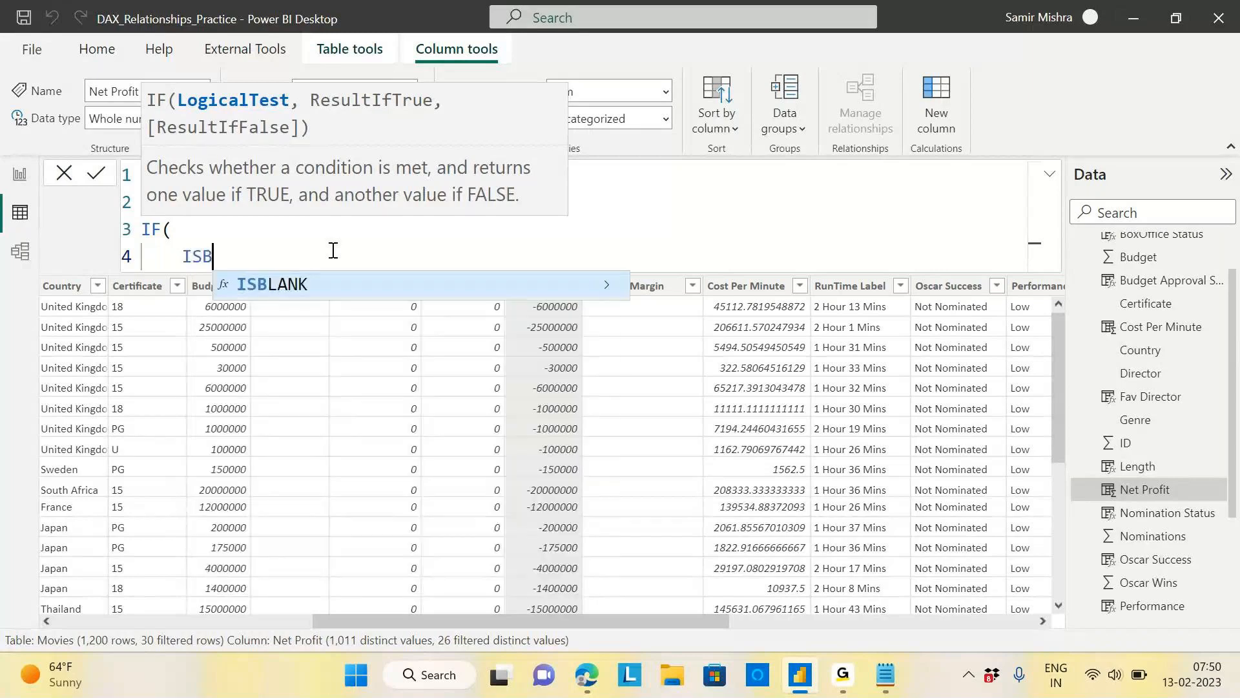
key("Tab")
type("BOX")
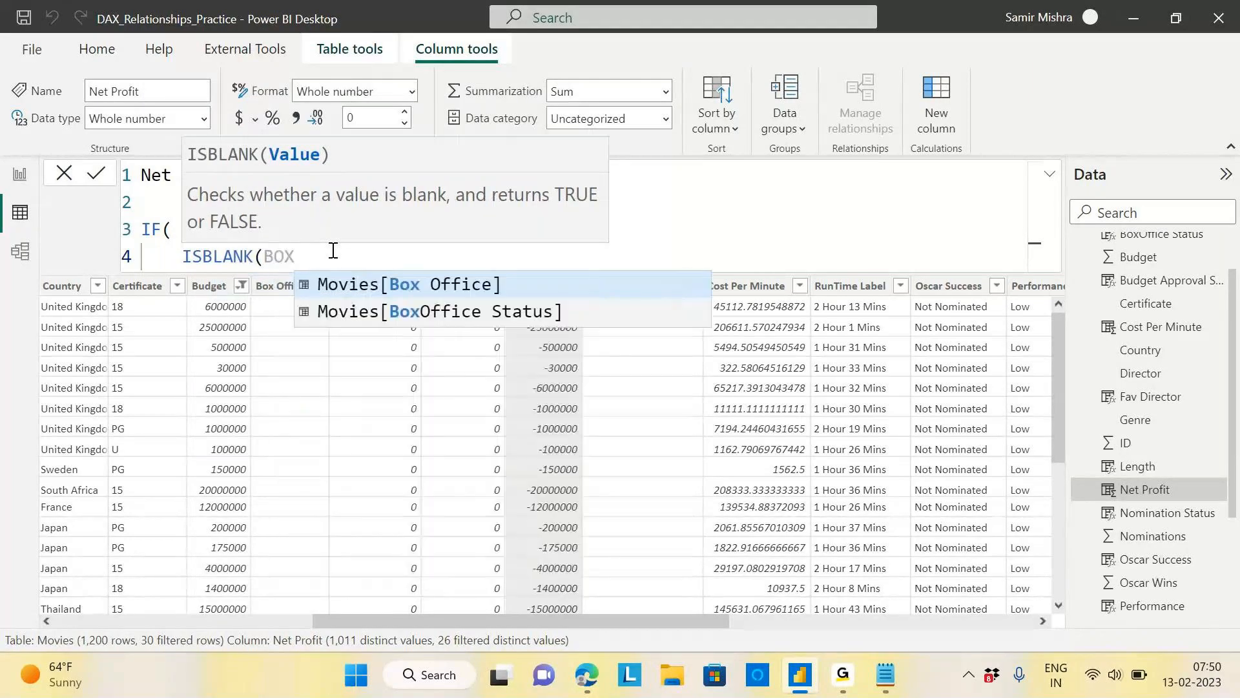
key("Tab")
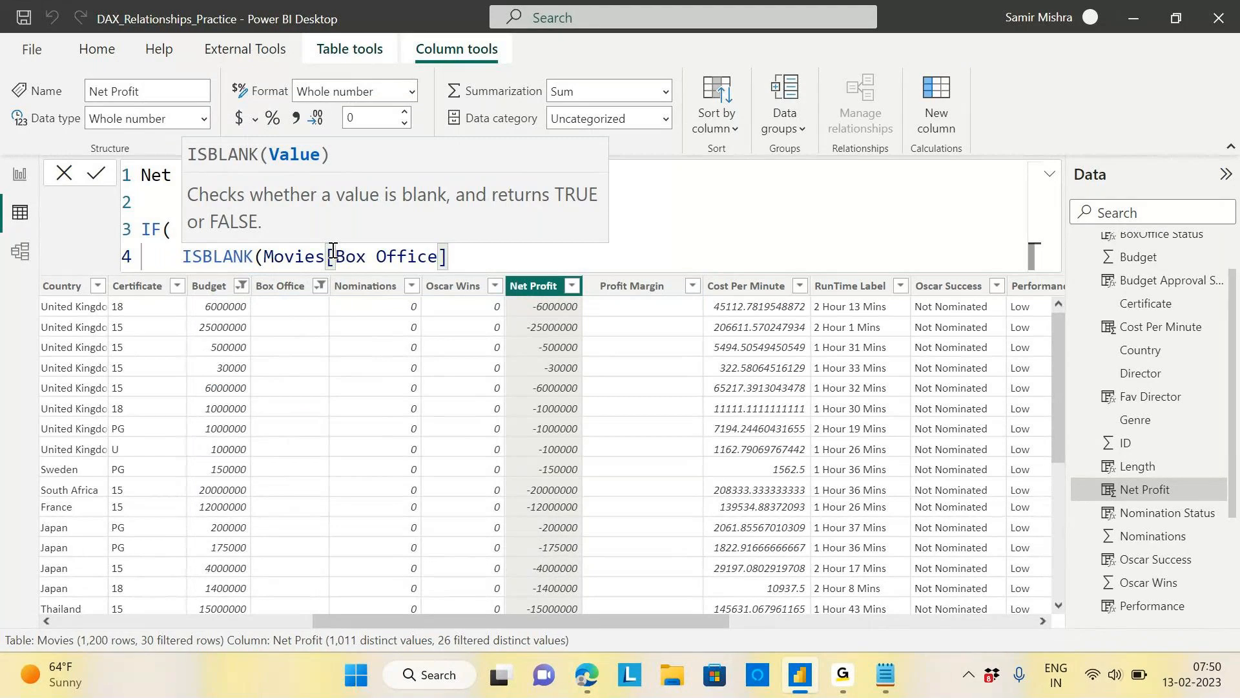
type(")")
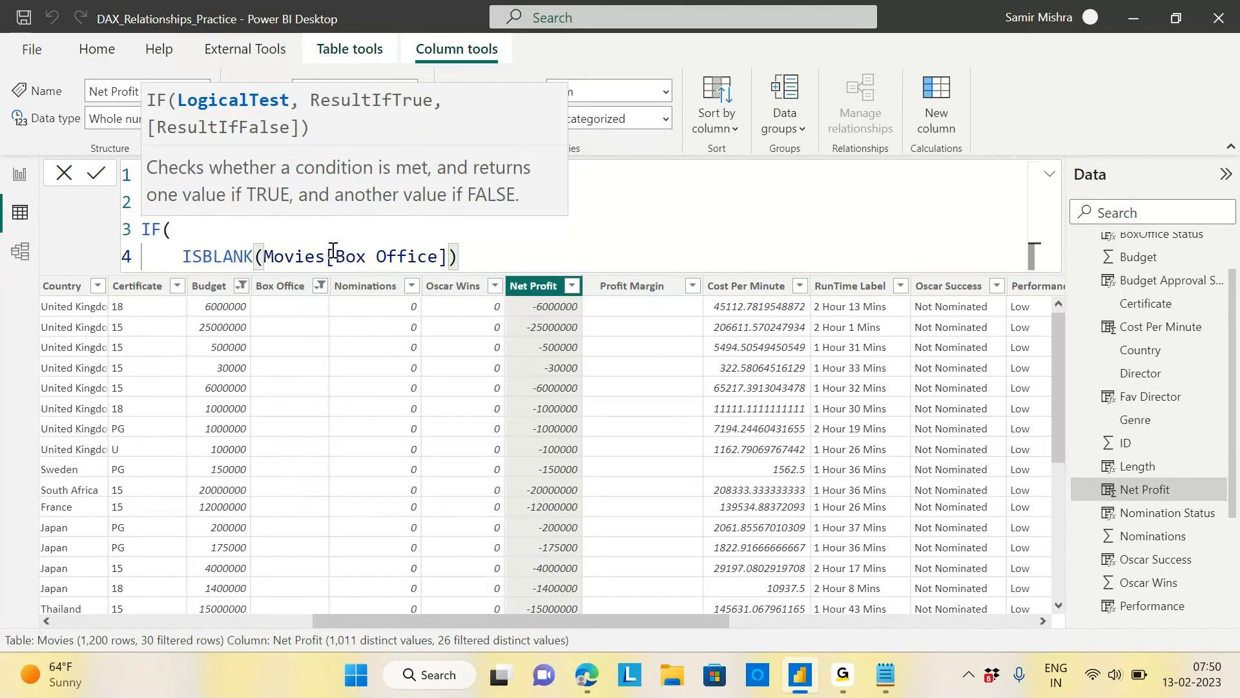
Extend the IF test with an OR condition, ||ISBLANK(Movies[Budget]), and end the logical test argument with a comma.
type("||ISB")
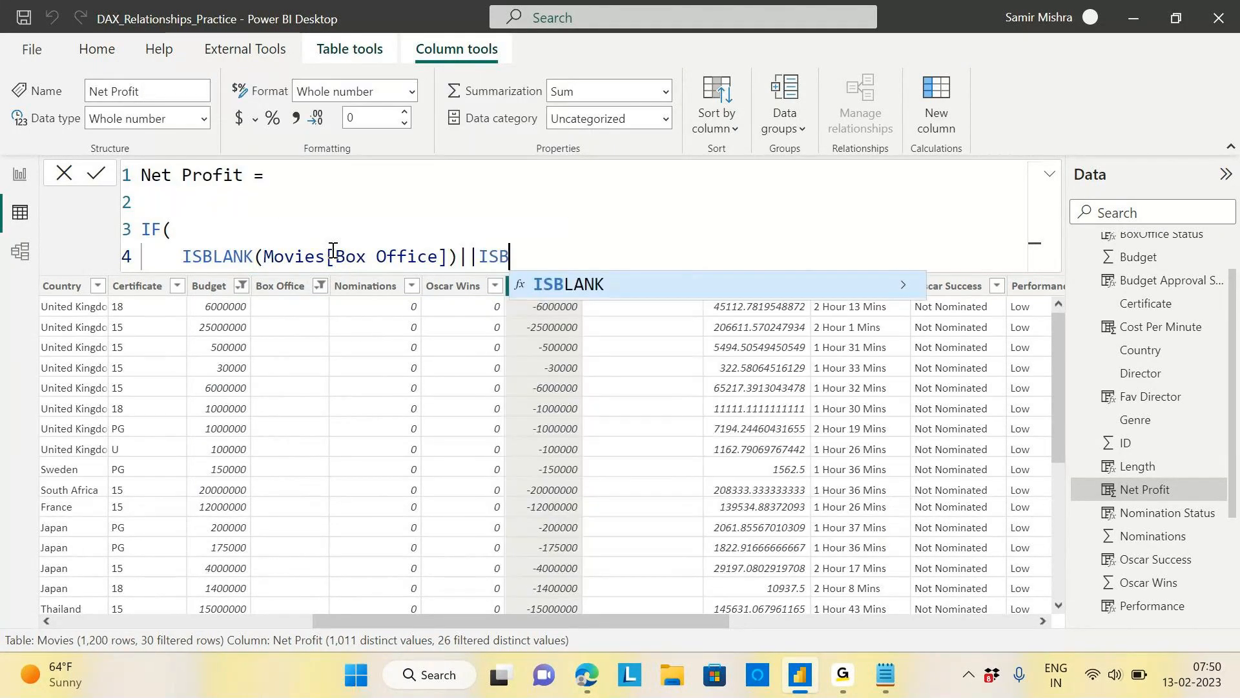
key("Tab")
type("BUDG")
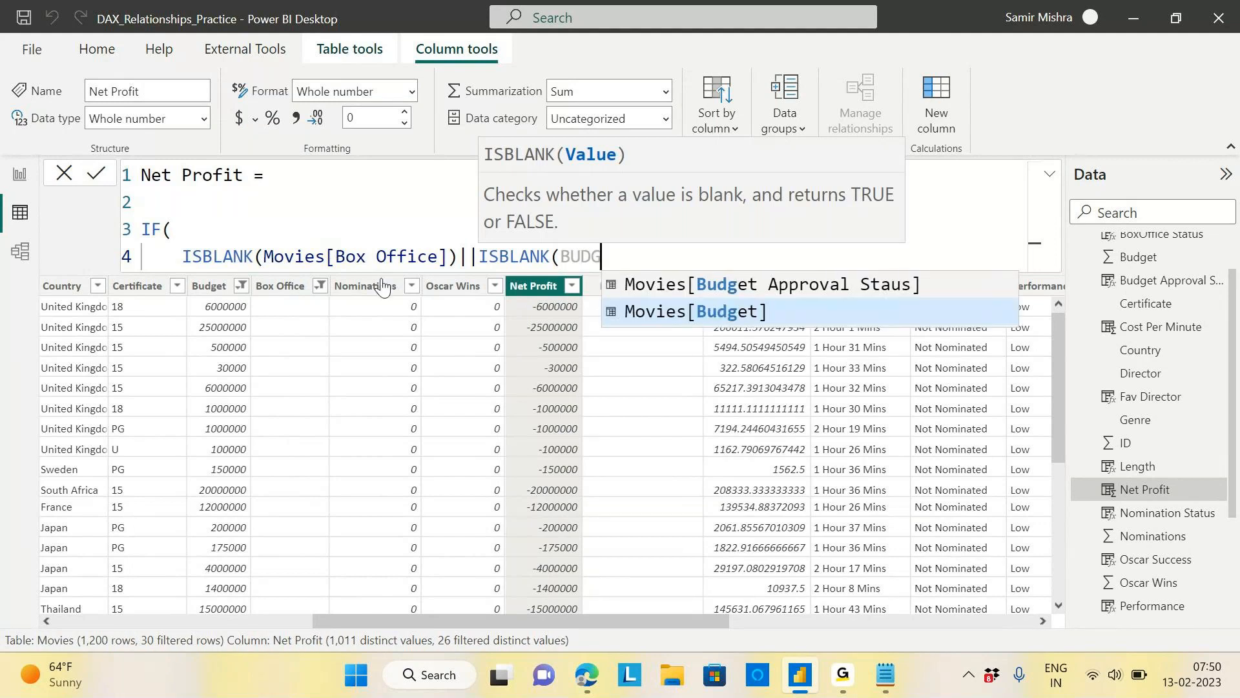
left_click(729, 312)
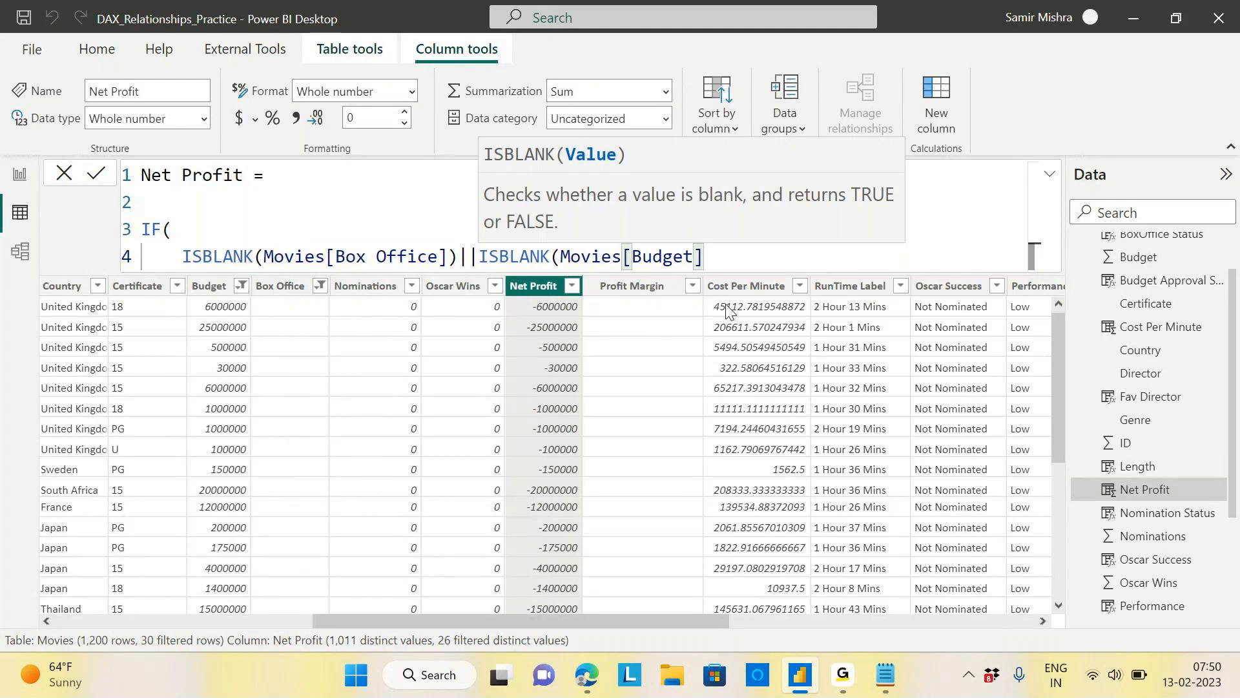
type(")")
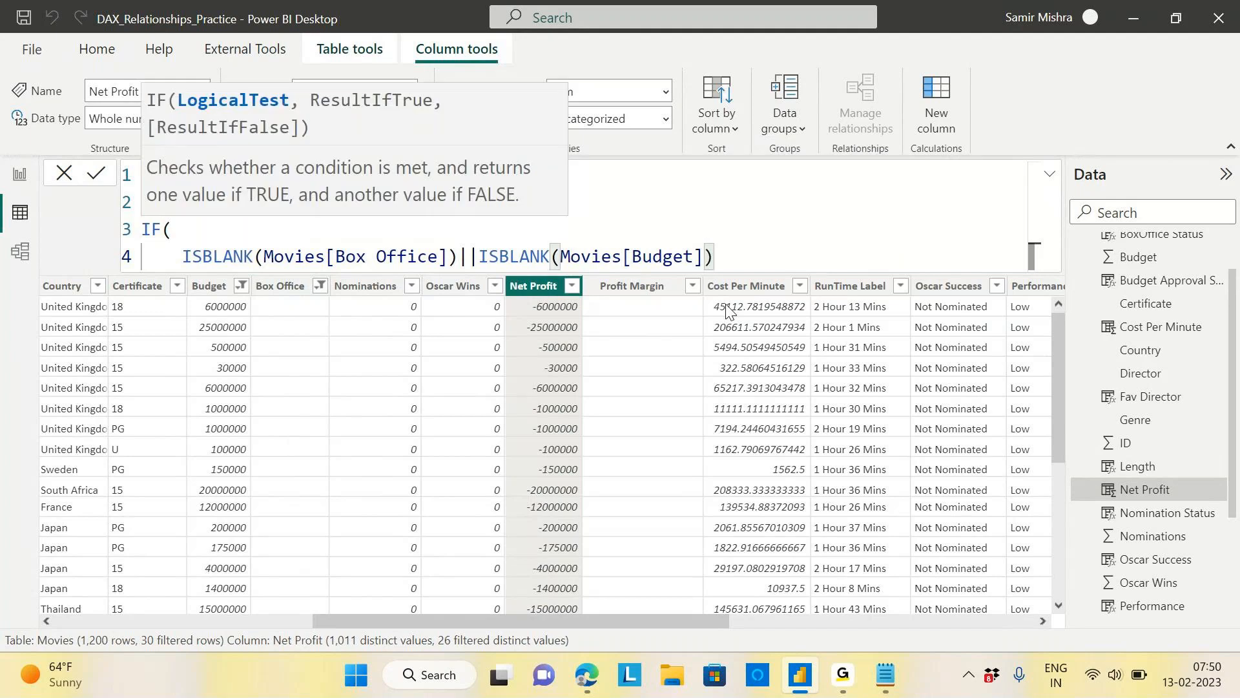
type(",")
key("shift+Return")
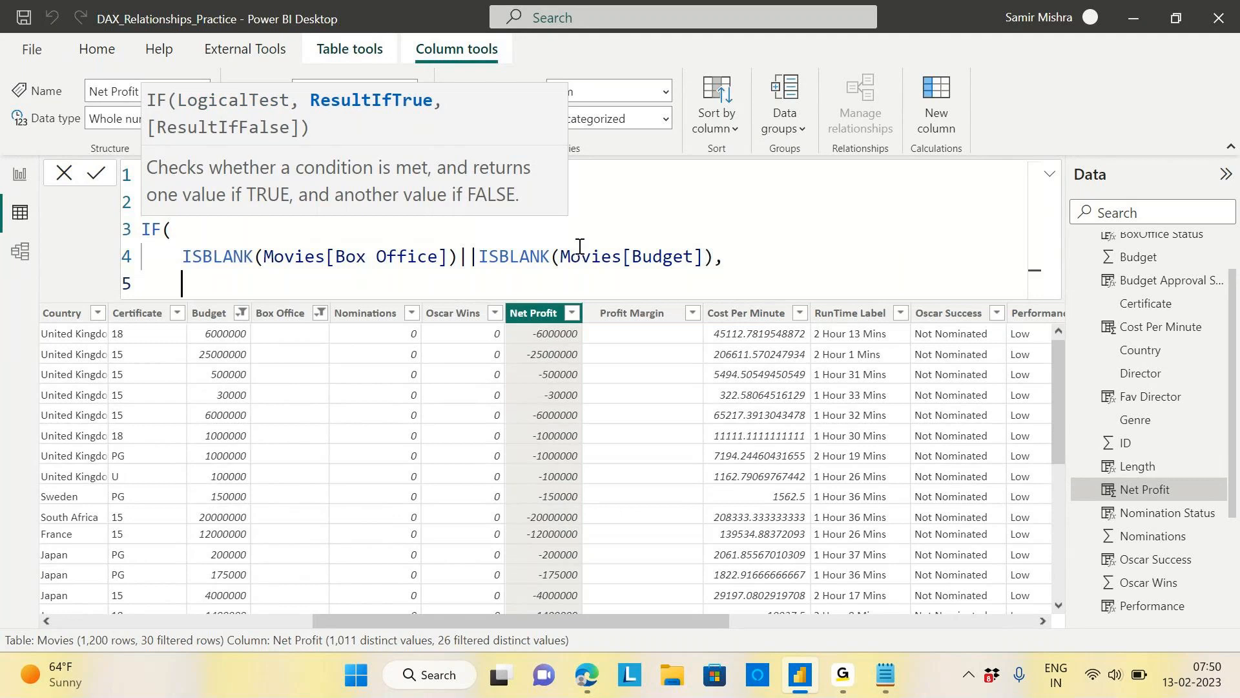
Enter BLANK() as the IF function's result when the test is true.
type("BLANK")
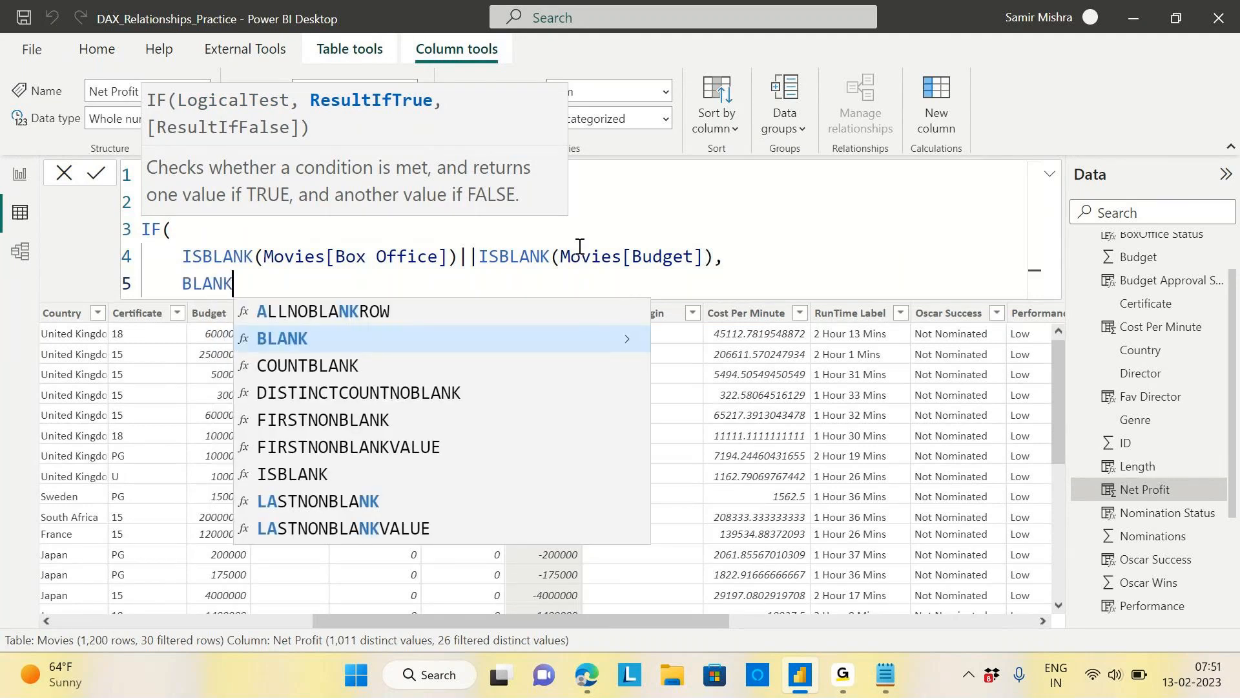
type("()")
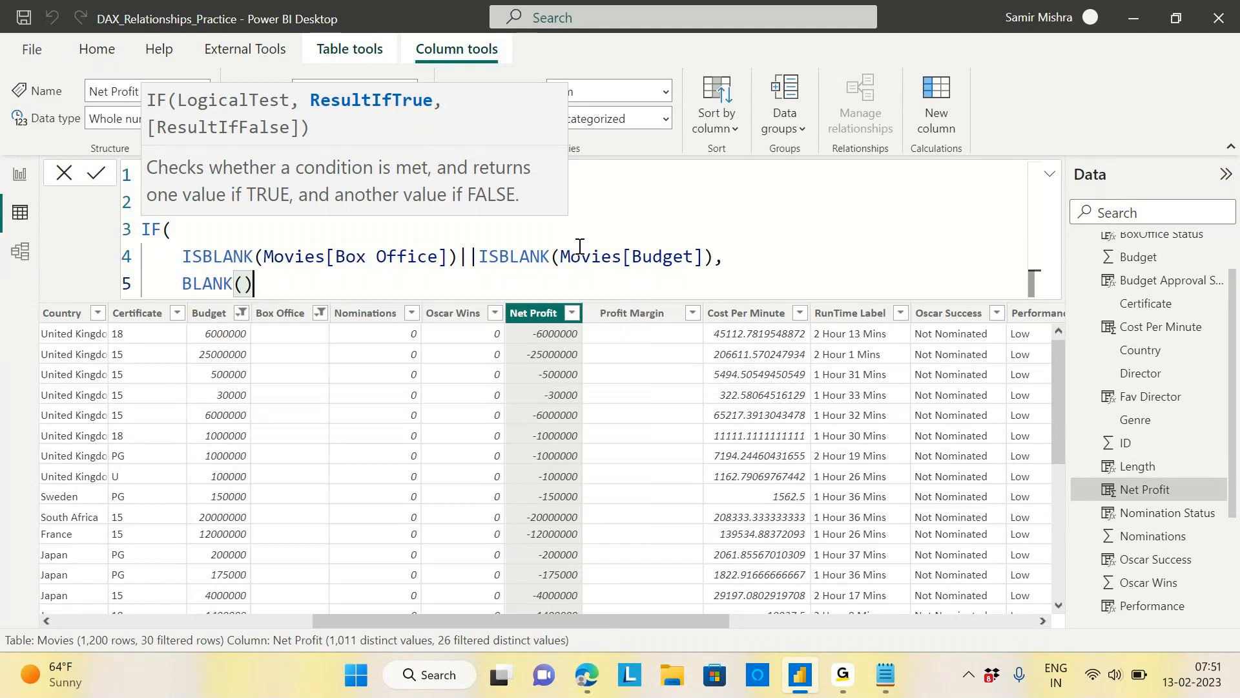
type(",")
key("shift+Return")
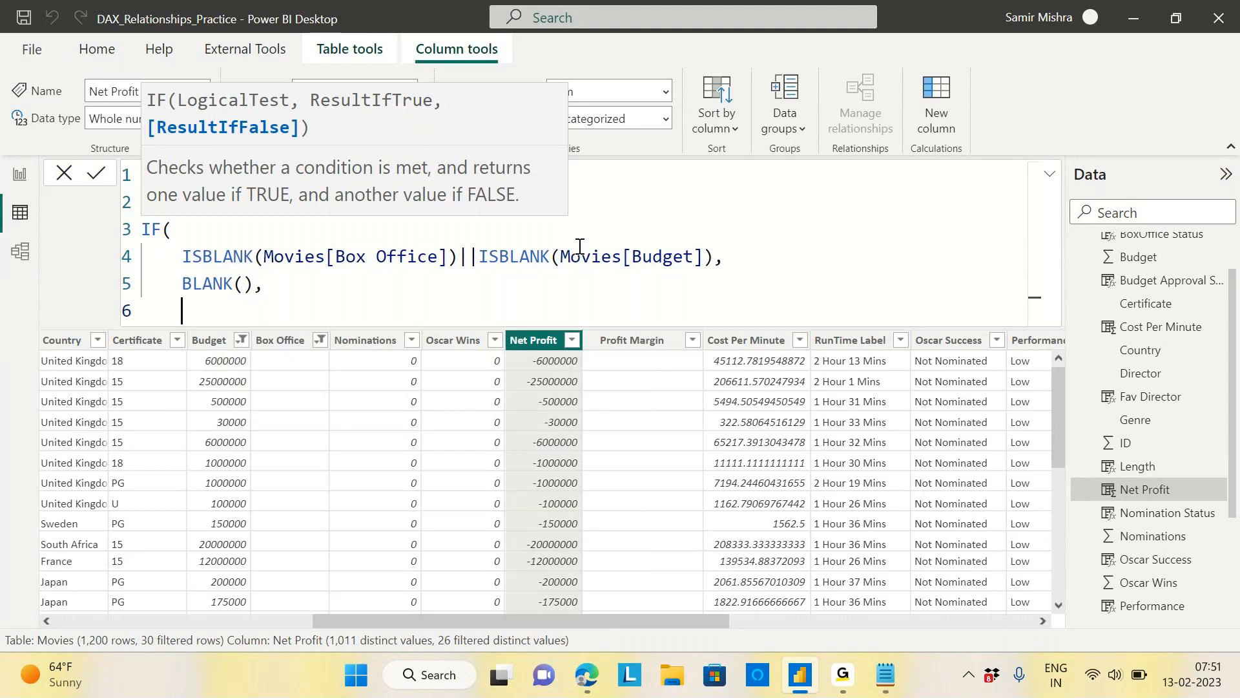
Enter Movies[Box Office]-Movies[Budget] as the false result, close the IF function and remove the empty line above it.
type("Box")
key("Tab")
type("-")
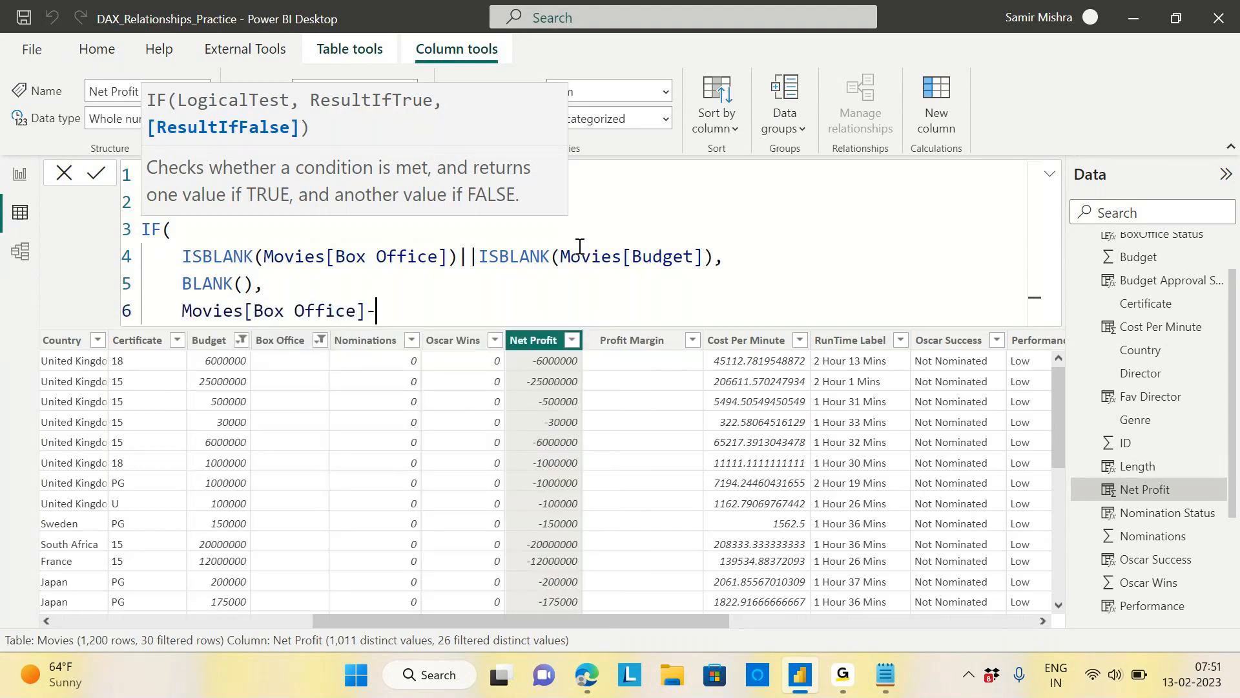
type("Budg")
key("Down")
key("Tab")
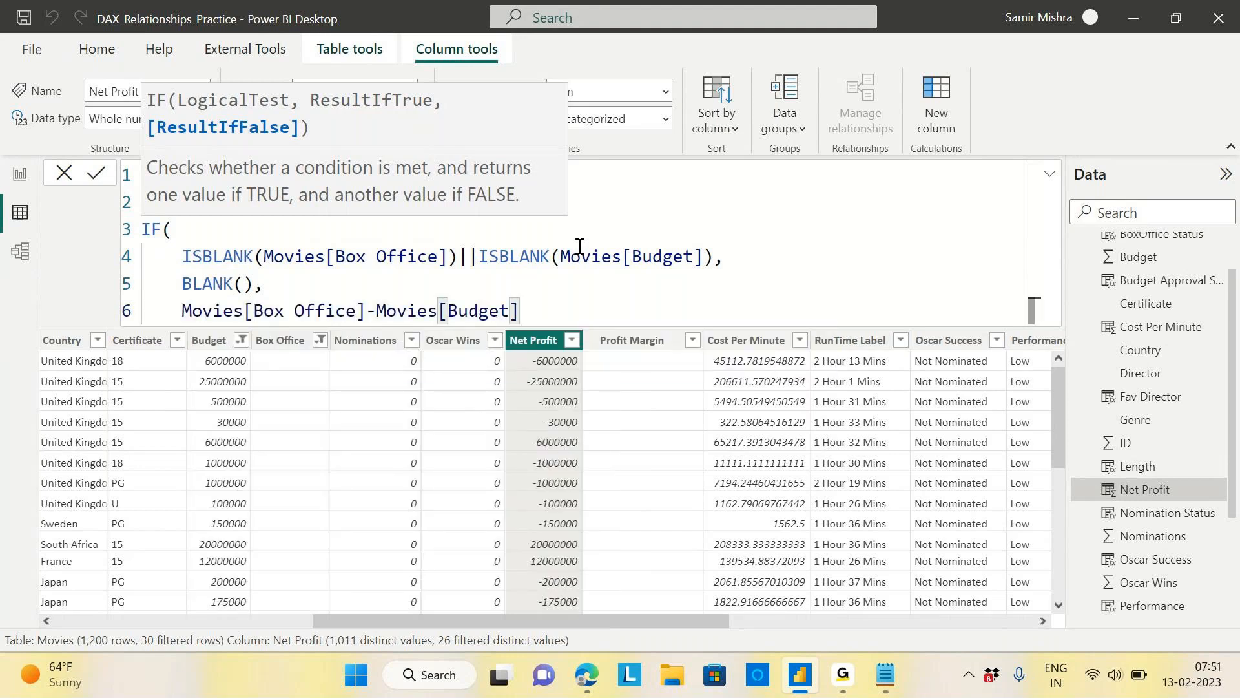
key("shift+Return")
type(")")
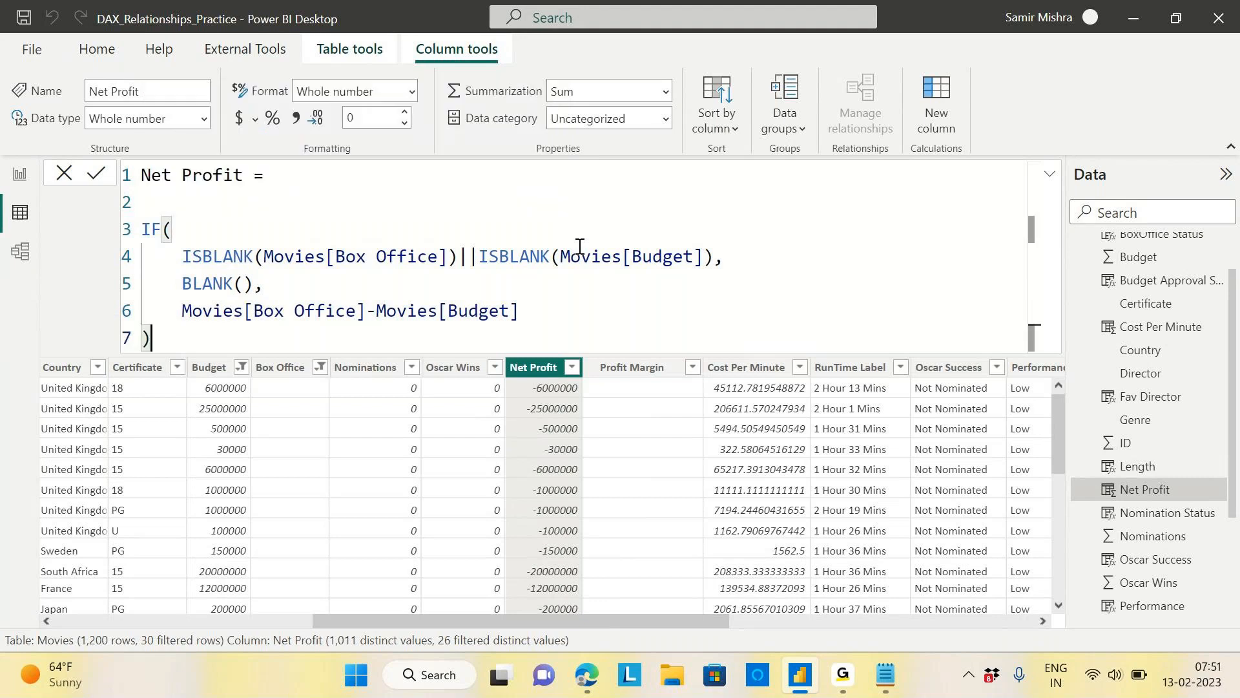
left_click(160, 196)
key("Delete")
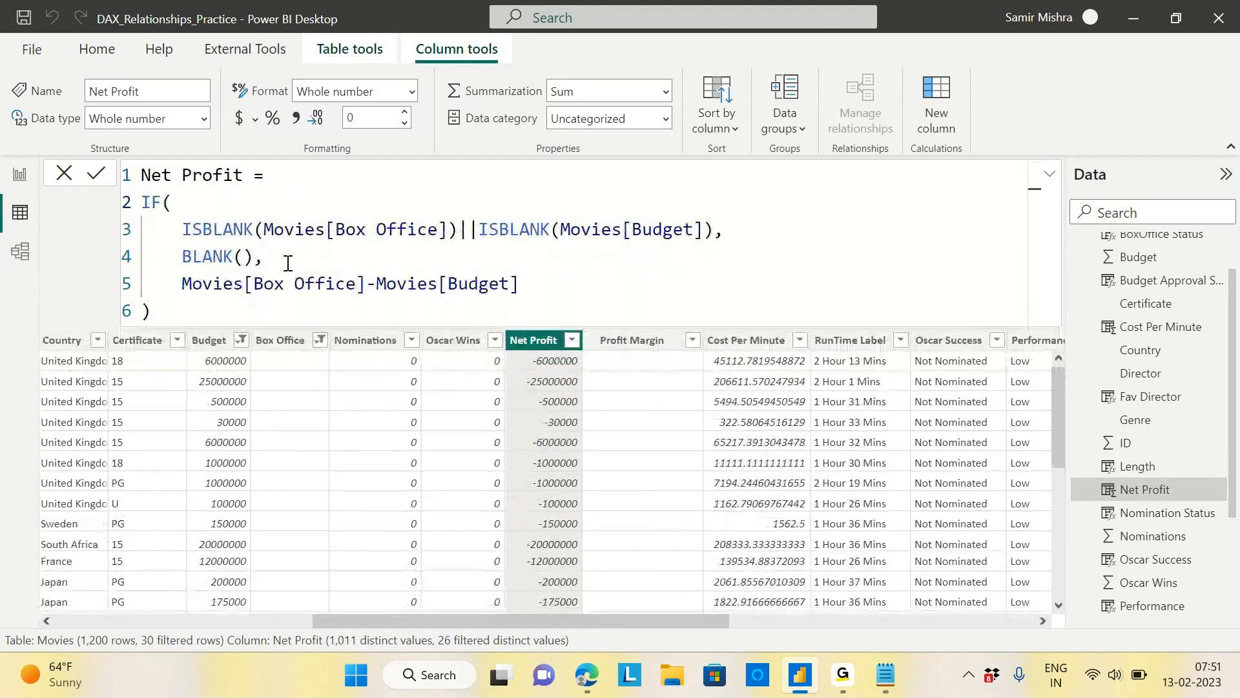
Review both ISBLANK conditions and the subtraction in the Net Profit formula, and commit the formula.
left_click_drag(182, 230, 459, 237)
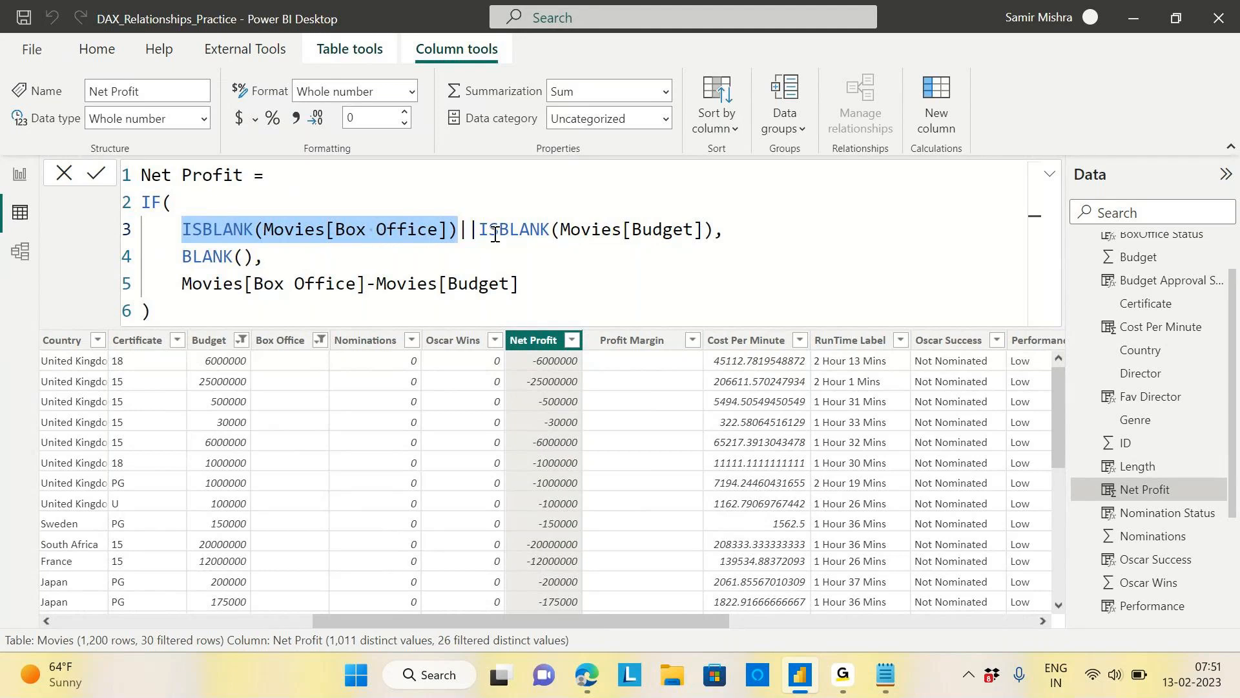
left_click_drag(483, 231, 713, 233)
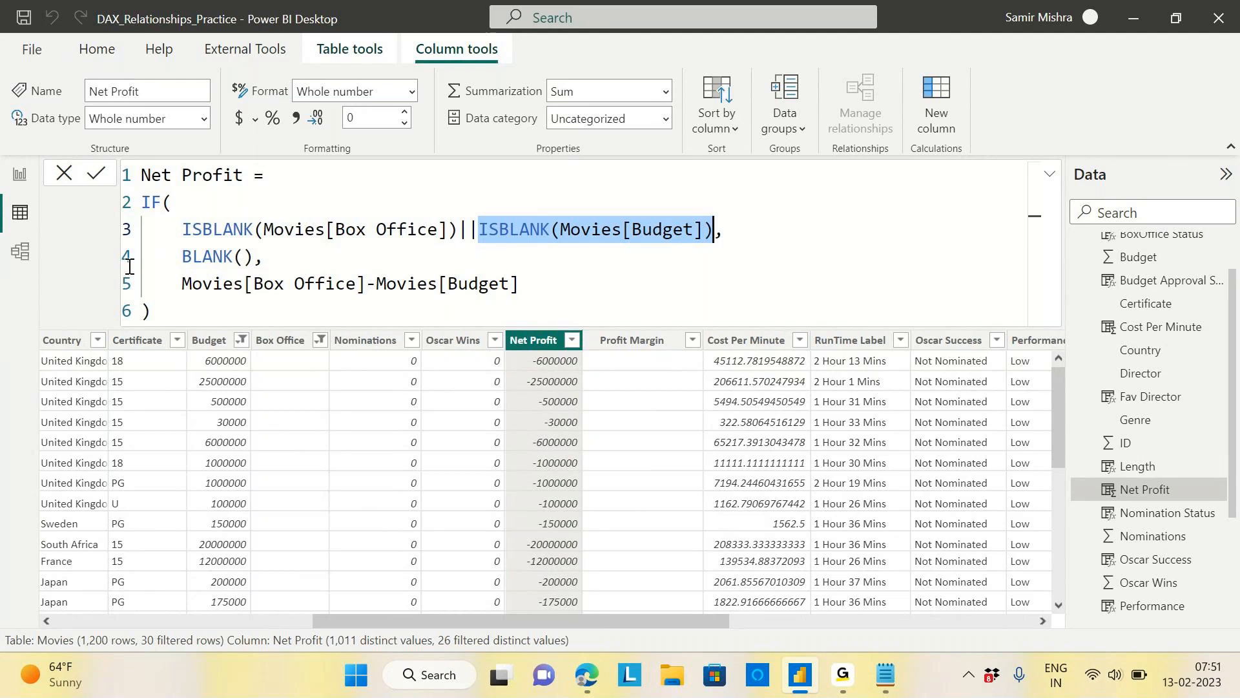
left_click_drag(182, 284, 520, 284)
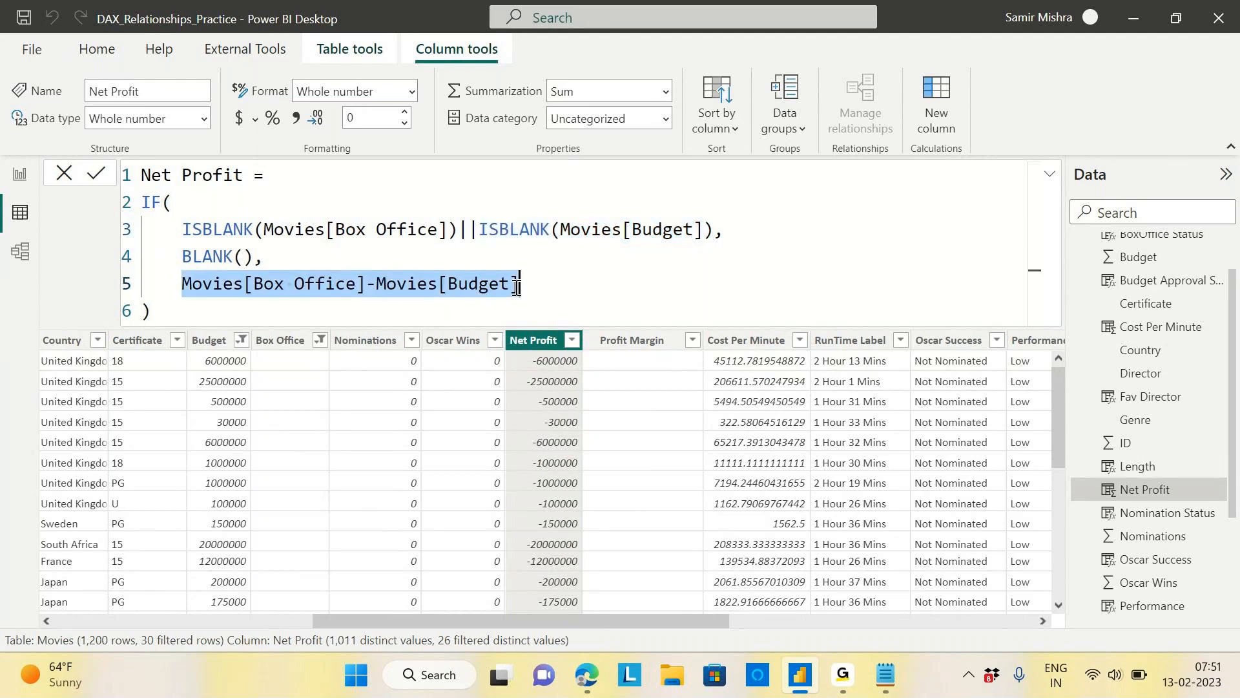
left_click(192, 313)
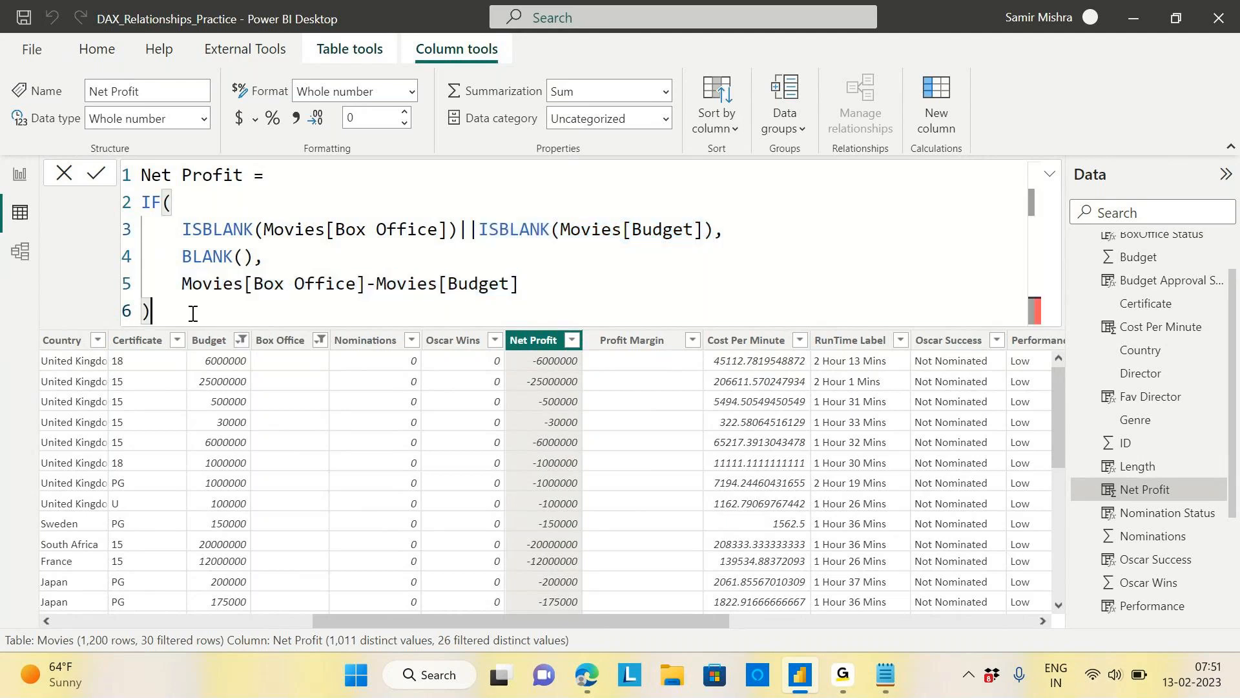
key("Return")
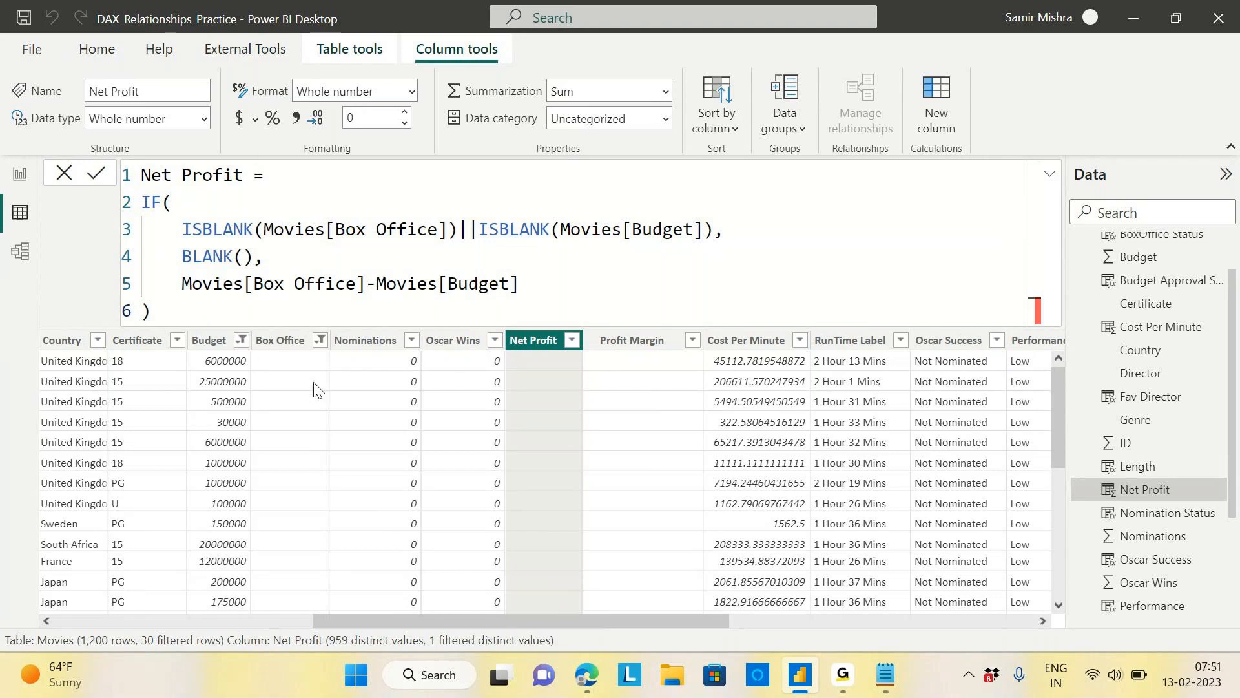
Reapply the Budget filter with every value except (Blank) included.
left_click(223, 340)
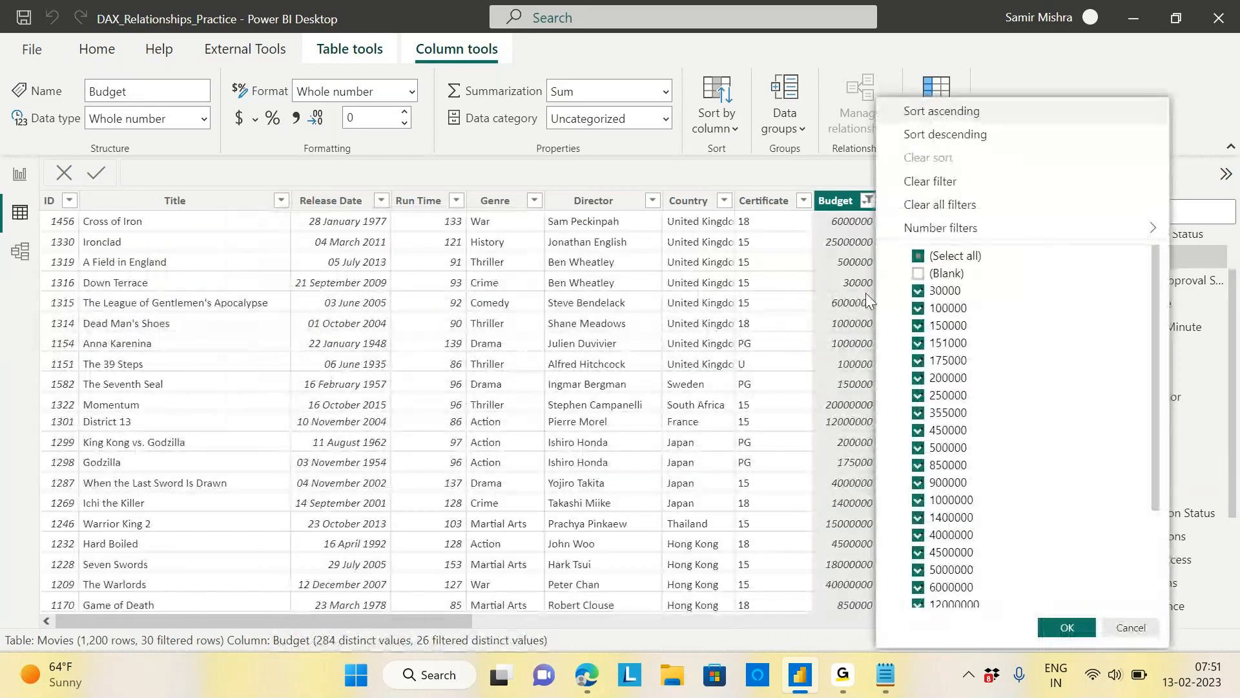
left_click(919, 257)
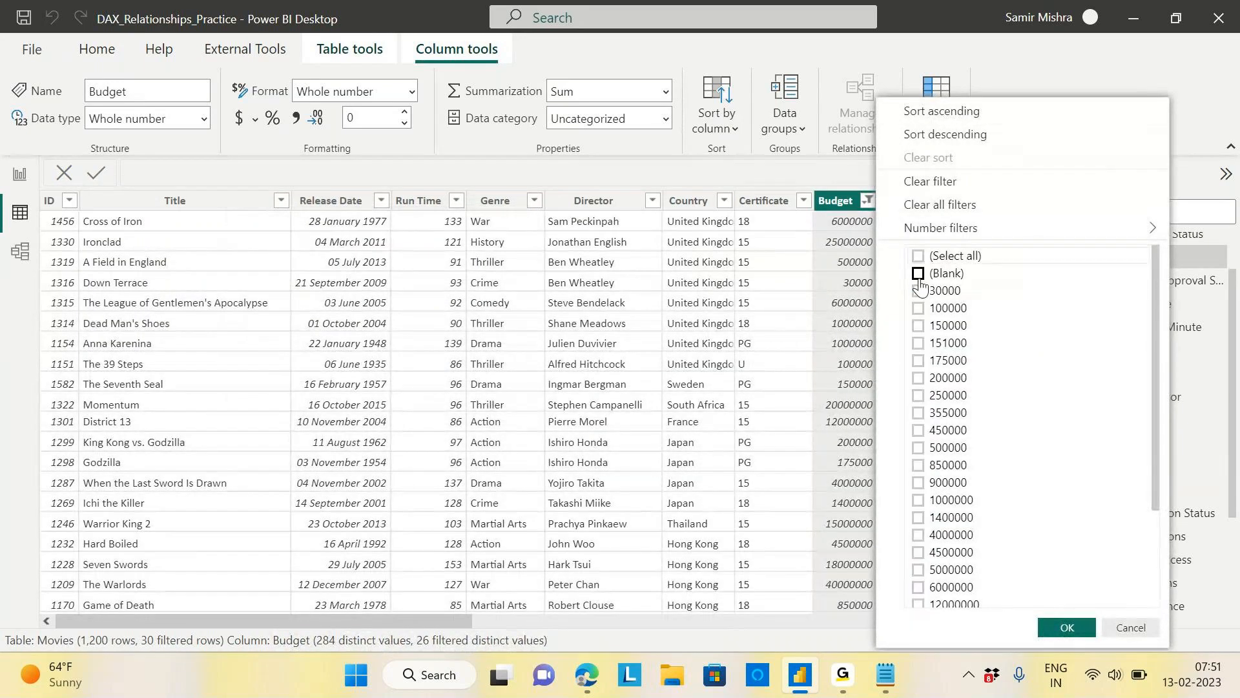
left_click(919, 274)
left_click(920, 273)
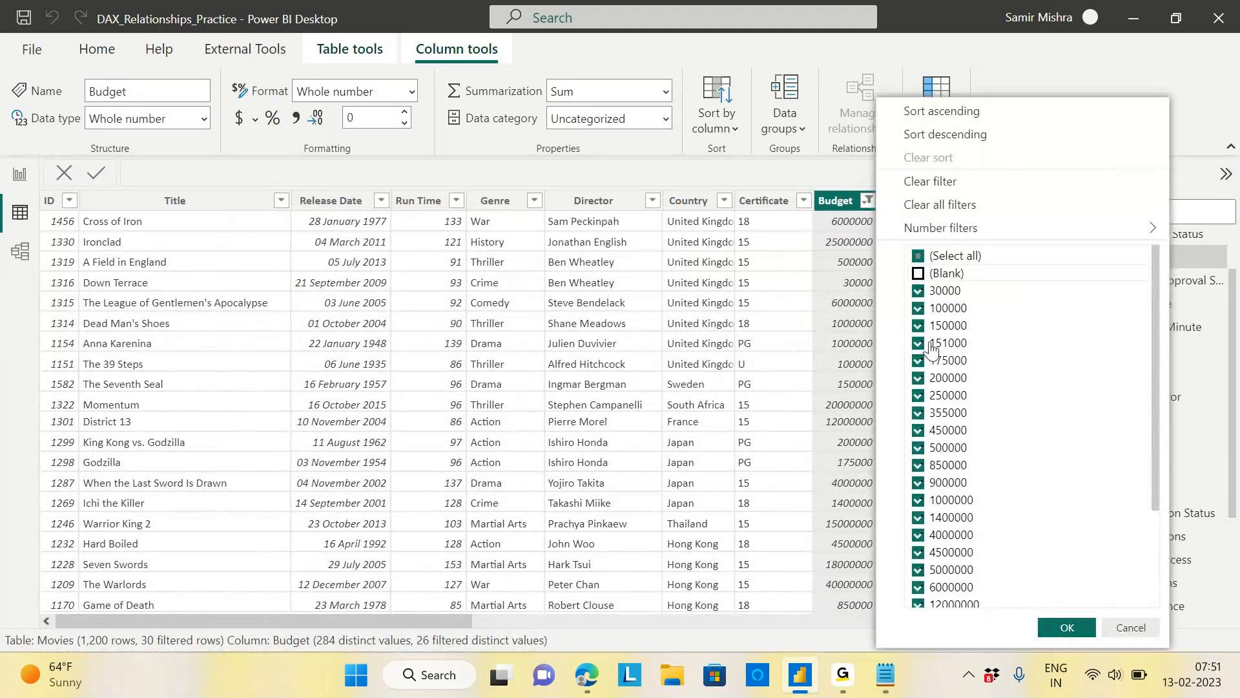
left_click(1078, 624)
Filter the Box Office column to include every value except (Blank).
left_click_drag(428, 620, 565, 619)
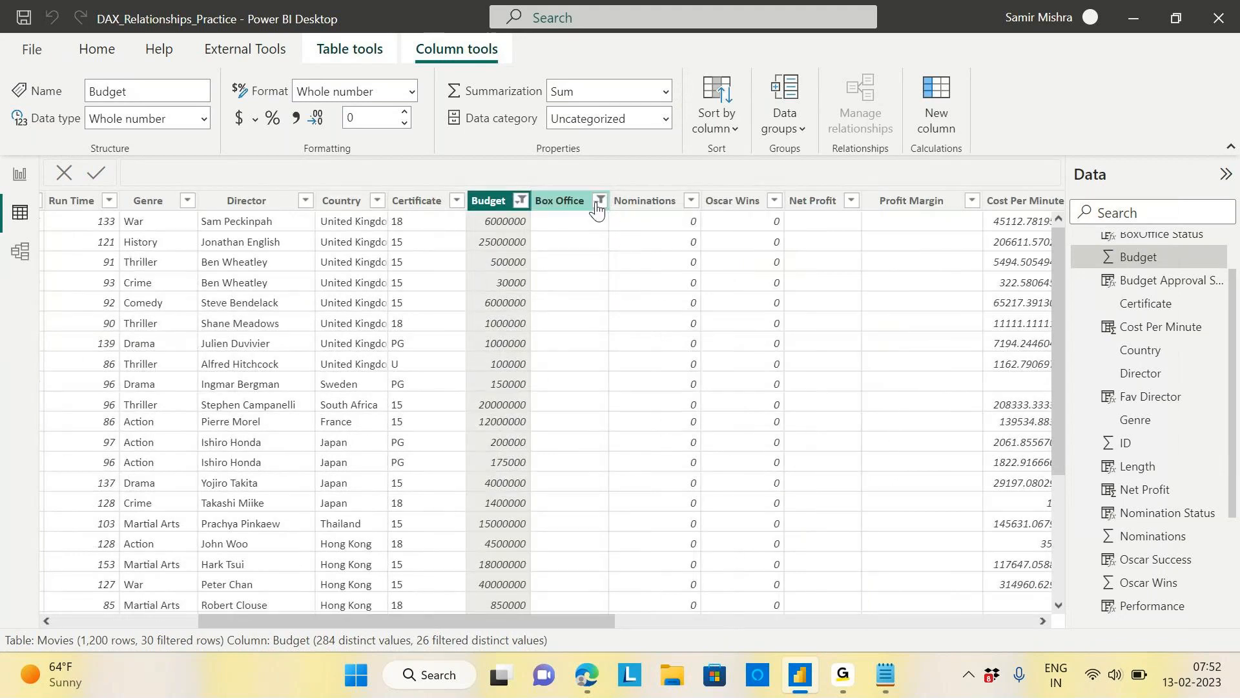
left_click(600, 201)
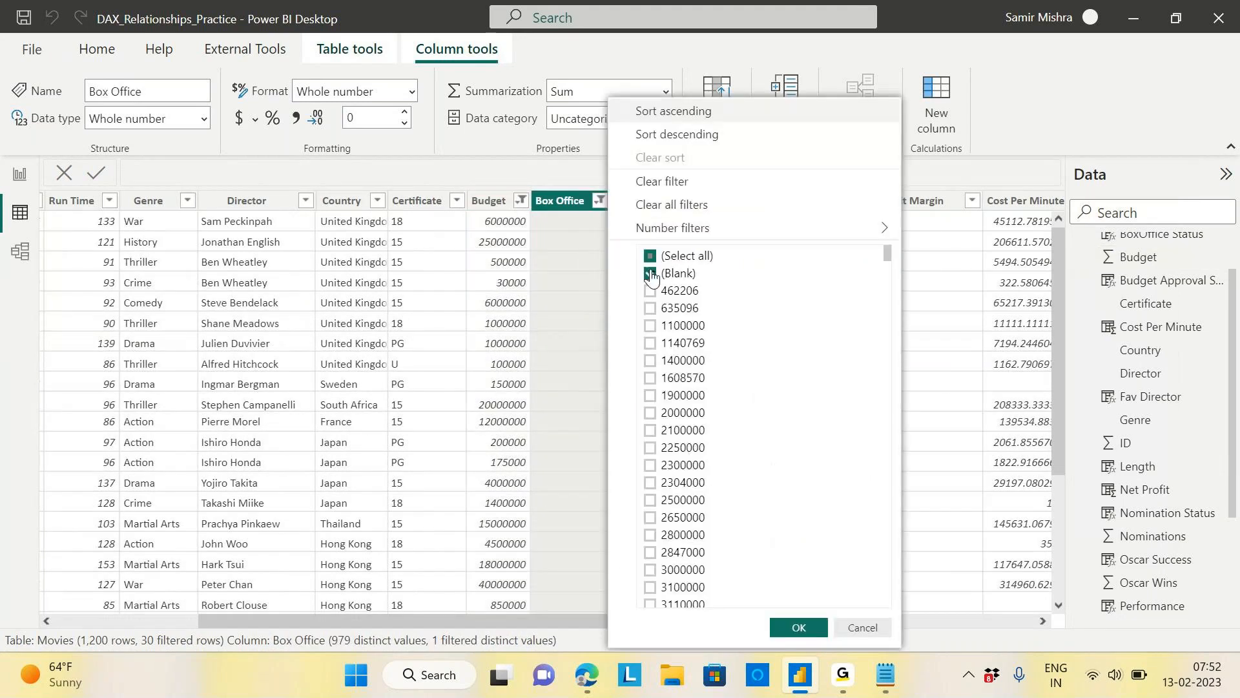
left_click(651, 274)
left_click(651, 257)
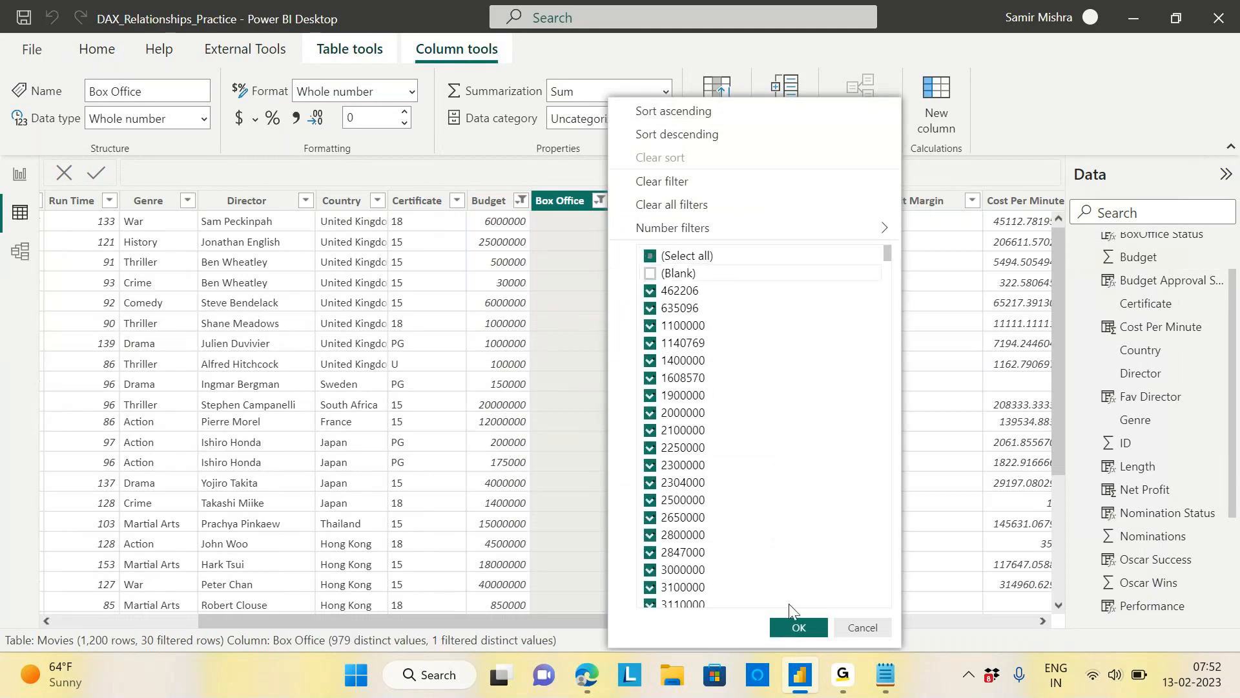
left_click(793, 621)
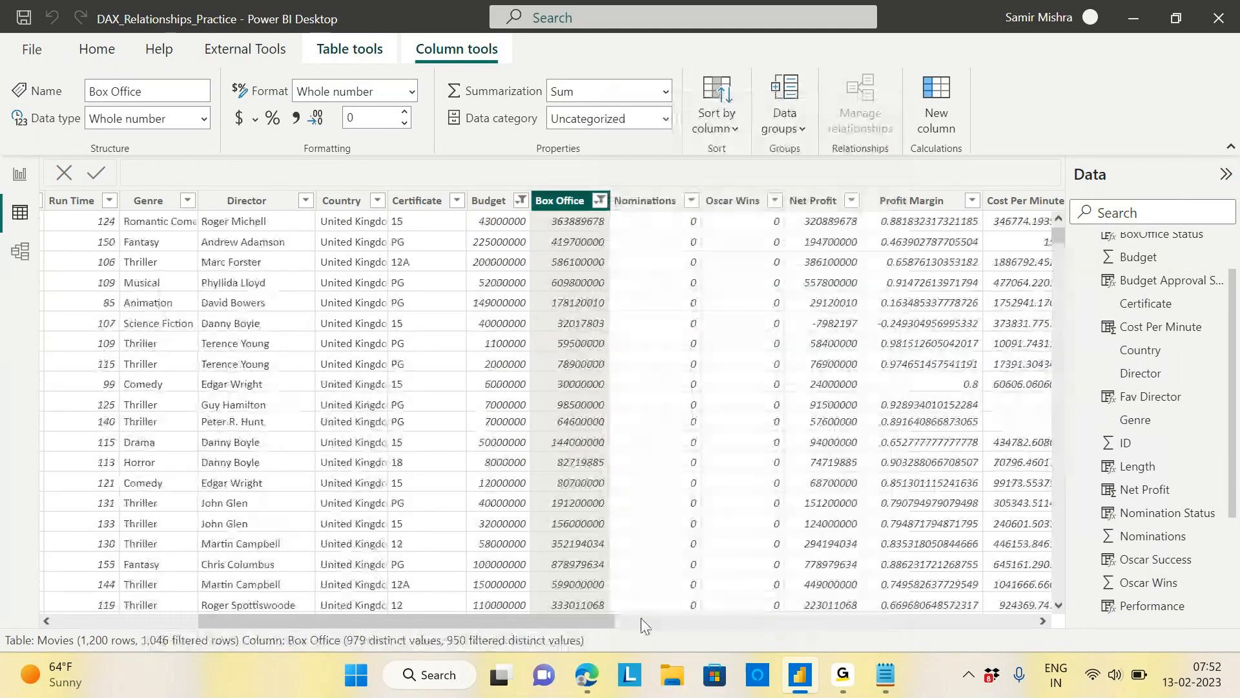
Change the Box Office filter to show only the (Blank) rows.
left_click(601, 201)
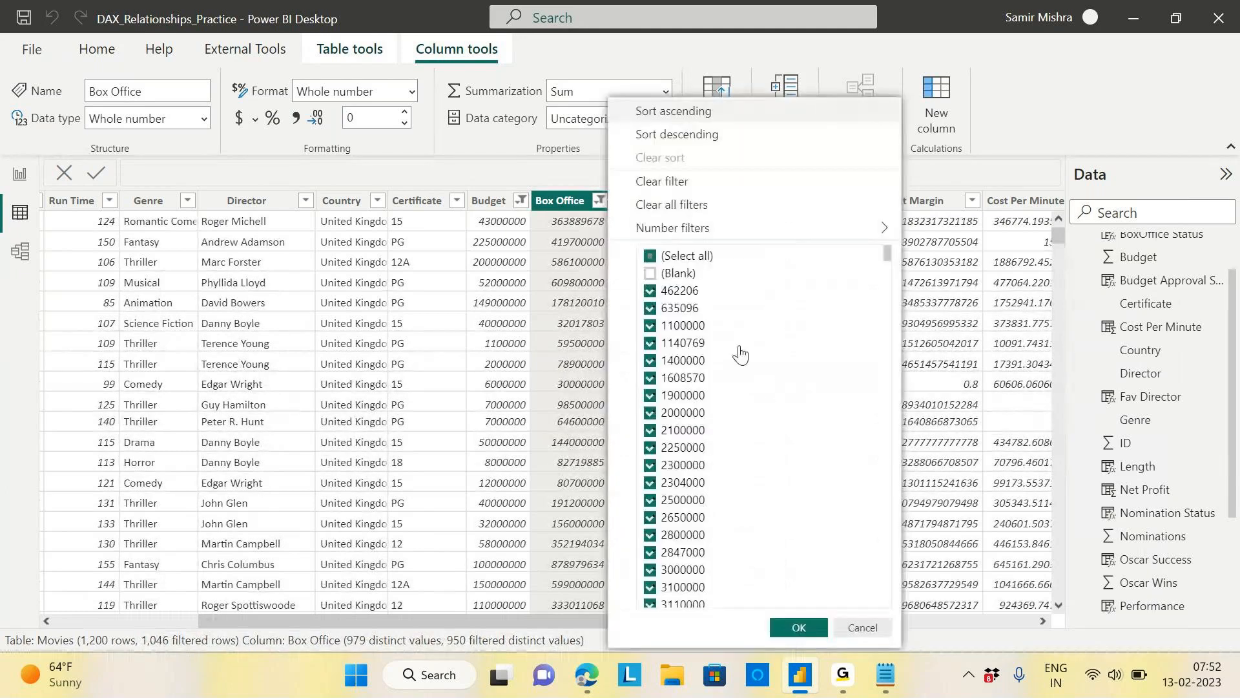
left_click(650, 258)
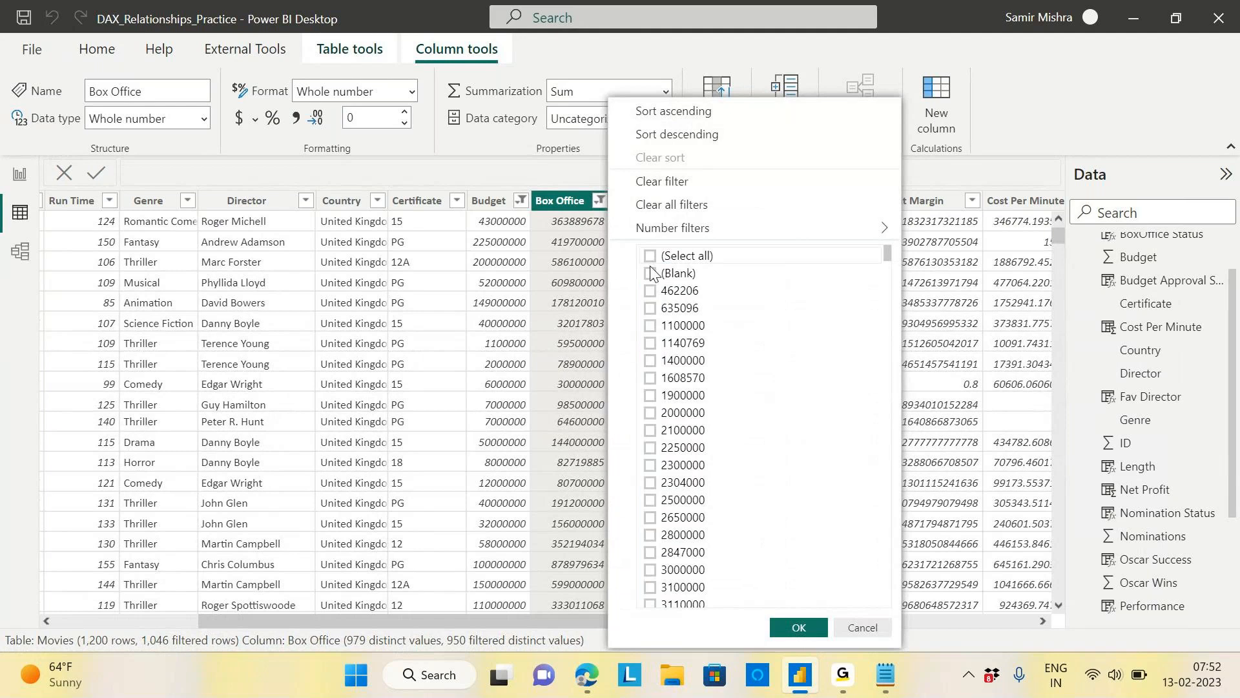
left_click(651, 275)
left_click(799, 628)
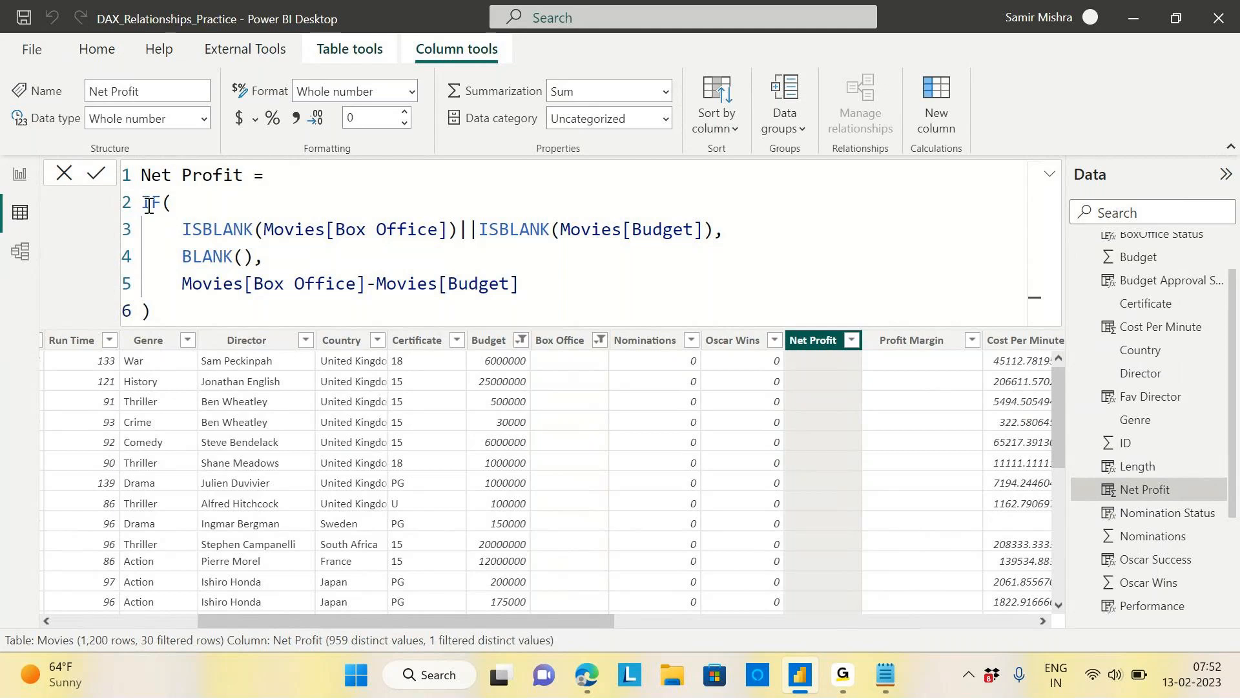
Copy the Net Profit formula's whole IF expression and paste it in Notepad below the Budget Approval formula, separated by a blank line.
left_click_drag(147, 205, 160, 308)
key("ctrl+c")
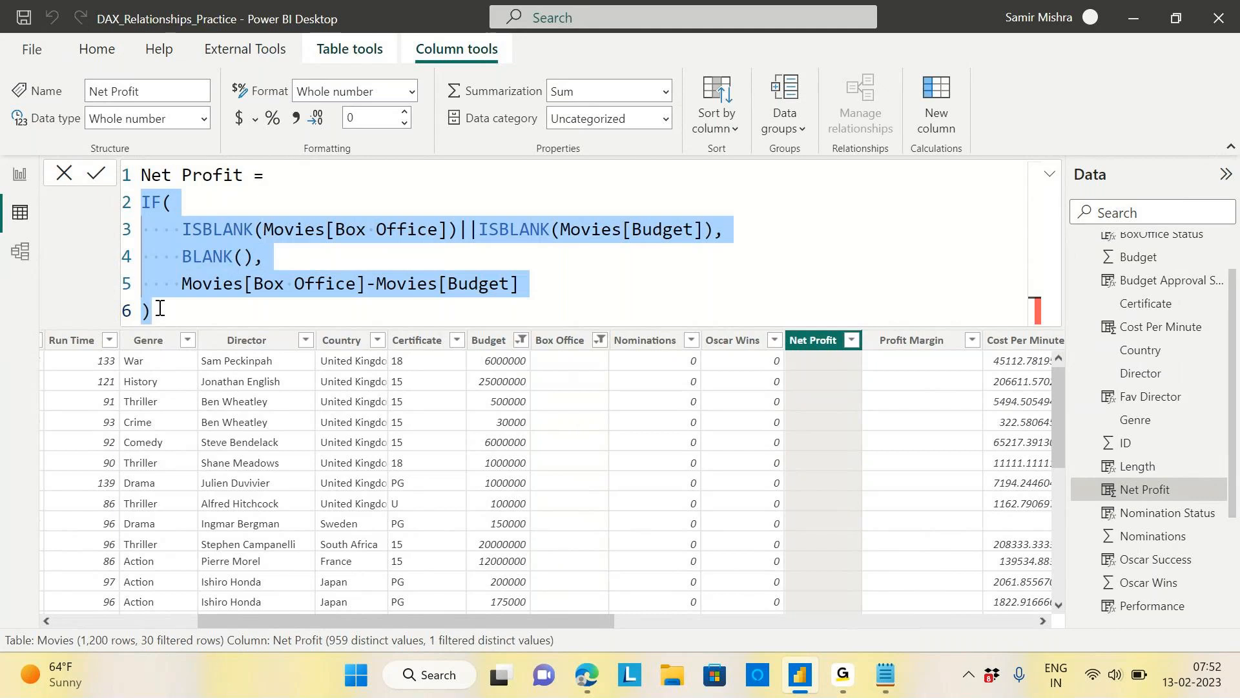
key("alt+Tab")
left_click(68, 325)
key("Return")
key("Return")
key("ctrl+v")
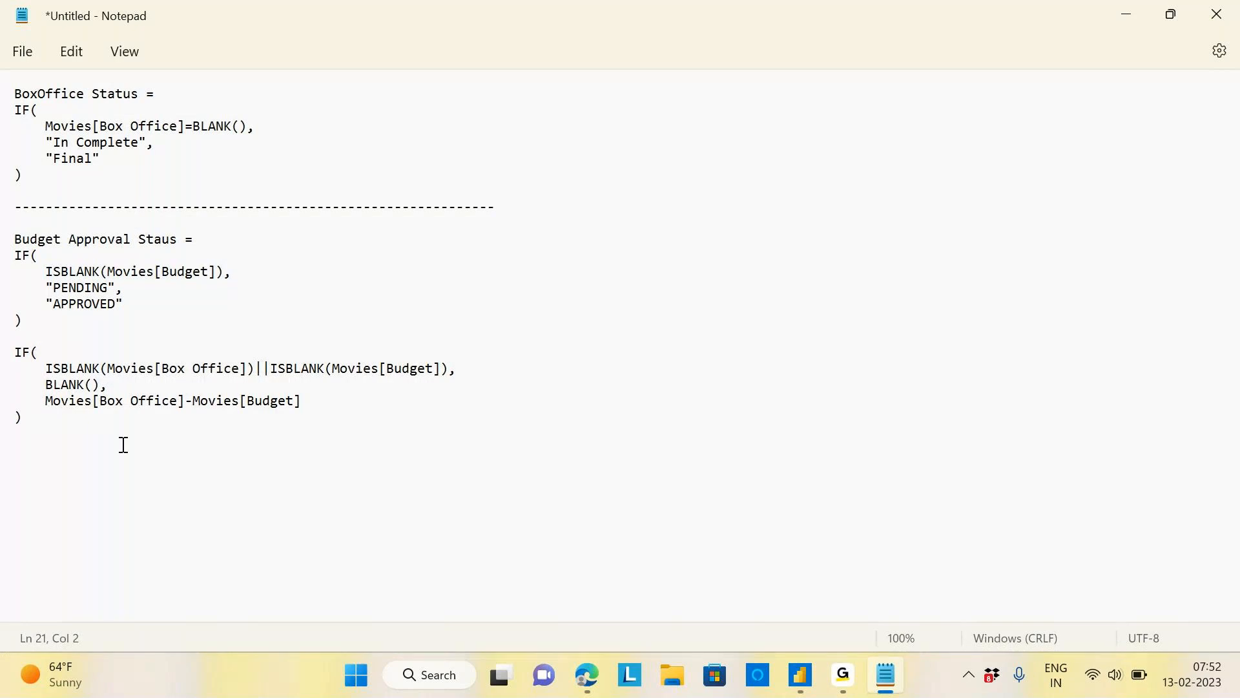
Return to Power BI Desktop and wrap the combined ISBLANK conditions of the Net Profit formula in NOT().
key("alt+Tab")
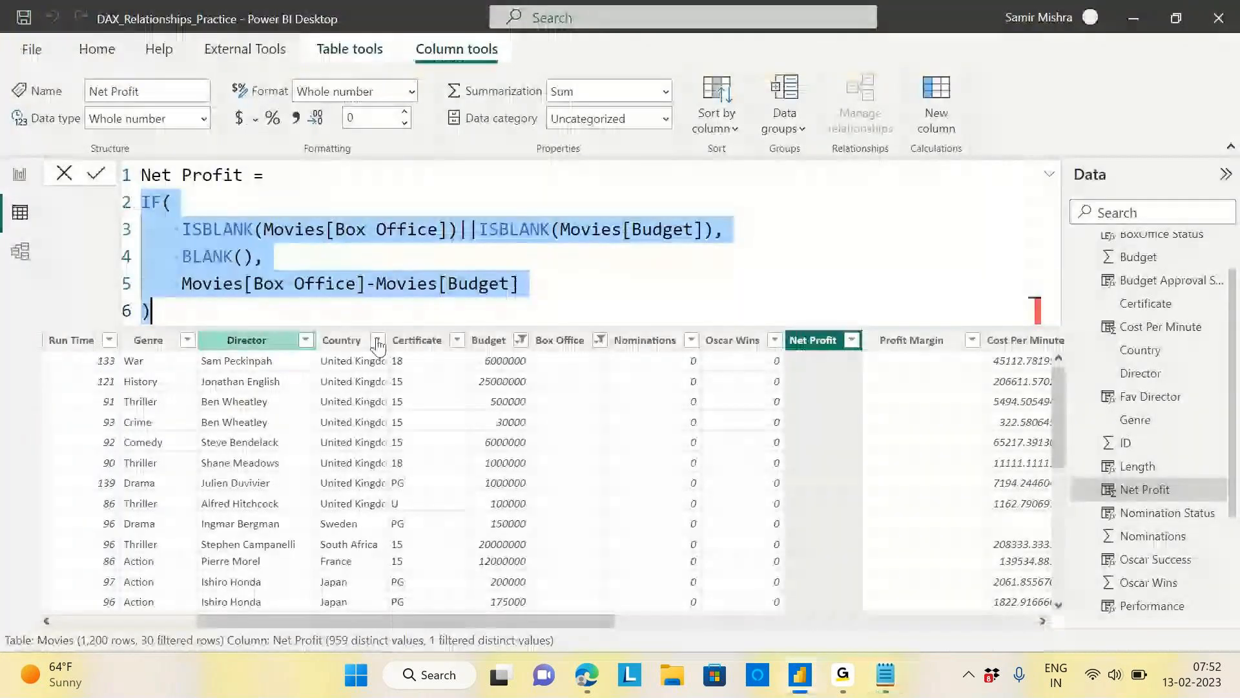
left_click(220, 228)
left_click_drag(185, 228, 740, 243)
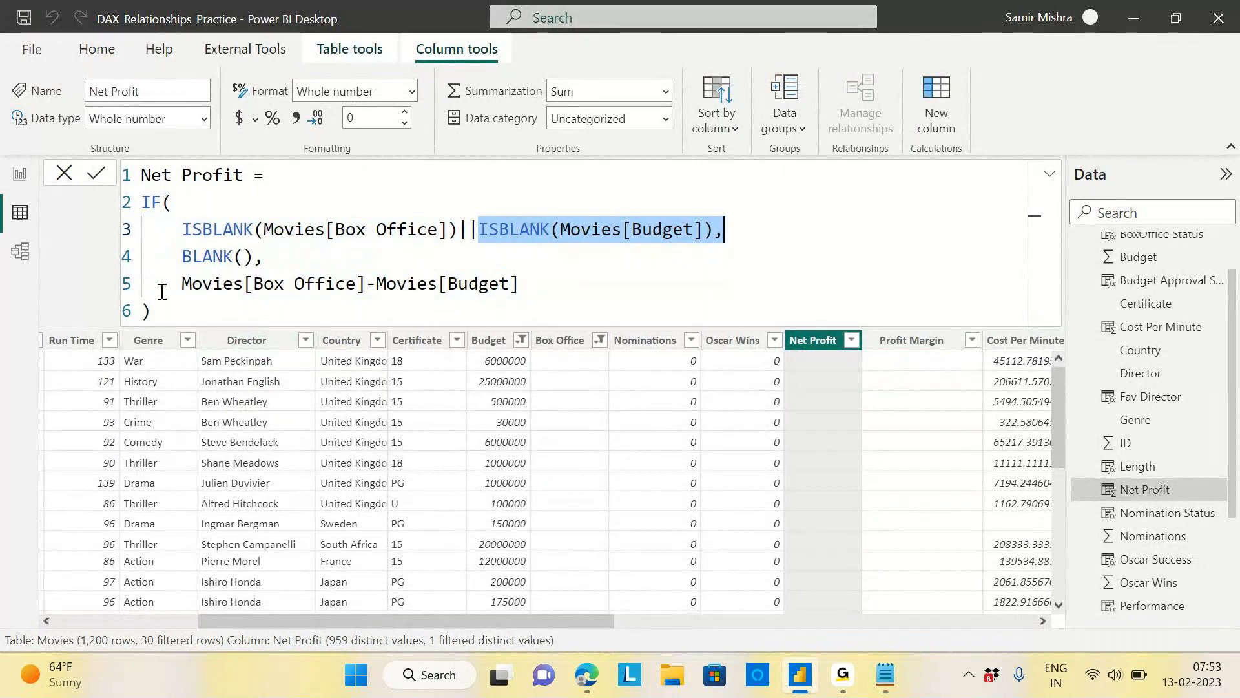
left_click_drag(182, 286, 533, 285)
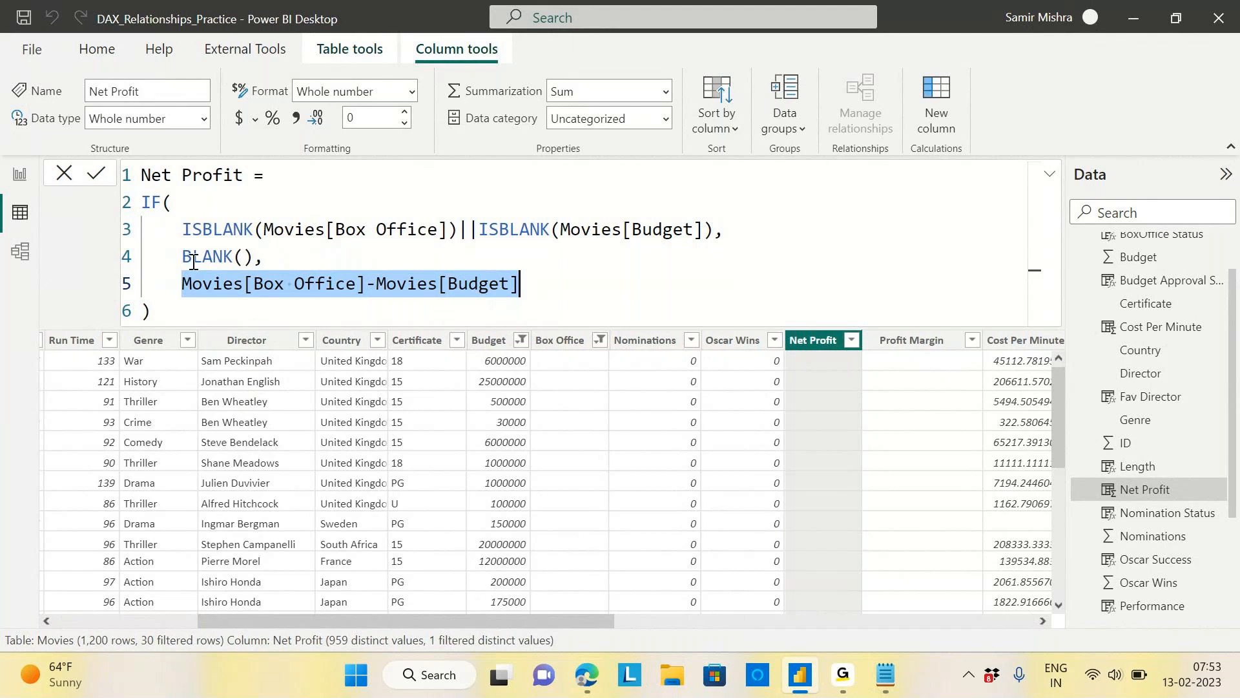
left_click(184, 229)
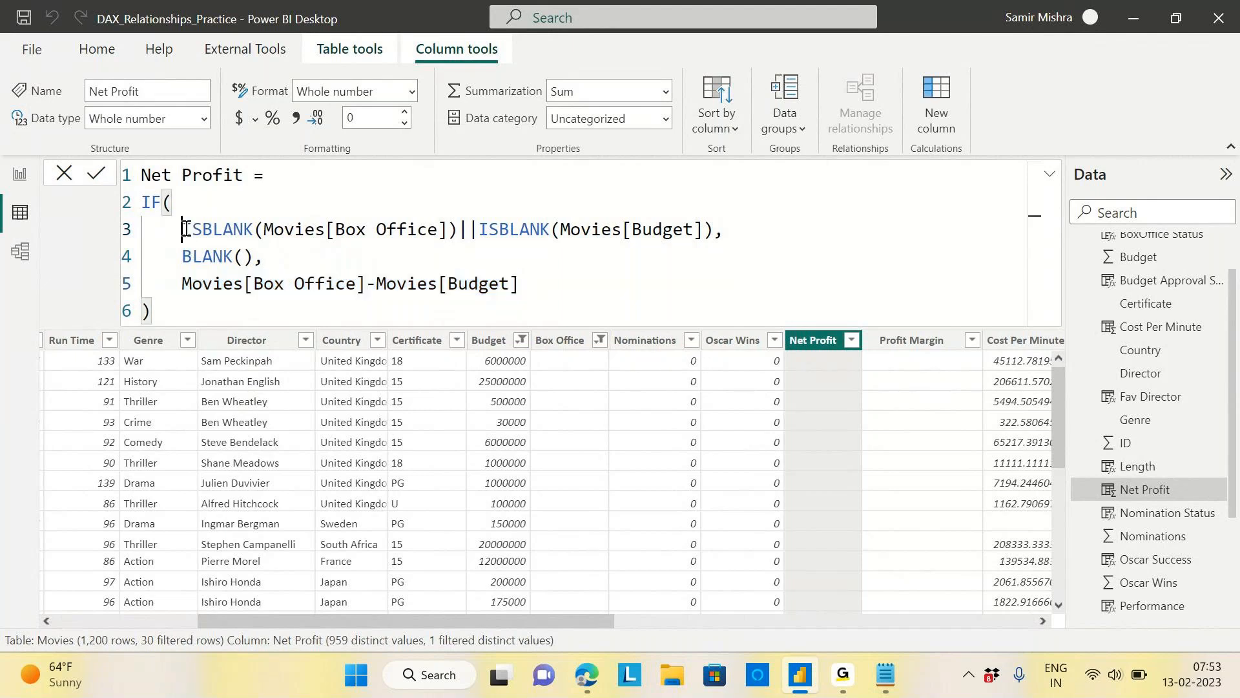
type("N")
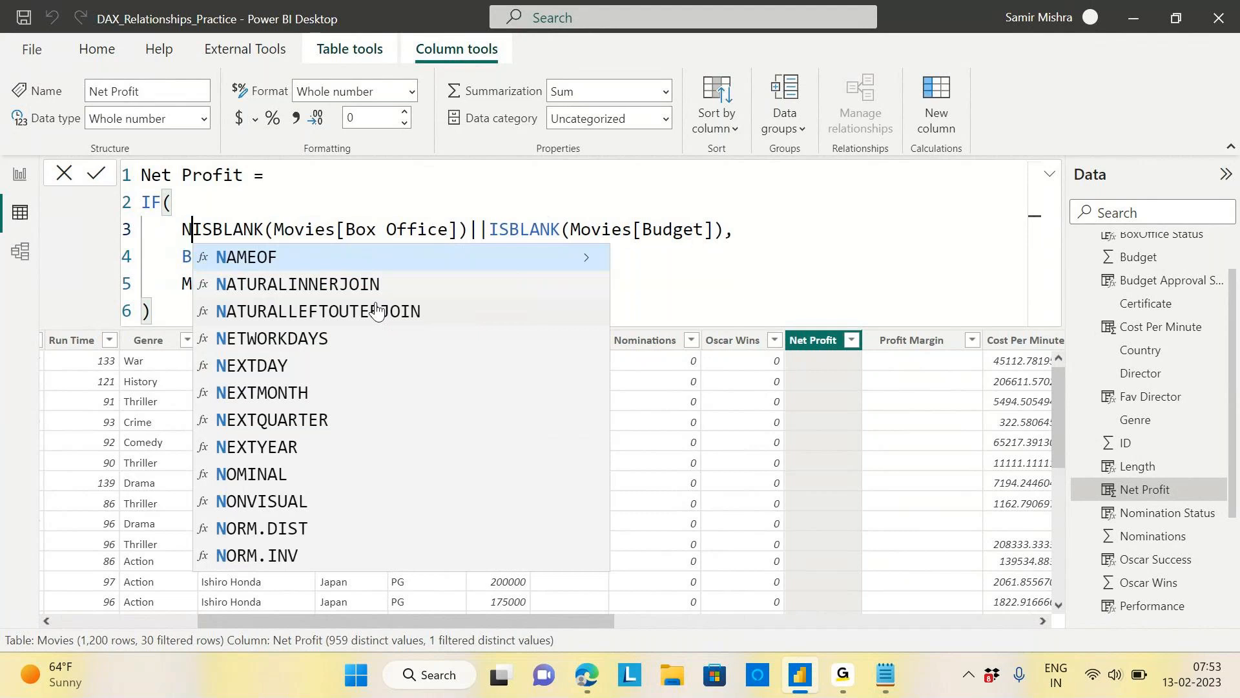
type("OT")
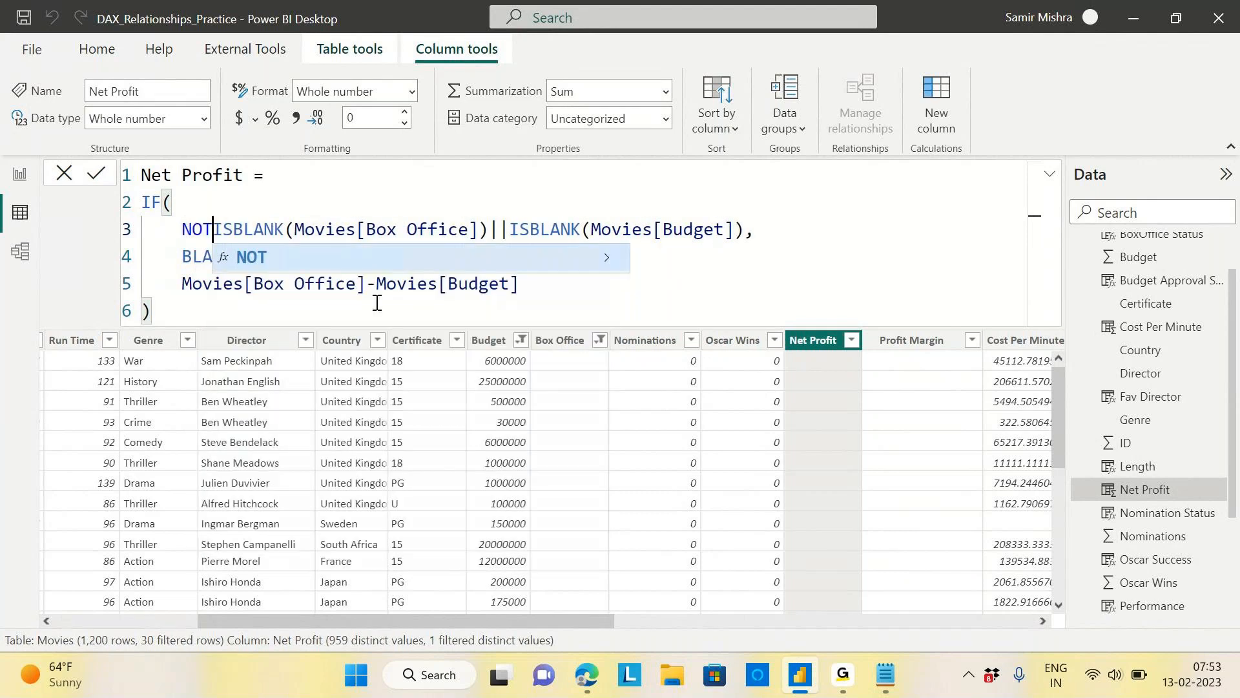
type("(")
left_click(754, 231)
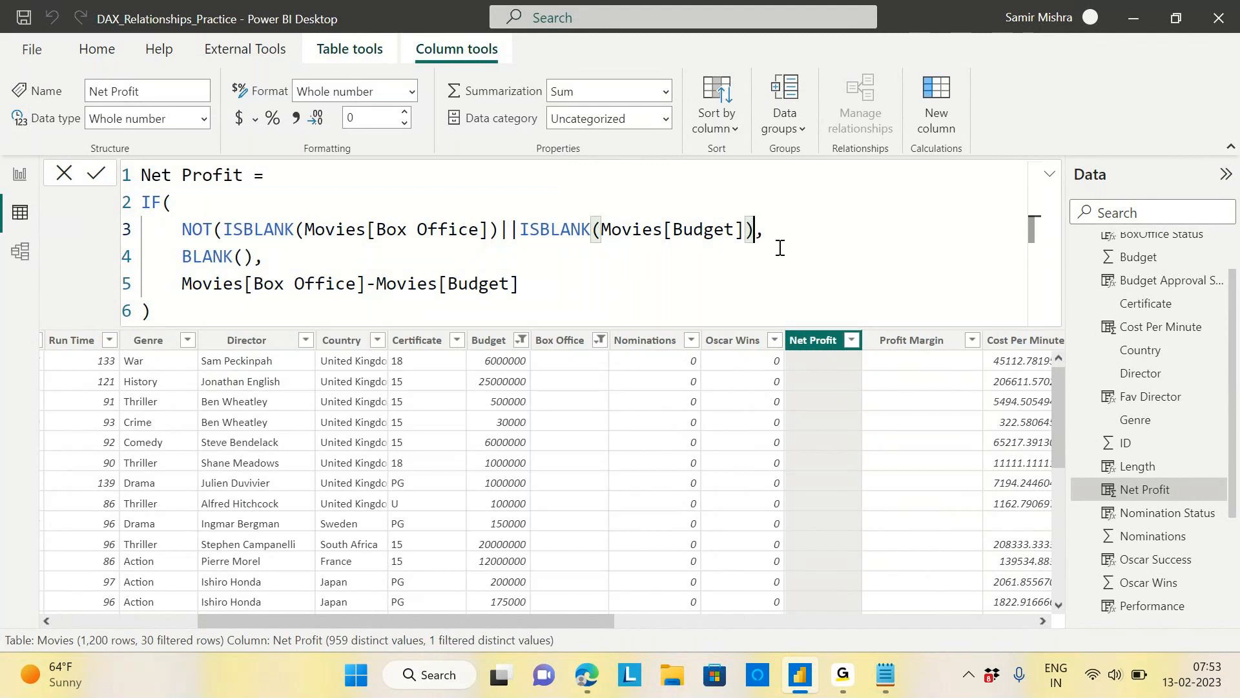
type(")")
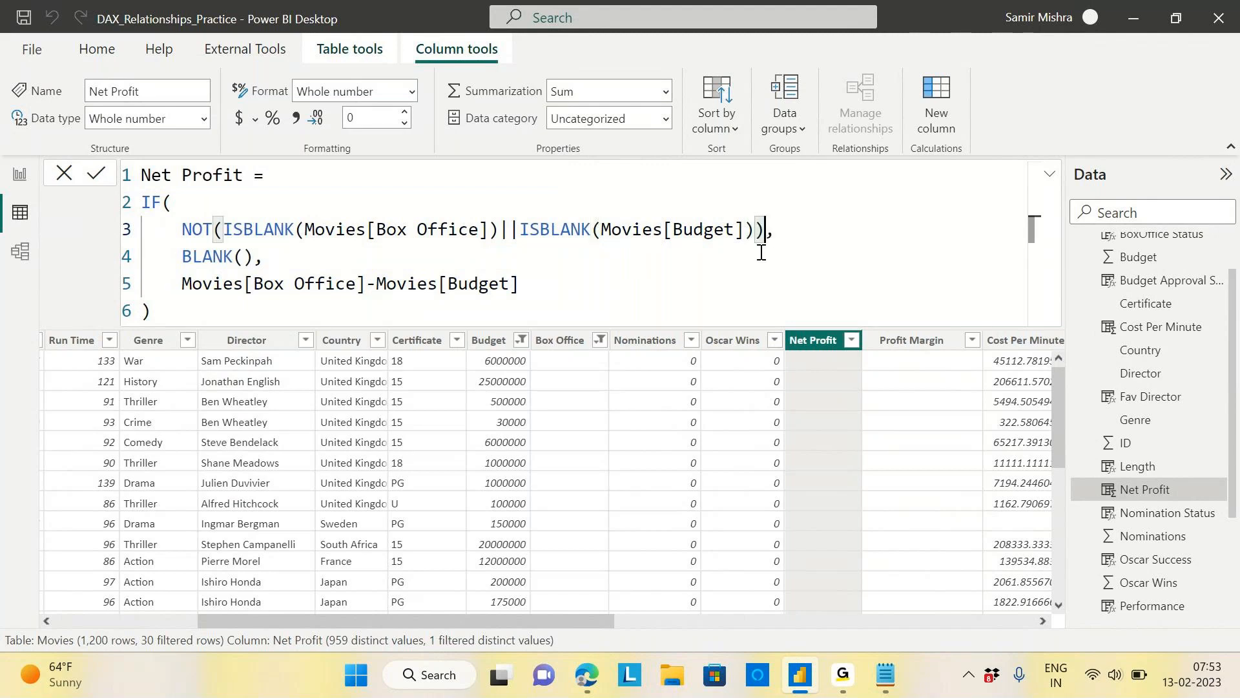
Remove the BLANK() argument and its line from the Net Profit formula, leaving only the subtraction as result, and commit the formula.
left_click(631, 282)
left_click_drag(177, 259, 270, 258)
key("Delete")
key("Delete")
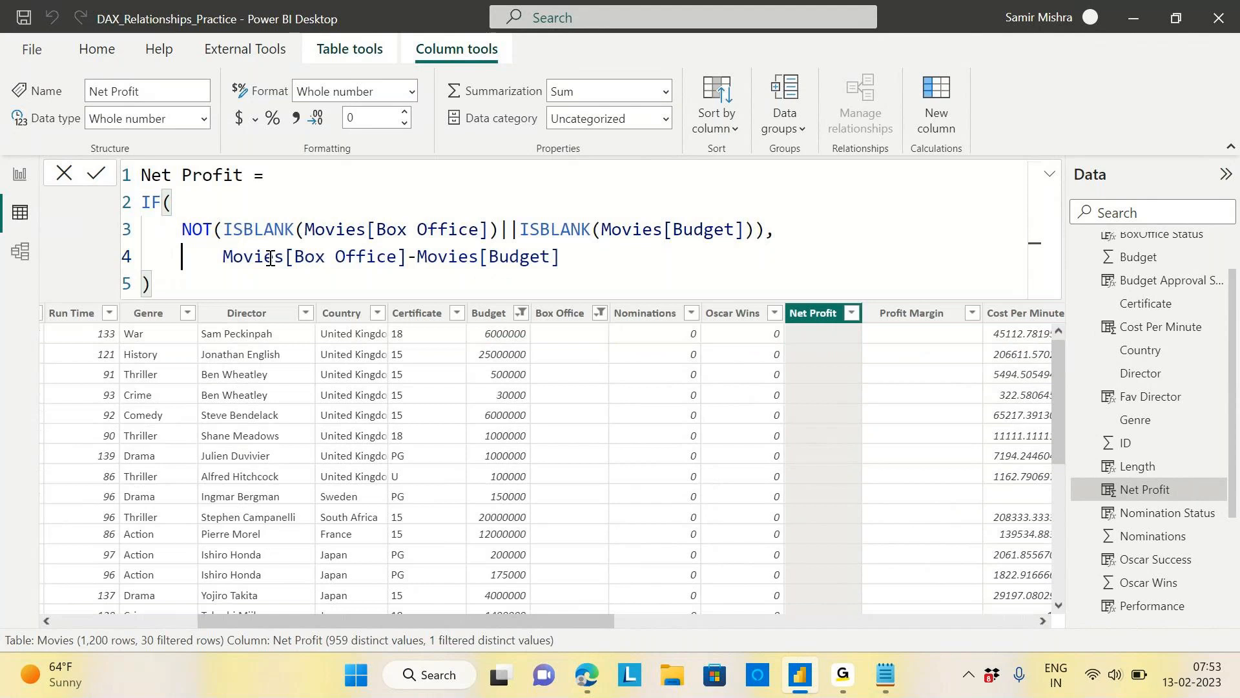
key("Delete")
key("Delete")
key("Delete")
key("Delete")
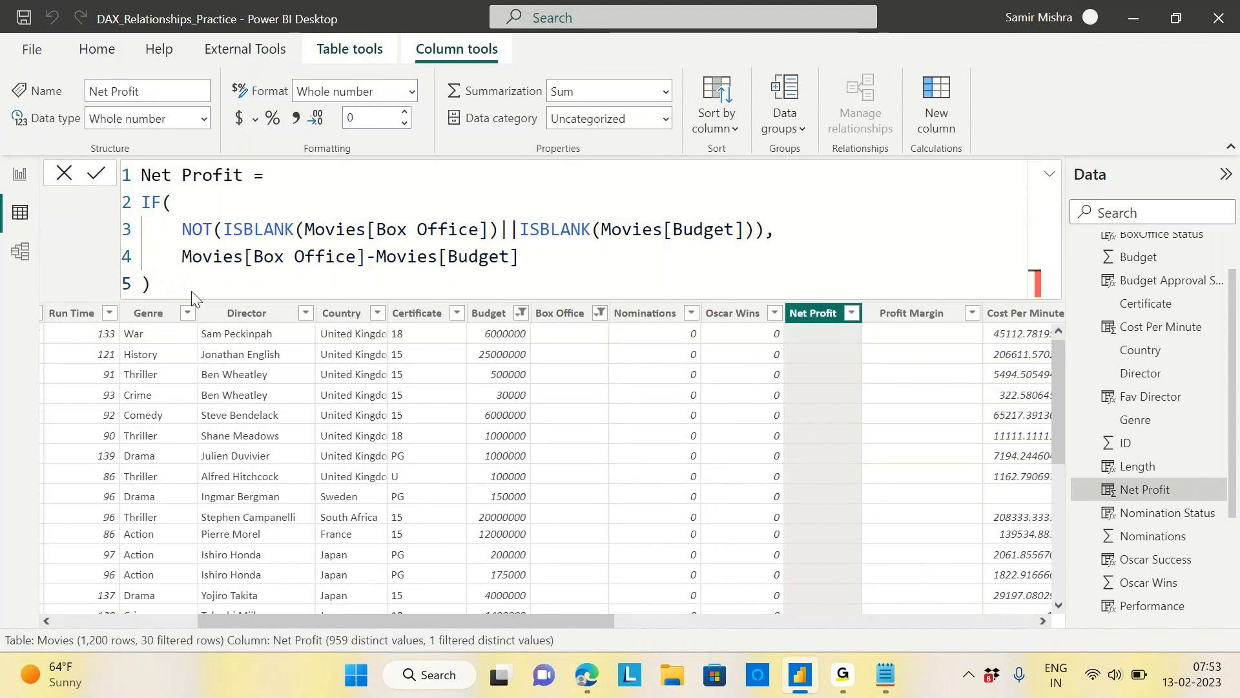
key("Return")
Compare the NOT condition and subtraction in the Net Profit formula with the earlier IF version kept in Notepad.
left_click_drag(220, 233, 767, 233)
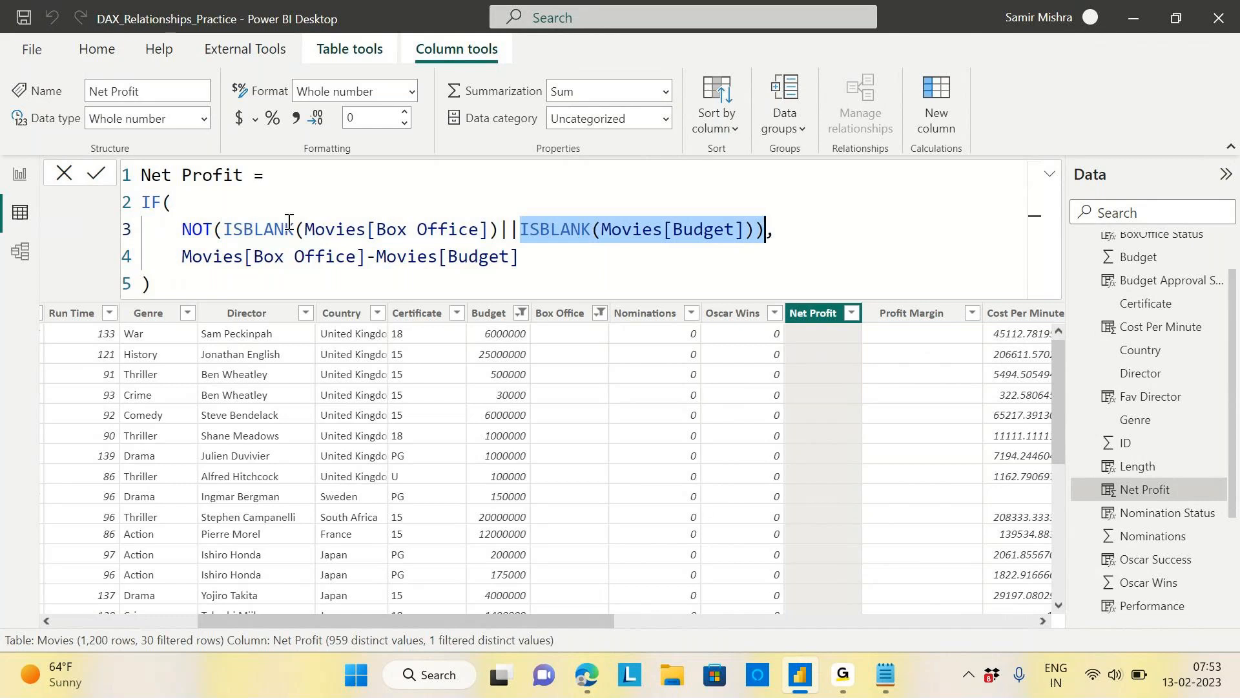
left_click_drag(224, 230, 746, 231)
left_click_drag(184, 256, 522, 254)
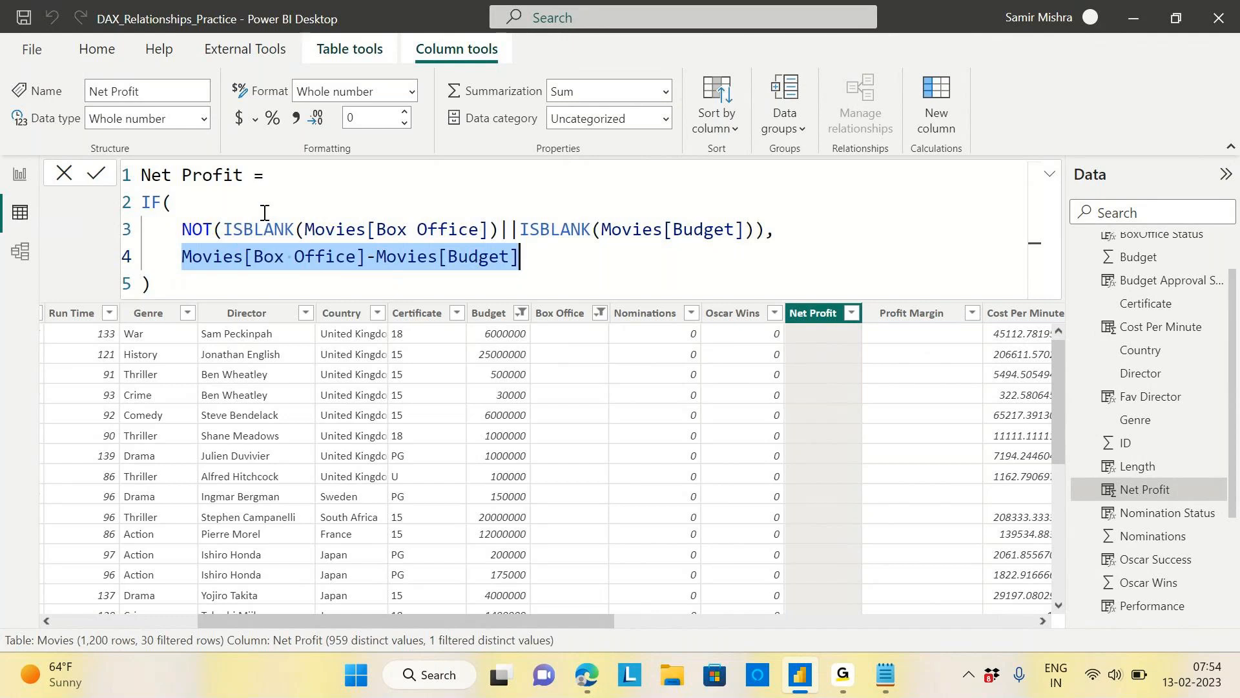
left_click(888, 666)
left_click_drag(49, 371, 456, 370)
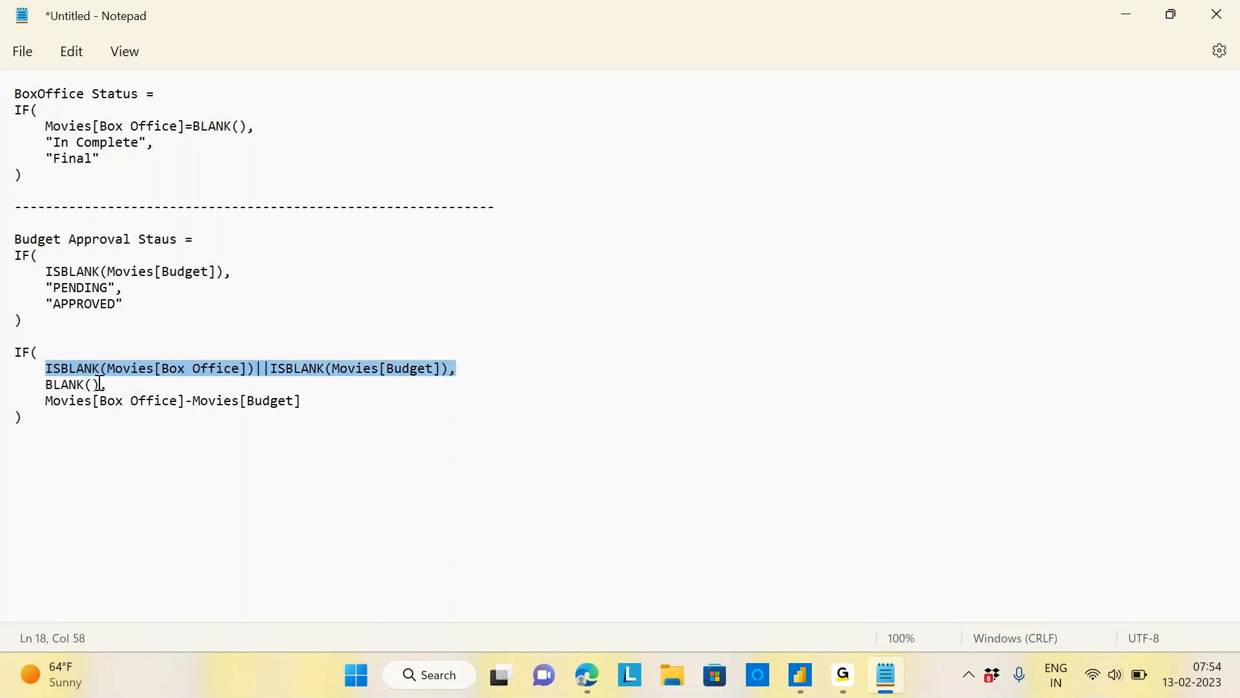
left_click_drag(46, 384, 285, 414)
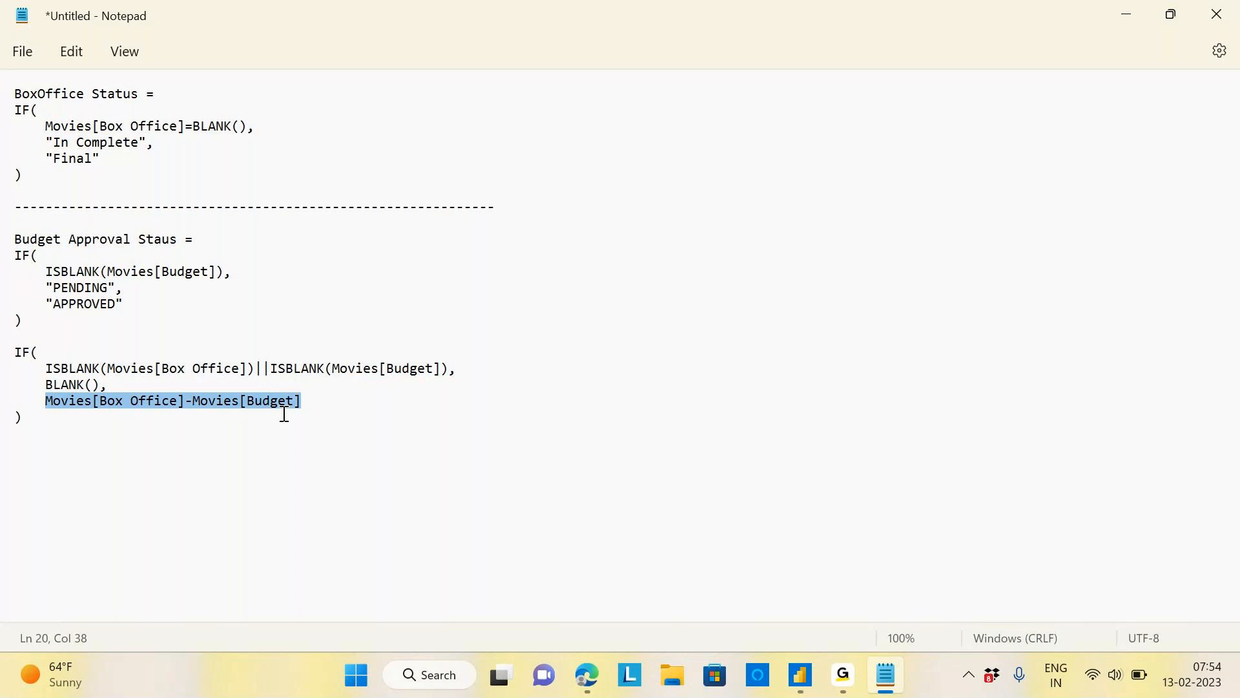
key("alt+Tab")
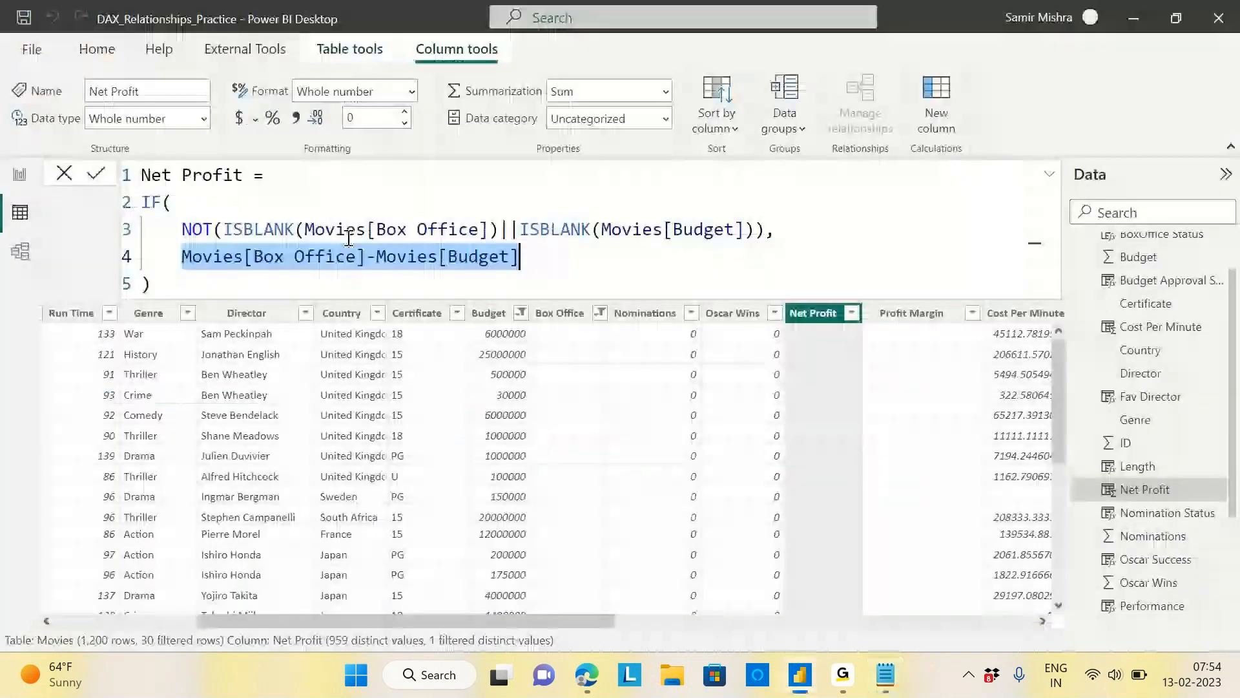
left_click_drag(181, 230, 765, 230)
left_click_drag(178, 256, 540, 260)
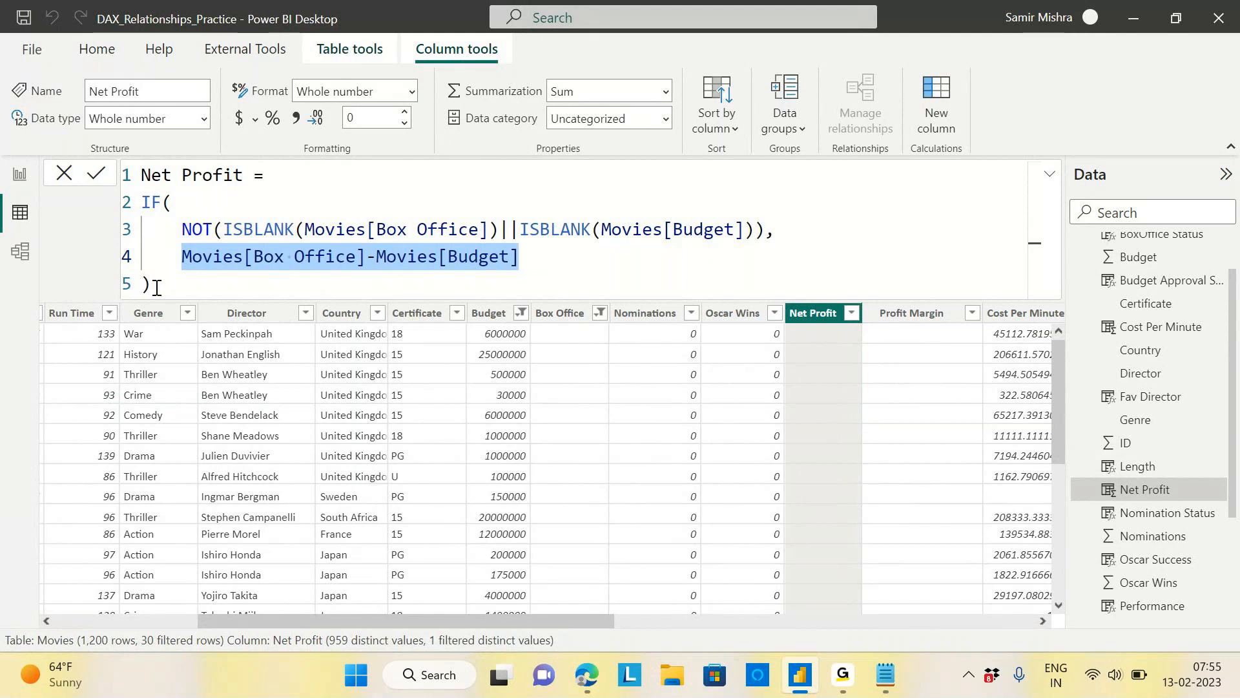
Copy the complete Net Profit formula into Notepad below the earlier IF version, separated by a blank line, and return to Power BI Desktop.
left_click_drag(156, 287, 129, 175)
key("ctrl+c")
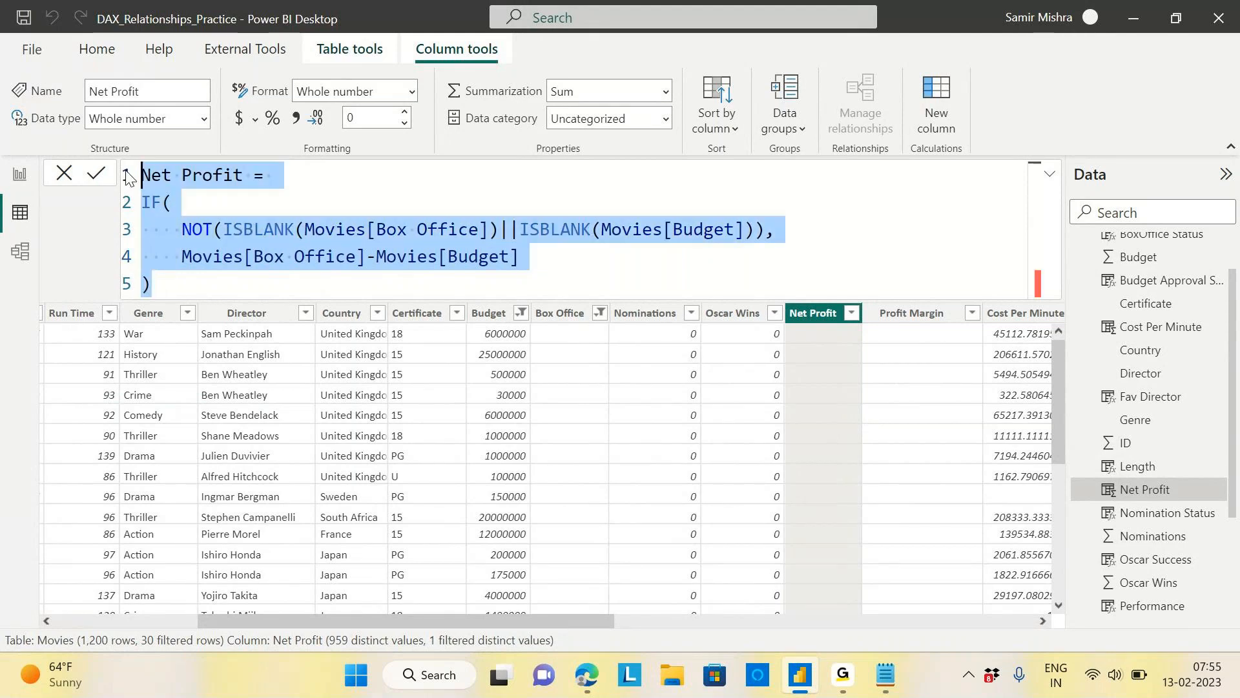
left_click(885, 675)
left_click(42, 418)
key("Return")
key("Return")
key("ctrl+v")
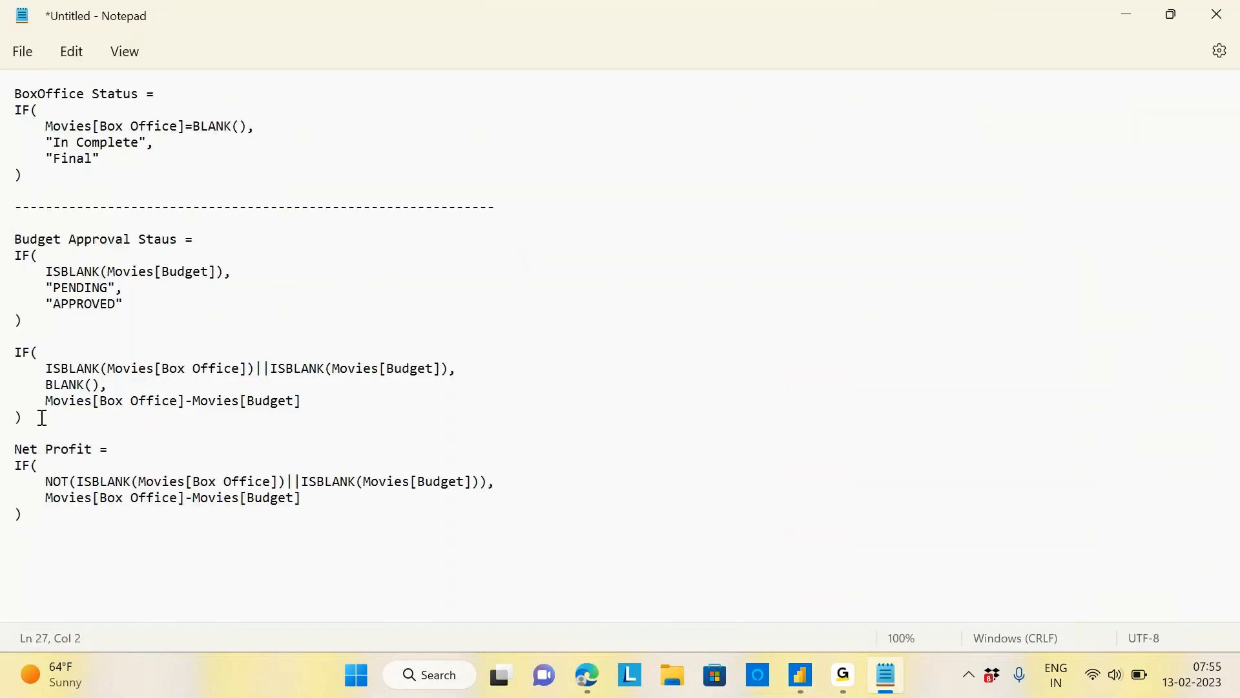
left_click(1129, 15)
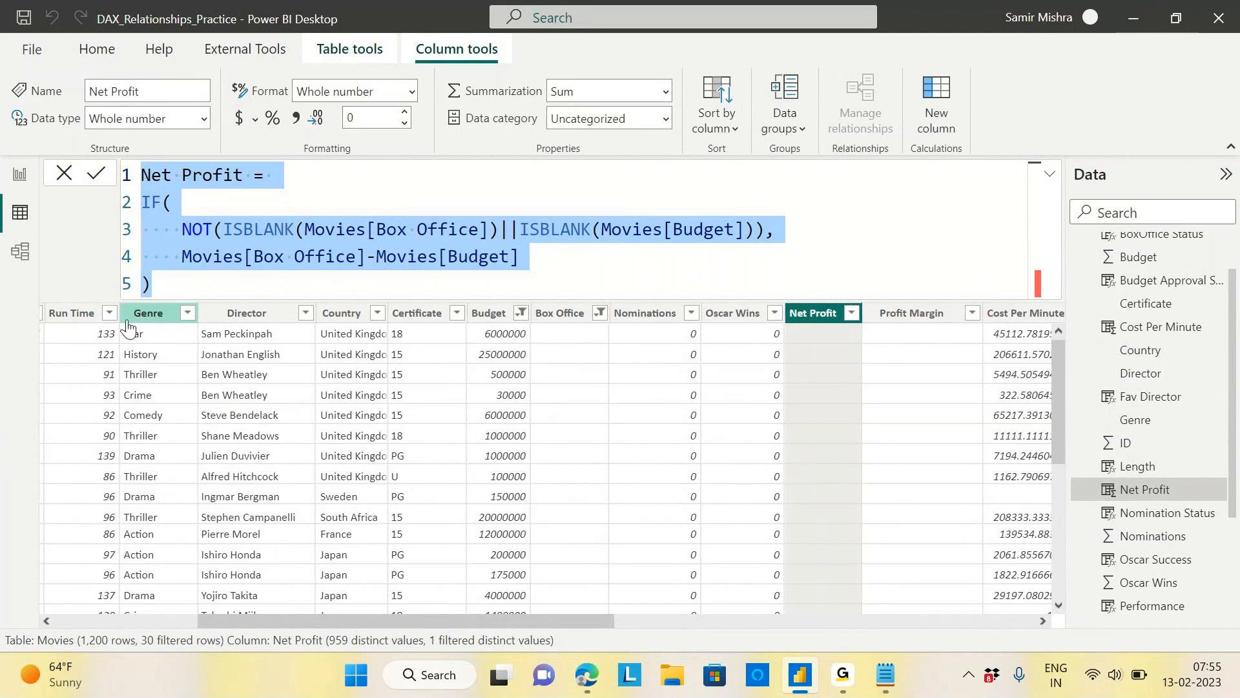
left_click(507, 271)
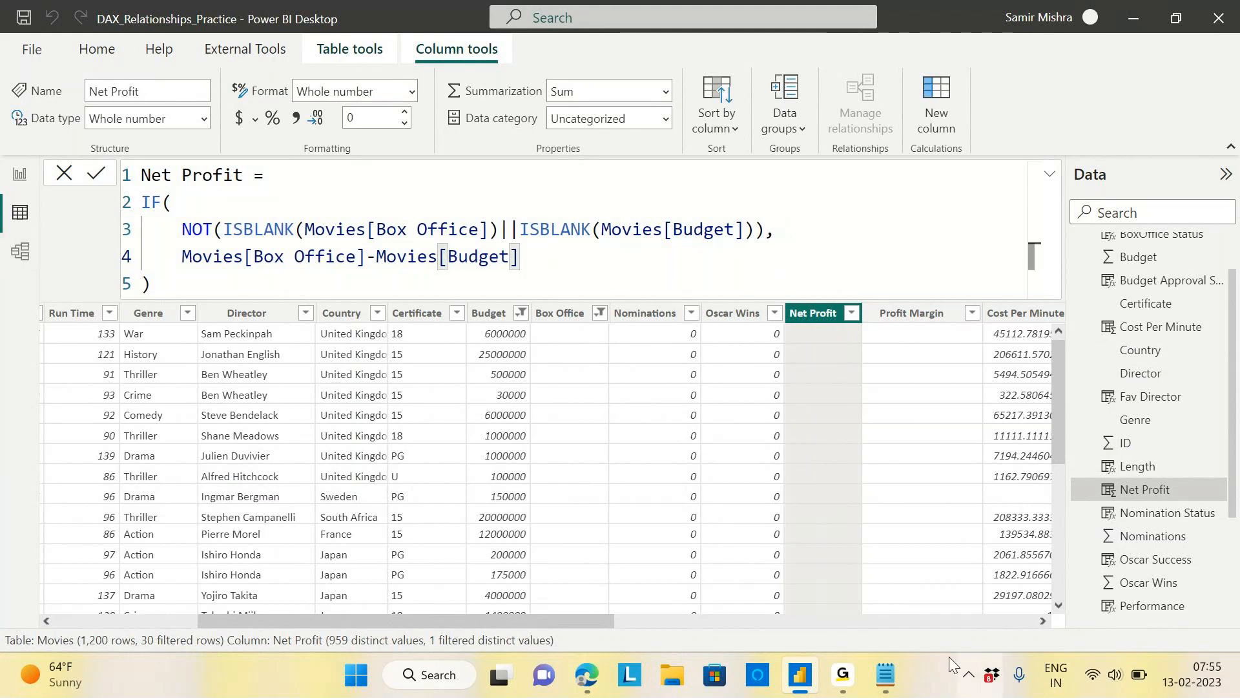
Replace all the text in Notepad with the heading CONCATENATION:- followed by a blank line, and switch back to Power BI Desktop.
left_click(886, 678)
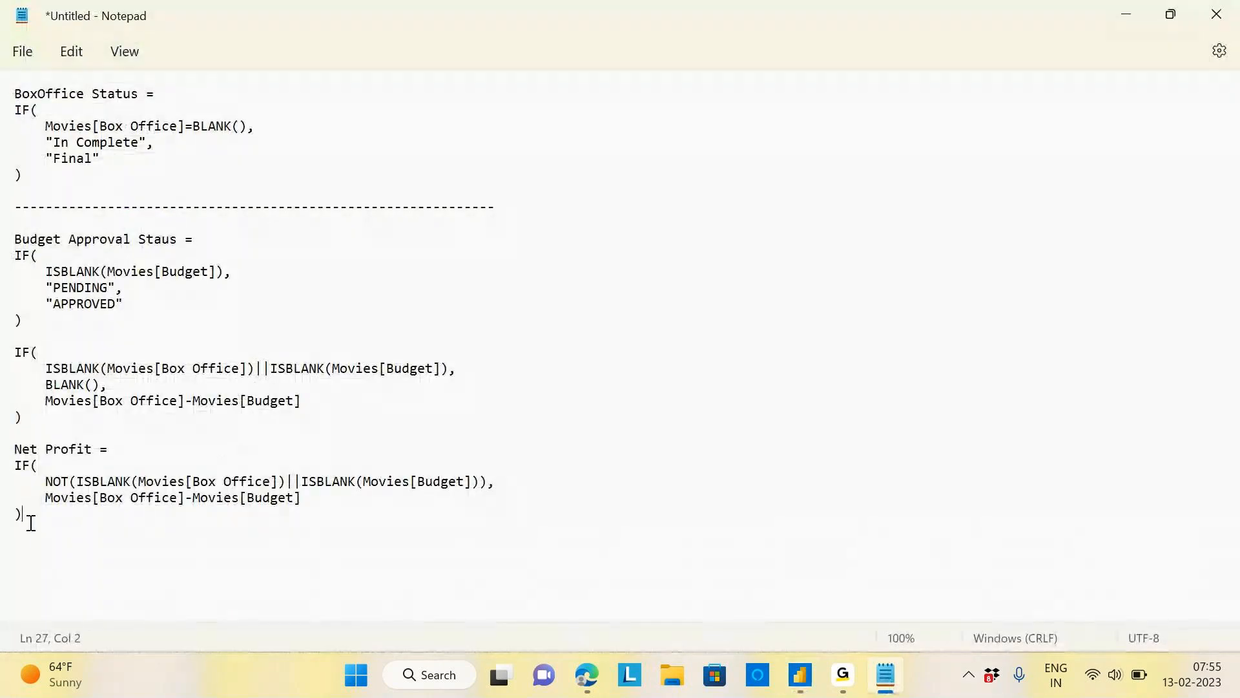
key("ctrl+a")
key("Delete")
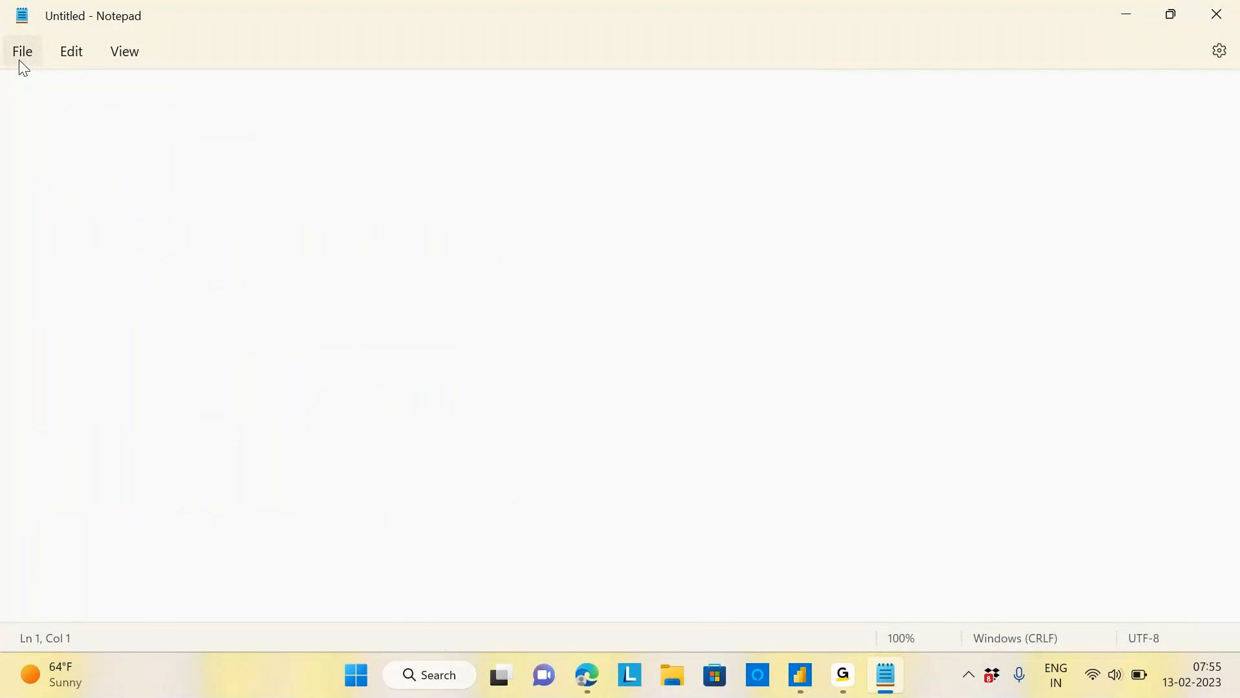
type("CONCATE")
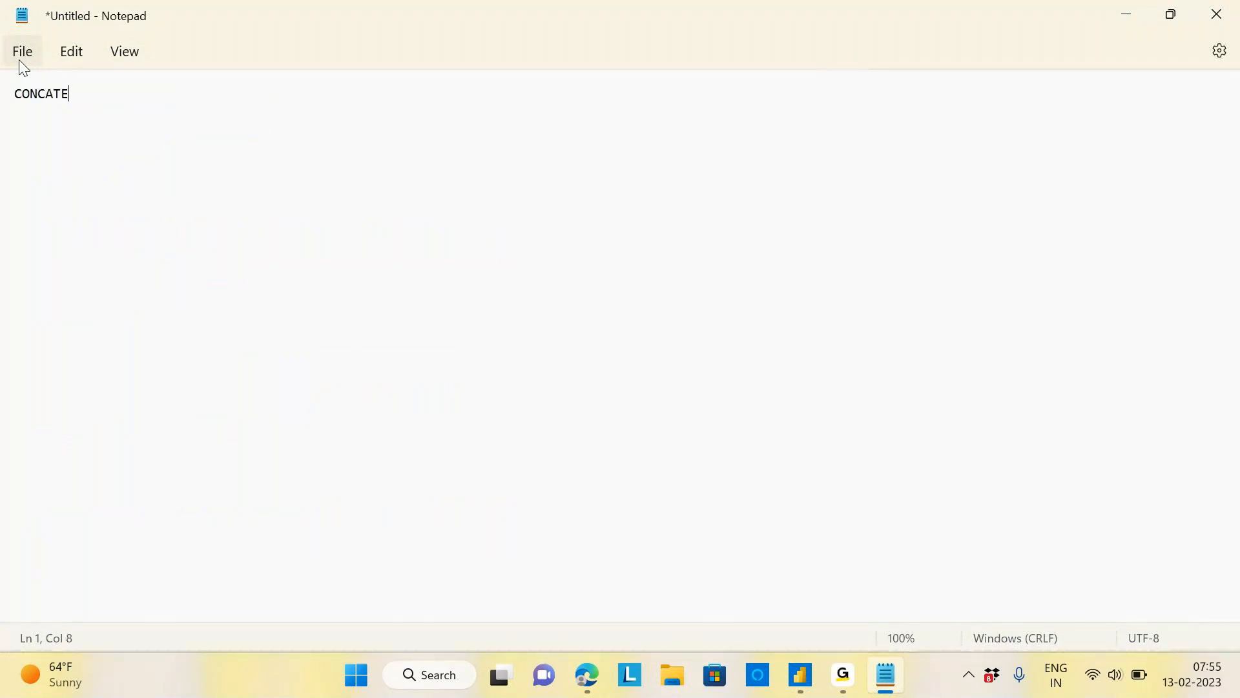
type("NATION:-")
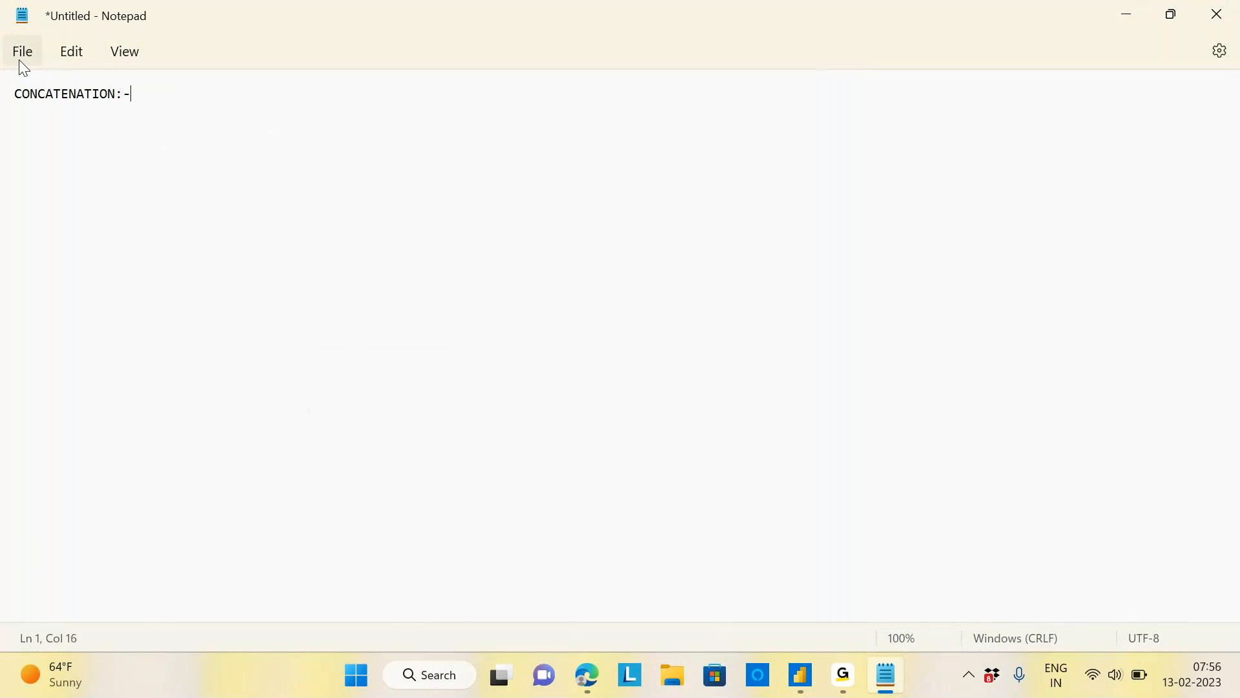
key("Return")
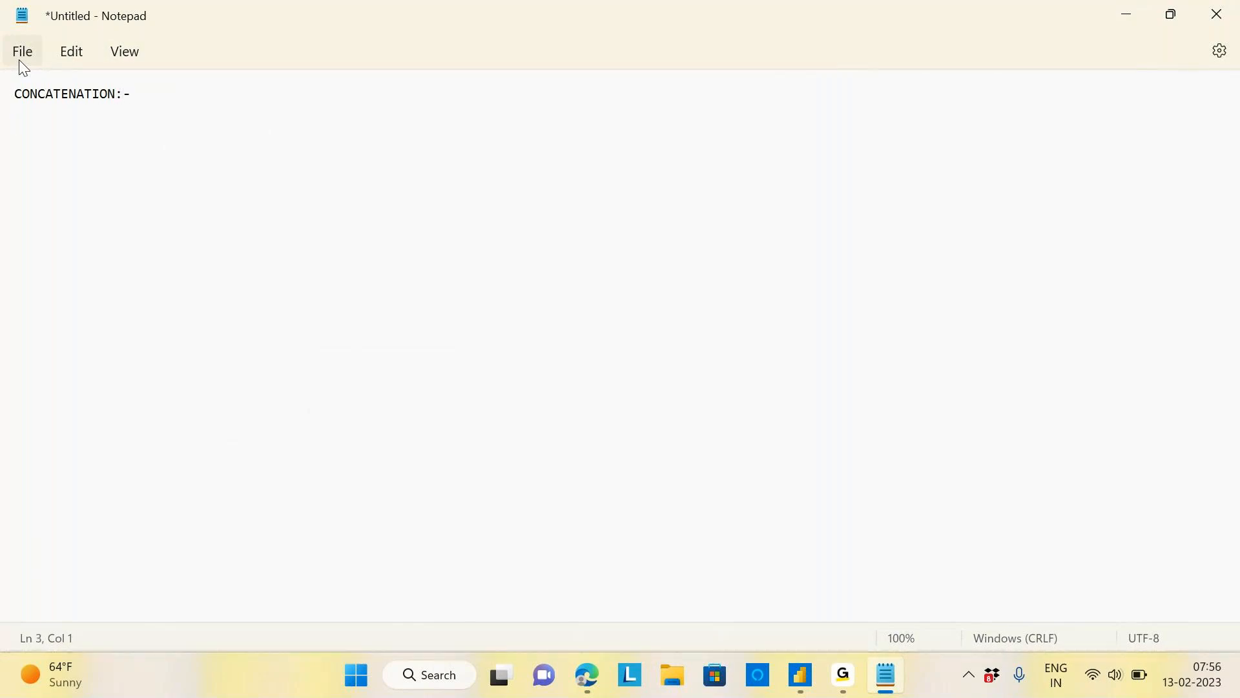
key("alt+Tab")
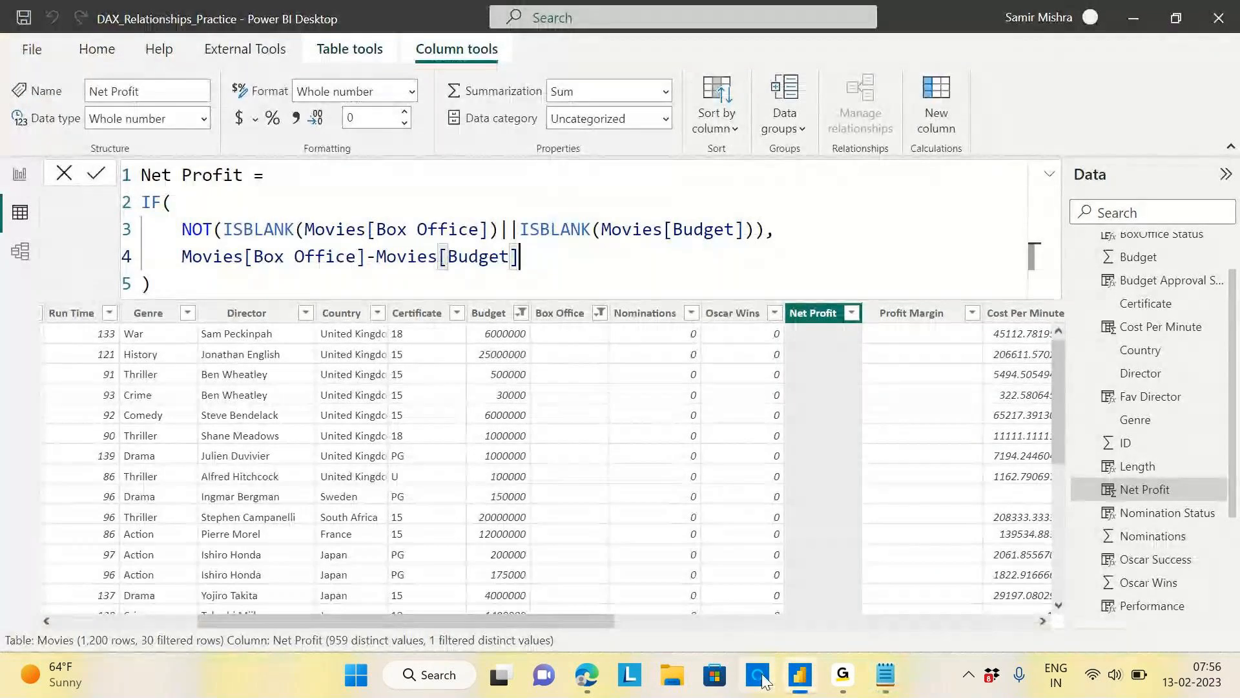
Create a new calculated column in the Movies table named Title Unique and begin its expression on a second line.
left_click_drag(388, 622, 53, 624)
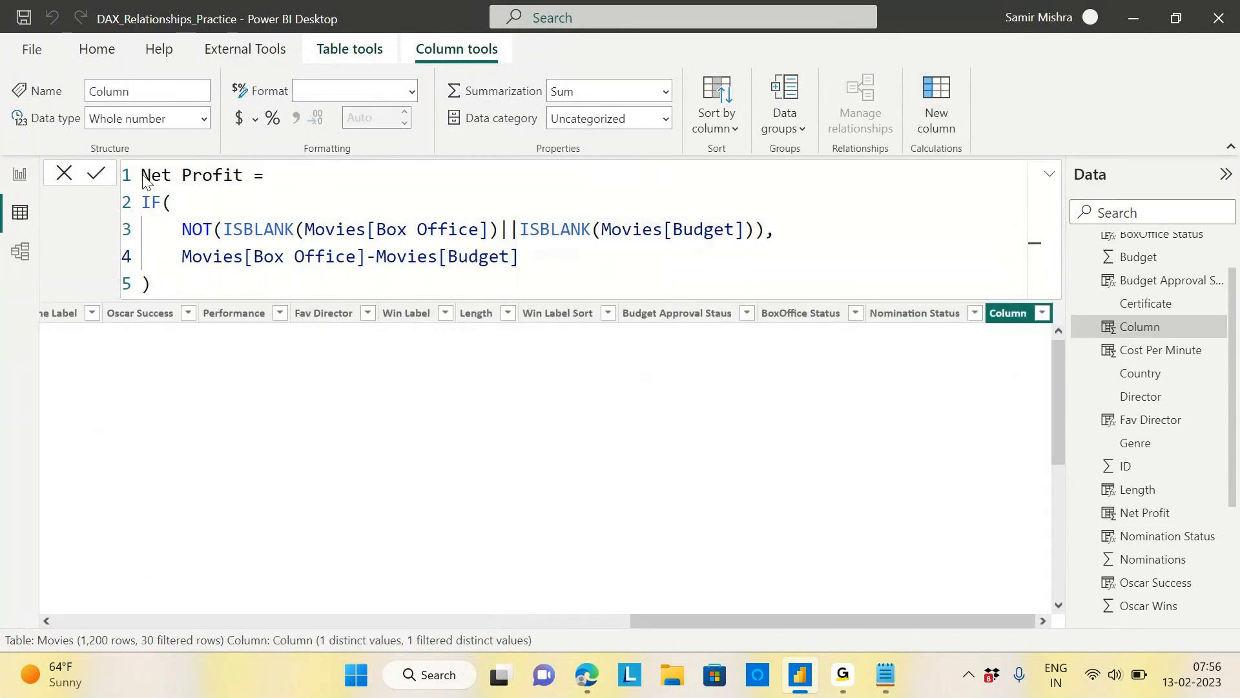
type("T")
key("BackSpace")
type("Titk")
key("BackSpace")
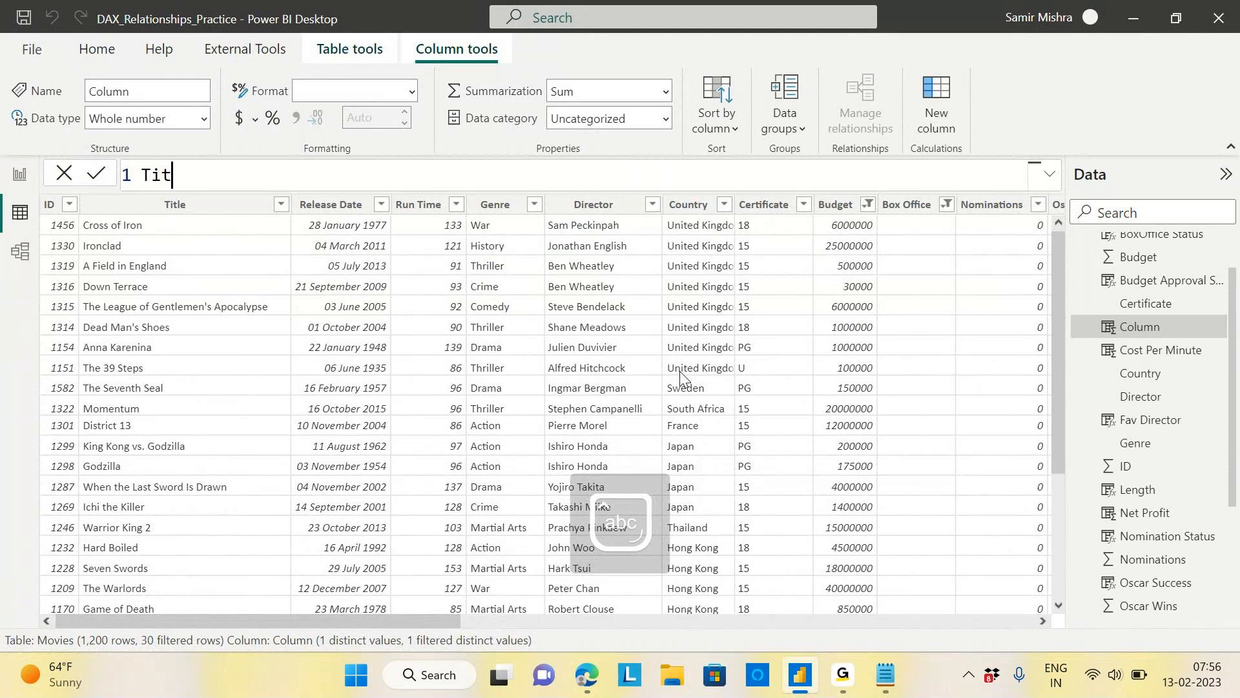
type("le Uniqu")
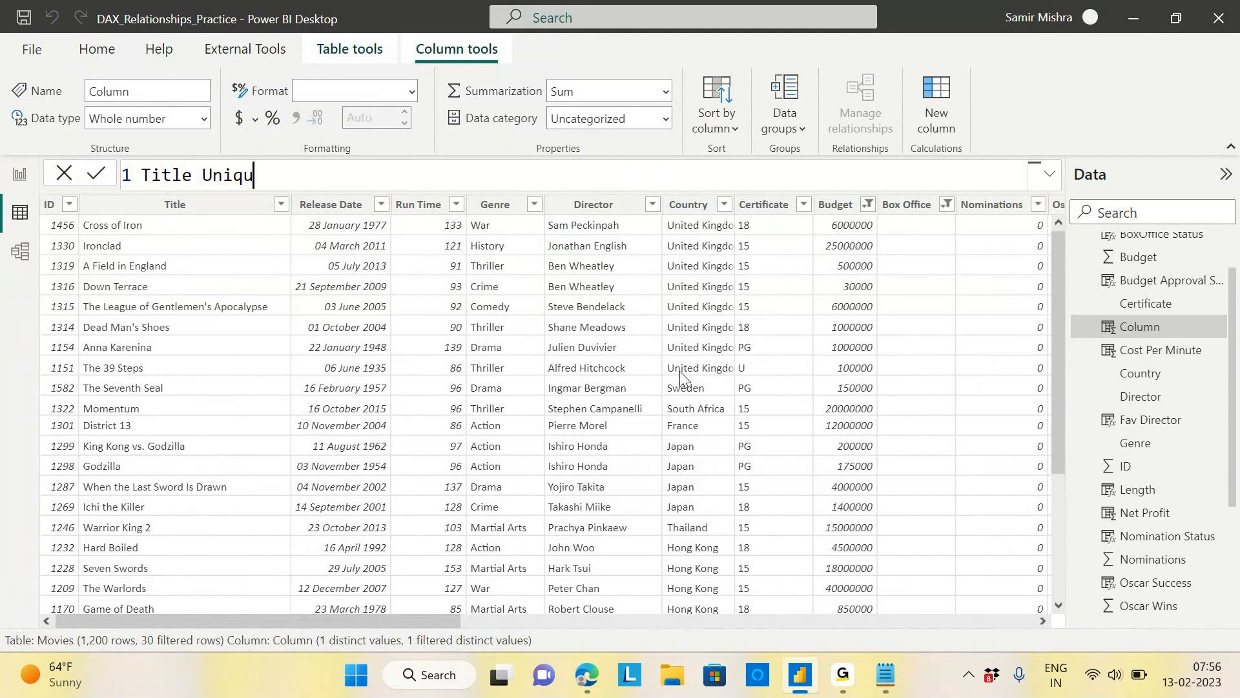
type("e")
type("=")
key("shift+Return")
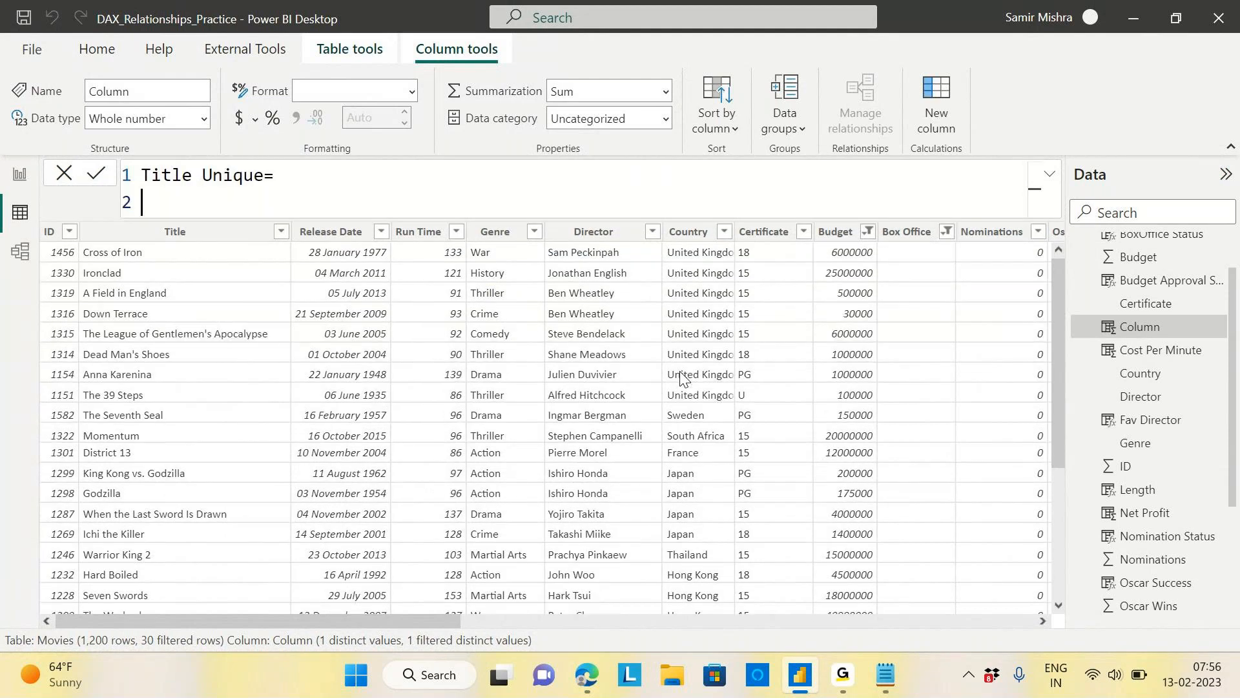
type("ti")
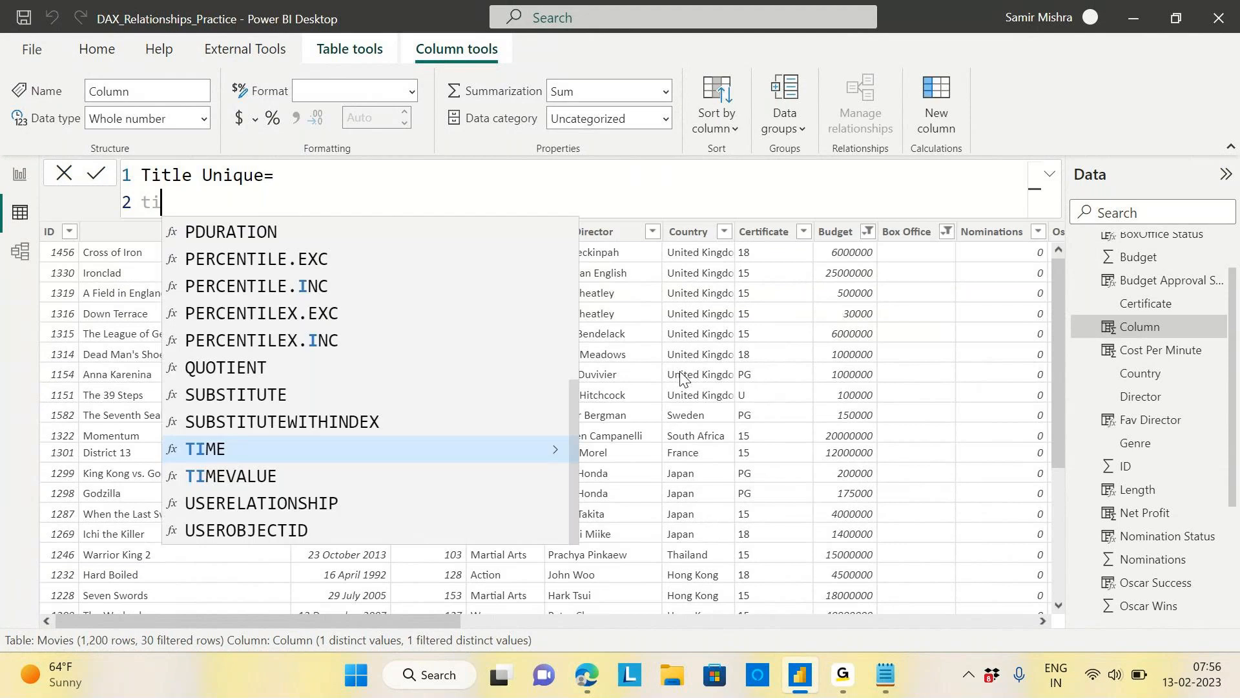
type("t")
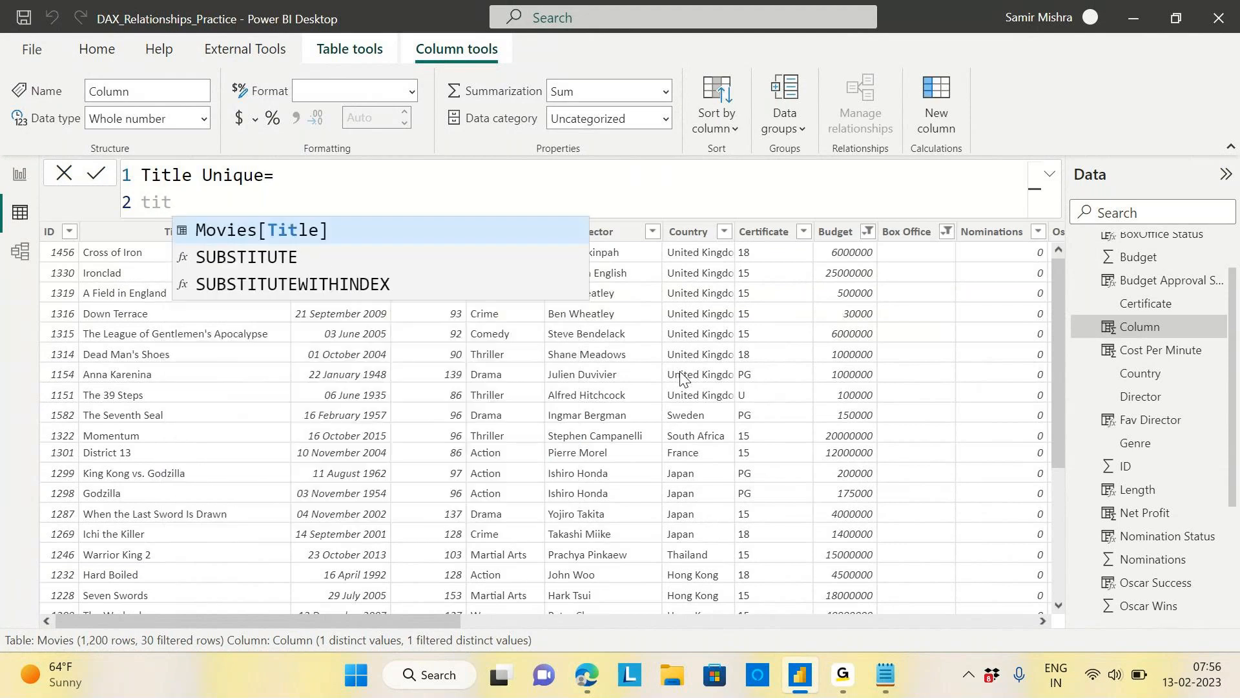
left_click(268, 241)
left_click_drag(142, 198, 308, 196)
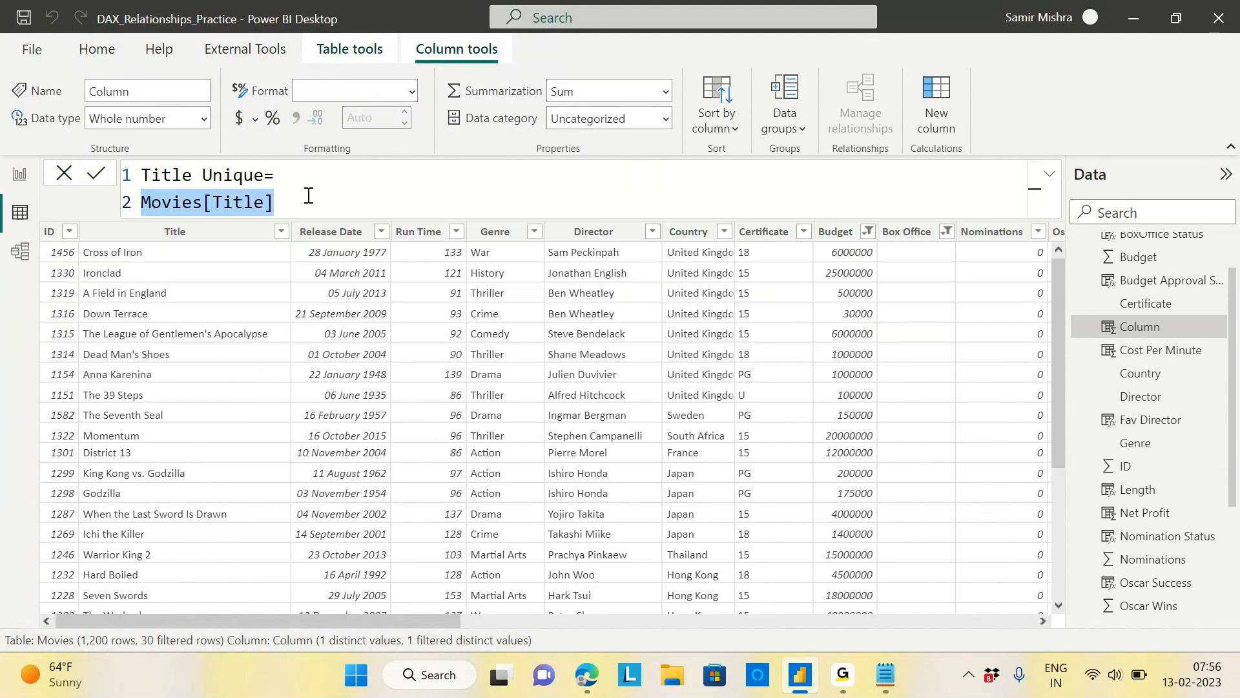
key("ctrl+x")
Define Title Unique as CONCATENATE(Movies[Title],Movies[ID]) and commit the formula.
type("conca")
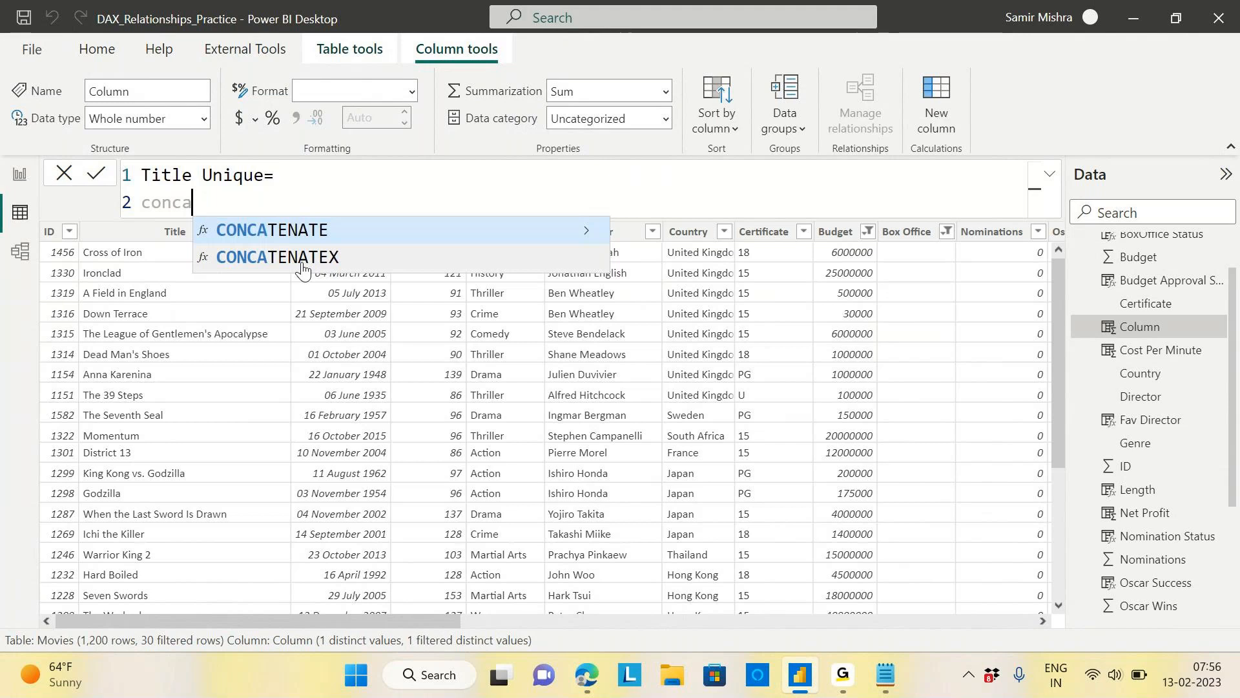
left_click(287, 231)
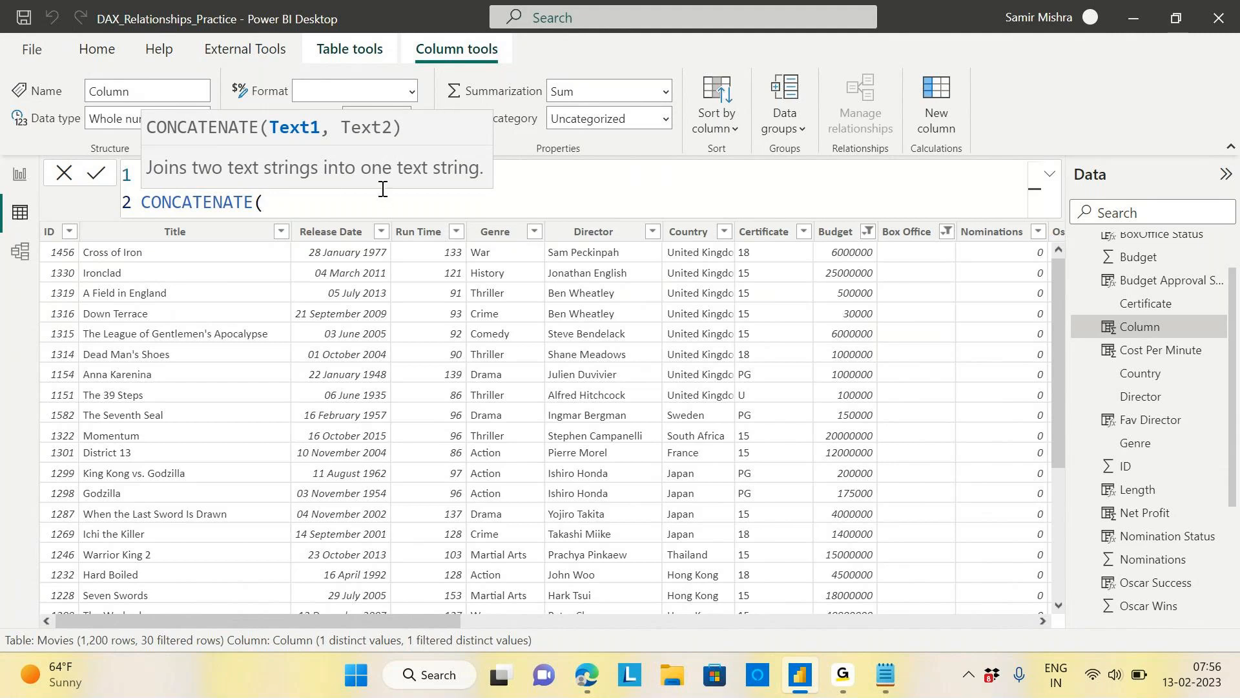
type("t")
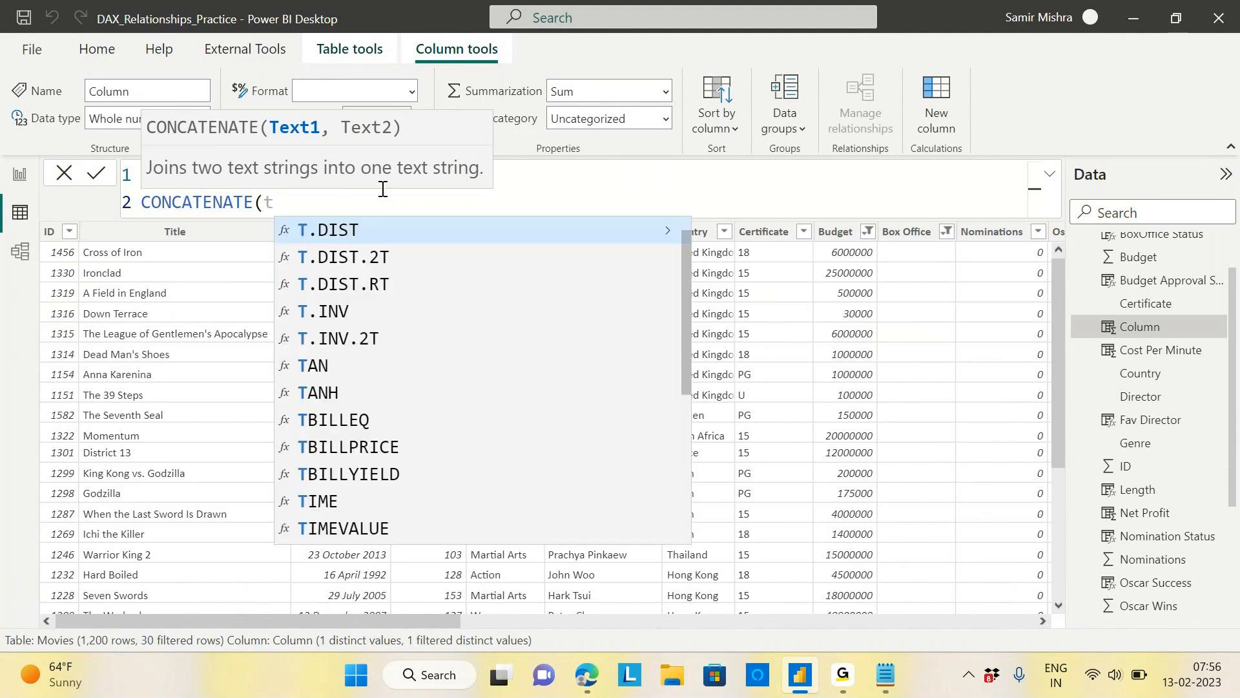
type("it")
left_click(440, 219)
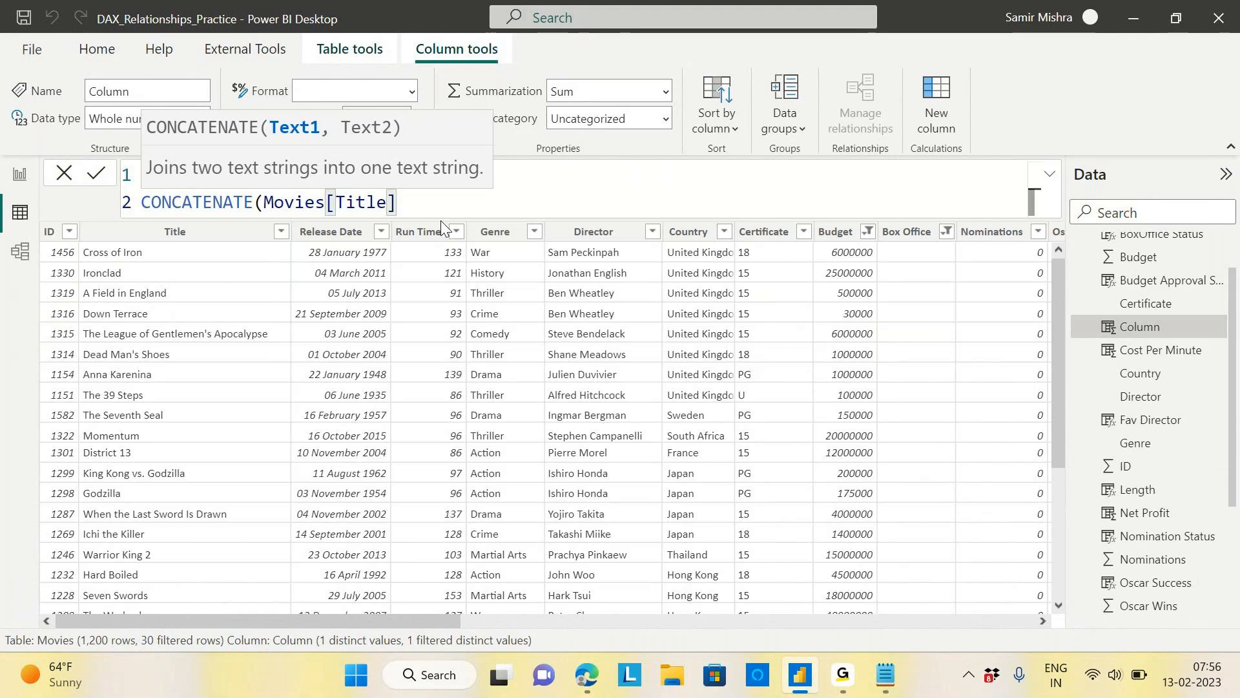
type(",id")
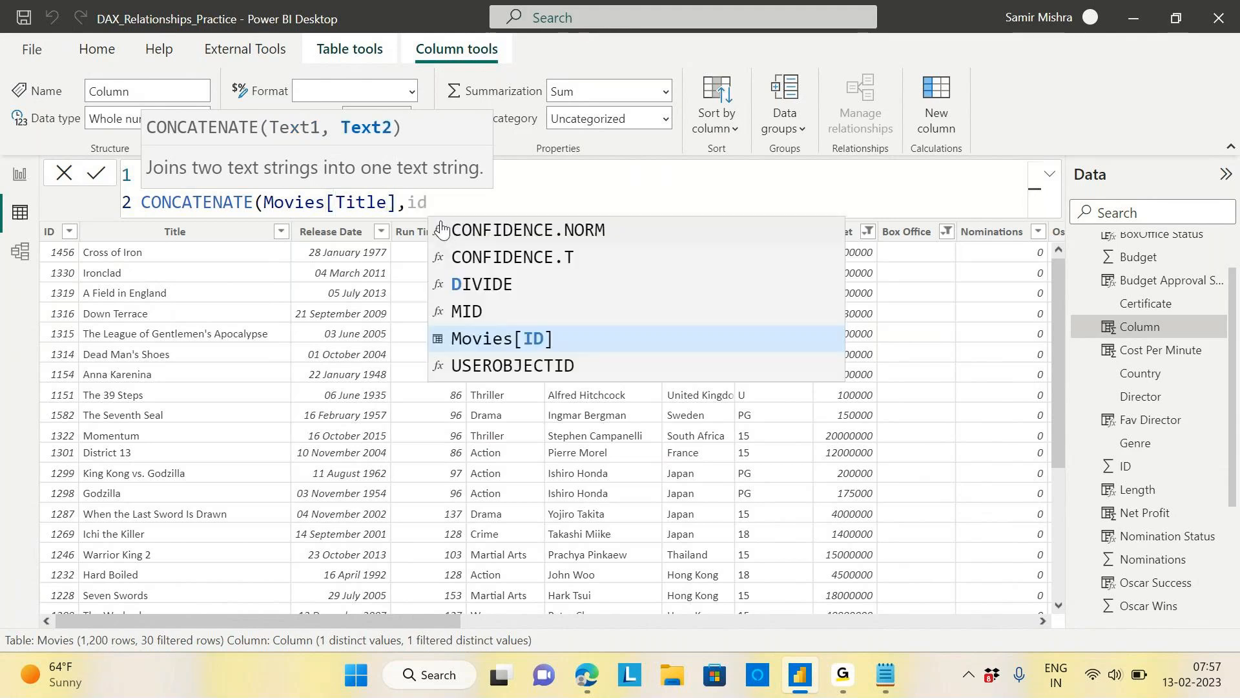
left_click(509, 337)
type(")")
key("Return")
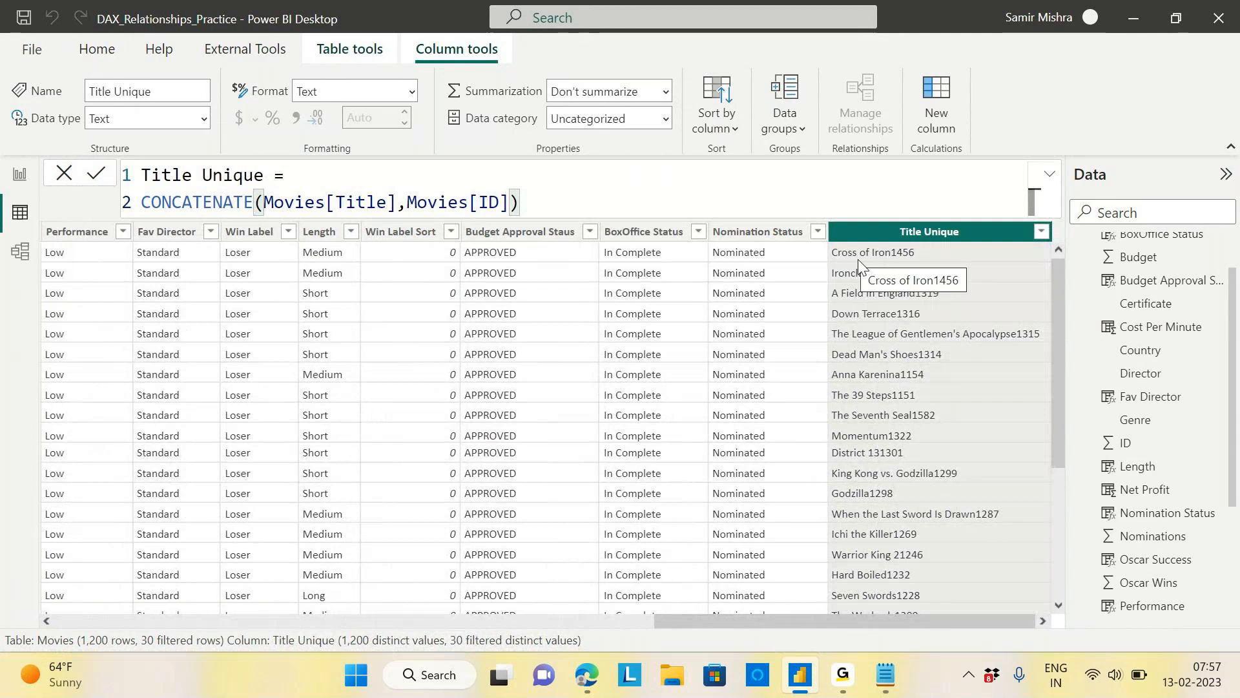
Compare the Title Unique values with the ID and Title columns and review the two arguments of the CONCATENATE formula.
left_click_drag(748, 621, 149, 636)
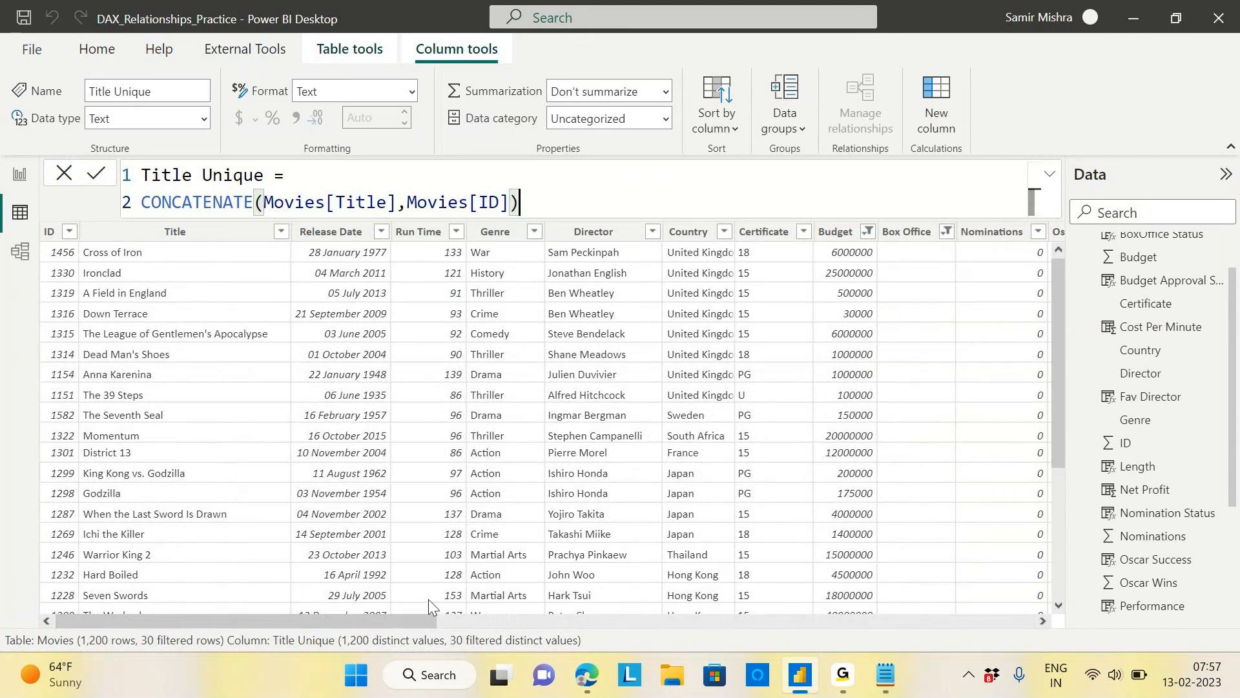
left_click(772, 610)
left_click_drag(355, 620, 956, 620)
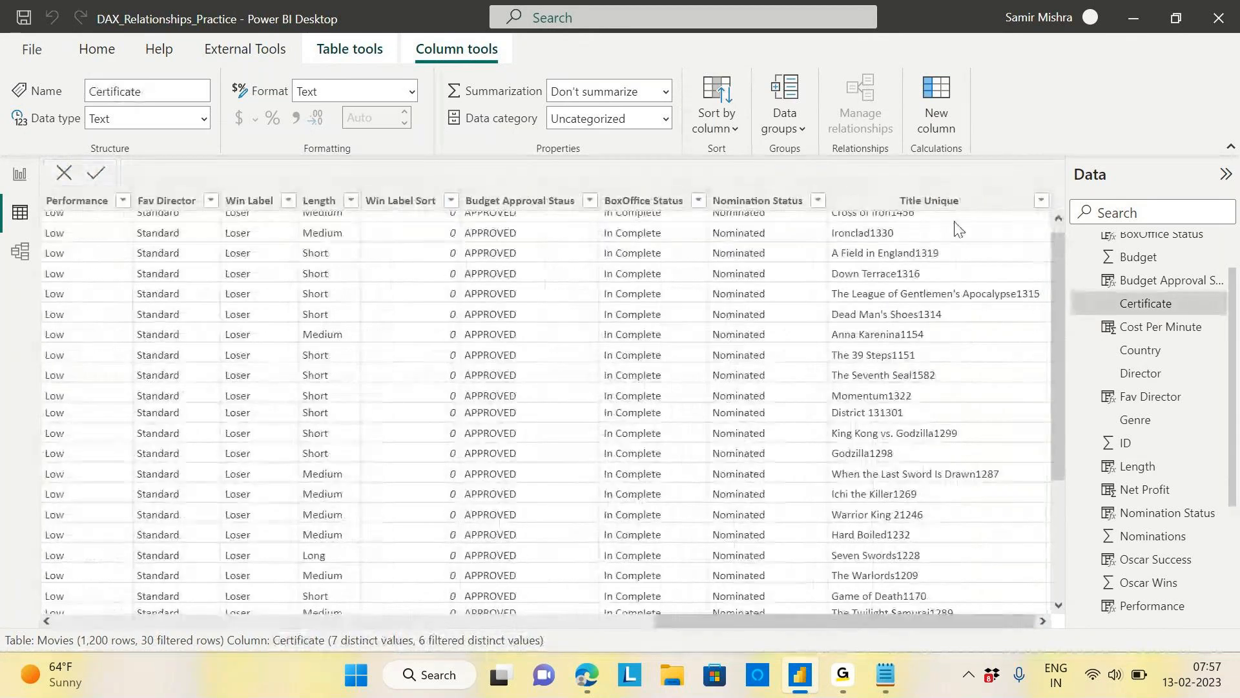
left_click(904, 200)
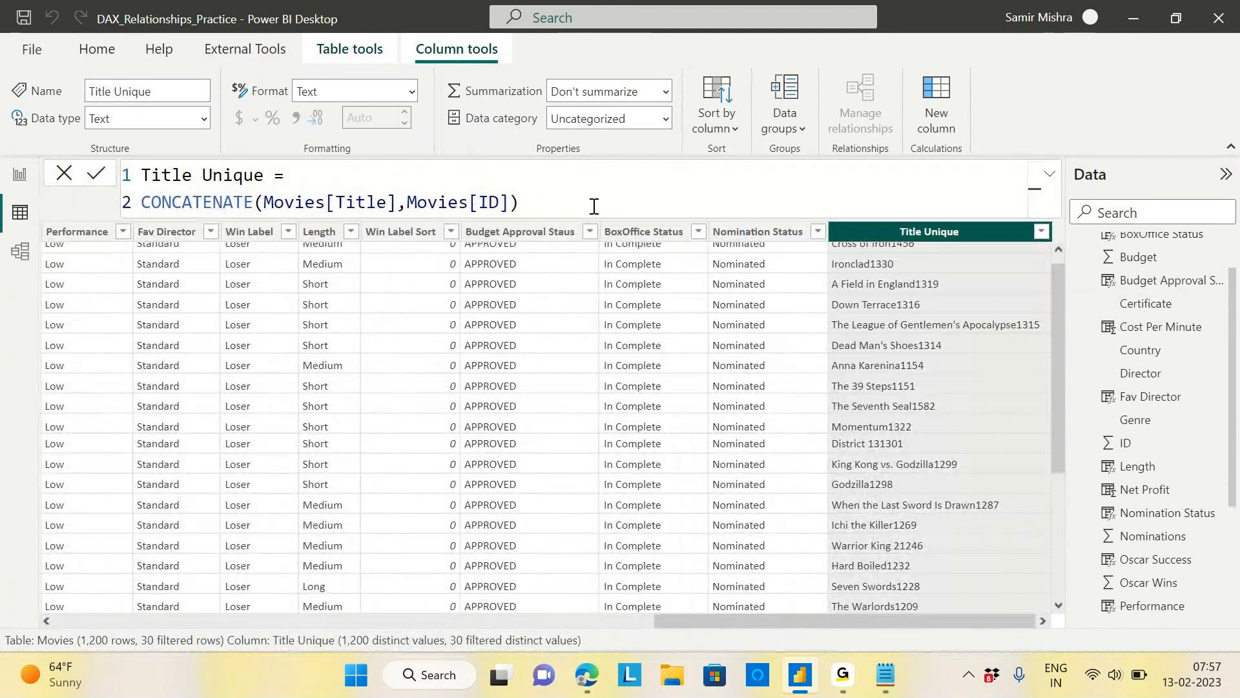
scroll(524, 170, "up", 1)
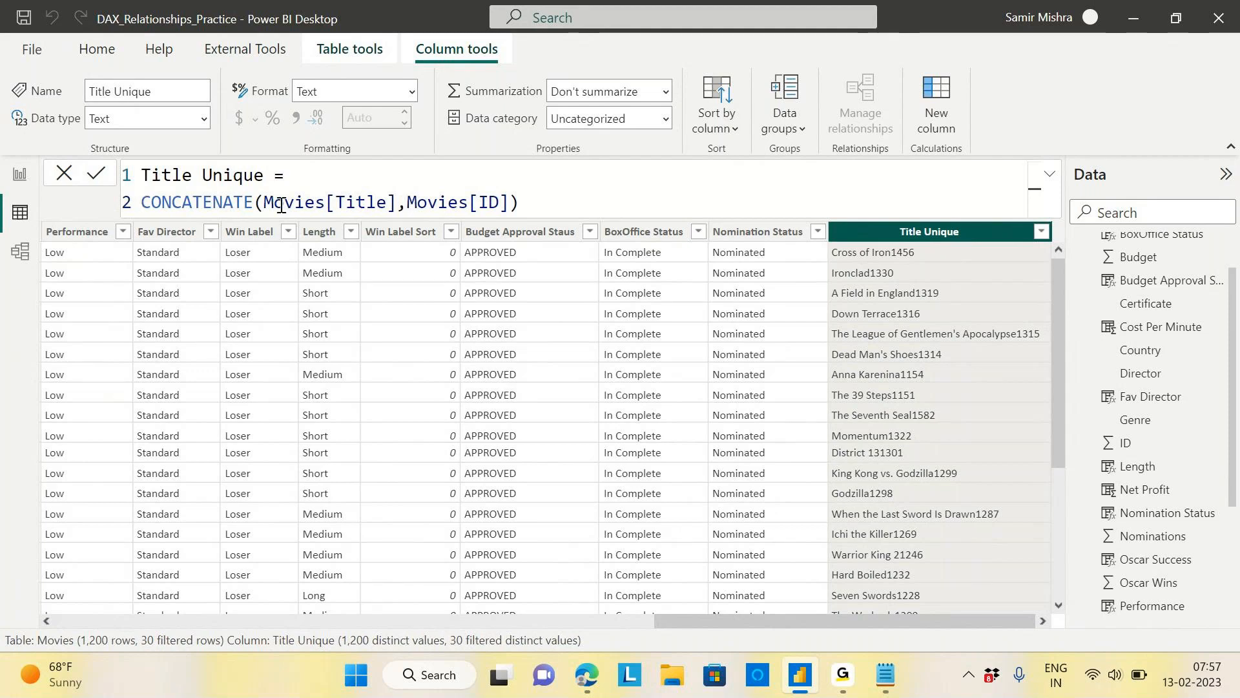
left_click_drag(263, 203, 517, 204)
left_click(400, 203)
type(",")
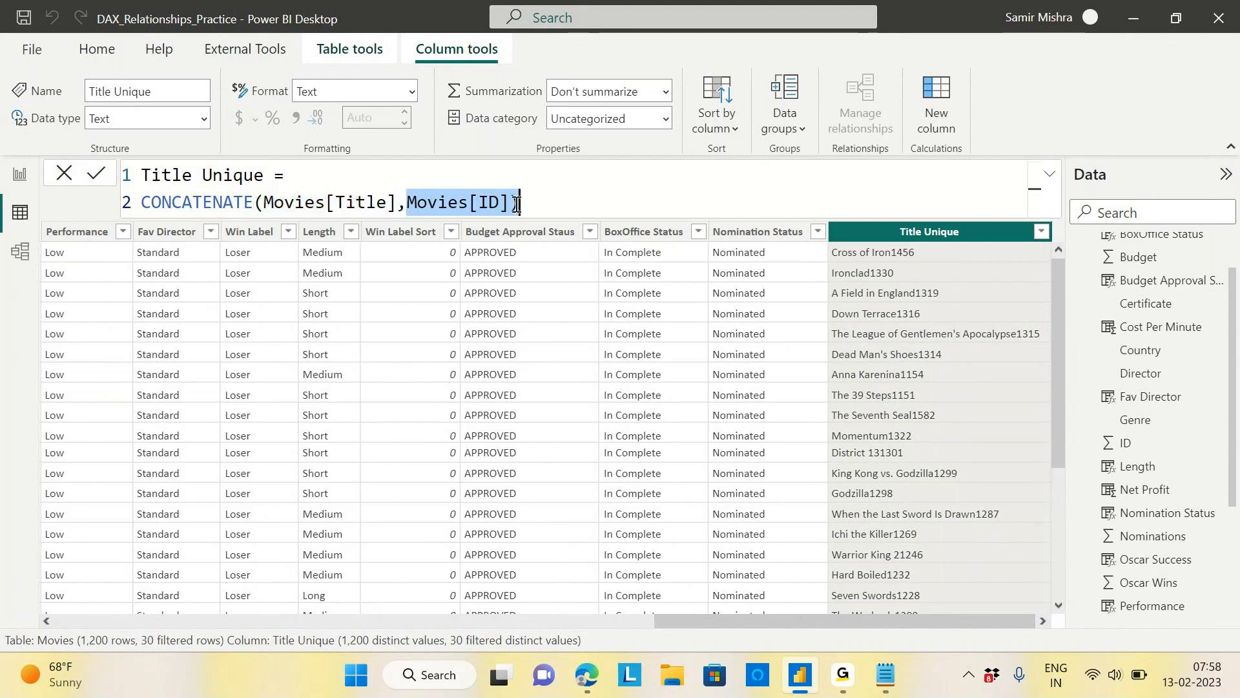
left_click(316, 202)
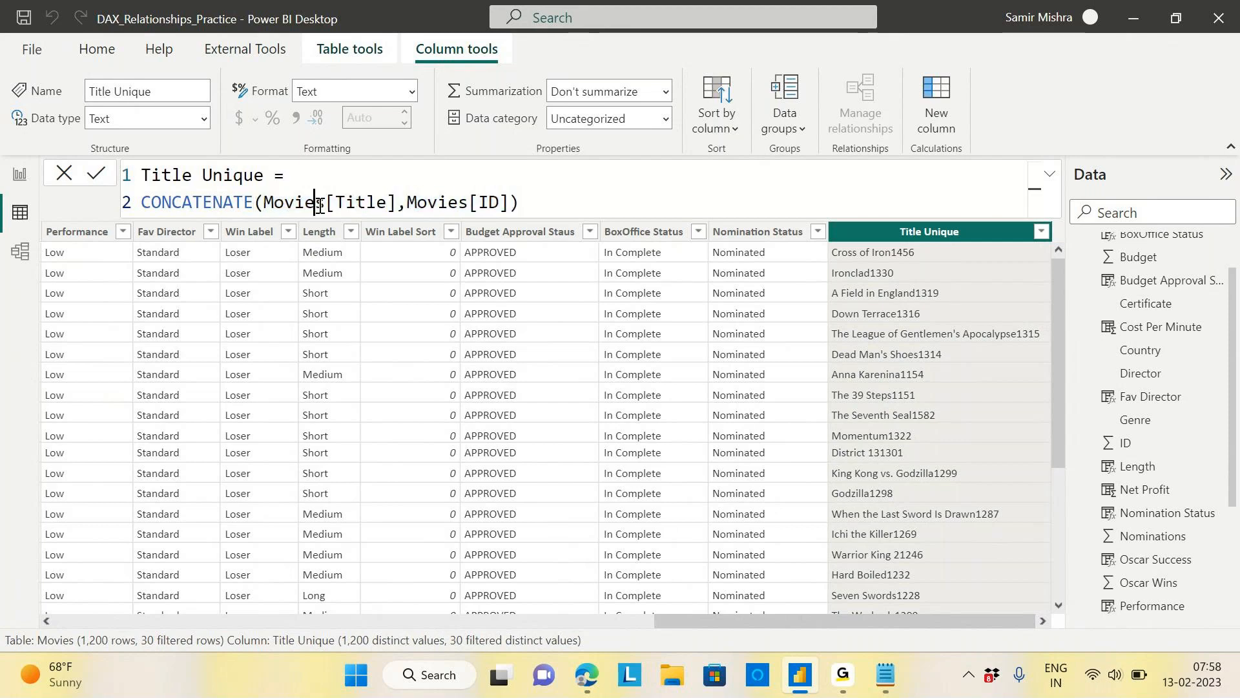
left_click(432, 202)
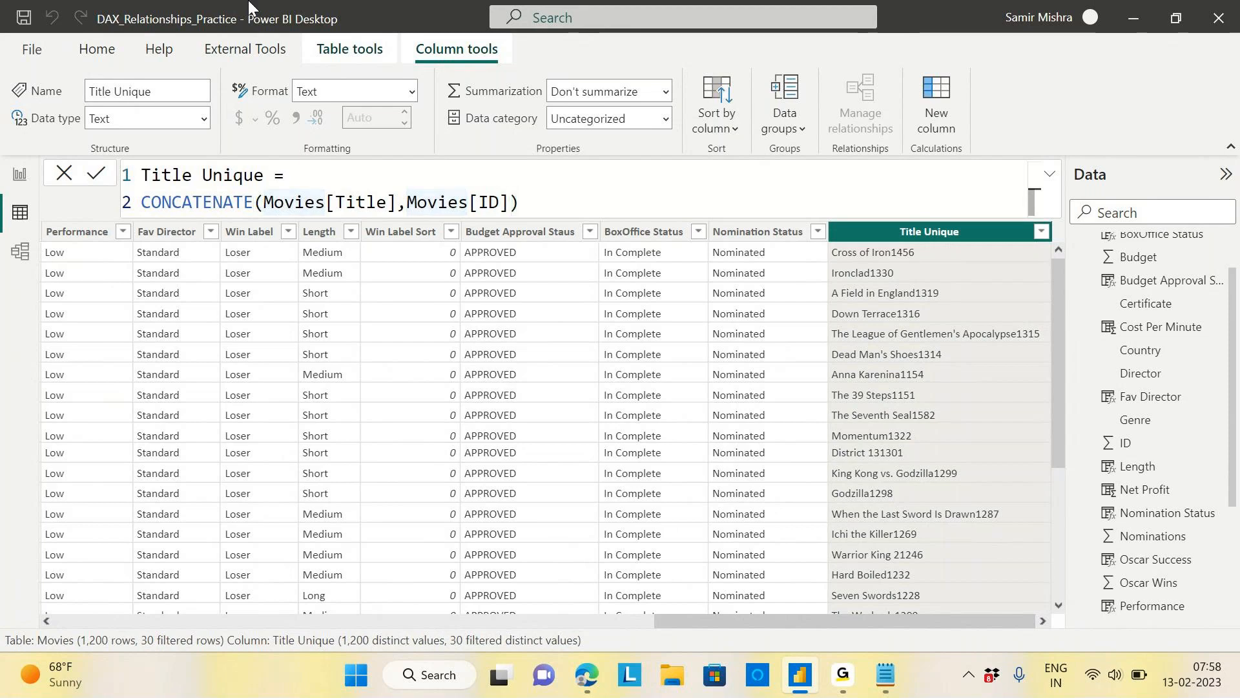
Comment out the CONCATENATE line in the Title Unique formula with //.
left_click(148, 202)
left_click_drag(141, 202, 531, 204)
left_click(532, 203)
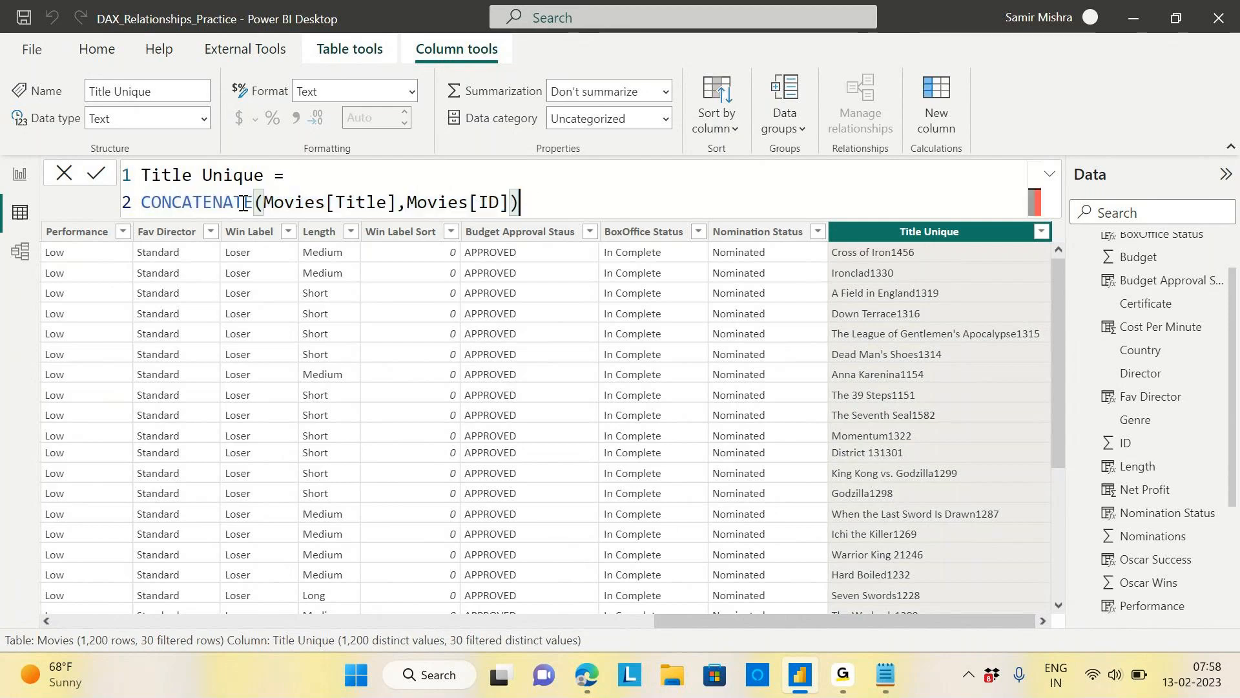
left_click(145, 205)
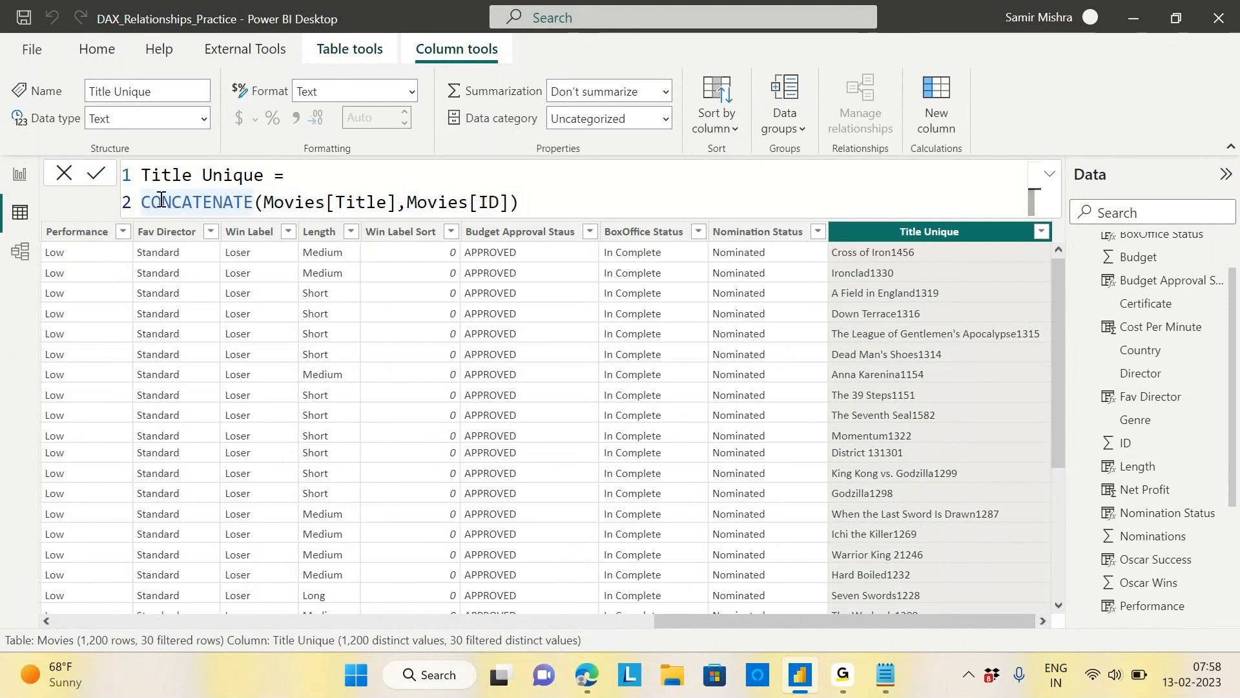
type("//")
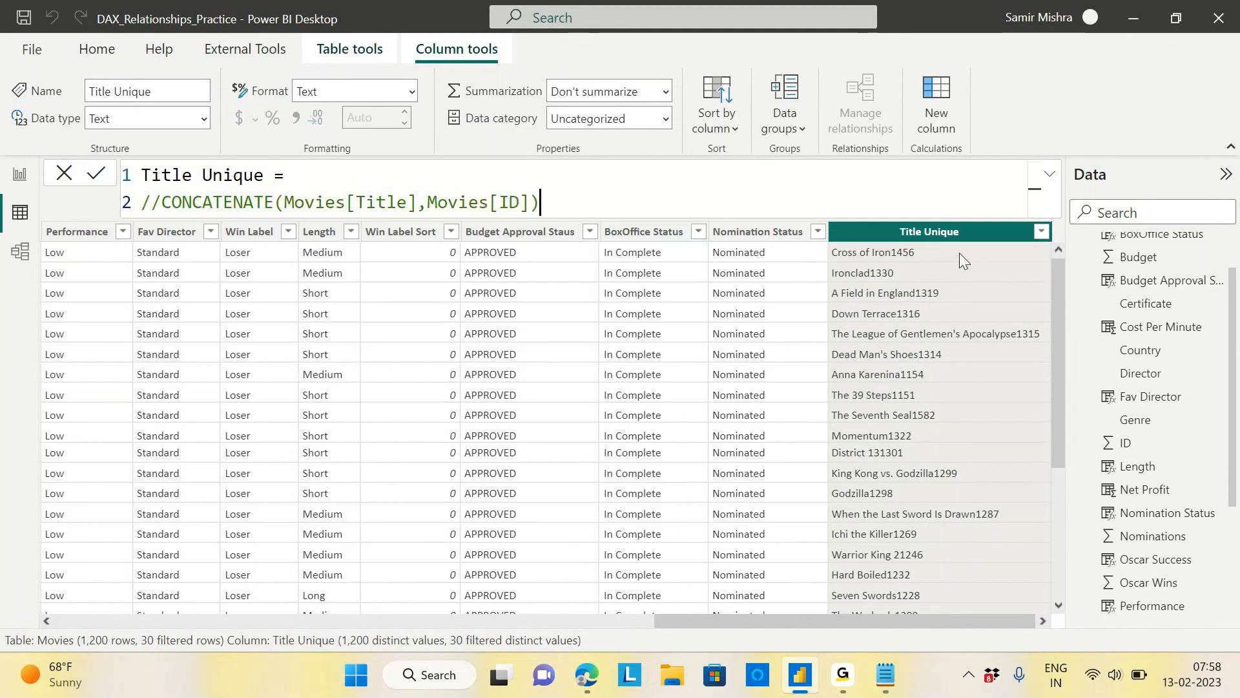
Start a COMBINEVALUES function on a new line below the commented line, with a single space " " as its delimiter.
key("shift+Return")
type("C")
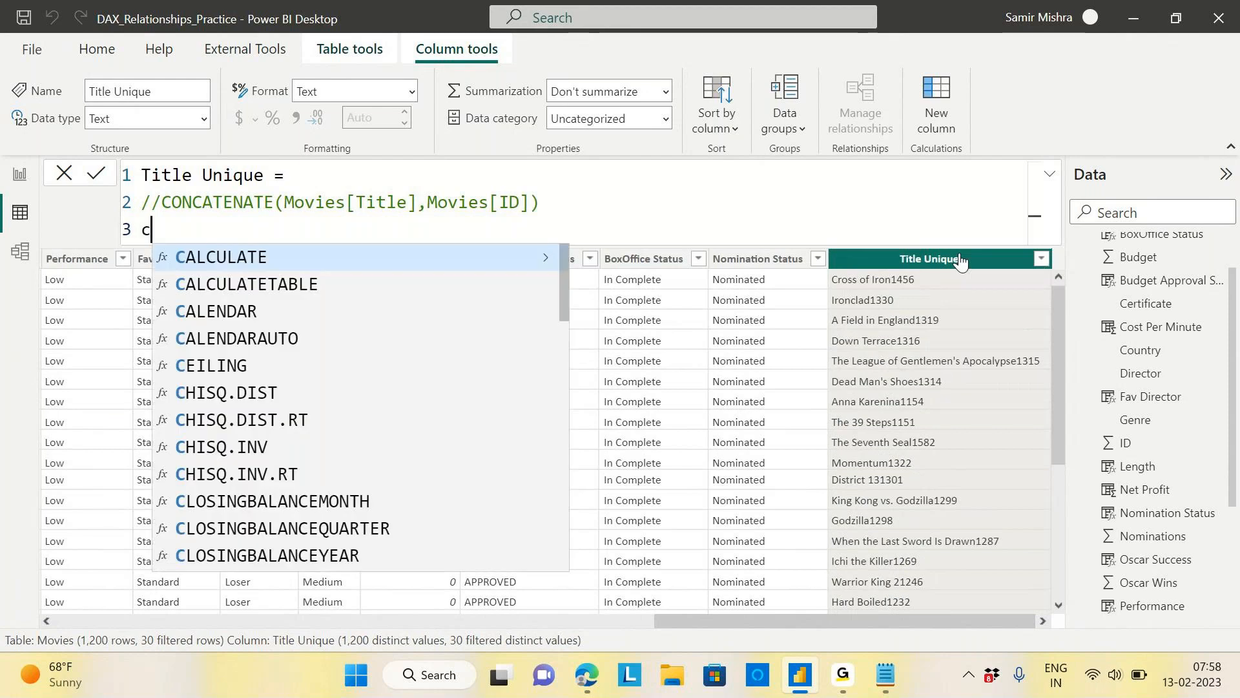
type("om")
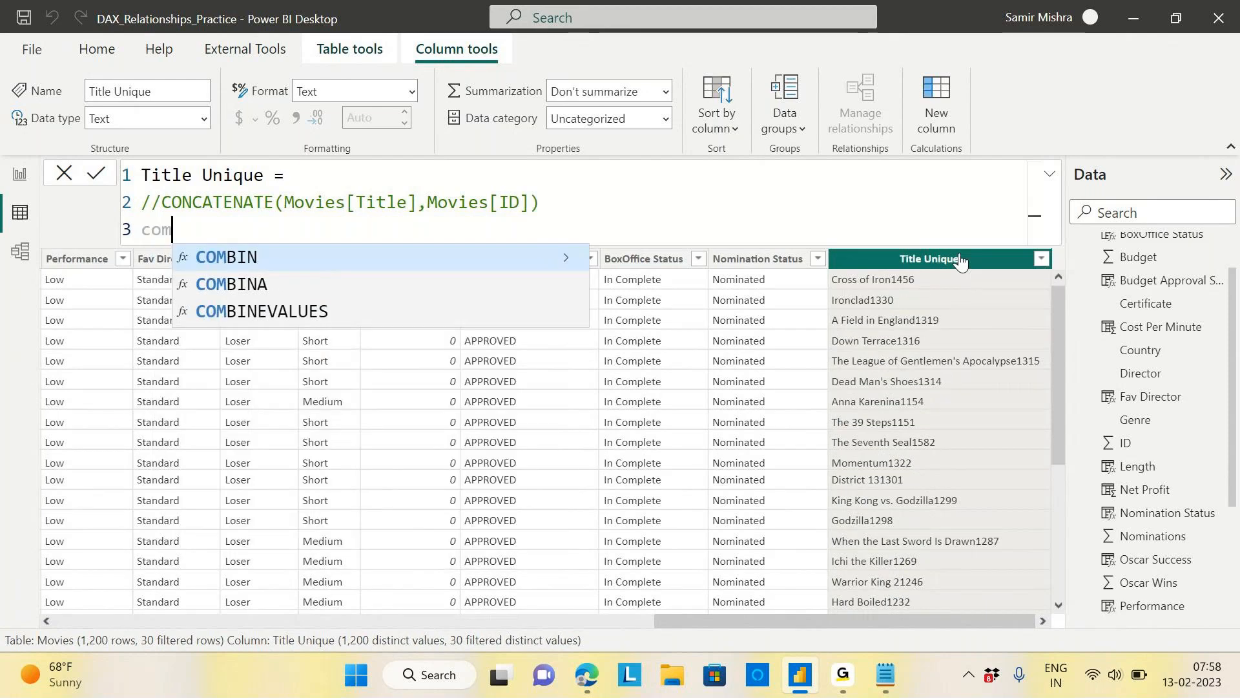
type("bin")
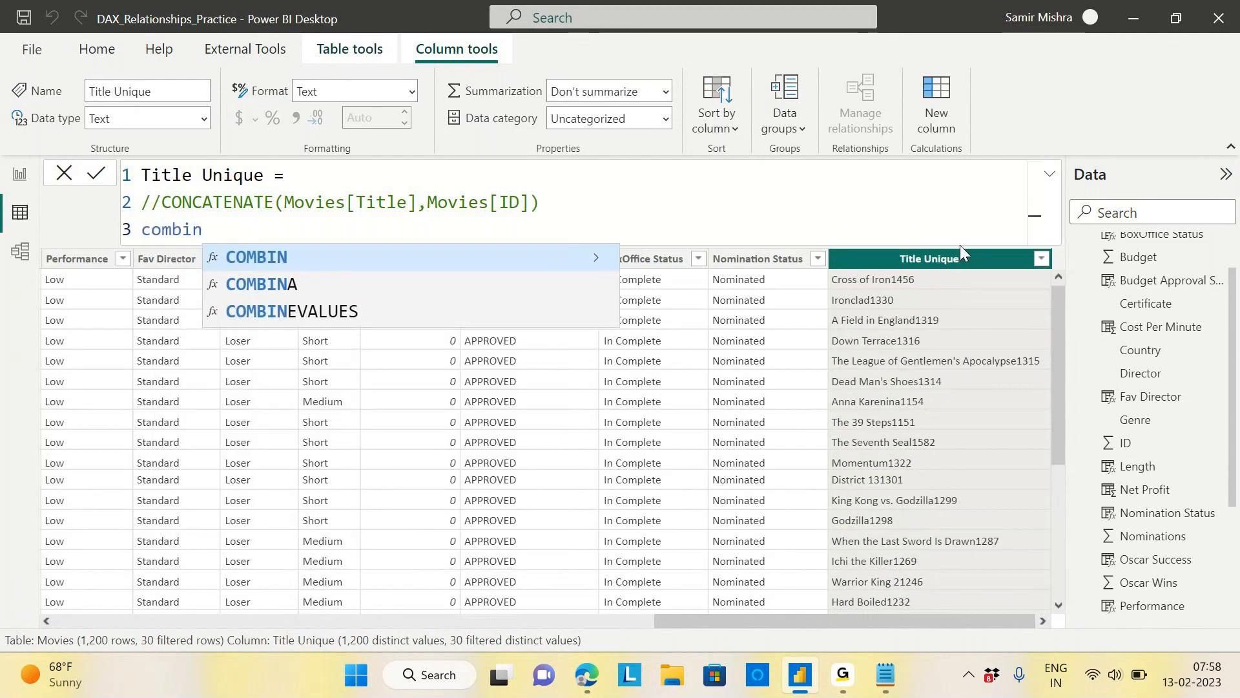
left_click(288, 311)
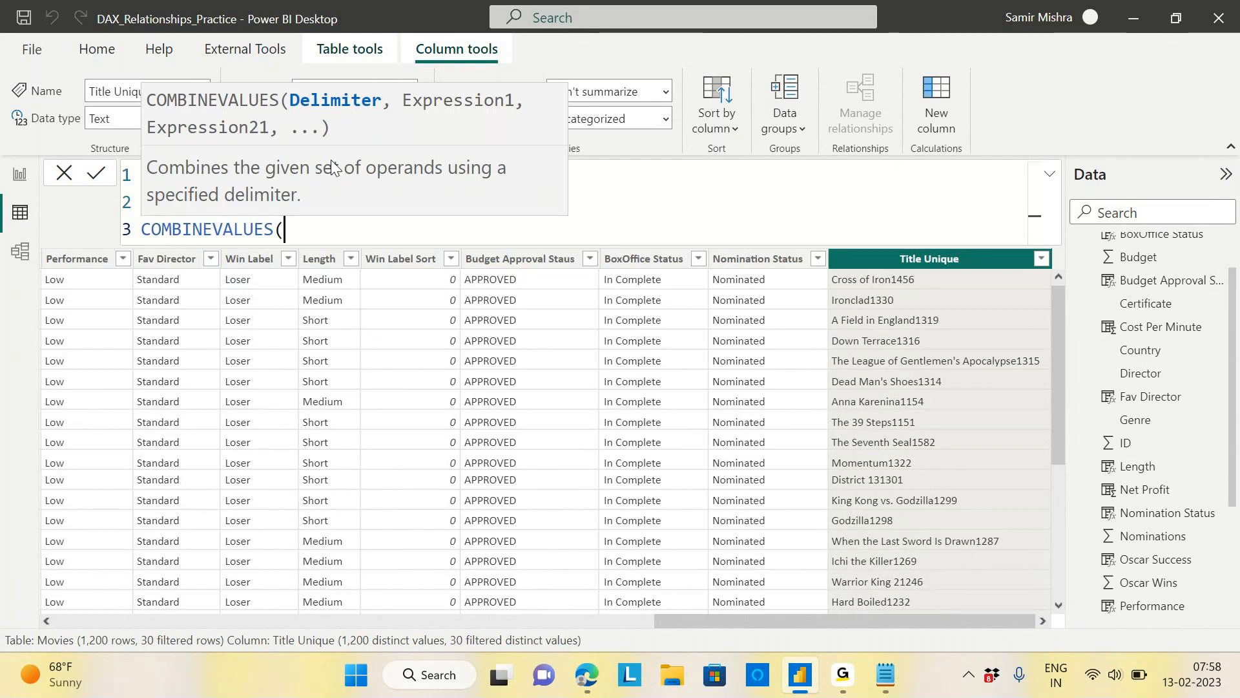
type("\" \"")
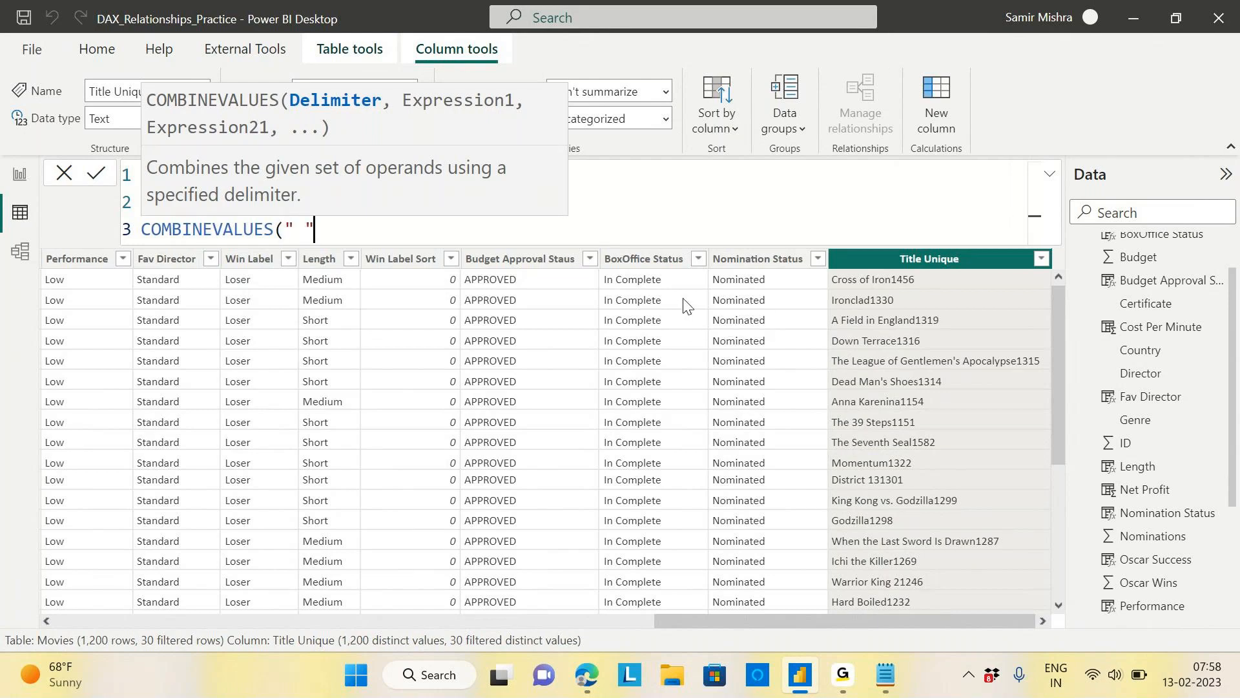
type(",")
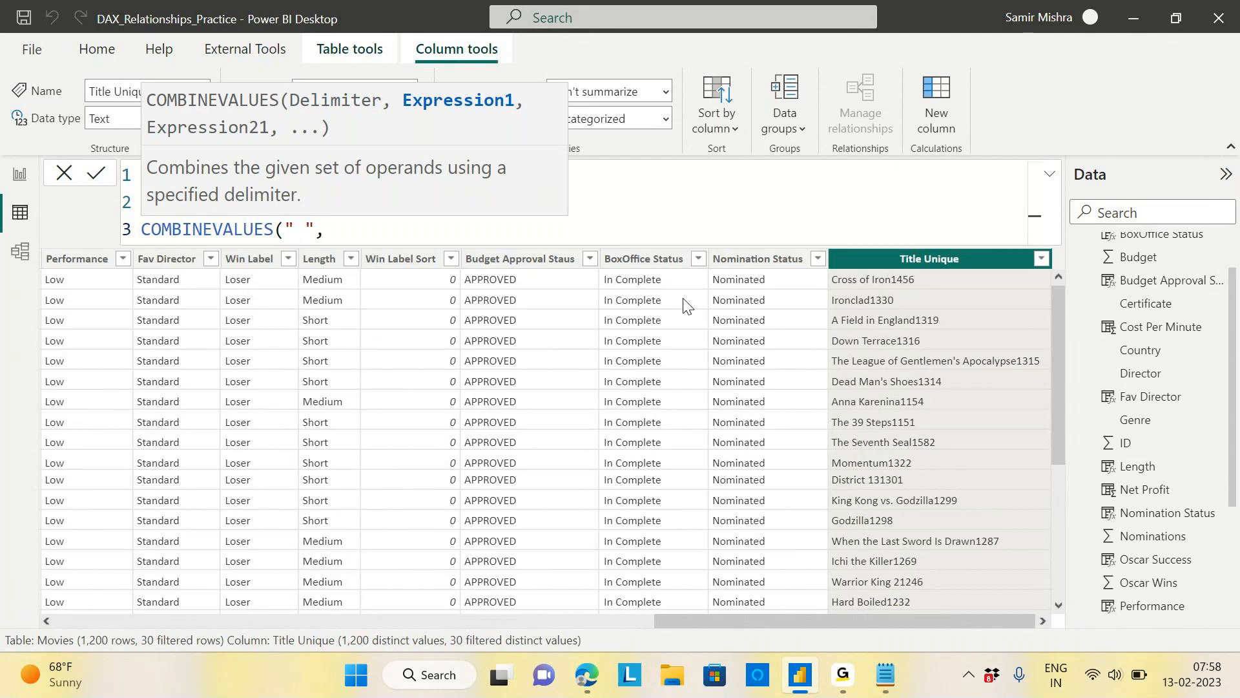
Add Movies[Title] and Movies[ID] as the expressions of COMBINEVALUES, close the function, commit the formula and review its delimiter.
type("to")
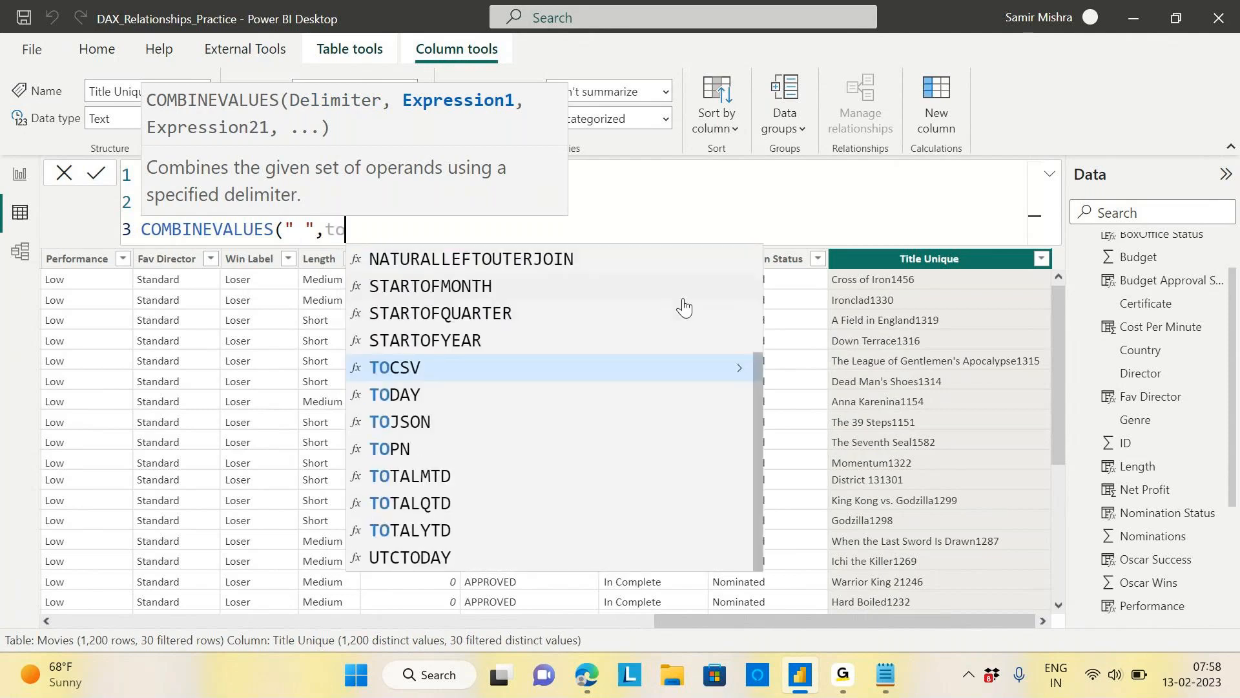
type("t")
key("BackSpace")
key("BackSpace")
type("it")
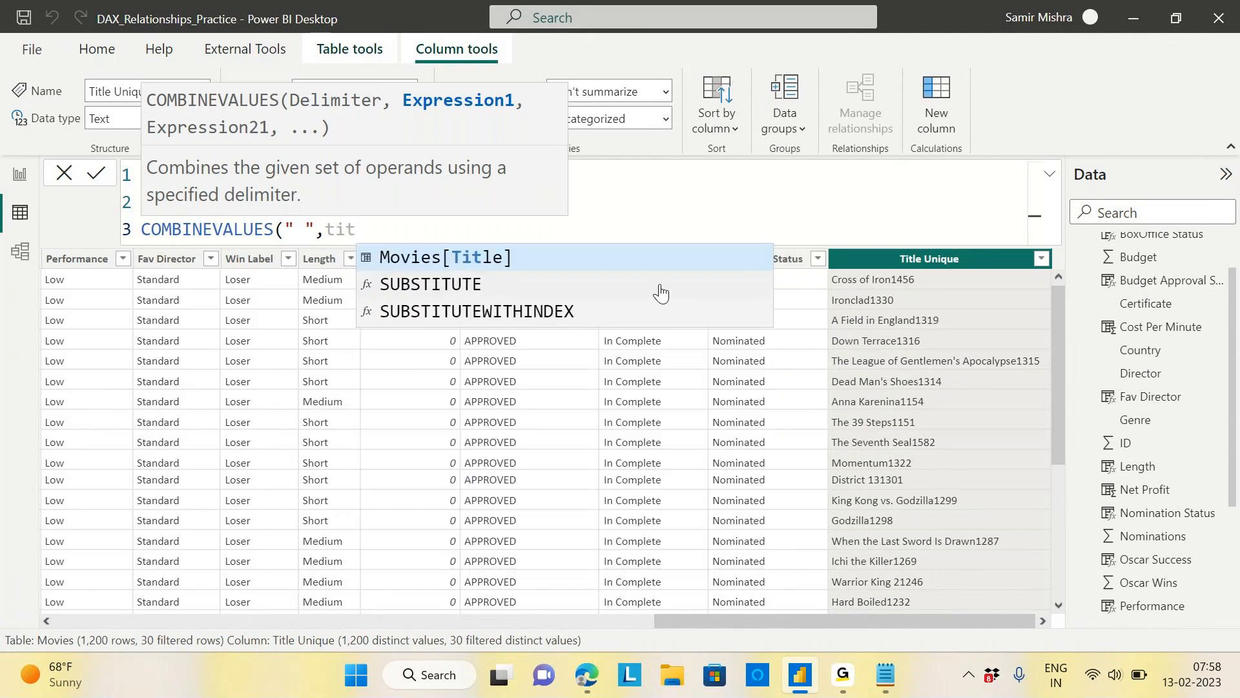
key("Tab")
type(",")
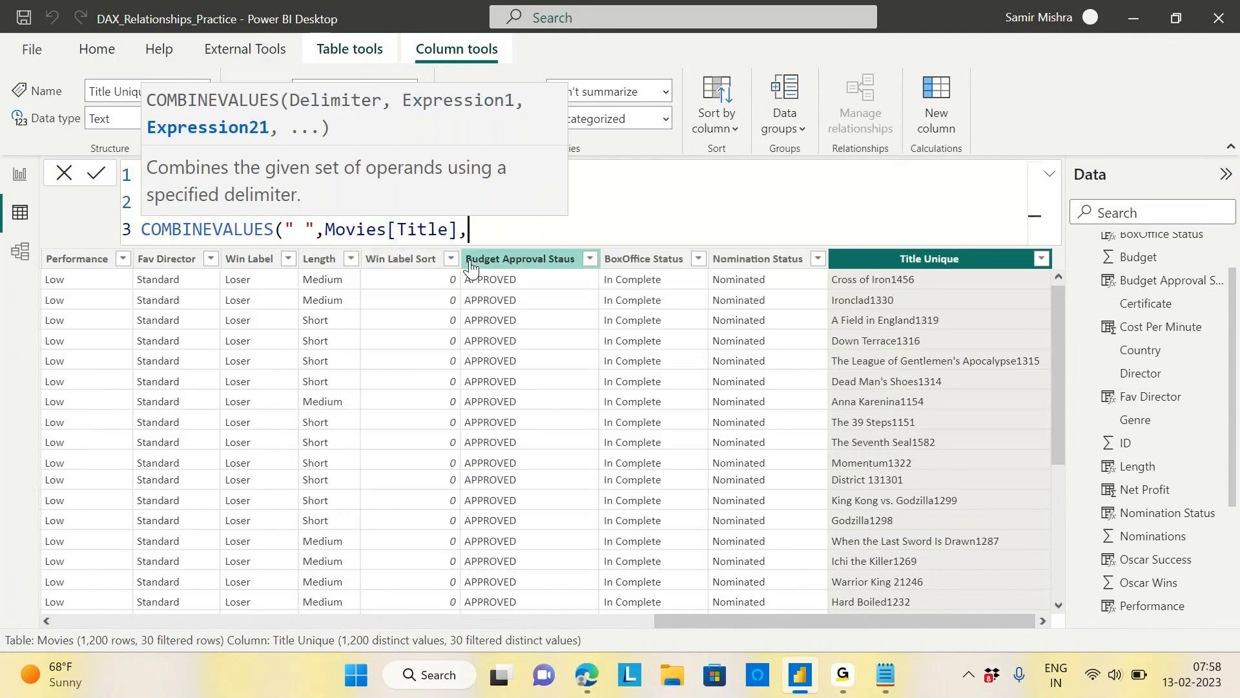
type("id")
key("Tab")
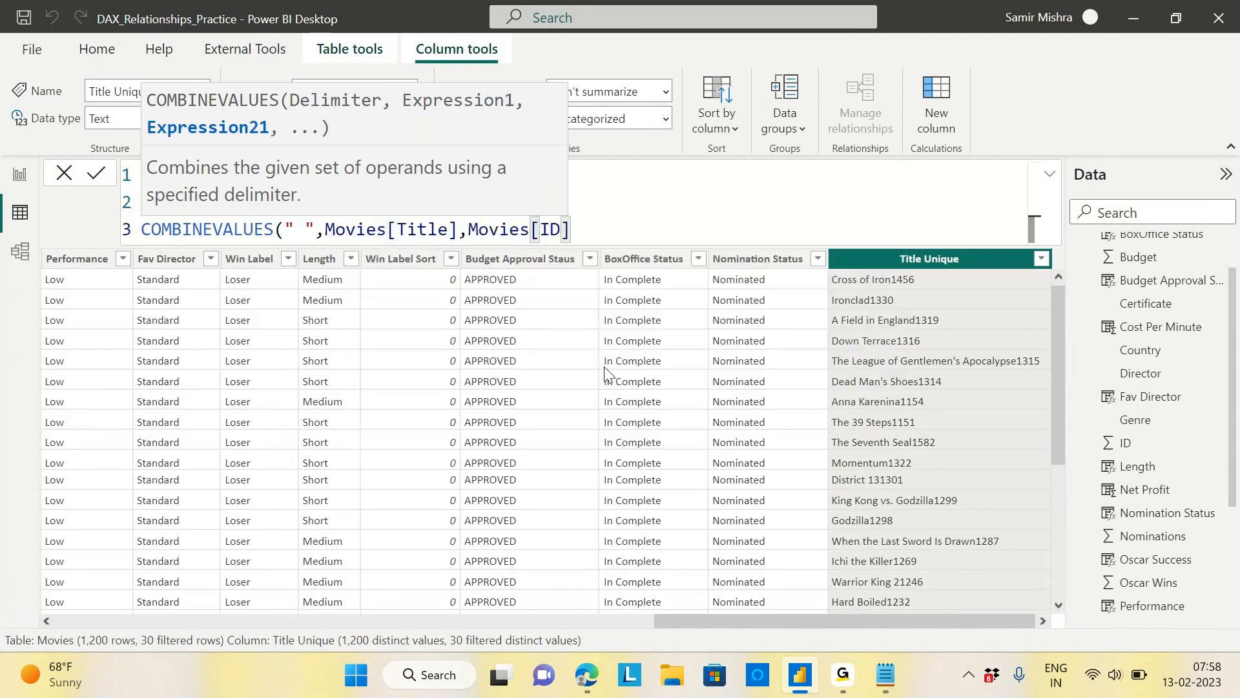
type(")")
key("Return")
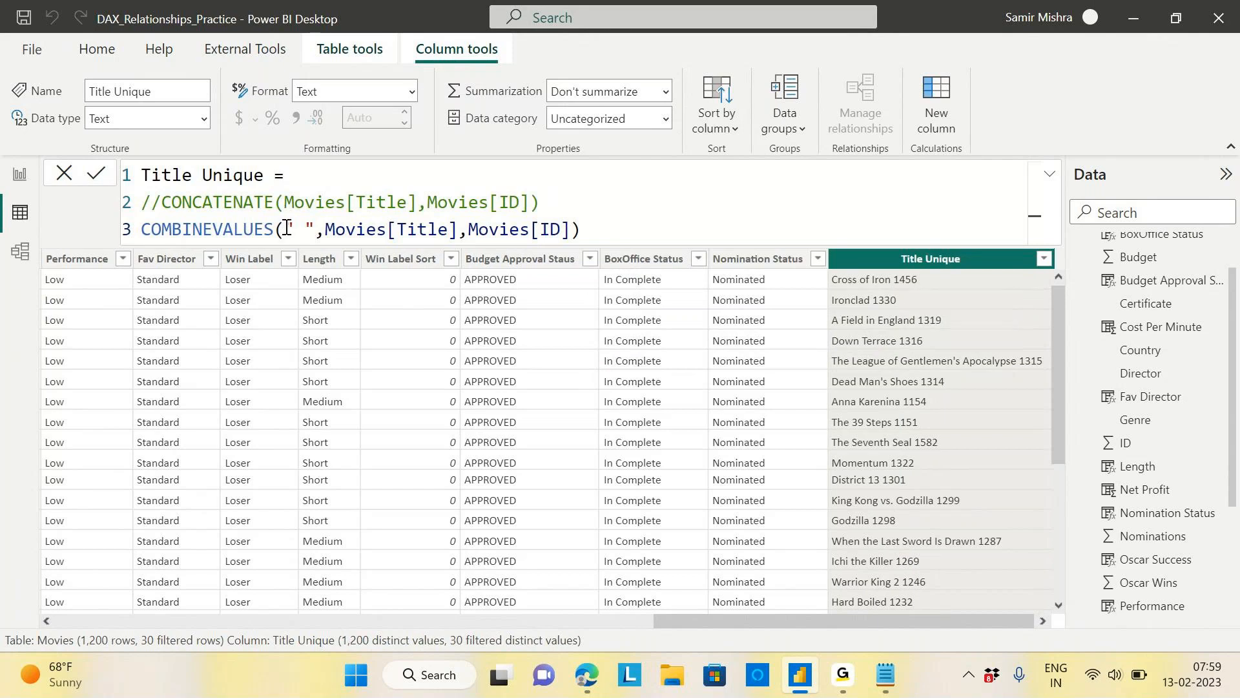
left_click_drag(285, 230, 313, 230)
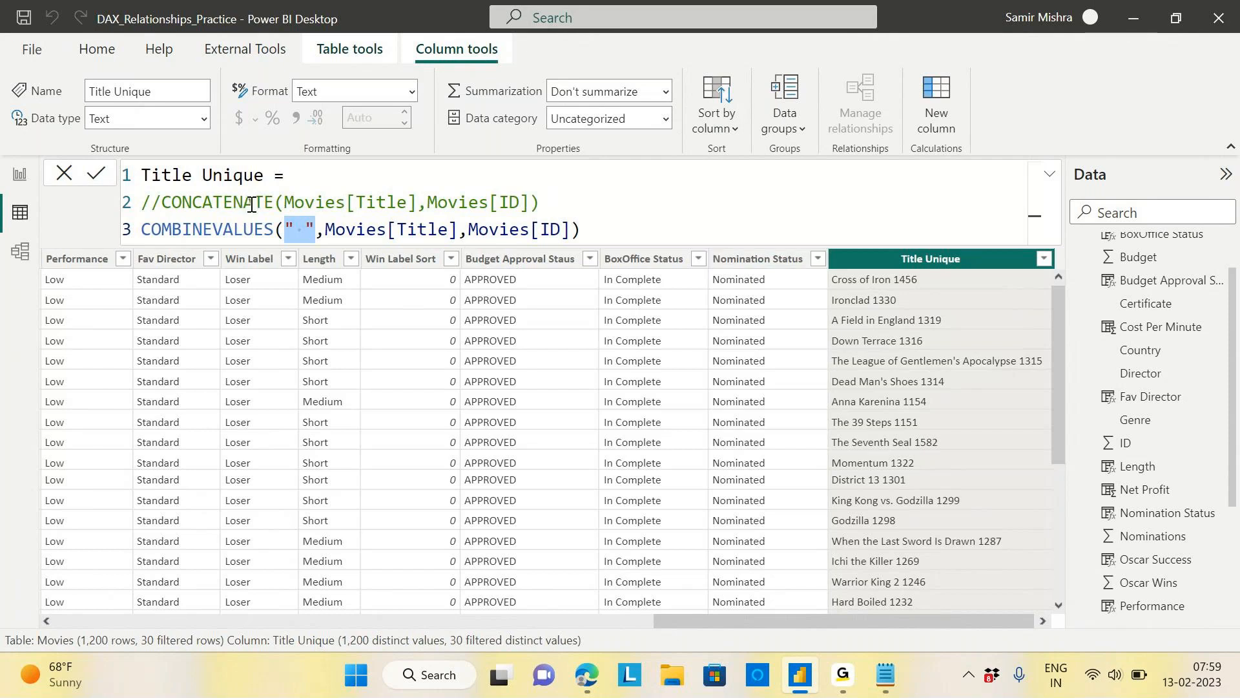
Comment out the COMBINEVALUES line in the Title Unique formula with //.
left_click(199, 202)
left_click(201, 231)
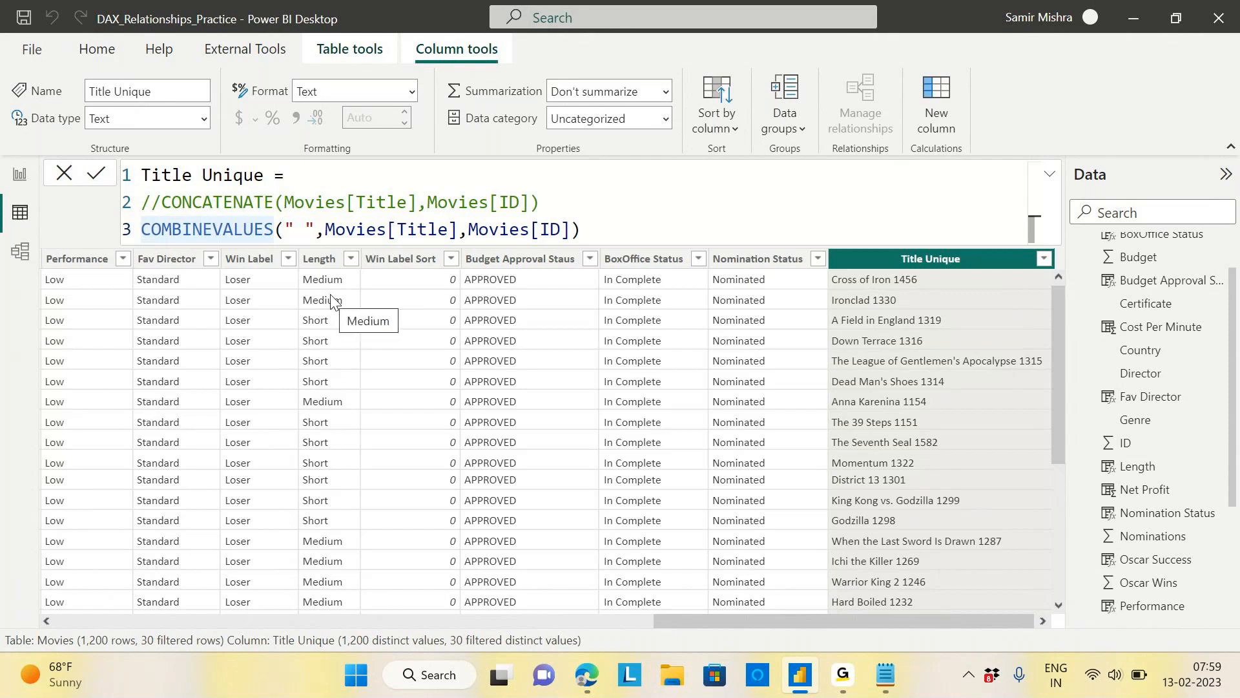
key("ctrl+/")
Add the expression Movies[Title] & Movies[ID] on a new line below the commented lines and commit the Title Unique formula.
left_click(612, 229)
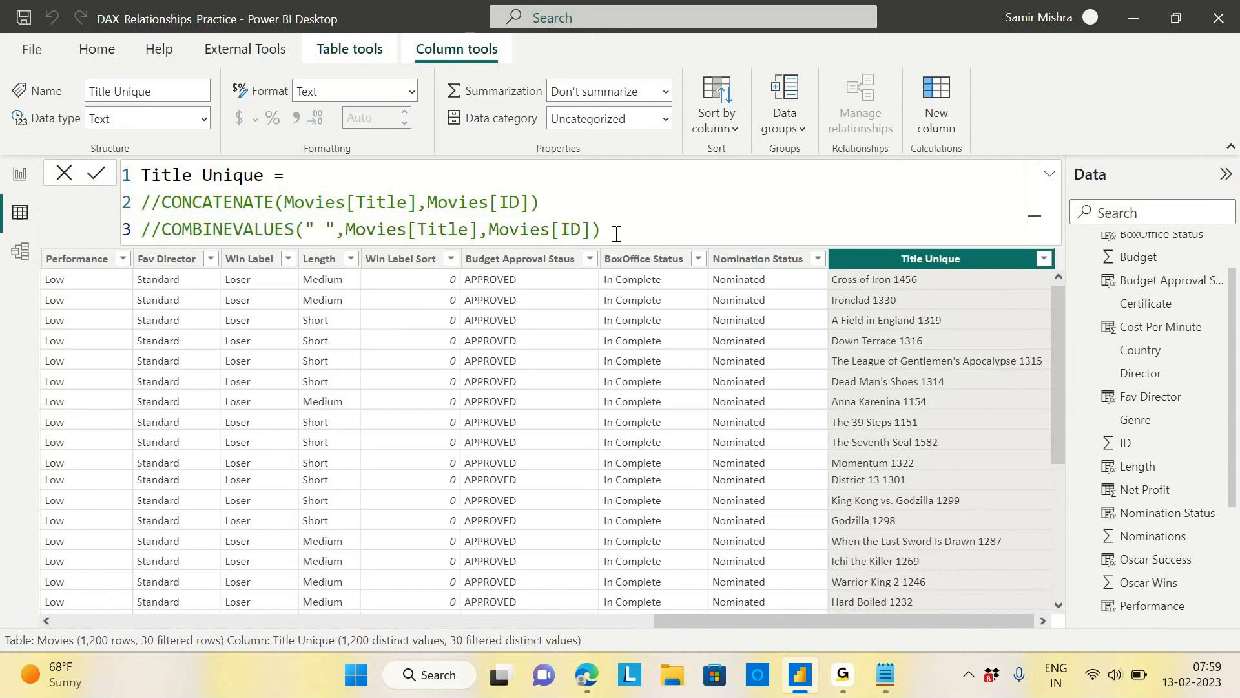
key("shift+Return")
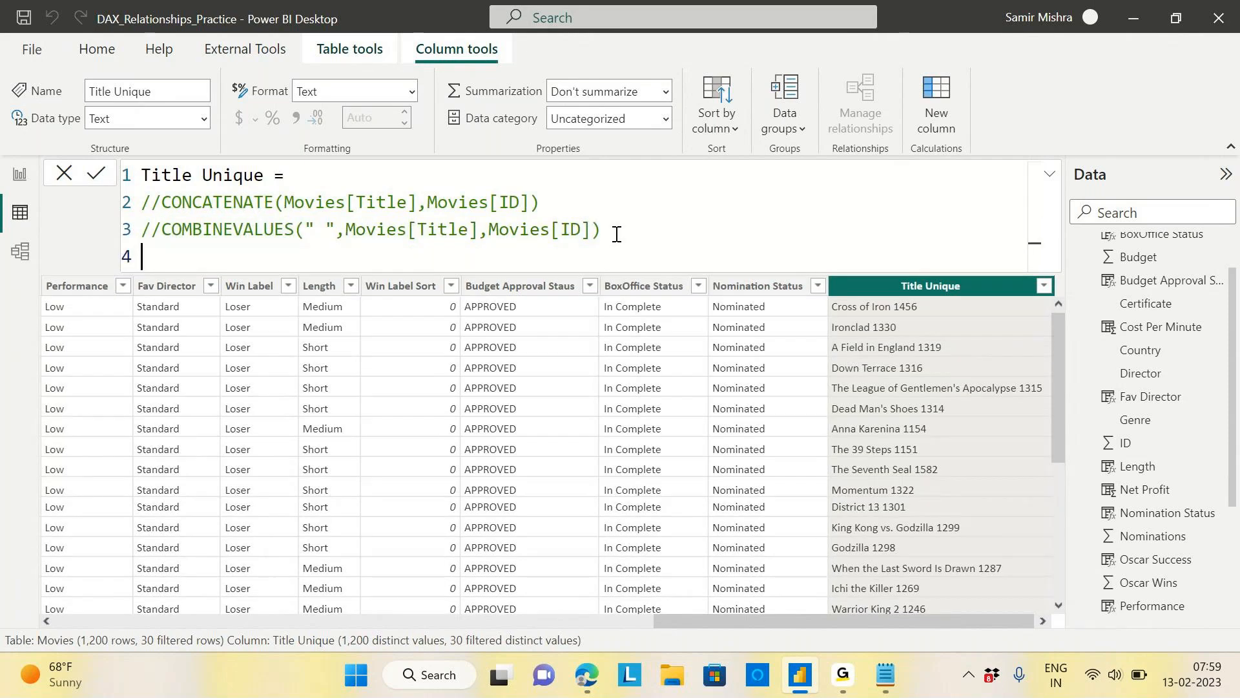
type("t")
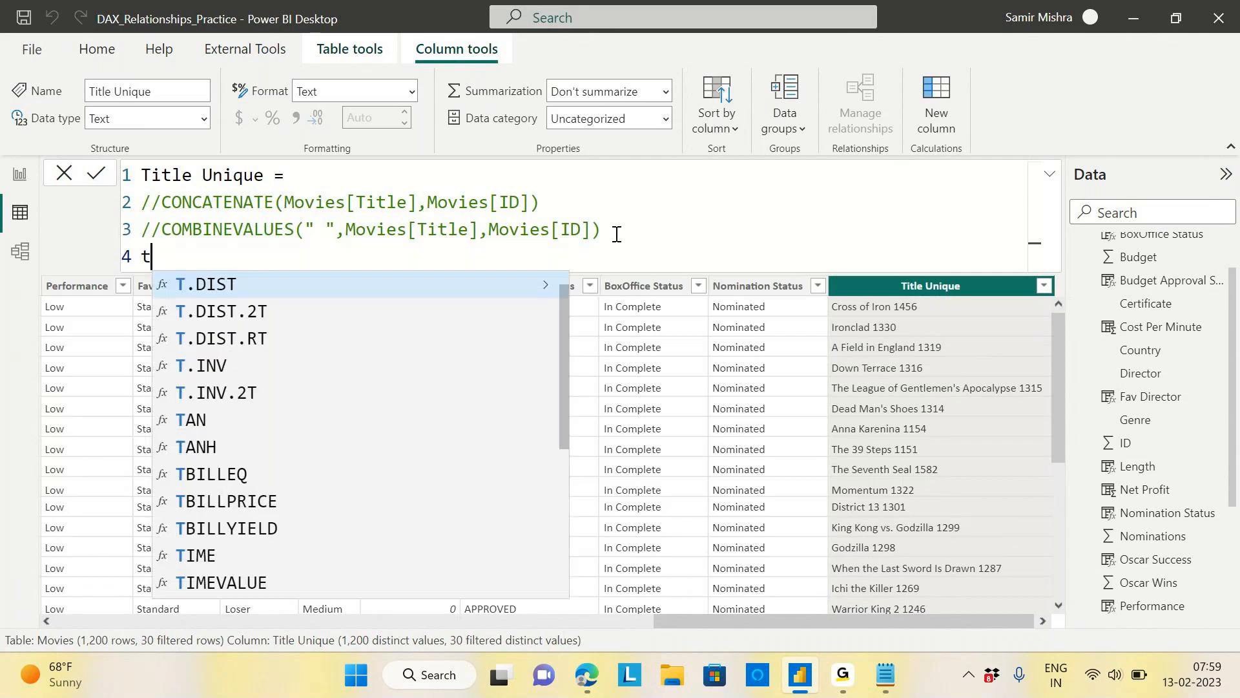
type("it")
left_click(303, 284)
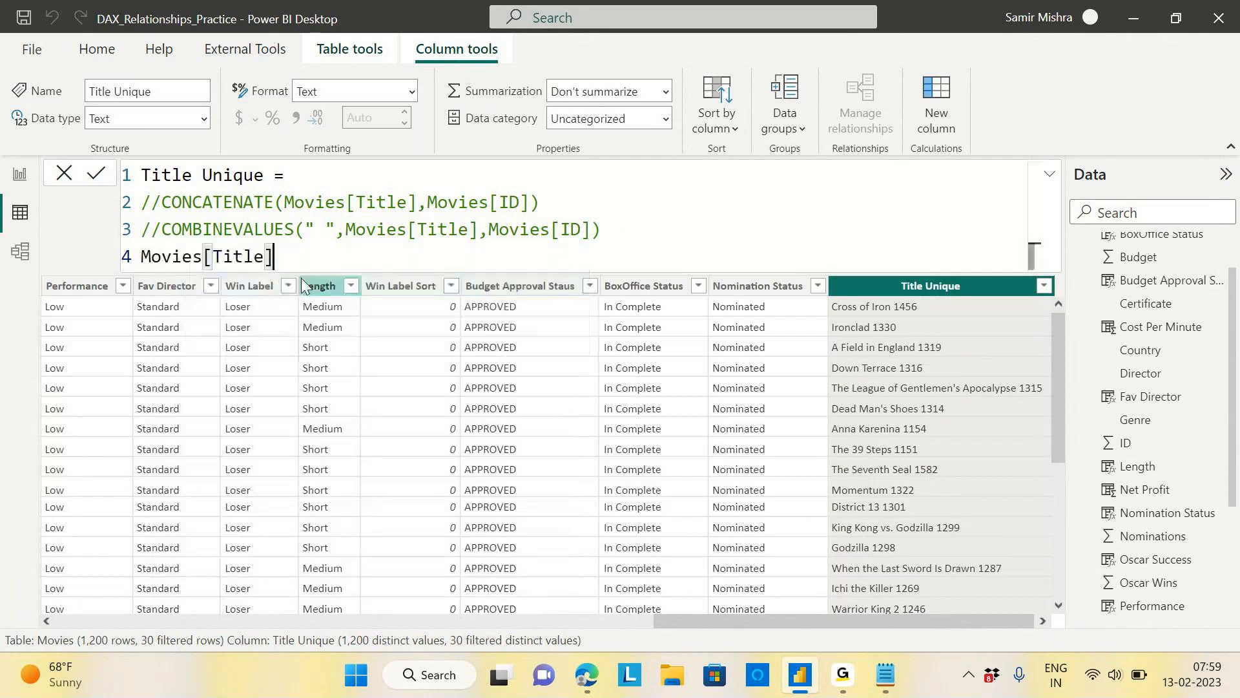
type("& id")
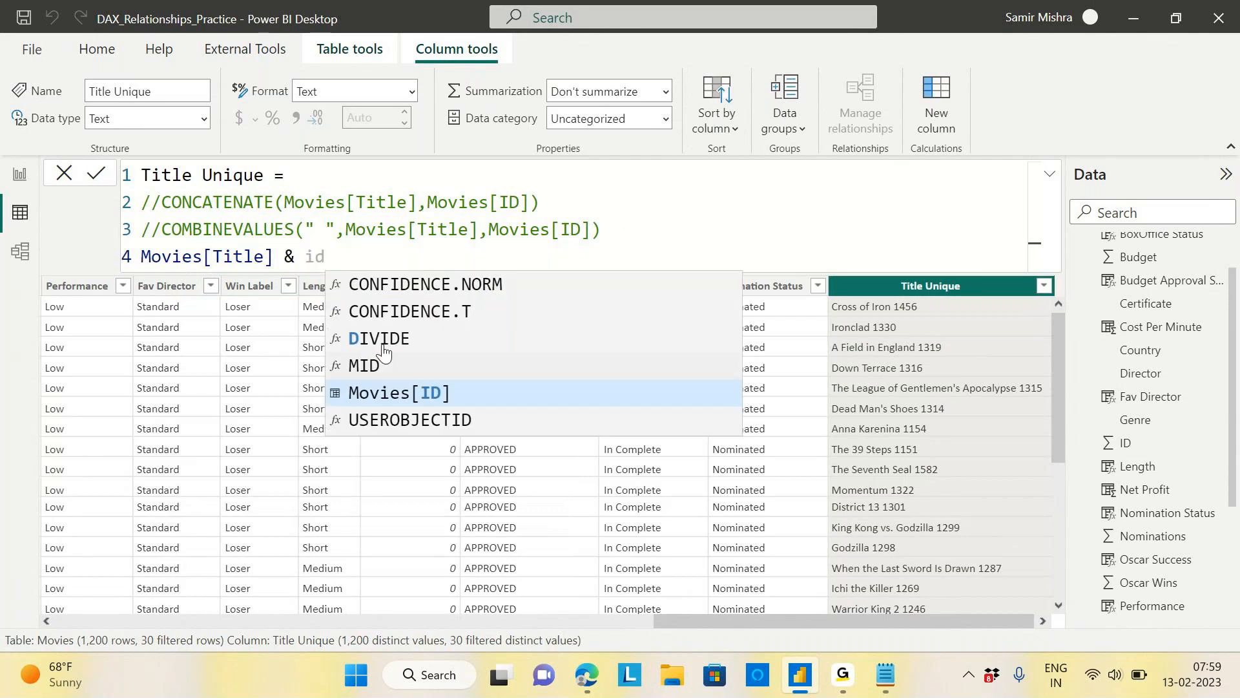
left_click(402, 401)
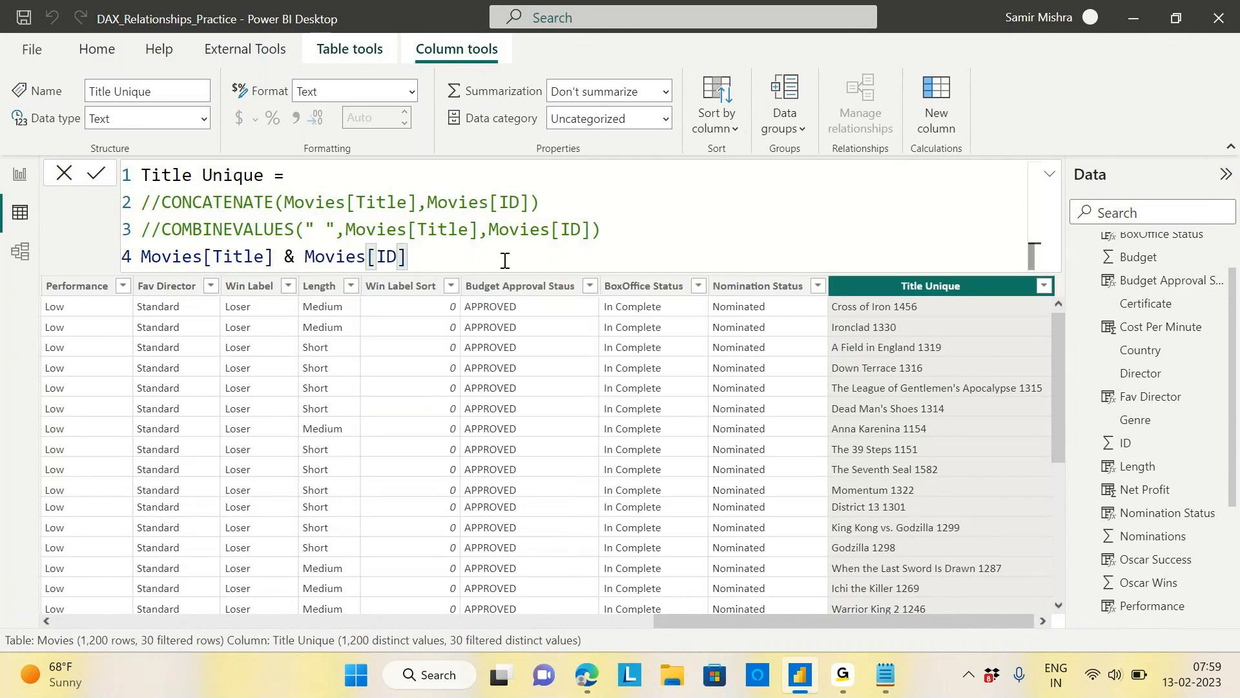
key("Return")
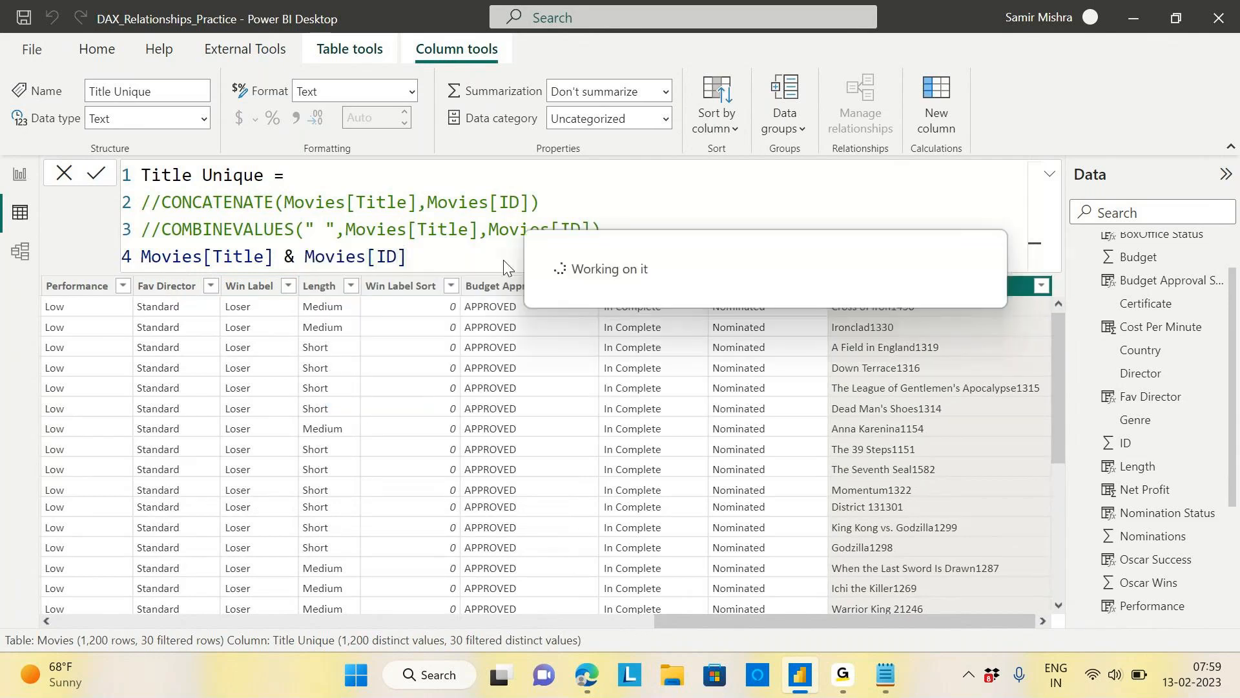
Insert a single space " " with another & between Movies[Title] and Movies[ID], and commit the formula.
left_click(298, 257)
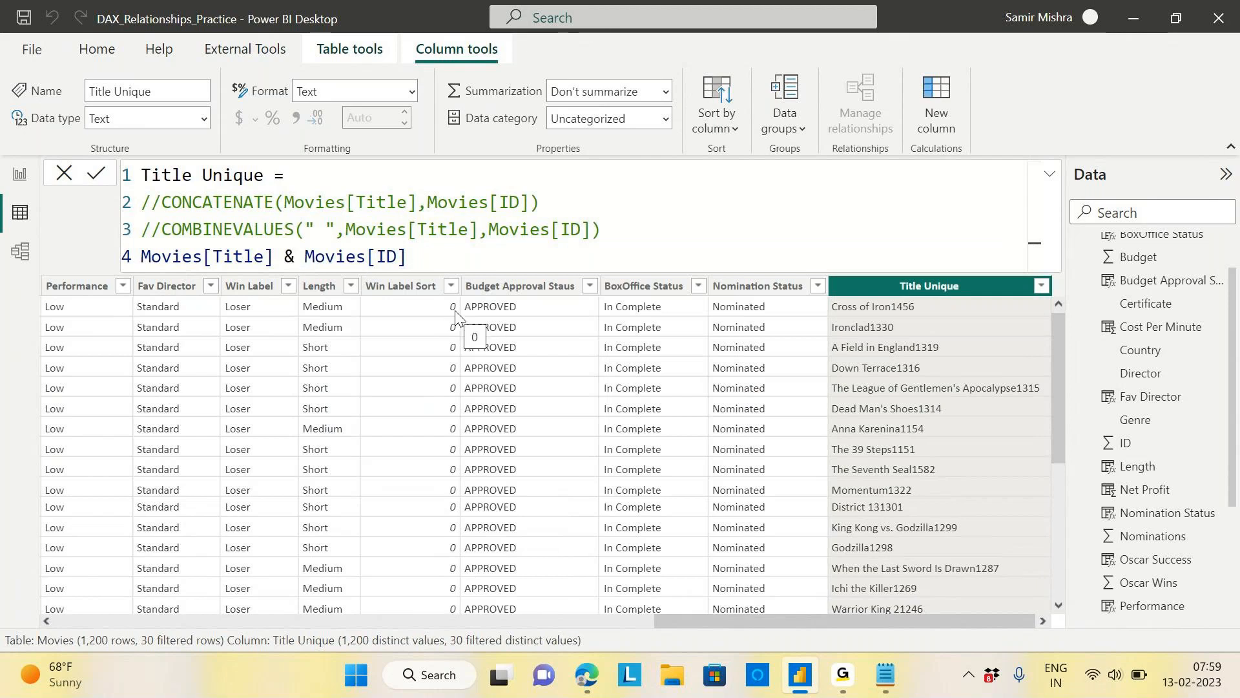
type("\" \" &")
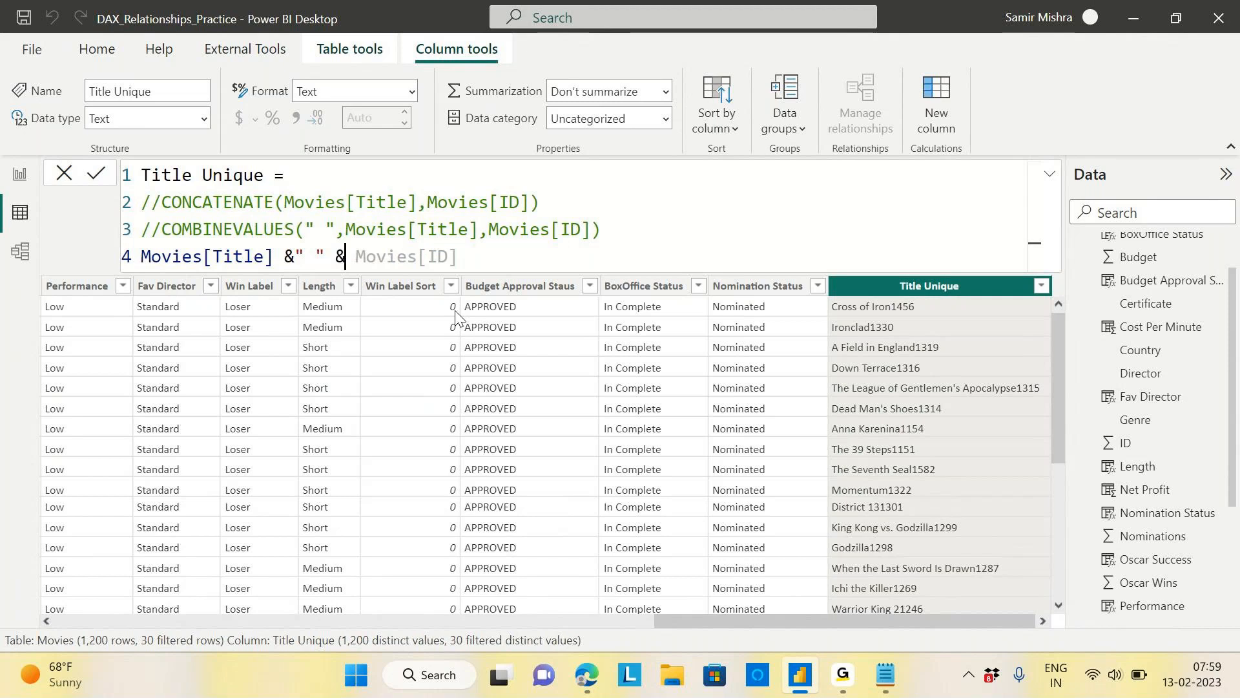
left_click(462, 258)
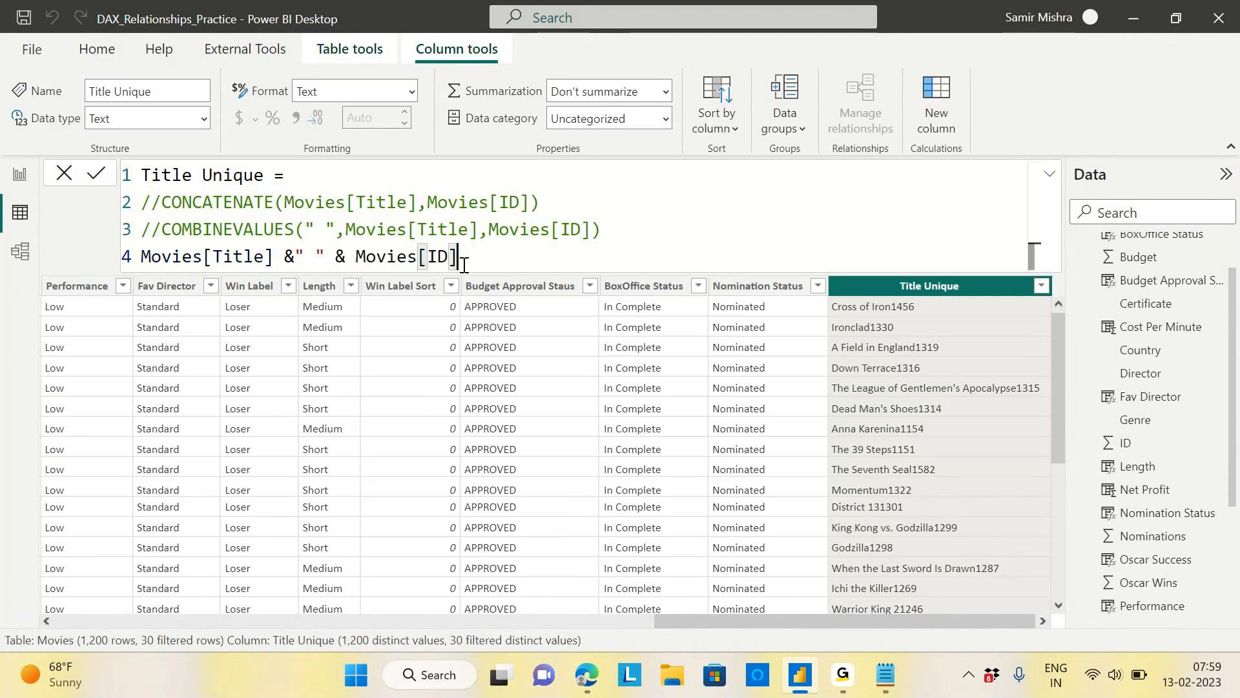
key("Return")
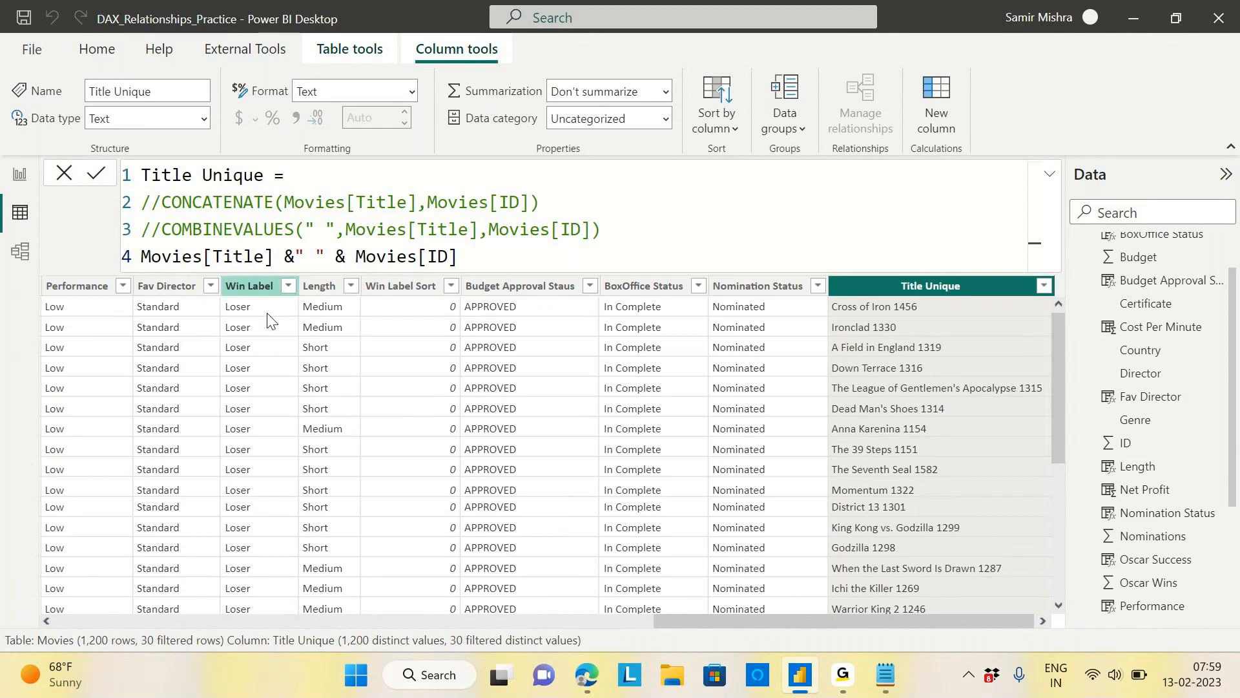
Compare the CONCATENATE, COMBINEVALUES and & versions of the Title Unique formula and check them against the ID and Title columns.
left_click(218, 258)
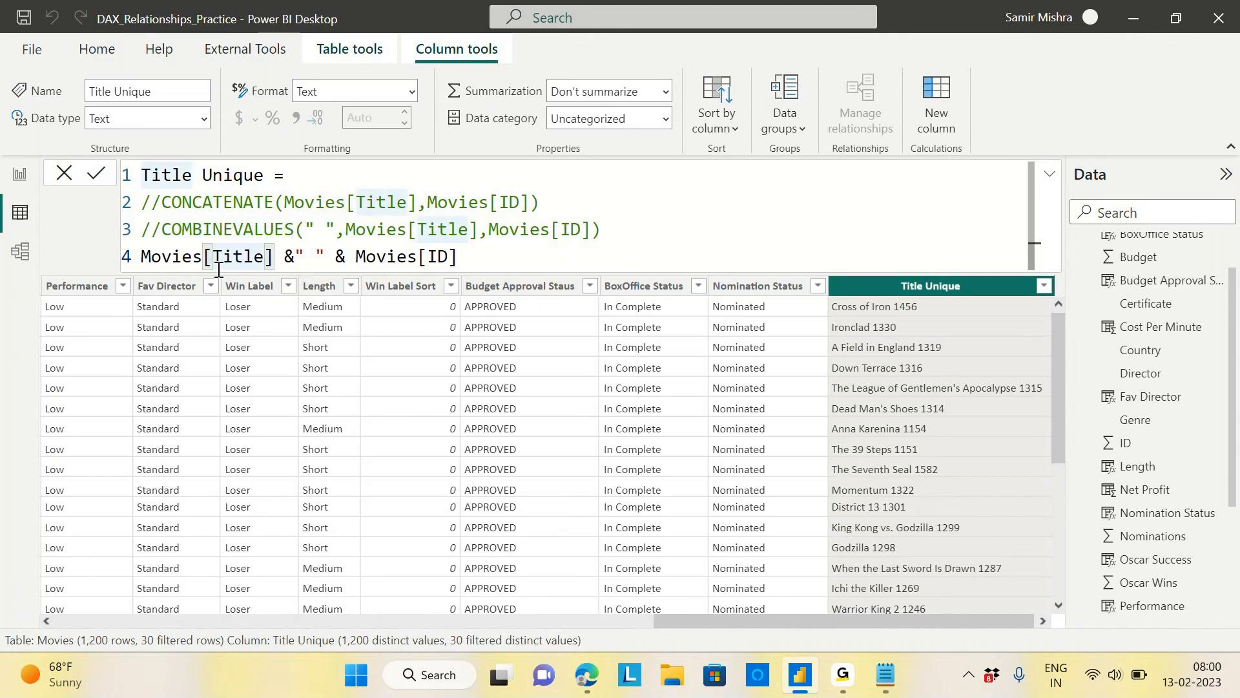
key("End")
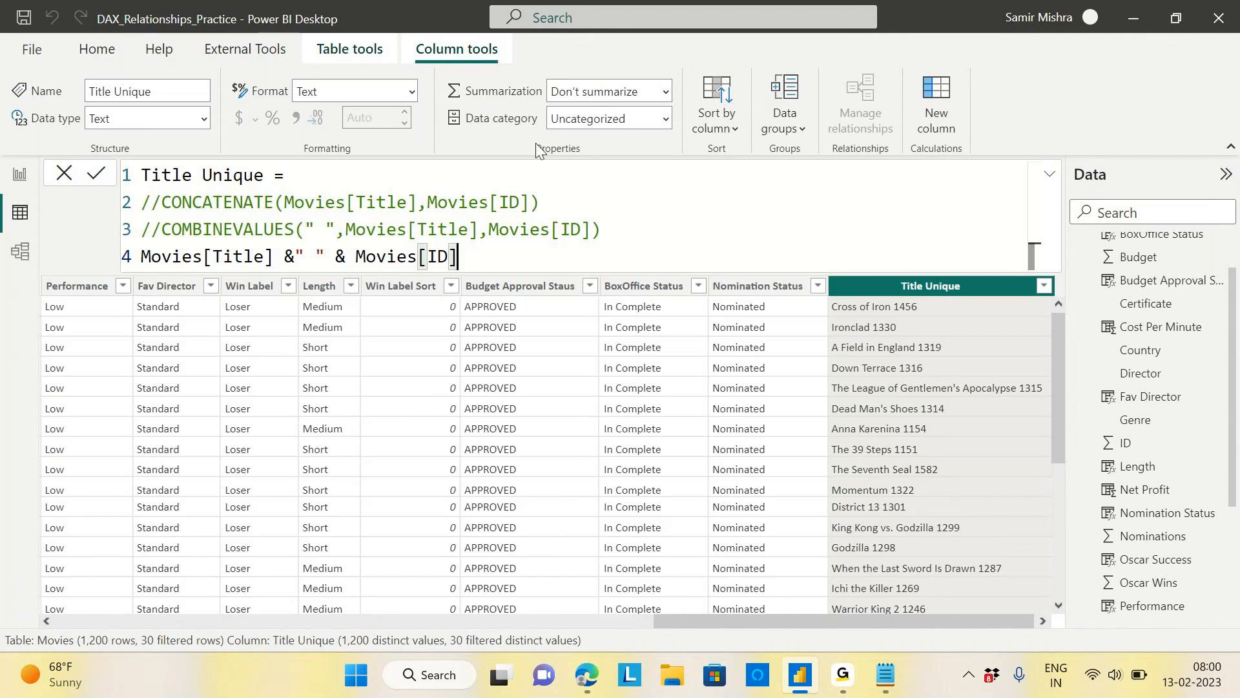
left_click_drag(292, 201, 530, 202)
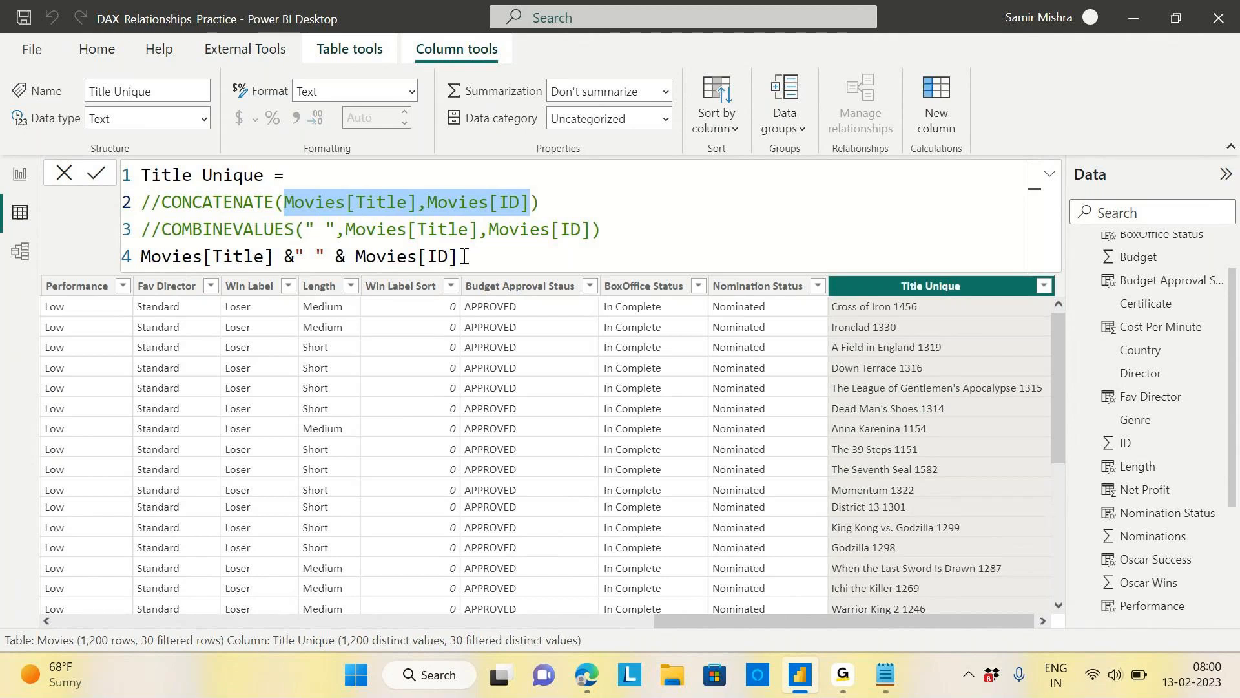
double_click(164, 231)
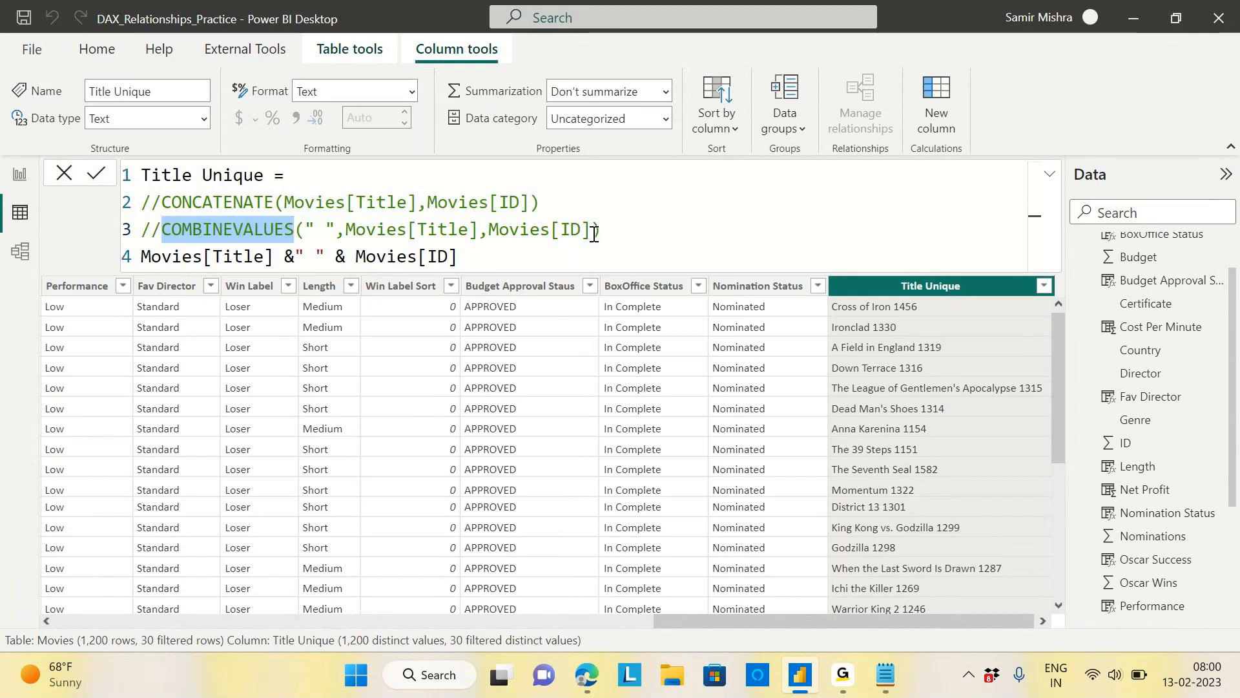
left_click(612, 249)
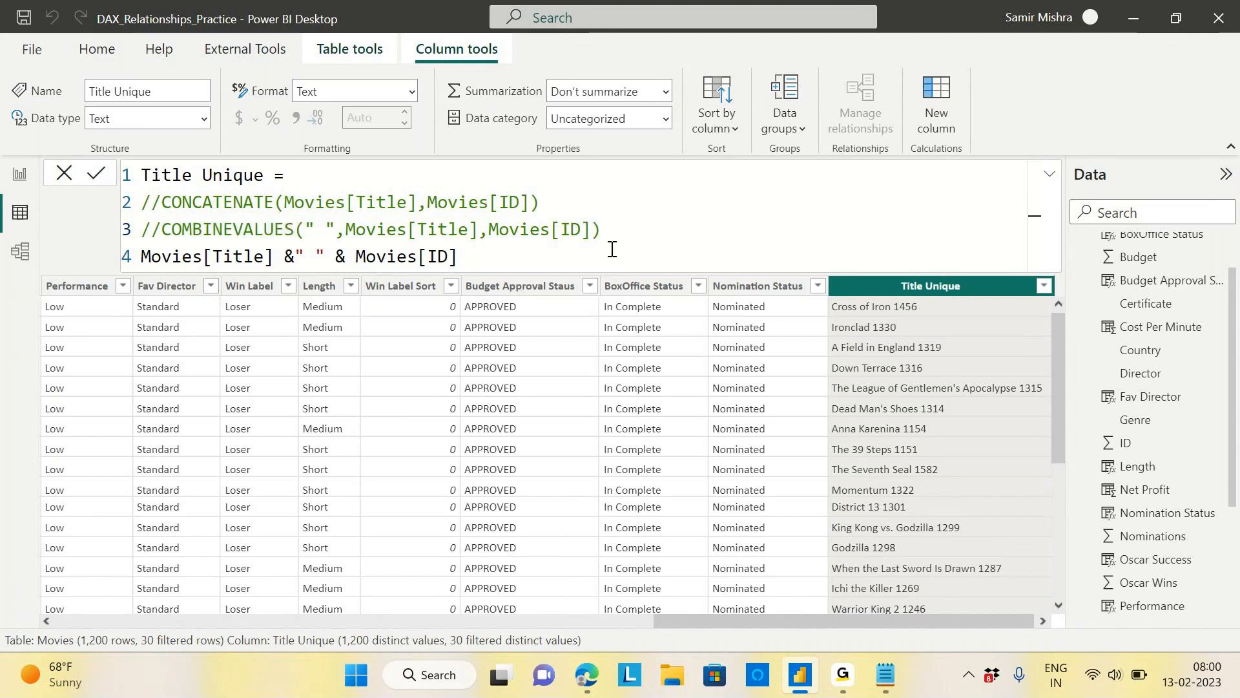
left_click(471, 263)
left_click(256, 233)
left_click(248, 261)
left_click(161, 202)
left_click_drag(161, 202, 349, 222)
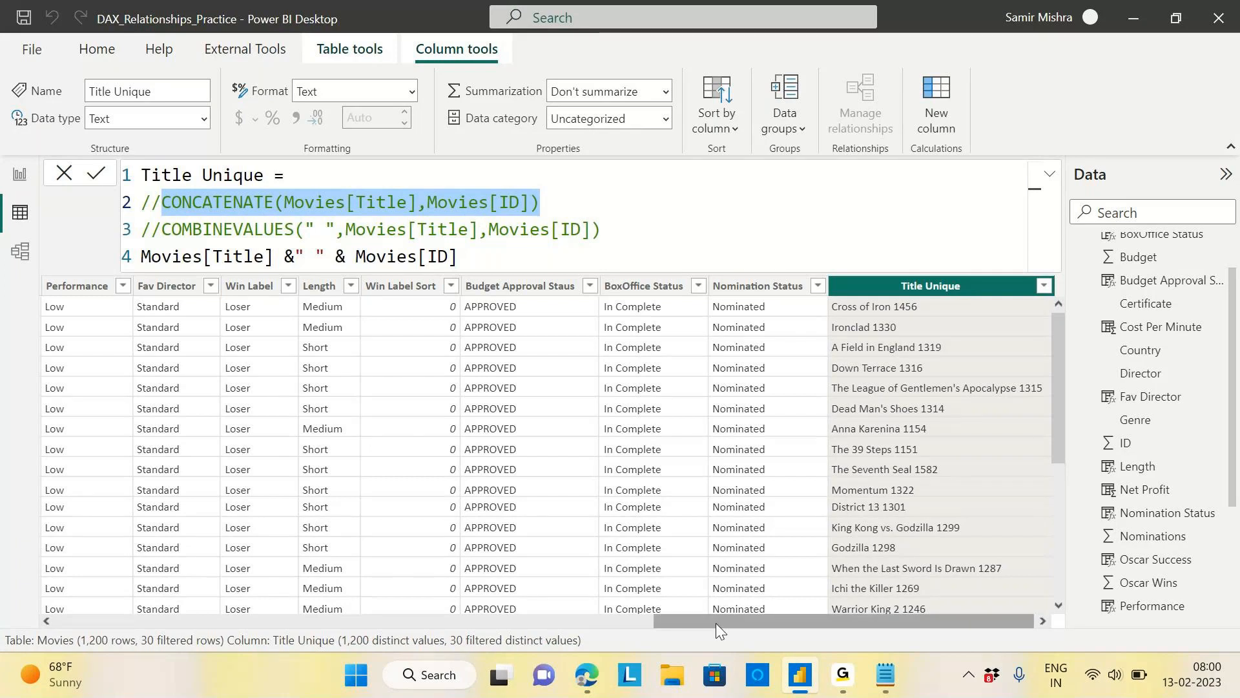
left_click_drag(716, 623, 60, 626)
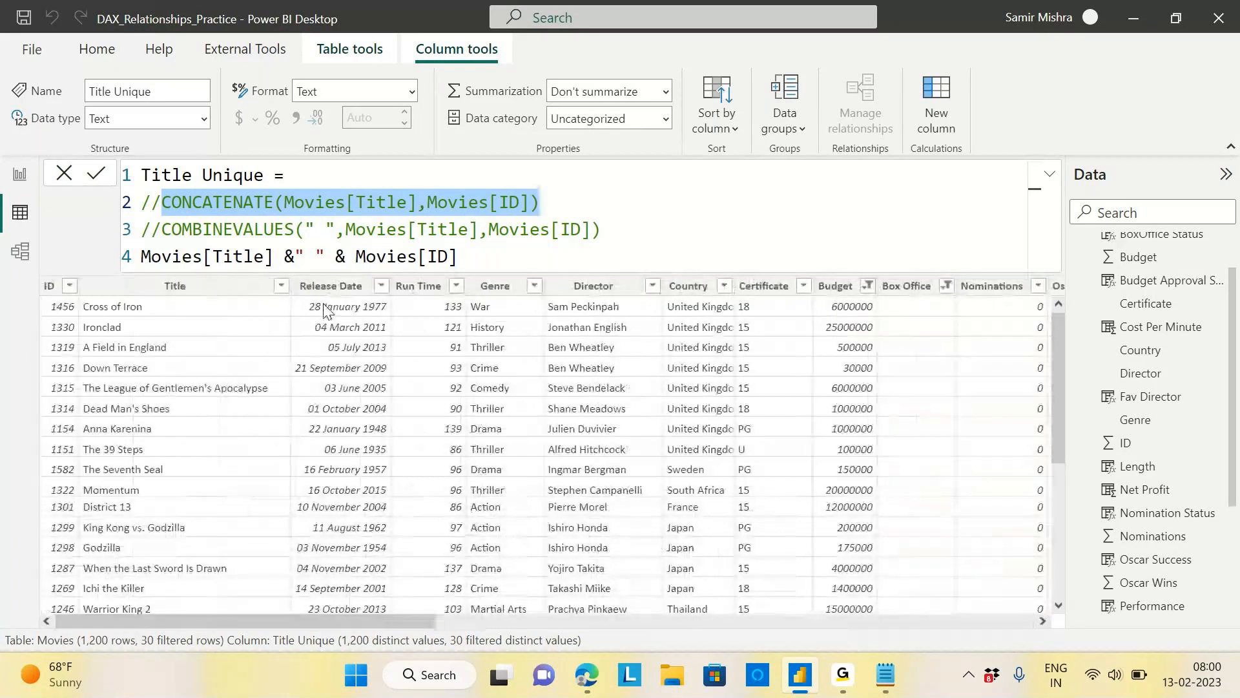
left_click(1044, 102)
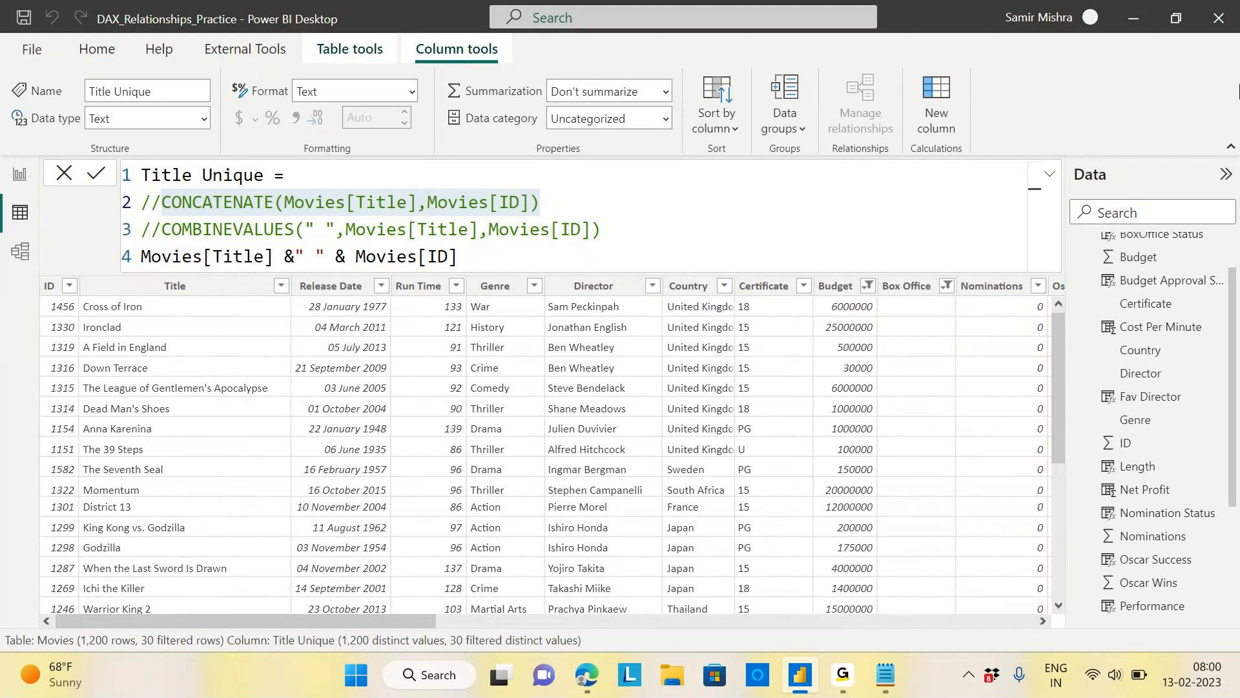
Clear all filters from the Movies table through the Budget column.
left_click_drag(370, 626, 498, 623)
left_click(526, 286)
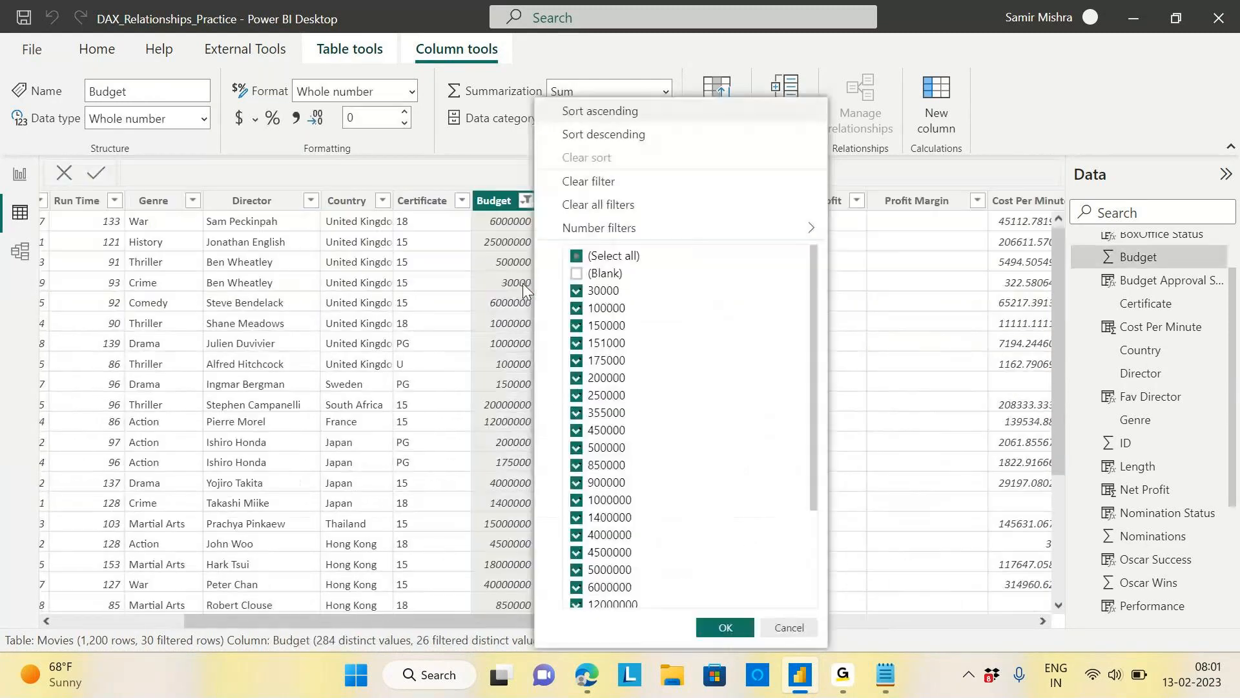
left_click(614, 205)
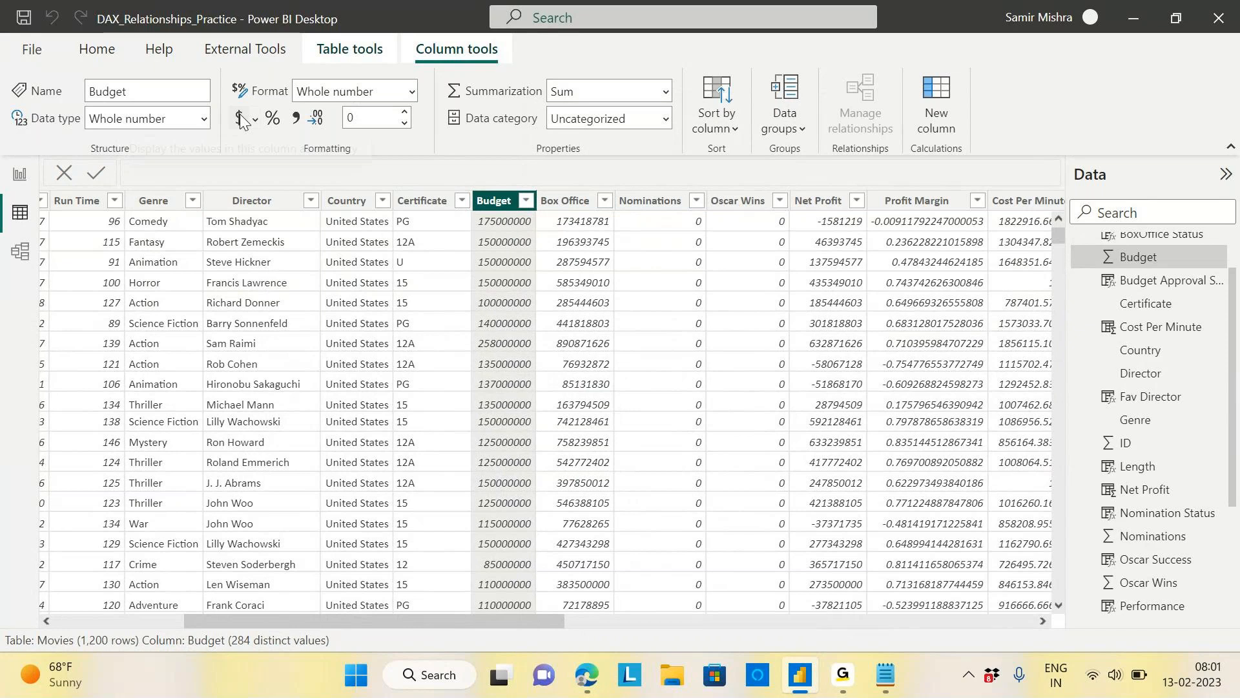
Format the Budget column as dollar currency.
left_click(565, 202)
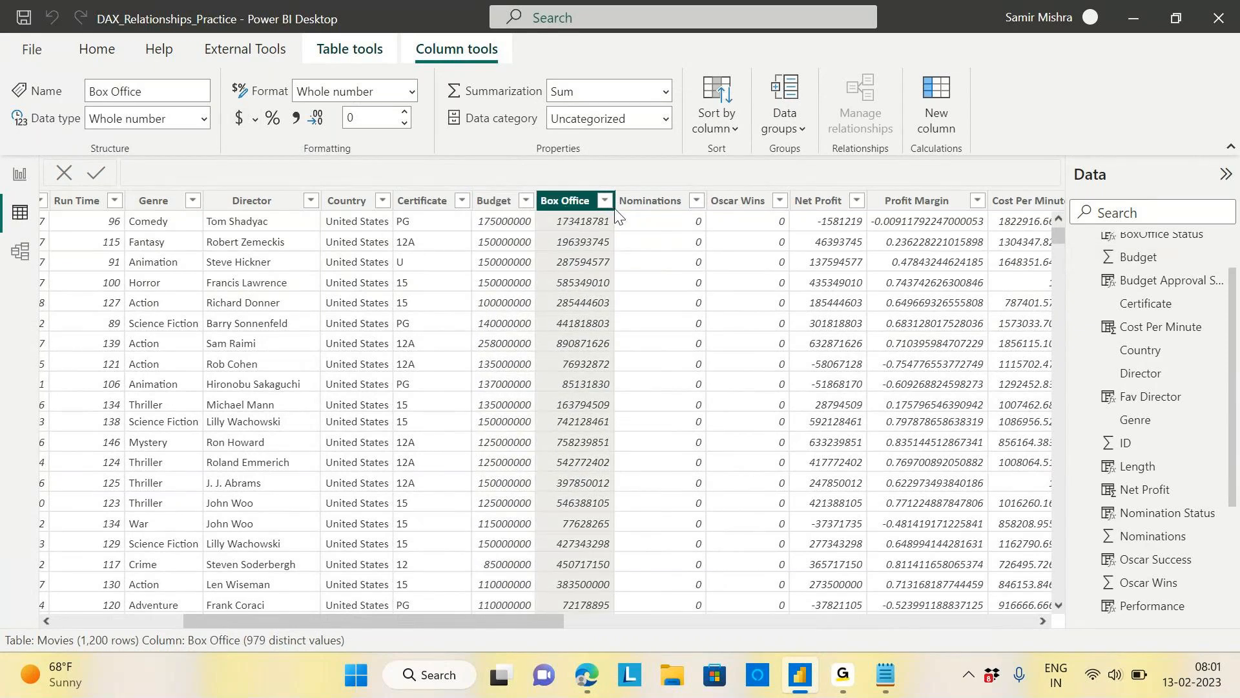
left_click(494, 201)
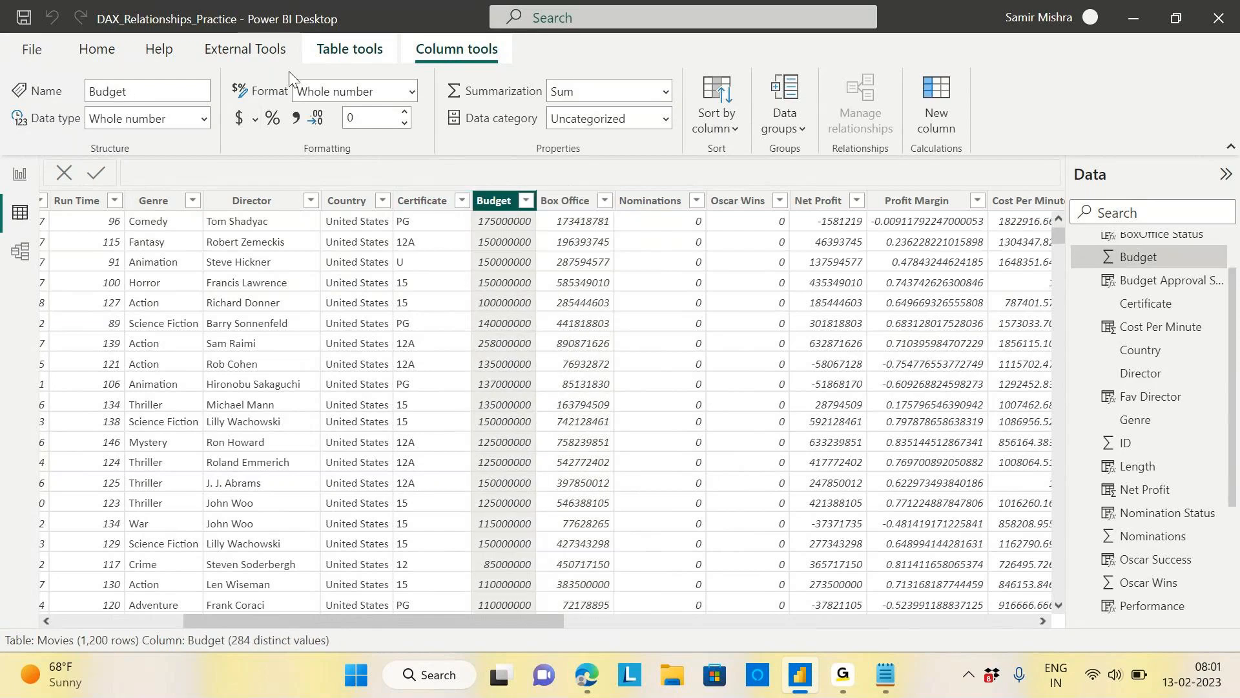
left_click(239, 122)
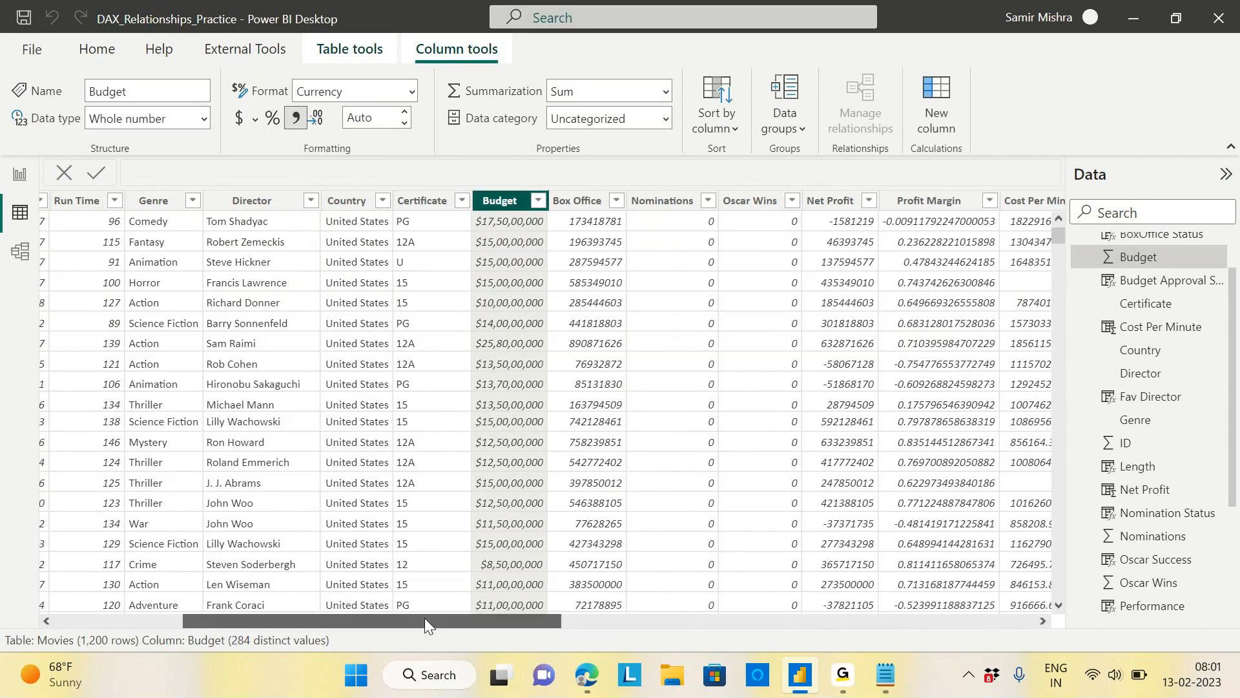
Switch to the Notepad note and write "Evan Almighty Costs" under the CONCATENATION heading, taking the title from the first movie row.
left_click_drag(424, 618, 245, 616)
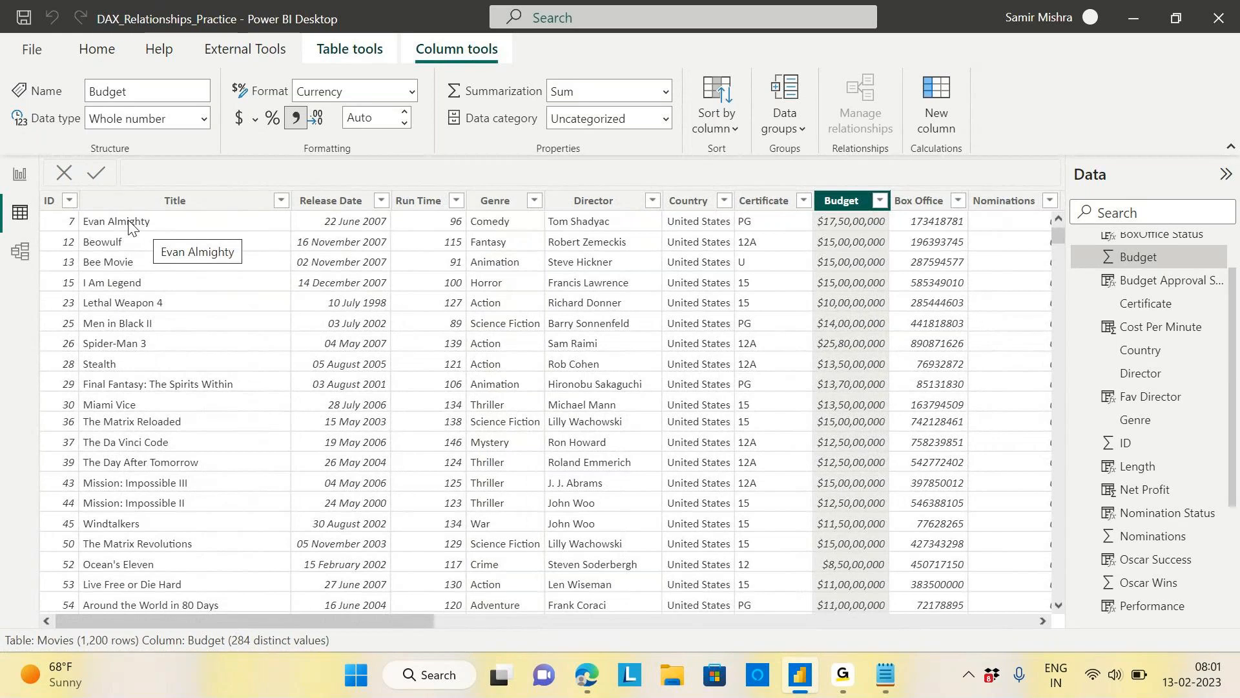
key("alt+Tab")
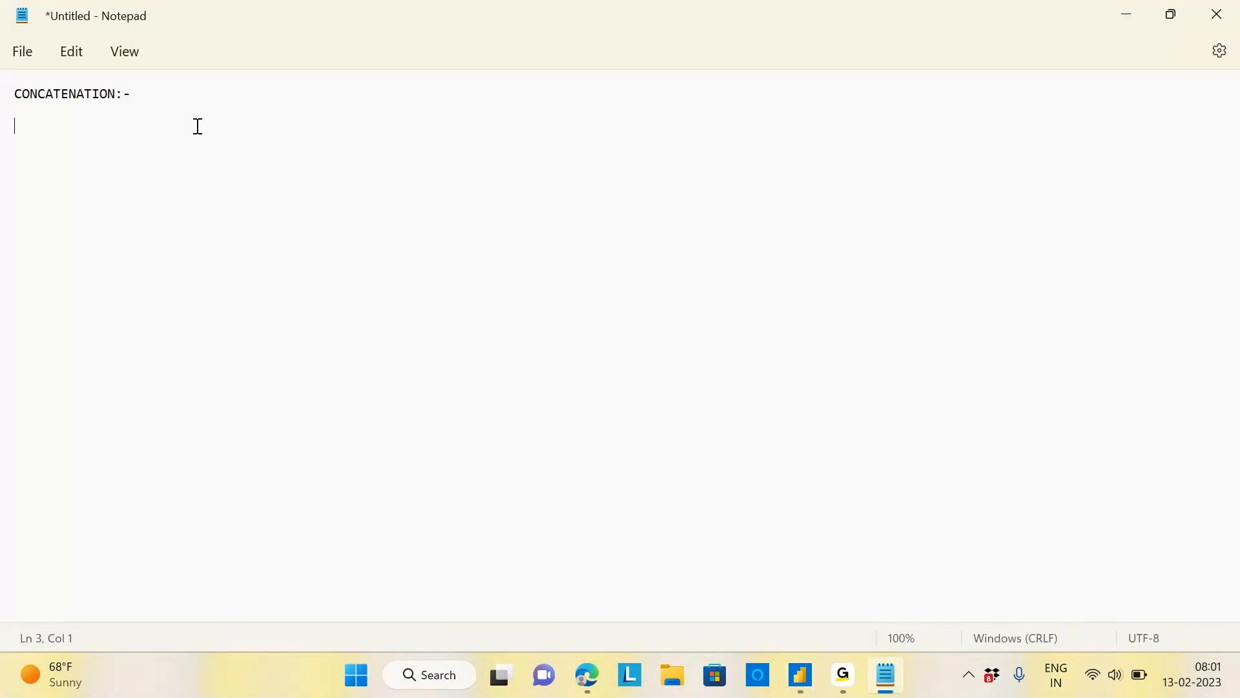
key("alt+Tab")
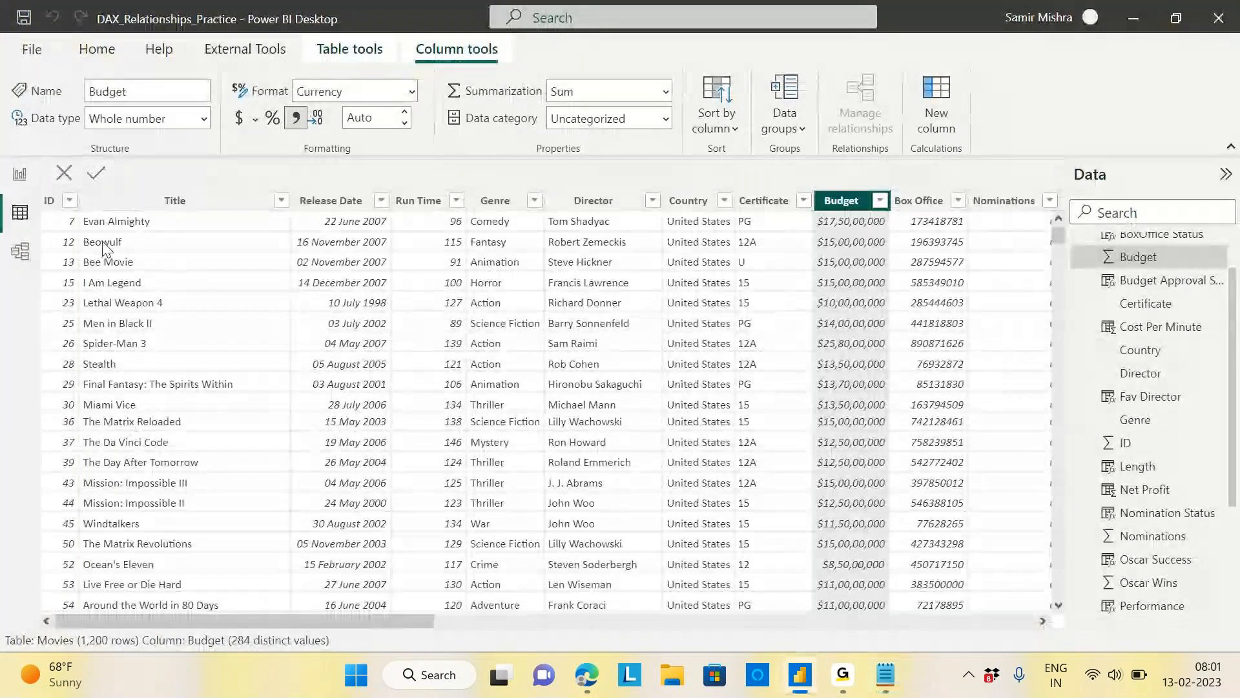
key("alt+Tab")
type("Eva")
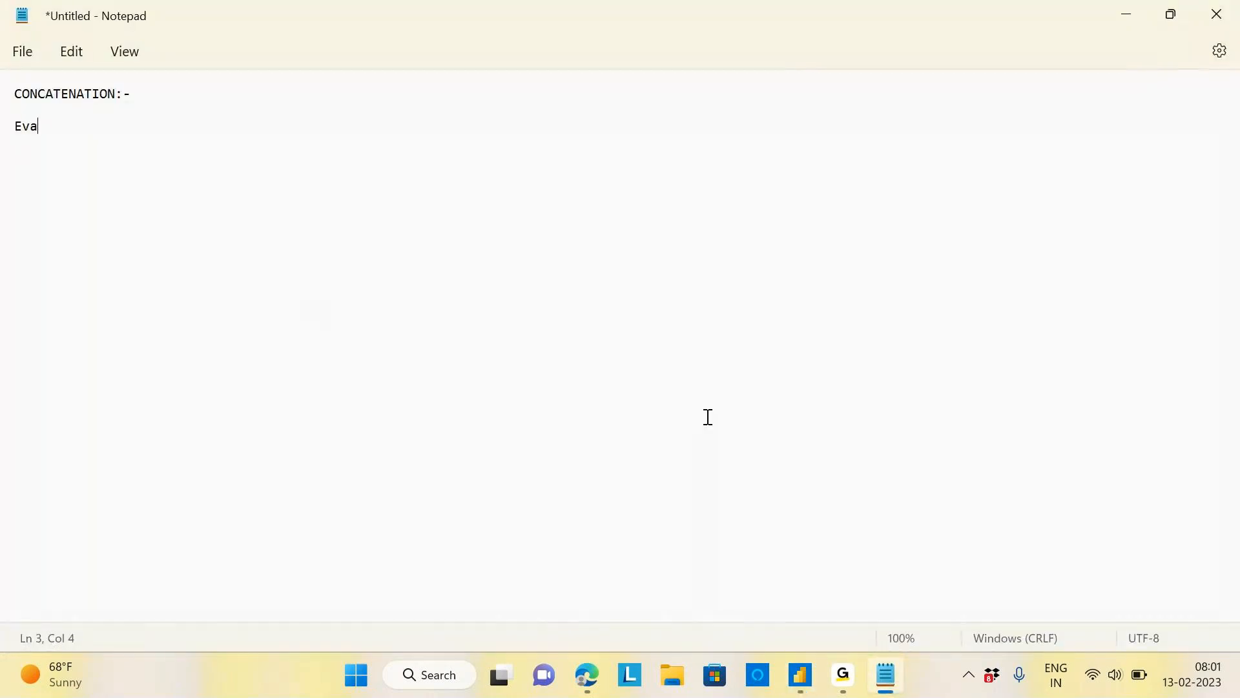
type("n Almig")
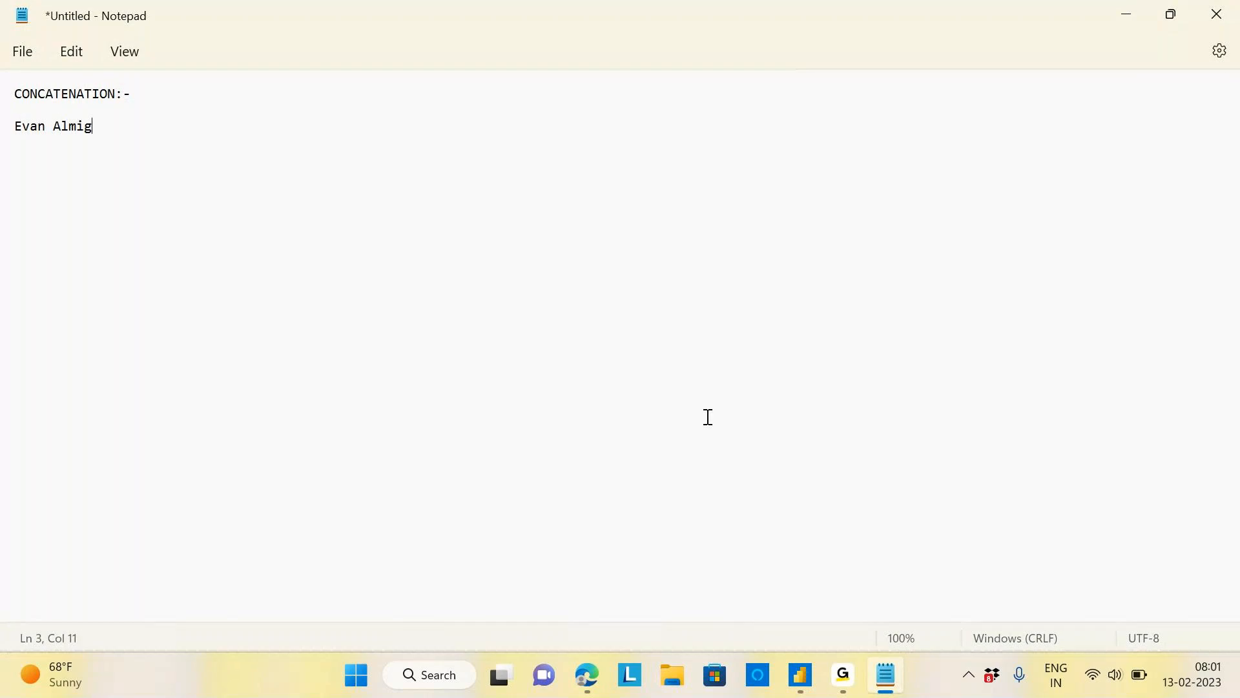
type("hty Cot")
key("BackSpace")
type("sts")
Complete the Notepad sentence with the movie's budget, $175000000, review the sentence and return to the Movies table in Power BI Desktop.
key("alt+Tab")
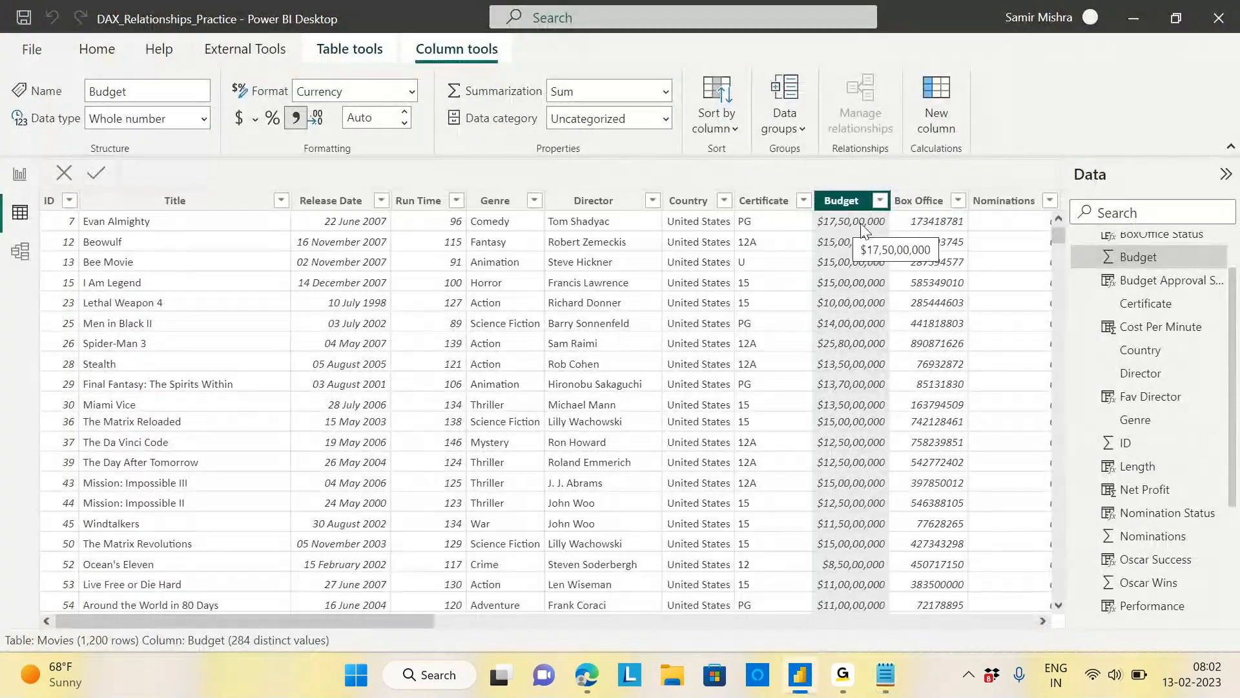
key("alt+Tab")
type("$")
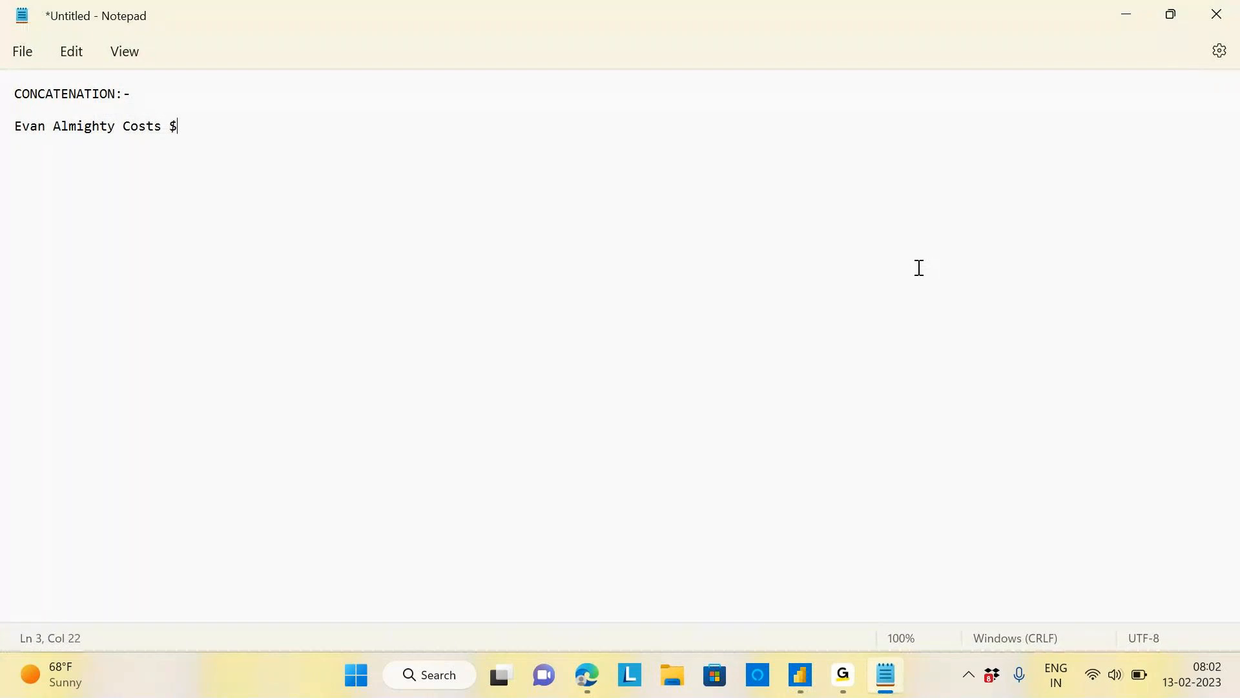
type("175000000")
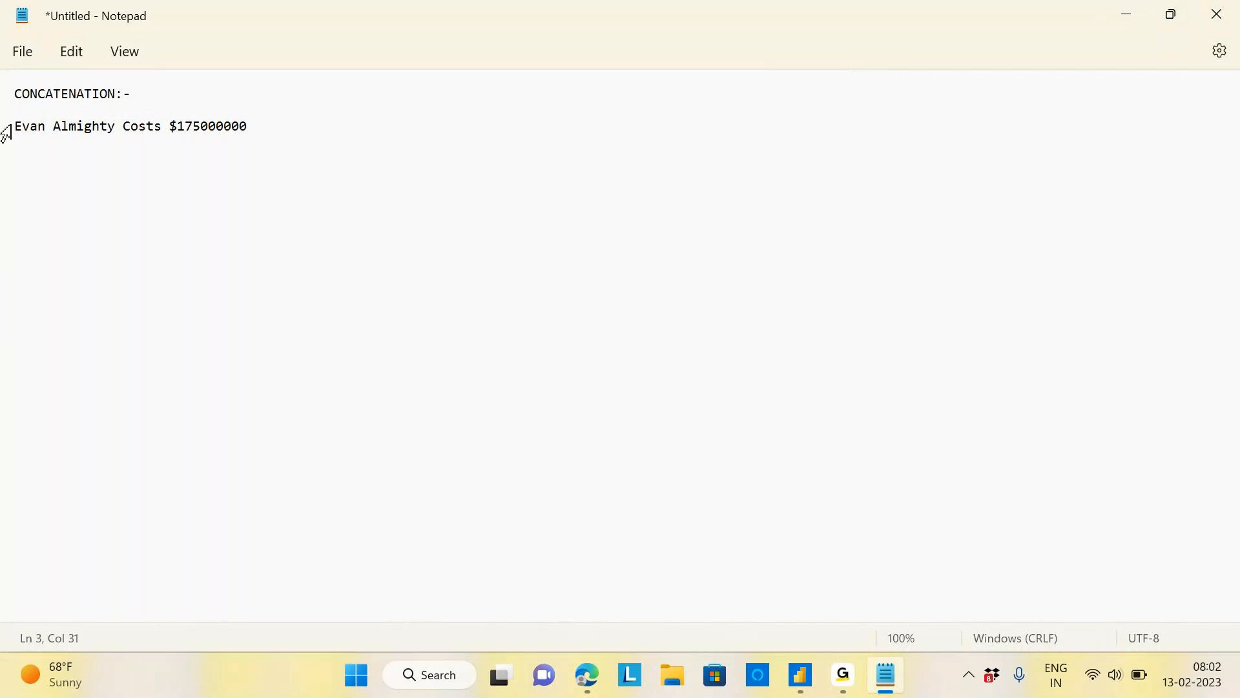
left_click_drag(15, 126, 255, 130)
left_click(185, 166)
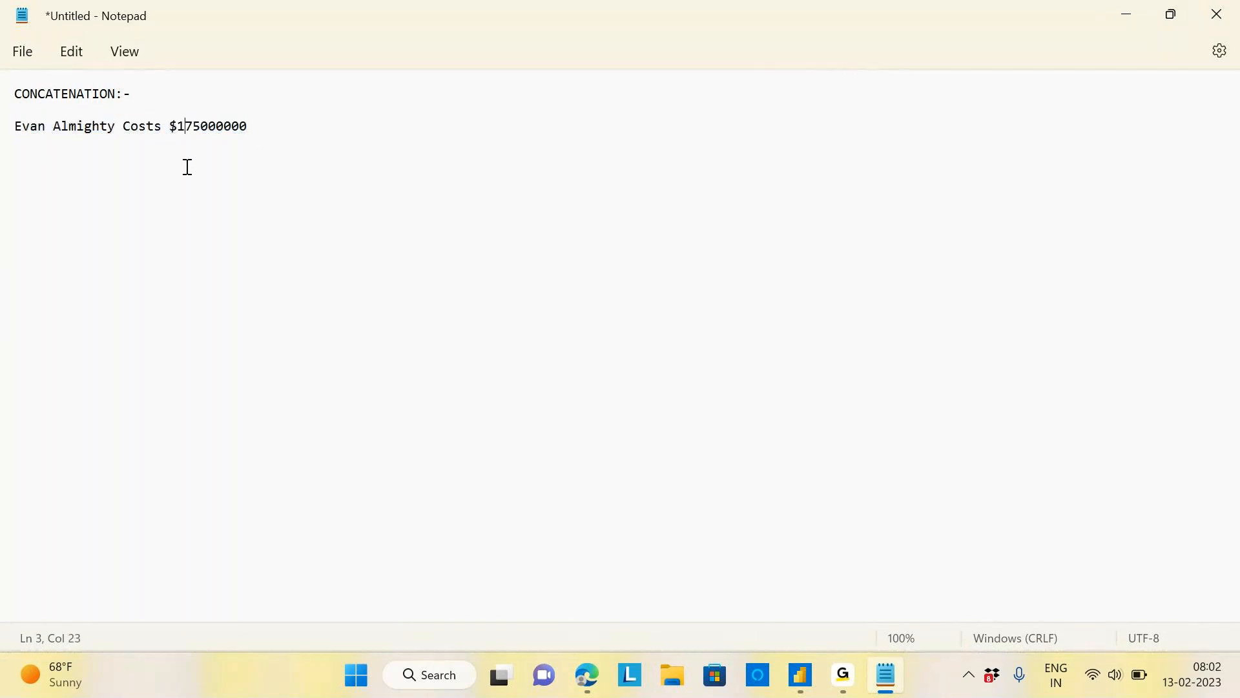
key("alt+Tab")
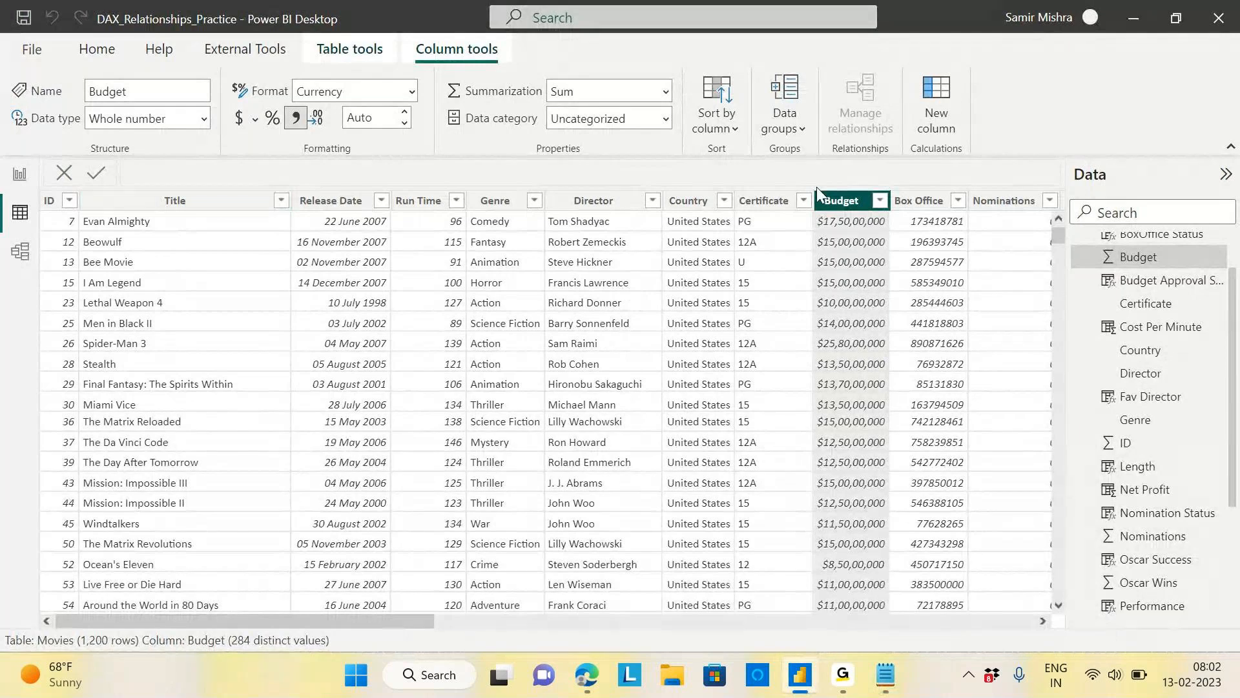
Switch to the Notepad note, highlight the word "Costs" in the sample sentence, and return to the Movies table in Power BI Desktop.
key("alt+Tab")
left_click_drag(121, 127, 163, 126)
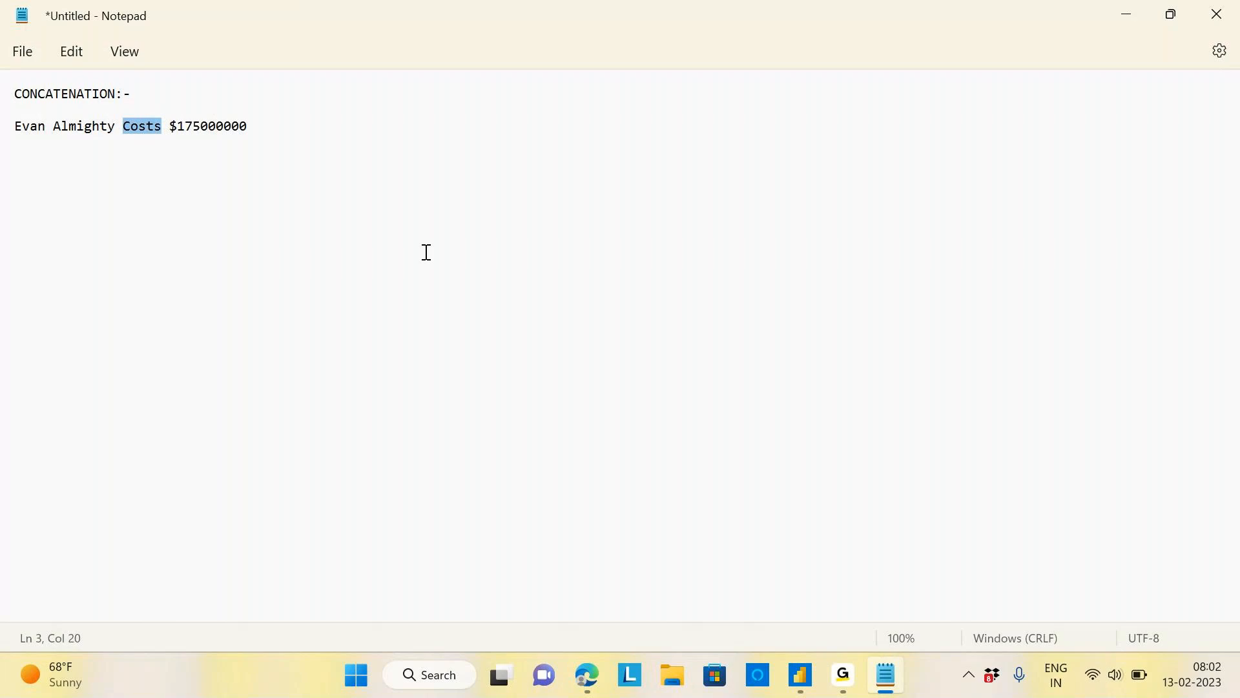
key("alt+Tab")
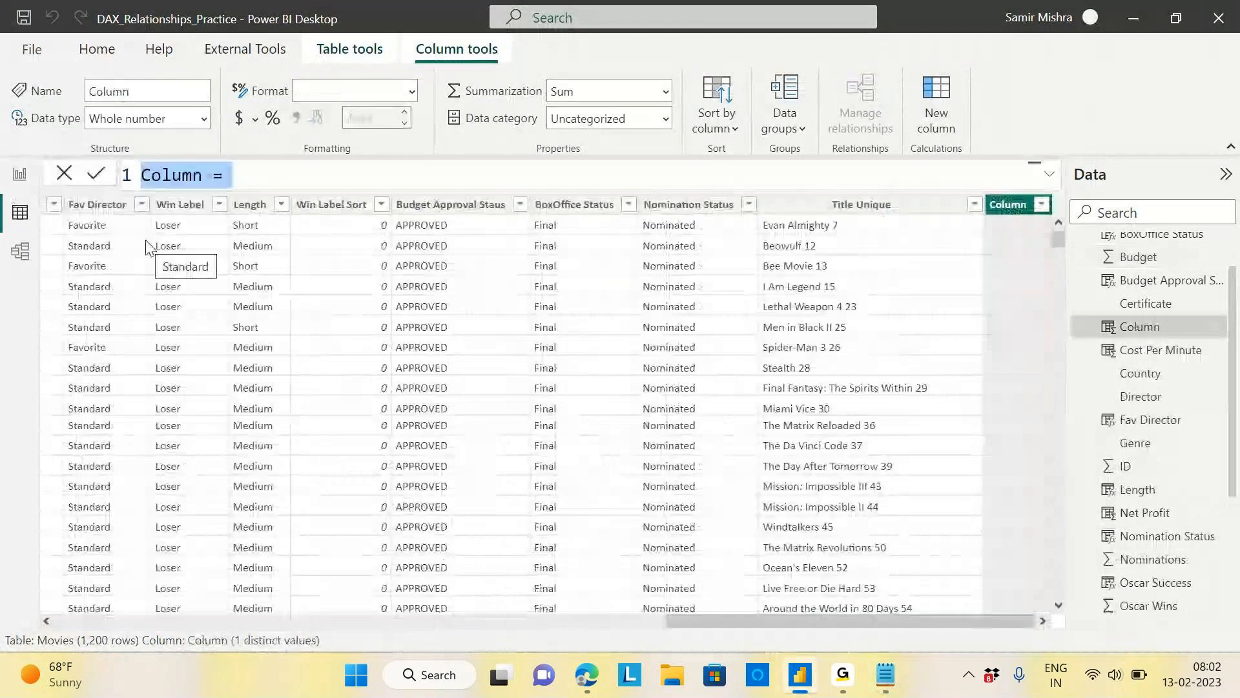
Add a calculated column named Film Cost to the Movies table and begin its formula with Movies[Title]&.
type("Film Cost=")
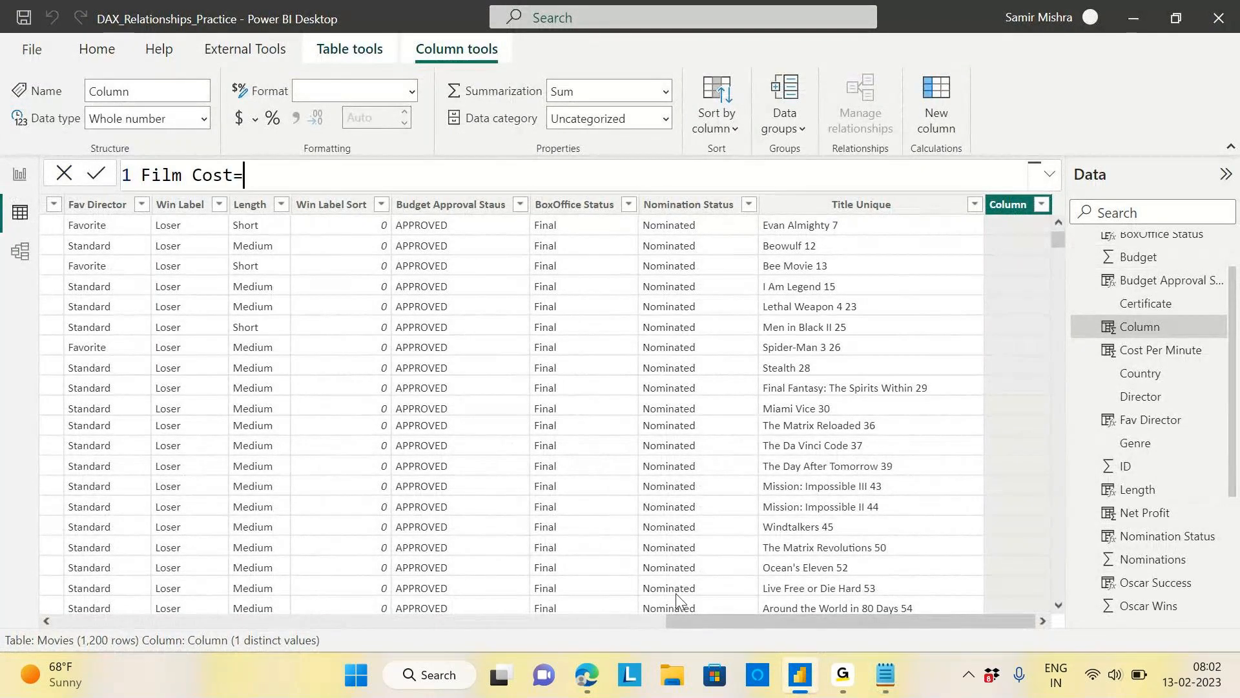
left_click_drag(703, 619, 304, 606)
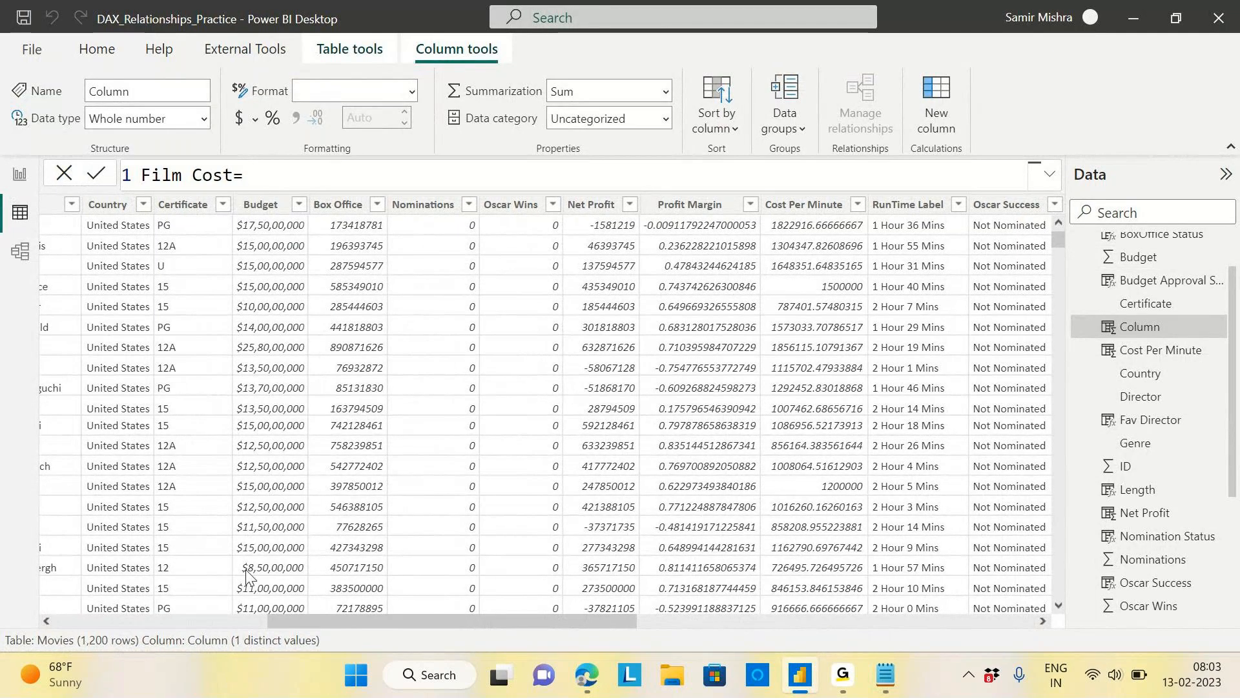
type("tit")
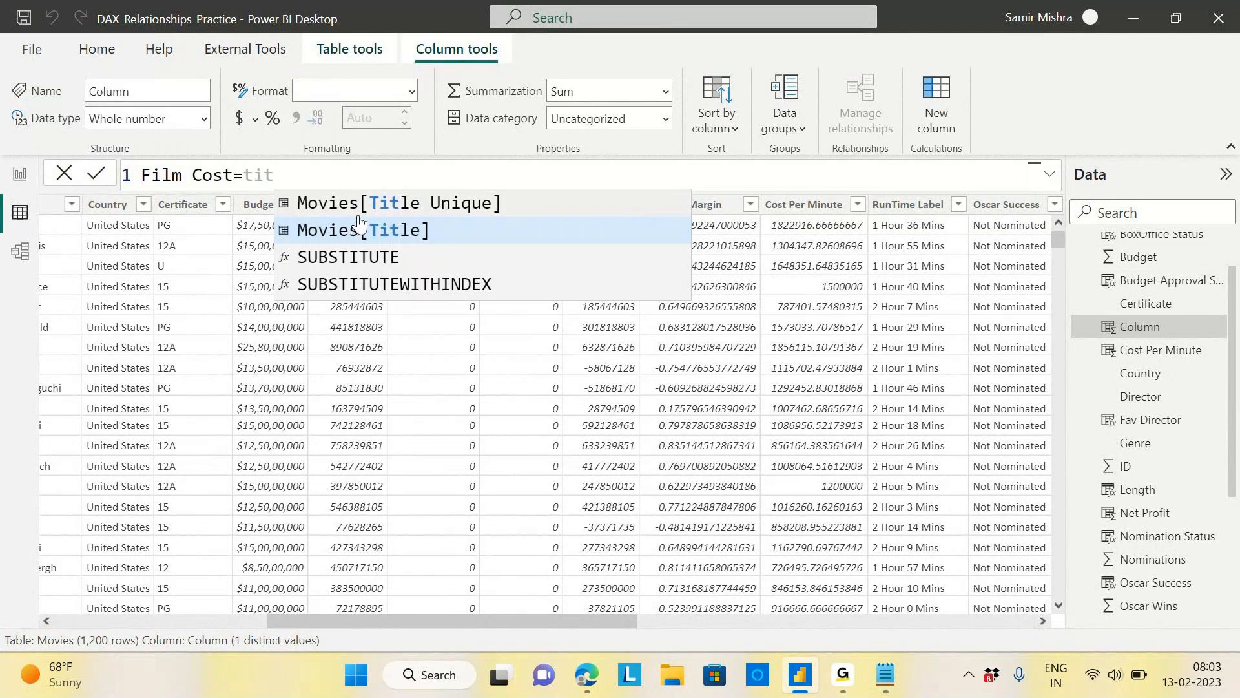
left_click(359, 224)
type("&")
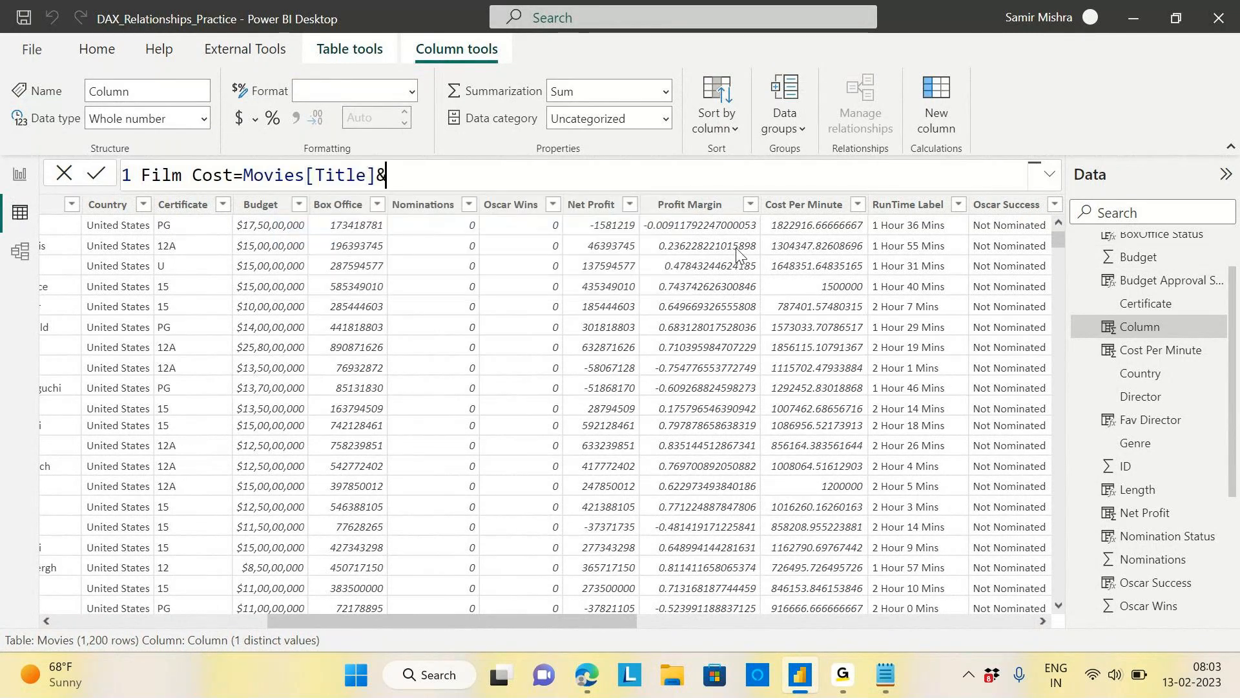
Complete the Film Cost formula with " " &"Cost"&" "& Movies[Budget] and commit it.
type("\" \" &\"Cost")
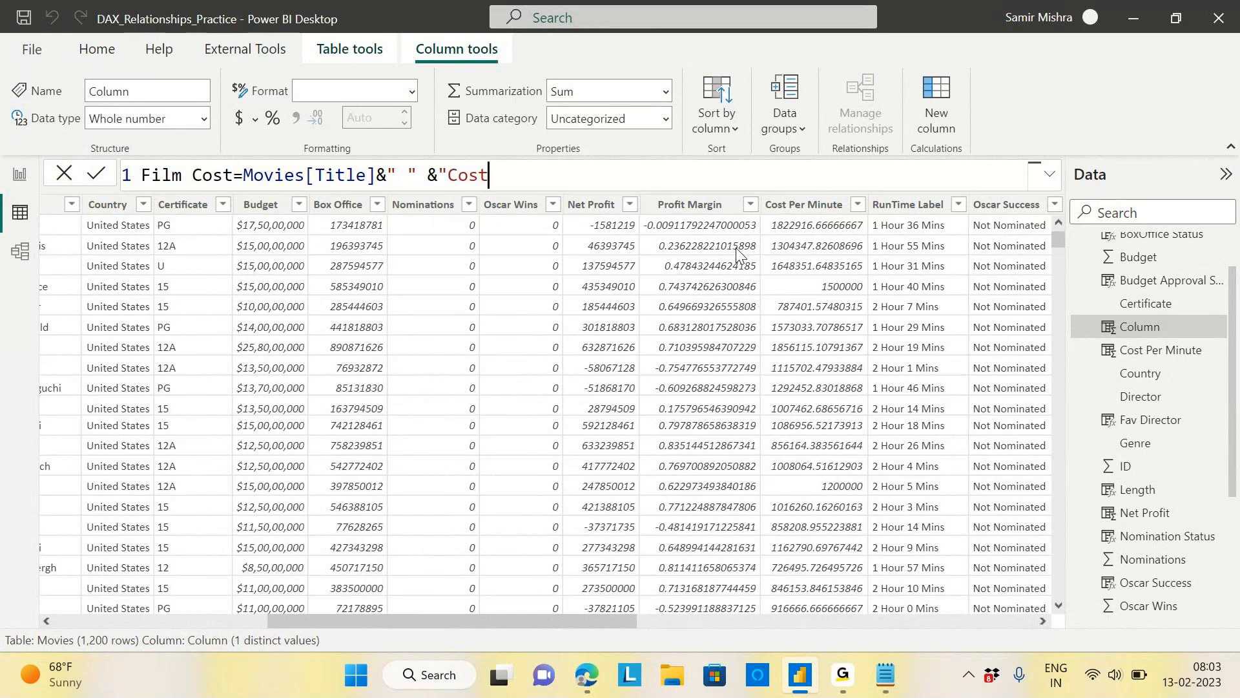
type("\"&\" \" &")
key("BackSpace")
key("BackSpace")
type("&\" \" &")
key("BackSpace")
key("BackSpace")
type("& ")
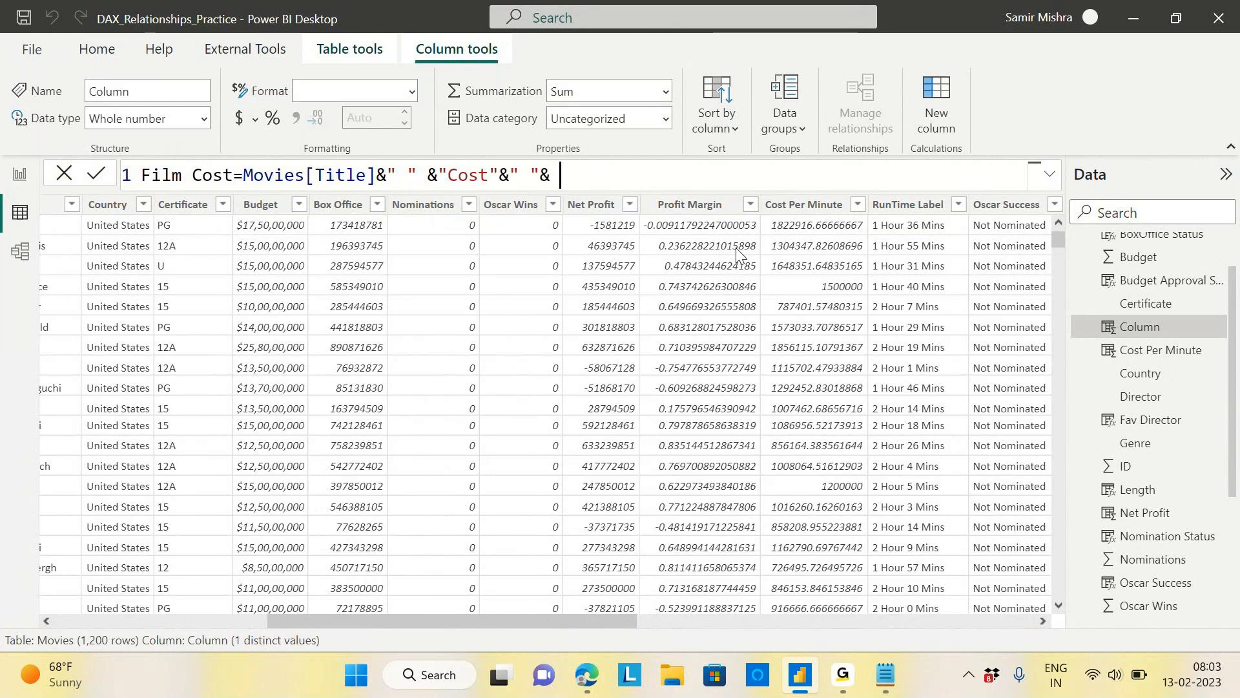
type("budg")
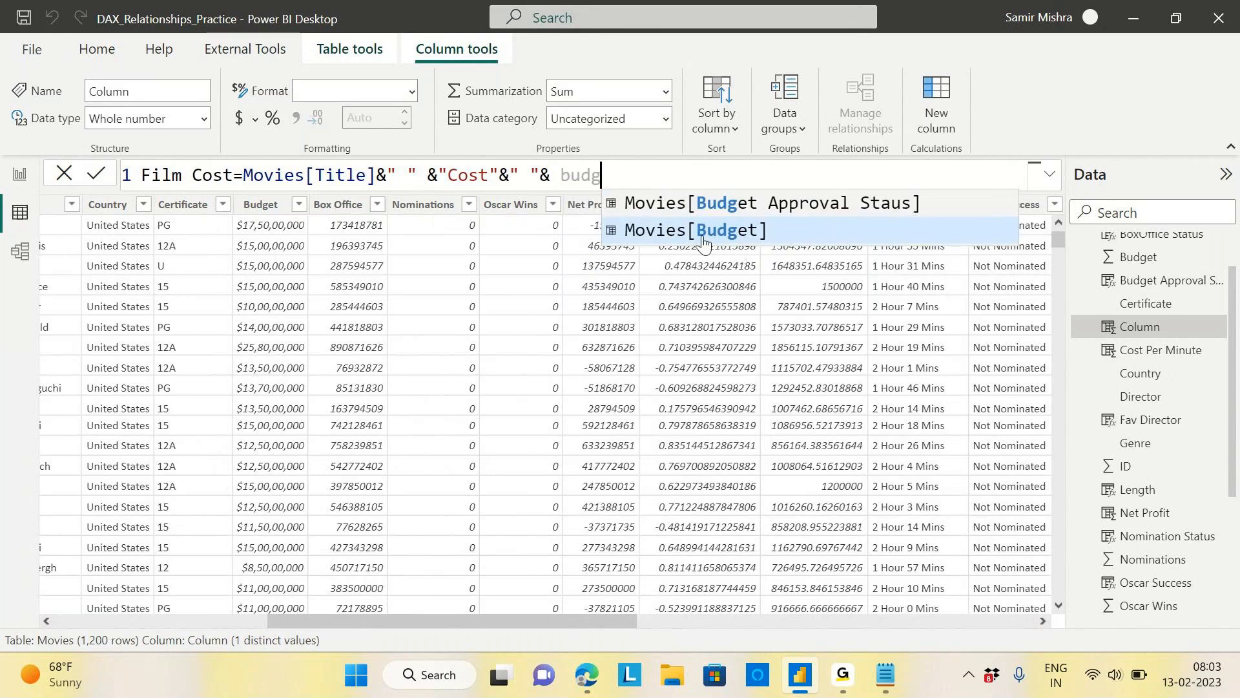
left_click(703, 238)
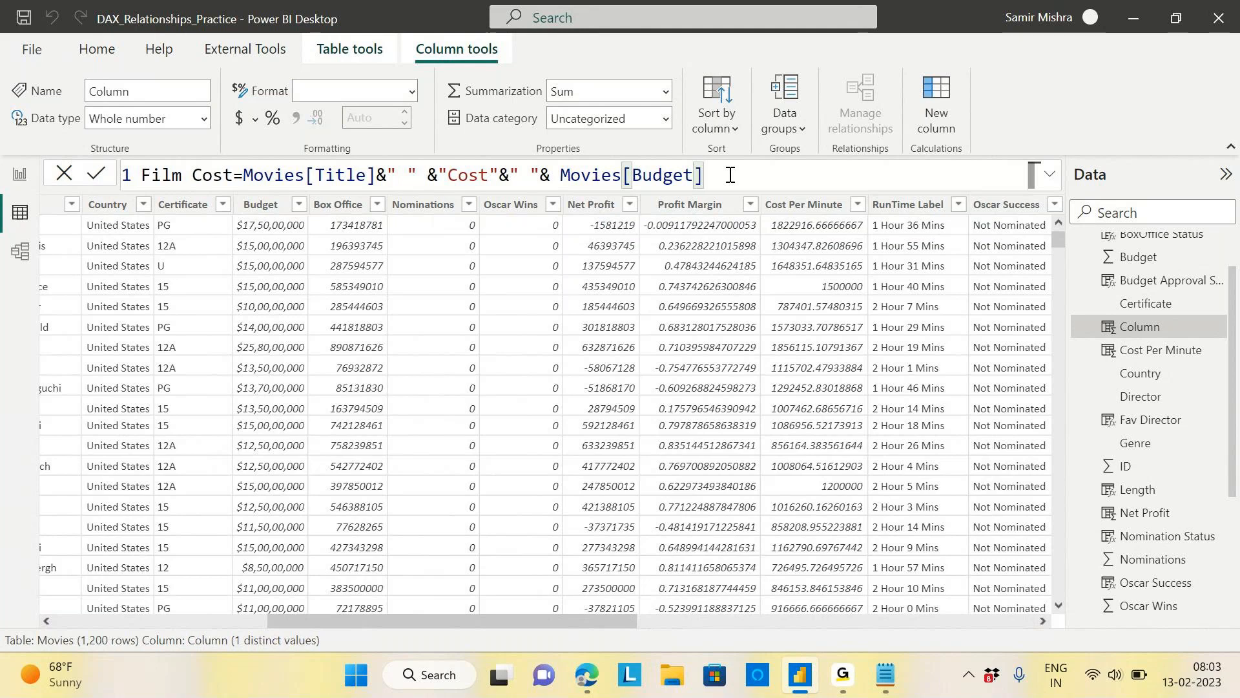
key("Return")
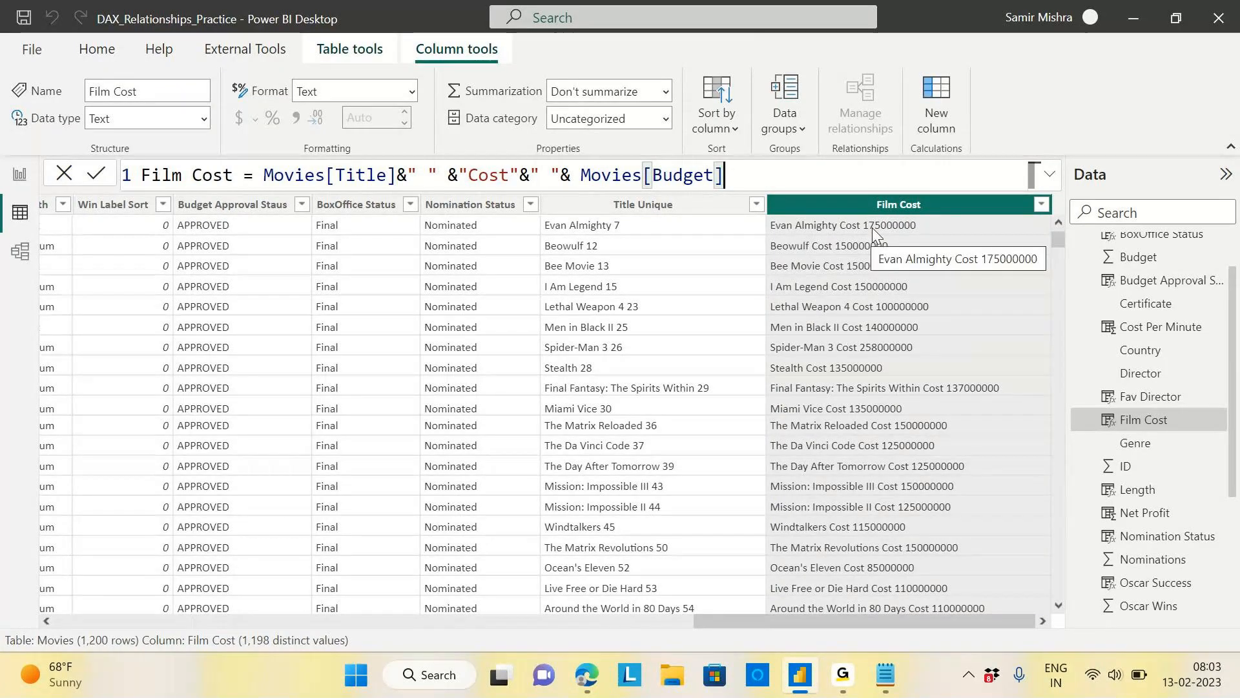
Compare the number formatting of the Budget column with the budget amounts in the Film Cost column.
left_click_drag(800, 620, 371, 629)
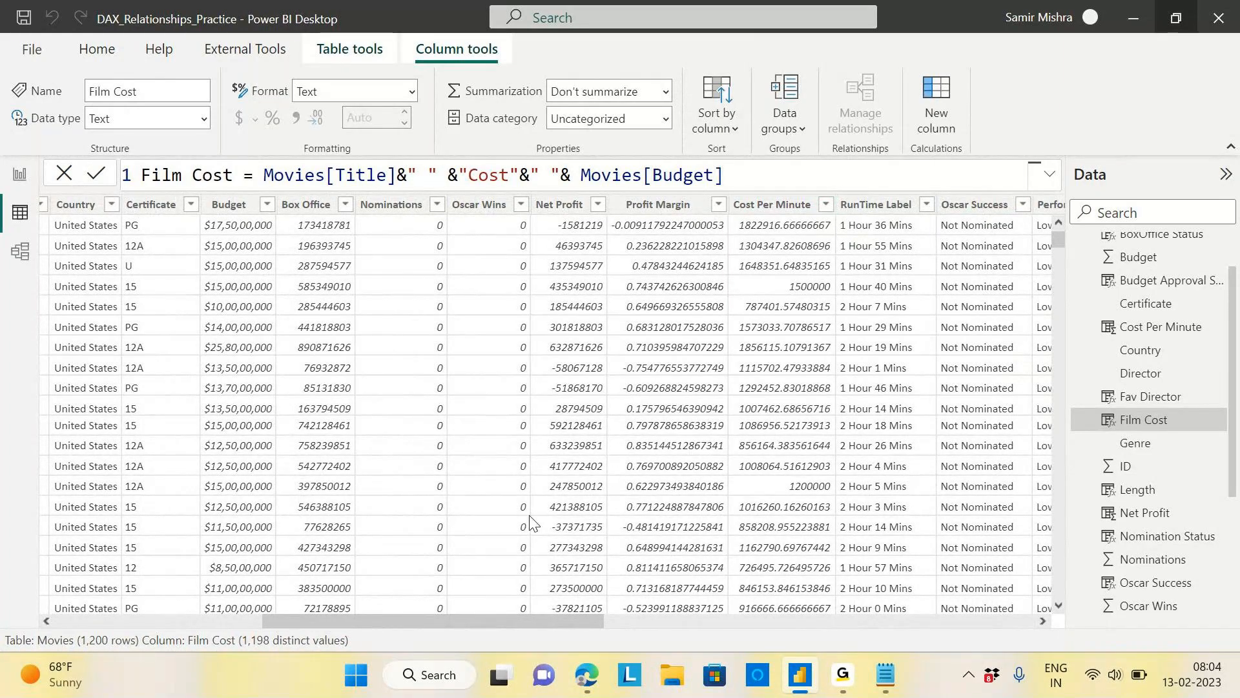
left_click_drag(475, 619, 907, 619)
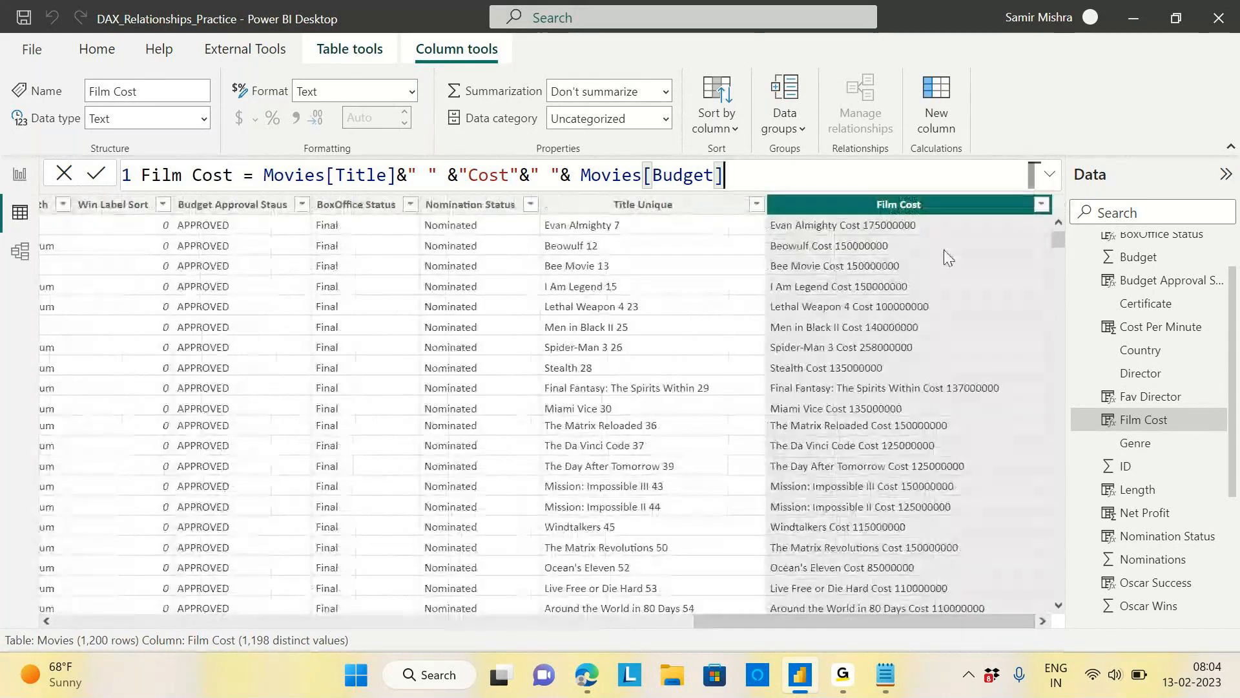
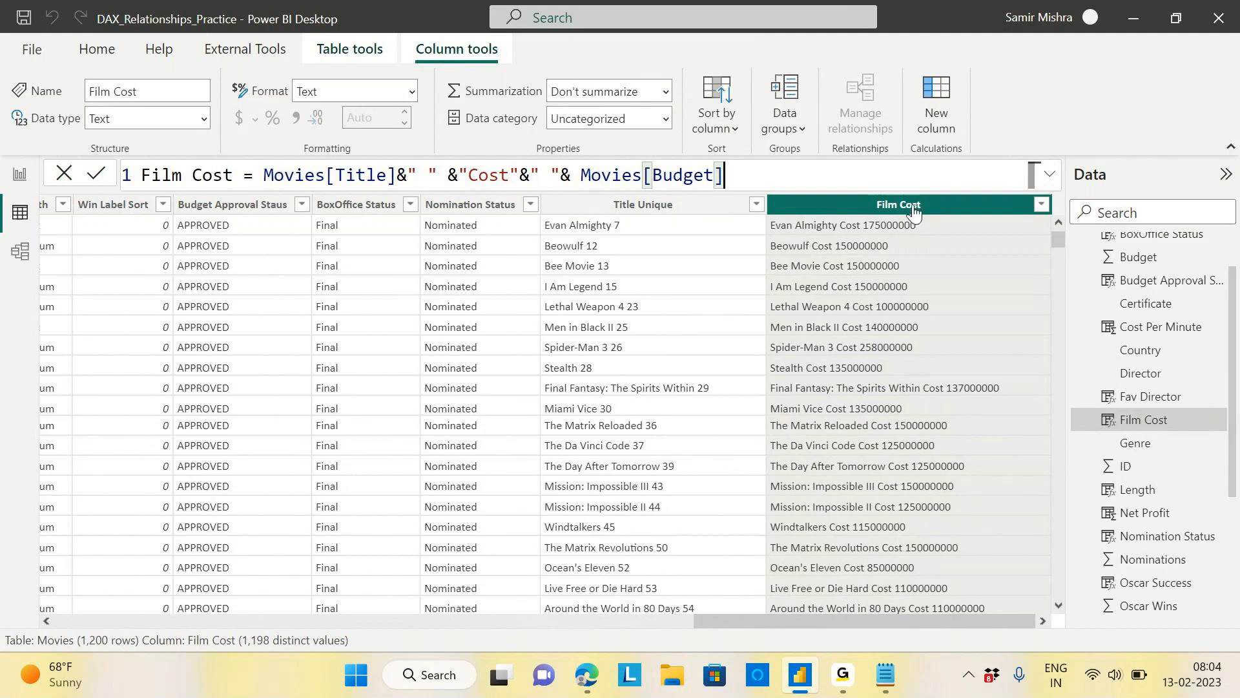
left_click_drag(753, 622, 296, 615)
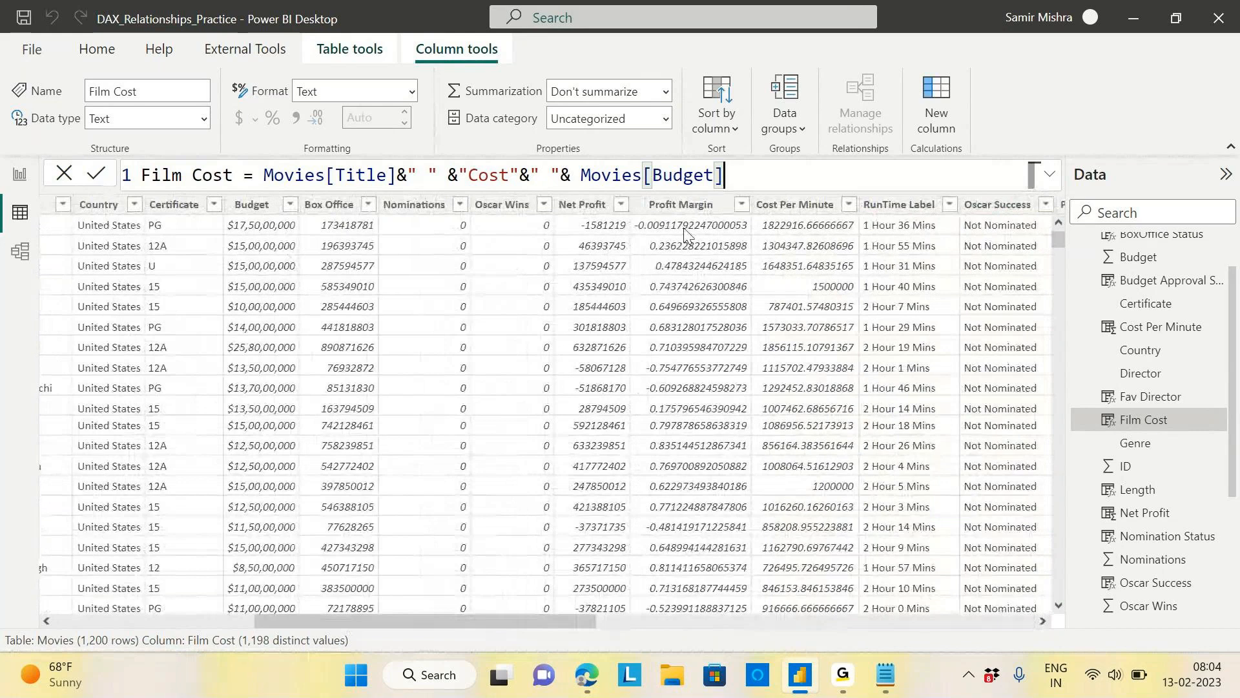
left_click(715, 180)
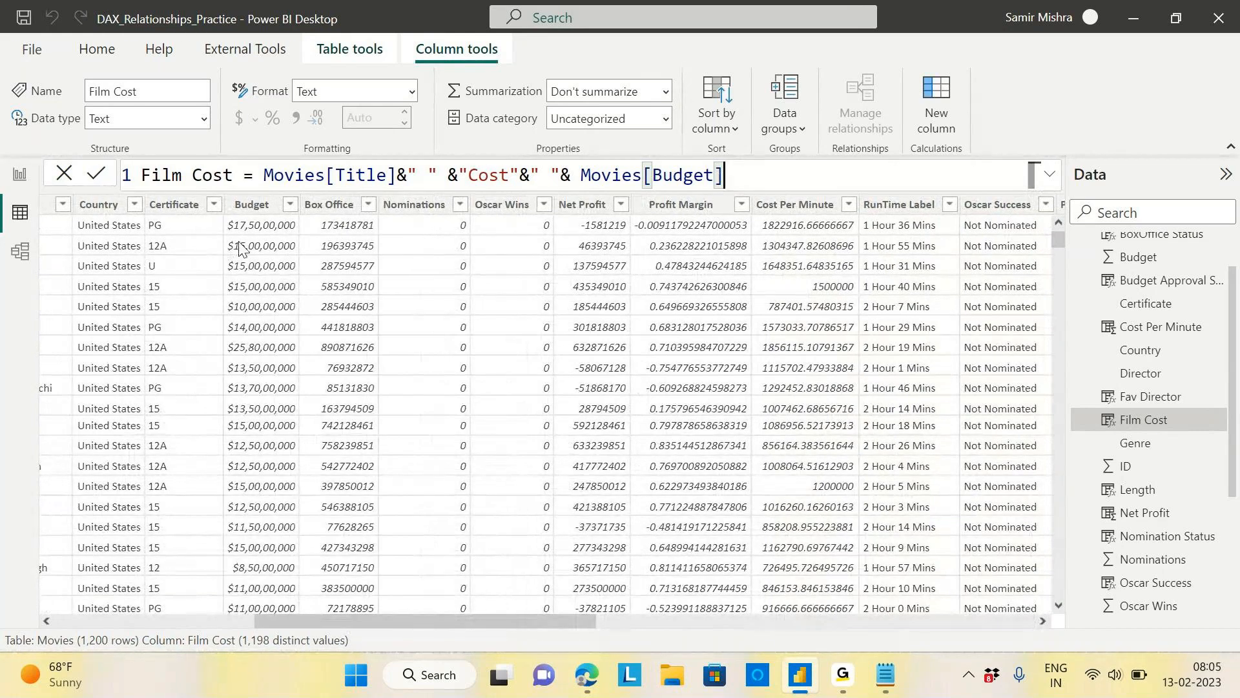
key("Return")
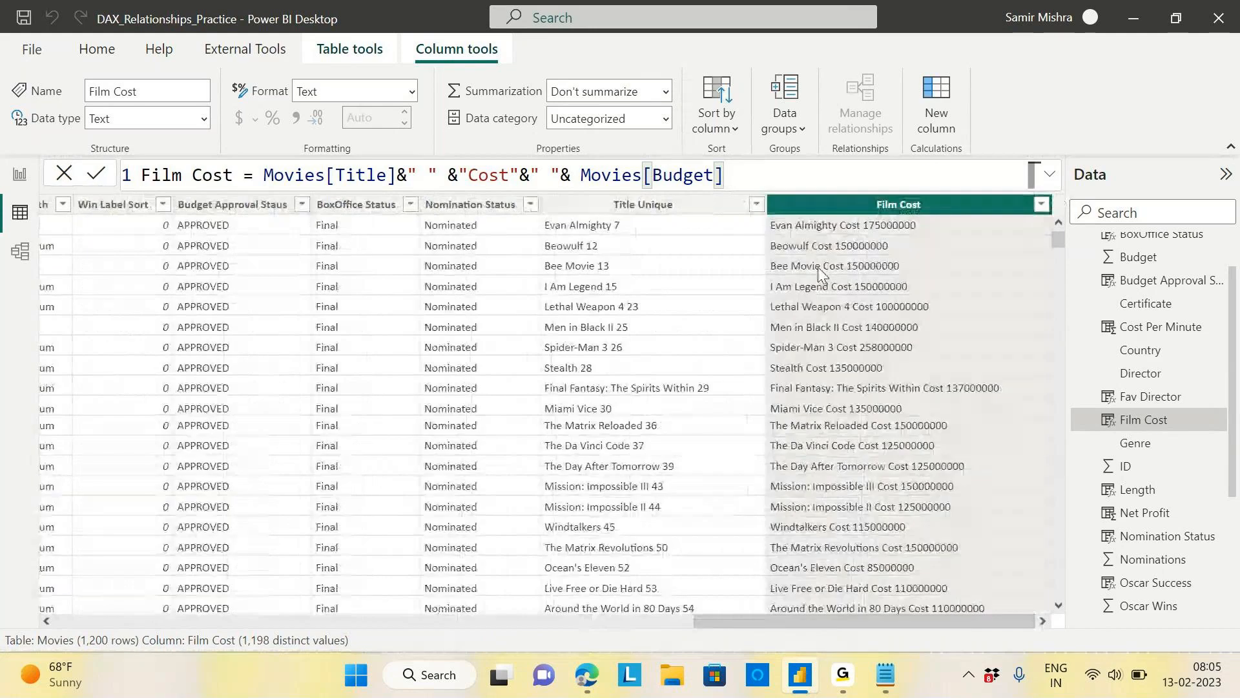
Wrap Movies[Budget] in the Film Cost formula in FORMAT with the "CURRENCY" format and commit the formula.
left_click(583, 175)
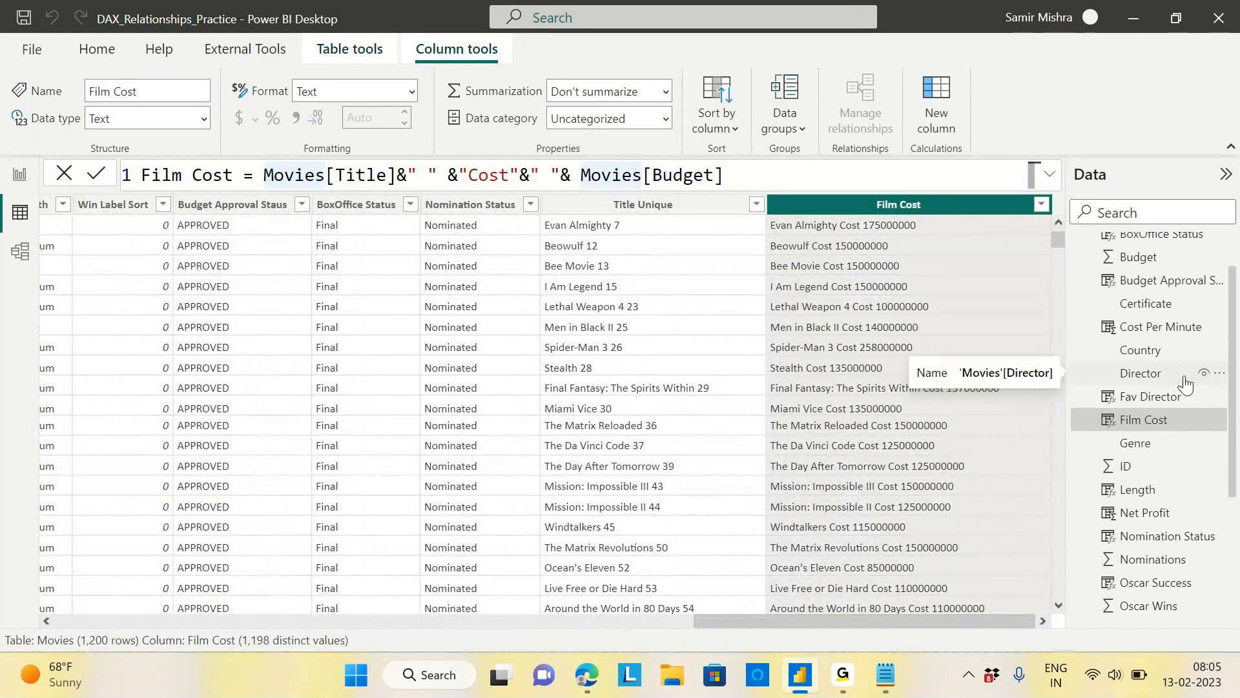
type("for")
key("Tab")
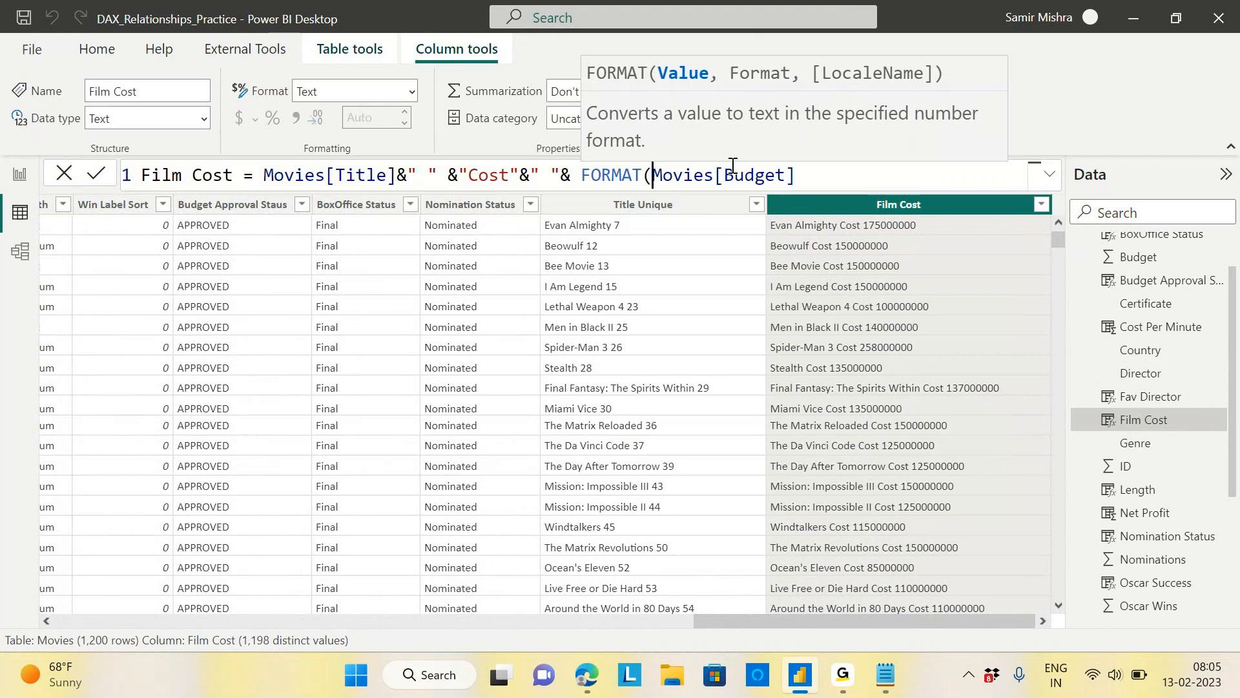
left_click(806, 177)
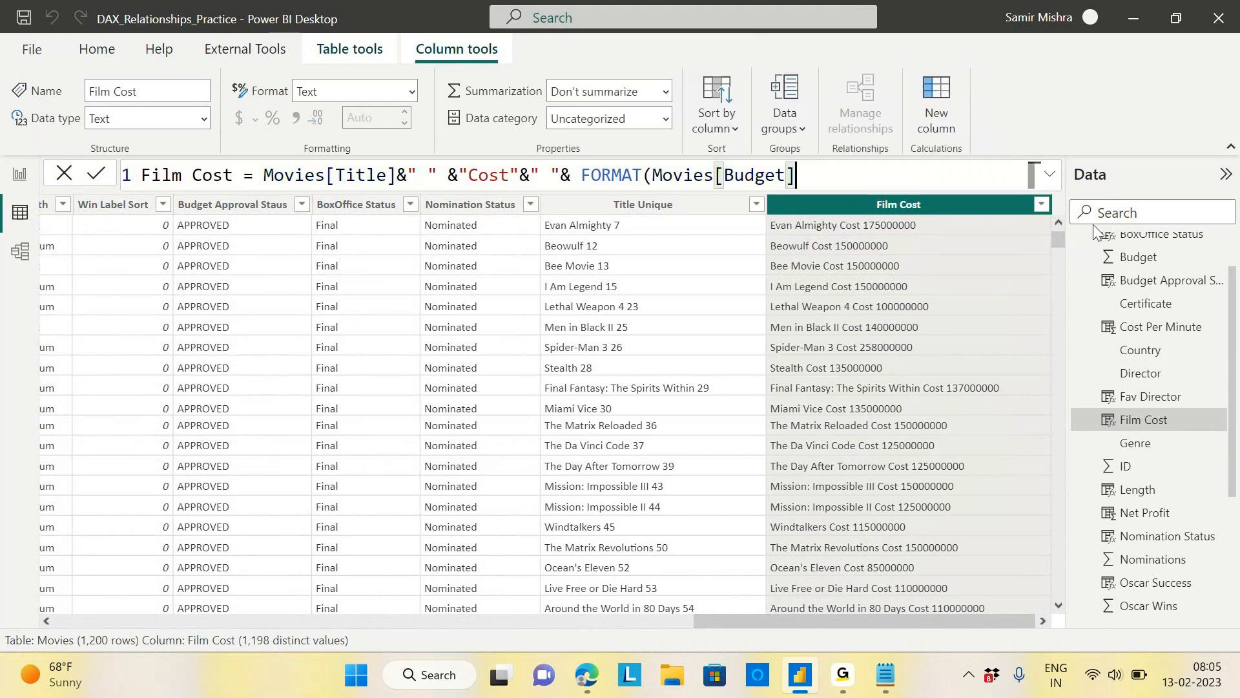
type(",")
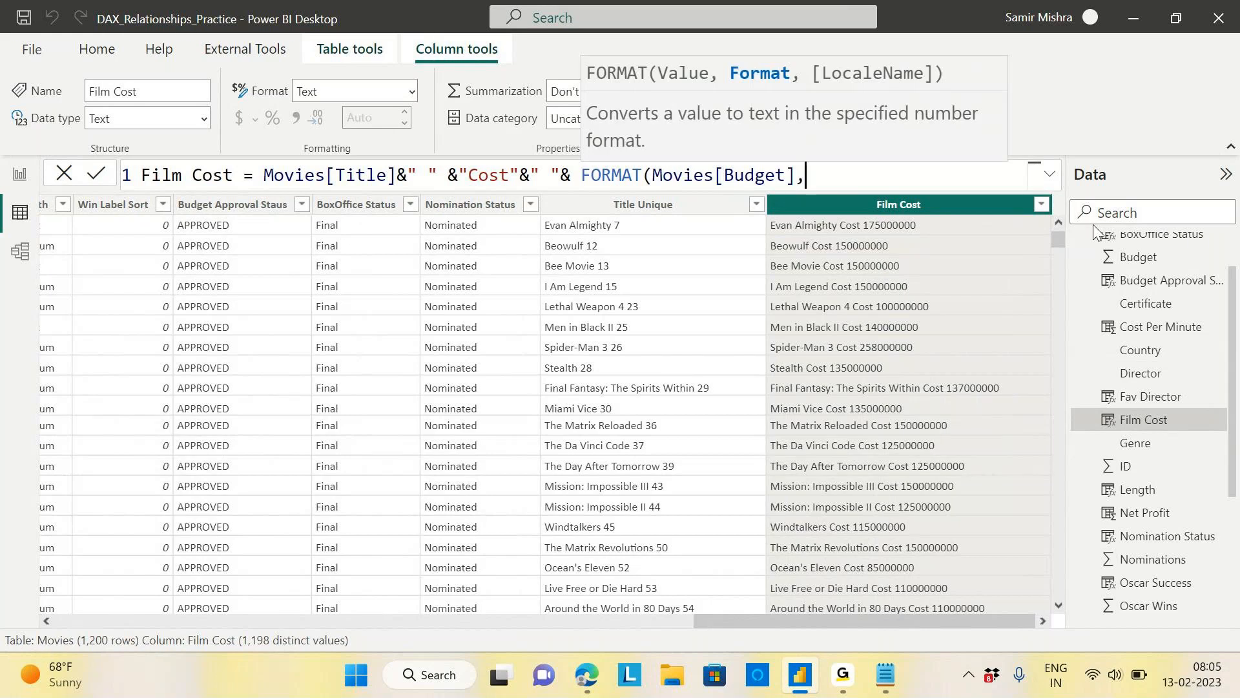
type("\"")
key("Caps_Lock")
type("CURRENCY\"")
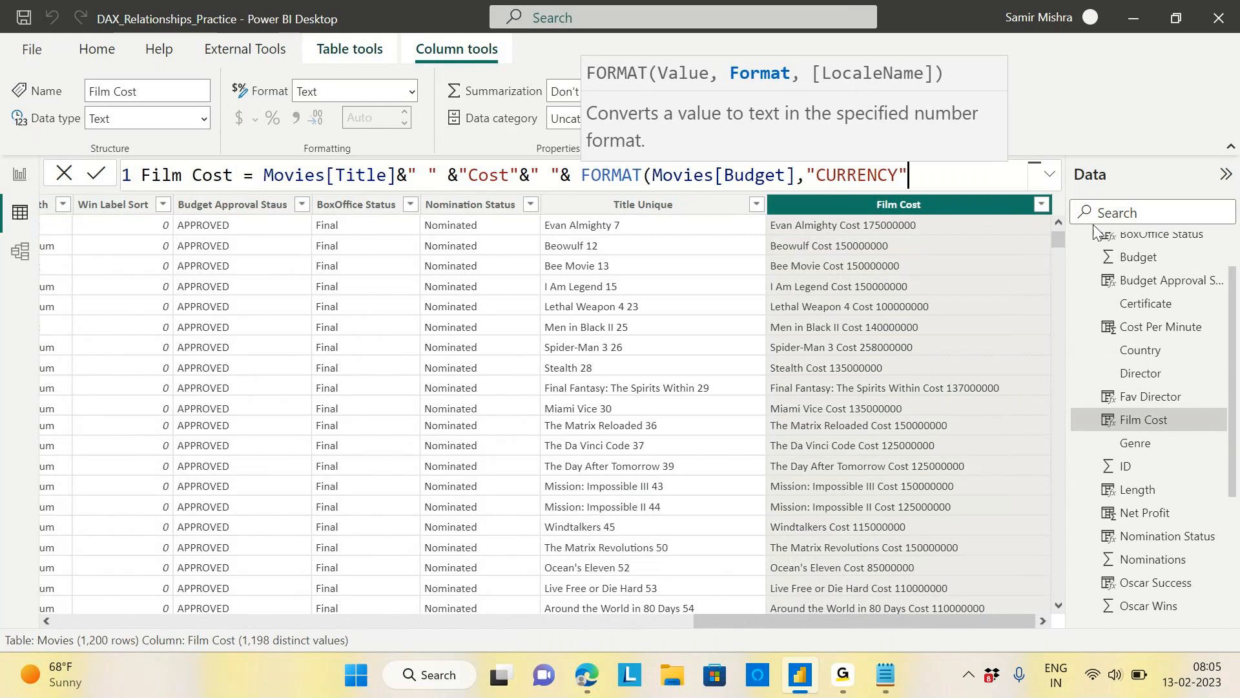
type(")")
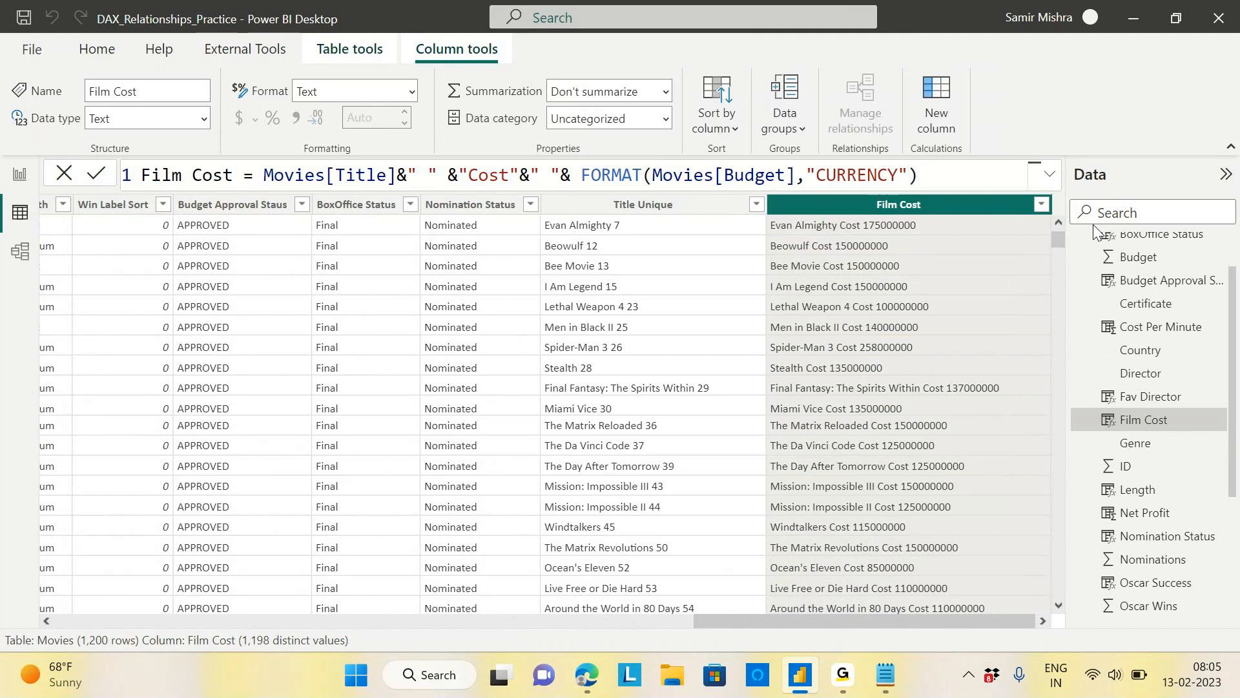
key("Return")
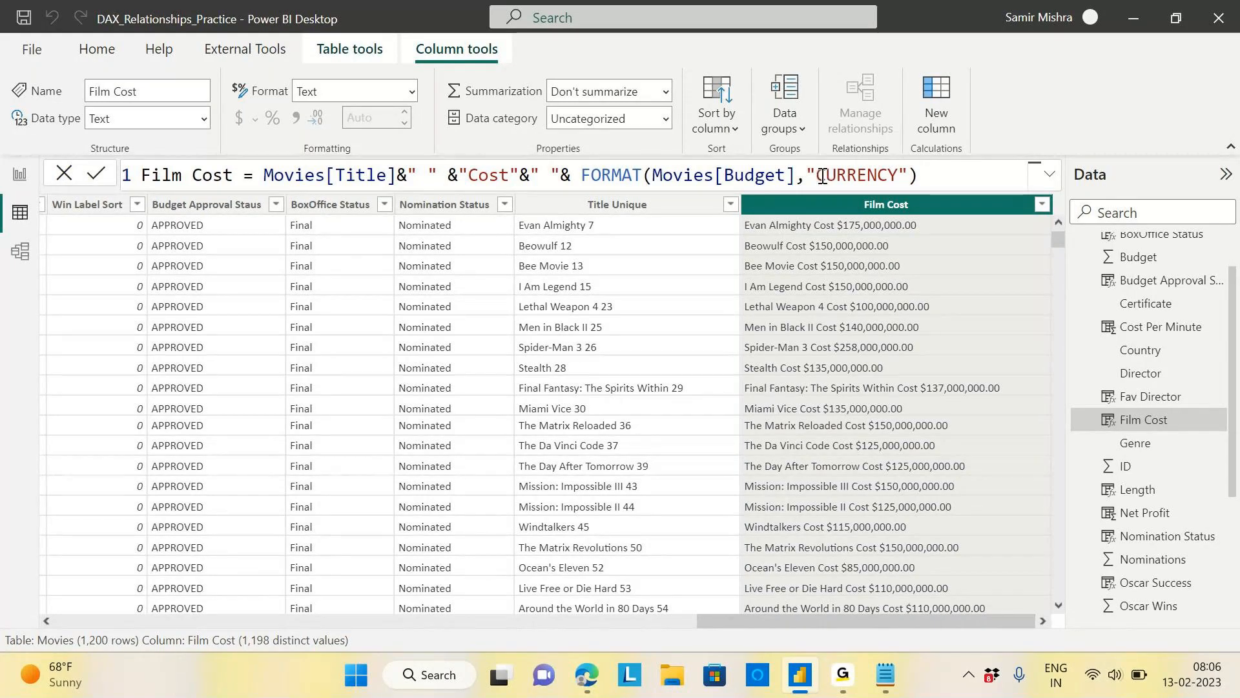
Replace the "CURRENCY" format string in the Film Cost formula with "$0.00" and commit the formula.
left_click_drag(822, 176, 900, 176)
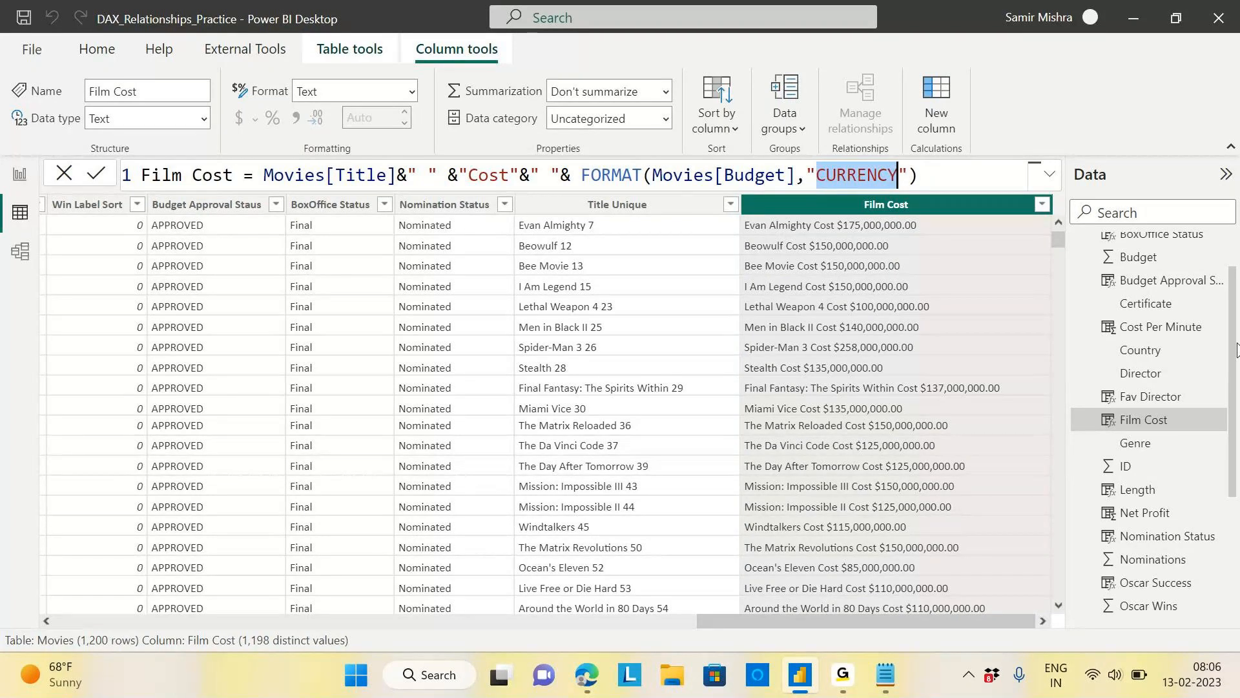
key("BackSpace")
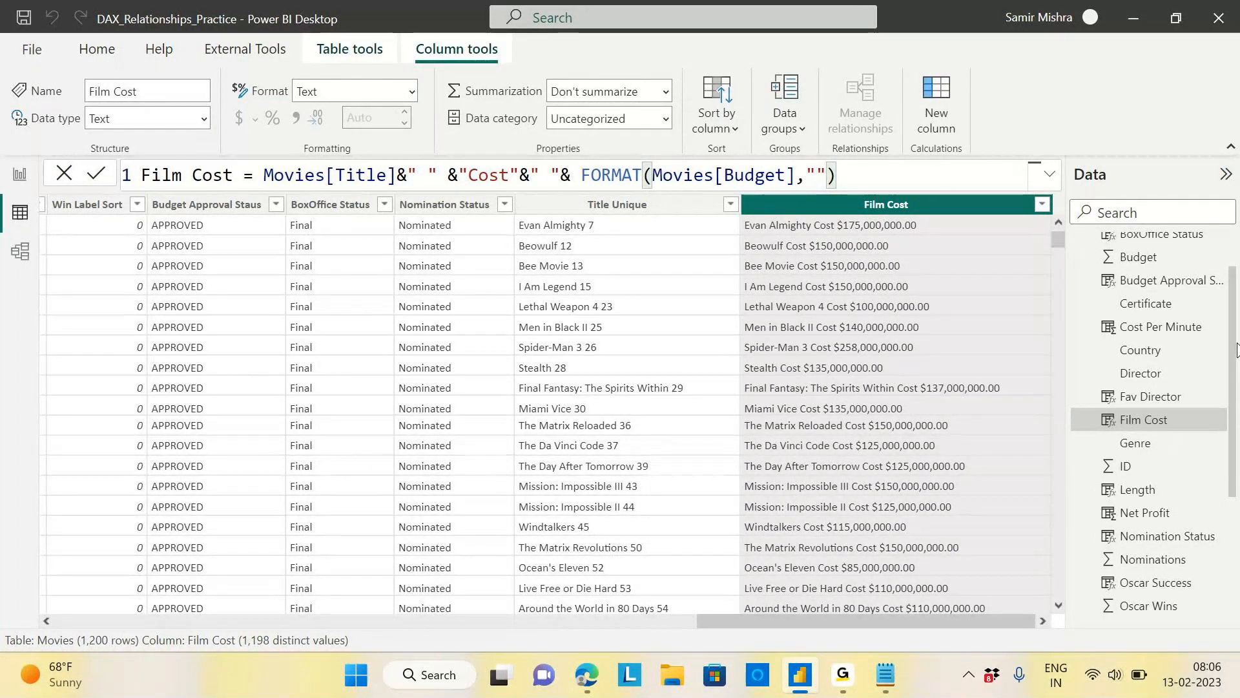
type("$")
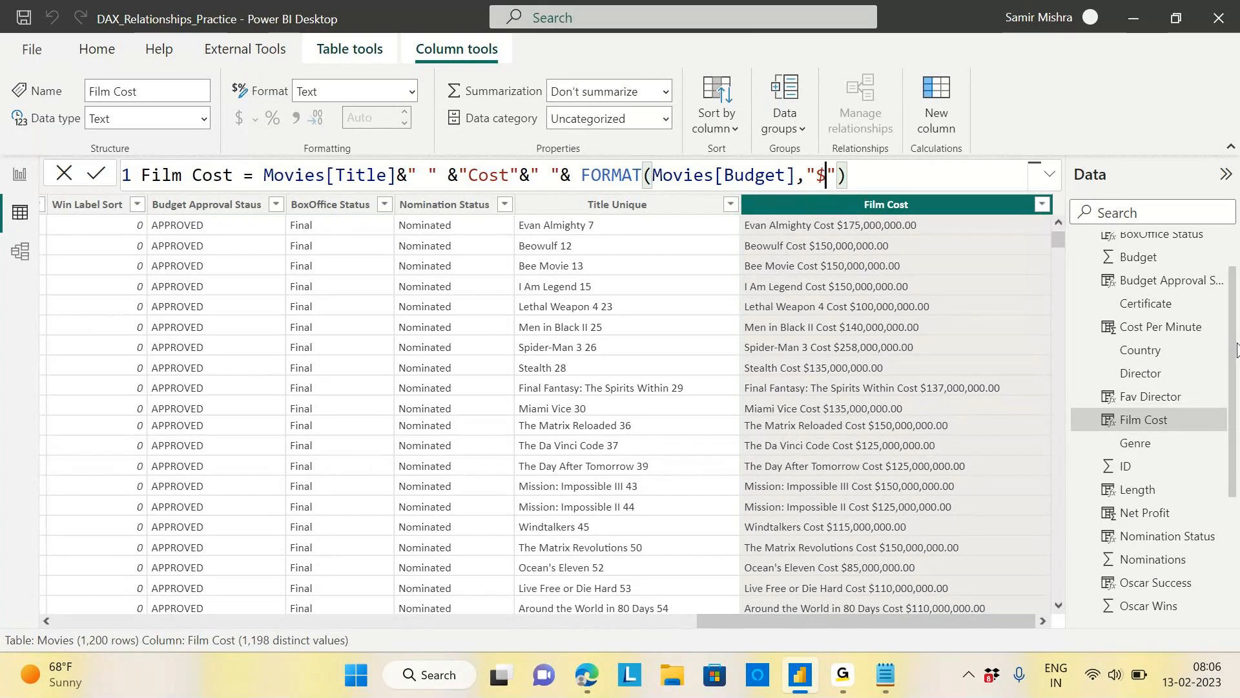
type("0")
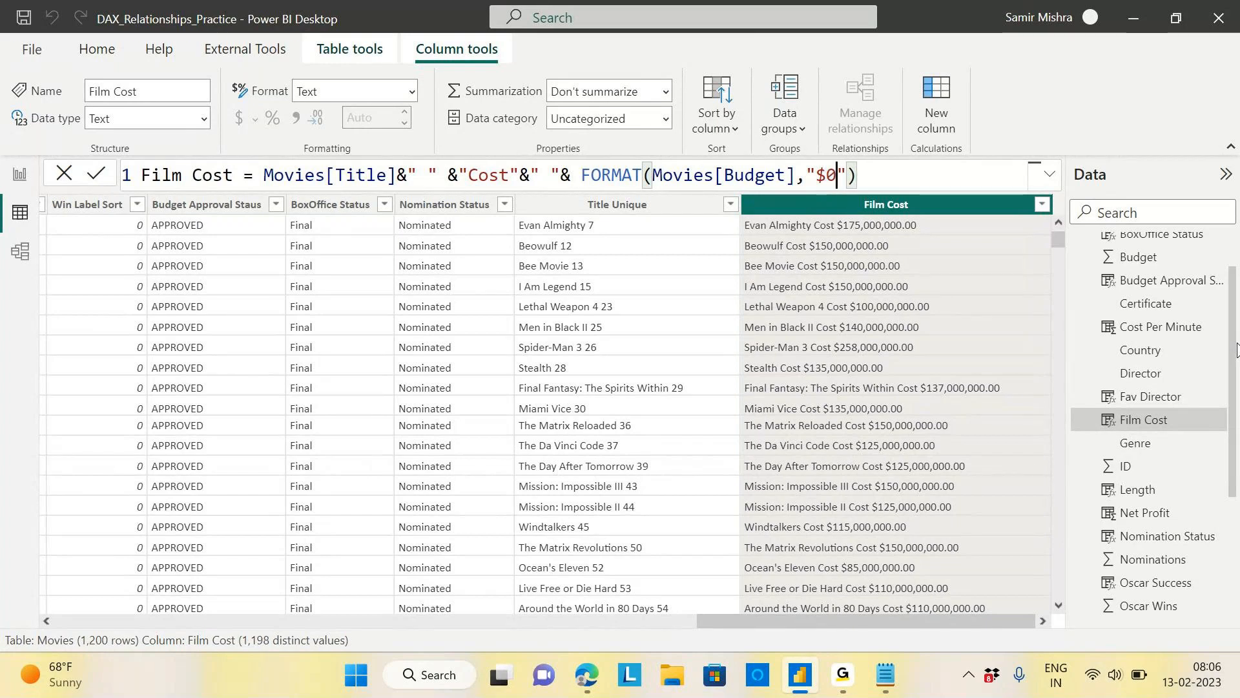
type(".")
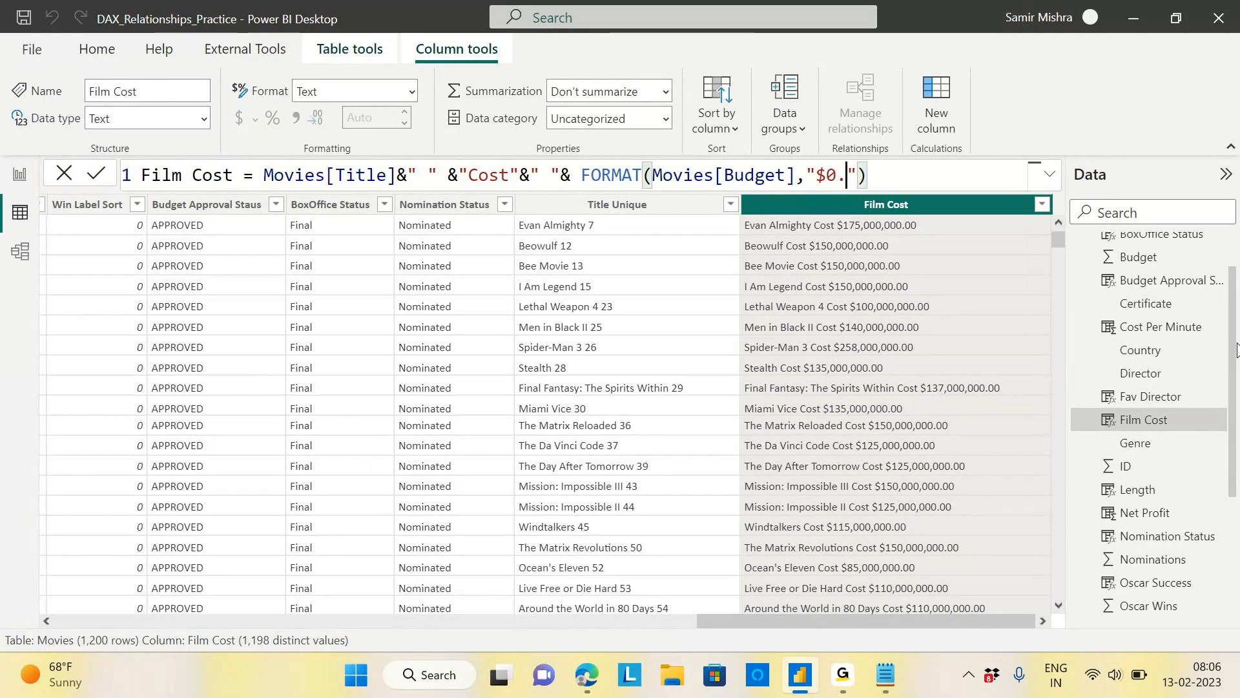
type("00")
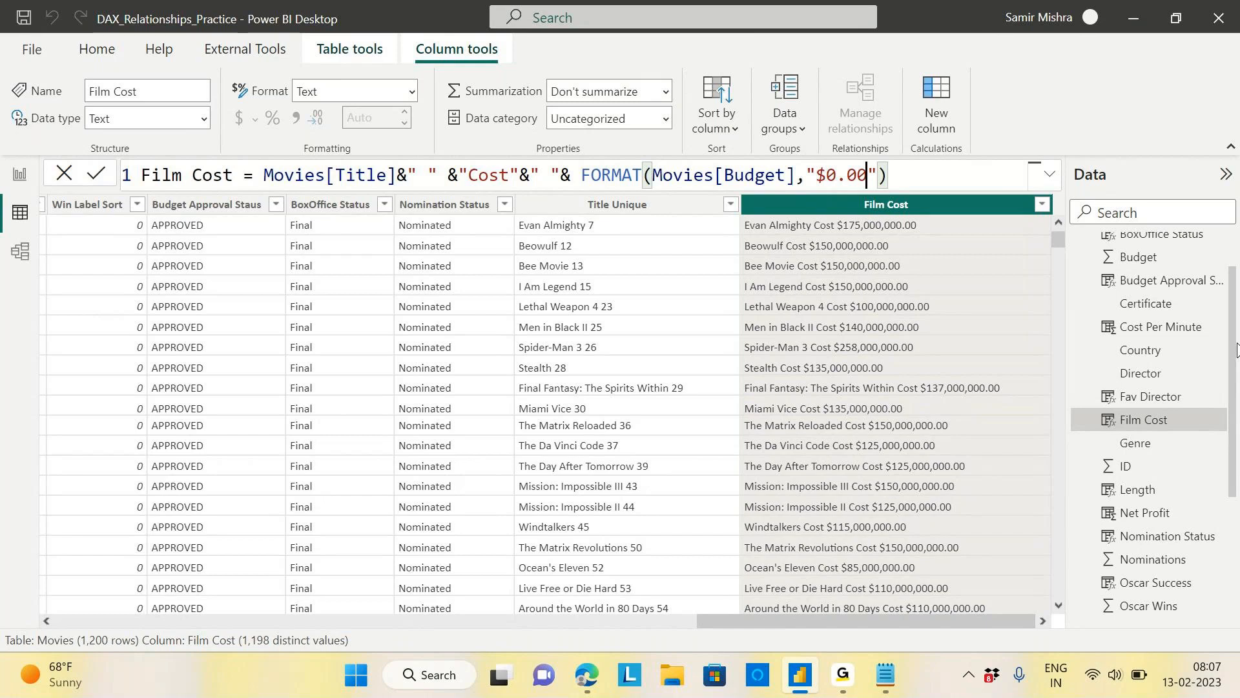
left_click(911, 174)
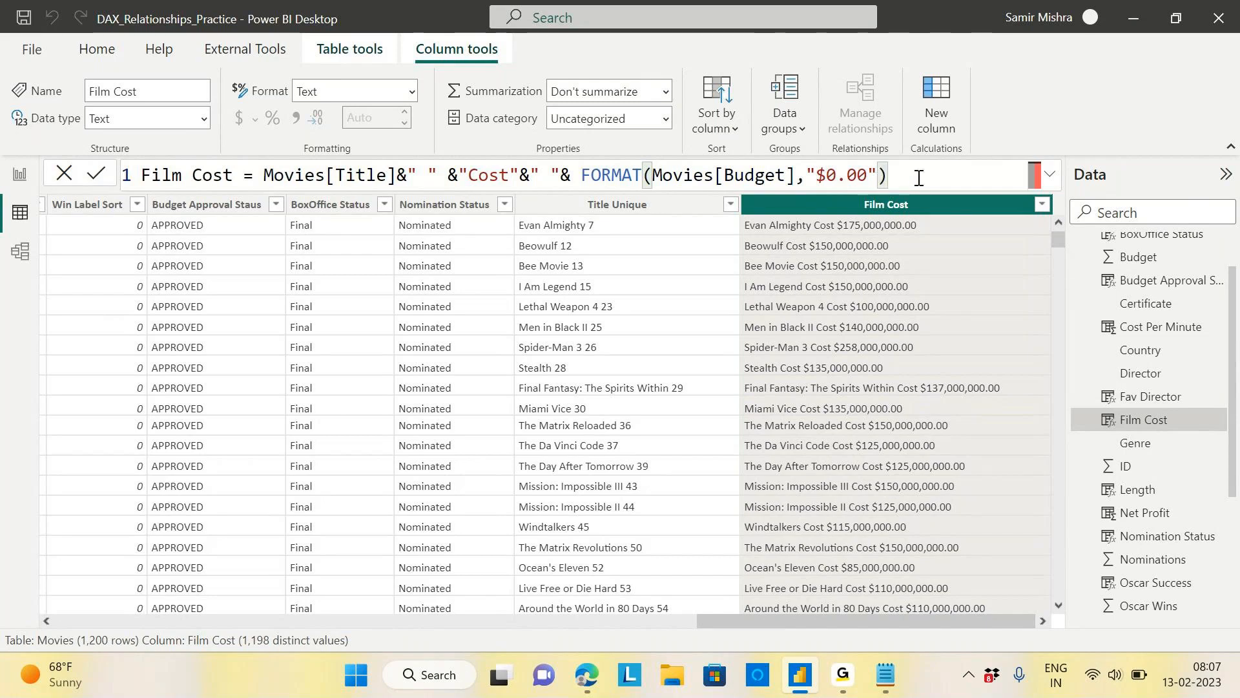
key("Return")
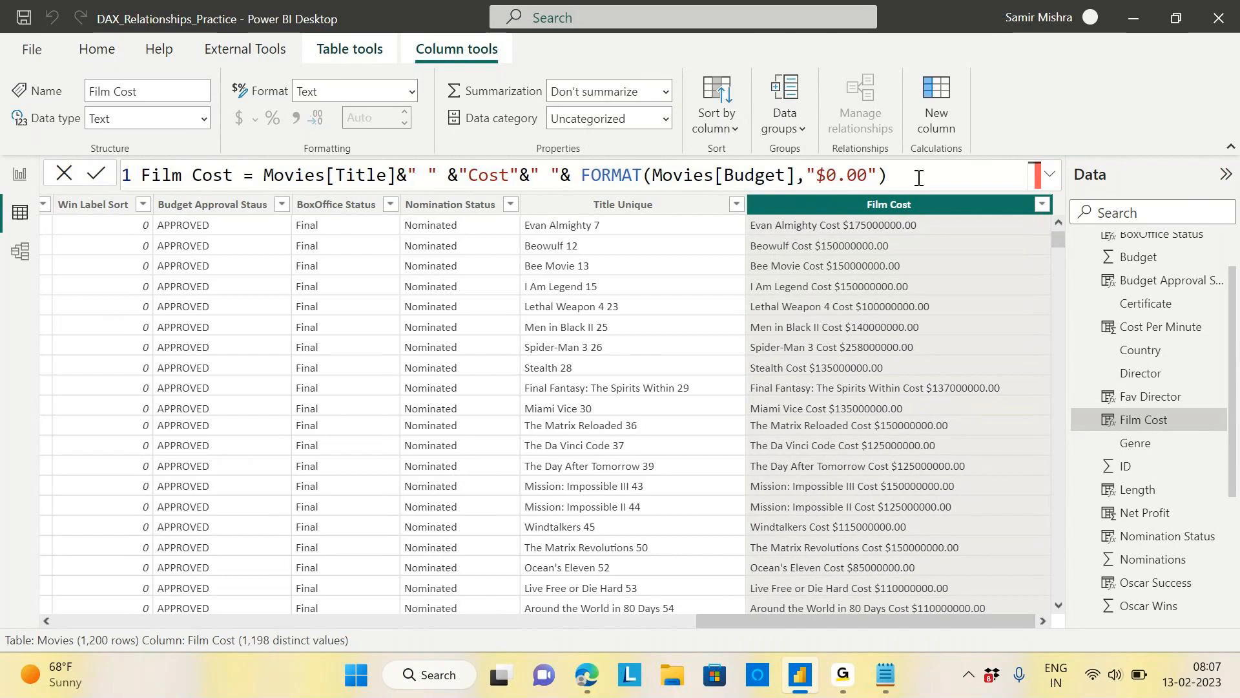
In the Film Cost column formula, change the FORMAT string for Movies[Budget] to "$#,##0.00" to add thousands separators.
left_click(825, 176)
left_click_drag(825, 177, 816, 180)
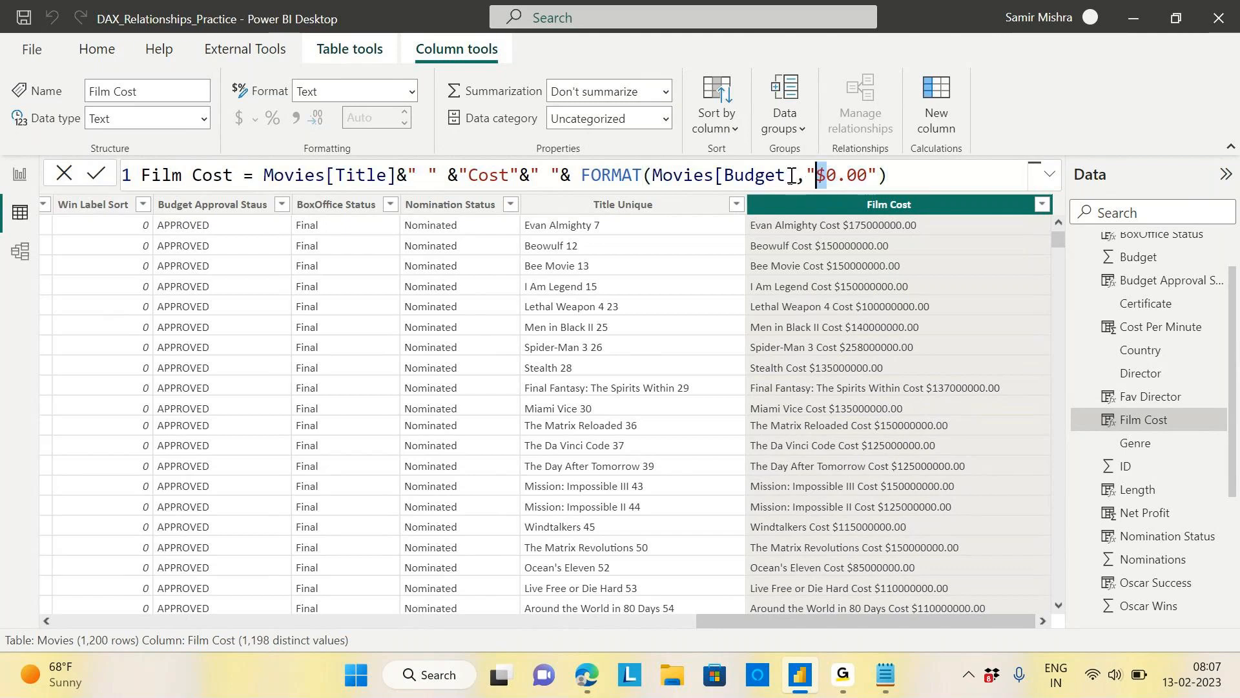
left_click(903, 173)
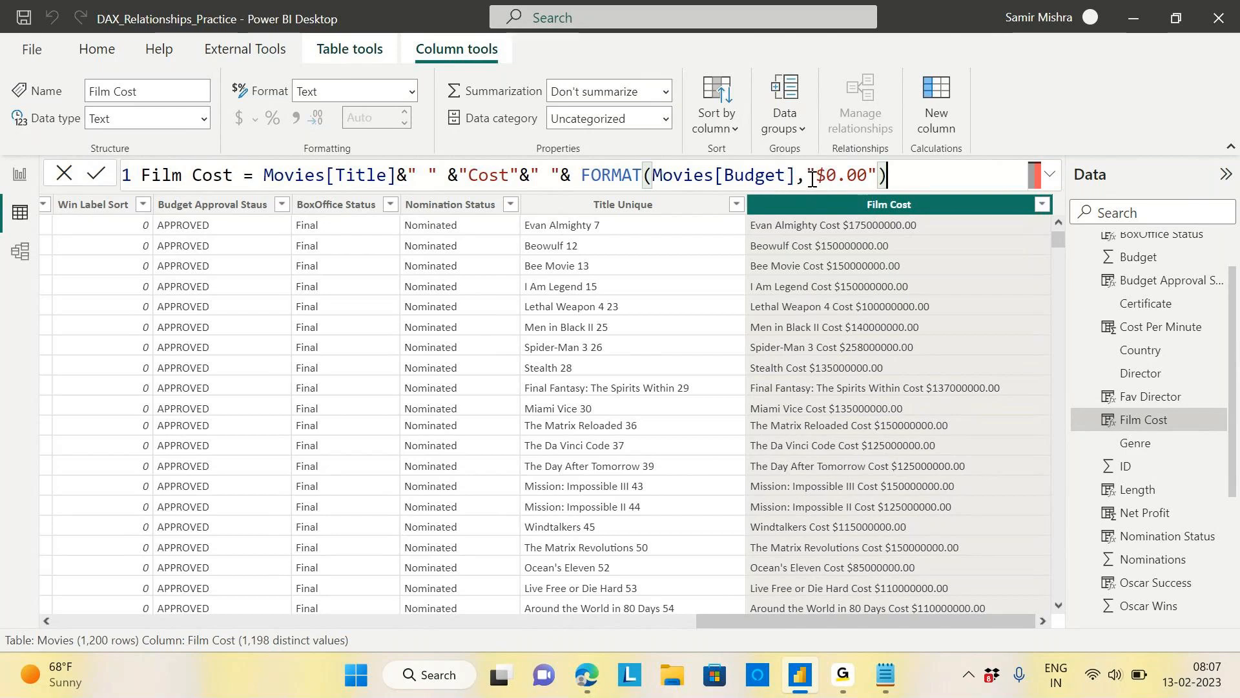
left_click(837, 175)
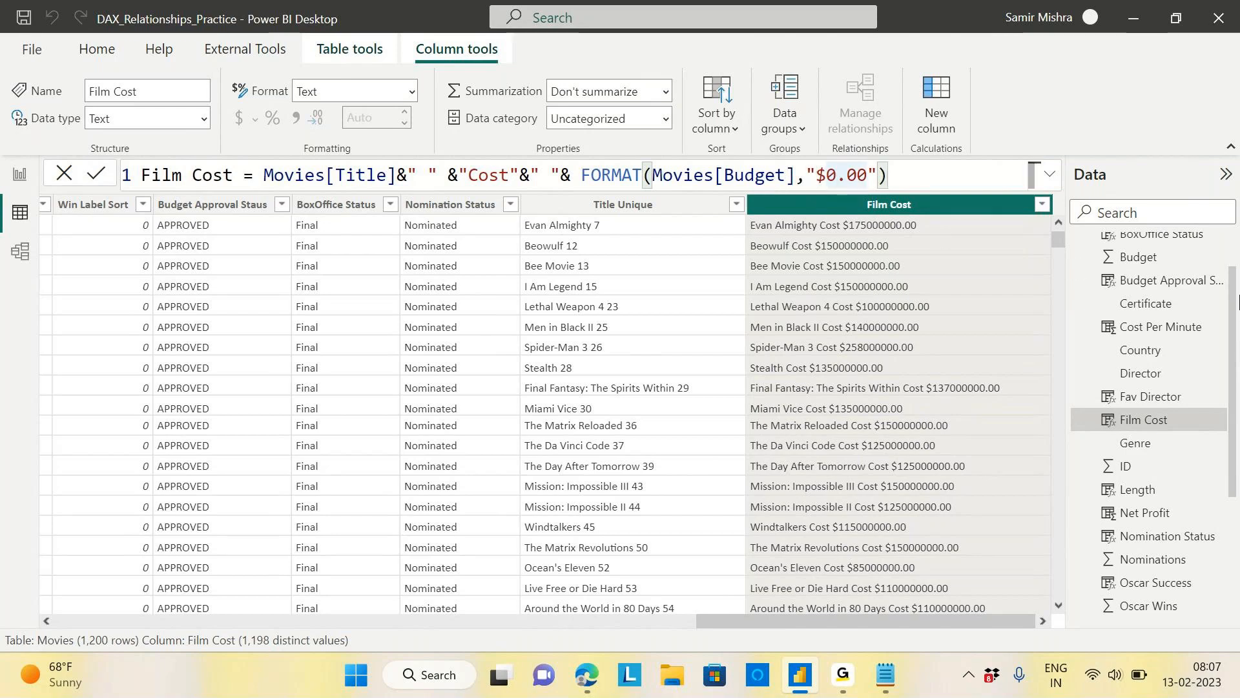
key("BackSpace")
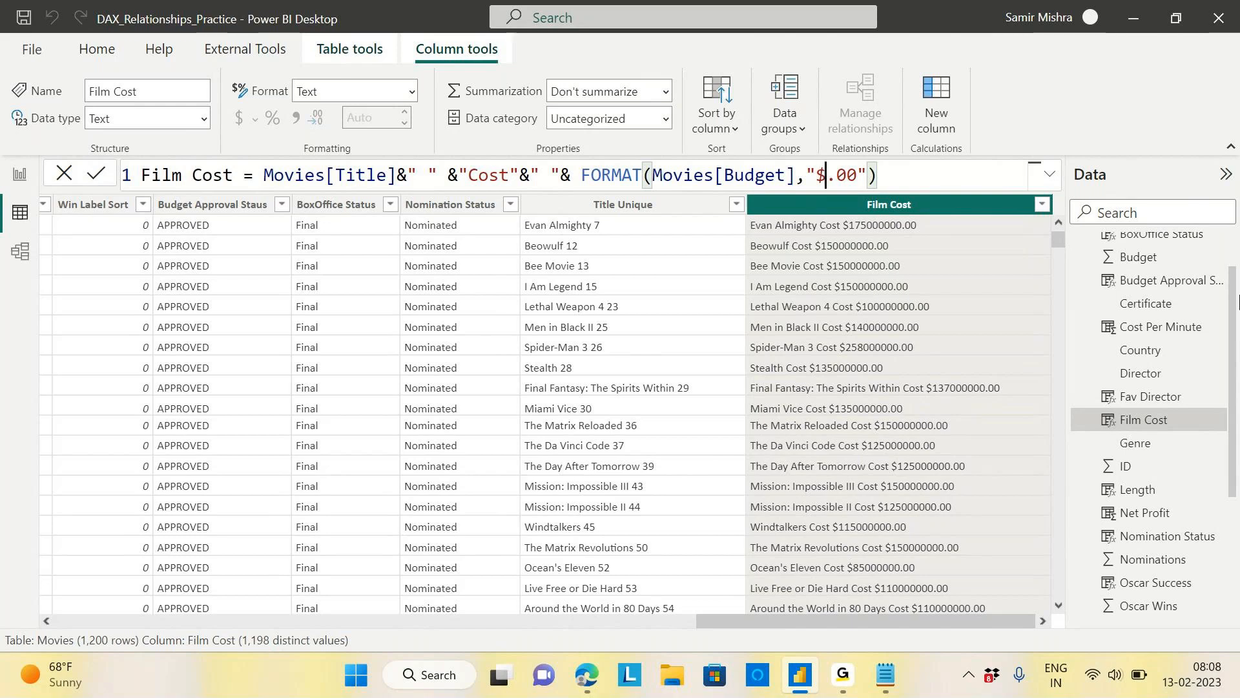
type("#")
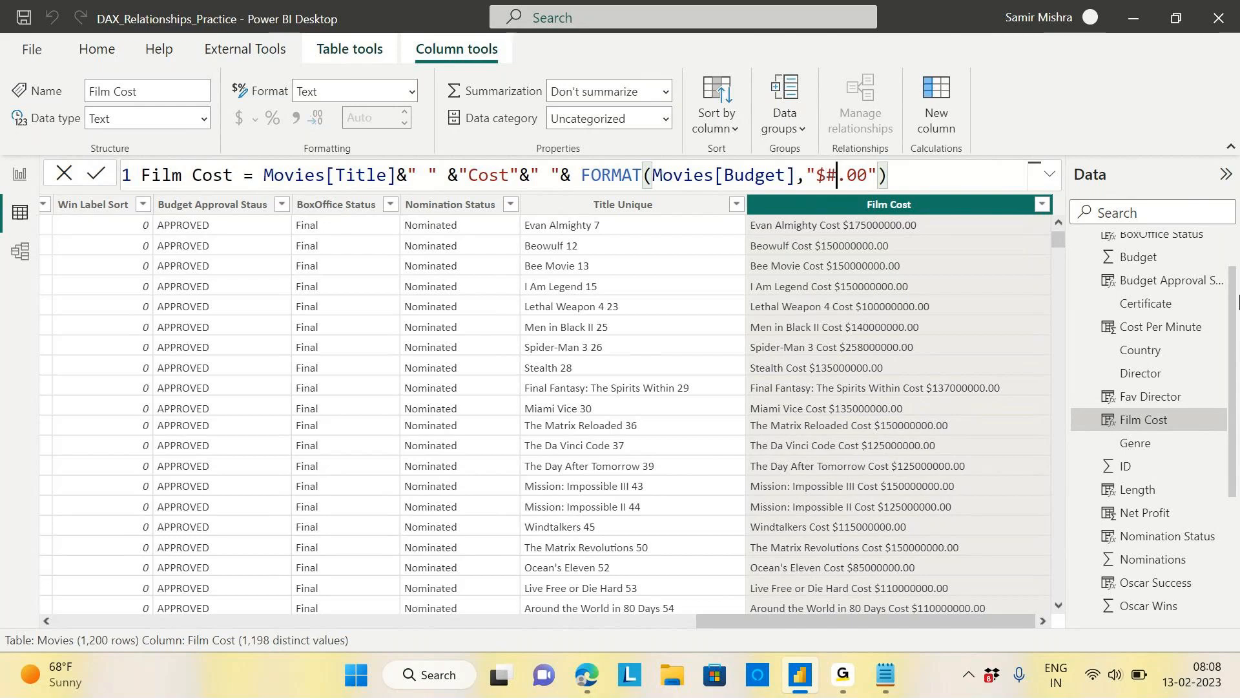
type(",")
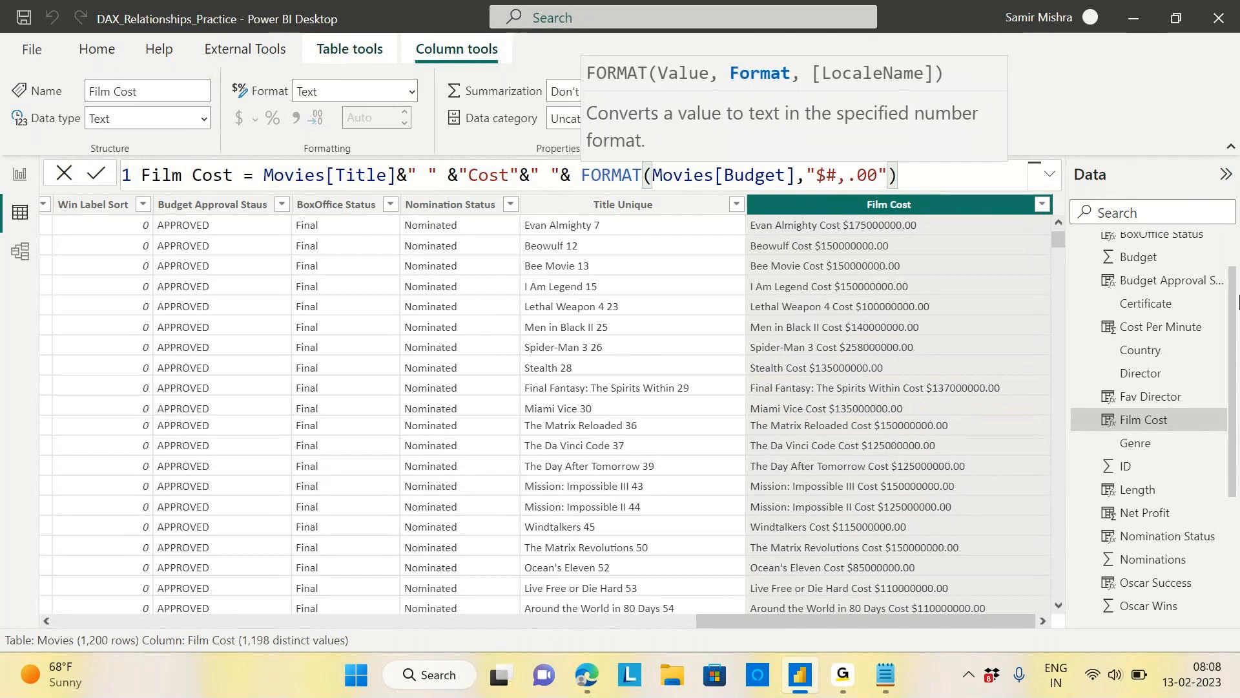
type("##")
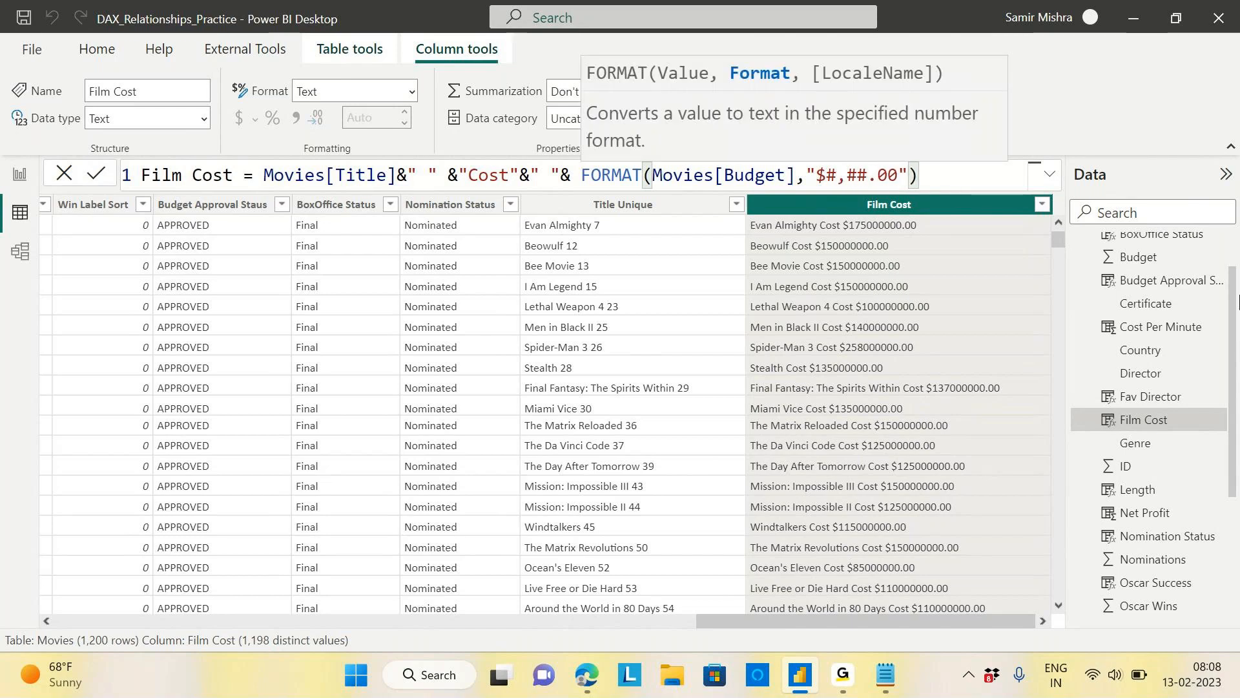
type("0")
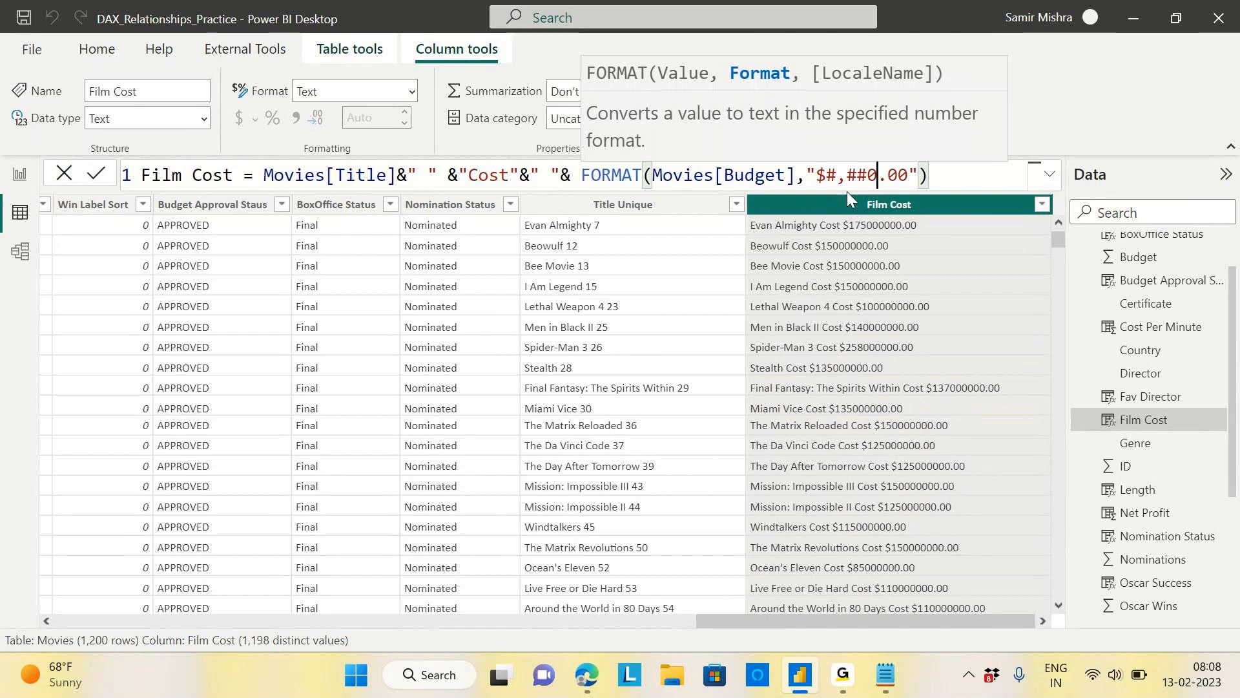
Re-enter the "#," after the dollar sign so the format string reads "$#,##0.00", and commit the Film Cost formula.
left_click(817, 174)
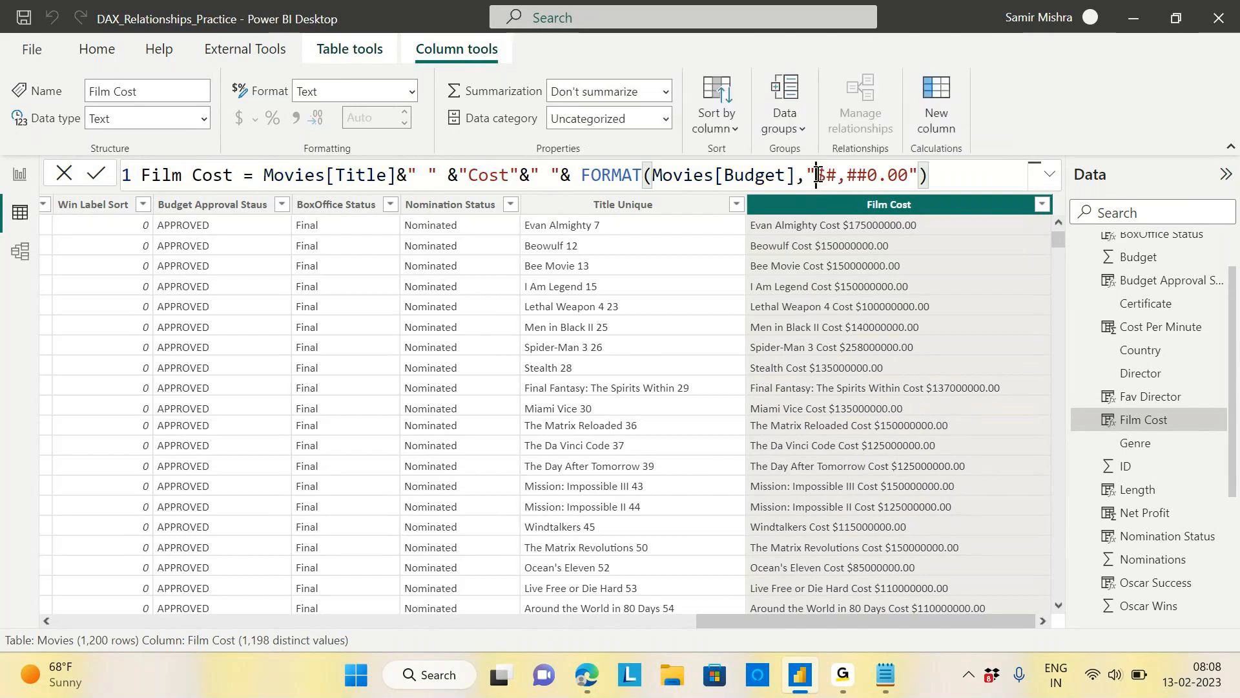
left_click_drag(827, 175, 846, 175)
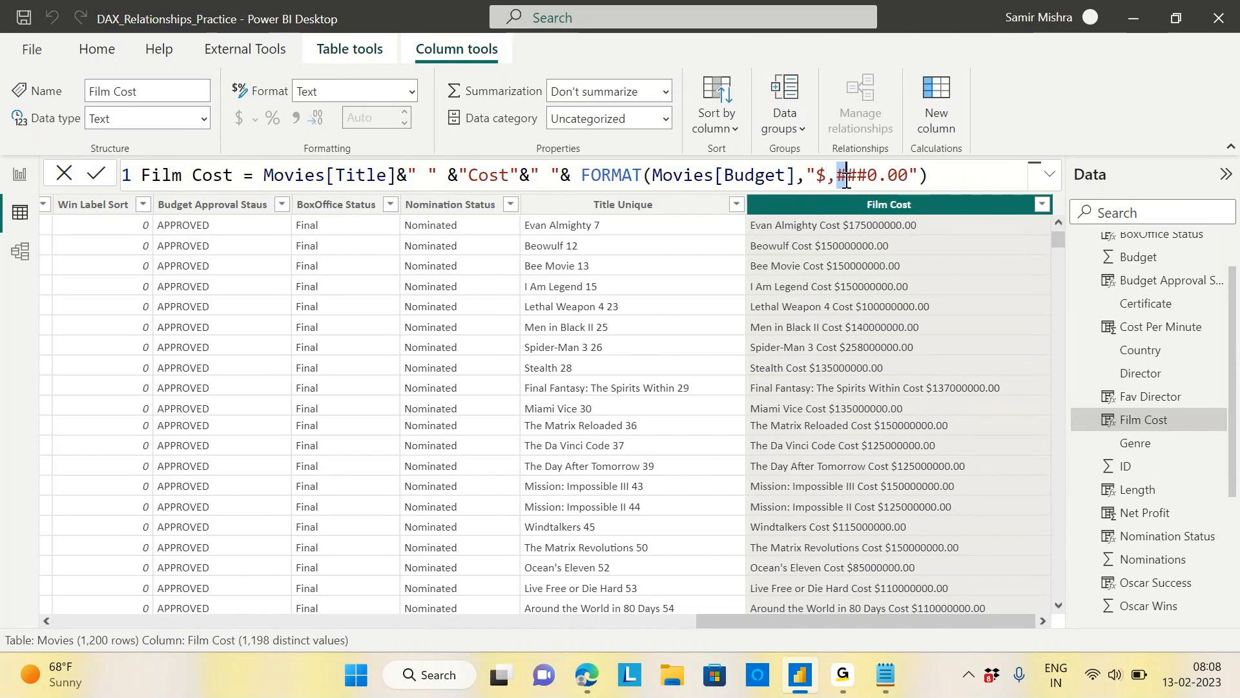
key("BackSpace")
key("BackSpace")
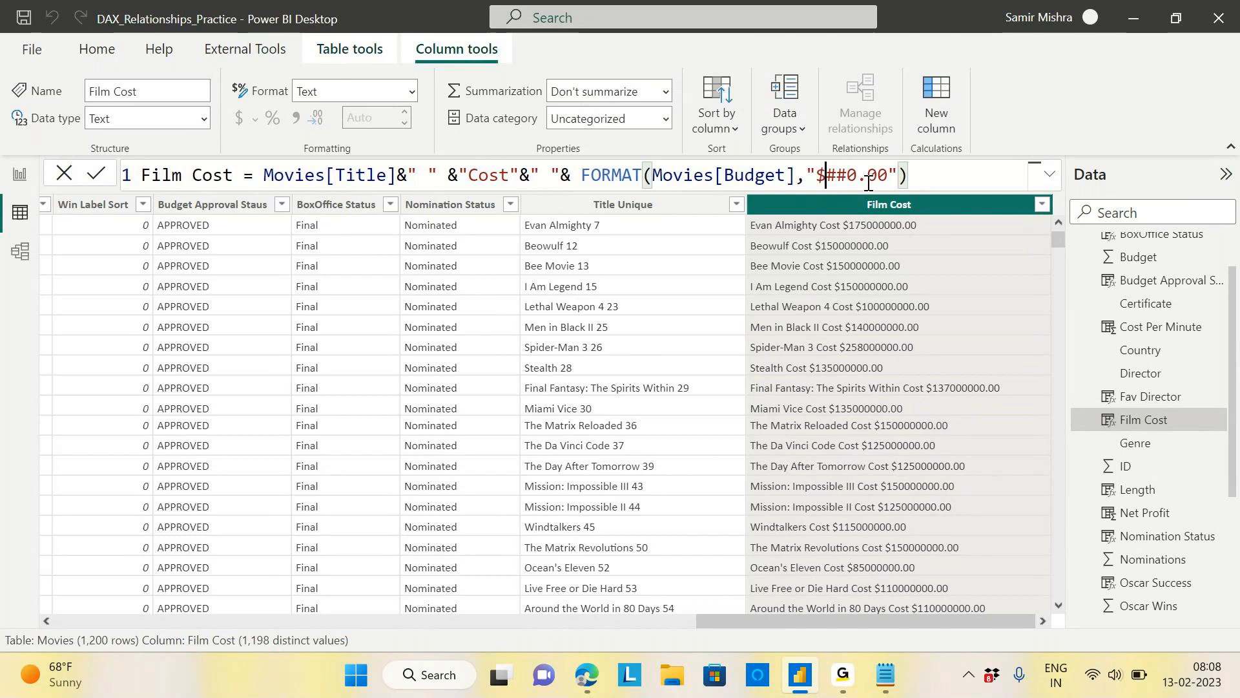
type("#,")
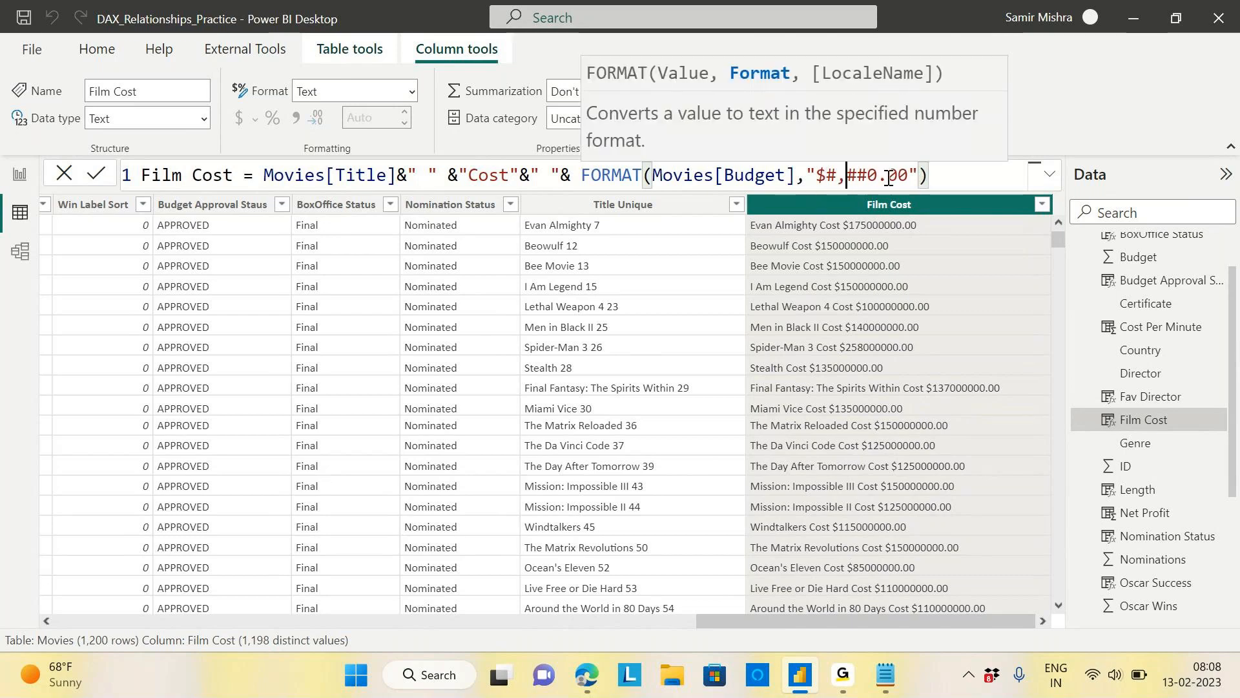
left_click(934, 176)
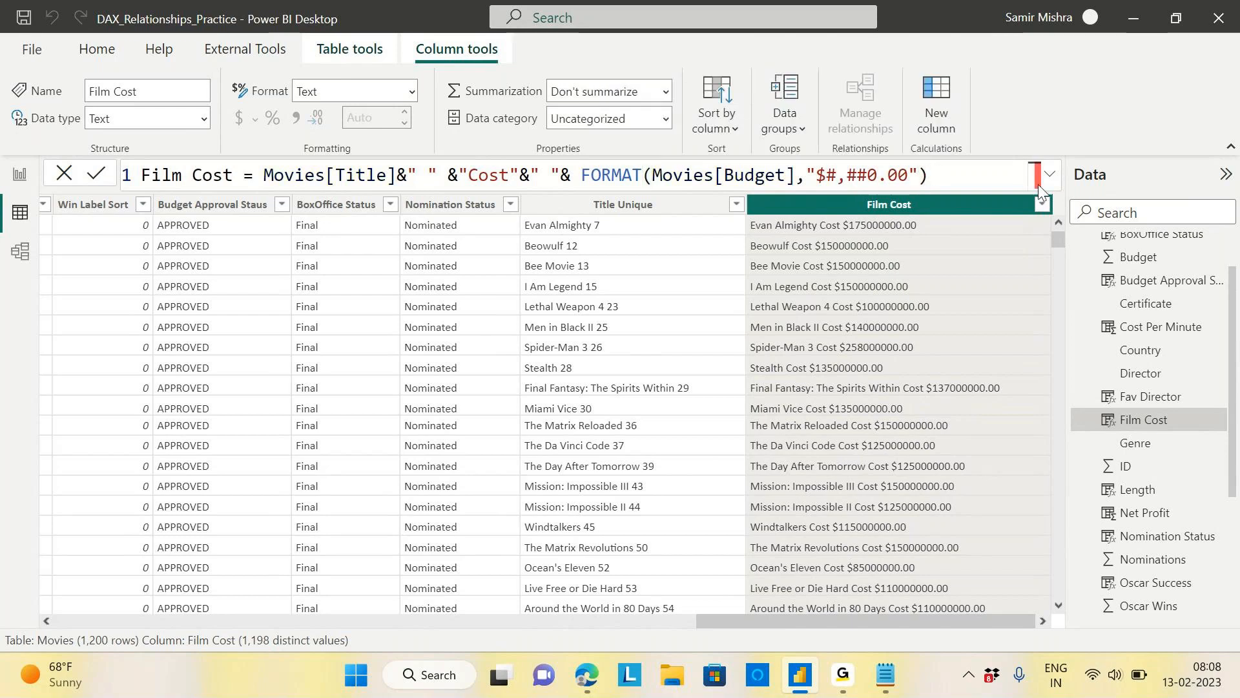
key("Return")
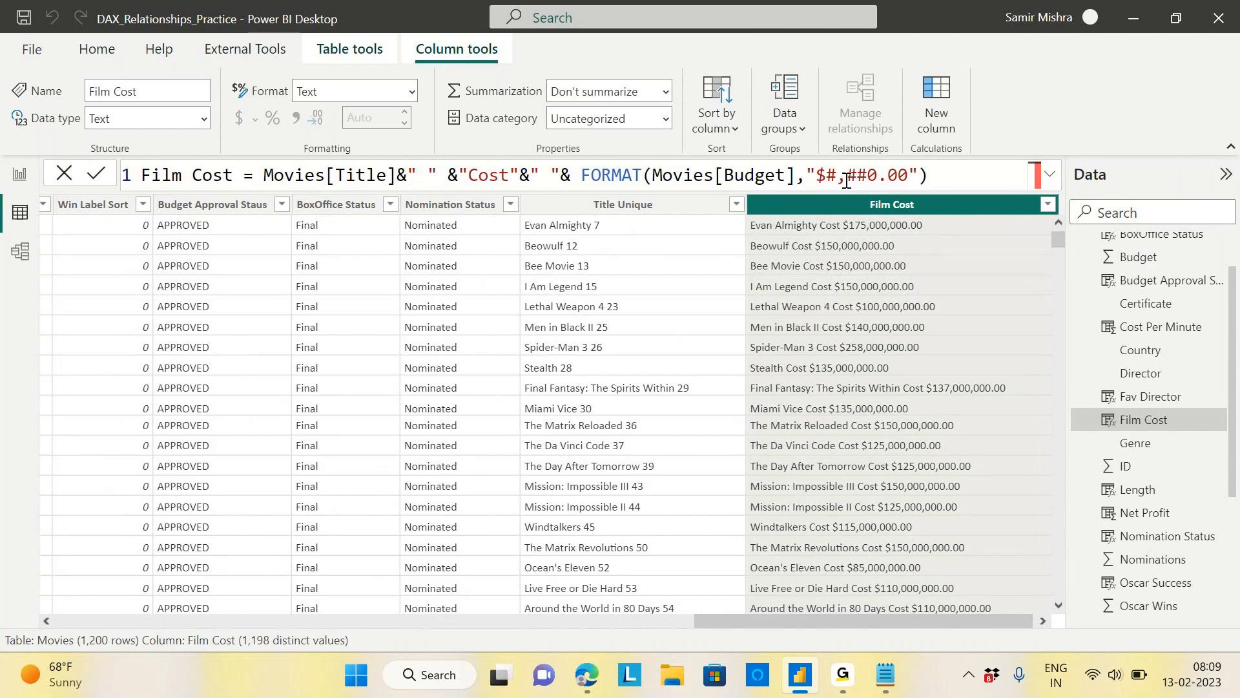
Scale the Film Cost budget to thousands by changing the format string to "$#,##0,.00" and apply the formula.
double_click(881, 180)
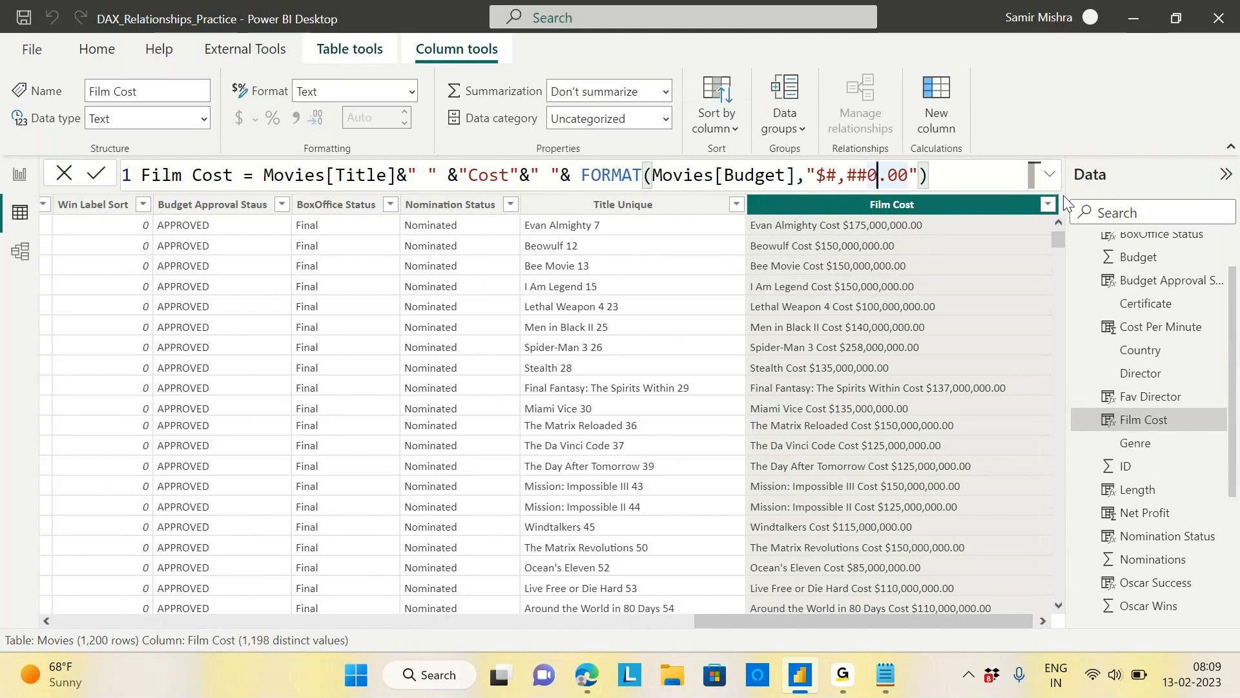
type(",")
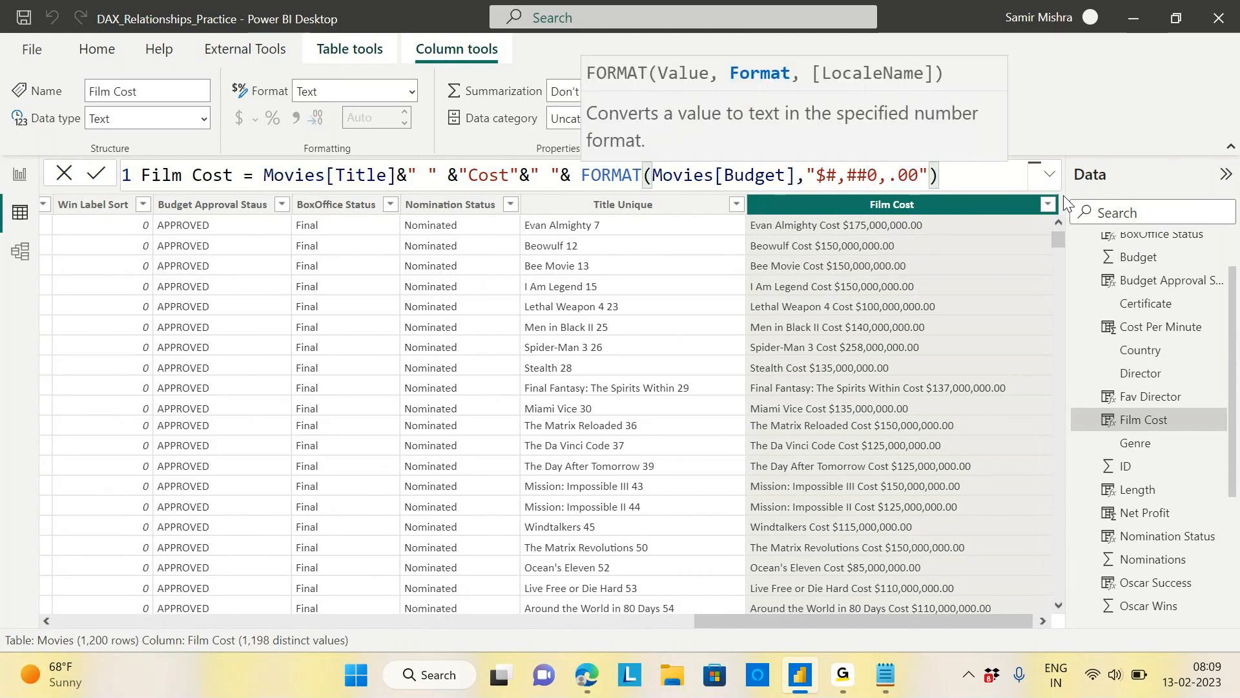
left_click(965, 178)
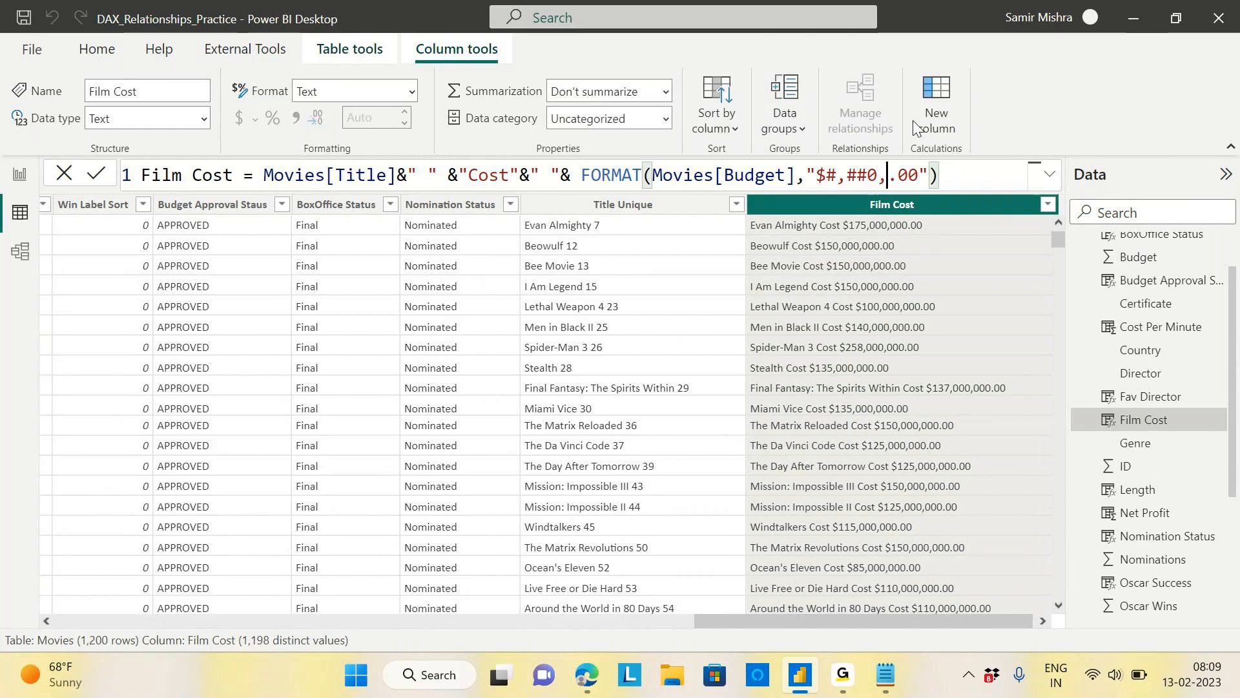
key("Return")
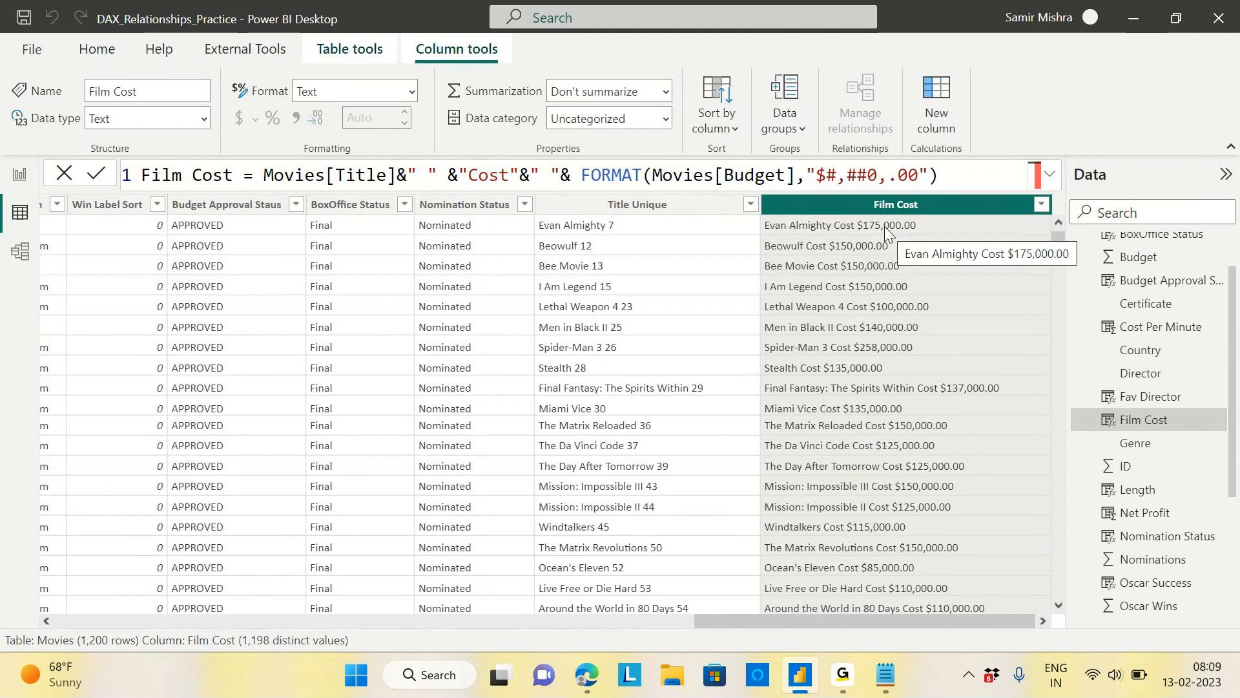
Scale the budget to millions by adding a second comma, making the format string "$#,##0,,.00", and apply it.
left_click(882, 183)
type(",")
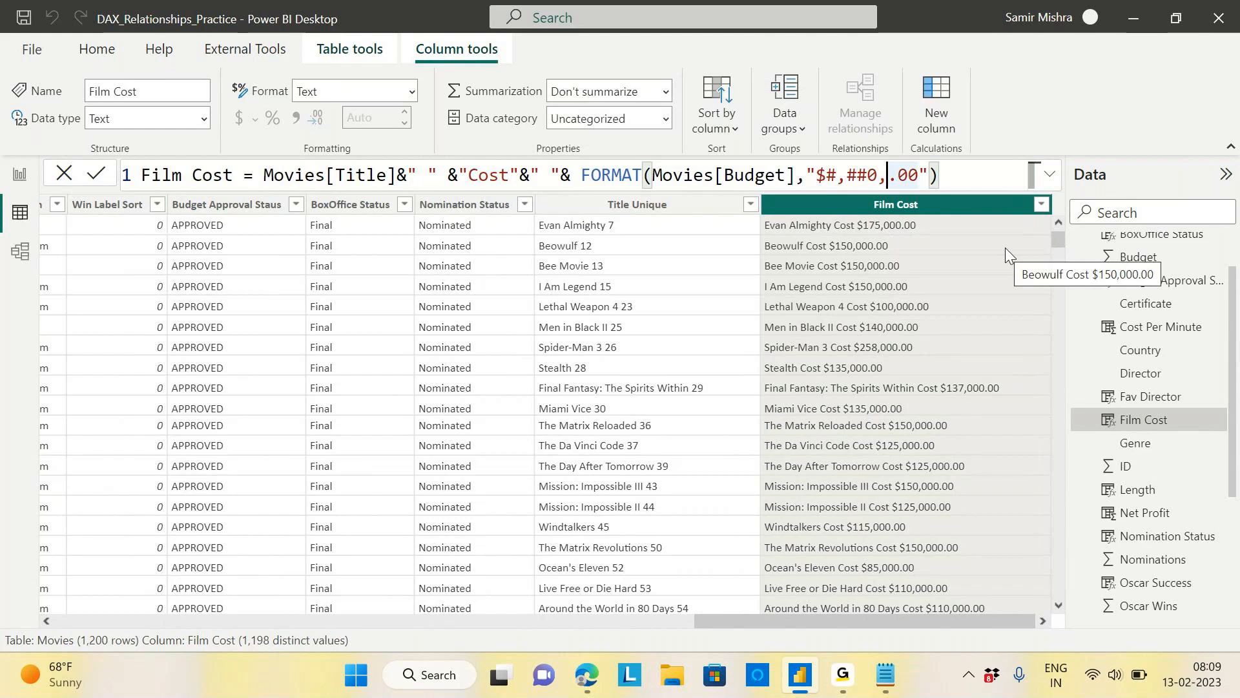
type(",")
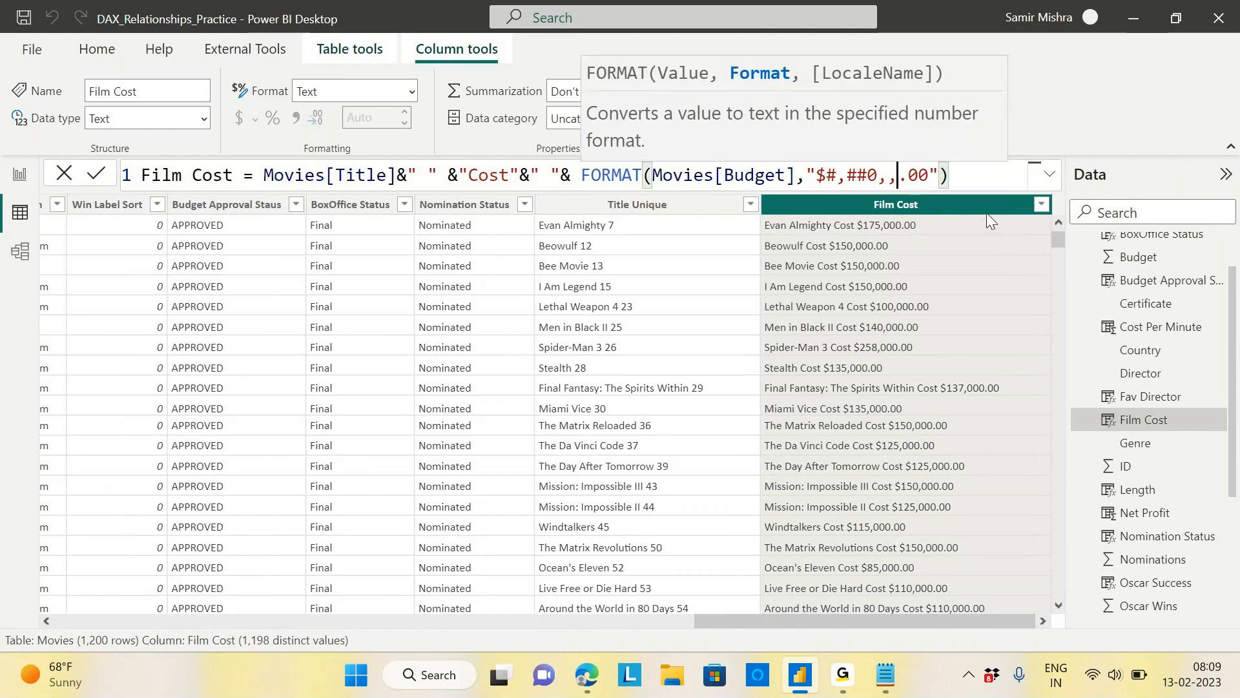
left_click(962, 180)
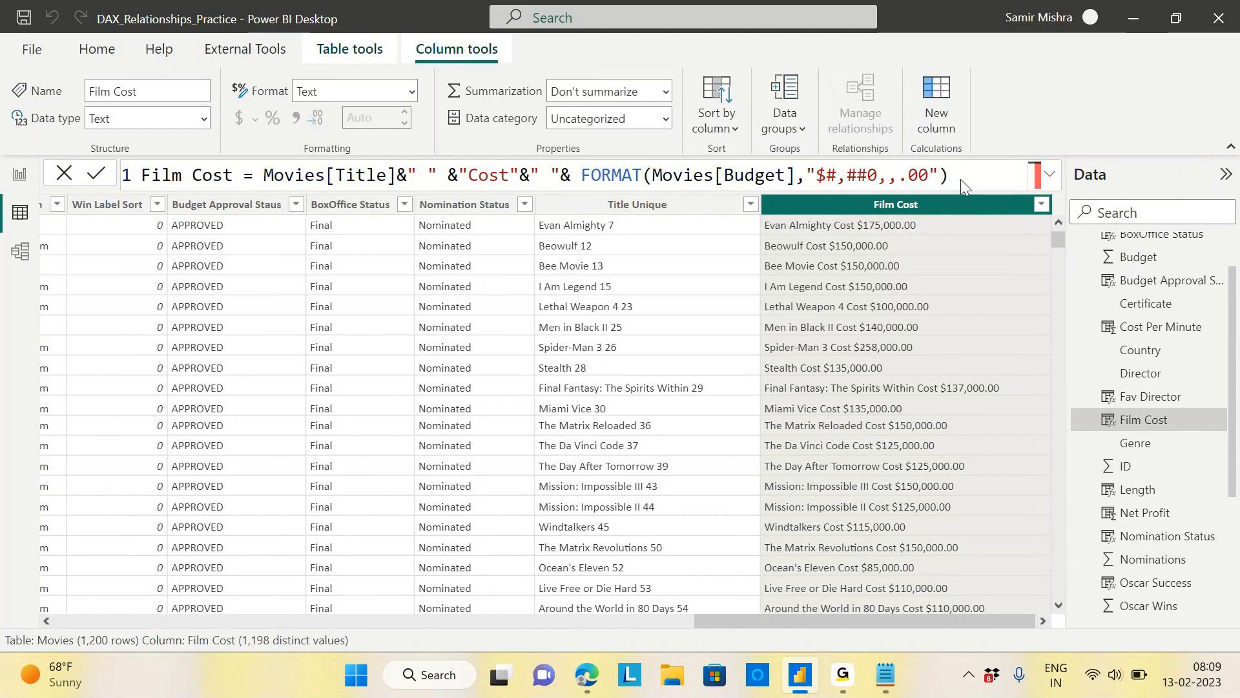
key("Return")
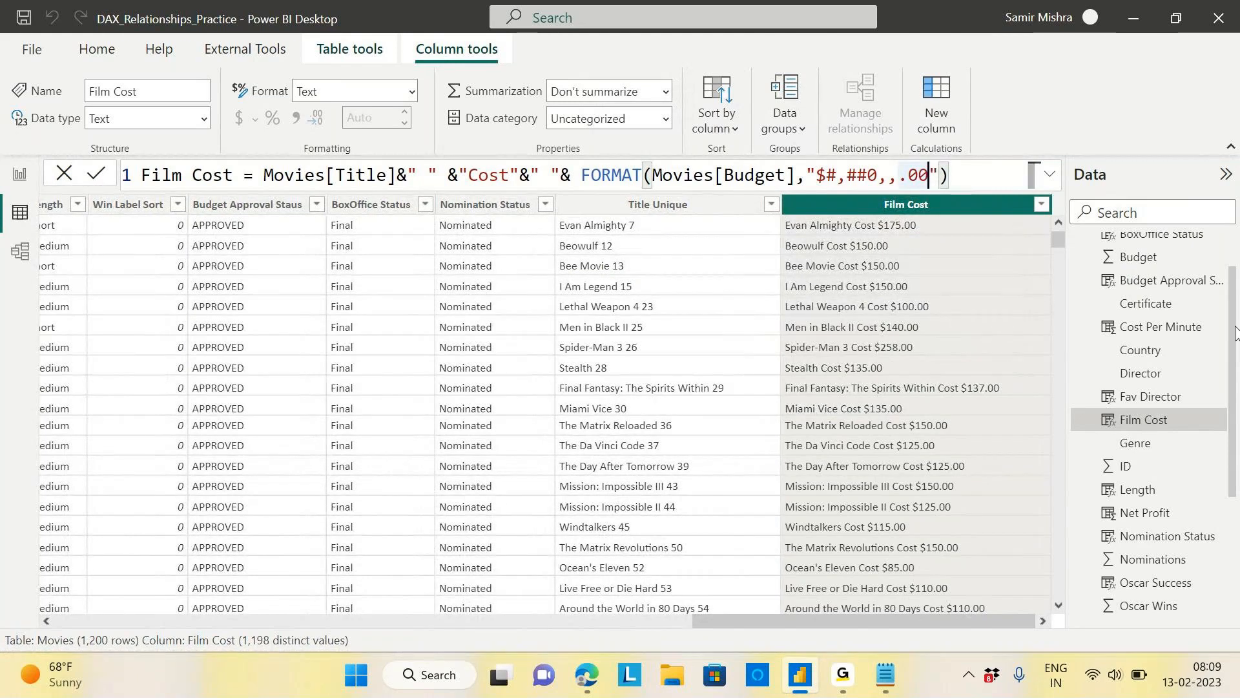
Remove the decimals from the Film Cost format string so it reads "$#,##0,," and apply the formula.
key("BackSpace")
key("BackSpace")
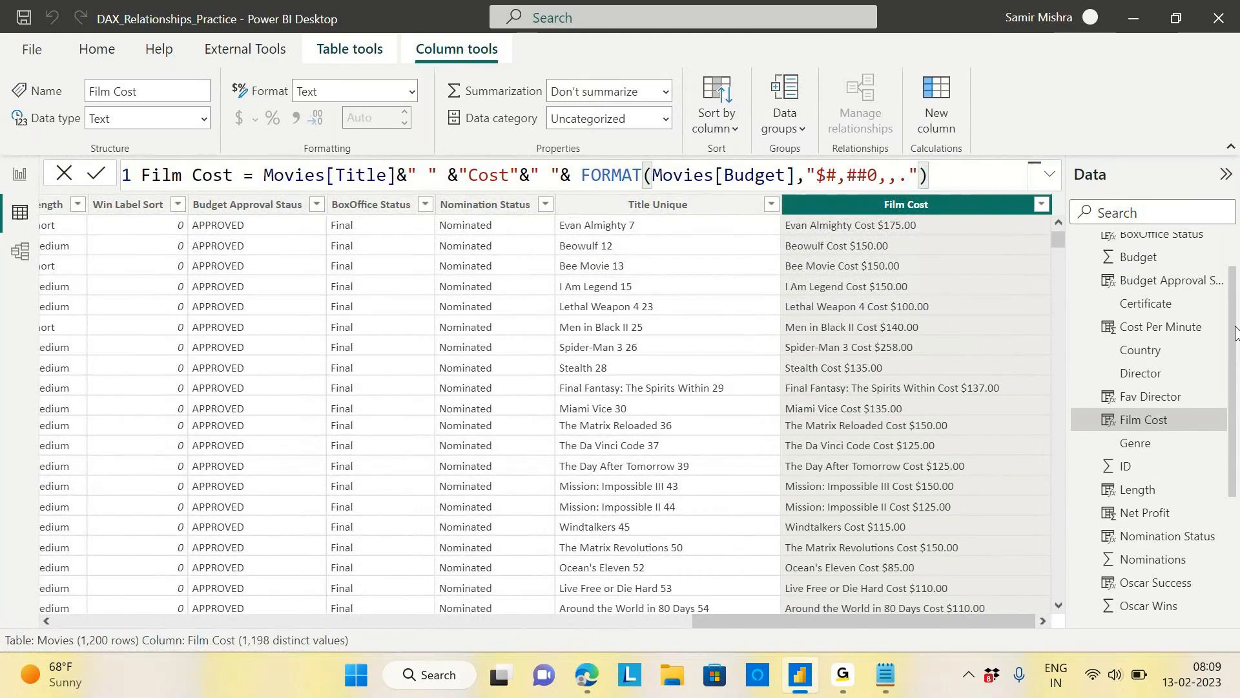
key("BackSpace")
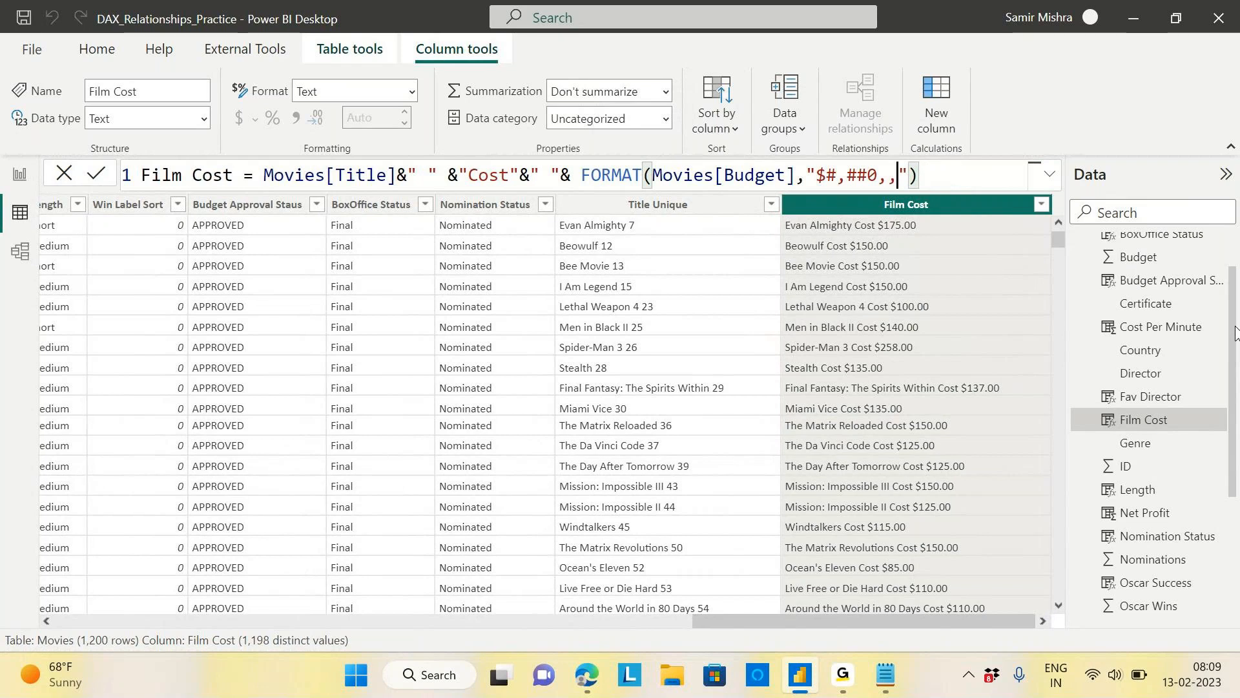
left_click(936, 188)
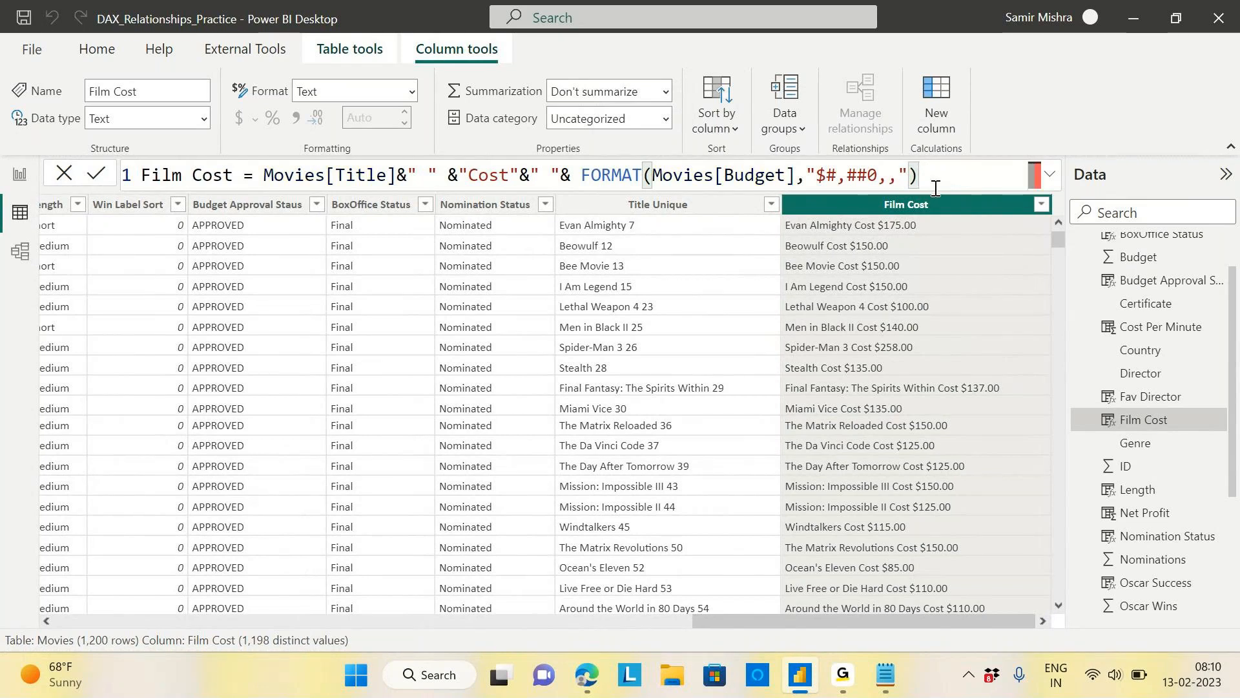
key("Return")
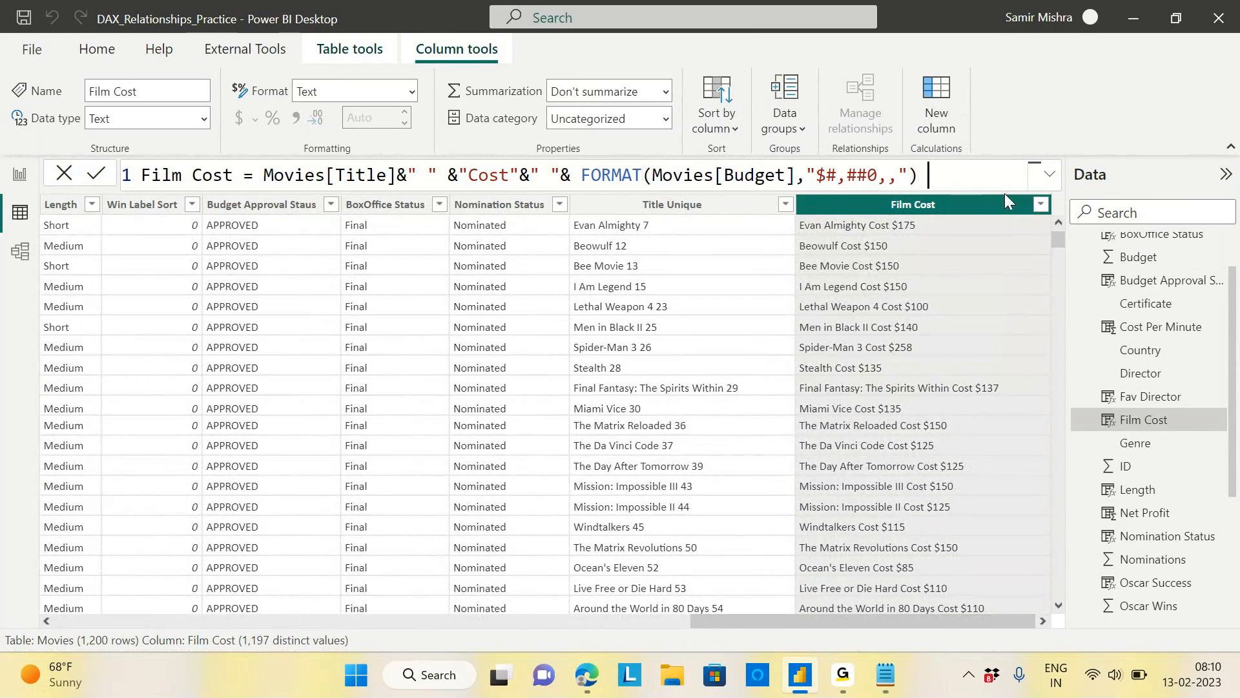
Append &"M" after the FORMAT function in the Film Cost formula as the millions suffix and apply it.
key("BackSpace")
type("&\"m")
key("BackSpace")
type("M\"")
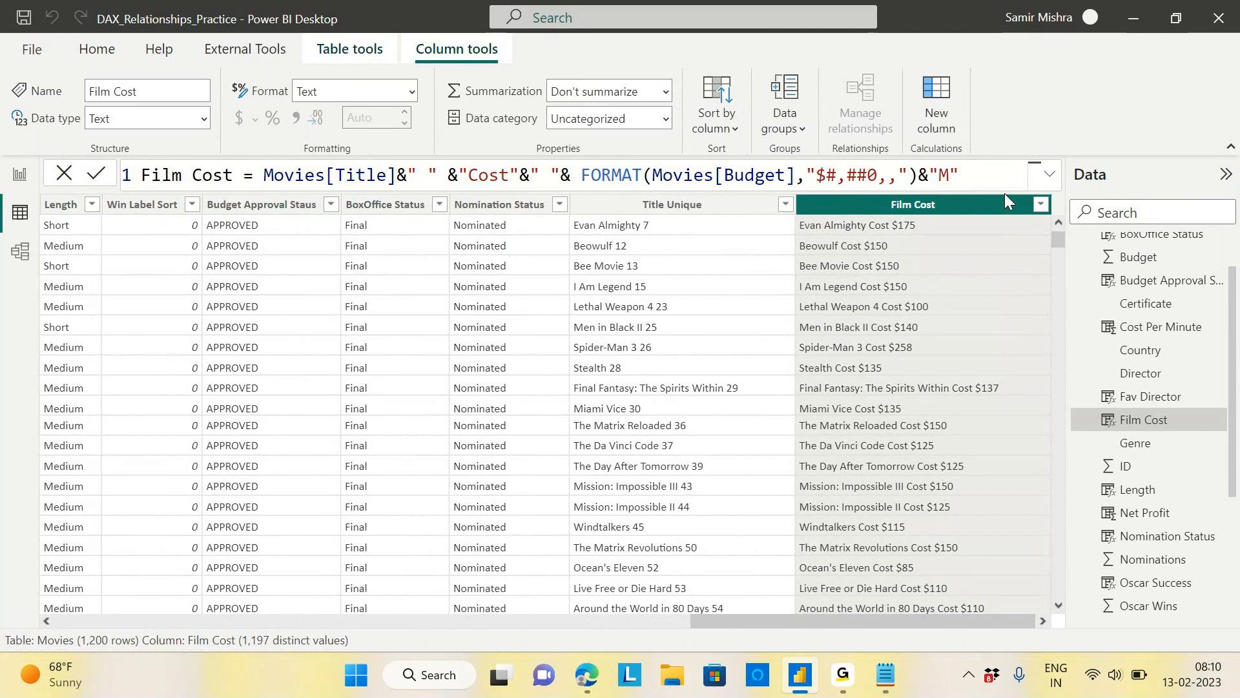
key("Return")
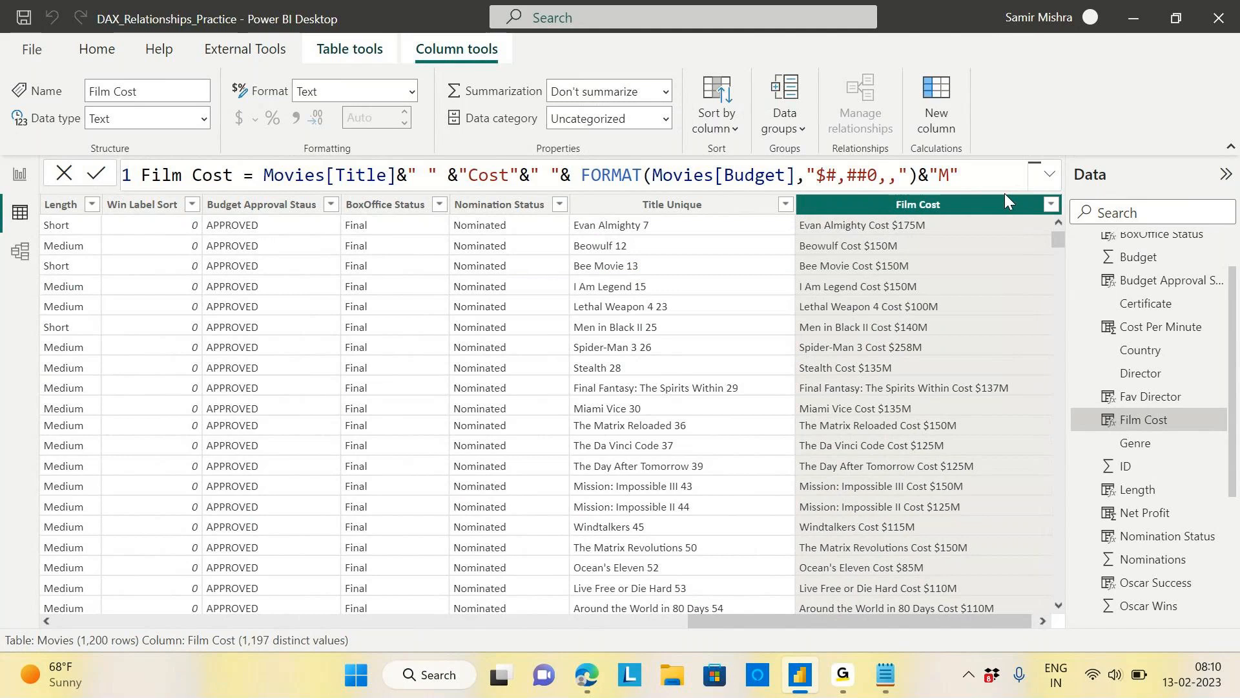
Switch to Microsoft Edge, search Bing for "FOMART DAX FUNCTION", and open the Microsoft Learn page on the FORMAT function.
left_click(428, 675)
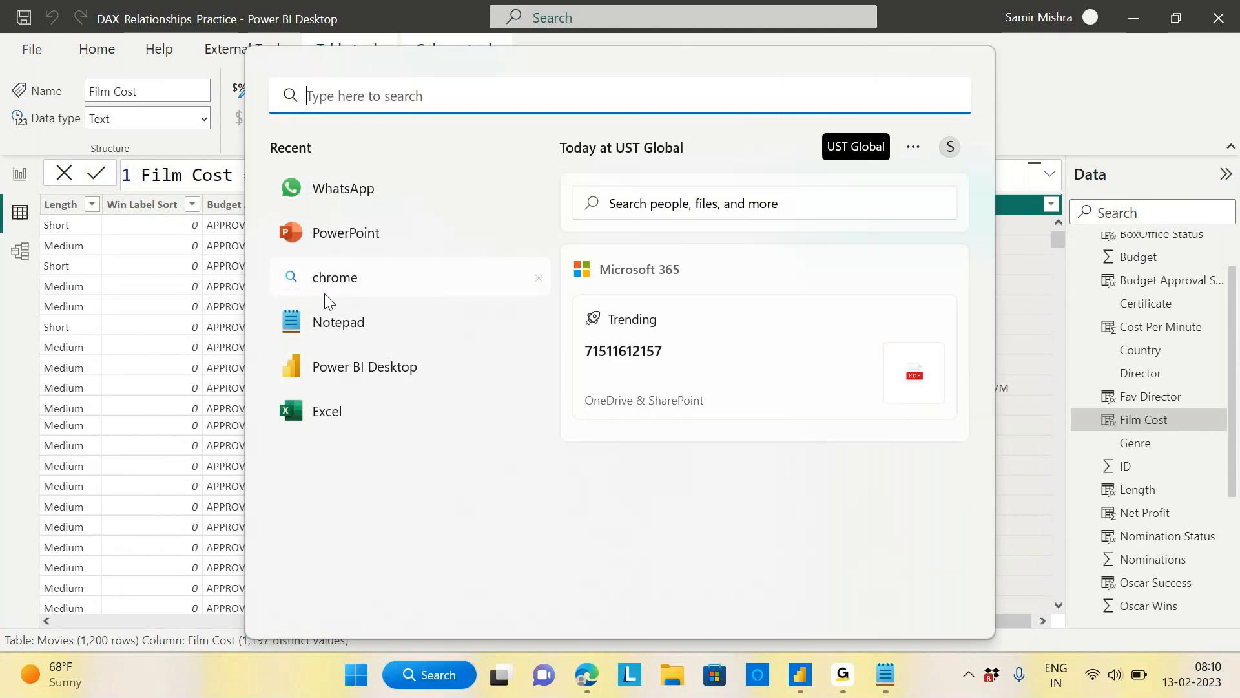
left_click(327, 279)
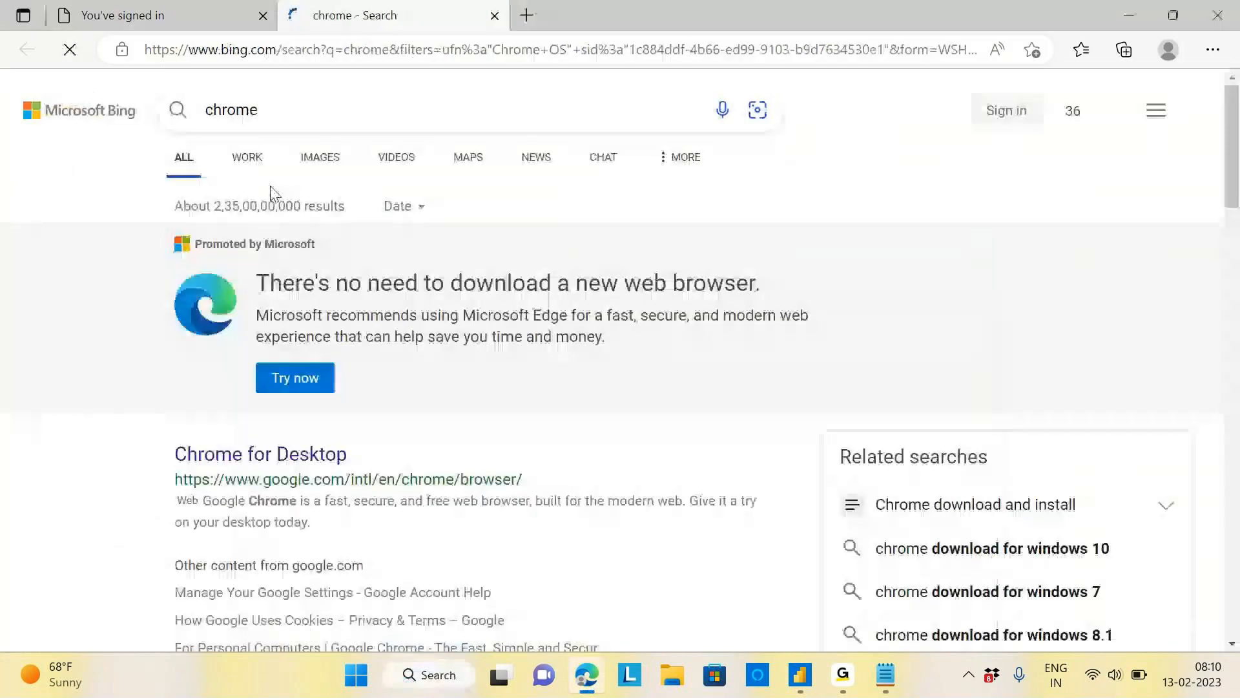
left_click_drag(274, 111, 158, 110)
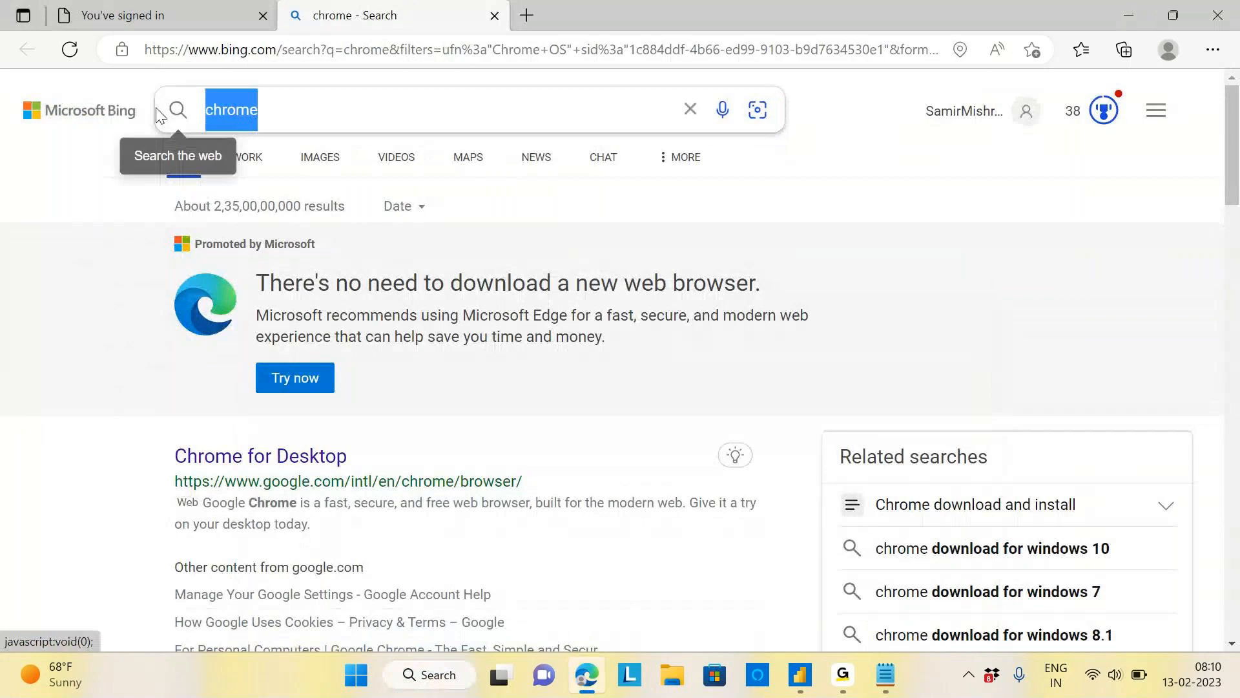
type("FOMAR")
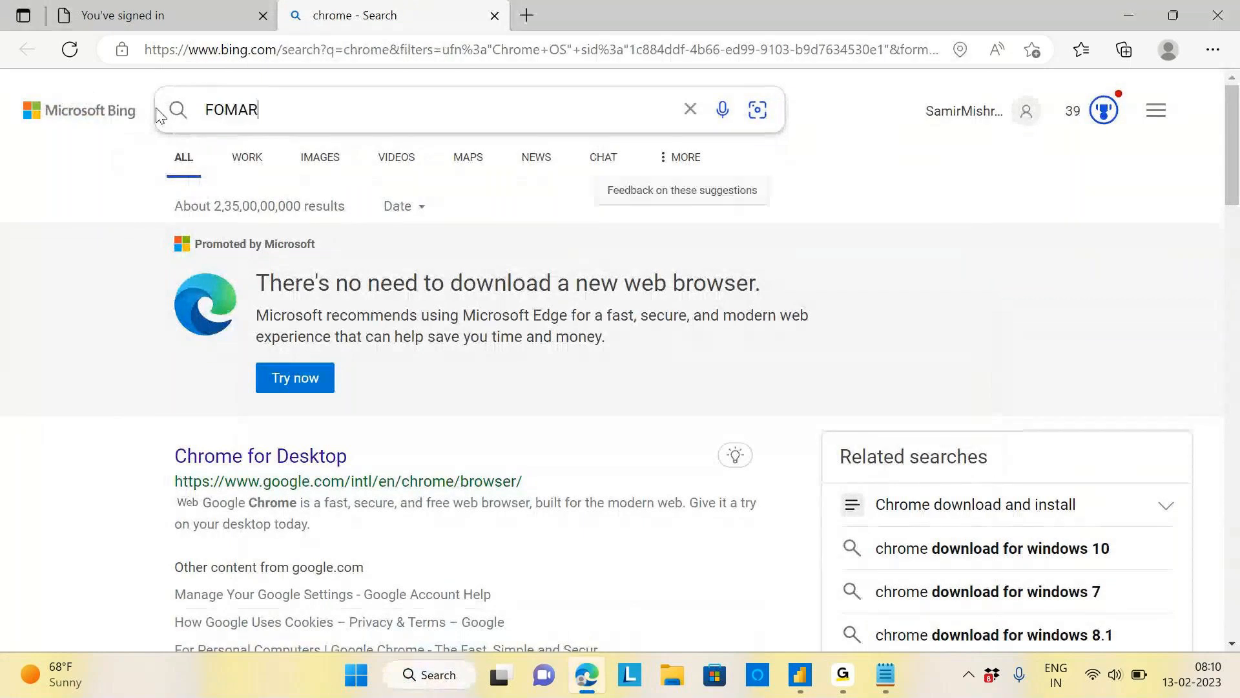
type("T DAX FUNCTION")
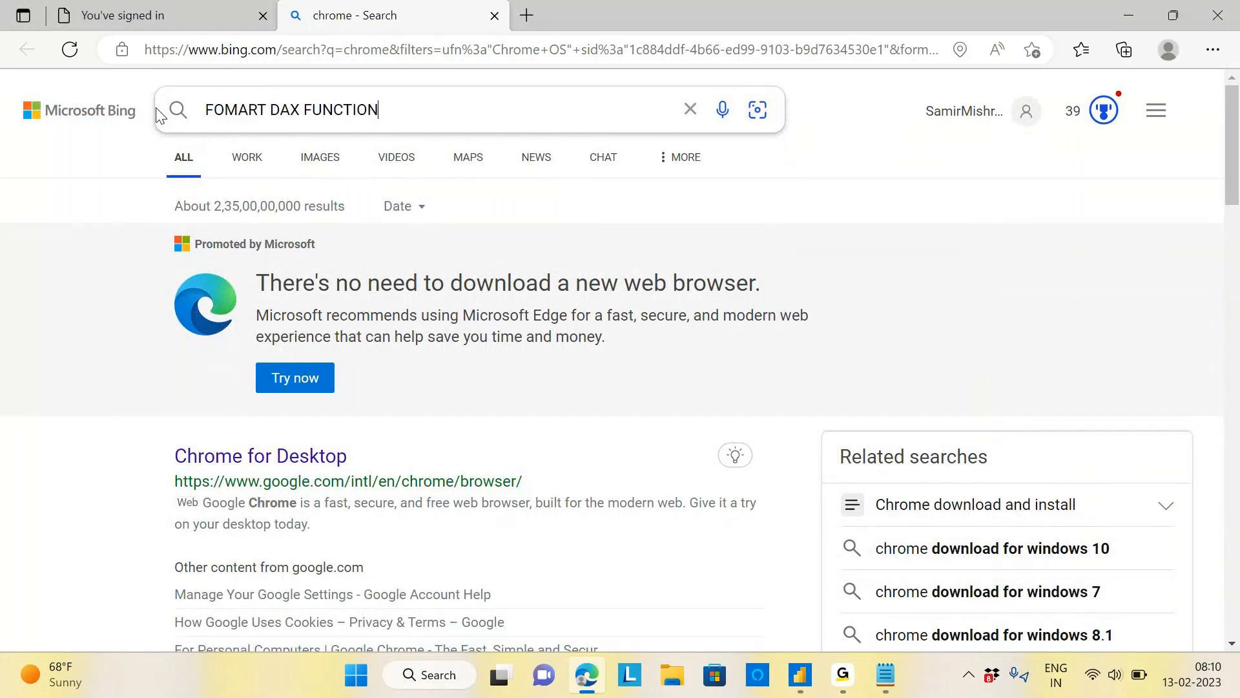
key("Return")
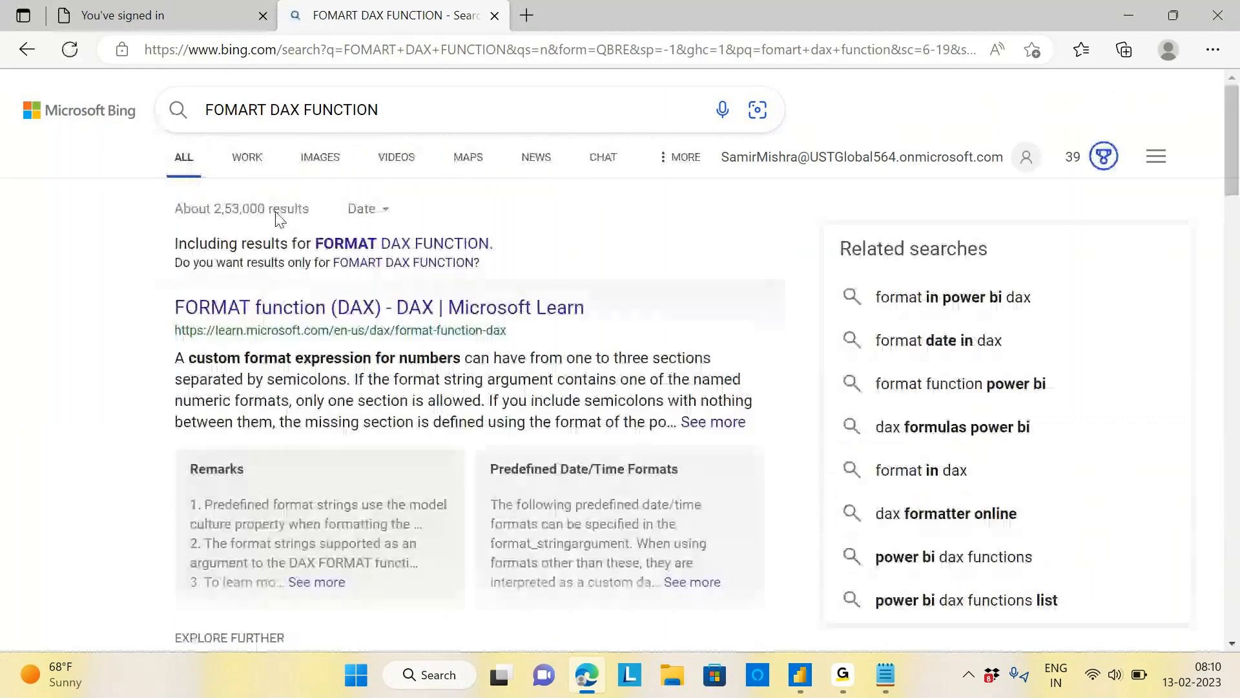
left_click(484, 328)
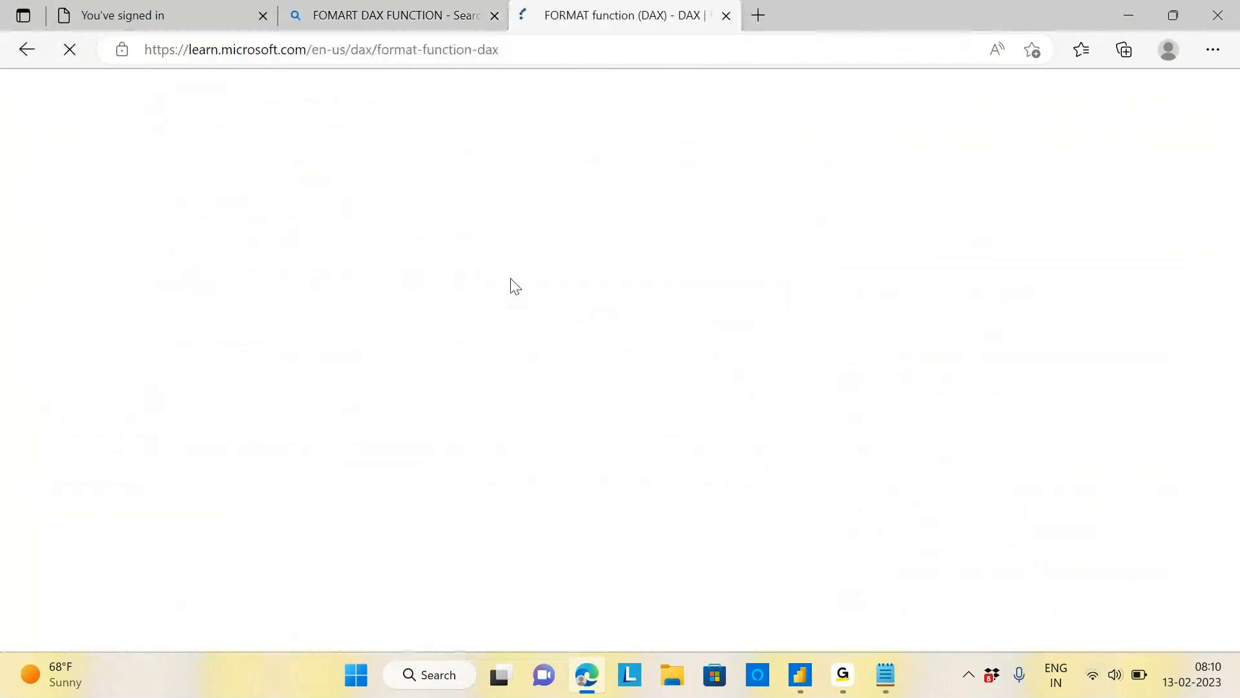
Examine the FORMAT function's parameters, remarks, predefined numeric formats and custom numeric format characters.
scroll(603, 255, "down", 5)
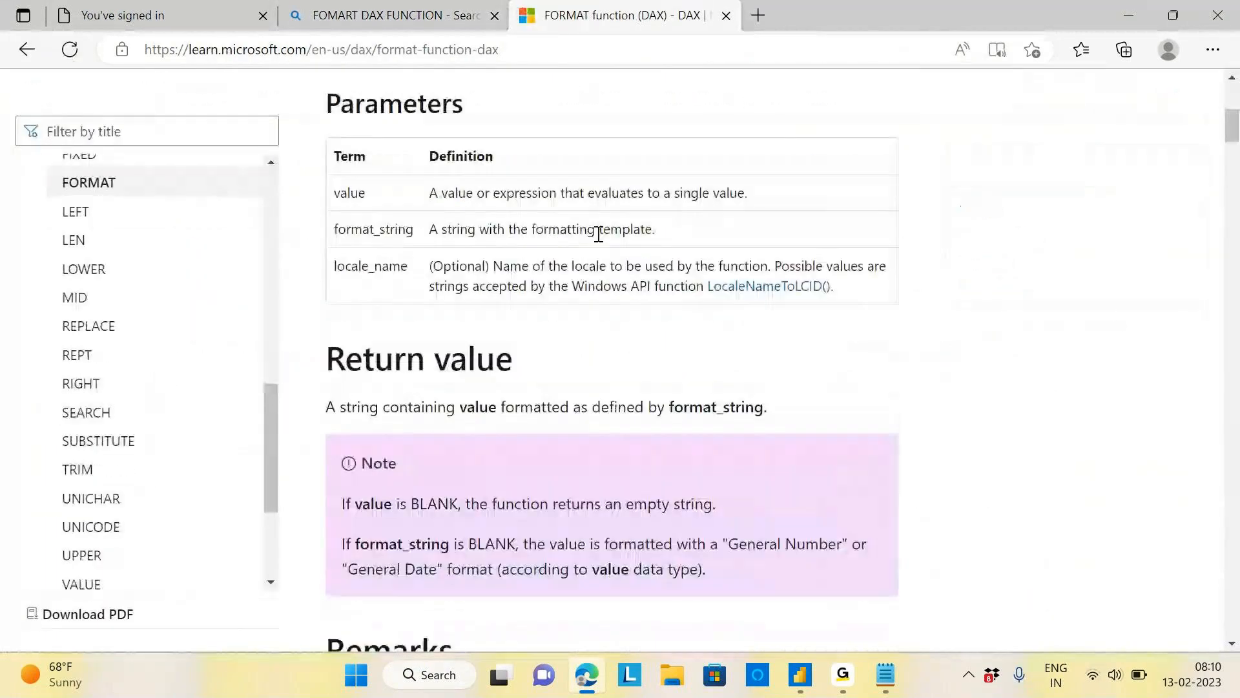
scroll(554, 171, "down", 10)
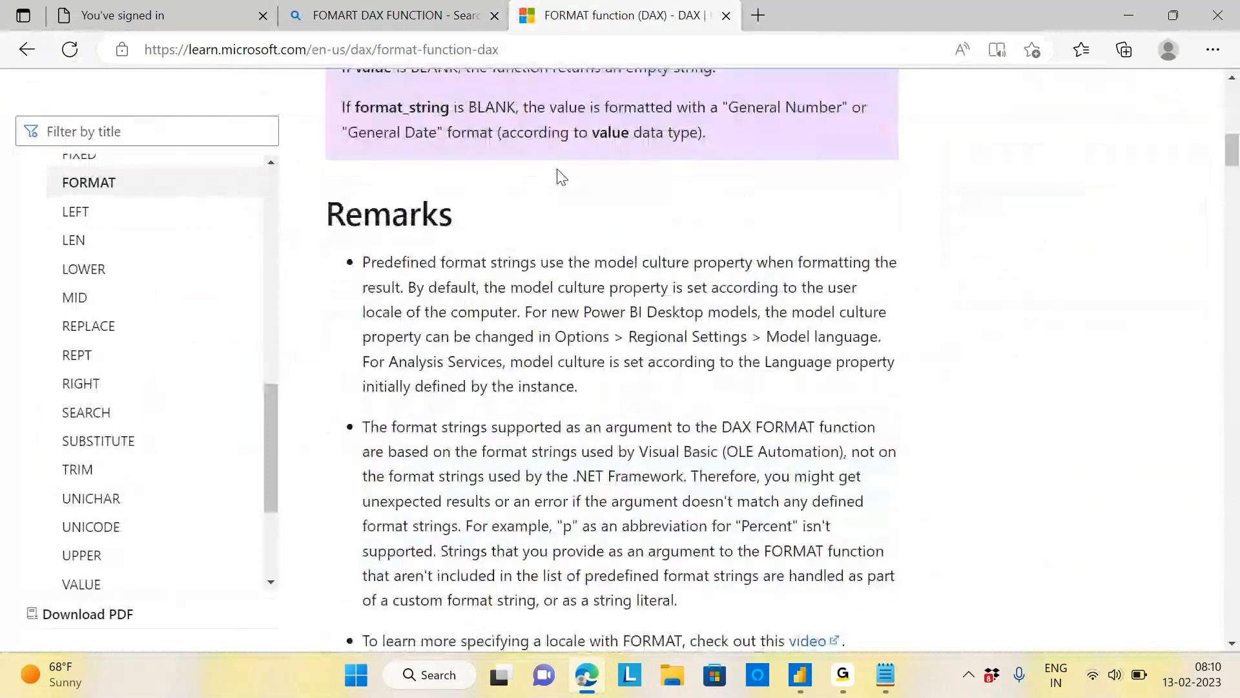
scroll(528, 302, "down", 15)
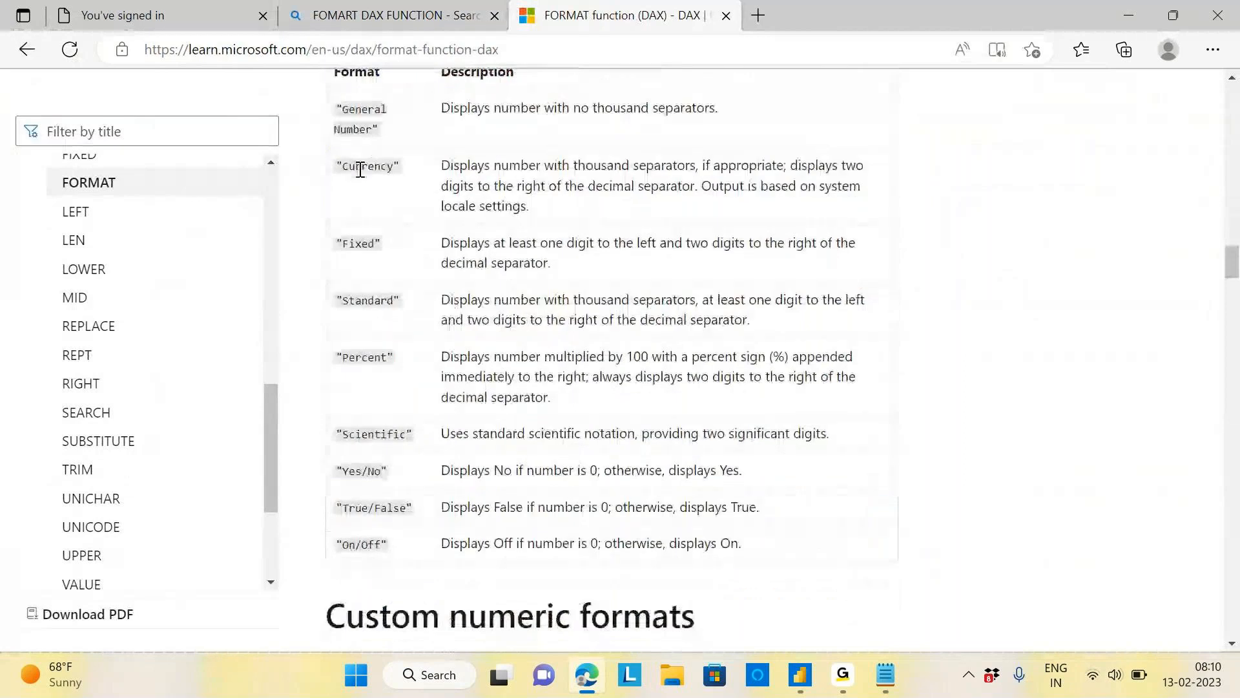
scroll(434, 507, "down", 8)
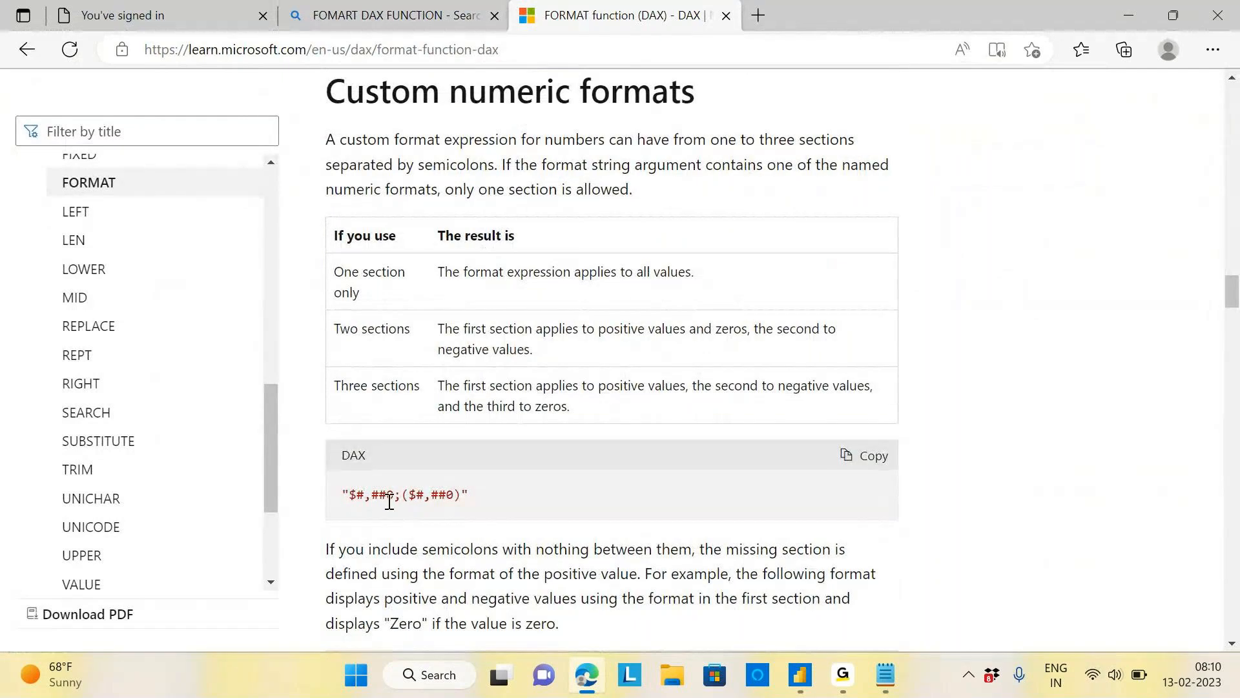
scroll(470, 494, "down", 8)
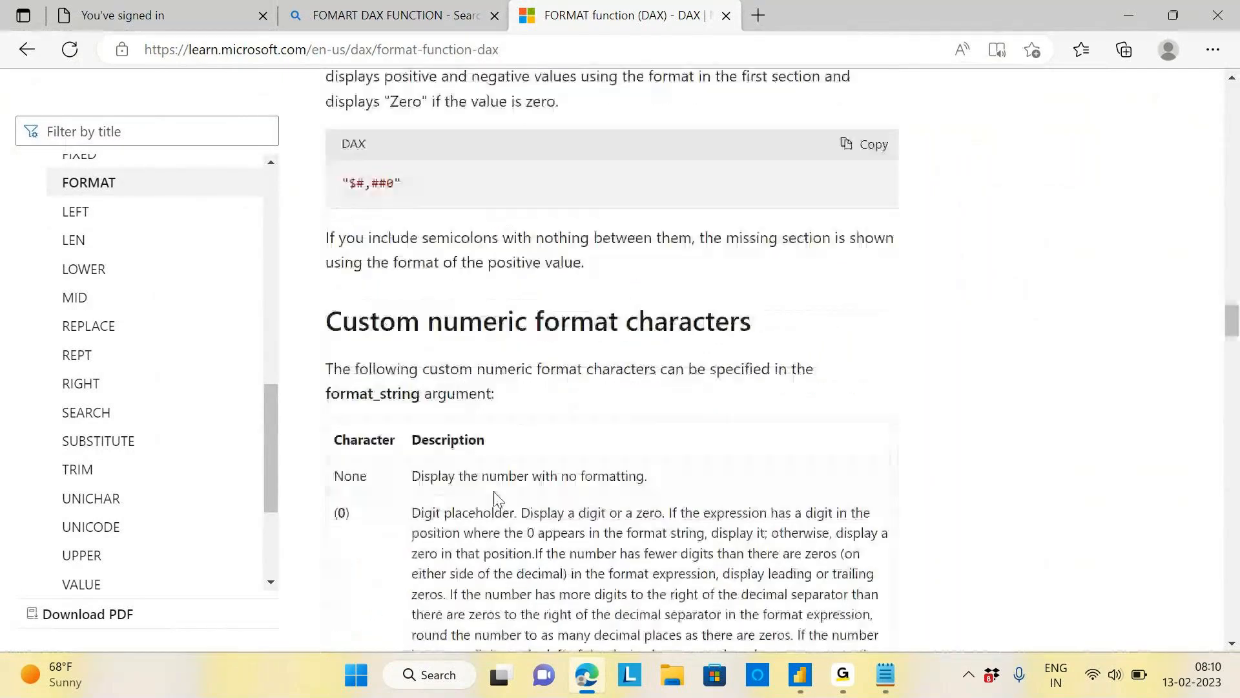
scroll(496, 497, "down", 5)
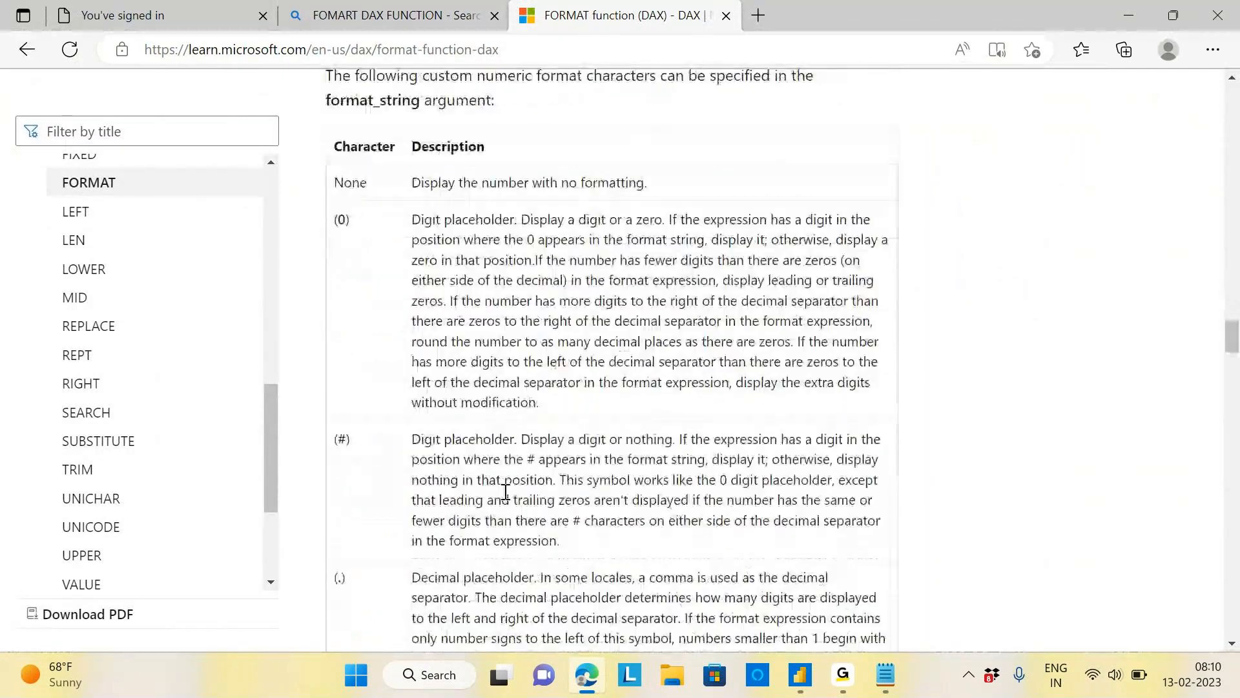
scroll(494, 471, "down", 2)
scroll(481, 447, "down", 8)
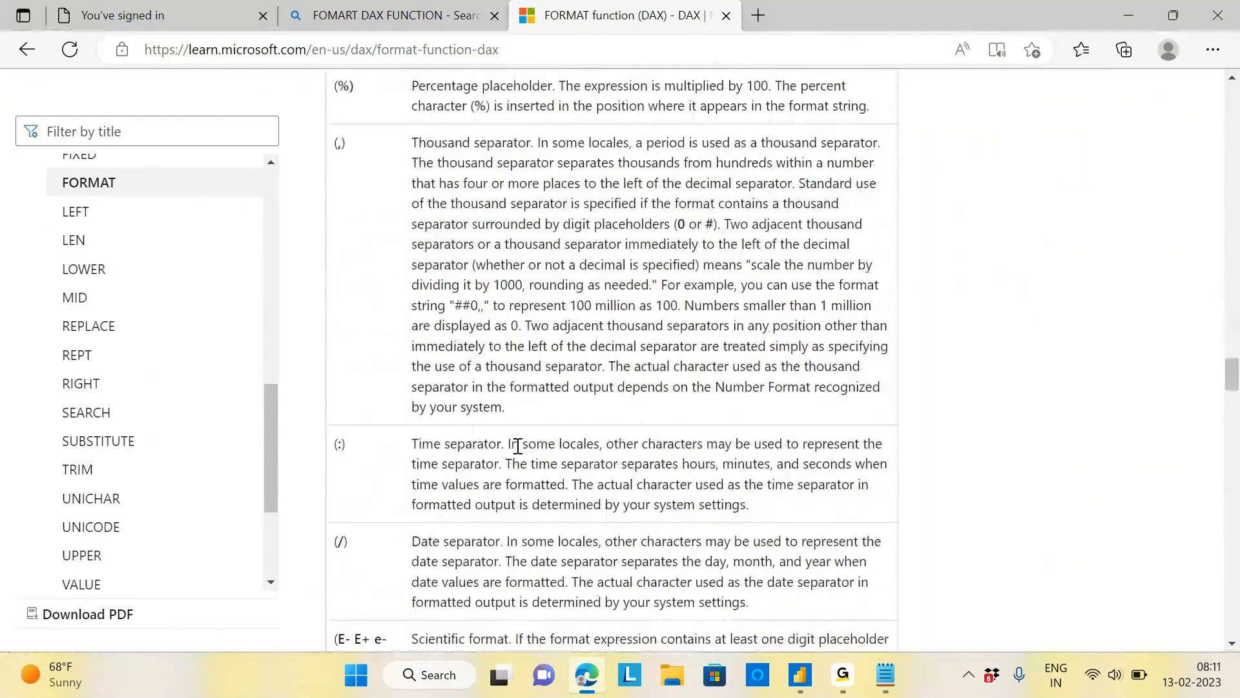
Examine the FORMAT function's predefined and custom date/time format sections on the documentation page.
scroll(518, 445, "down", 12)
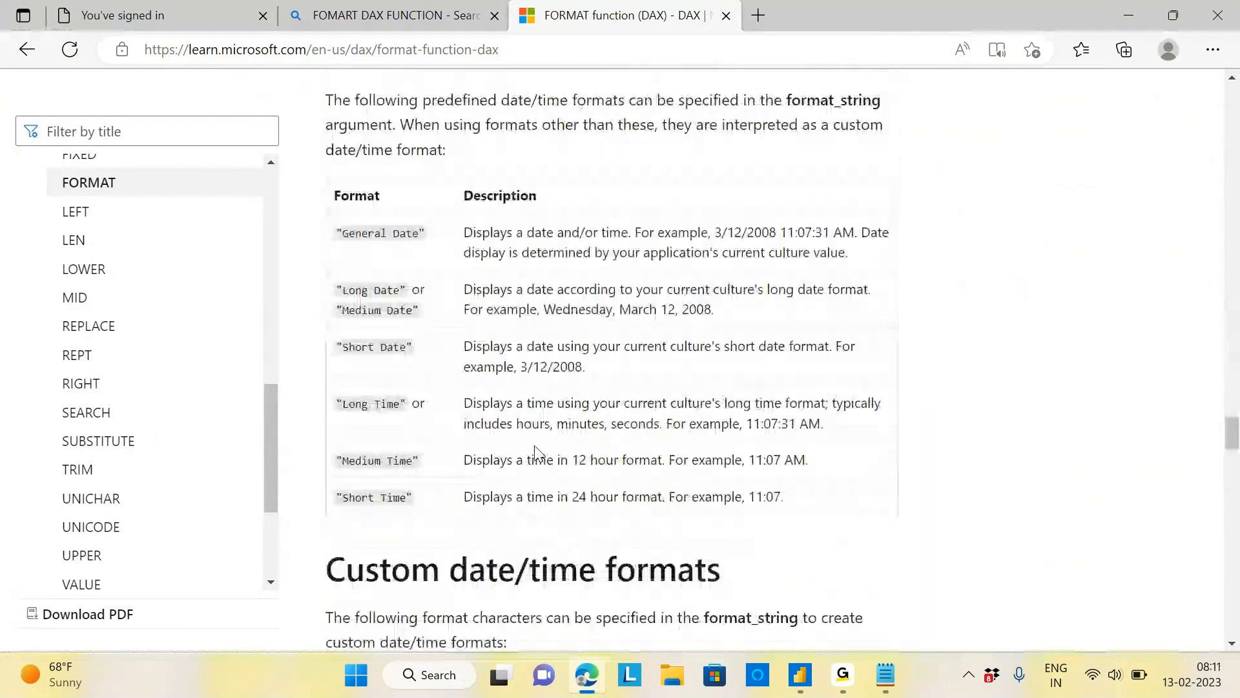
scroll(535, 450, "down", 10)
scroll(535, 450, "down", 4)
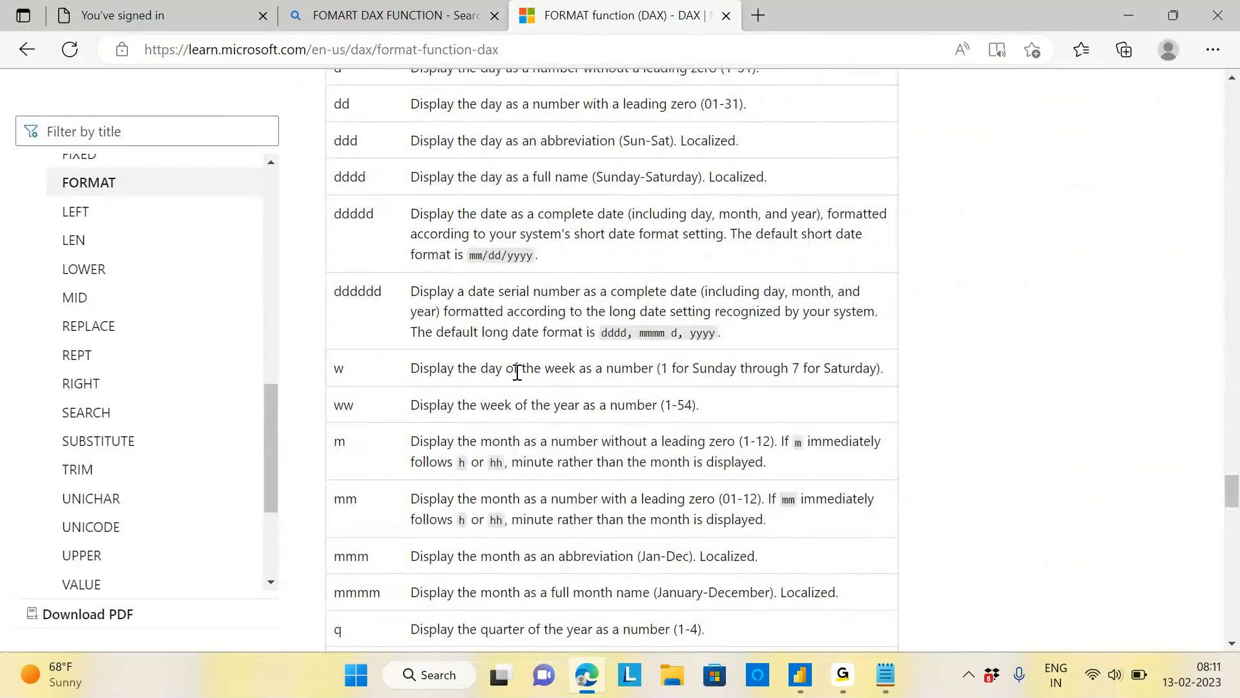
scroll(520, 372, "down", 10)
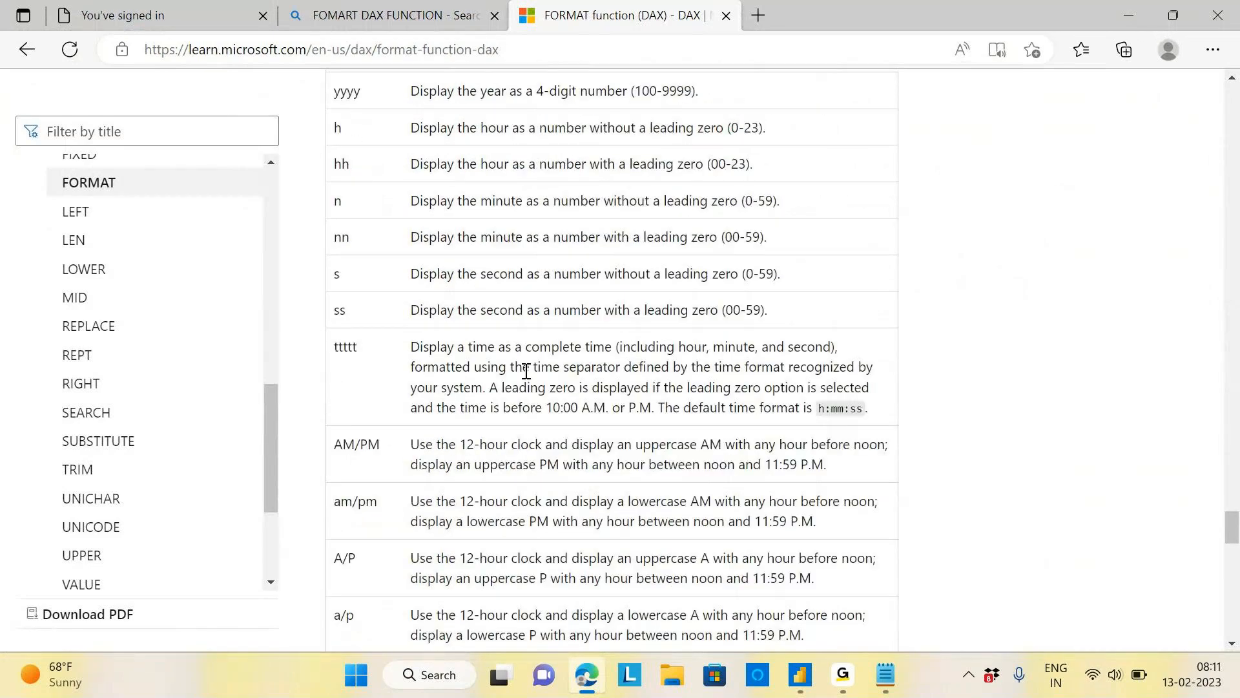
scroll(526, 371, "down", 20)
scroll(530, 355, "up", 6)
scroll(529, 355, "up", 12)
scroll(530, 356, "up", 1)
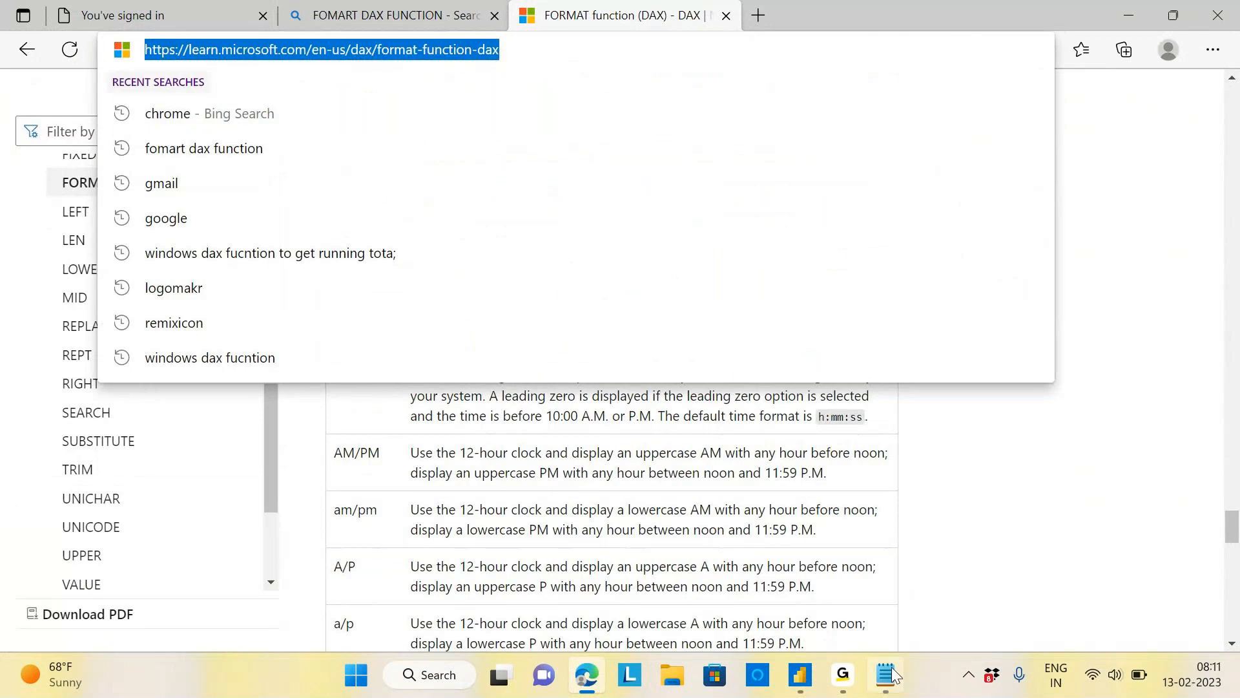
Switch back to Power BI Desktop with the Film Cost column.
left_click(843, 674)
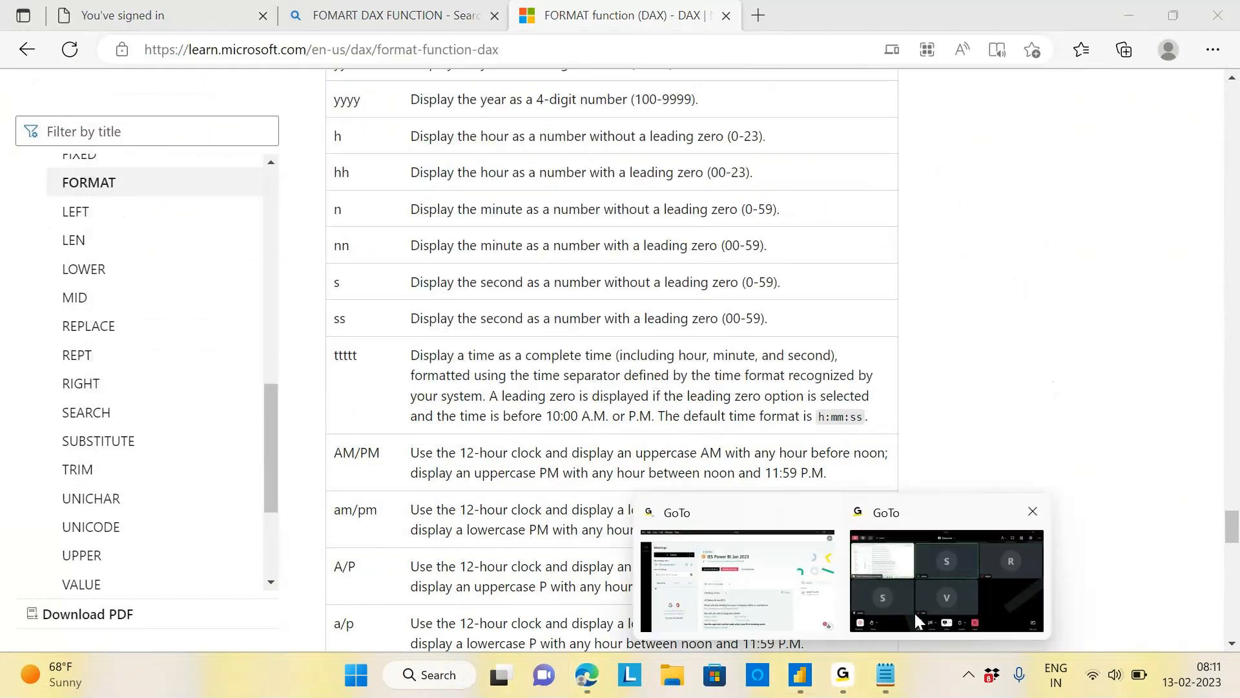
left_click(914, 613)
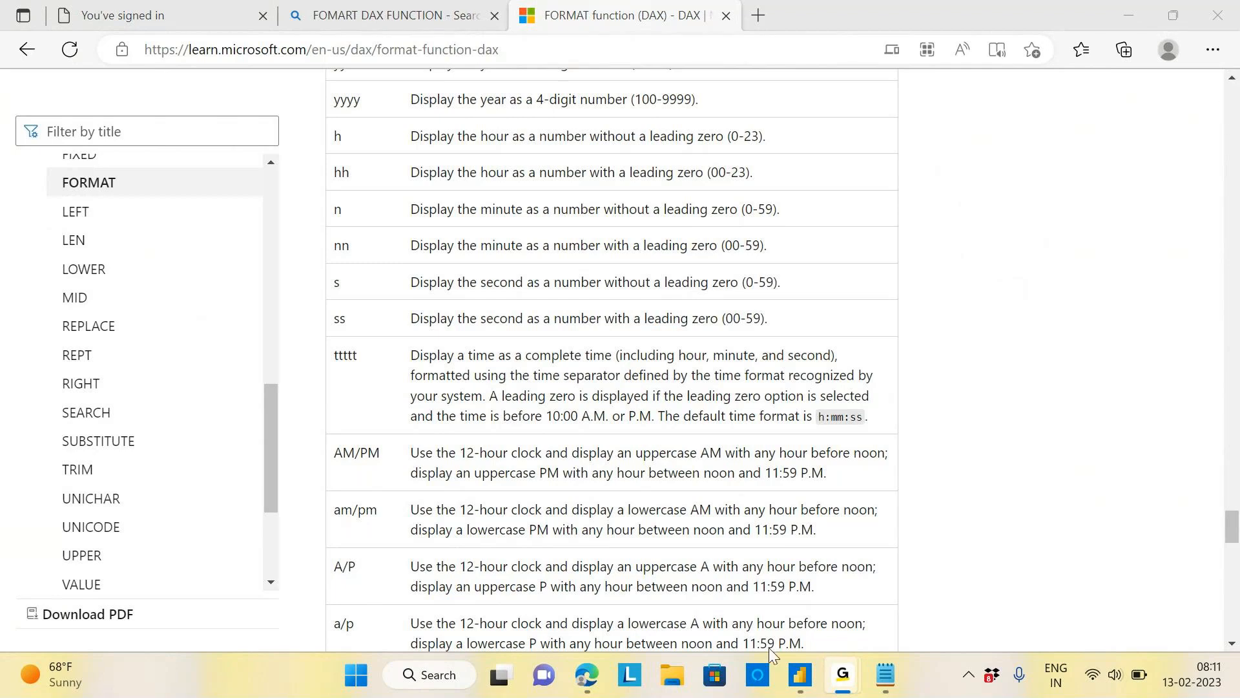
left_click(799, 674)
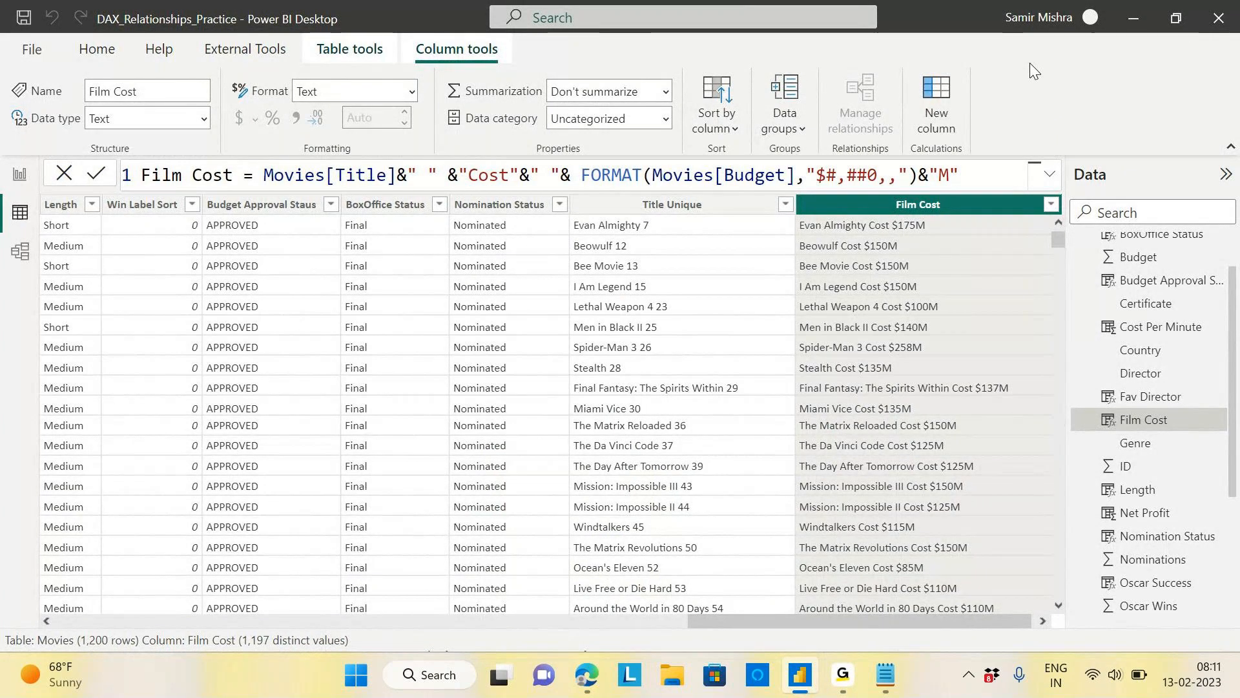
Try a third comma in the Film Cost format string, making it "$#,##0,,,", and restore and apply "$#,##0,,".
left_click_drag(818, 175, 881, 181)
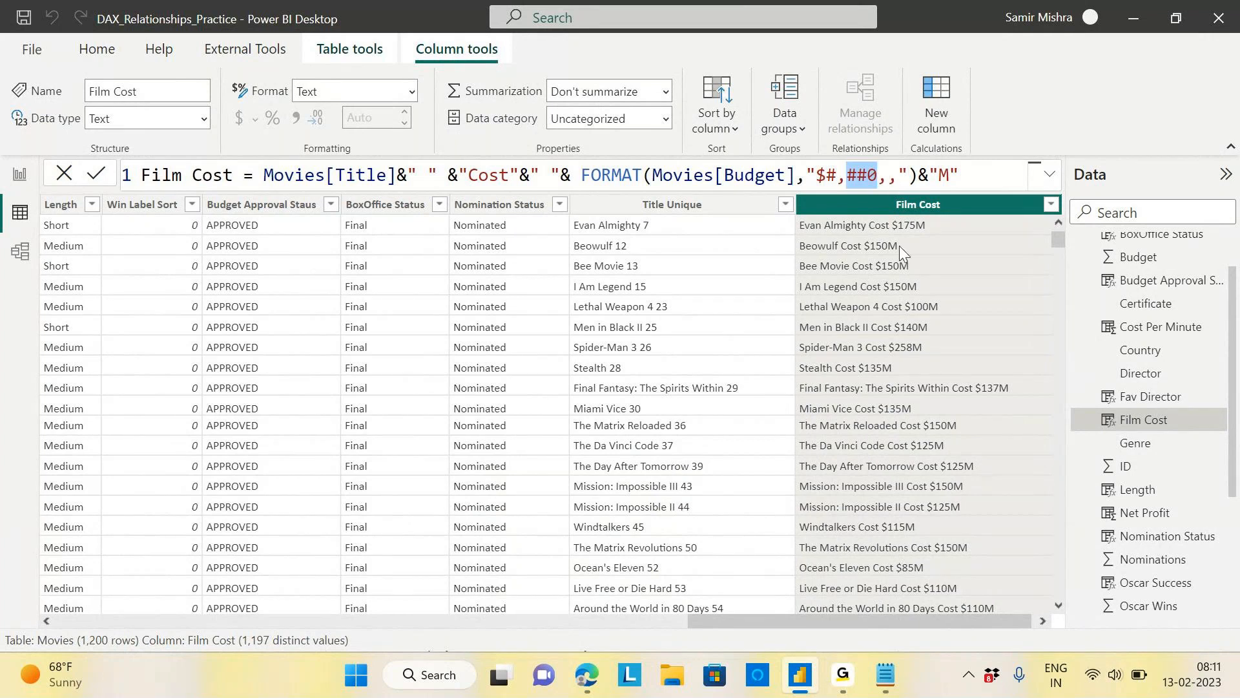
left_click(898, 174)
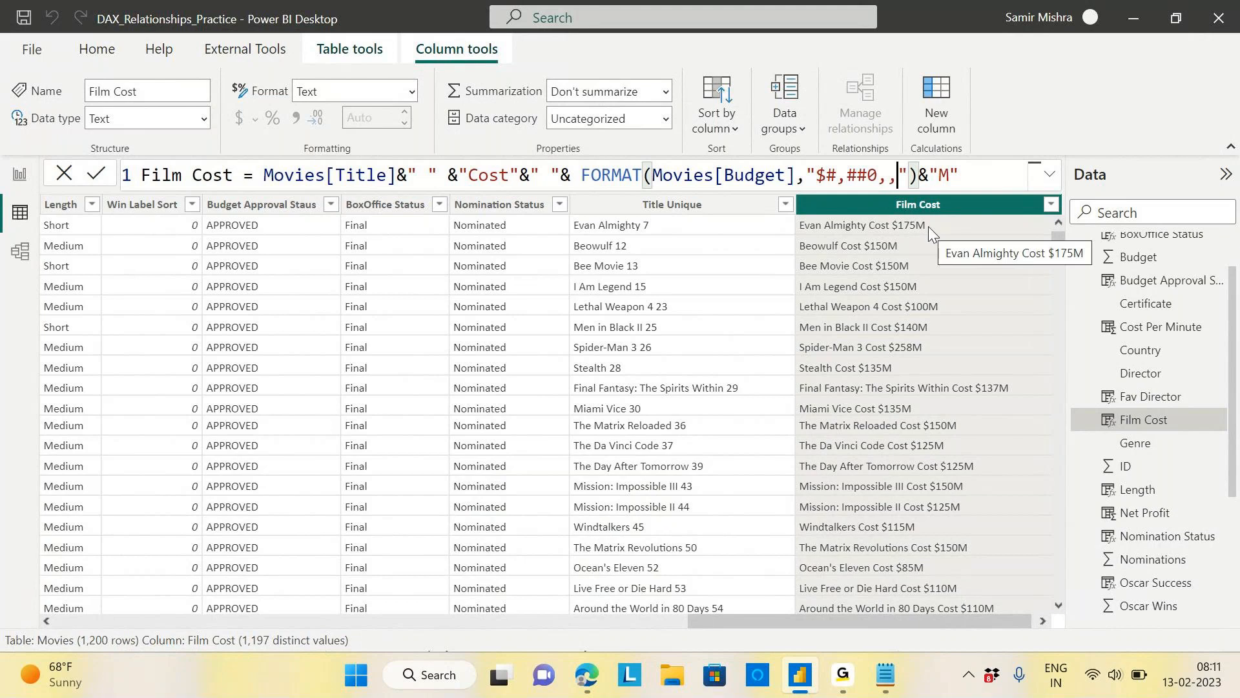
type(",")
left_click(980, 165)
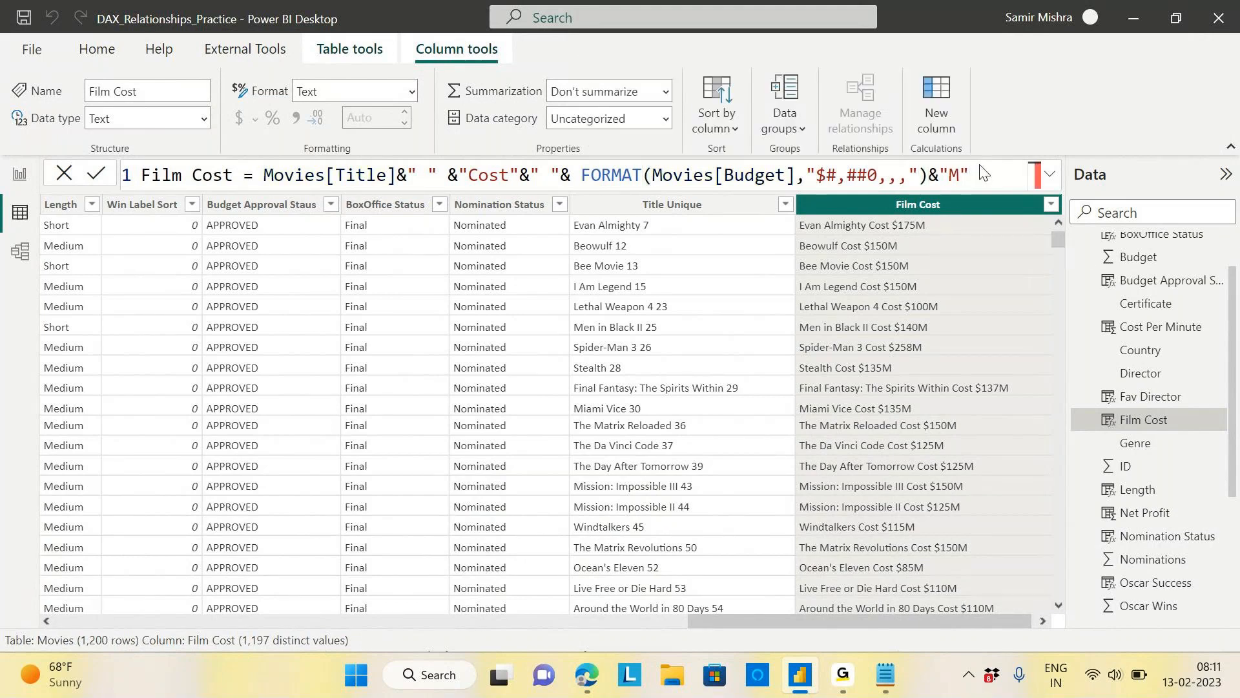
key("Return")
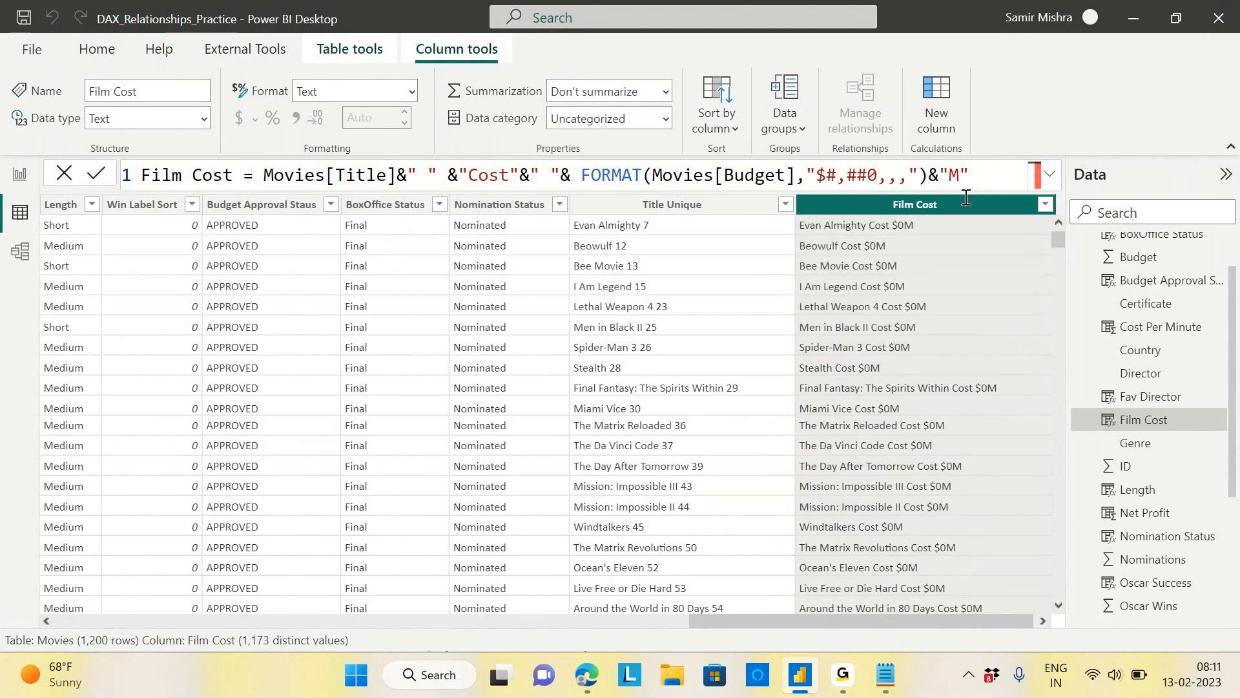
key("BackSpace")
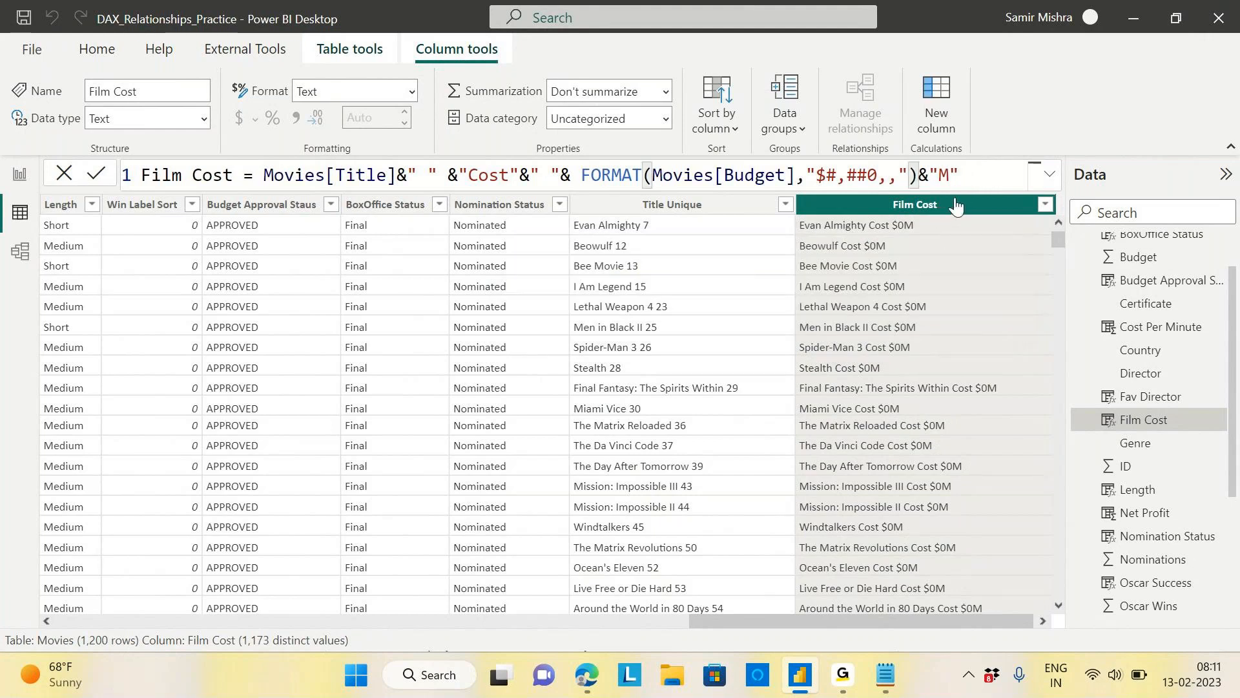
left_click(976, 177)
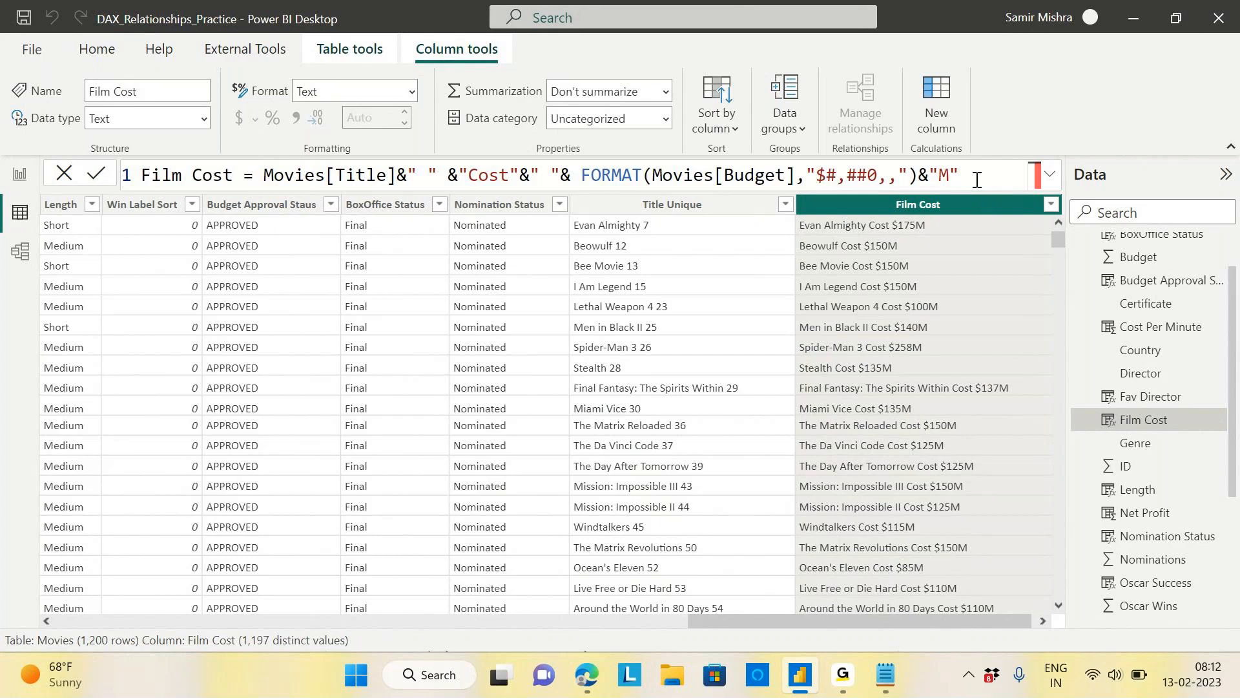
Look through the Film Cost values down the Movies table to check the formatted costs in millions.
left_click(581, 165)
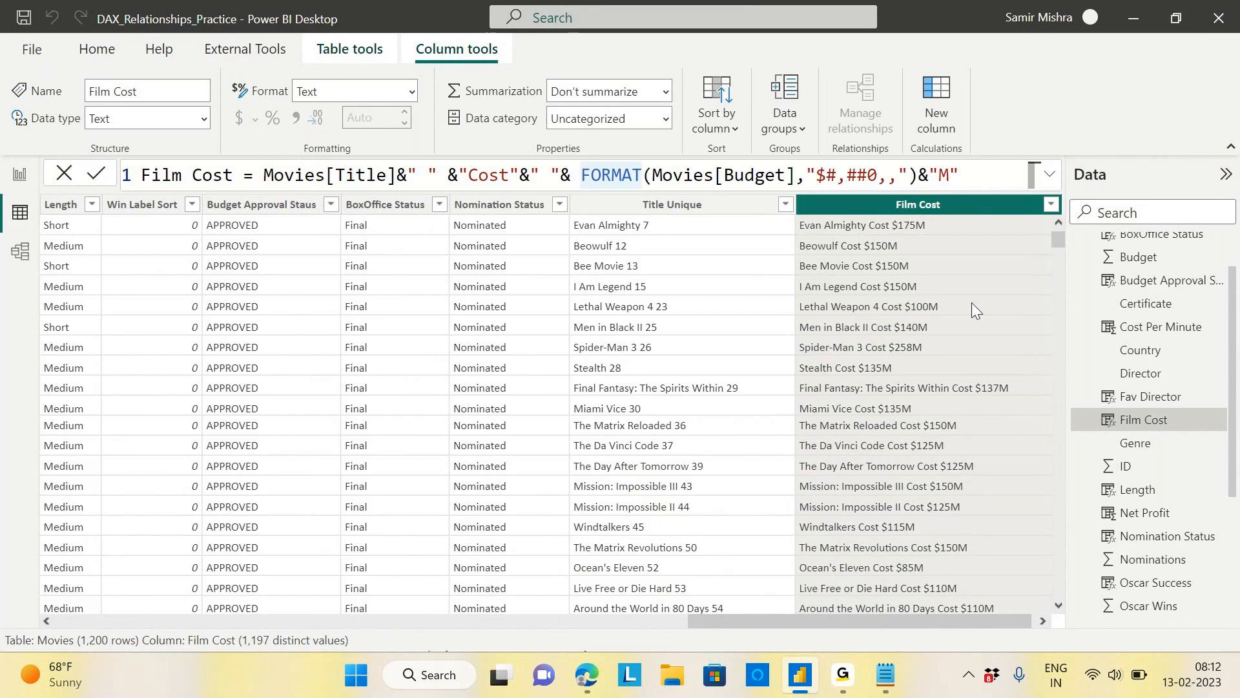
scroll(964, 372, "down", 5)
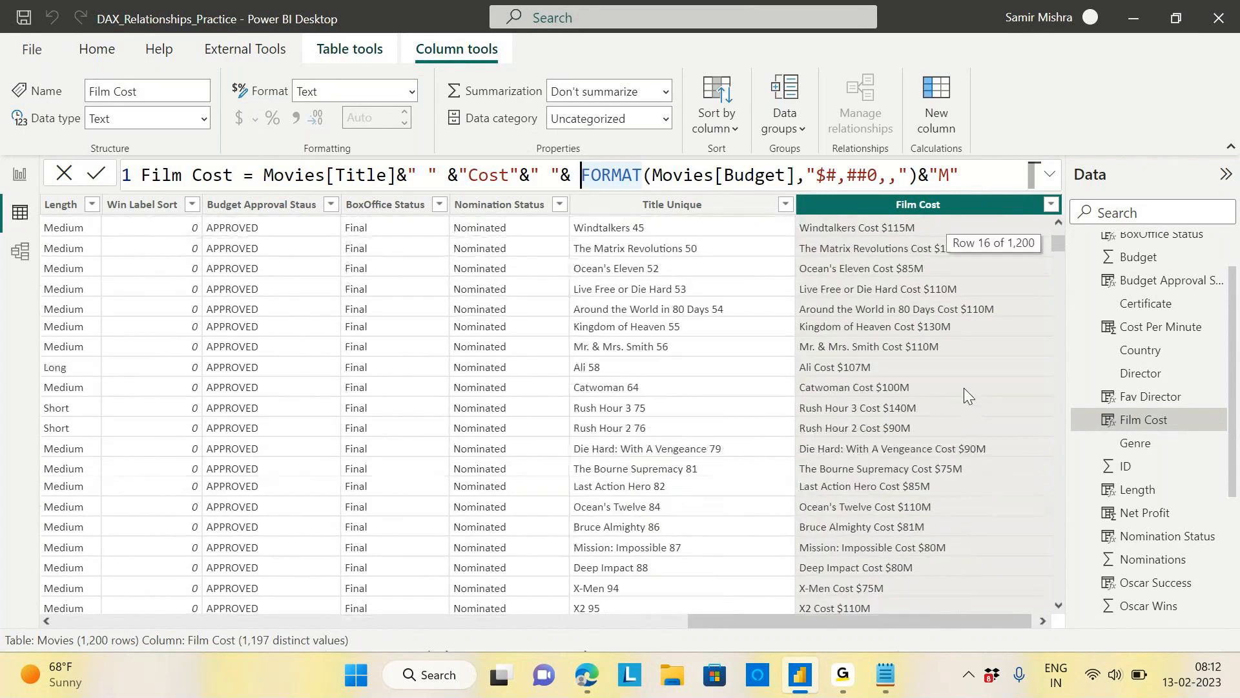
scroll(963, 387, "down", 7)
scroll(965, 387, "down", 6)
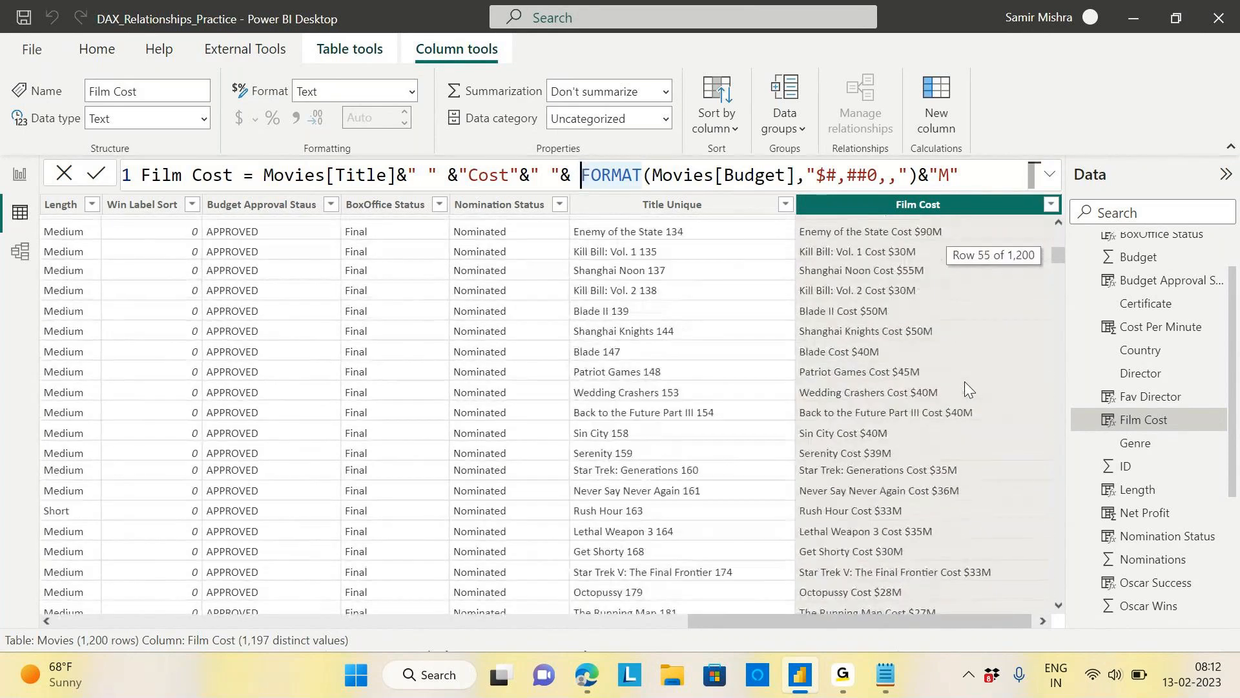
scroll(965, 386, "down", 10)
scroll(963, 387, "down", 1)
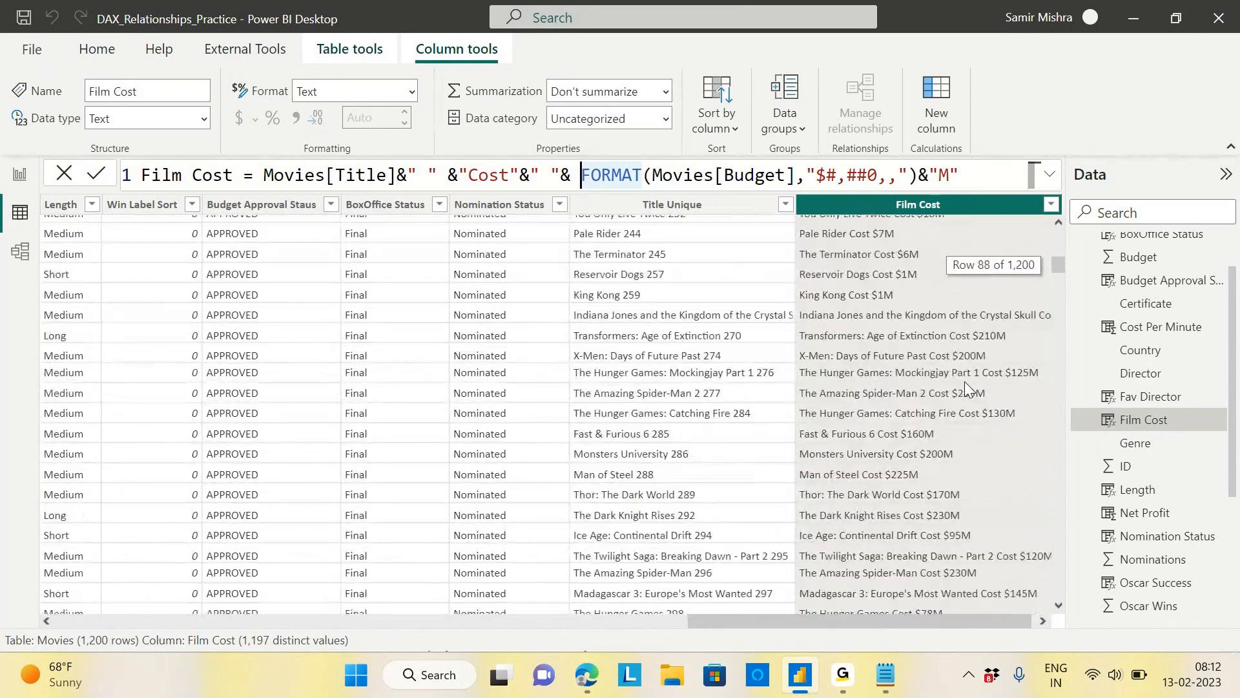
left_click_drag(1058, 264, 1063, 223)
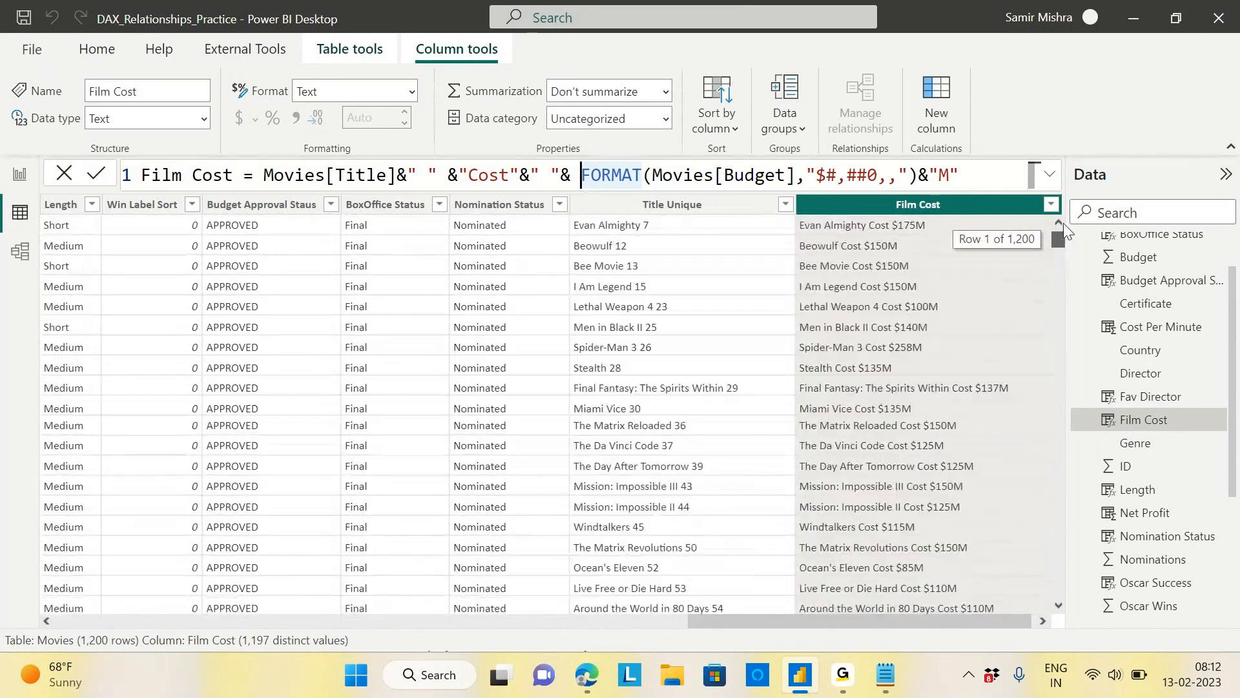
Review the distinct Budget values in the column's filter list and leave it without filtering.
left_click_drag(719, 621, 260, 649)
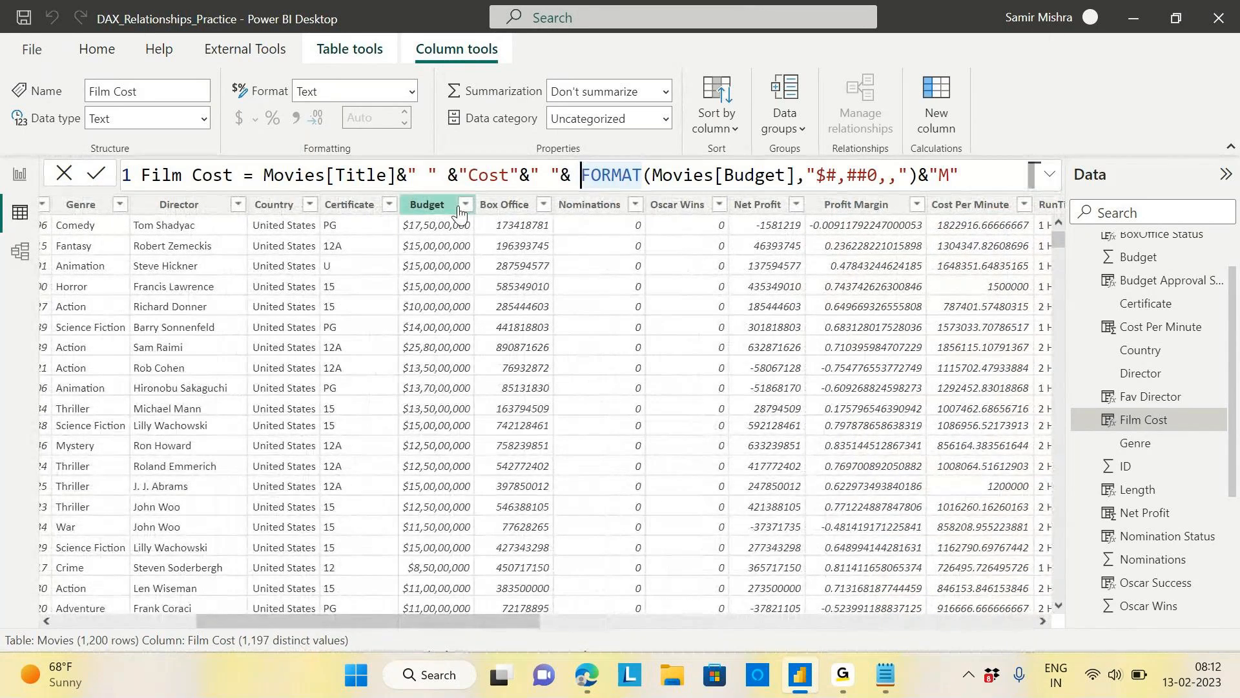
left_click(427, 205)
left_click(465, 201)
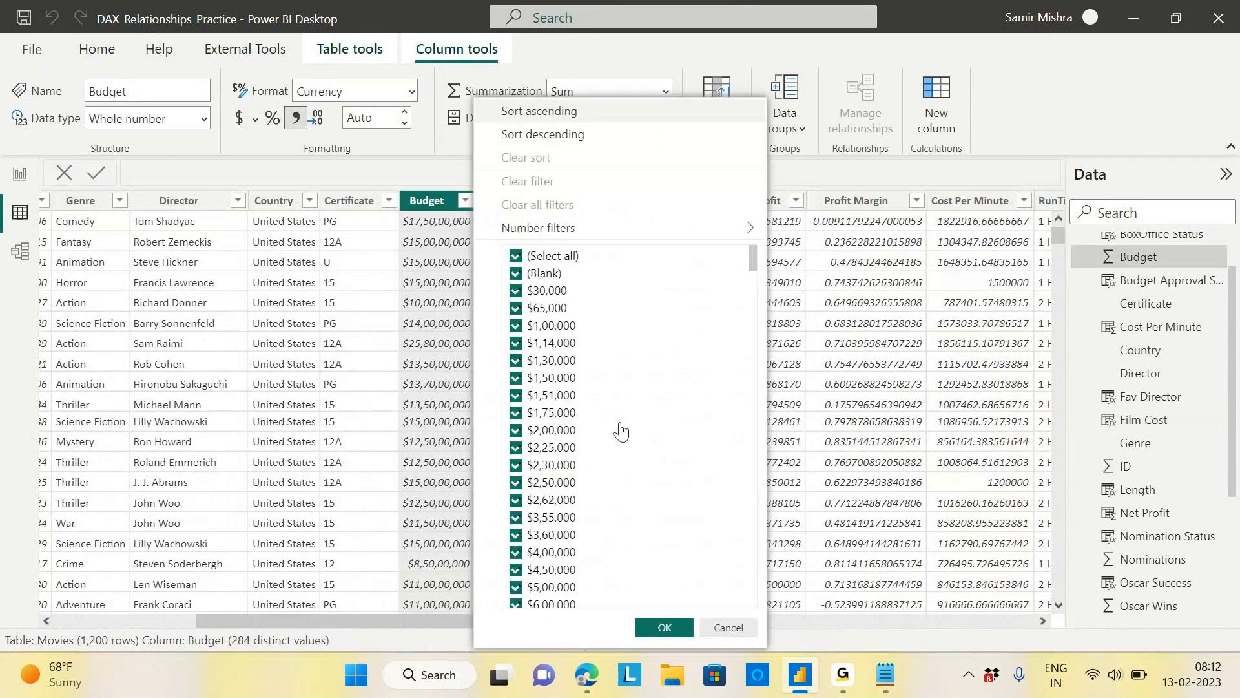
scroll(601, 441, "down", 10)
scroll(723, 381, "down", 10)
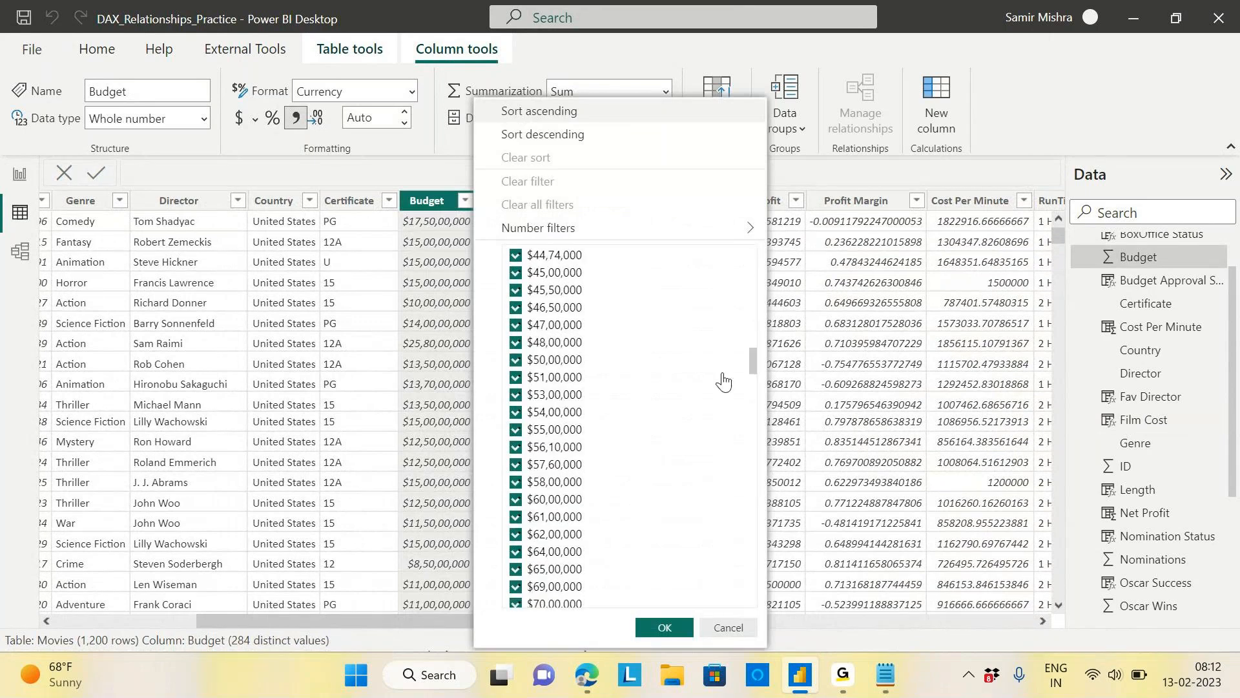
scroll(753, 437, "down", 10)
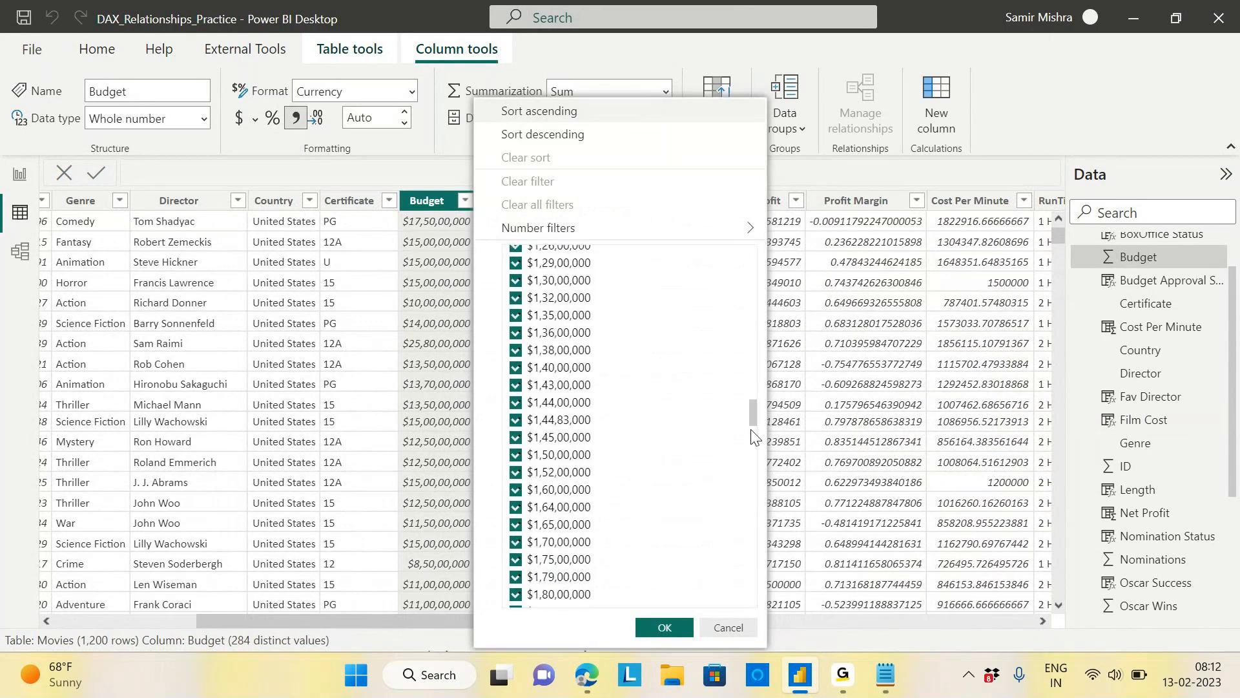
left_click_drag(752, 431, 742, 580)
scroll(724, 530, "up", 7)
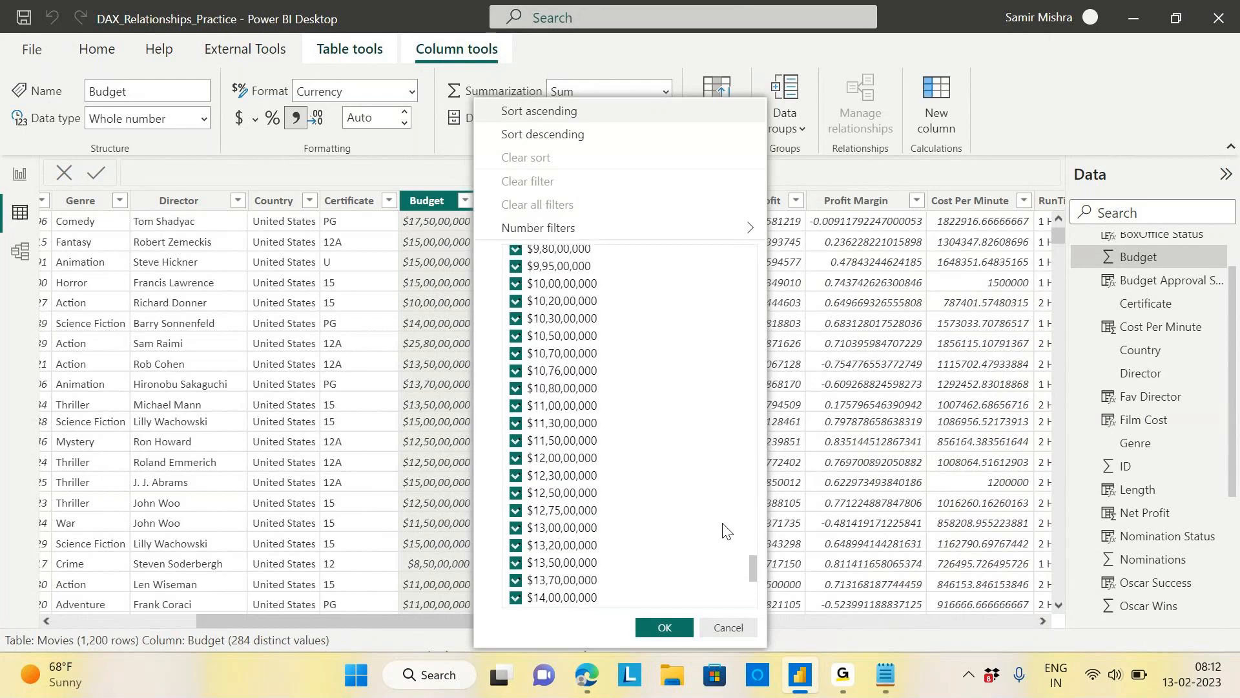
left_click_drag(723, 523, 704, 231)
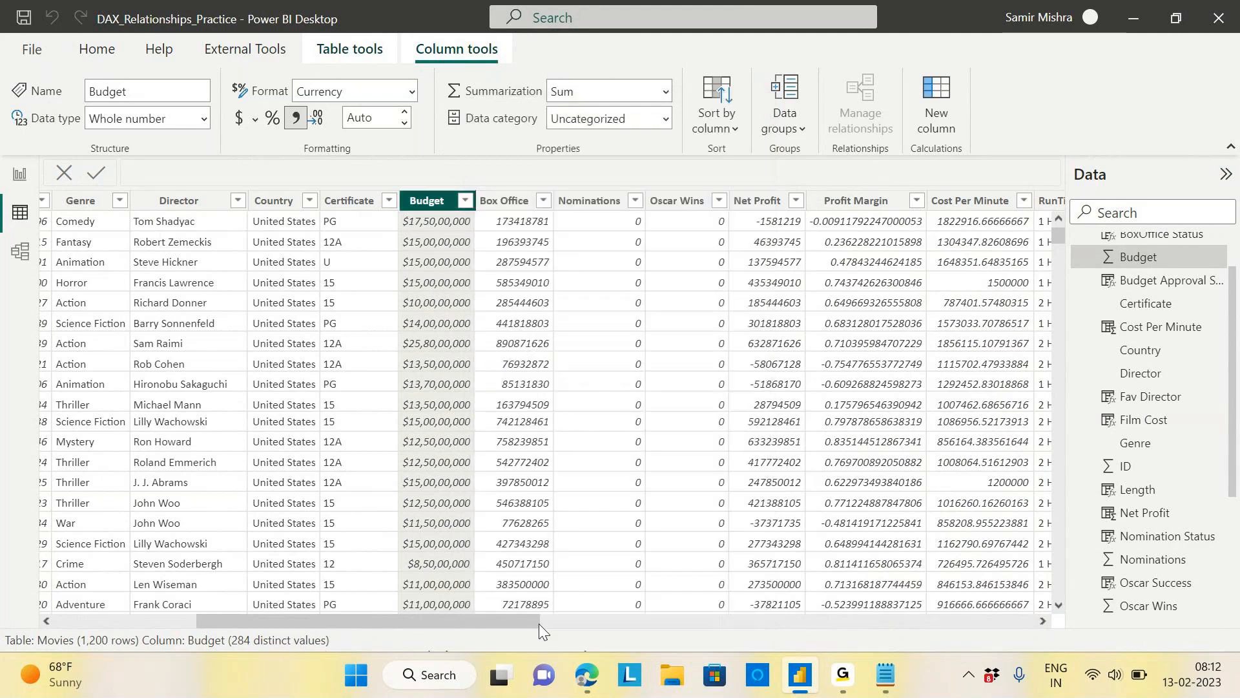
Display the Net Profit column's formula to examine its blank checks on Box Office and Budget.
left_click_drag(480, 619, 544, 619)
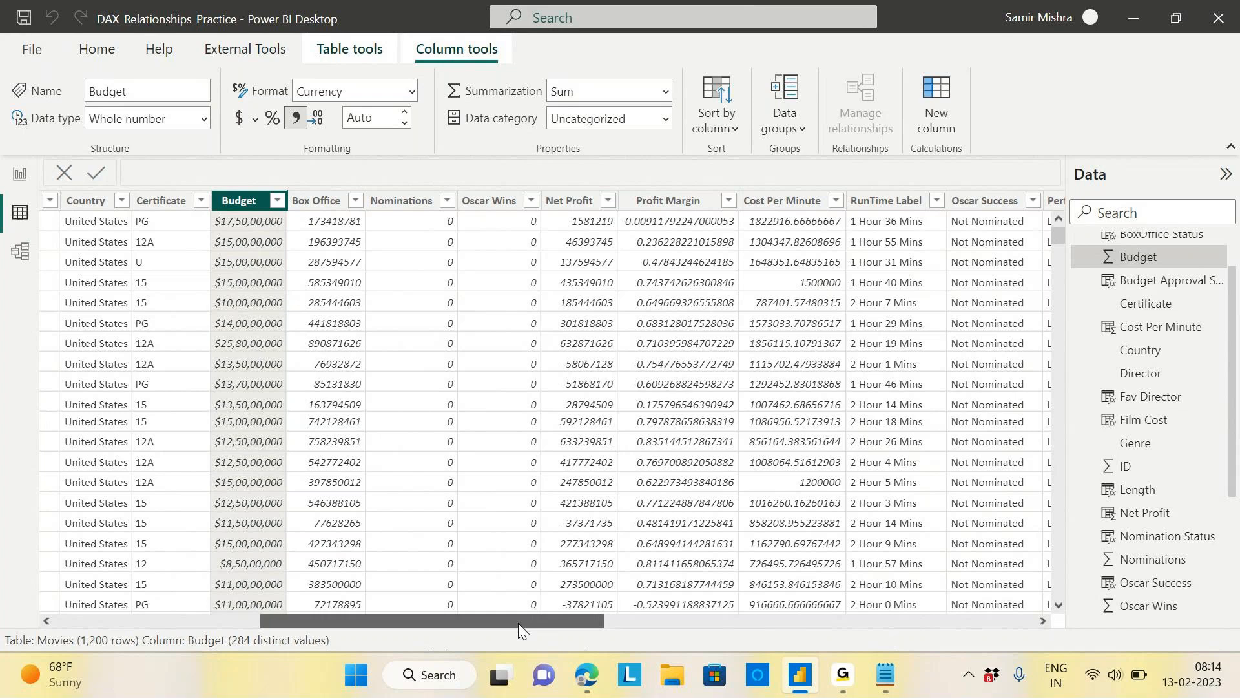
left_click_drag(518, 622, 531, 626)
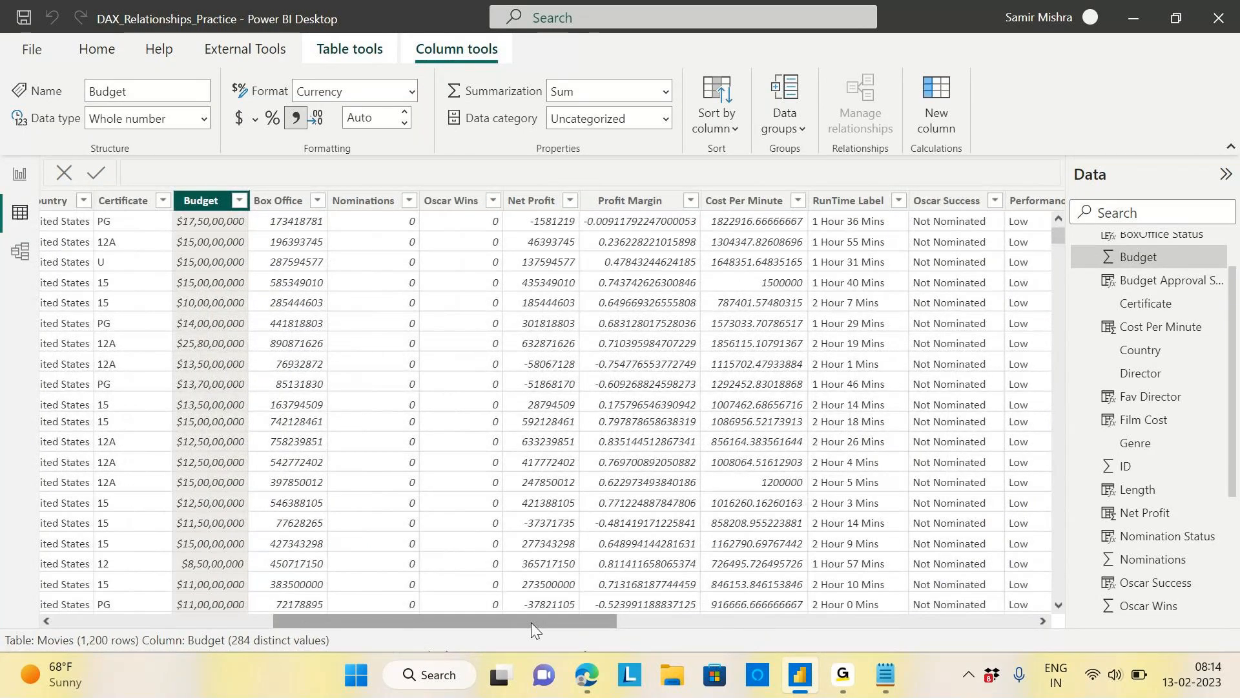
left_click(531, 200)
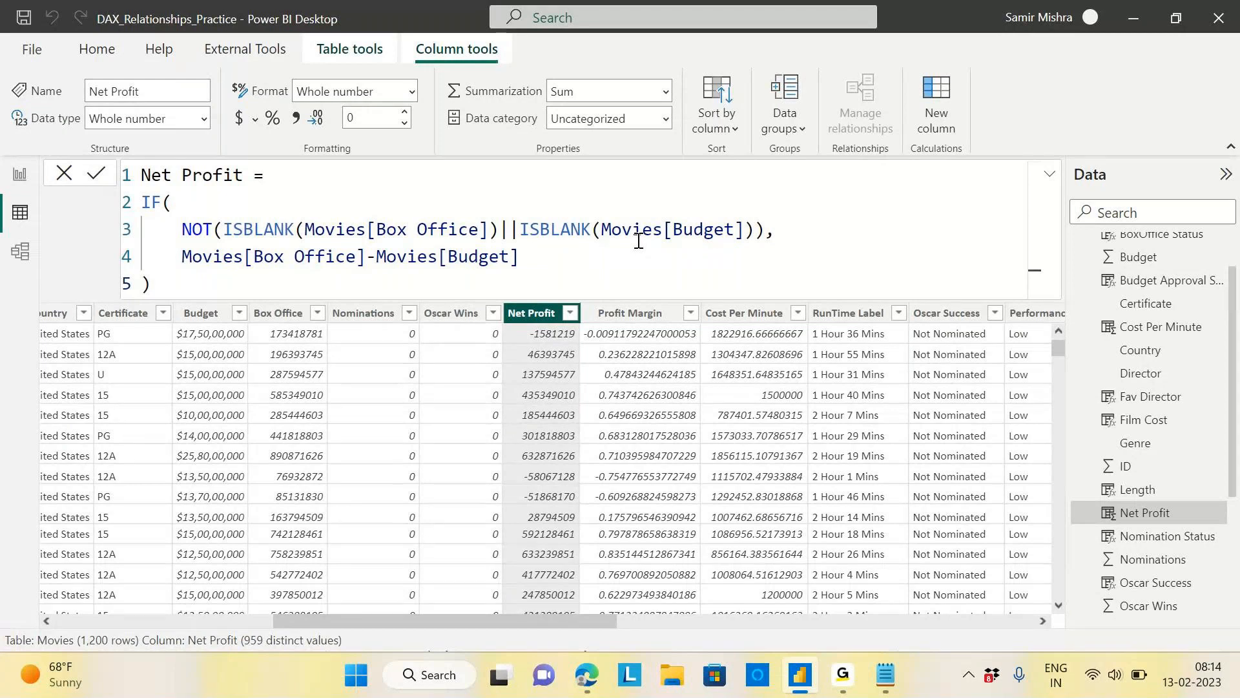
left_click_drag(529, 621, 844, 617)
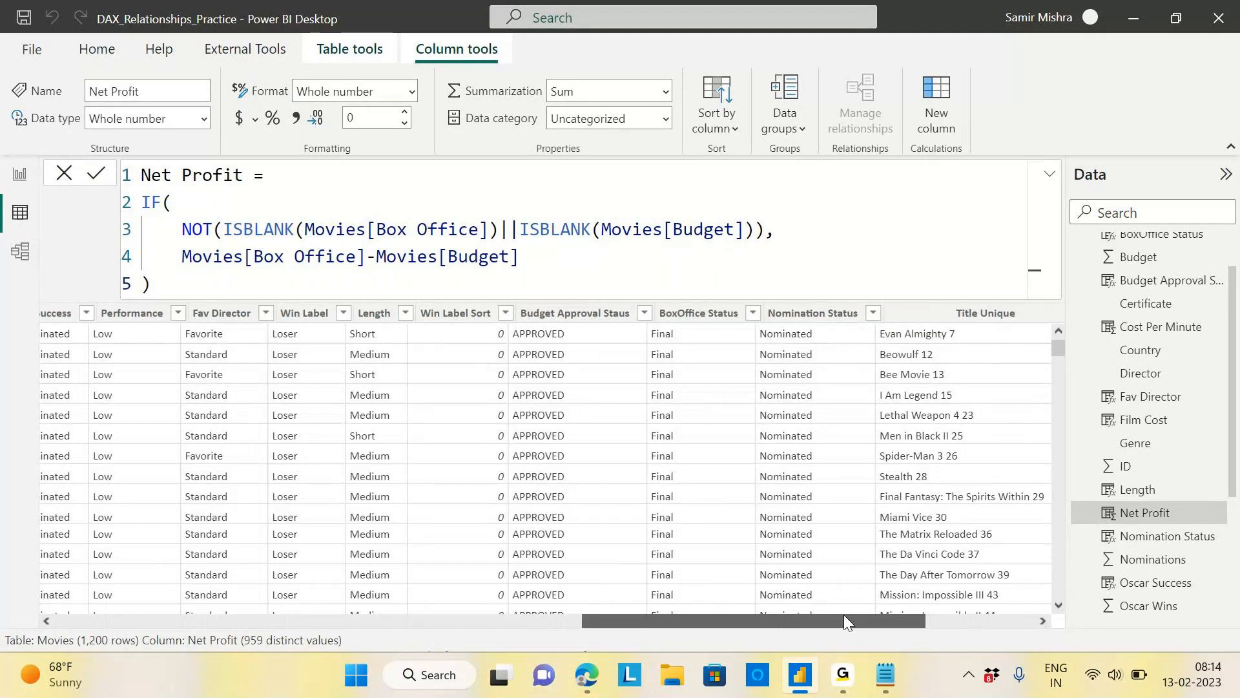
Display the Title Unique and Film Cost formulas to compare how they combine text, highlighting Film Cost's FORMAT function.
left_click(937, 312)
left_click(764, 257)
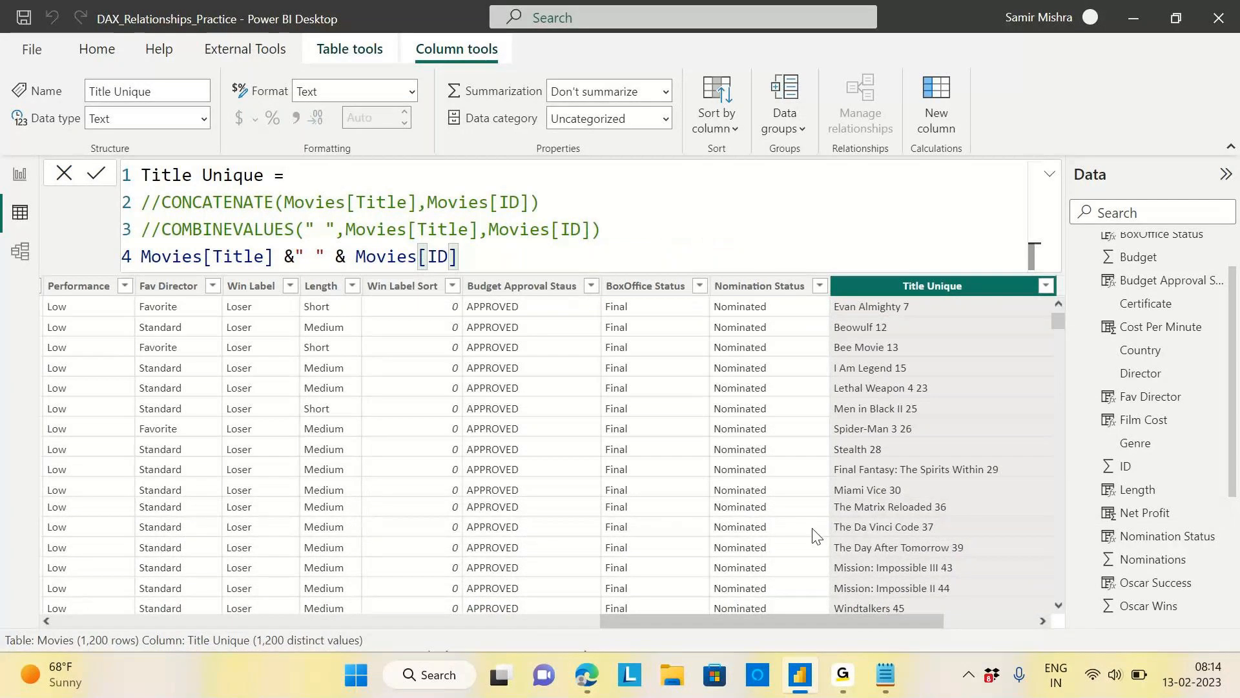
left_click(803, 285)
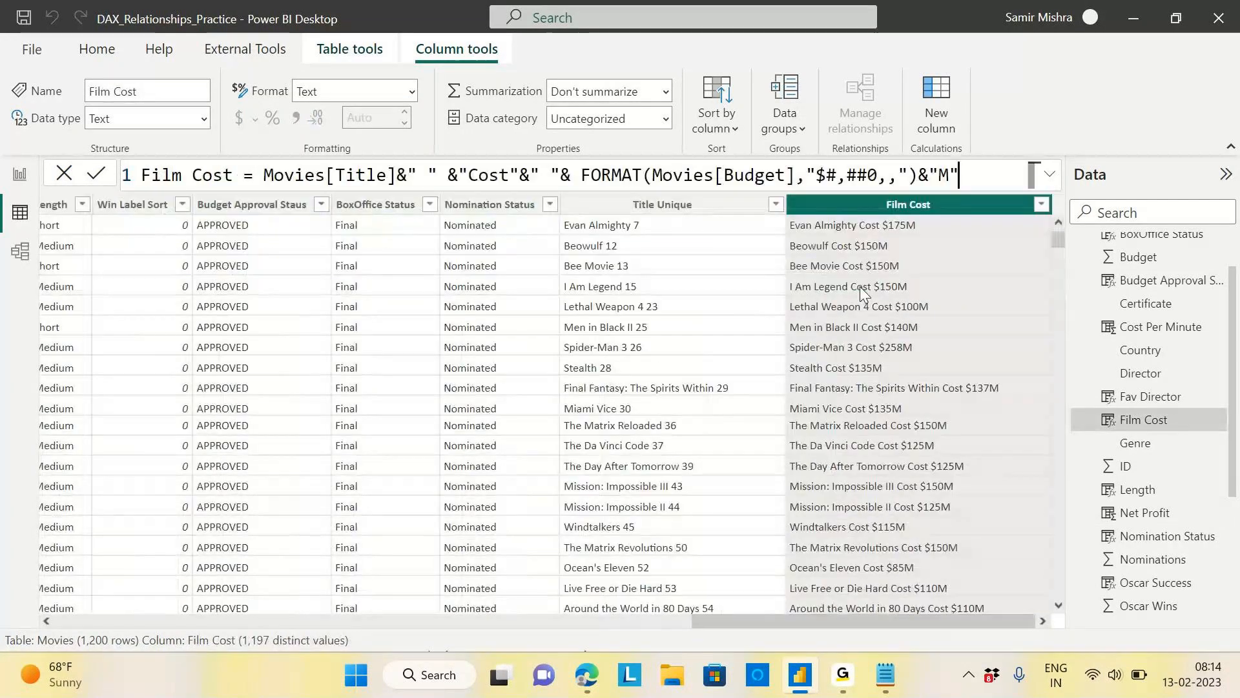
double_click(600, 179)
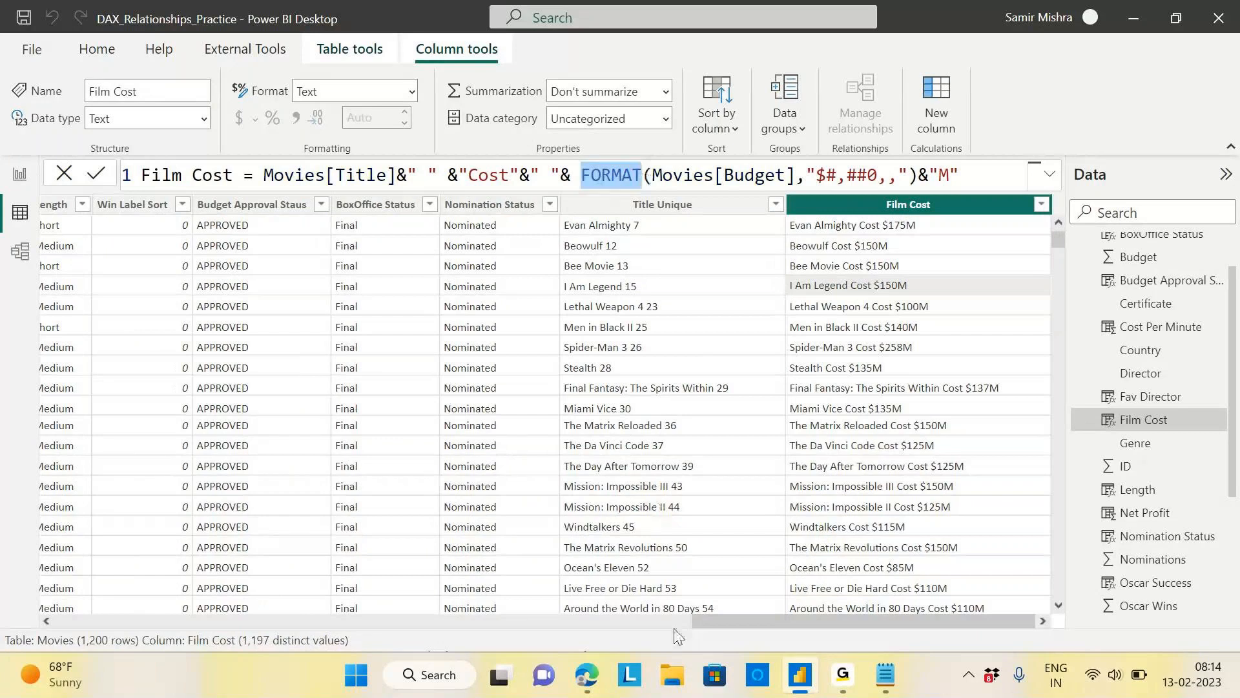
Review the available display formats for the Net Profit column without changing its format, and collapse its formula.
left_click_drag(714, 619, 257, 639)
left_click(646, 205)
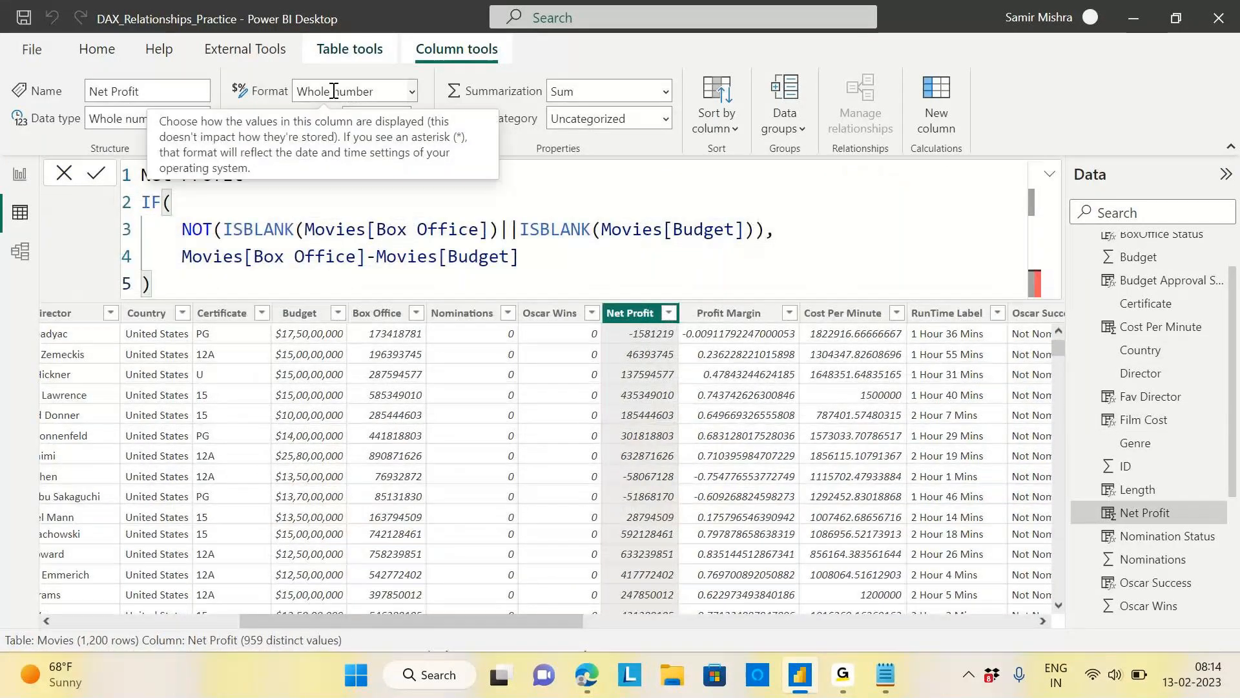
left_click(410, 91)
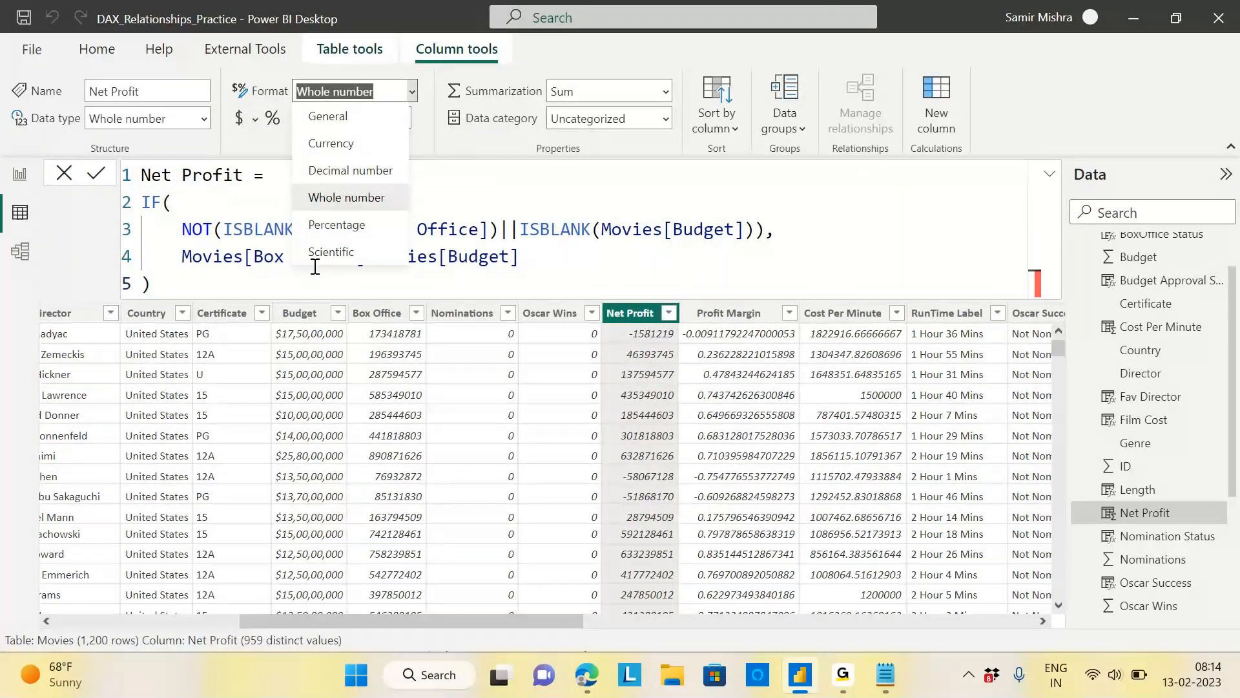
left_click(396, 148)
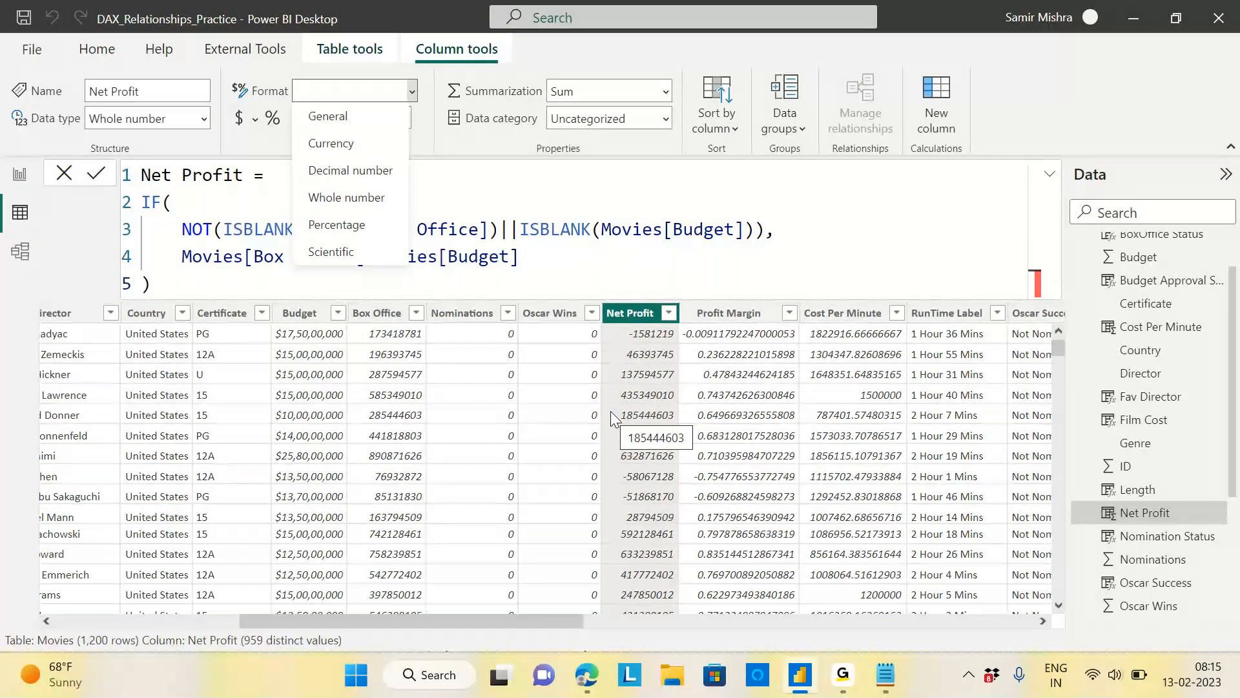
left_click(1022, 118)
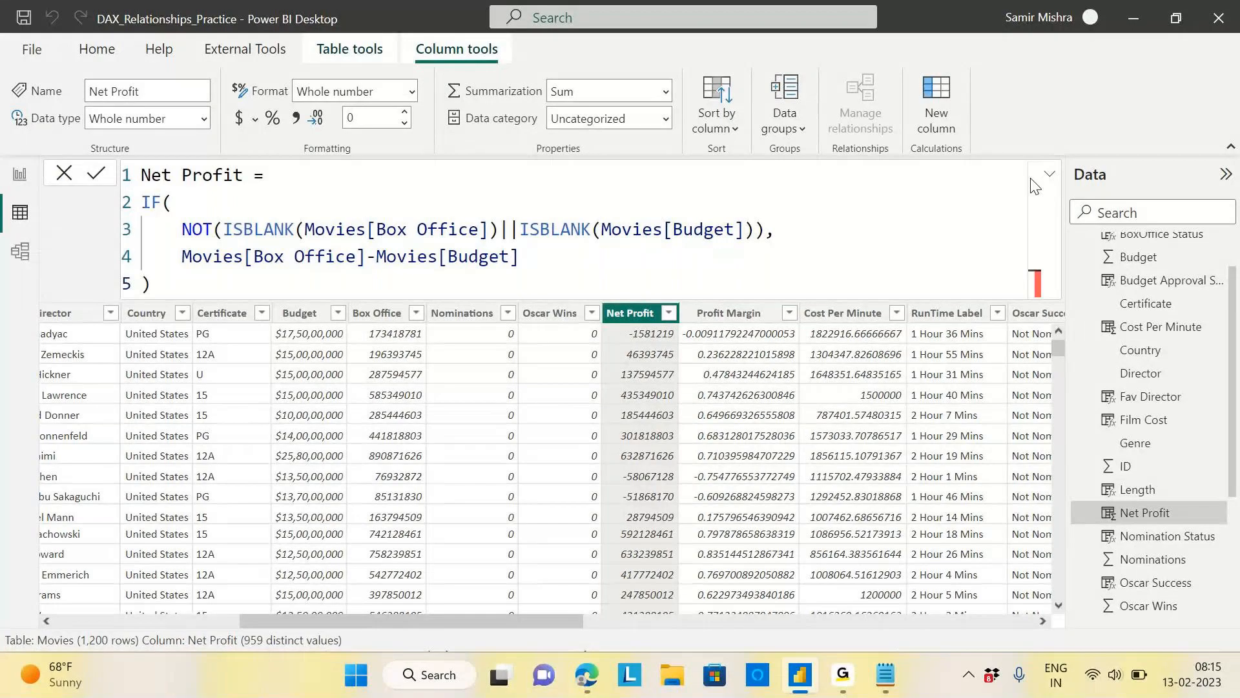
left_click(1049, 175)
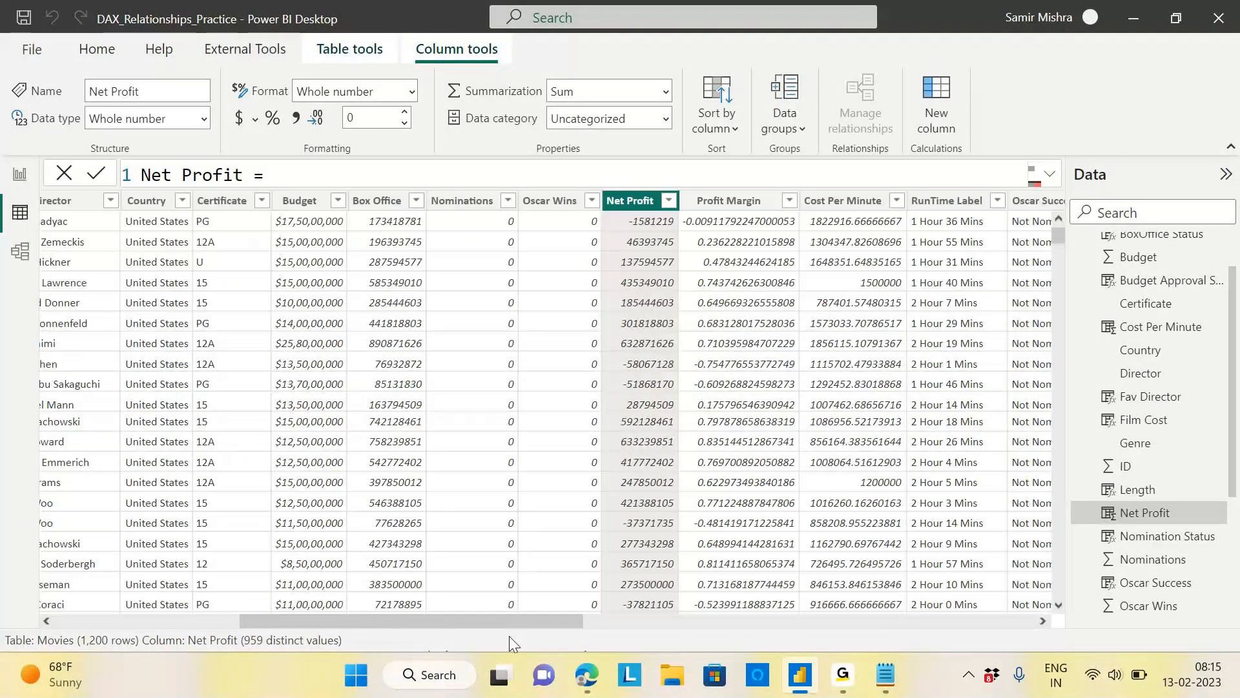
Examine the full names in the Movies table's Director column alongside the neighbouring columns.
left_click_drag(509, 621, 239, 623)
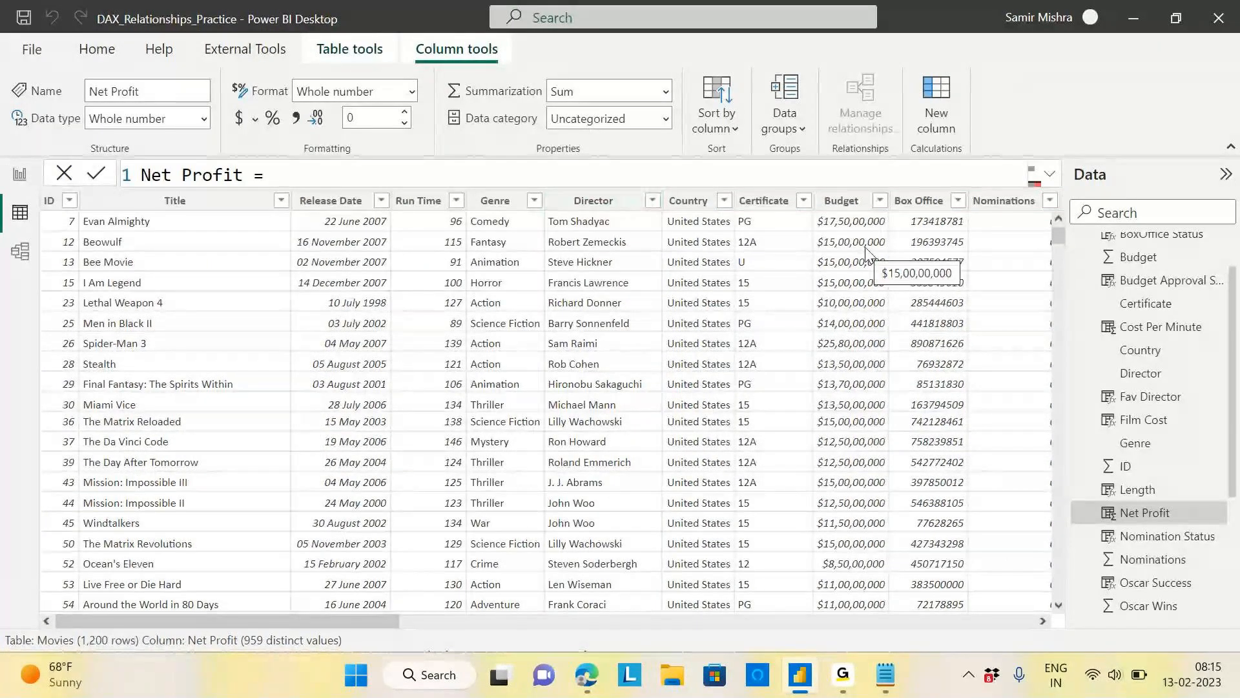
left_click(602, 201)
left_click_drag(354, 618, 429, 616)
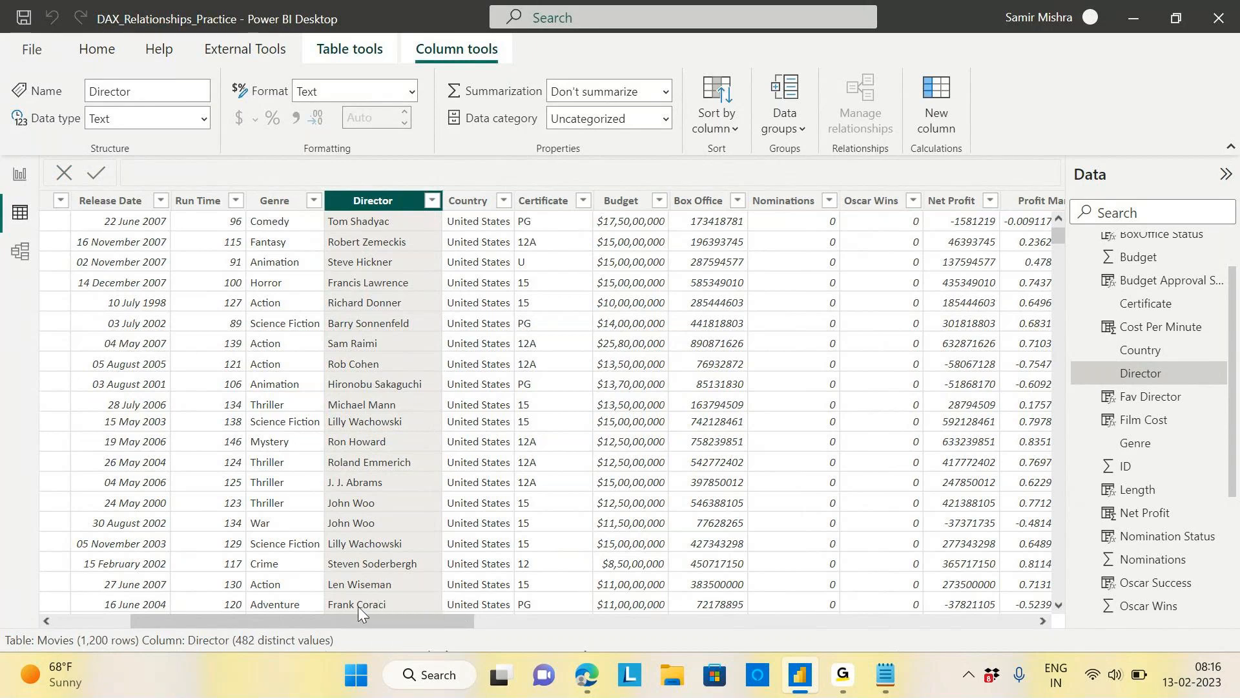
scroll(355, 625, "left", 1)
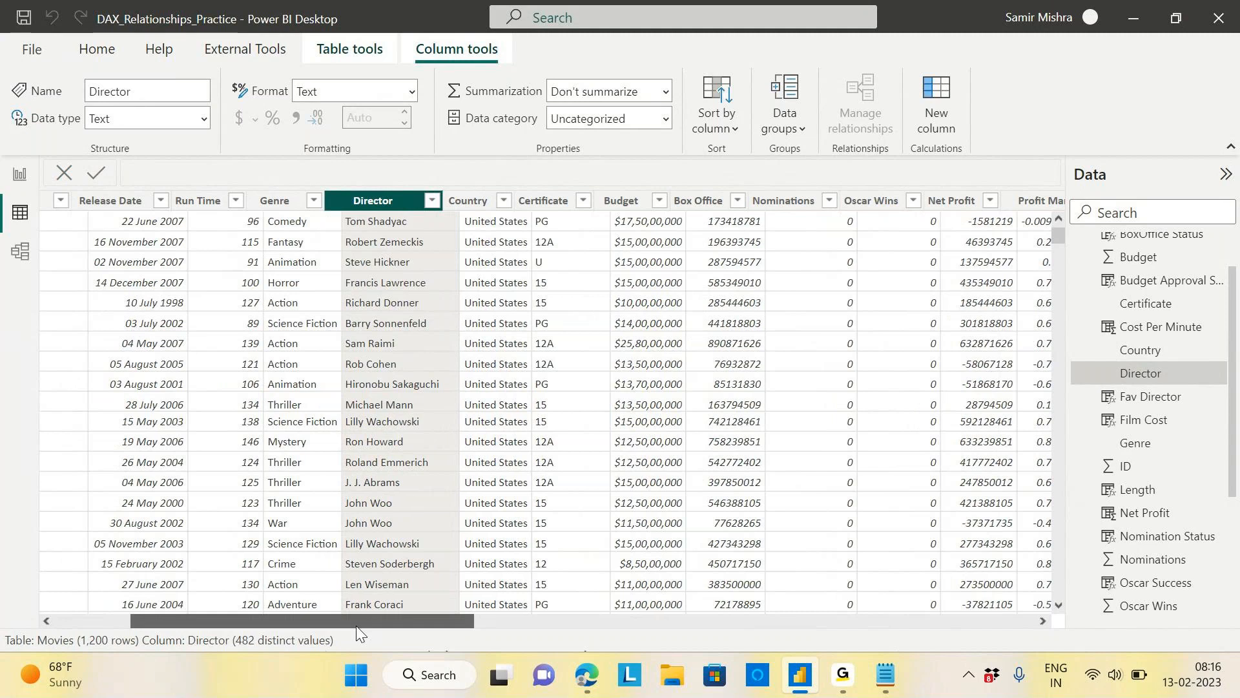
scroll(355, 625, "left", 5)
Add a calculated column to the Movies table and name it First Name, with its expression starting on a second line.
left_click_drag(301, 625, 423, 620)
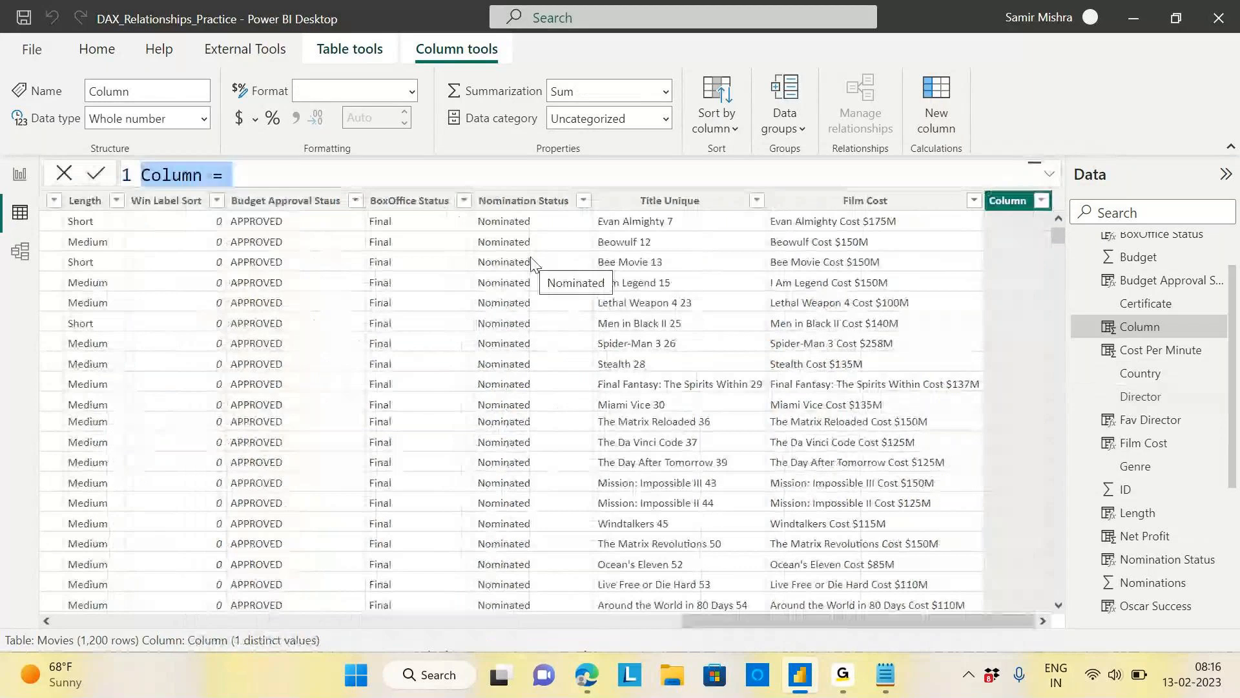
type("f")
key("BackSpace")
key("Caps_Lock")
type("First Name=")
key("shift+Return")
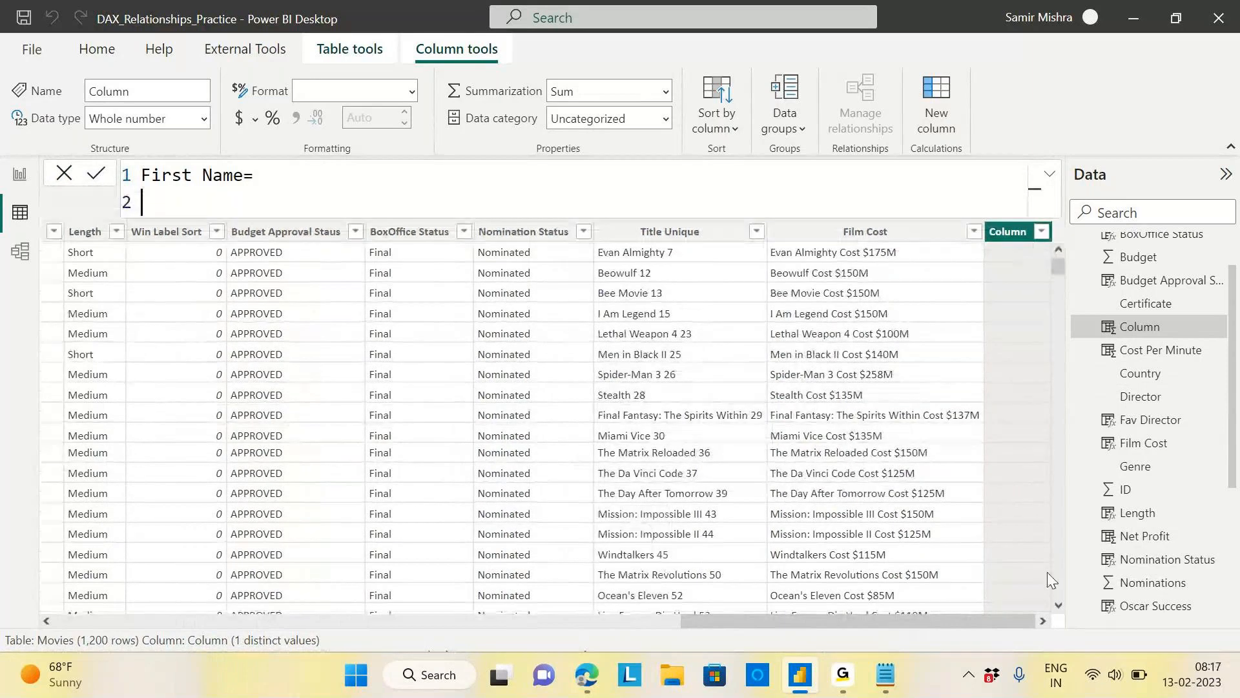
Define the First Name column as LEFT(Movies[Director],3) and apply the formula.
left_click_drag(706, 618, 140, 635)
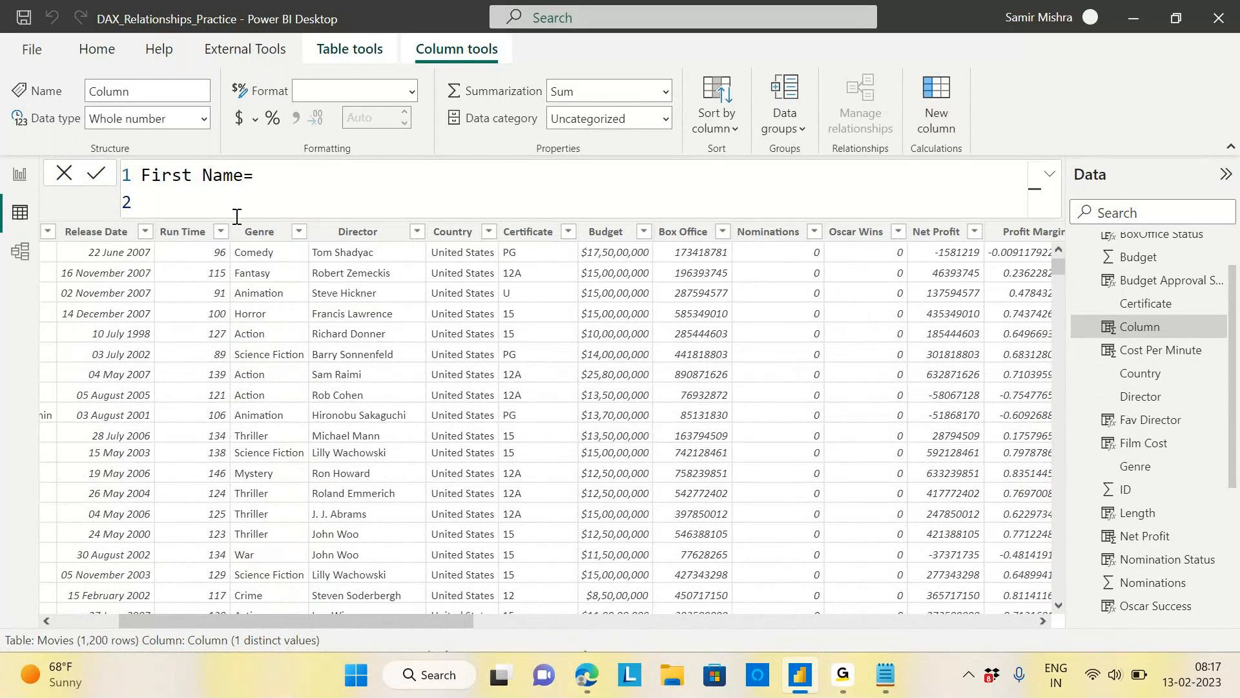
type("lef")
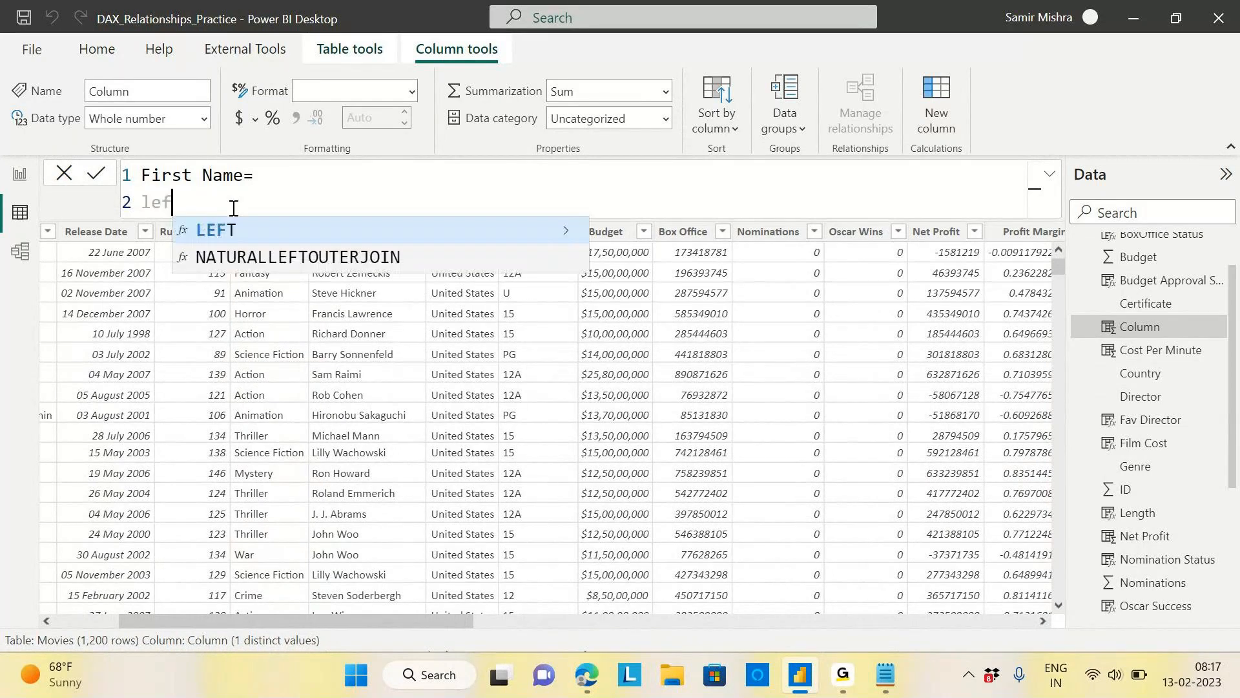
key("Tab")
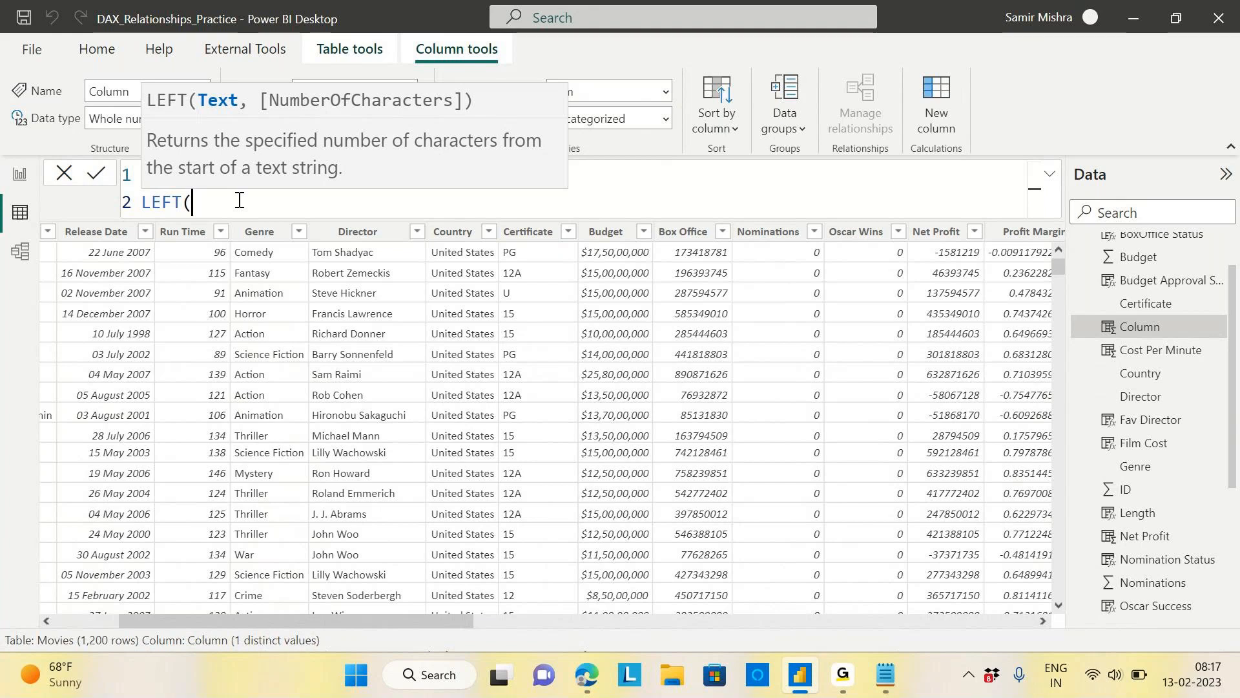
type("d")
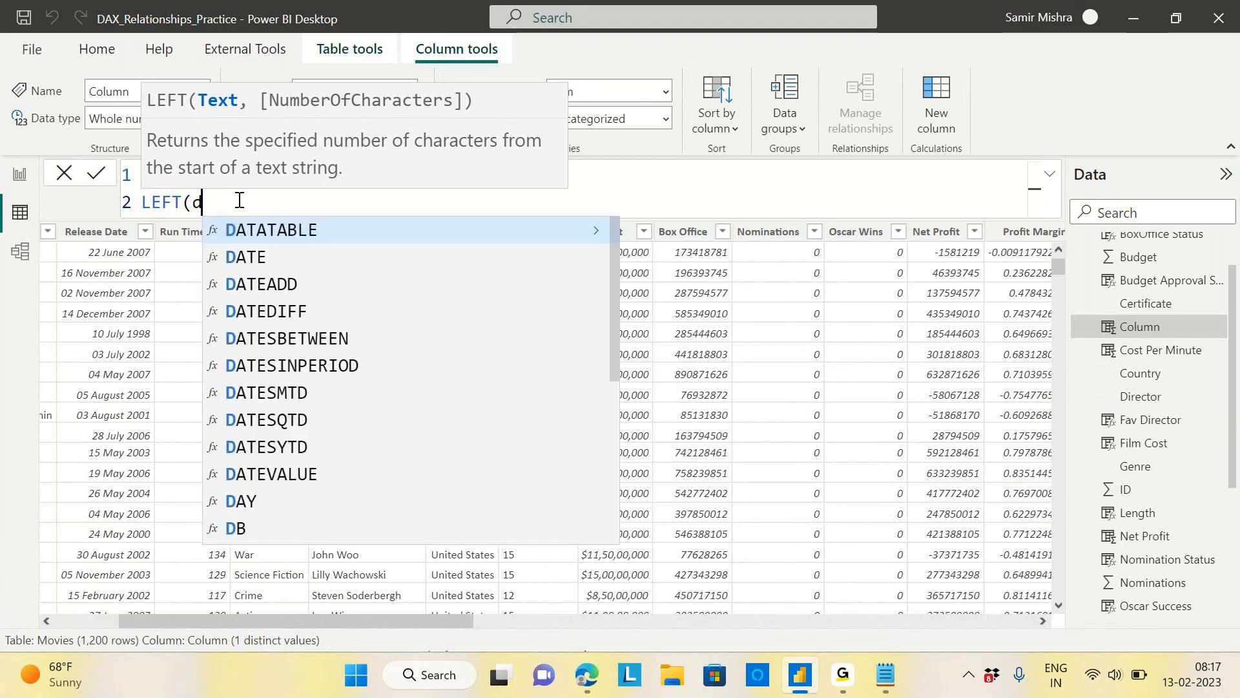
type("ir")
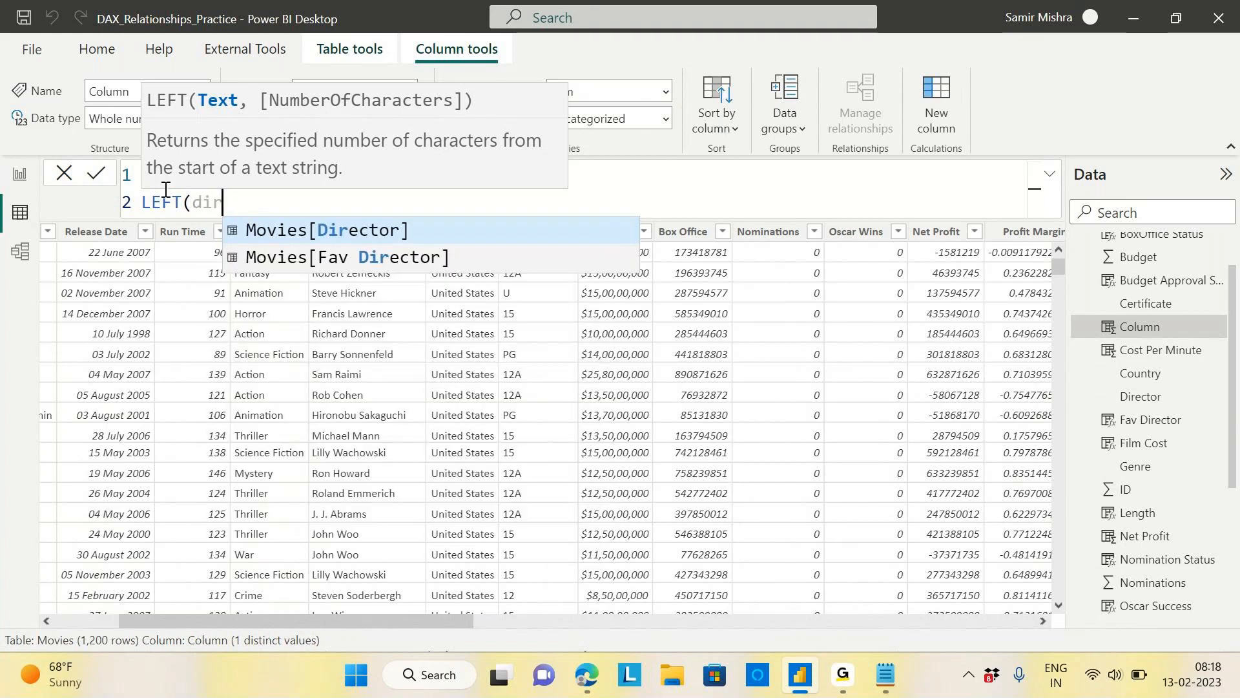
left_click(381, 239)
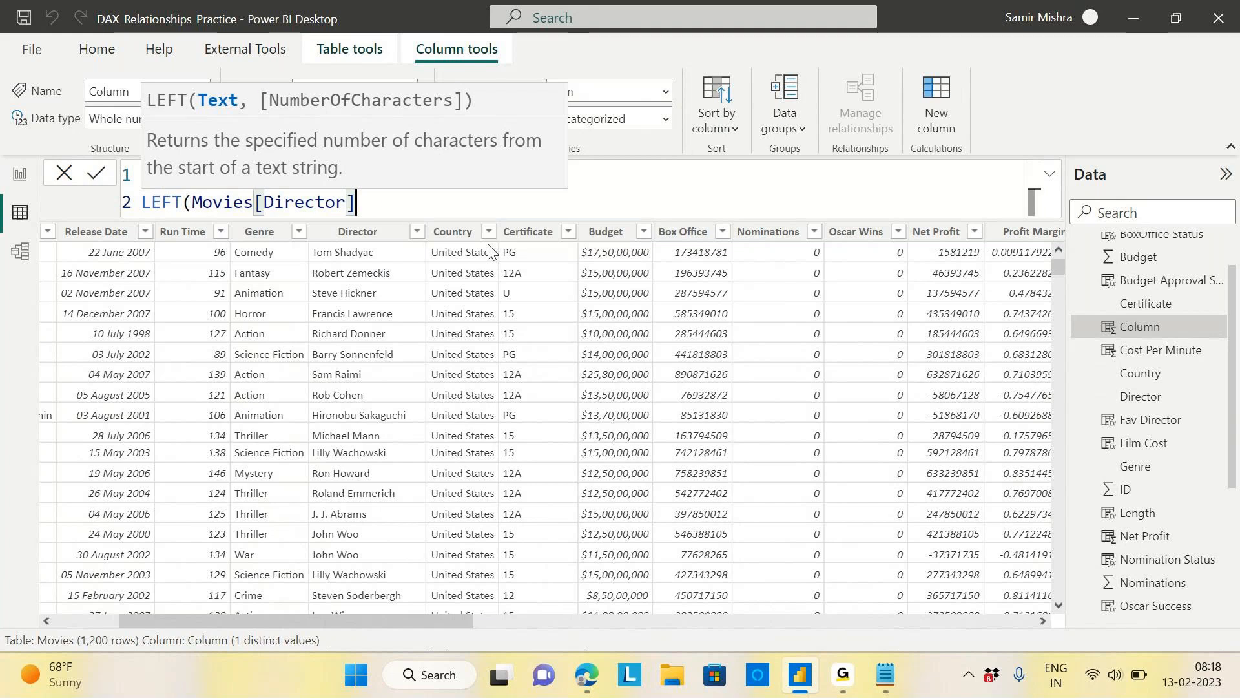
type(",3)")
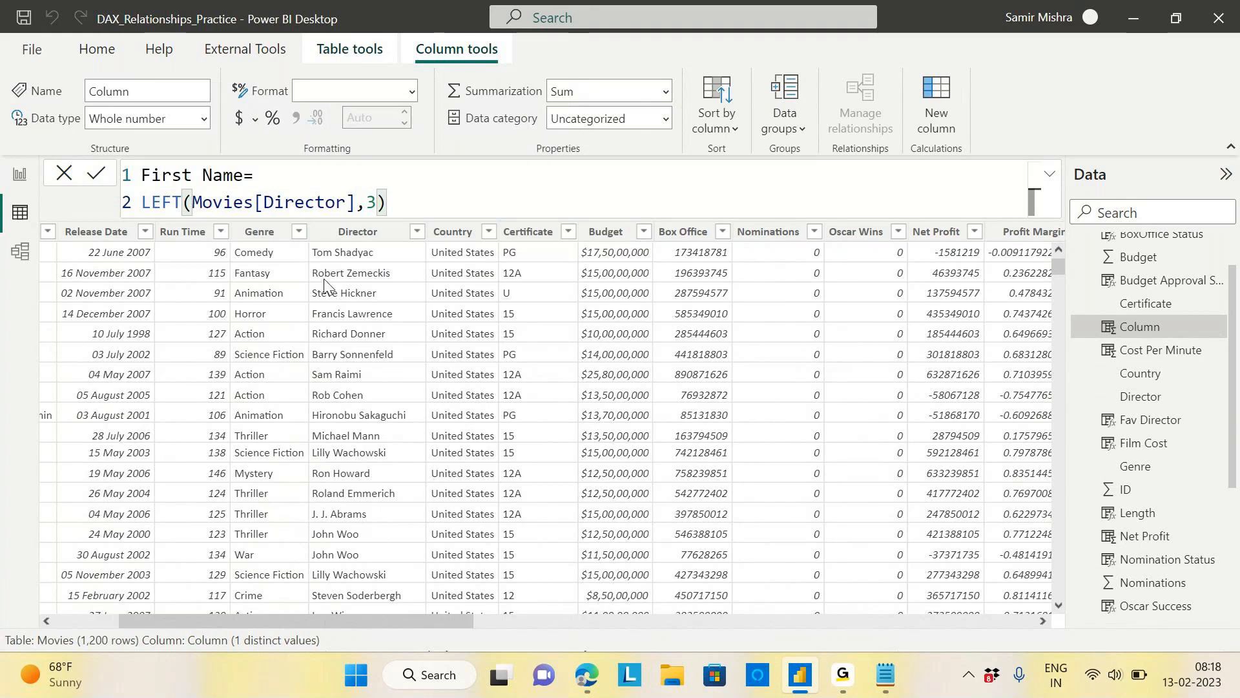
left_click(407, 204)
key("Return")
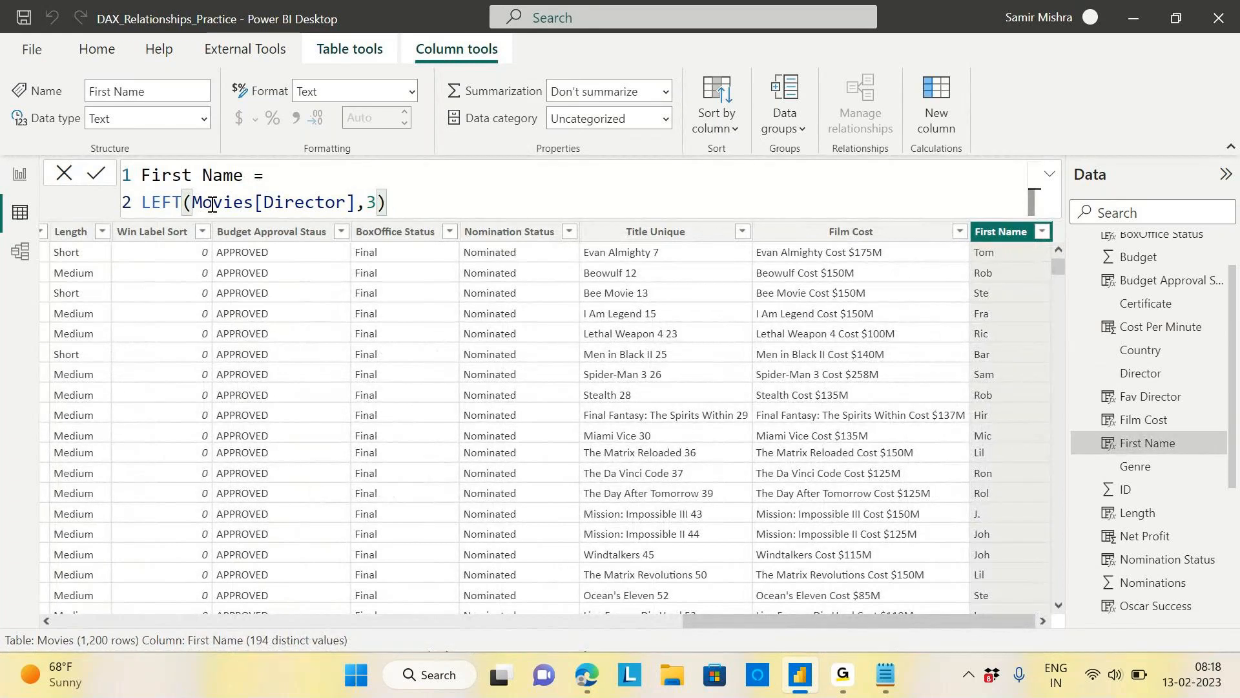
Check the LEFT formula's Director and character-count arguments against the names in the Director column.
left_click_drag(725, 623, 195, 622)
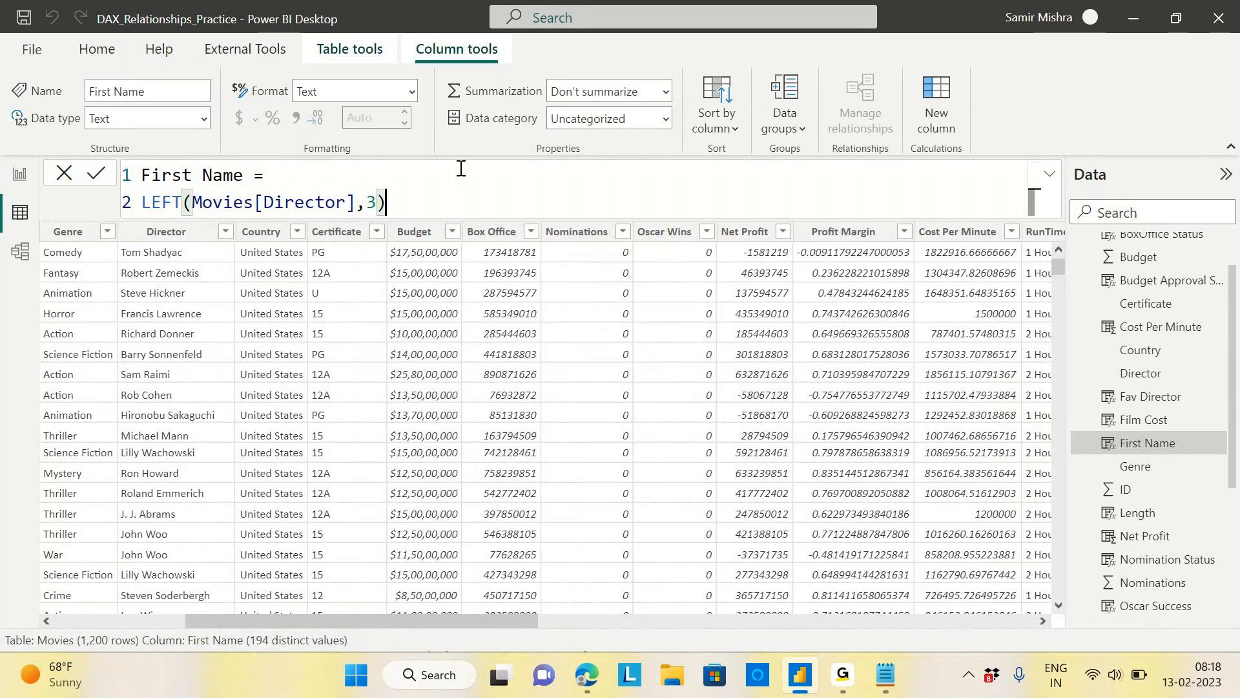
double_click(367, 202)
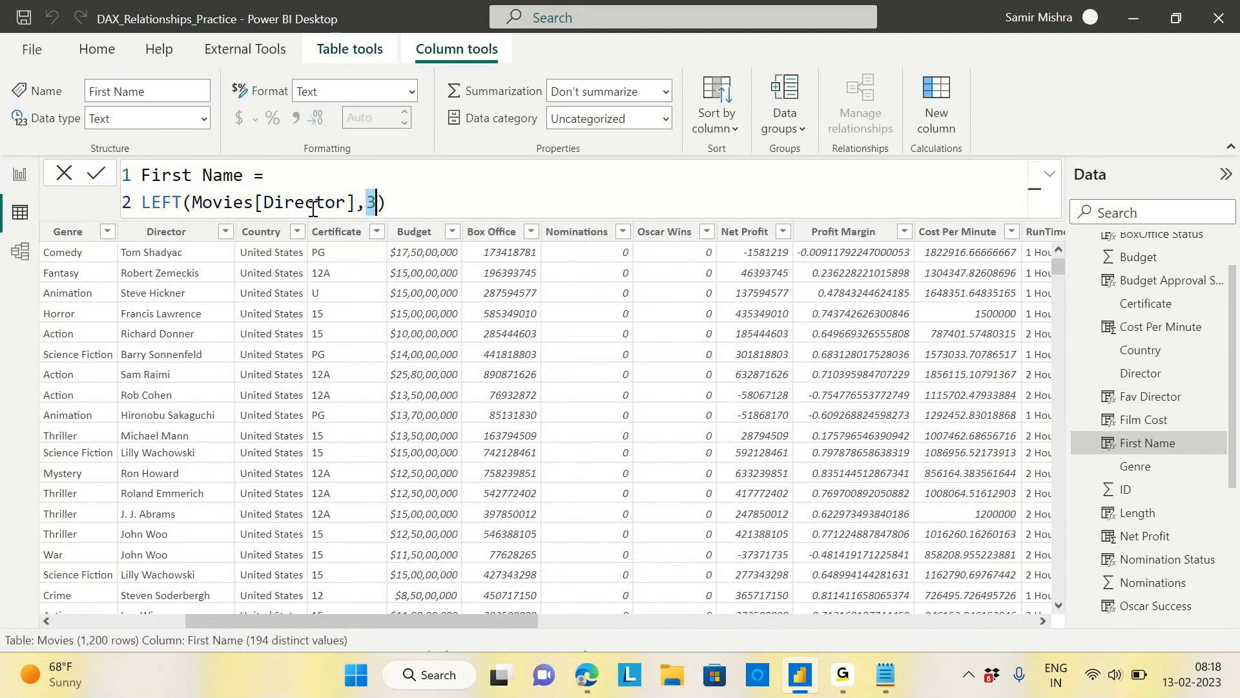
left_click_drag(199, 202, 357, 202)
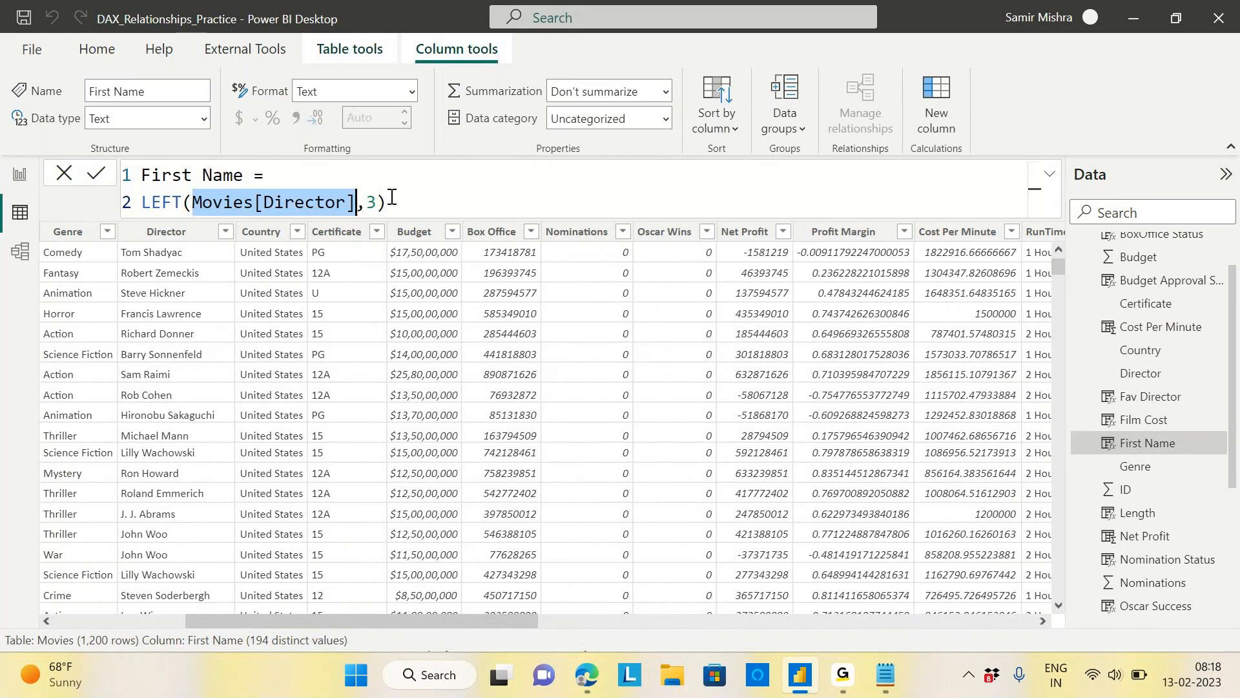
double_click(370, 202)
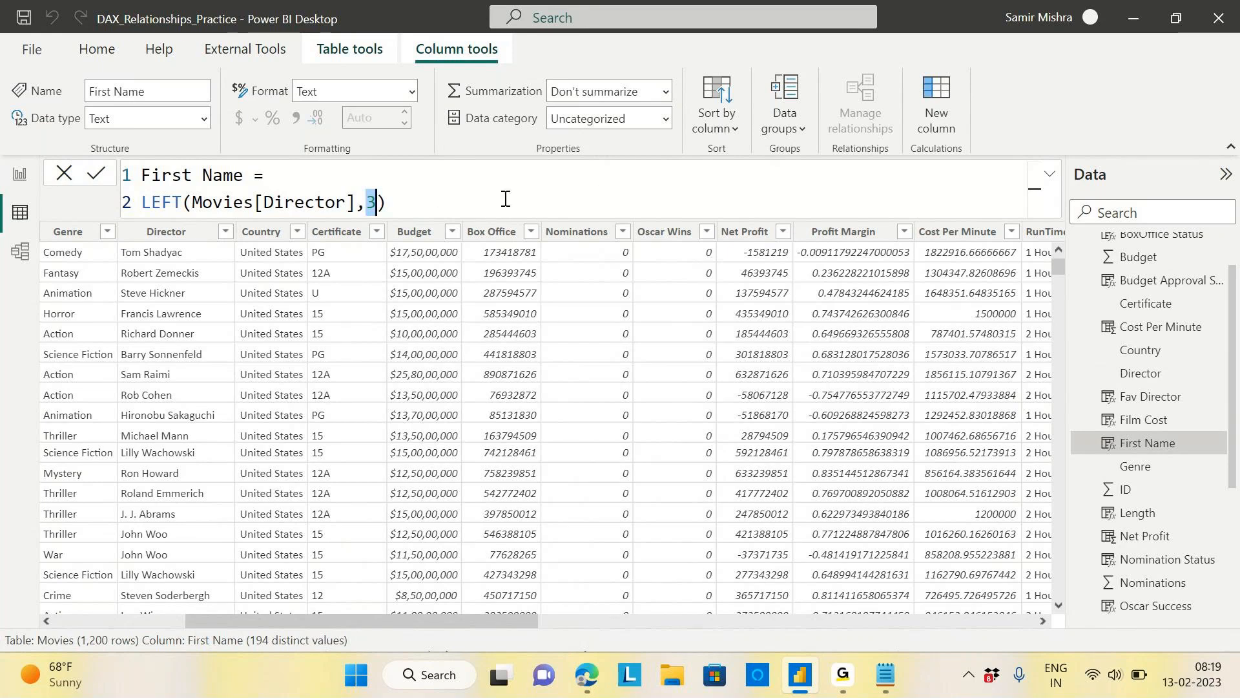
Remove the LEFT expression from the First Name formula, keeping the column name line.
left_click(163, 205)
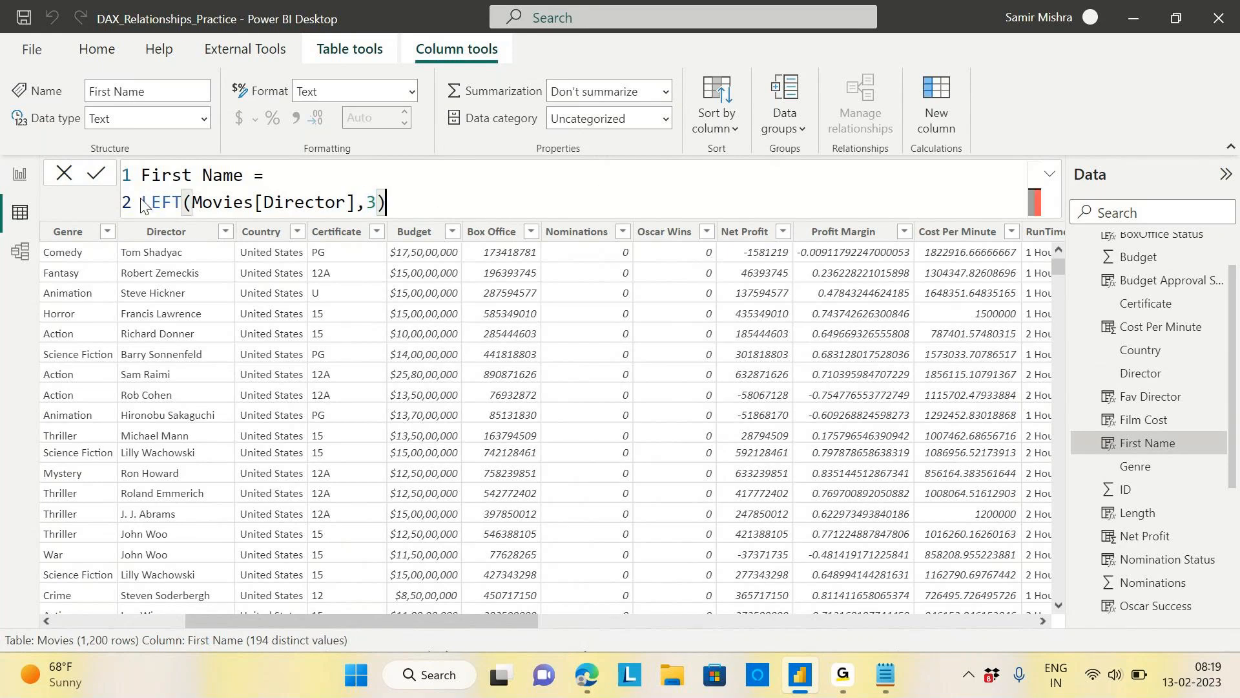
left_click_drag(143, 206, 406, 198)
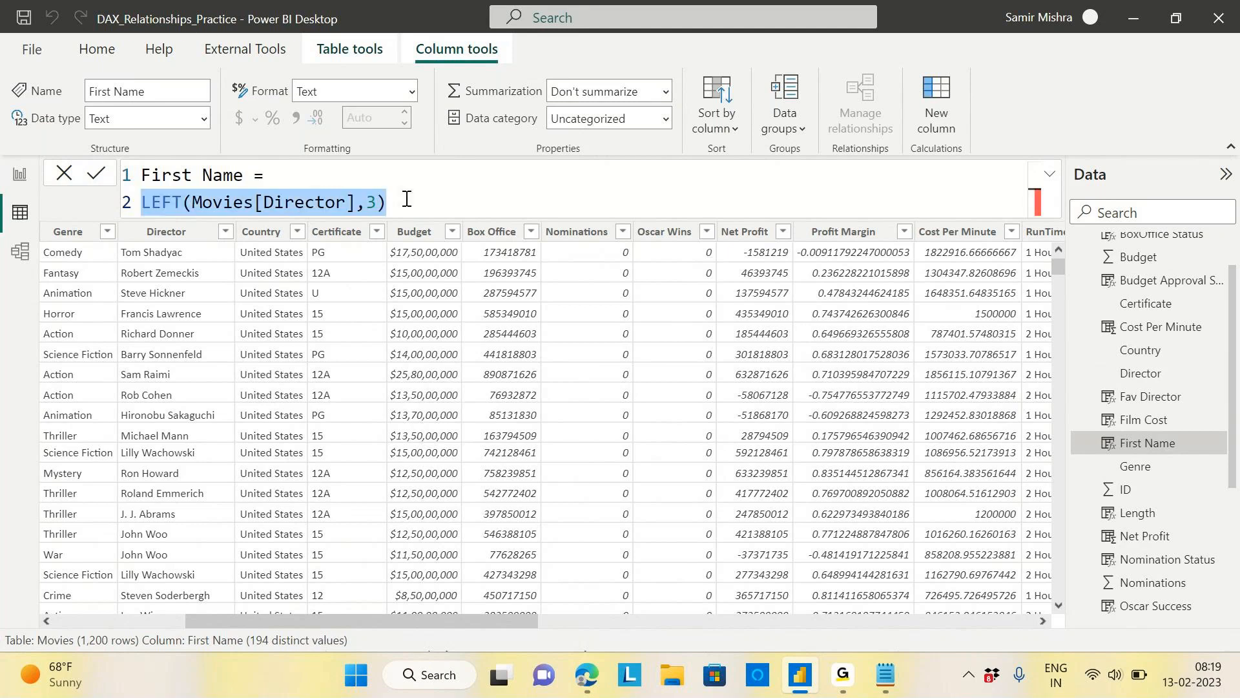
key("BackSpace")
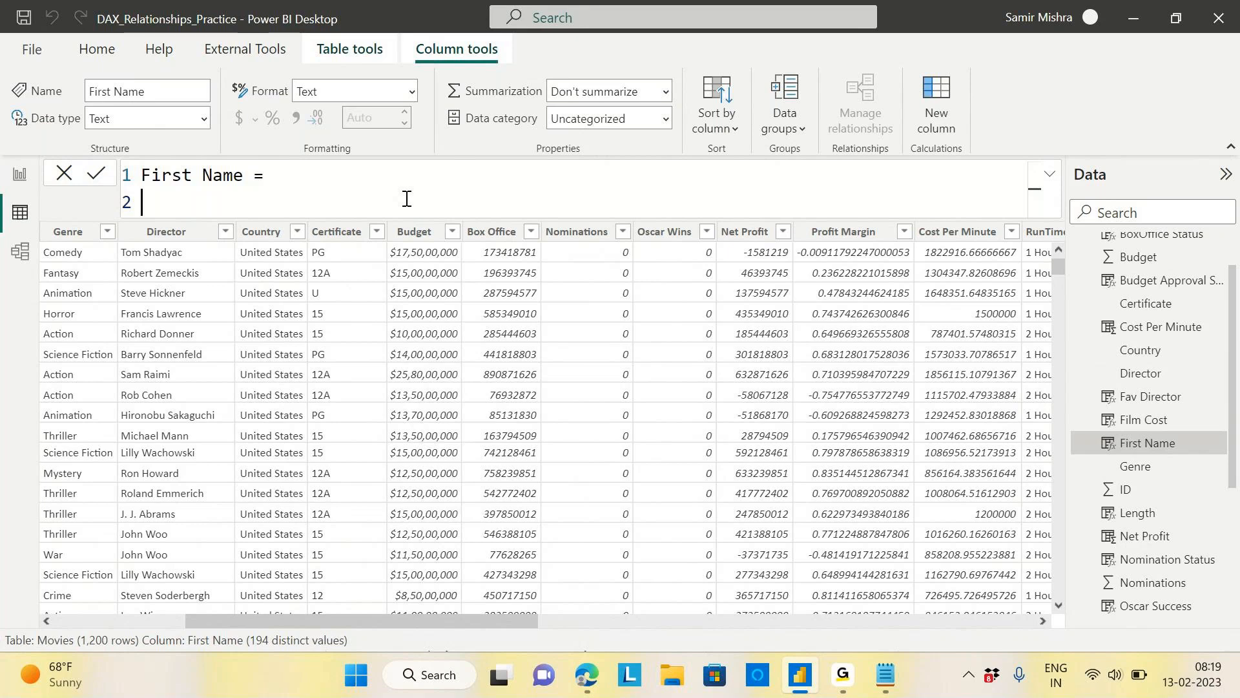
type("fi")
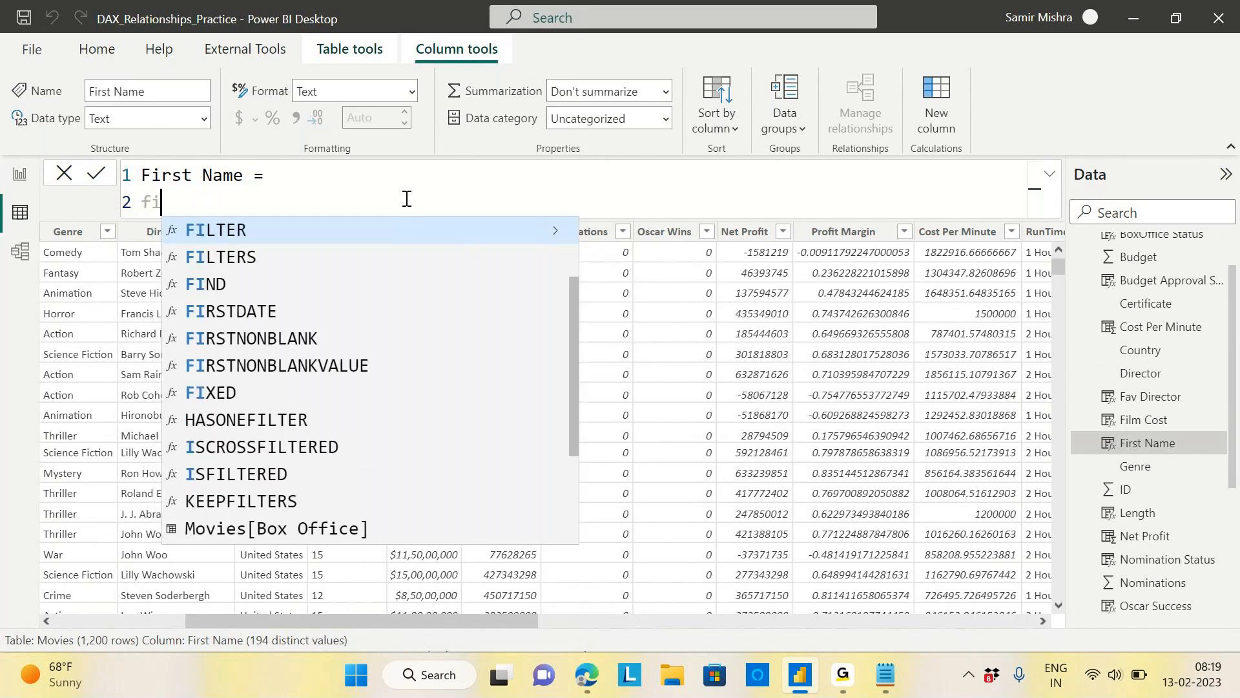
type("nd")
key("BackSpace")
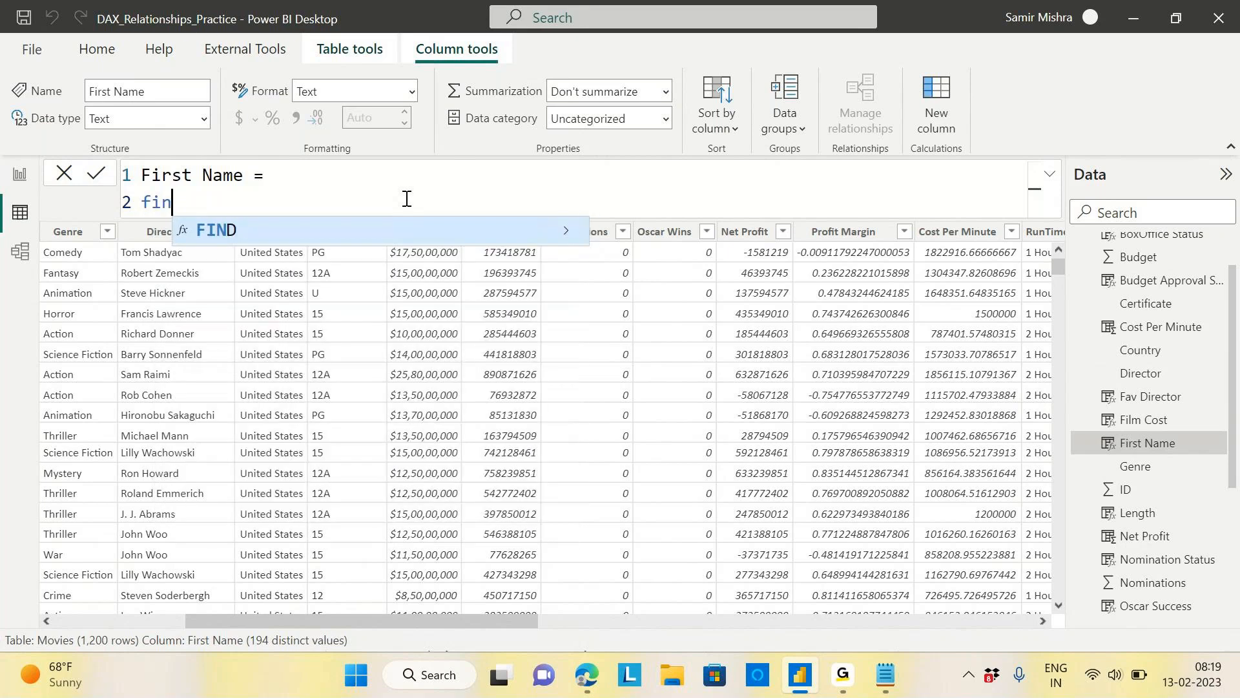
key("BackSpace")
key("BackSpace")
key("BackSpace")
key("BackSpace")
type("sea")
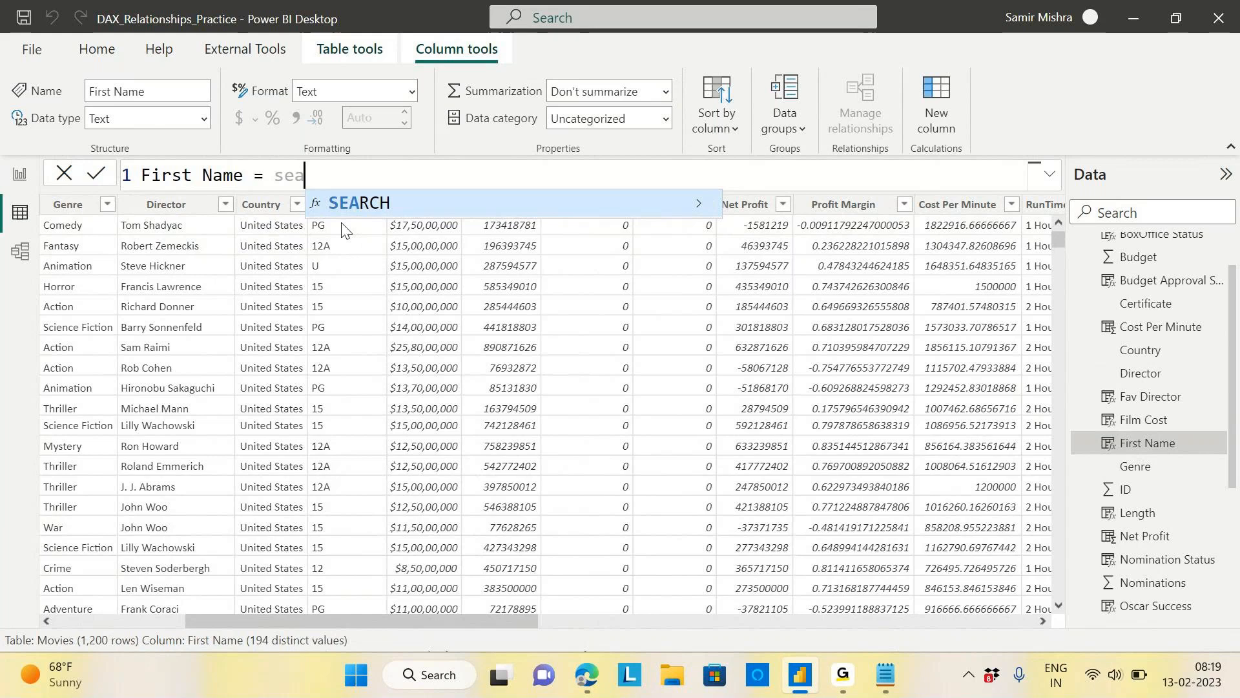
key("BackSpace")
key("BackSpace")
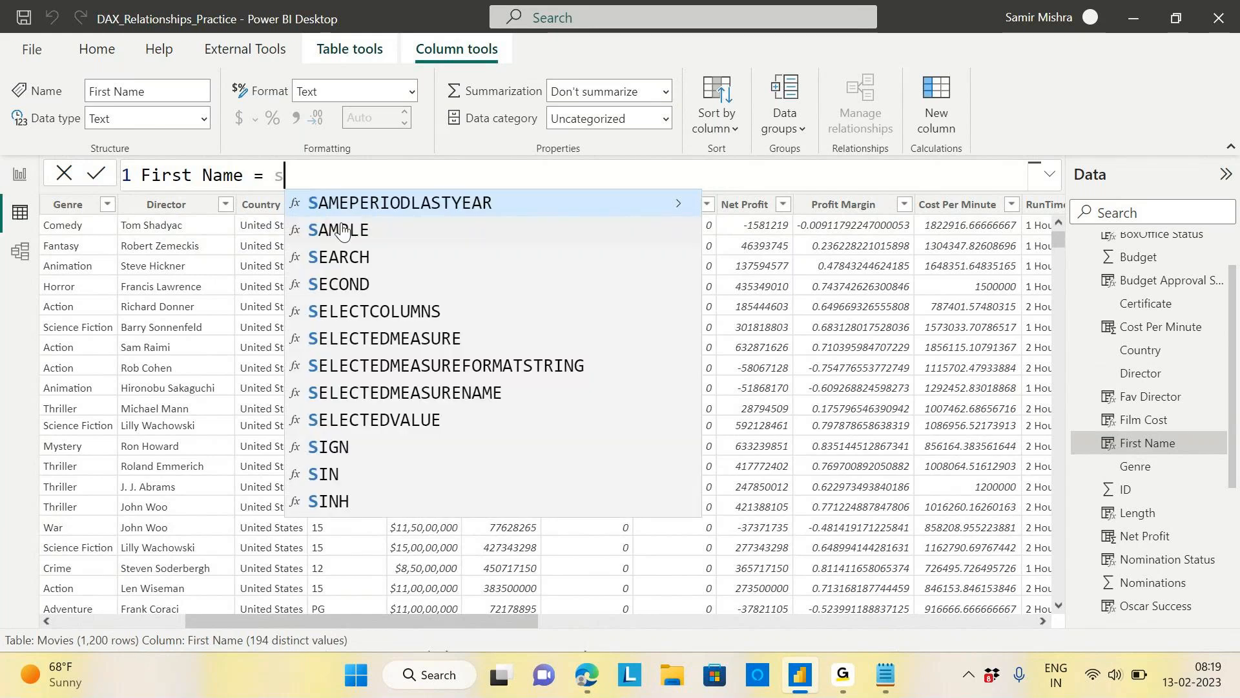
key("BackSpace")
key("shift+Return")
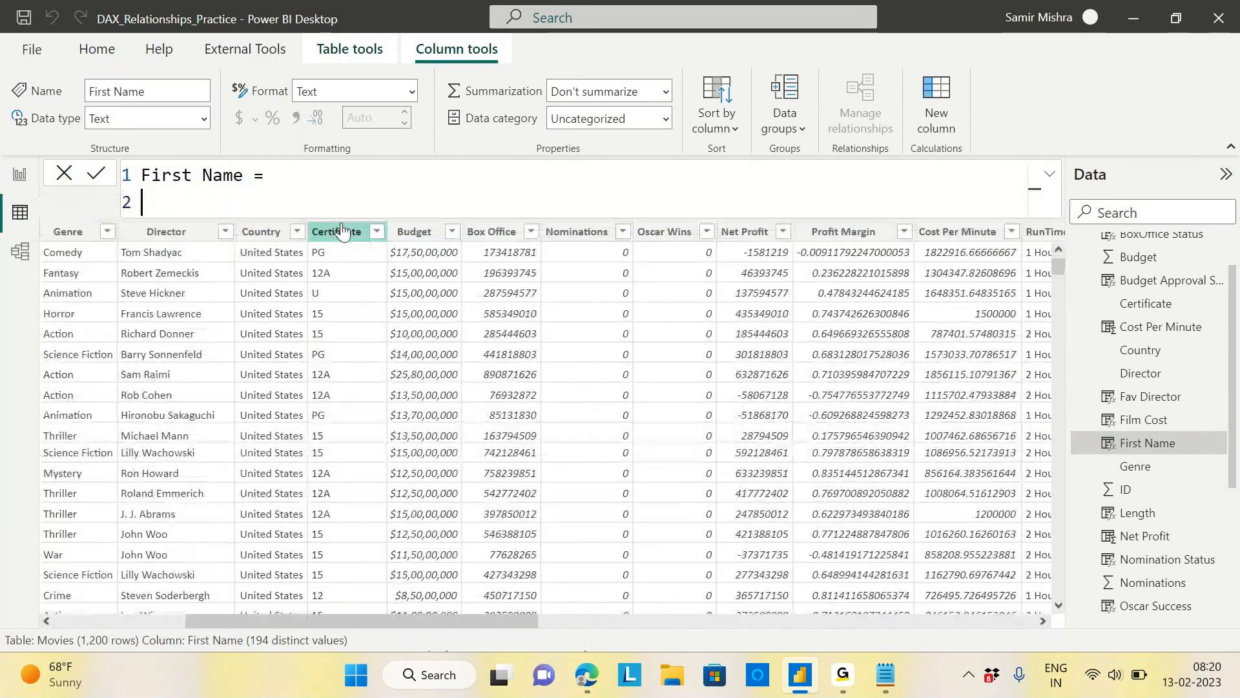
Begin the First Name expression with the FIND function, using a single space as the text to find.
type("FIND(")
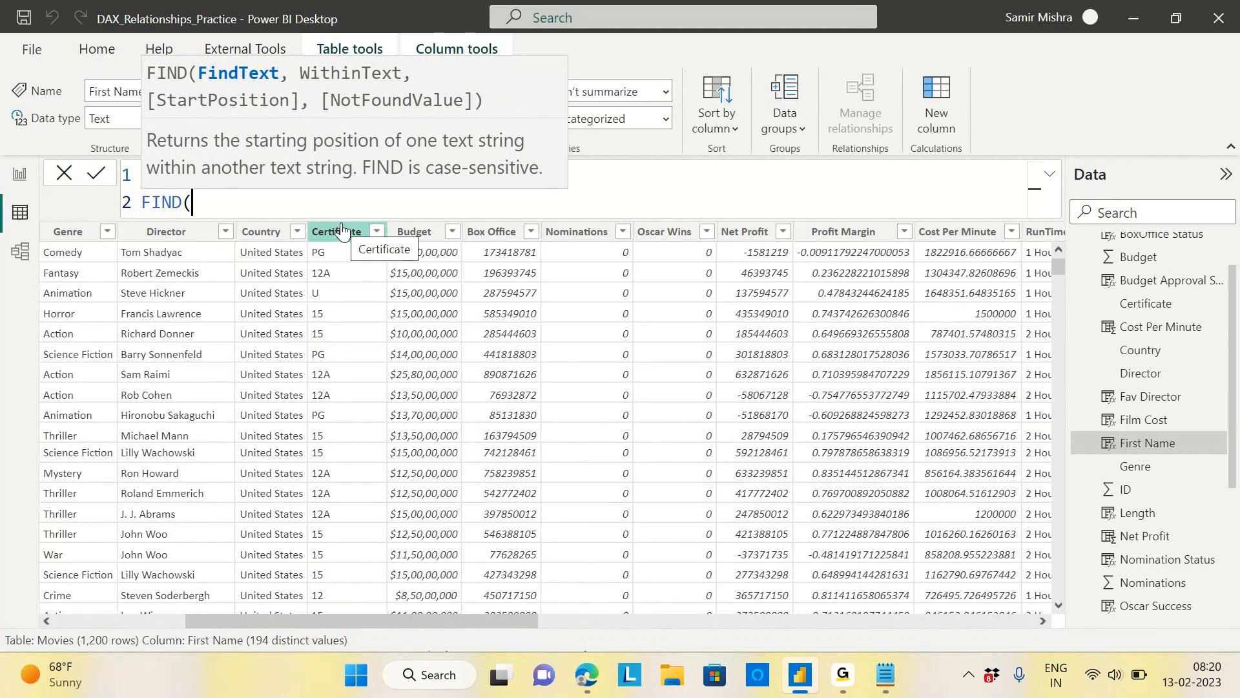
left_click(246, 209)
key("BackSpace")
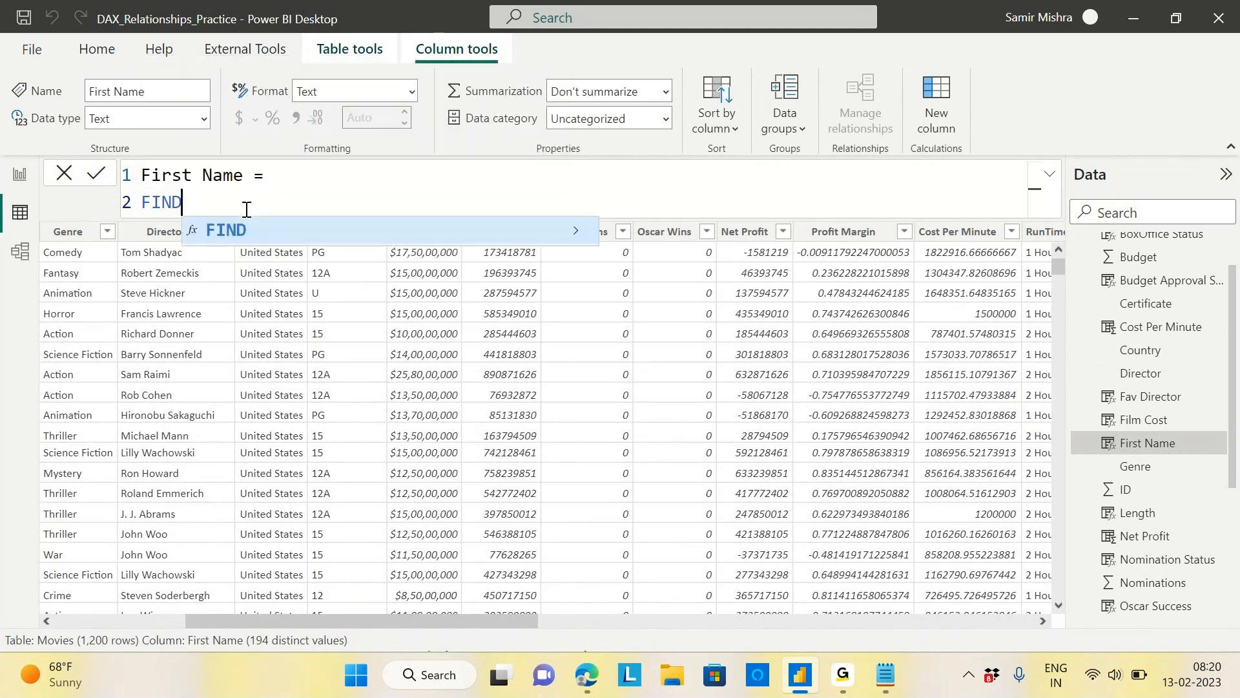
type("(")
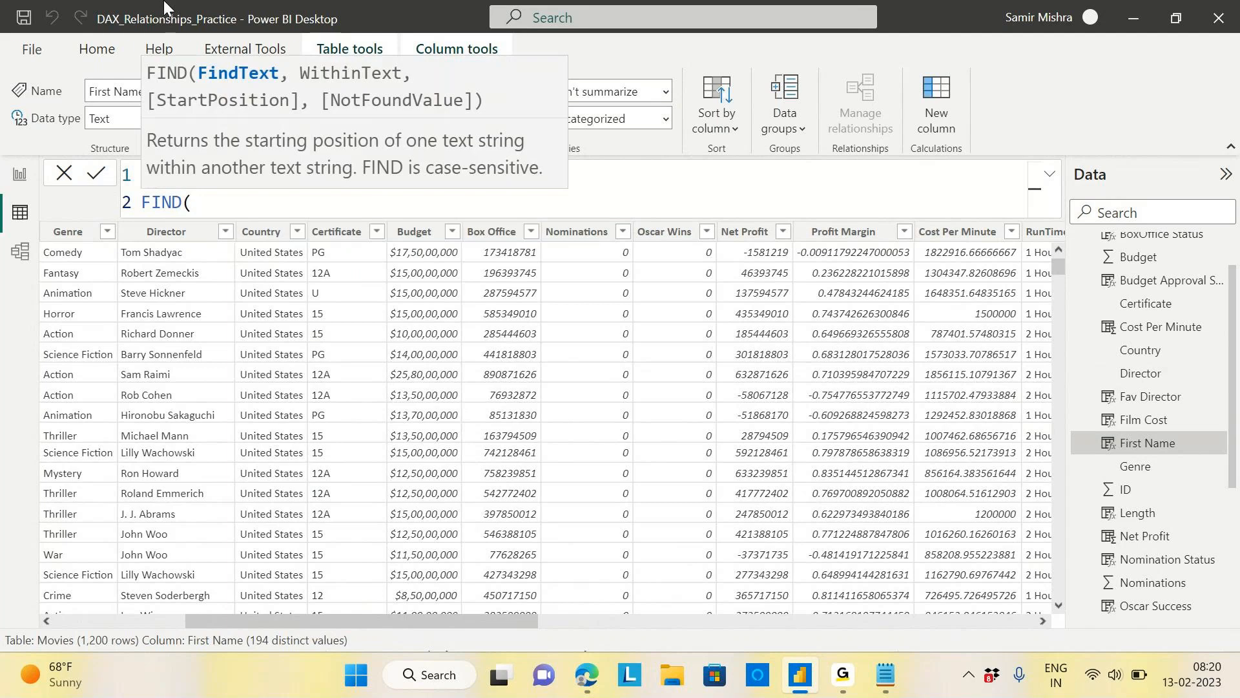
left_click(288, 199)
type("\" \",")
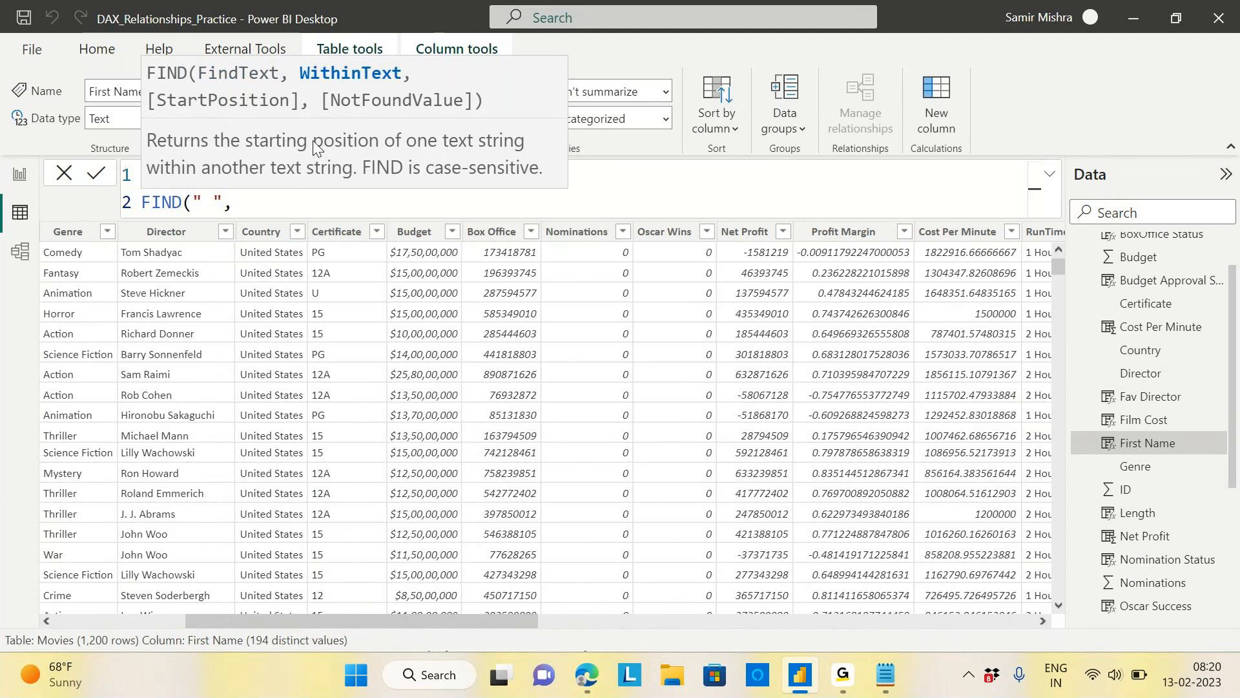
Complete the formula as FIND(" ",Movies[Director]) and apply it to the First Name column.
type("d")
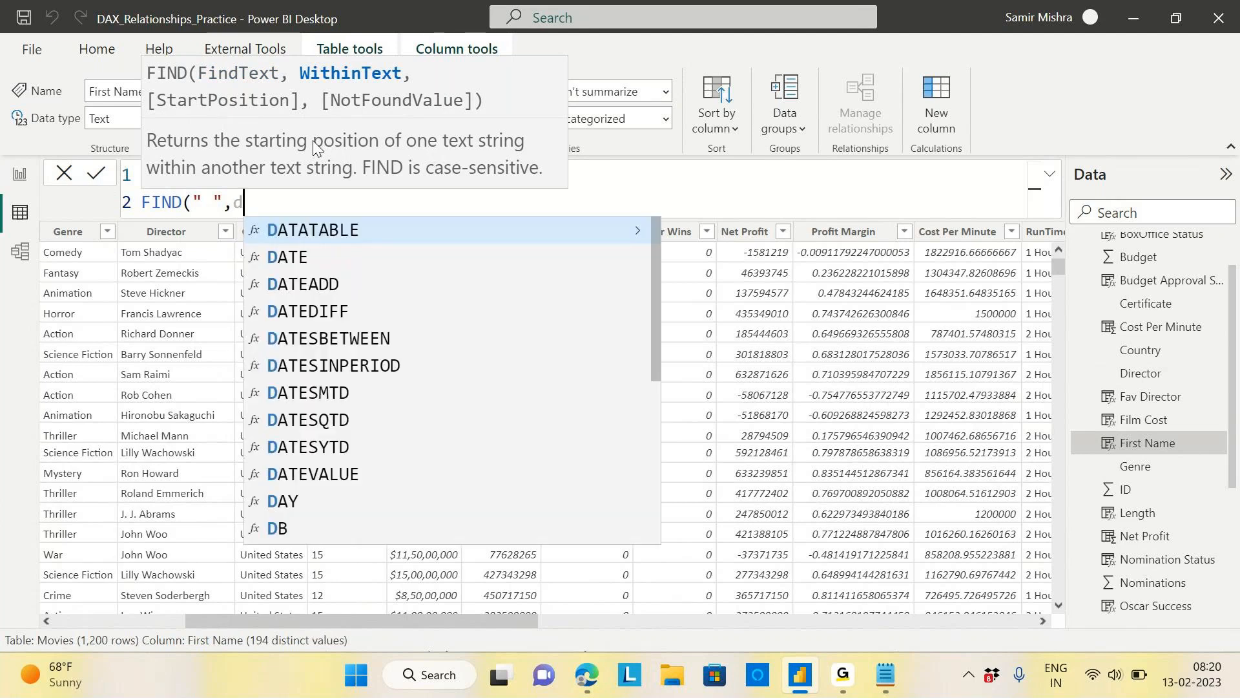
type("ir")
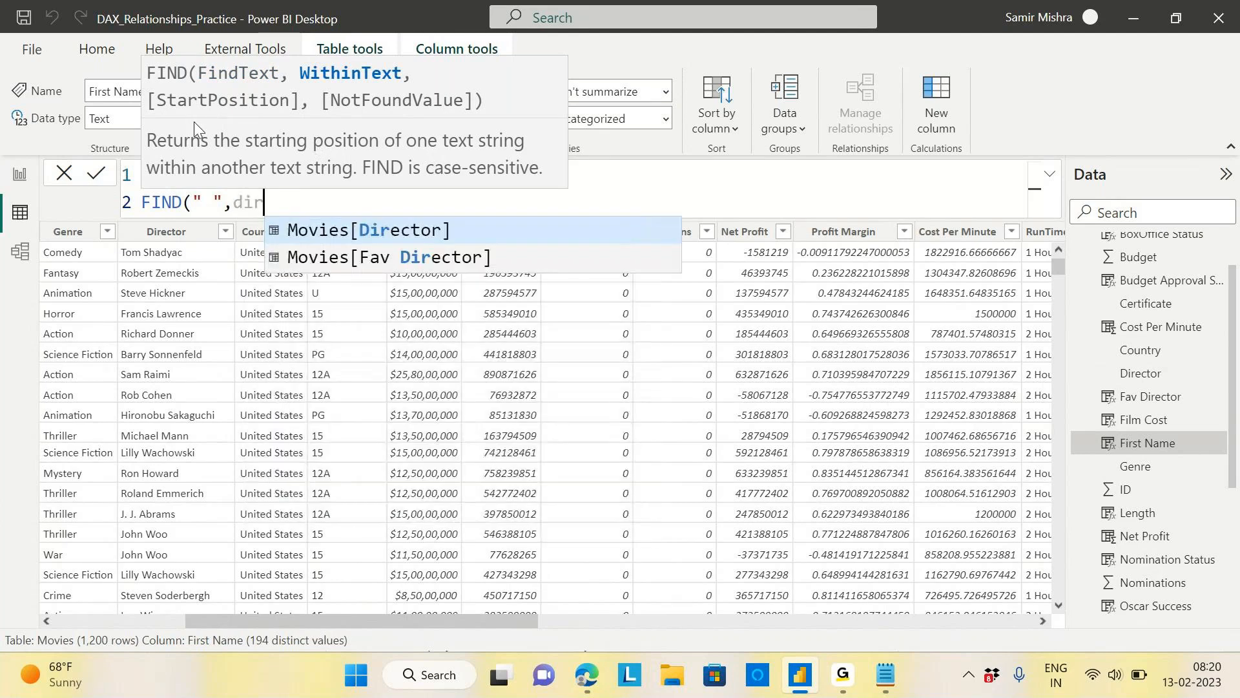
left_click(410, 241)
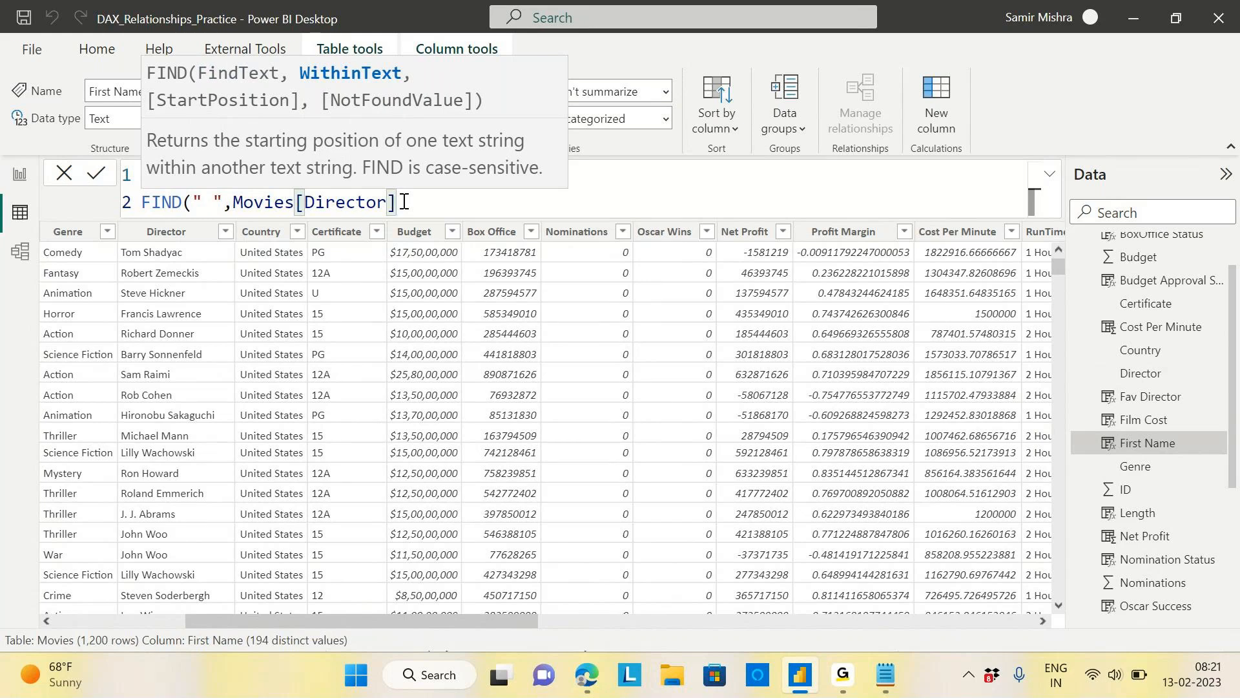
type(")")
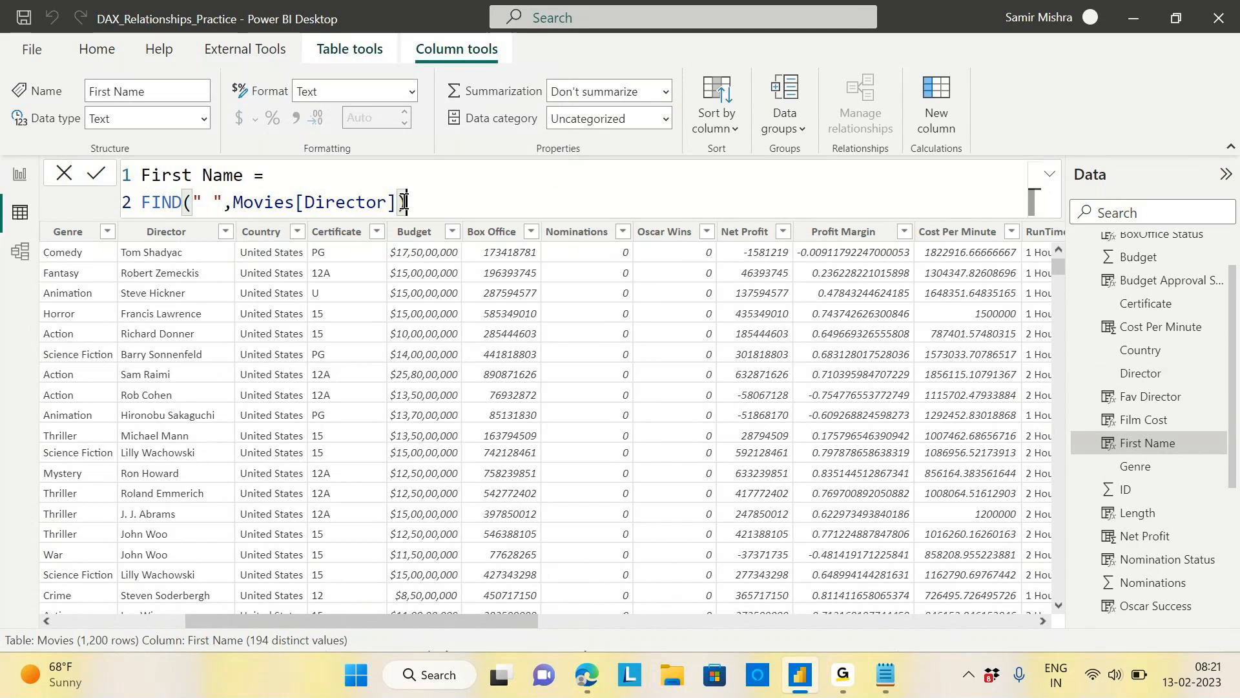
key("Return")
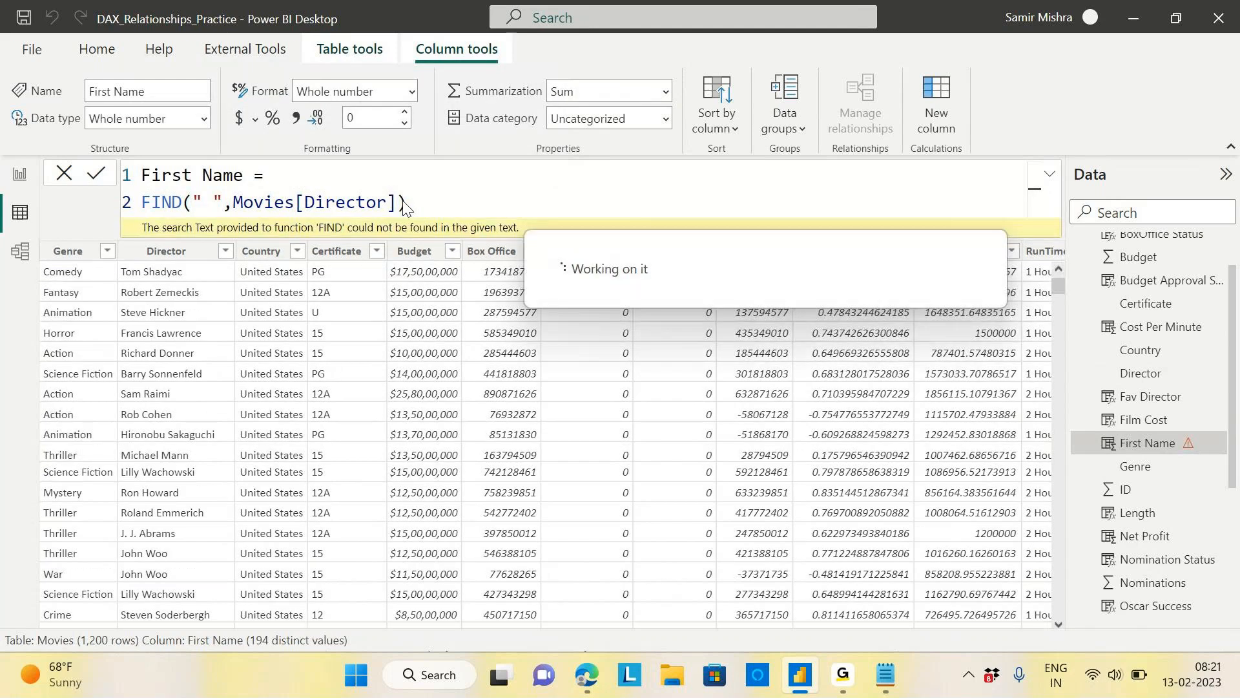
type(")")
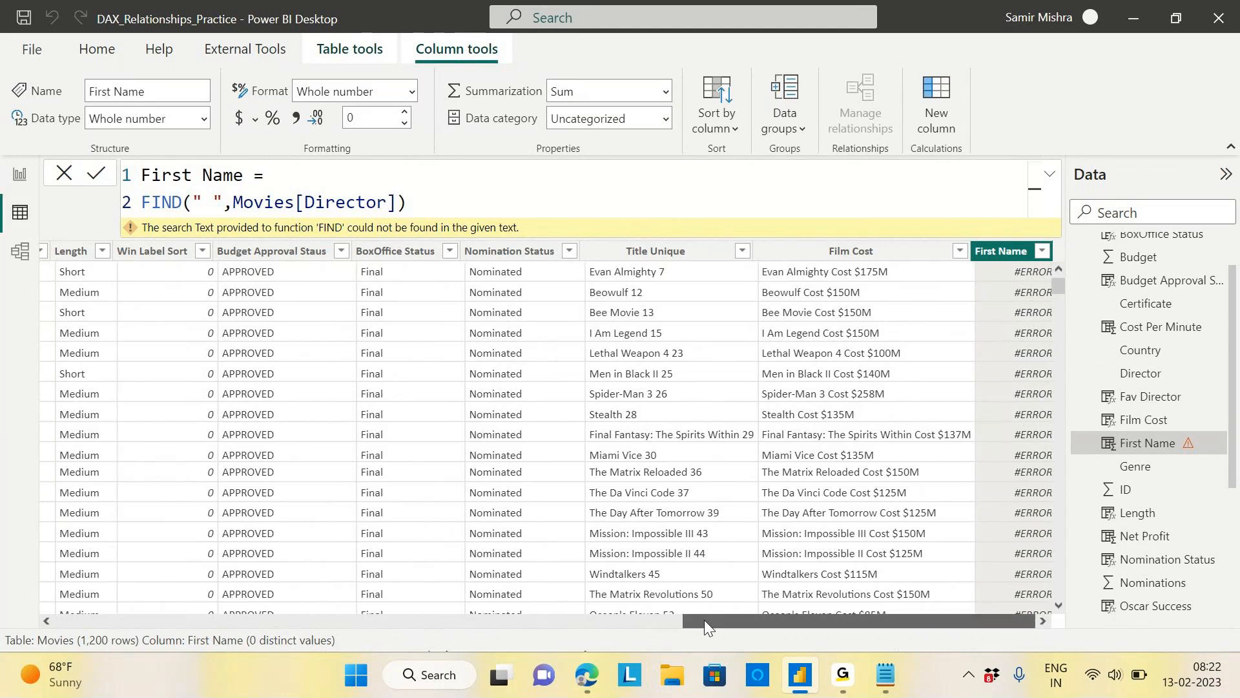
Filter the Director column of the Movies table to show only McG.
left_click_drag(704, 619, 135, 621)
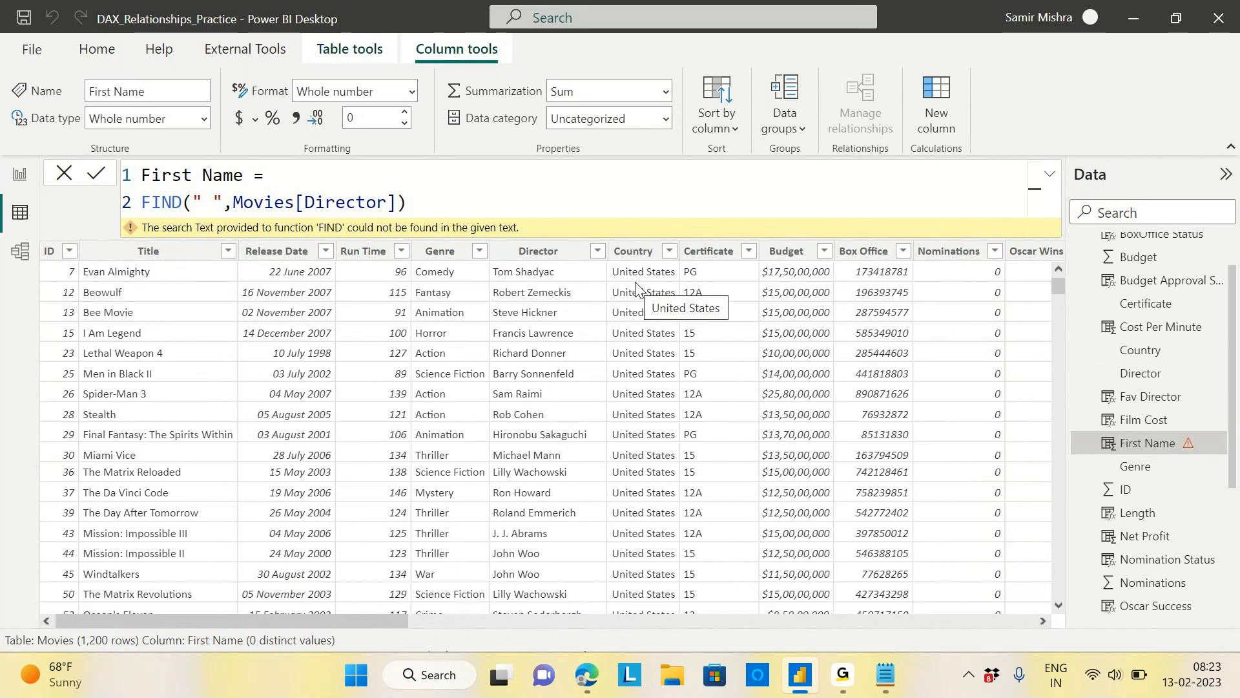
left_click(598, 253)
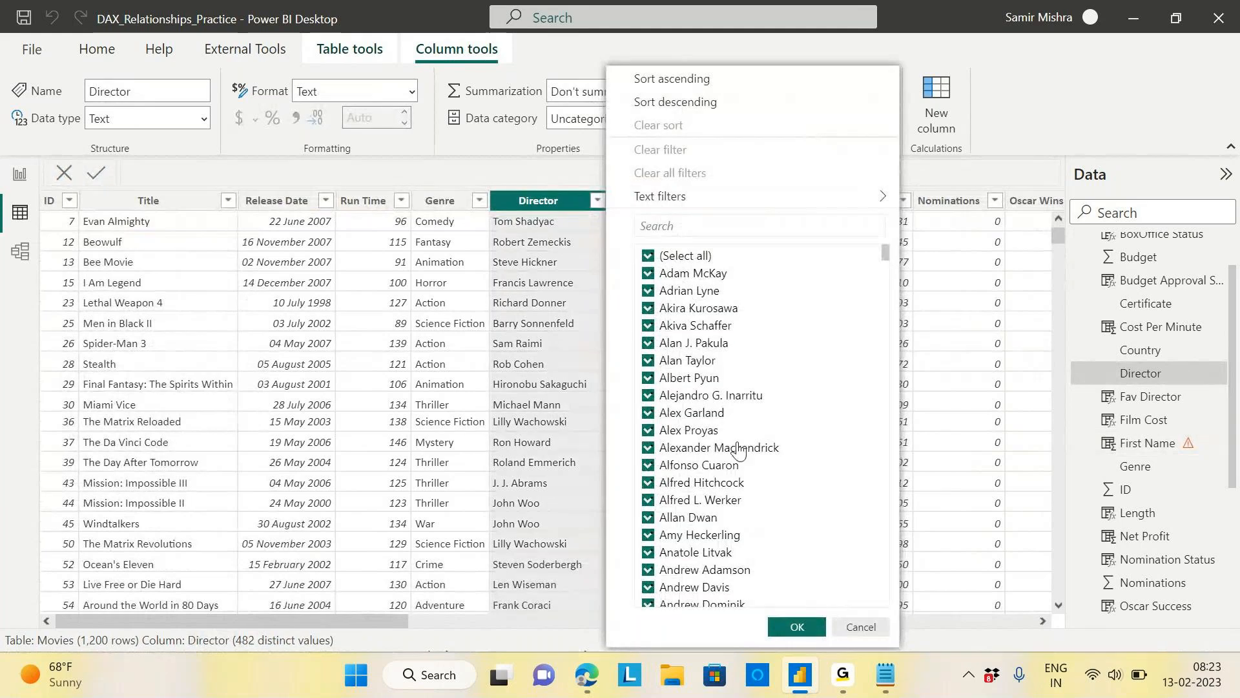
left_click(721, 431)
scroll(730, 444, "down", 5)
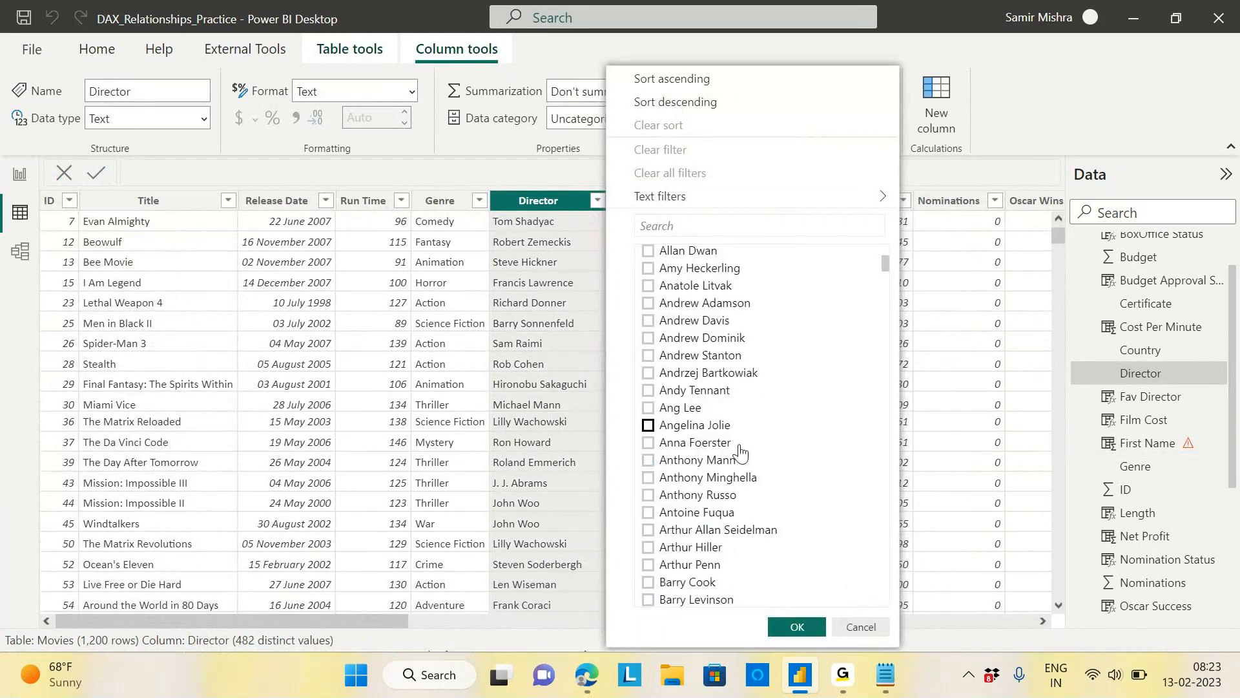
scroll(740, 450, "down", 15)
scroll(711, 455, "down", 10)
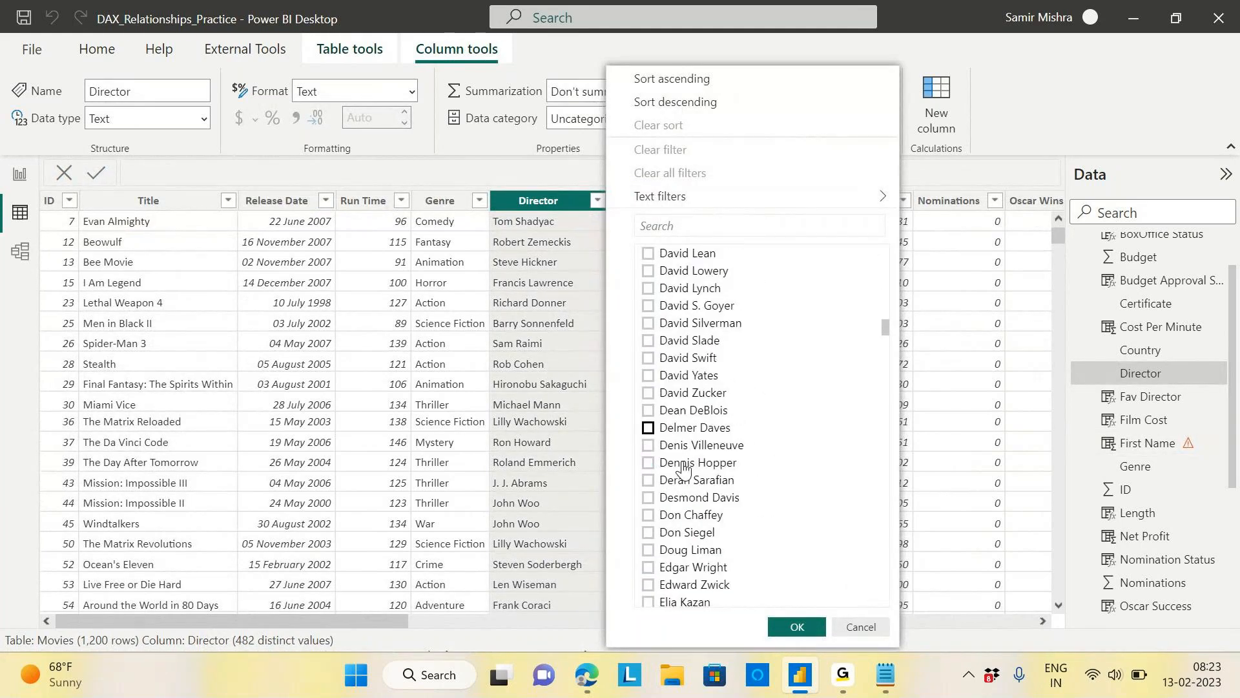
scroll(685, 449, "down", 15)
scroll(679, 438, "down", 8)
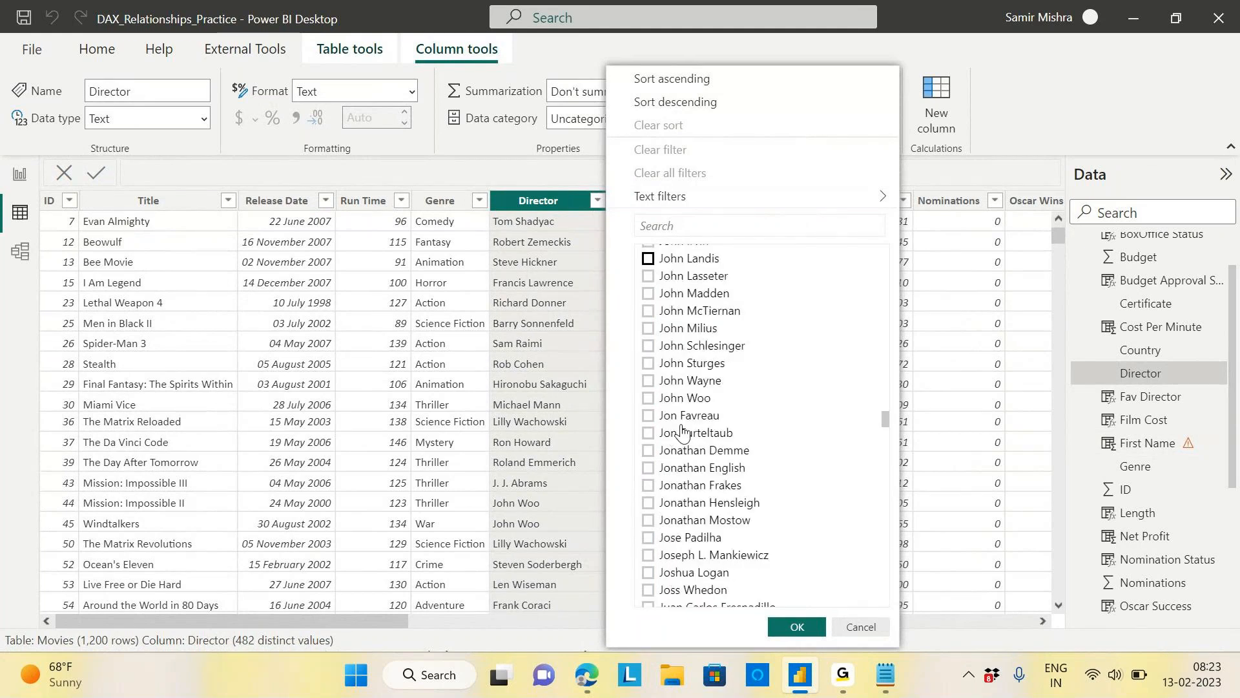
scroll(681, 433, "down", 9)
scroll(672, 423, "down", 8)
scroll(675, 484, "down", 3)
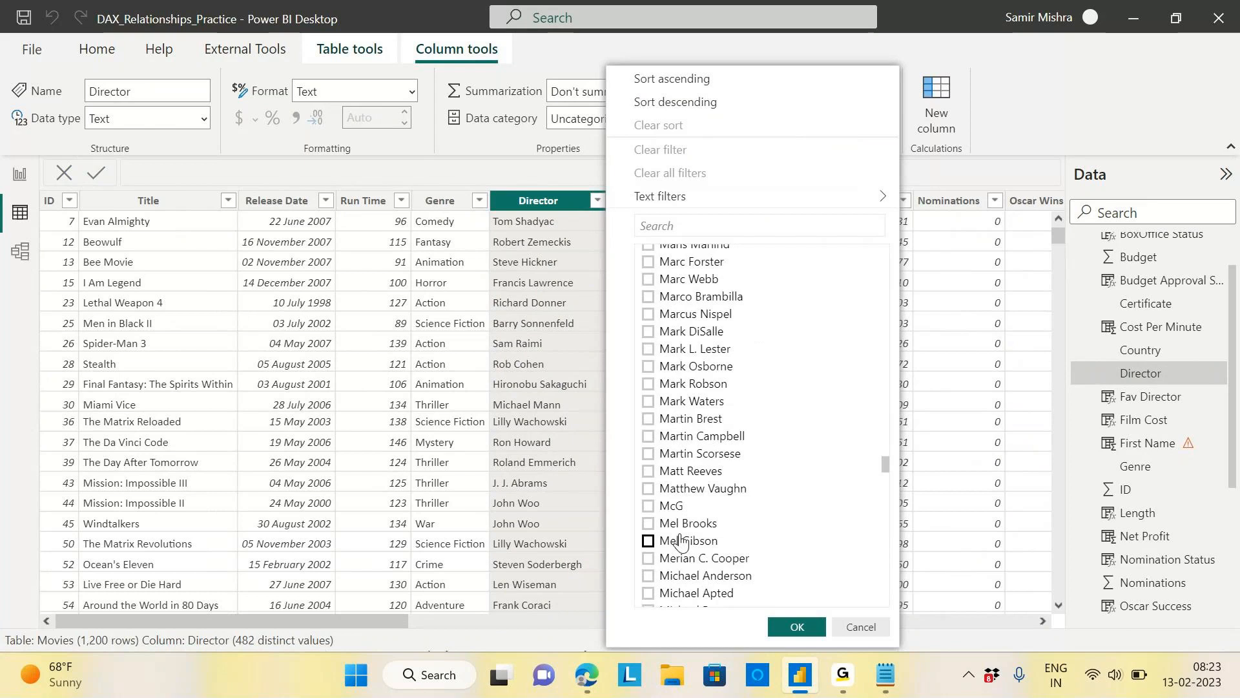
left_click(648, 507)
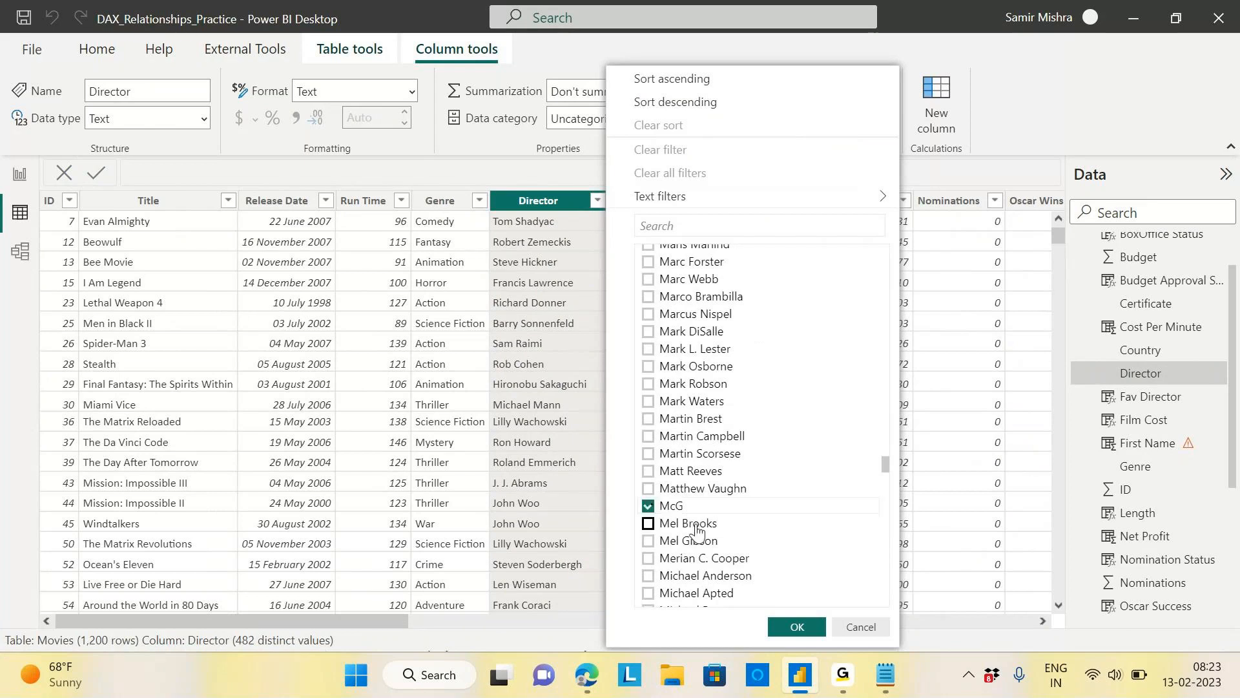
left_click(797, 625)
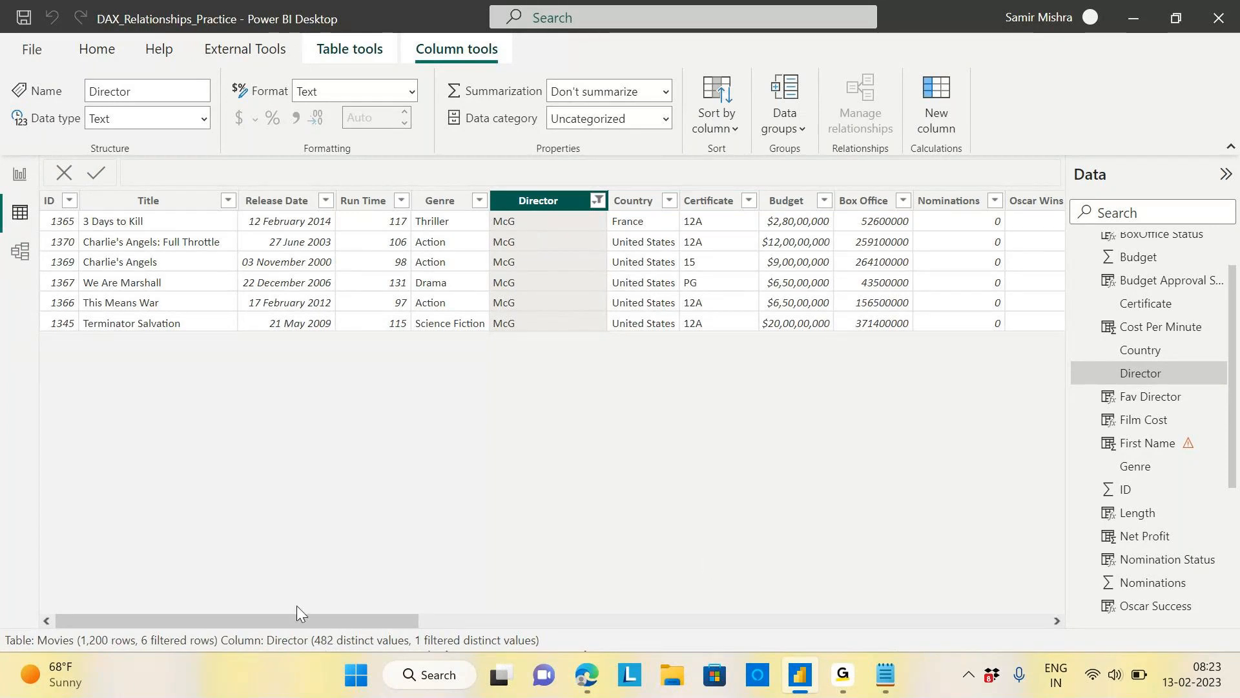
Compare the First Name values and the FIND formula's space argument with the Director names in the filtered rows.
left_click_drag(303, 617, 978, 609)
left_click_drag(879, 624, 980, 489)
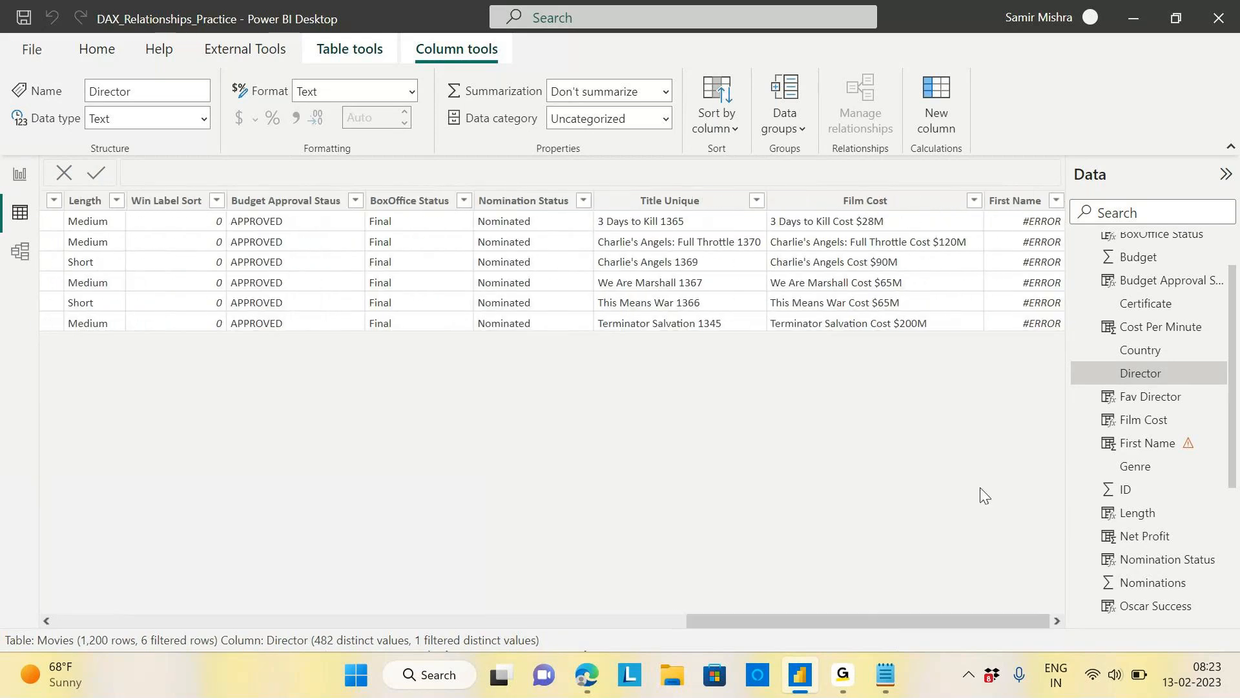
left_click(1011, 200)
left_click(472, 164)
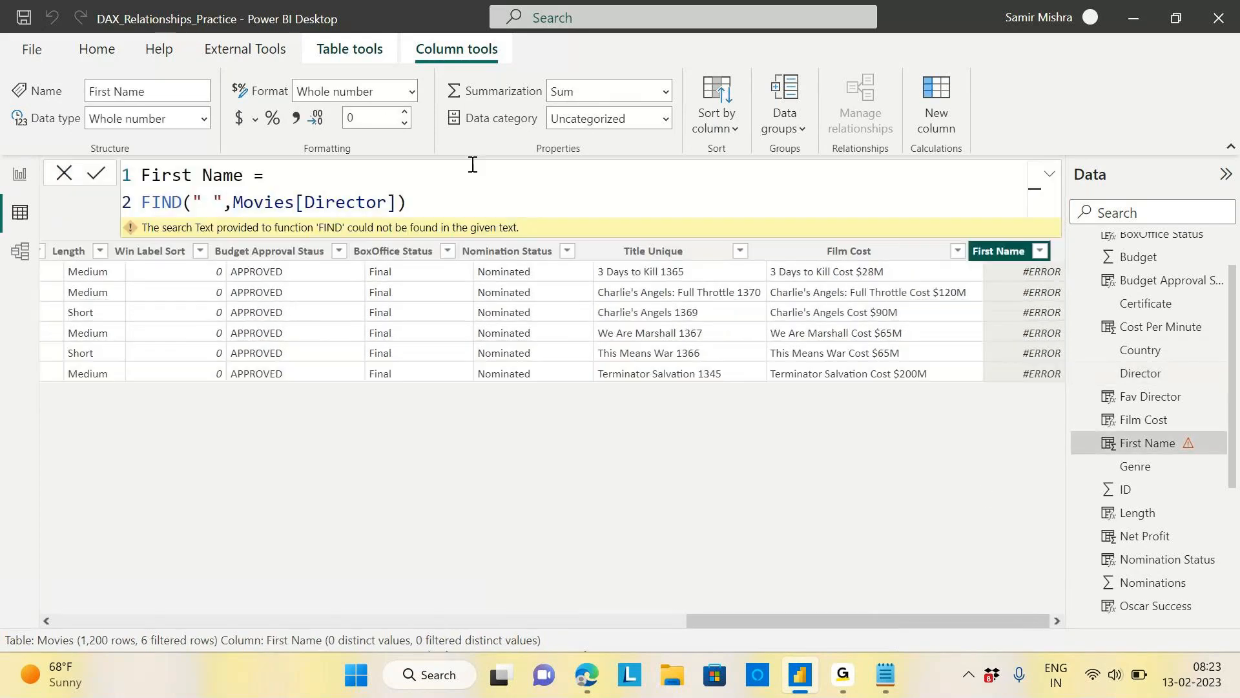
left_click_drag(193, 202, 227, 202)
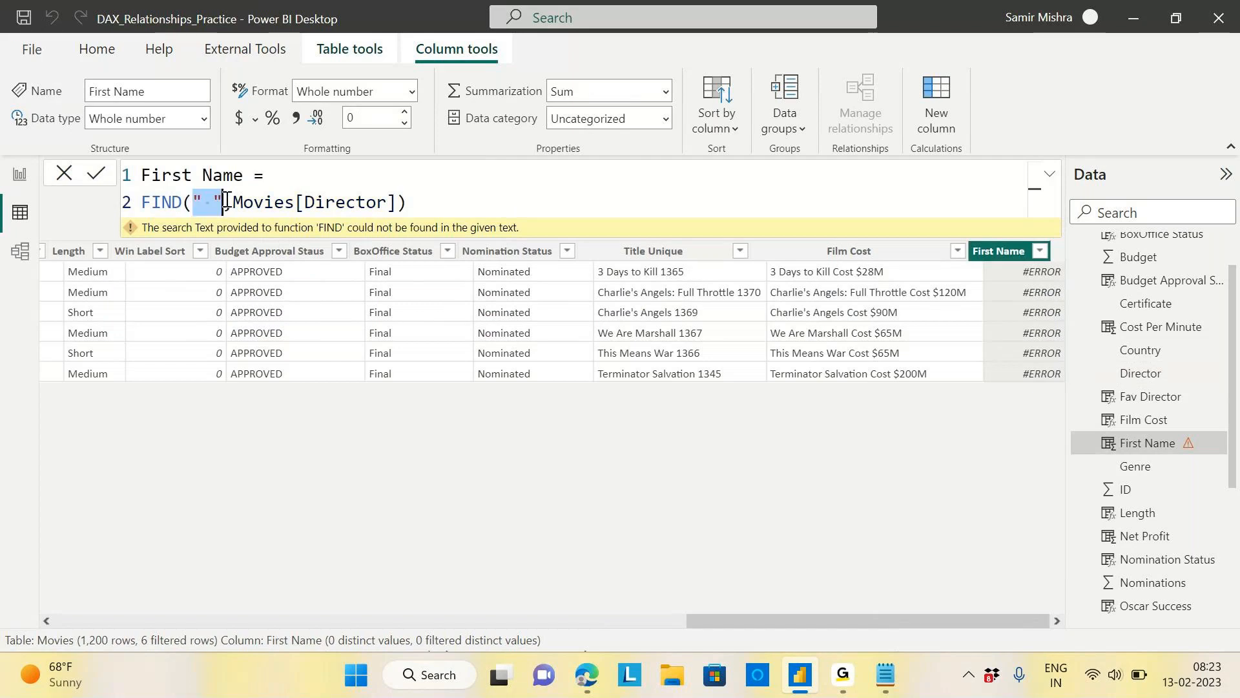
left_click_drag(739, 619, 60, 607)
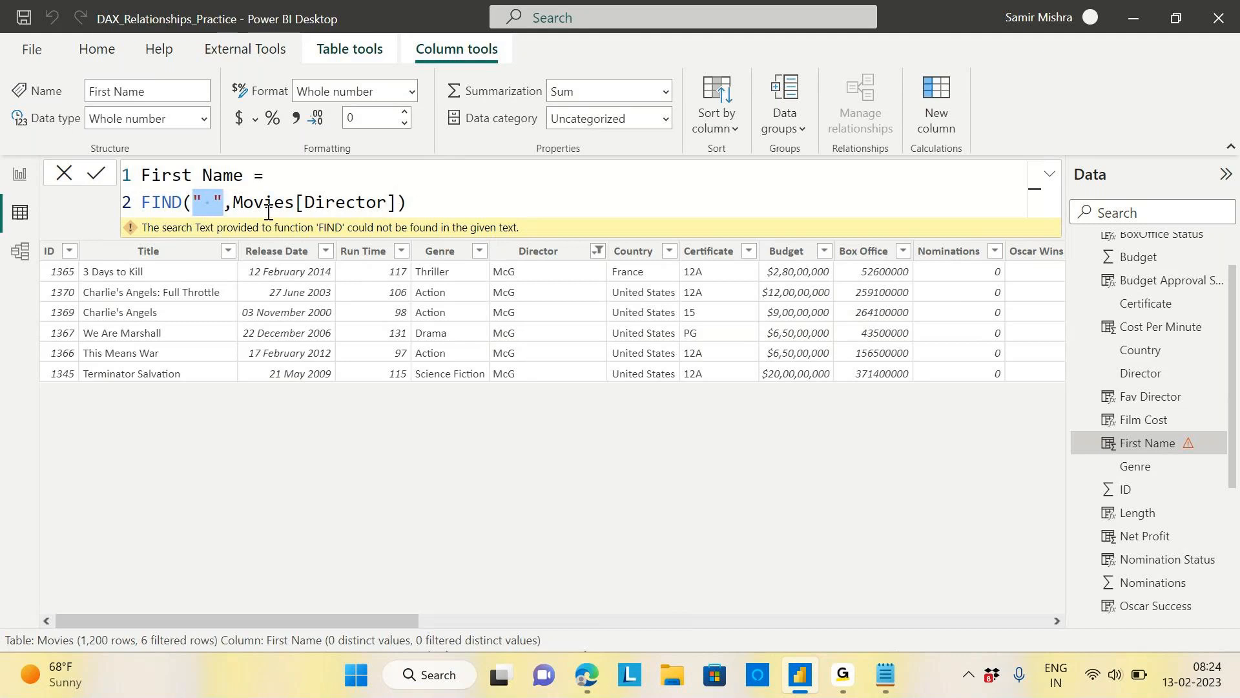
Extend the formula to FIND(" ",Movies[Director],,0), leaving the start position blank and using 0 as the not-found value, and apply it.
left_click(397, 202)
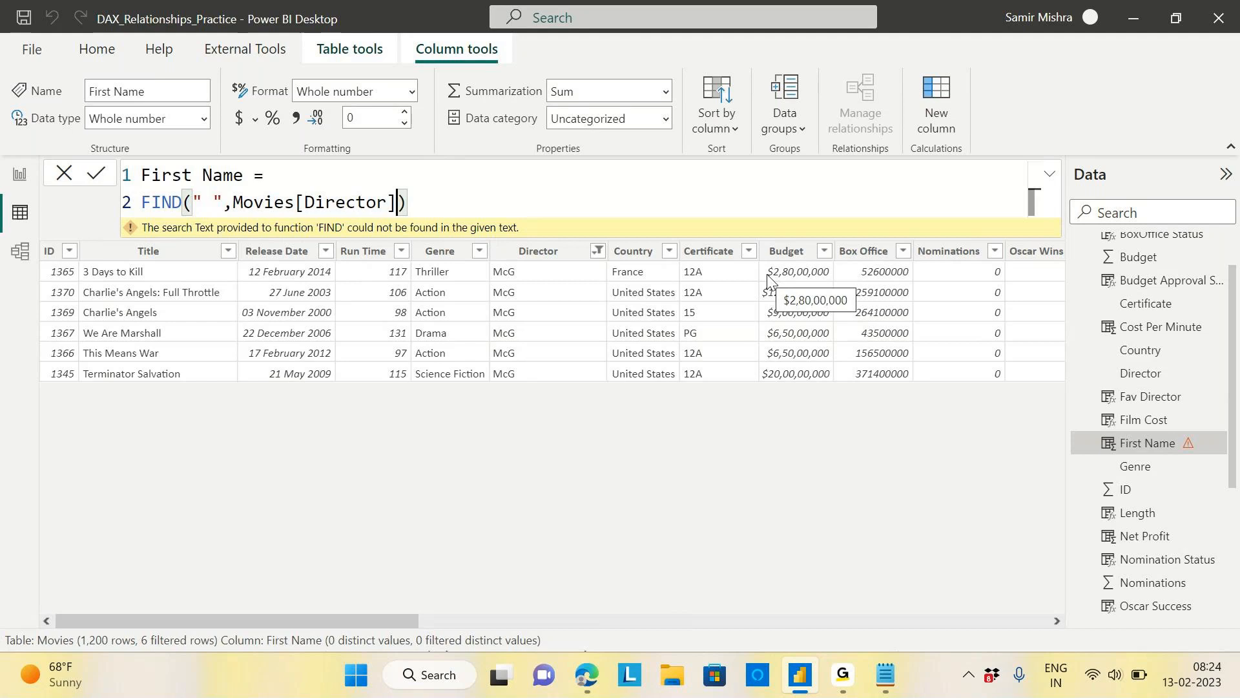
type(",")
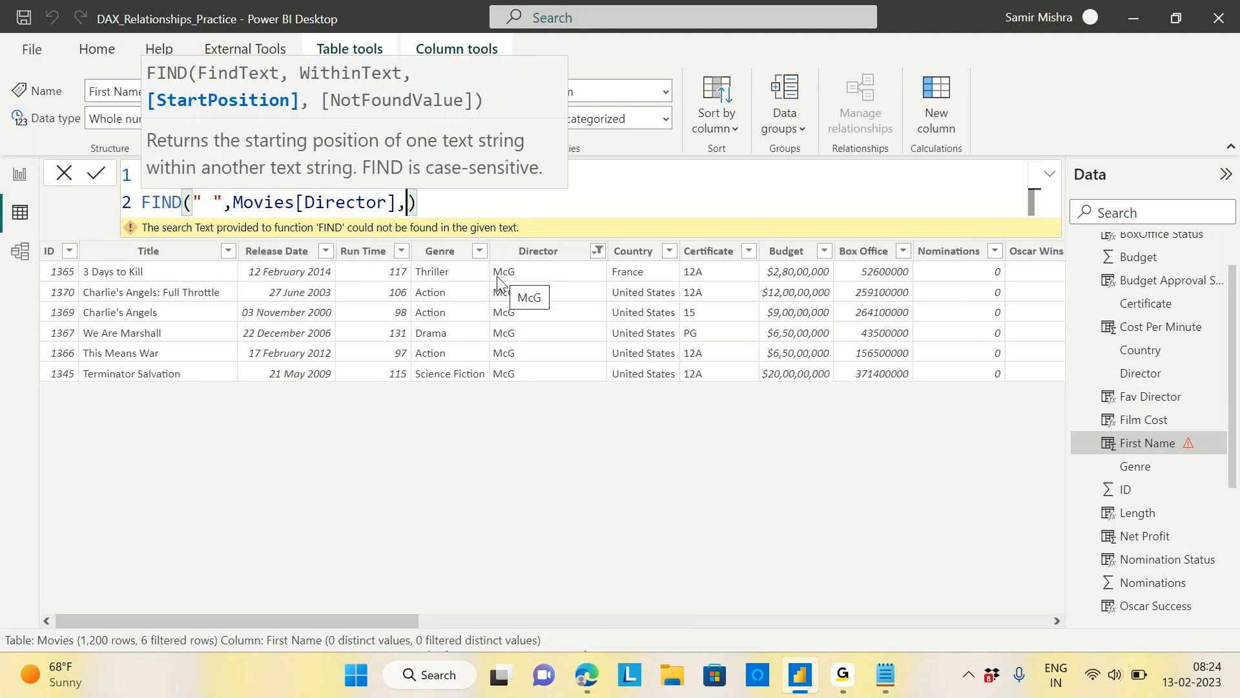
type("1")
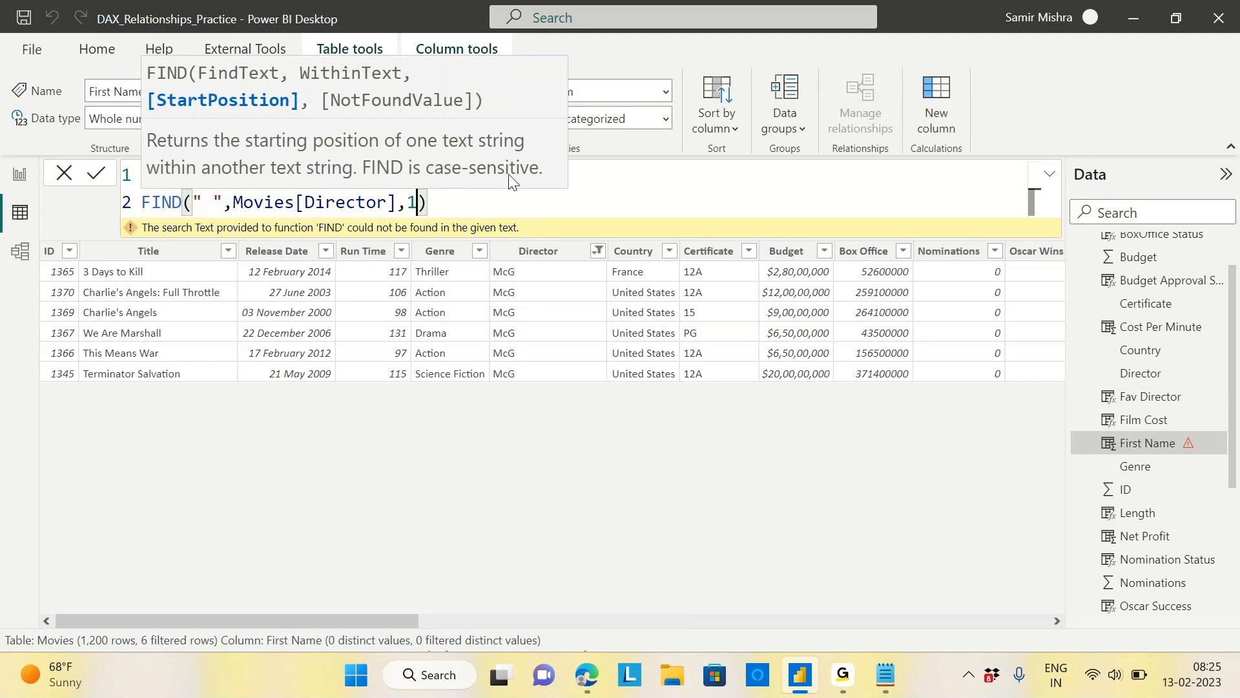
key("BackSpace")
type(",")
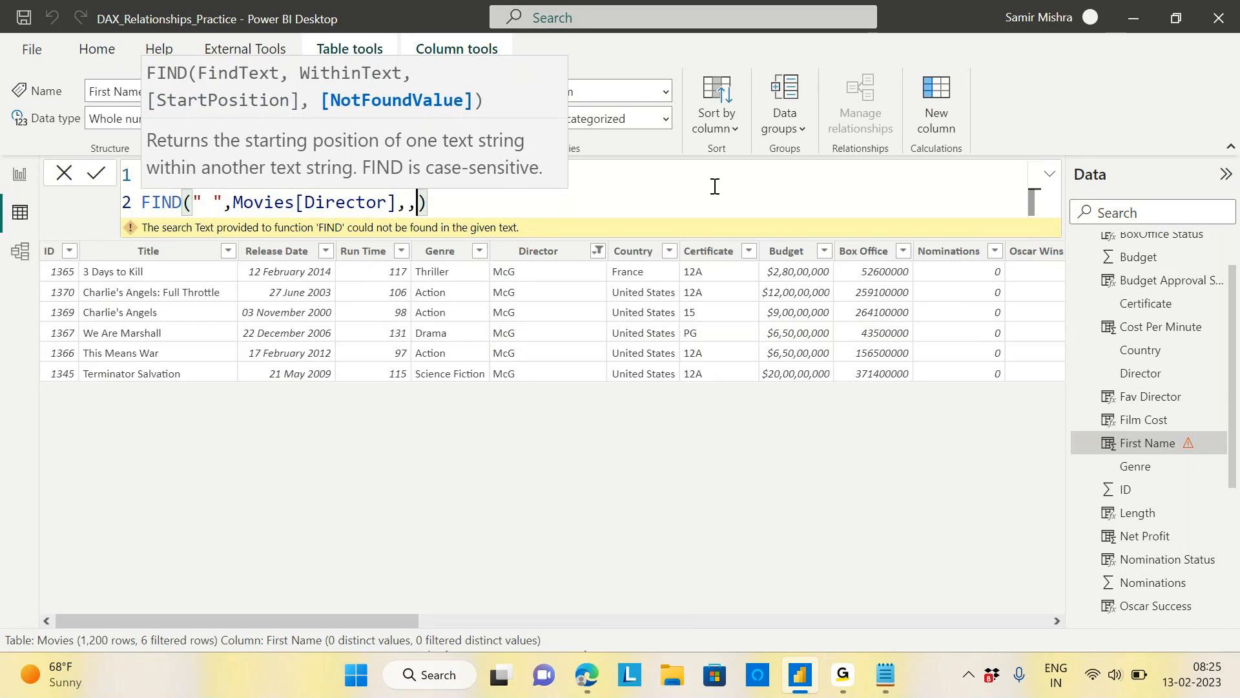
type("0")
left_click(458, 200)
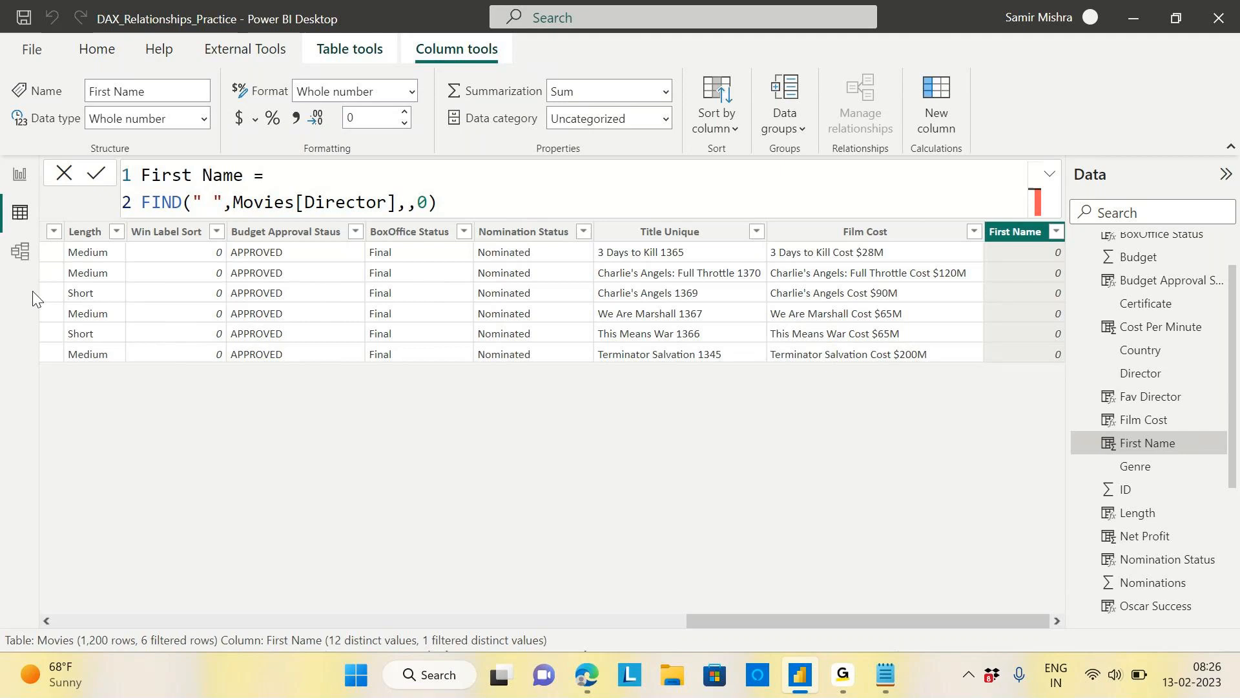
Reset the Director column's filter to include all directors.
left_click_drag(769, 625, 137, 615)
left_click(596, 234)
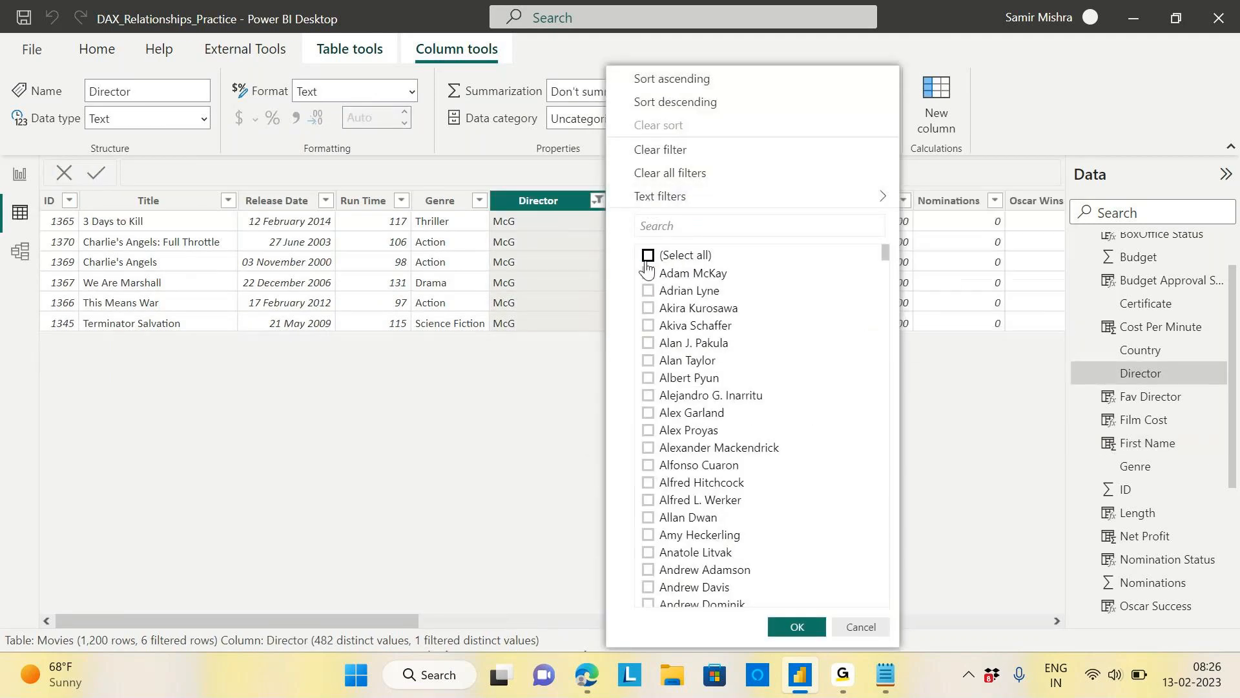
left_click(648, 256)
left_click(649, 256)
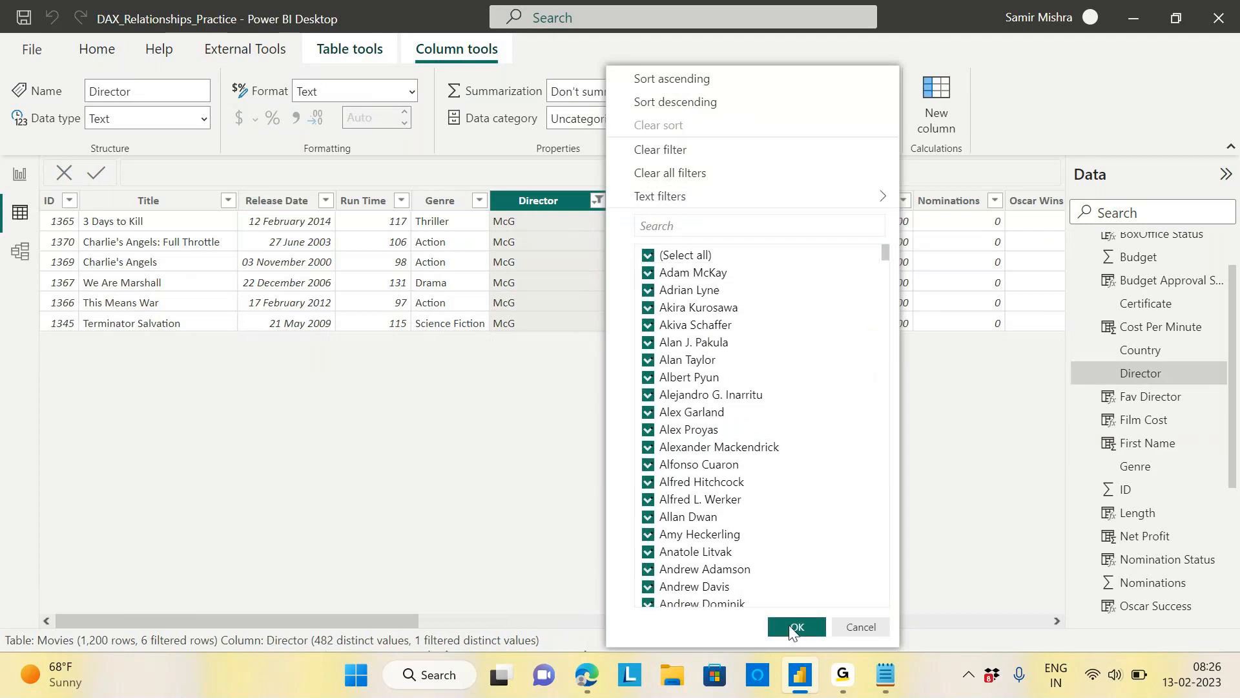
left_click(794, 627)
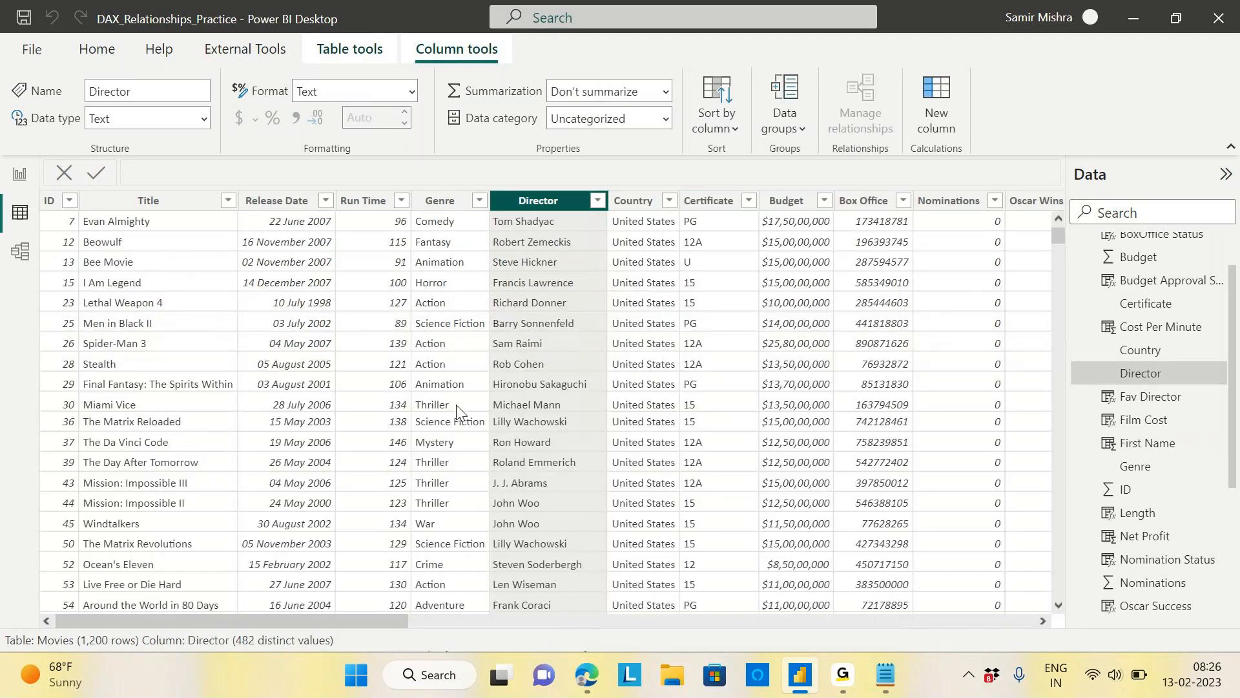
Review the First Name column's FIND results across the unfiltered Movies rows.
left_click_drag(304, 622, 937, 622)
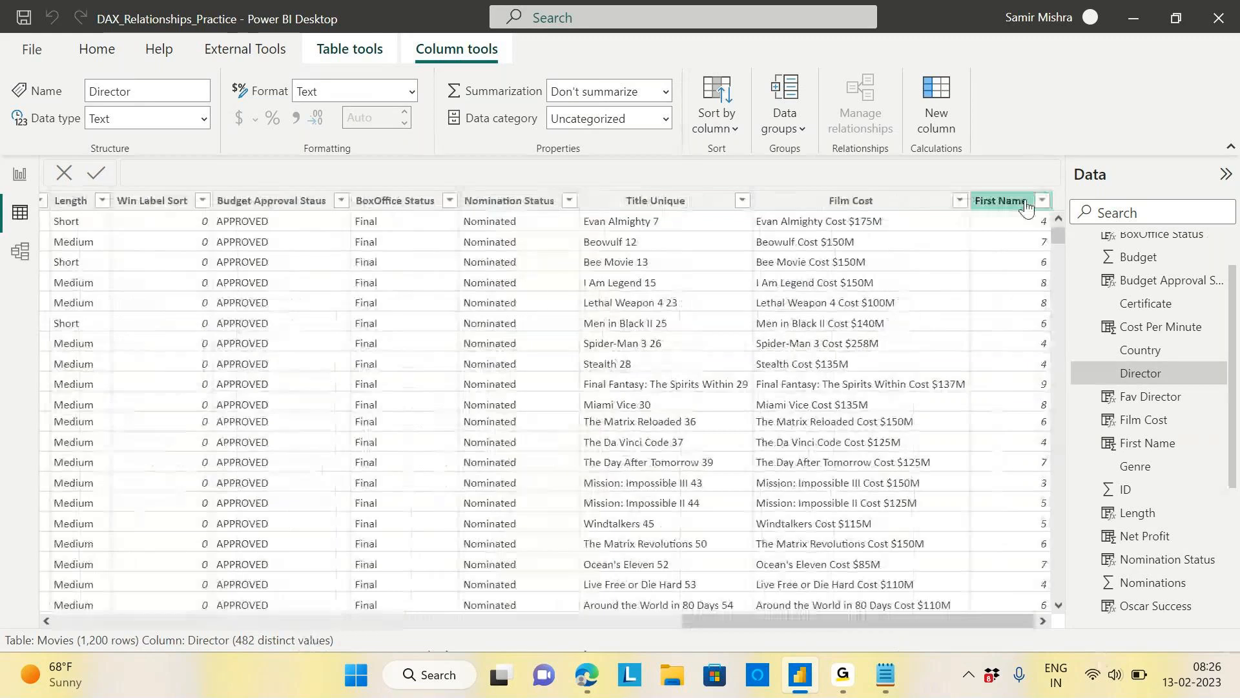
left_click(1026, 203)
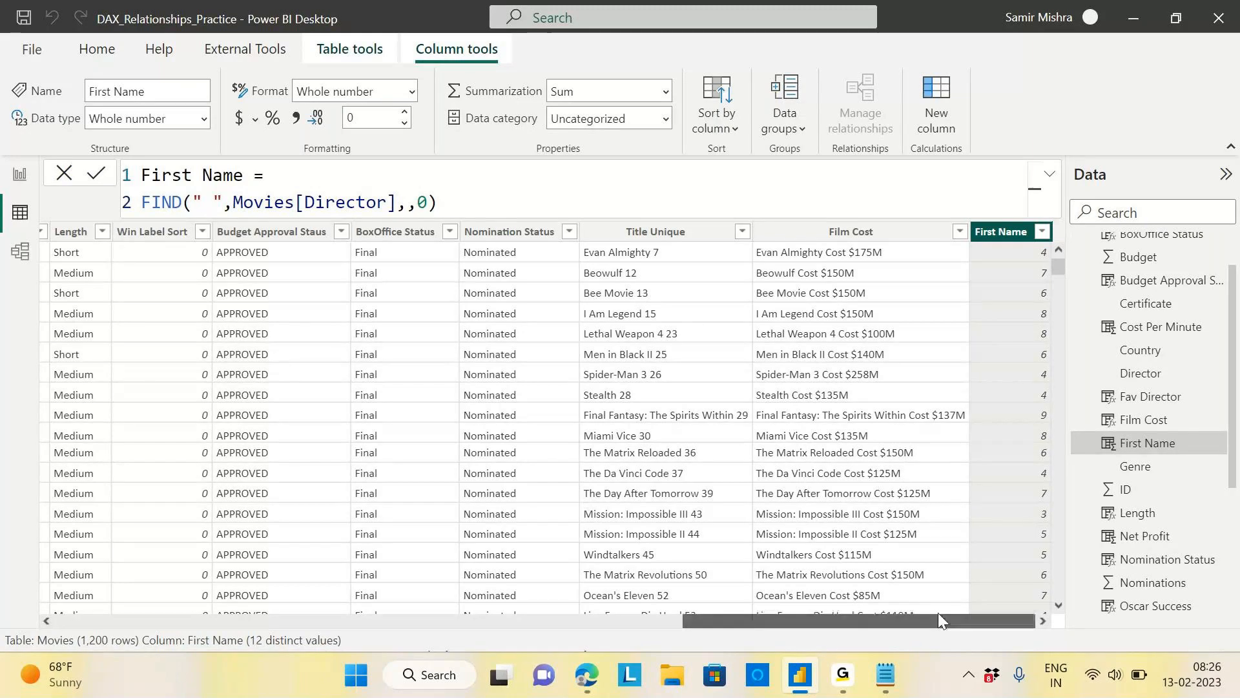
scroll(1008, 346, "down", 3)
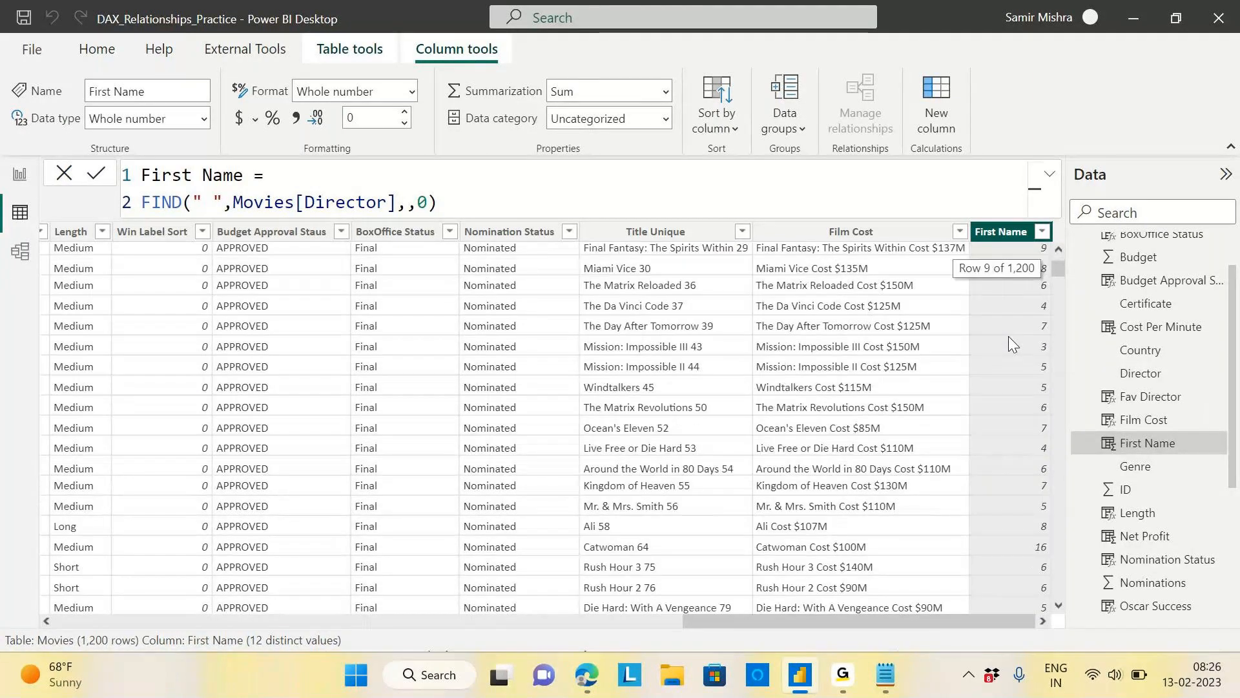
scroll(1009, 336, "down", 15)
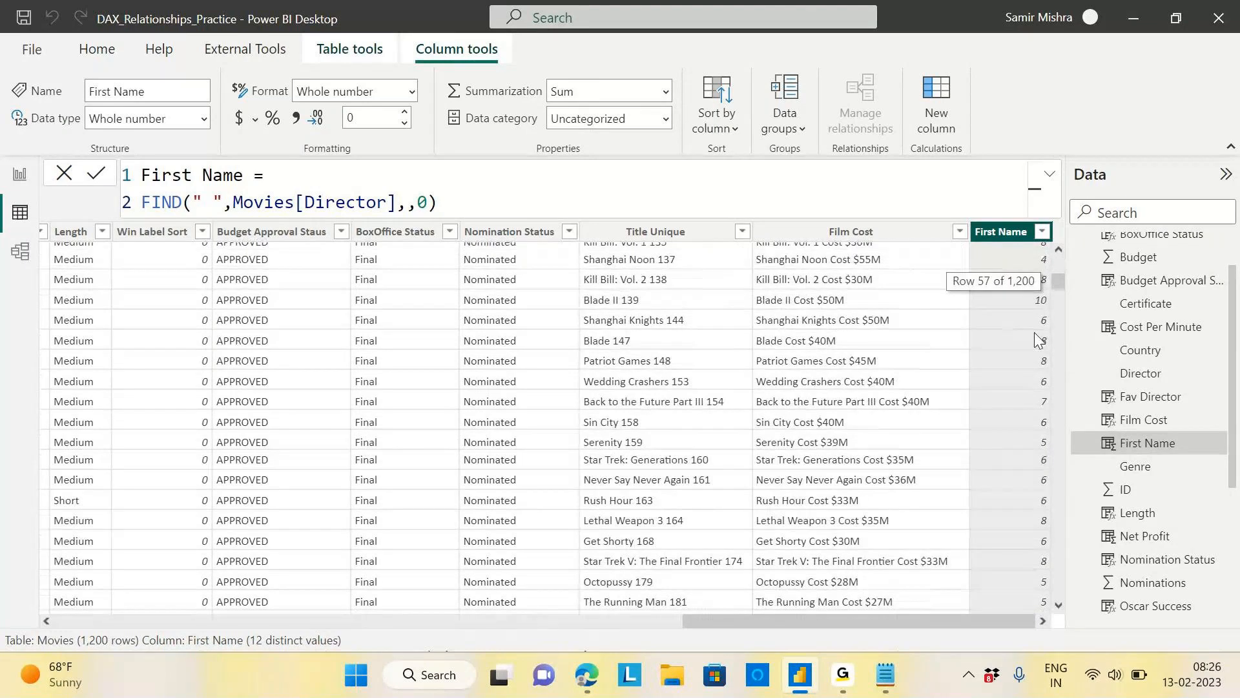
scroll(1033, 332, "up", 2)
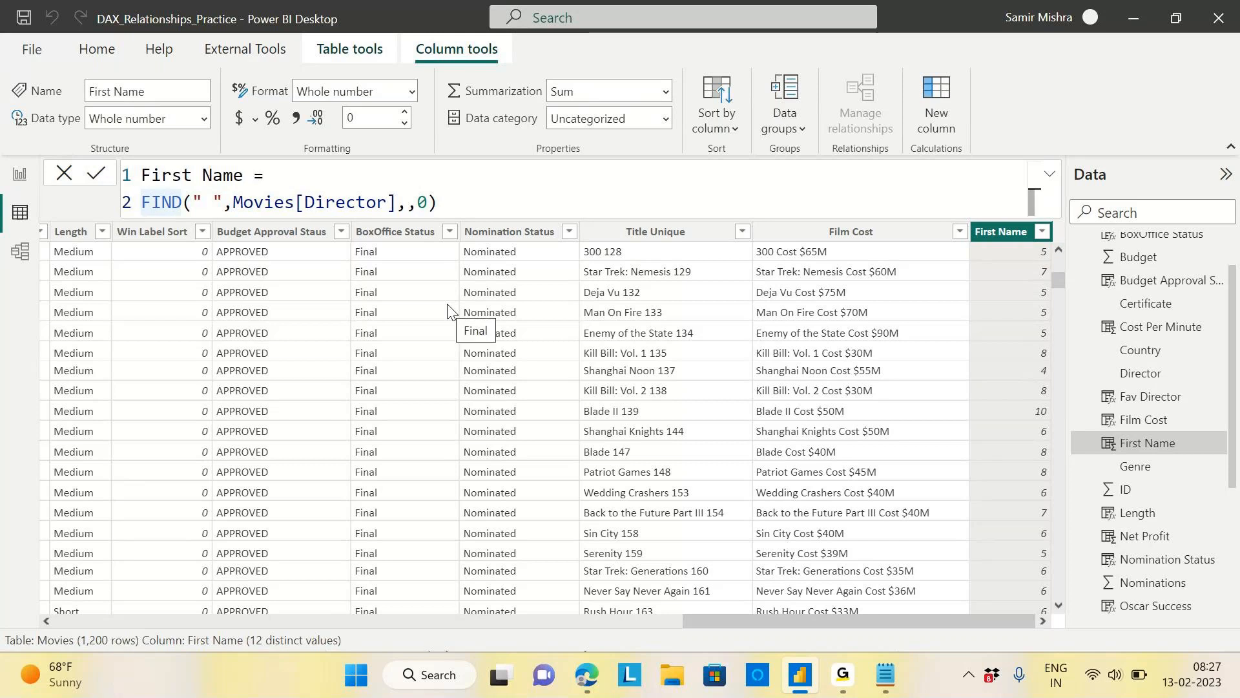
Wrap the FIND expression in LEFT so First Name becomes LEFT(Movies[Director],FIND(" ",Movies[Director],,0)), and apply the formula.
type("lef")
key("Tab")
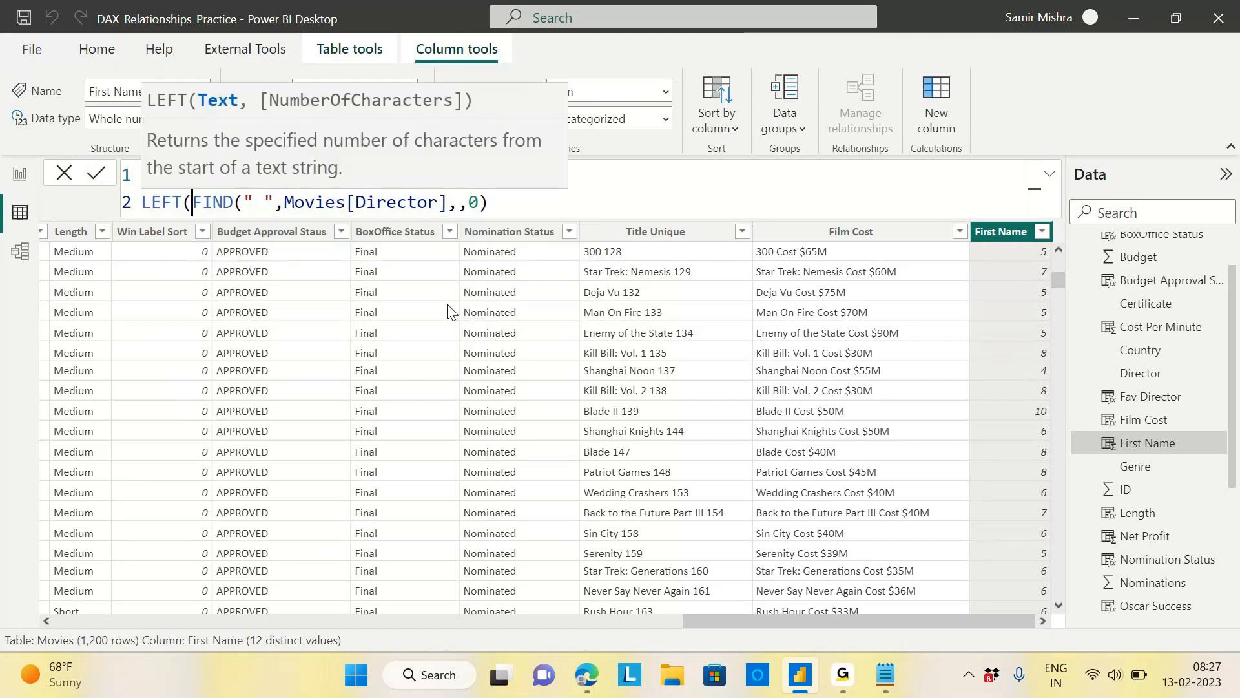
type("direc")
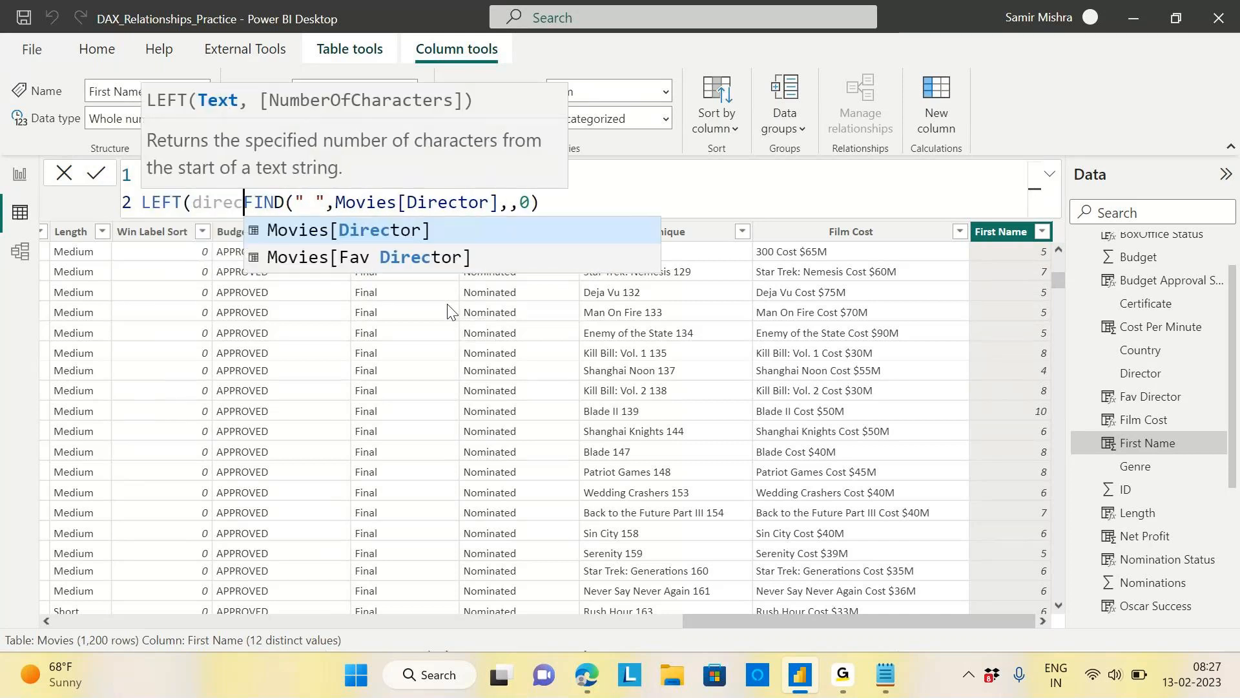
left_click(390, 232)
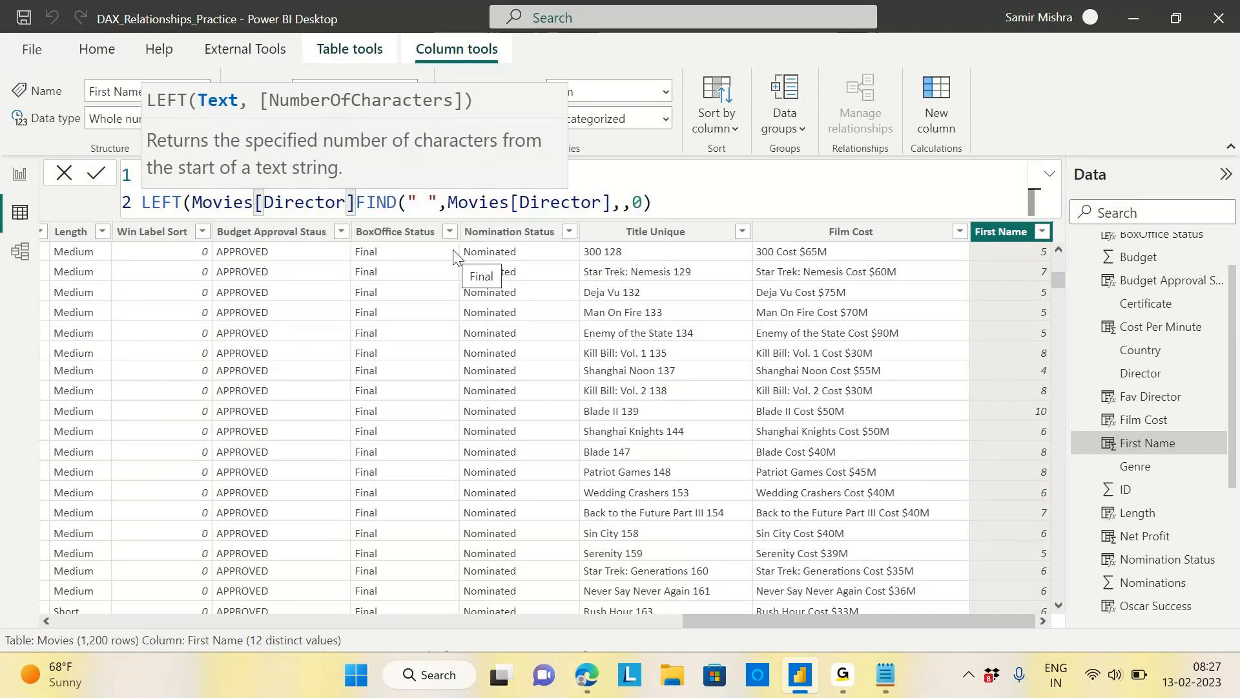
type(",0")
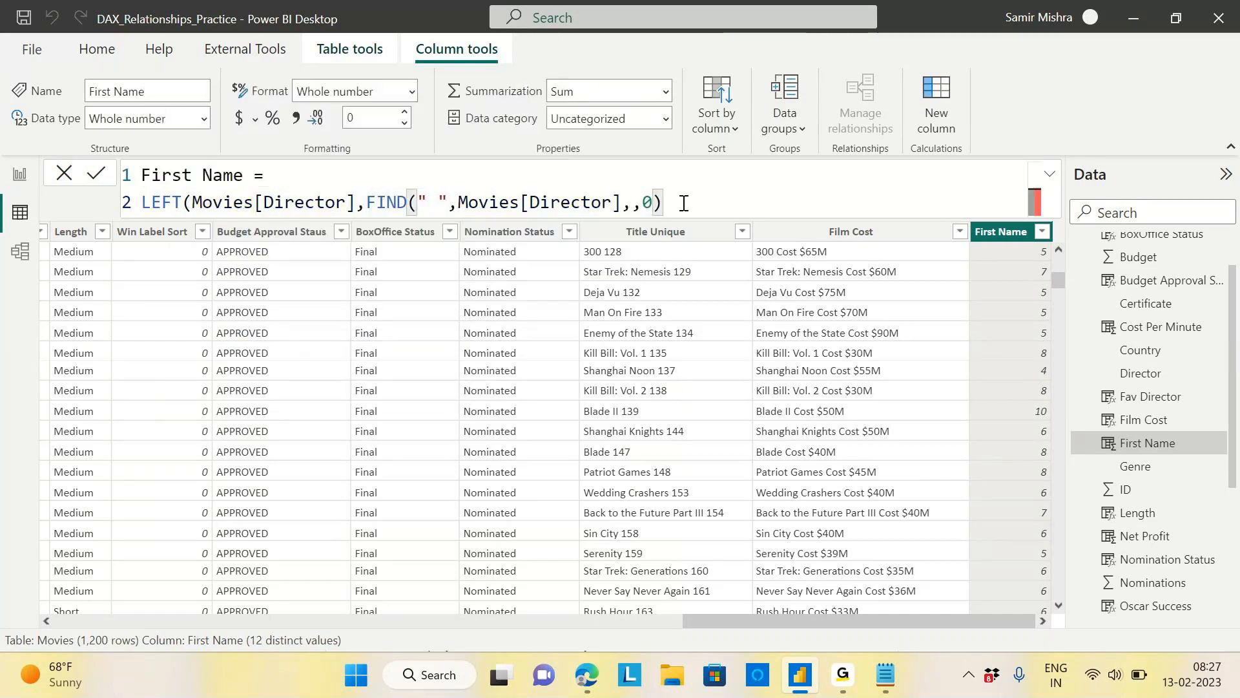
type(")")
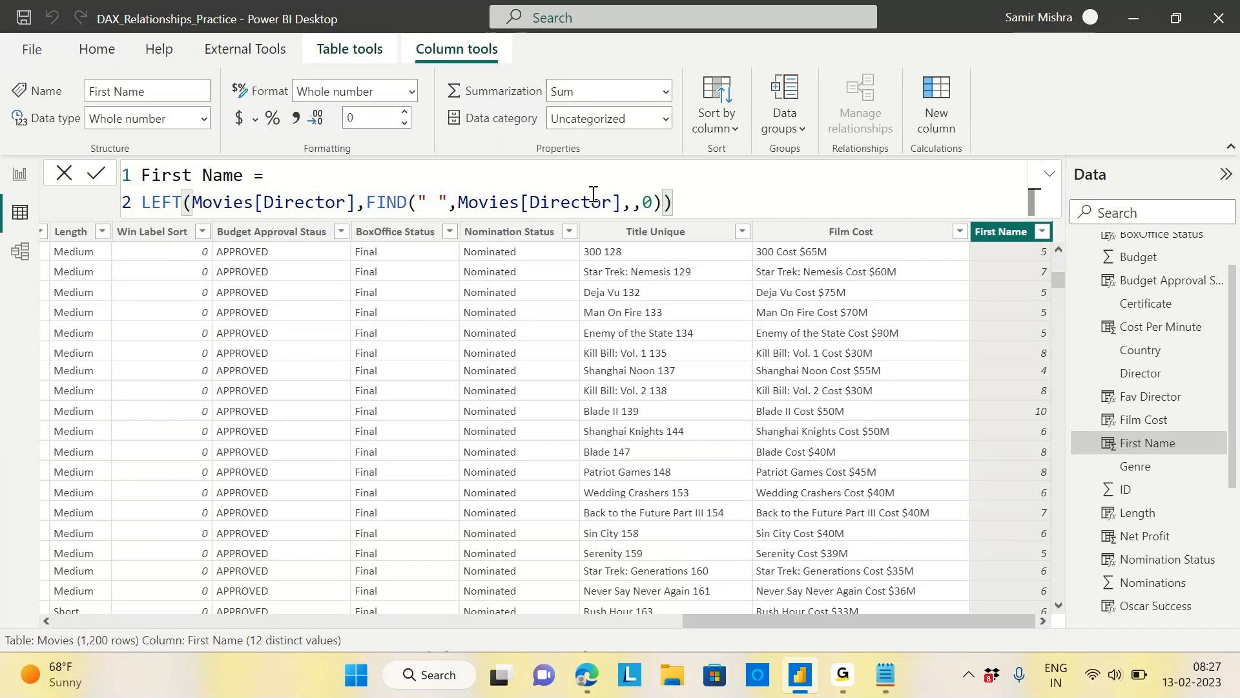
left_click_drag(366, 203, 662, 203)
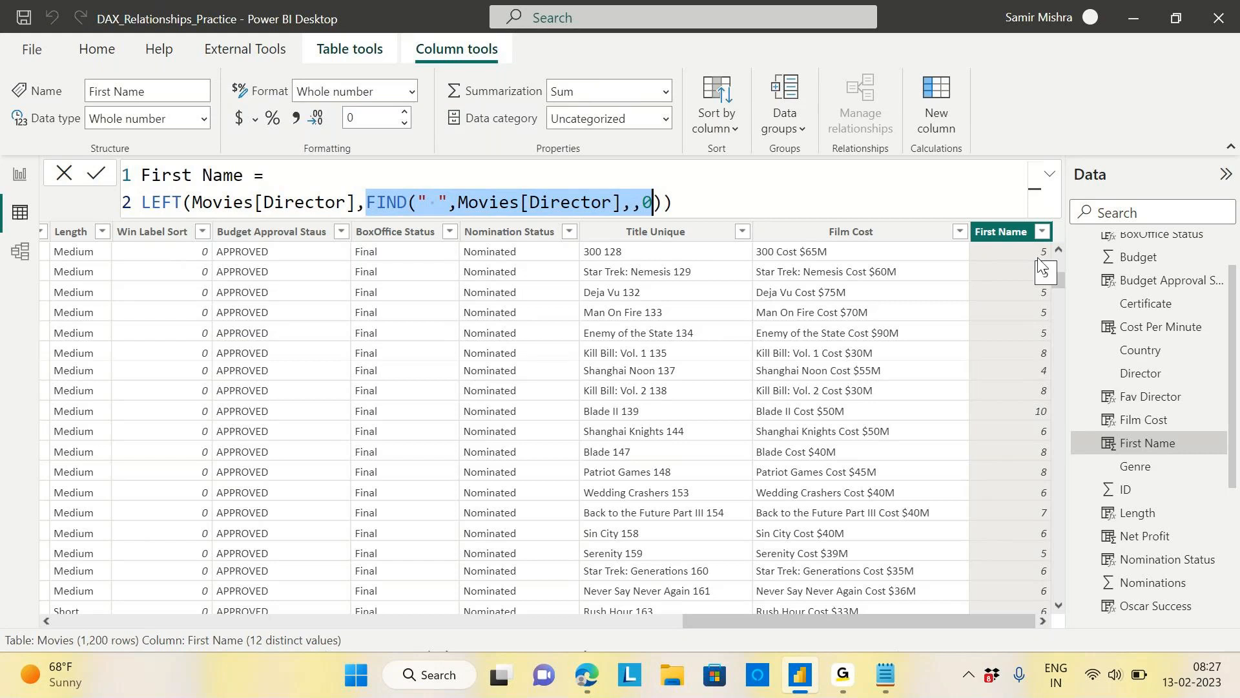
left_click(680, 199)
key("BackSpace")
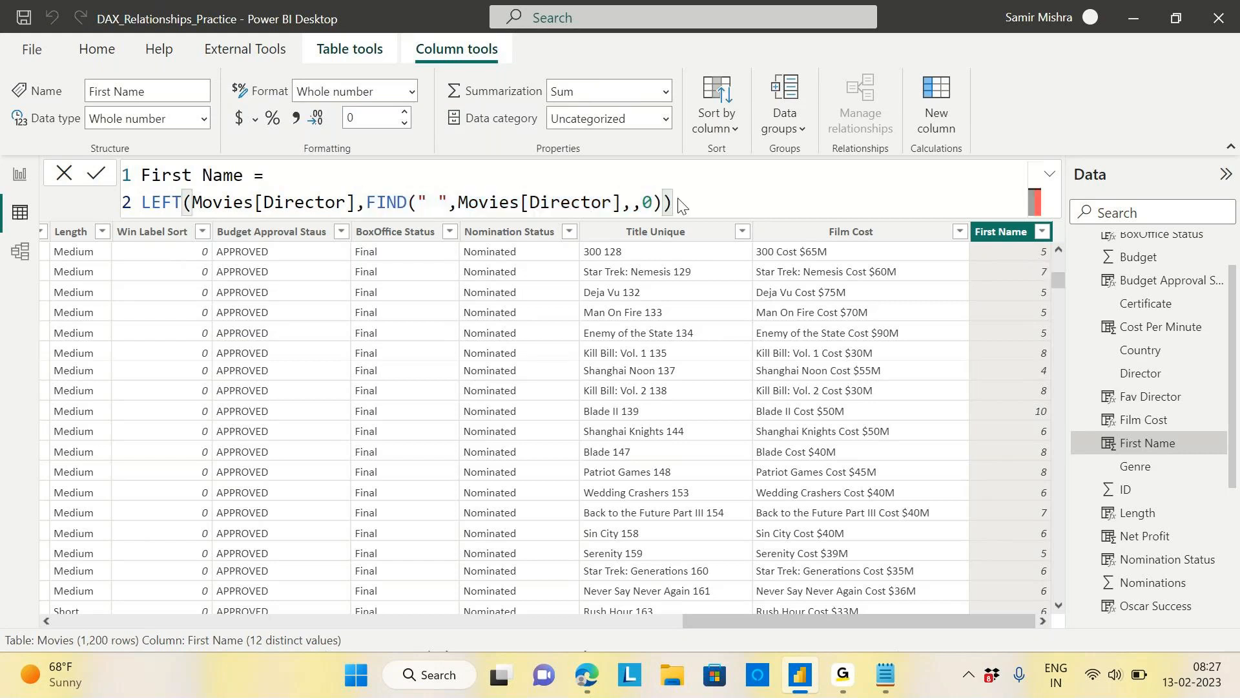
key("Return")
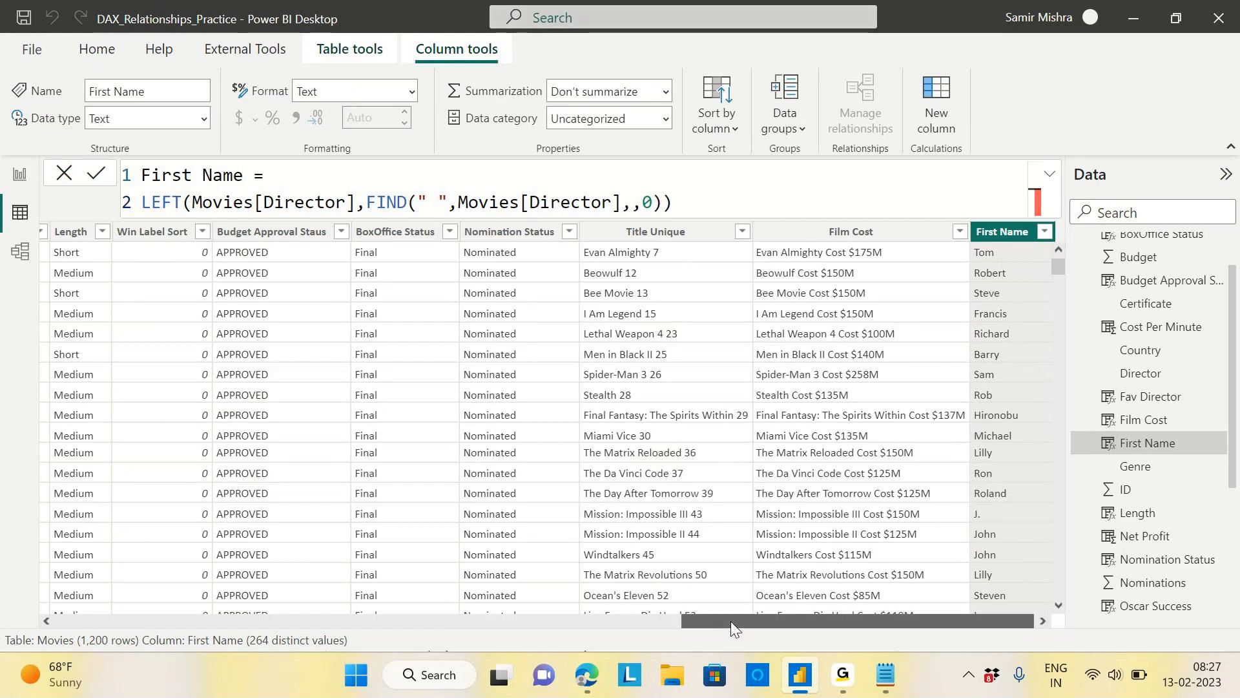
Filter the First Name column to show only the rows with a blank value.
left_click_drag(730, 621, 974, 514)
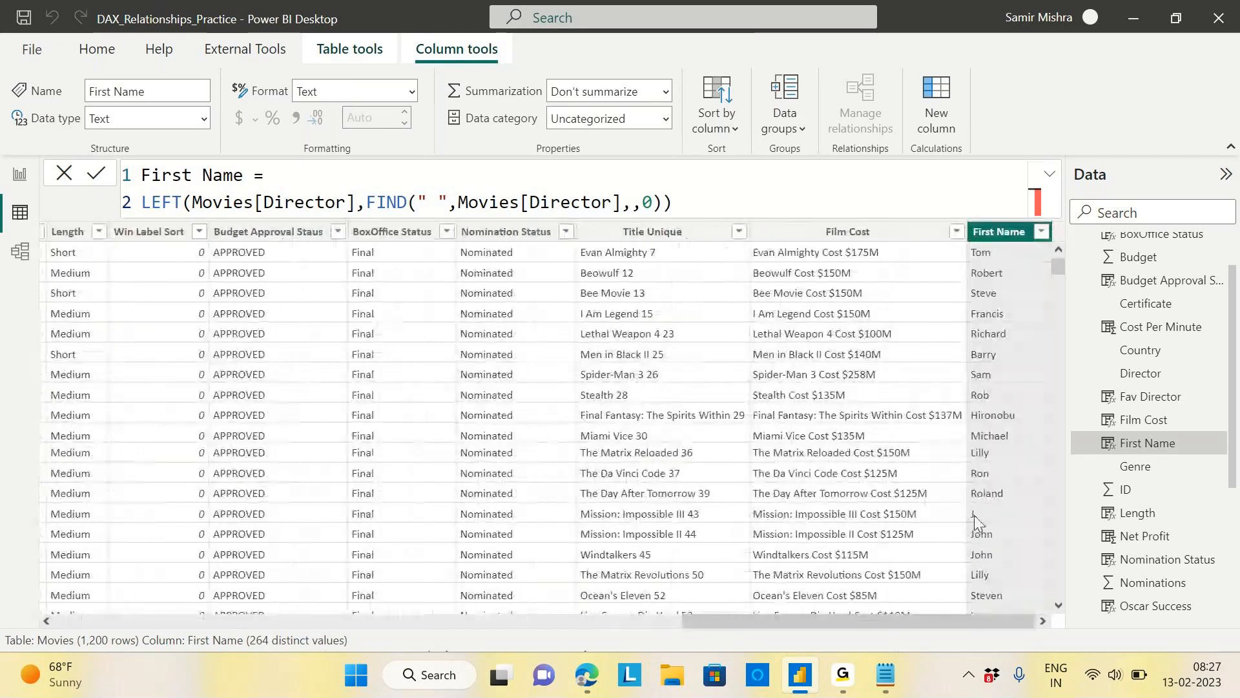
left_click(1041, 232)
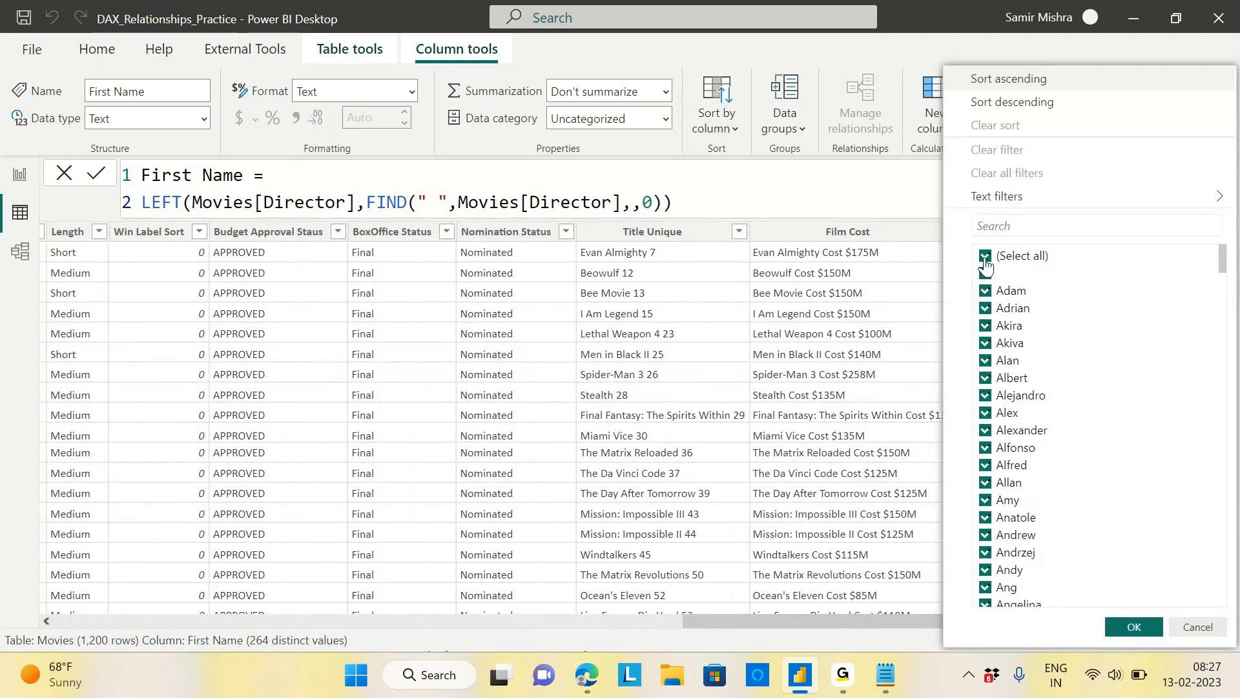
left_click(985, 259)
left_click(984, 274)
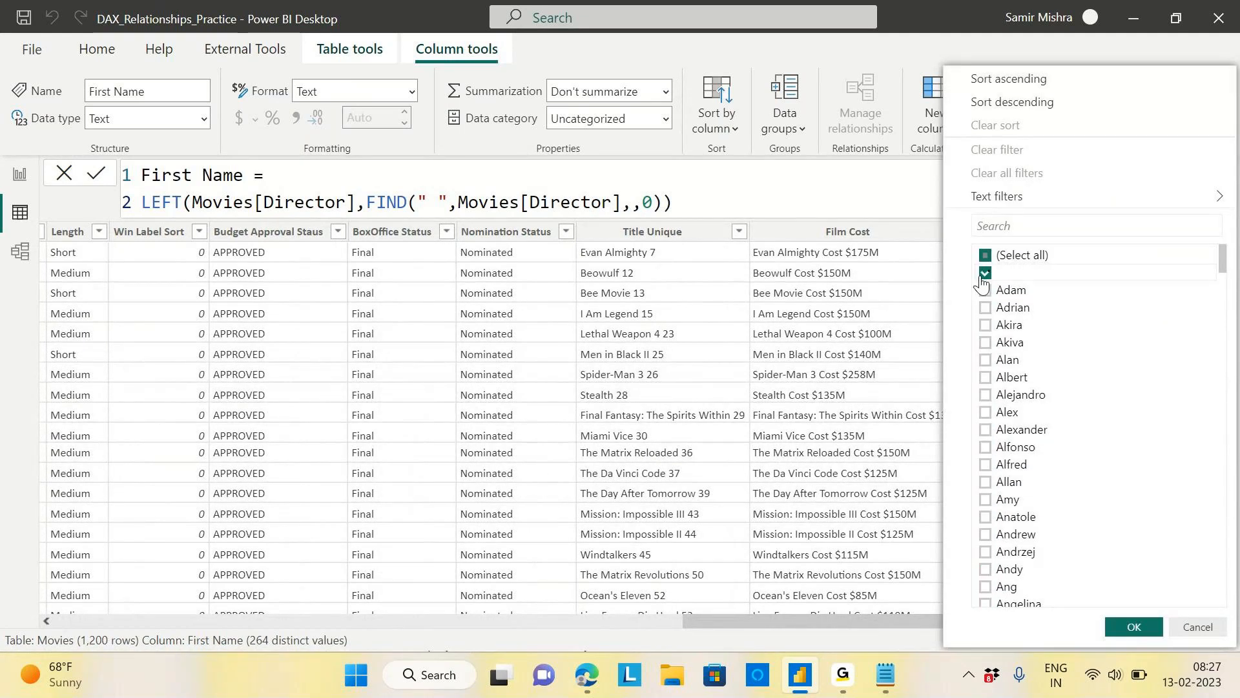
left_click(1127, 628)
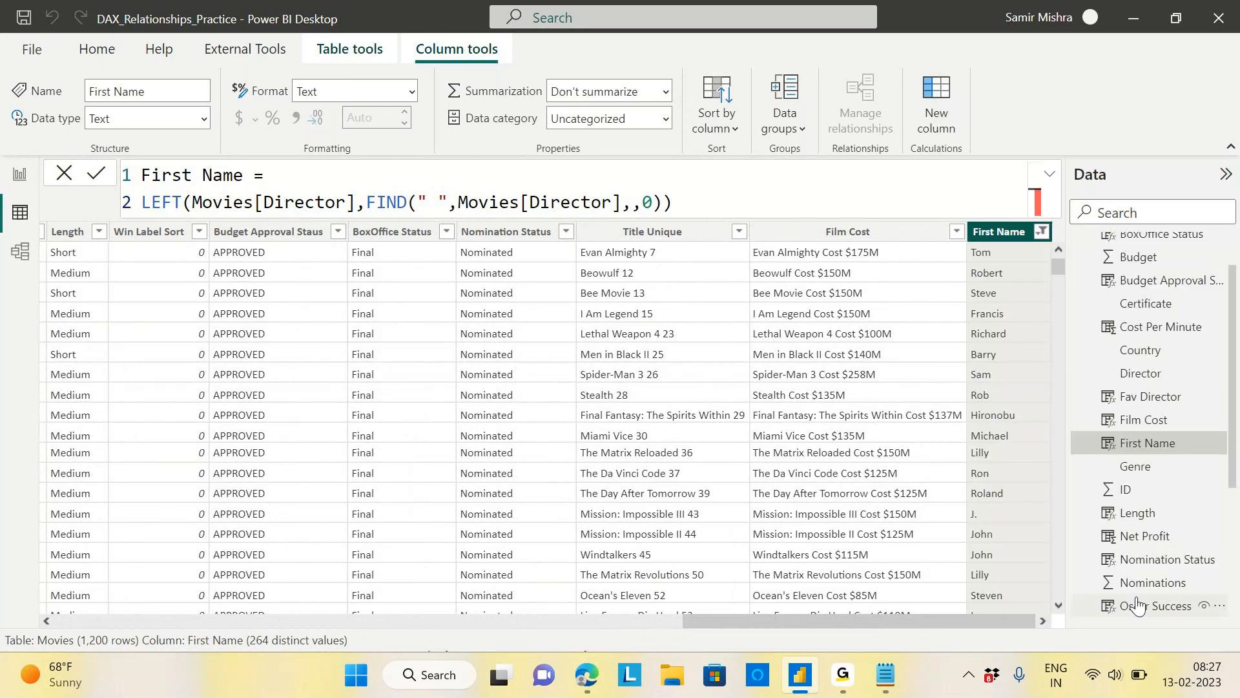
Compare the Director and First Name values in the filtered rows, and examine the FIND expression nested in LEFT.
left_click_drag(770, 626, 147, 617)
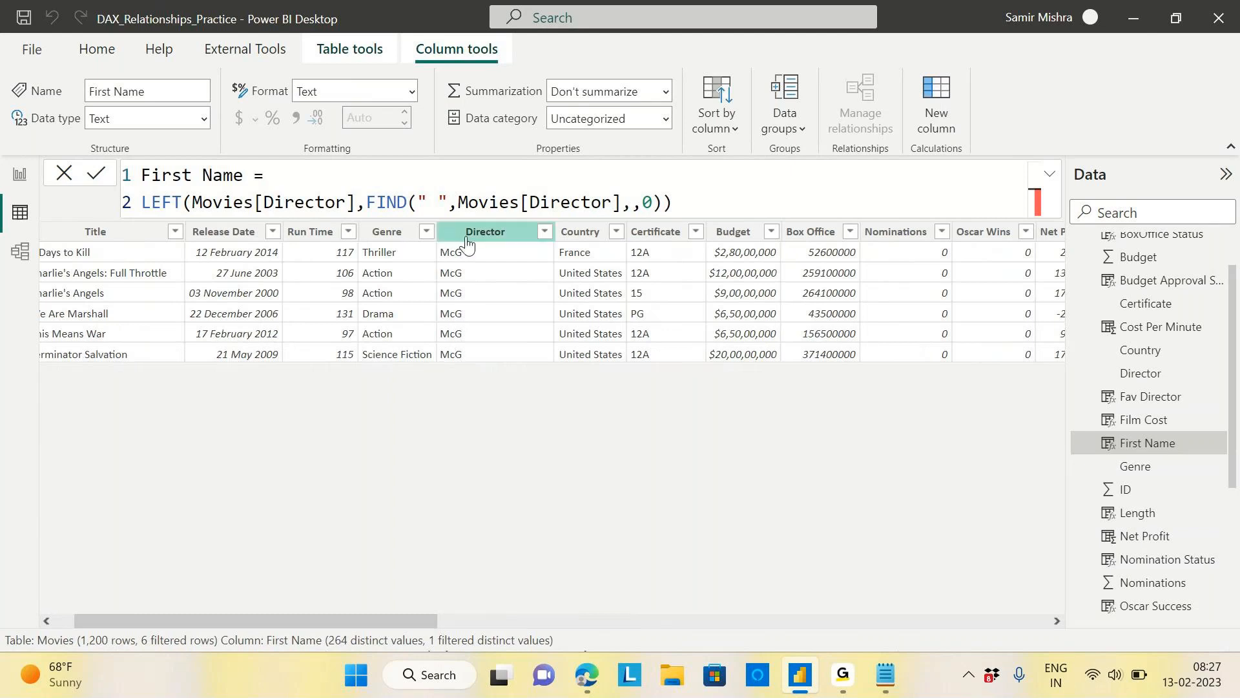
left_click_drag(385, 618, 1135, 684)
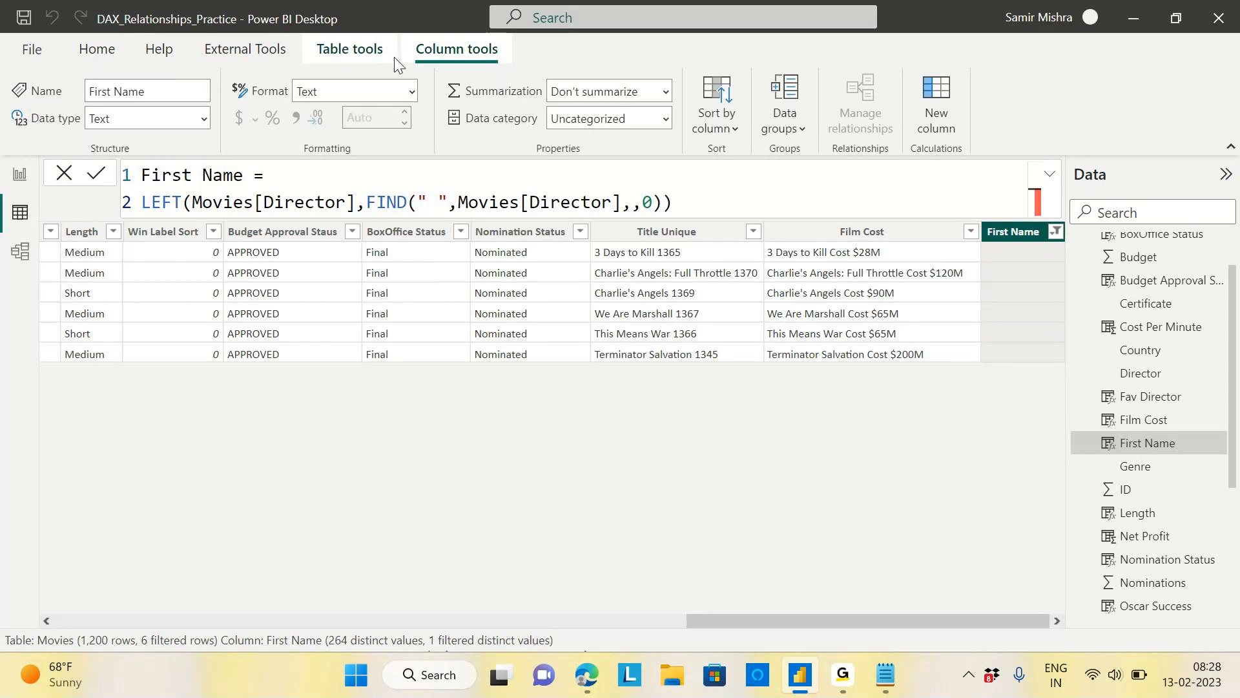
left_click_drag(367, 199, 663, 201)
left_click(626, 202)
key("Delete")
key("ctrl+z")
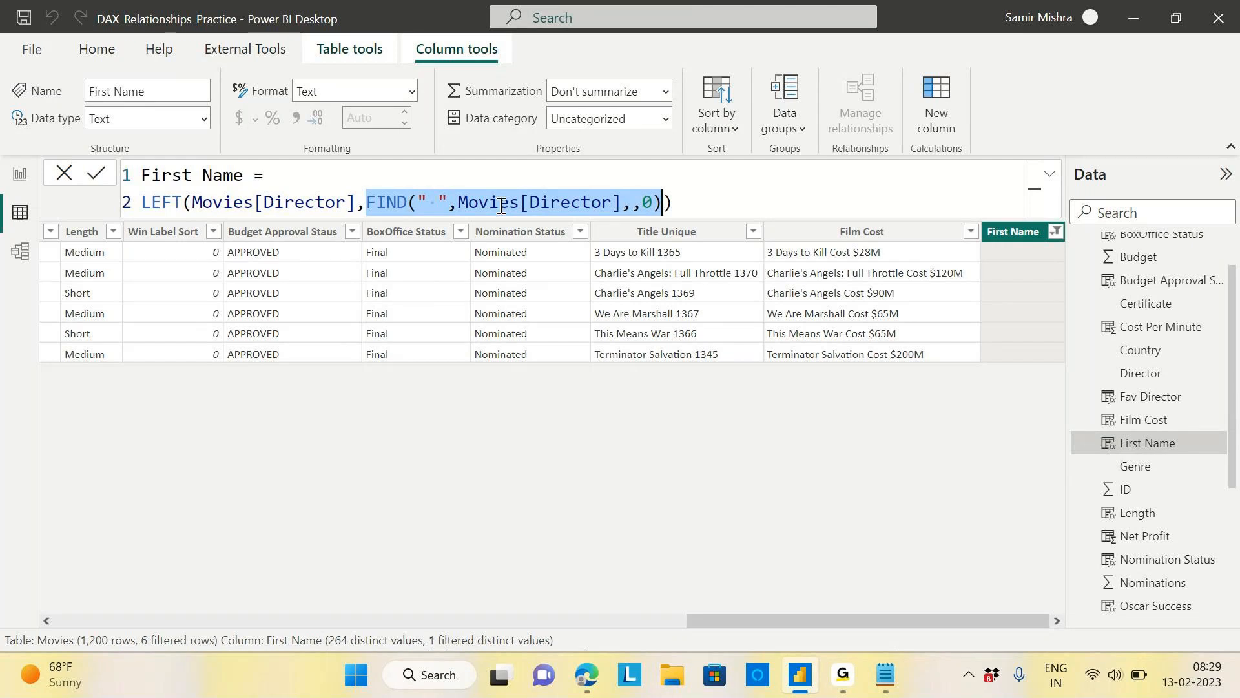
left_click(440, 204)
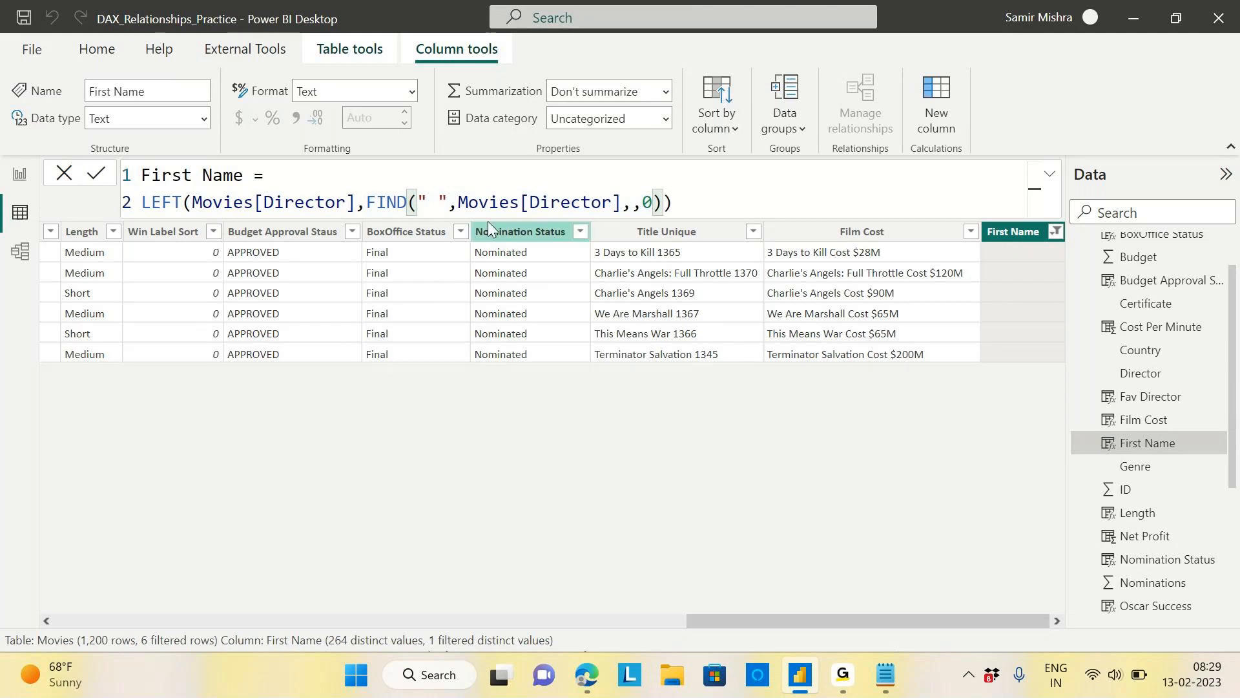
Remove and re-enter the commas before FIND's not-found value, leaving the start position blank.
left_click(642, 202)
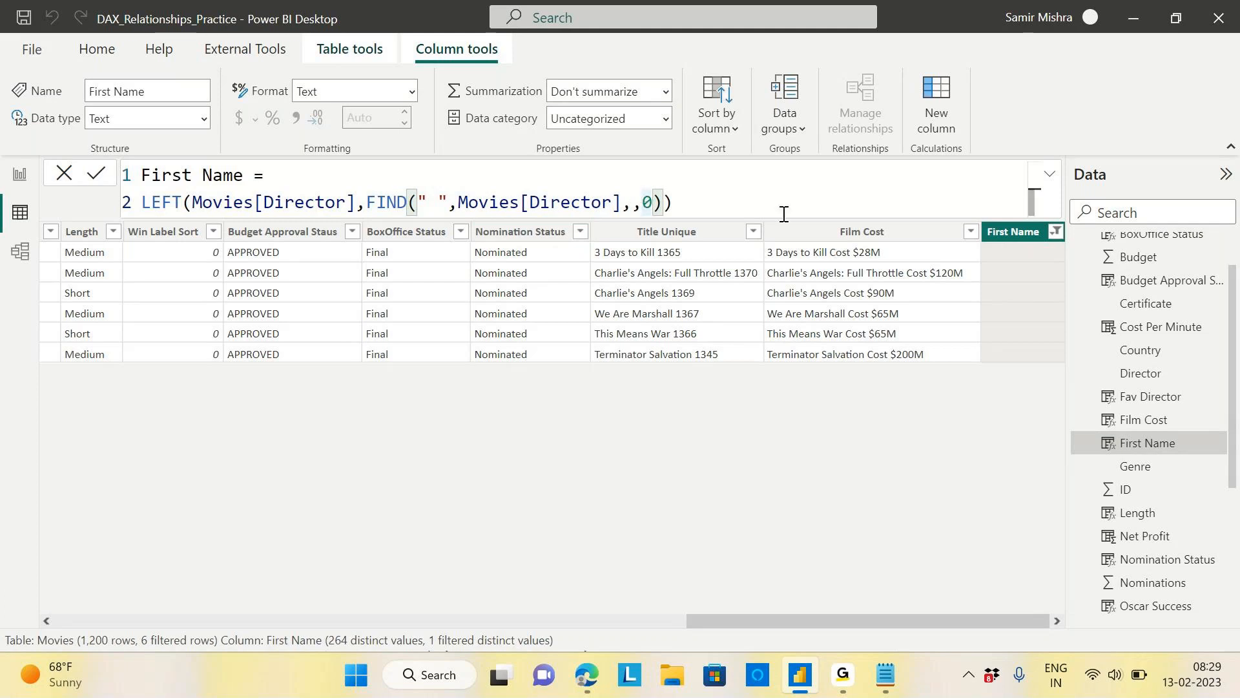
key("BackSpace")
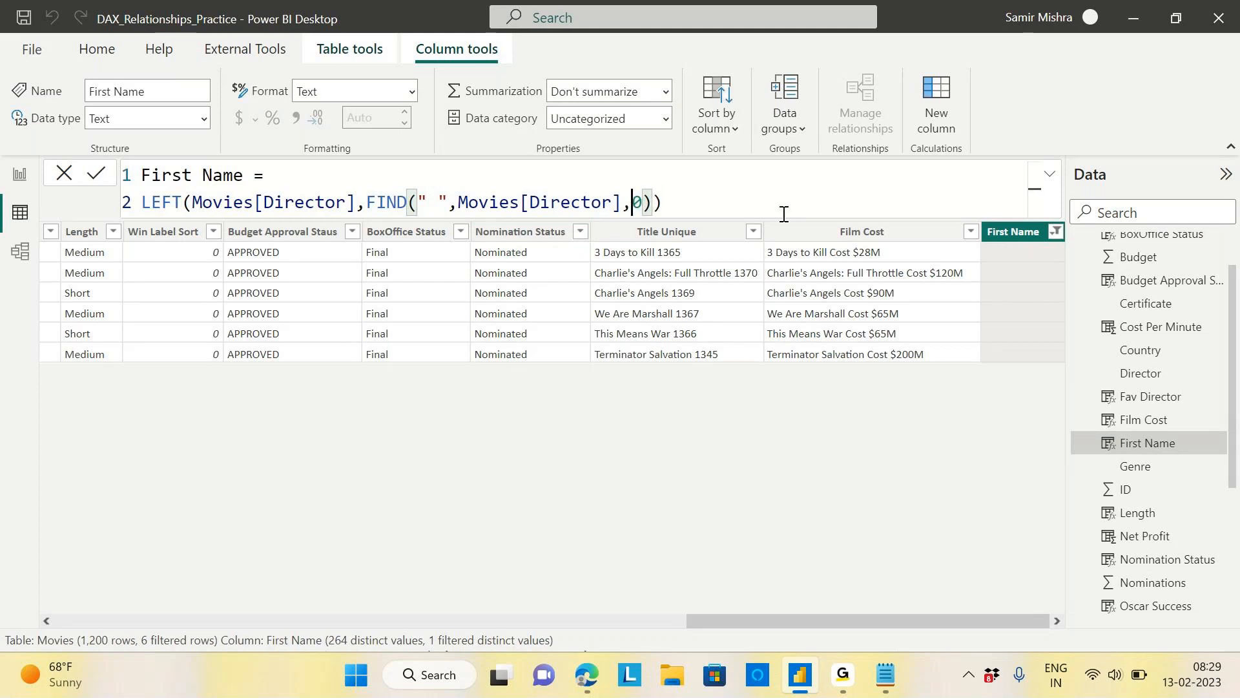
key("BackSpace")
type(",")
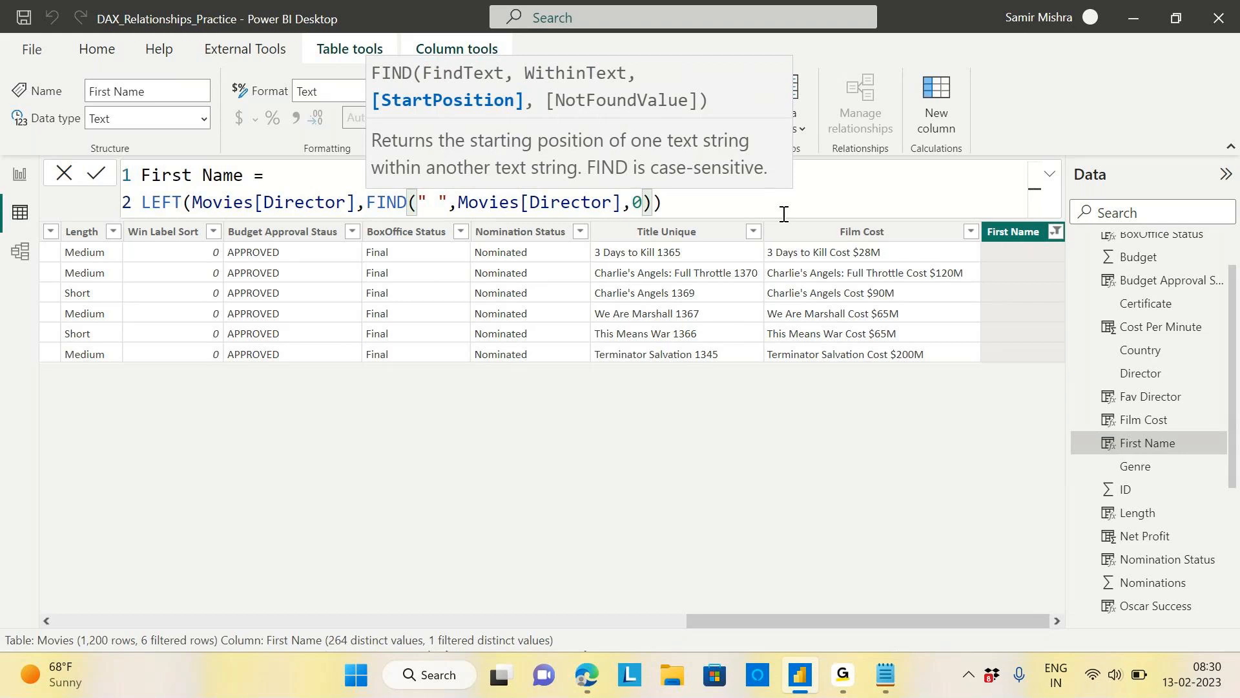
type("1")
key("BackSpace")
type(",")
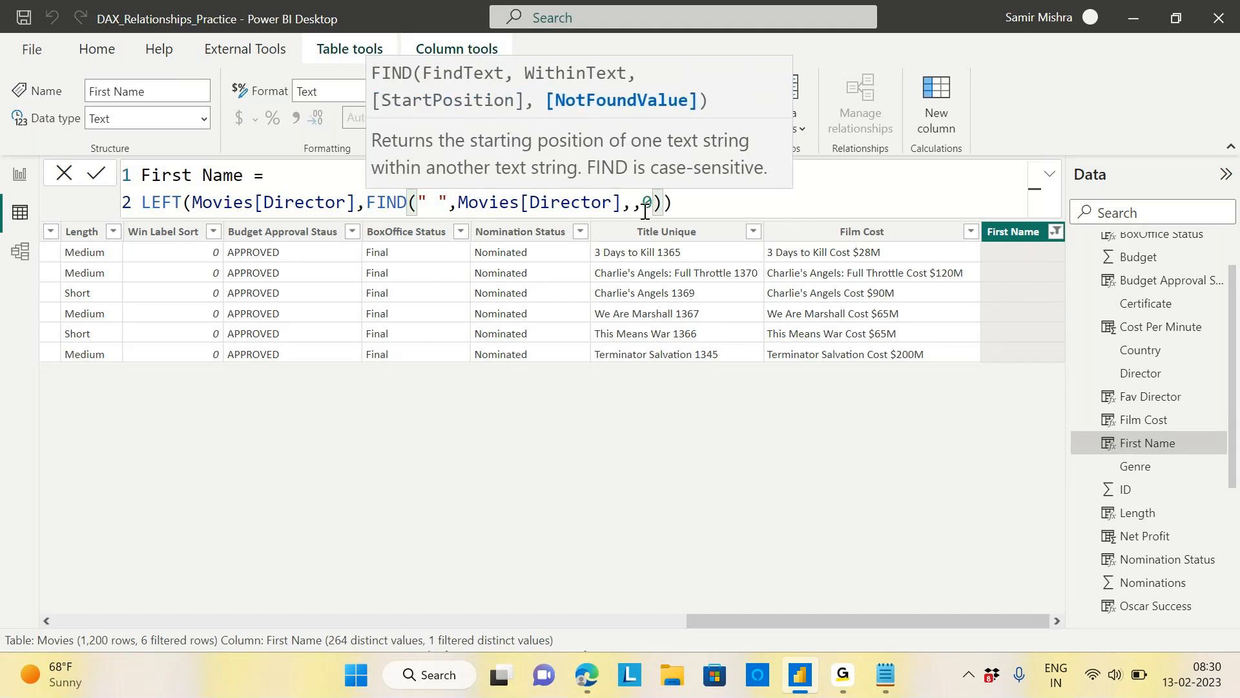
left_click(692, 202)
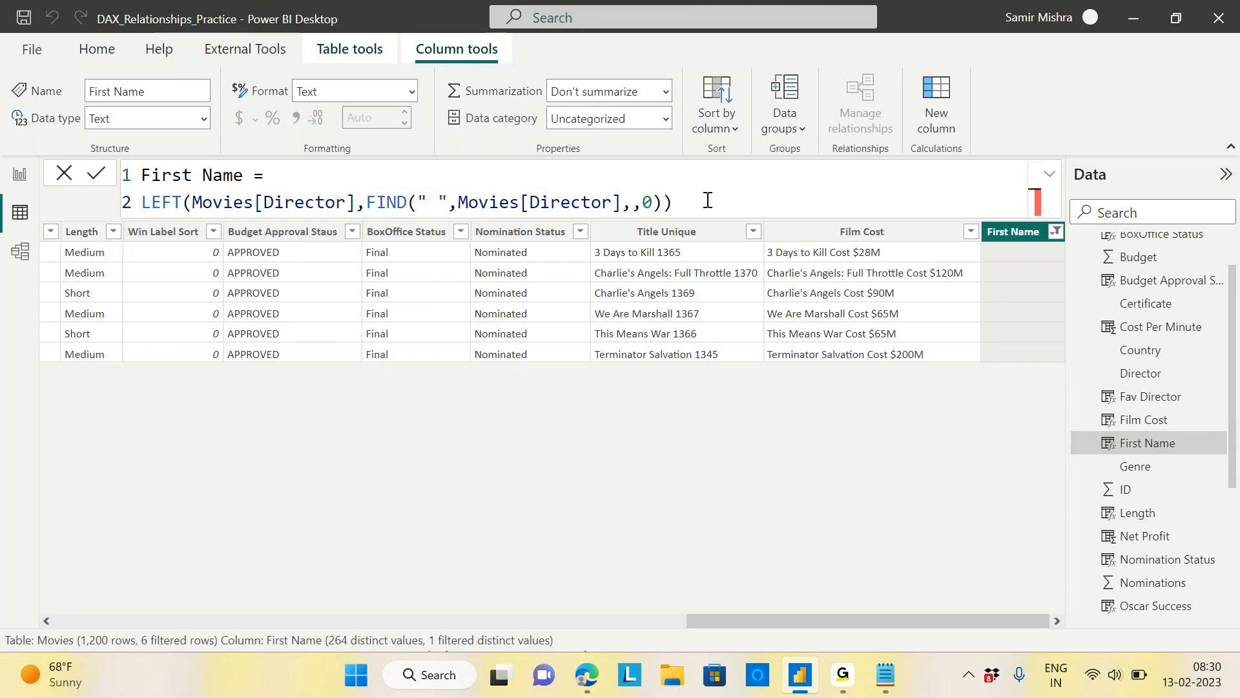
Check the Director names against the First Name column for the filtered movies.
left_click_drag(731, 618, 95, 634)
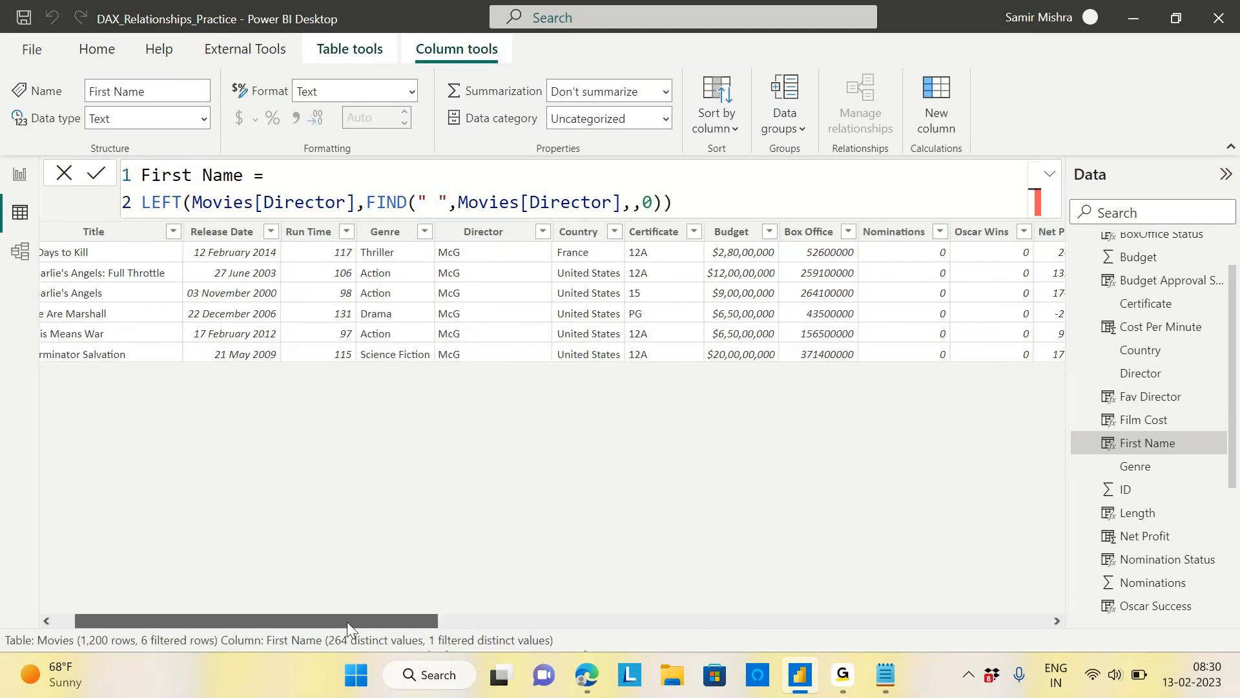
left_click_drag(347, 622, 1042, 623)
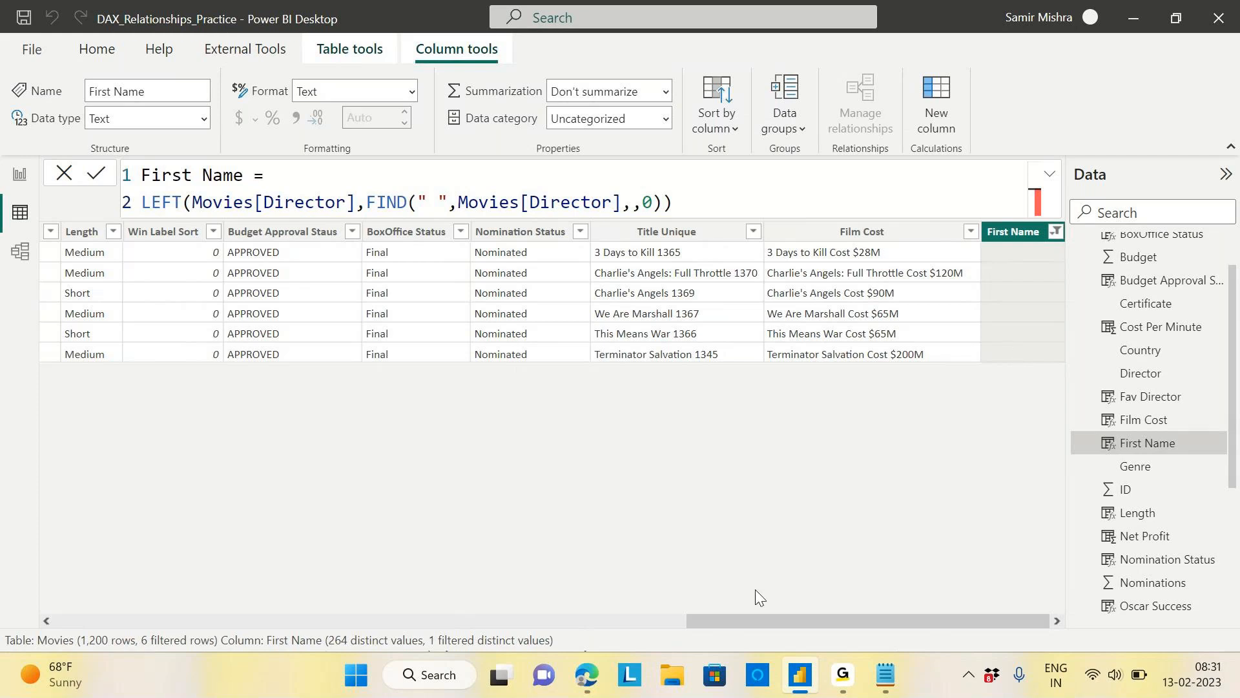
left_click_drag(750, 618, 146, 672)
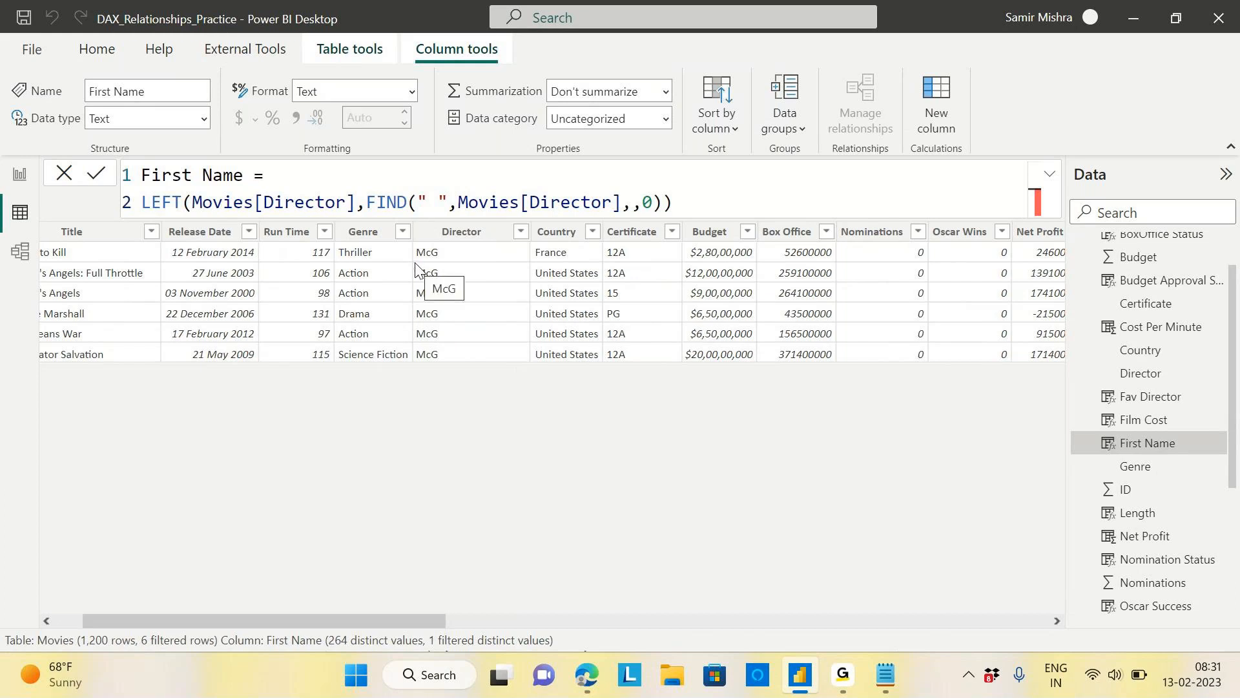
left_click_drag(389, 619, 463, 618)
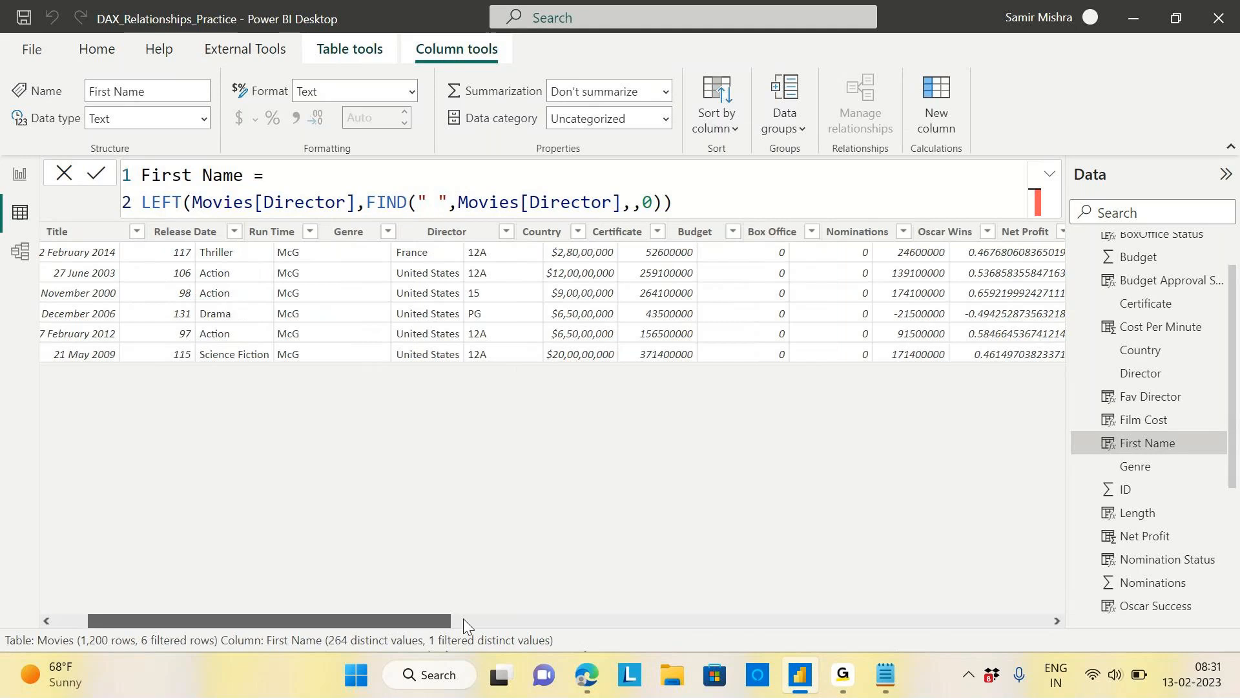
left_click(464, 618)
left_click(606, 619)
left_click(909, 615)
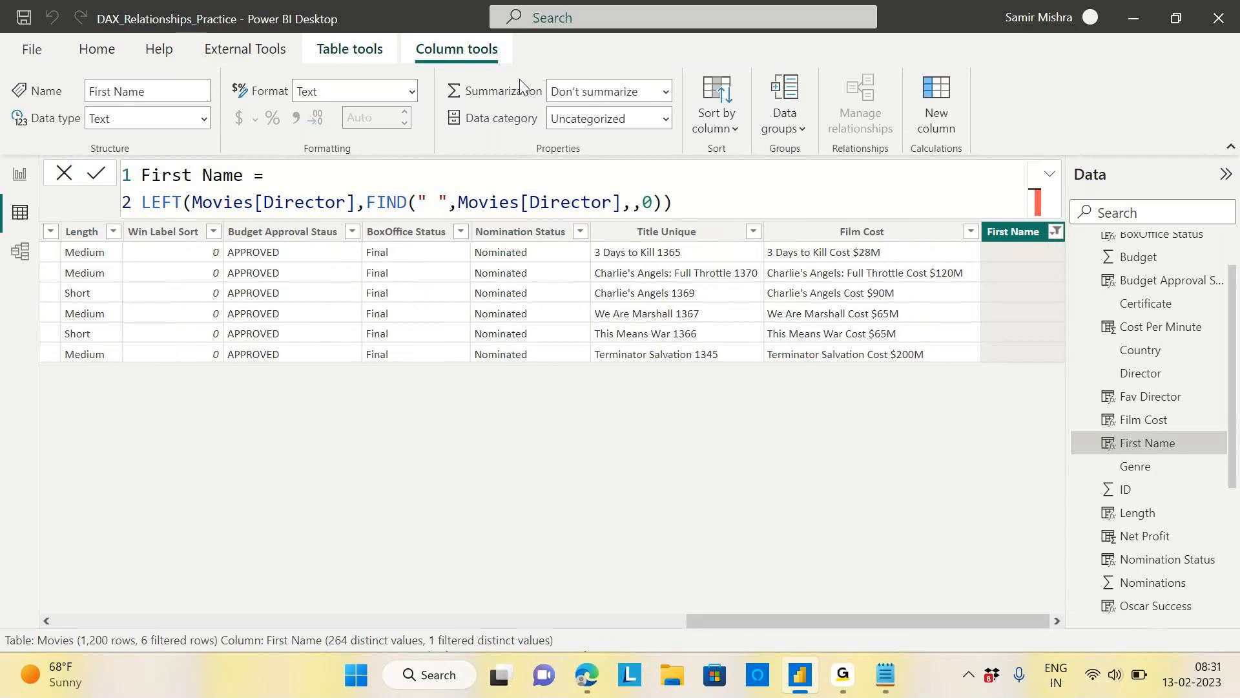
Review the FIND expression's space argument and not-found value 0 against the filtered rows' Director names and First Name cells.
left_click_drag(368, 203, 661, 203)
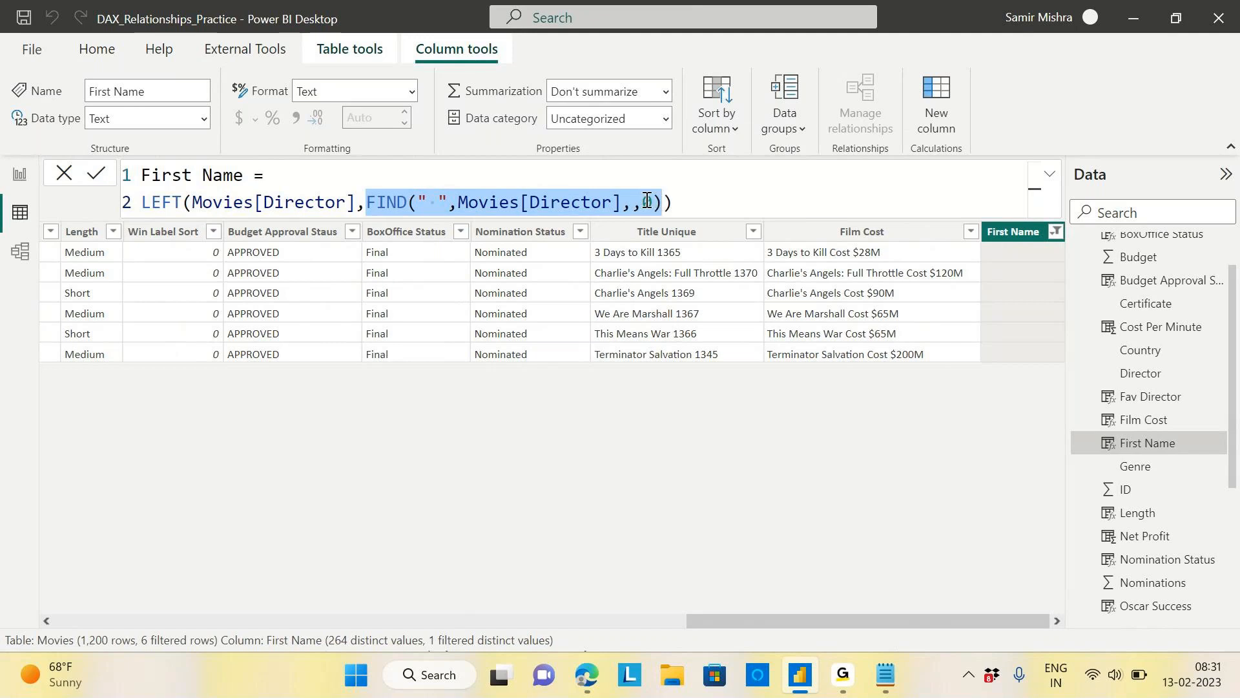
left_click(679, 196)
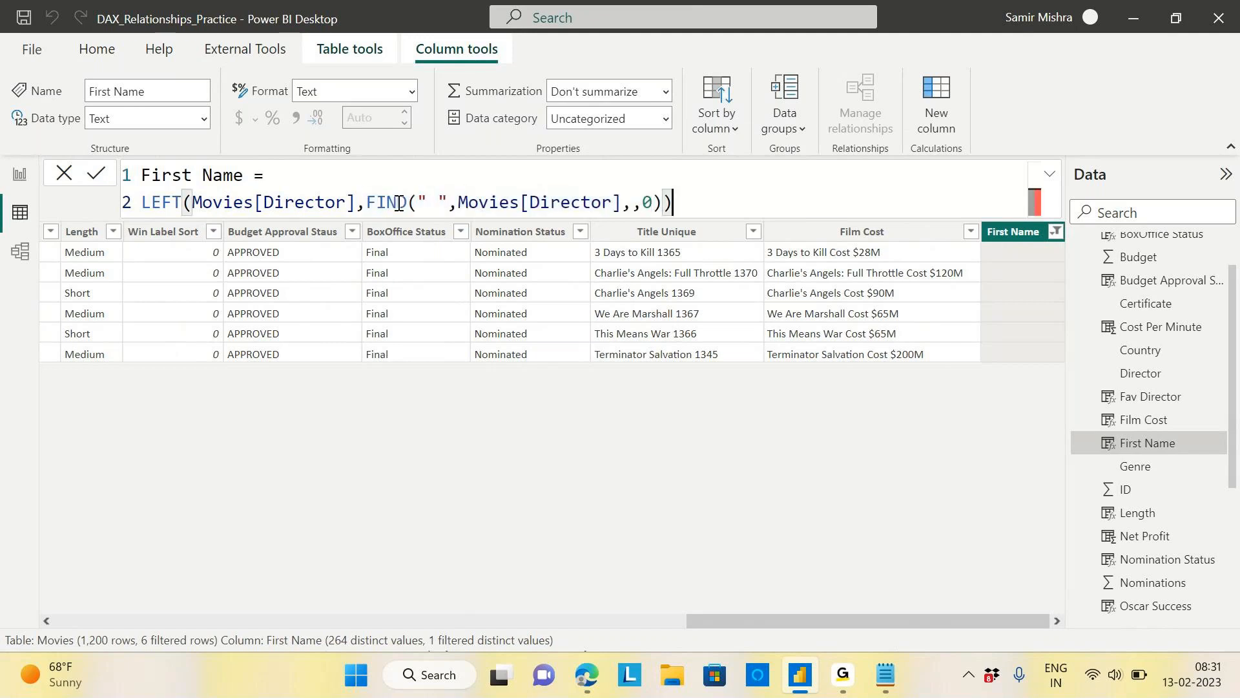
left_click_drag(416, 200, 442, 199)
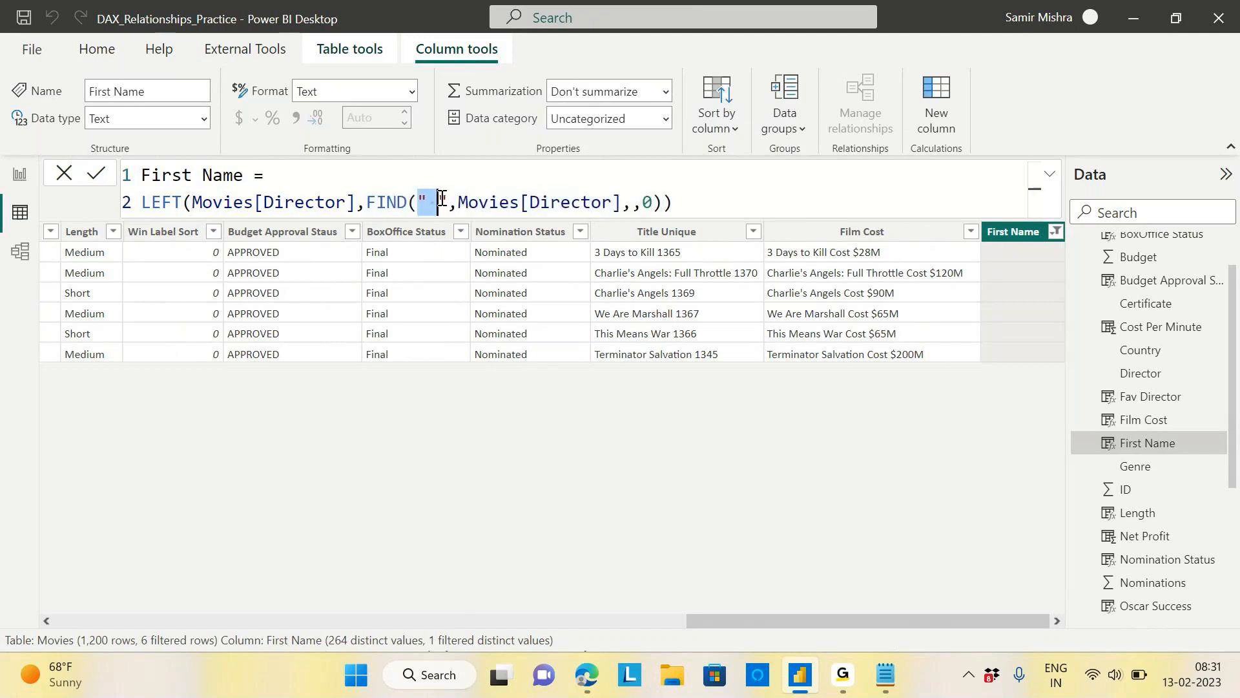
left_click(642, 202)
double_click(644, 202)
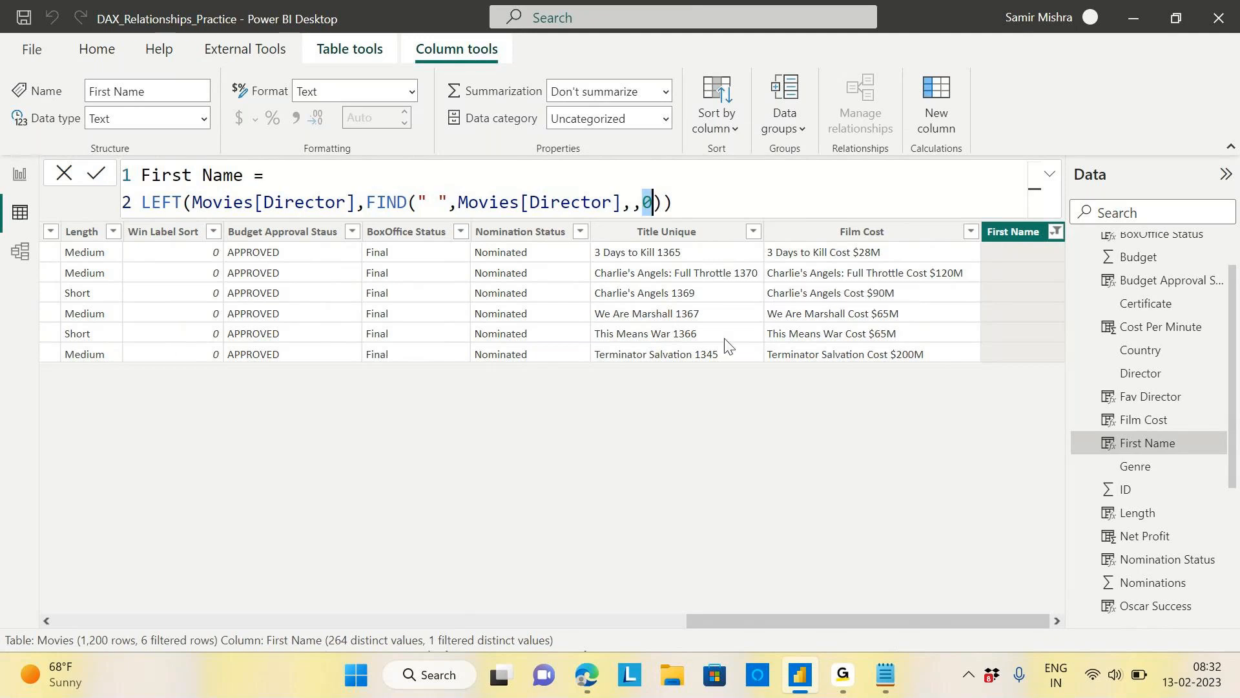
left_click_drag(804, 621, 207, 645)
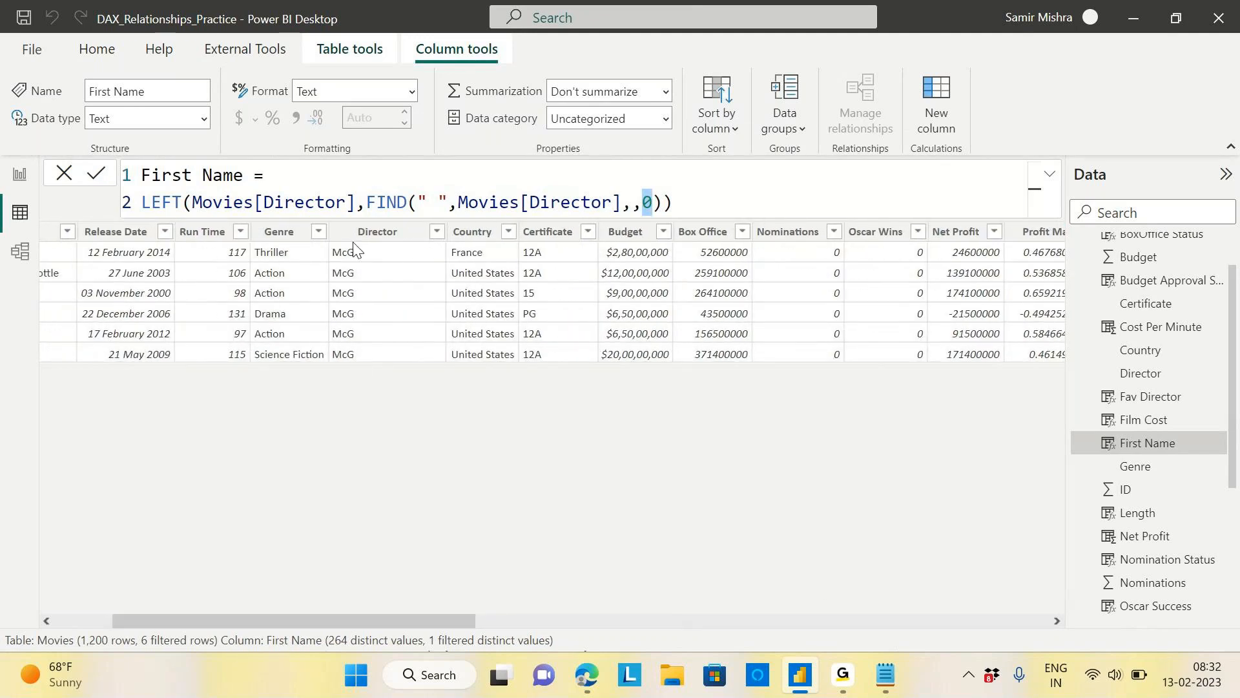
left_click_drag(381, 619, 1060, 601)
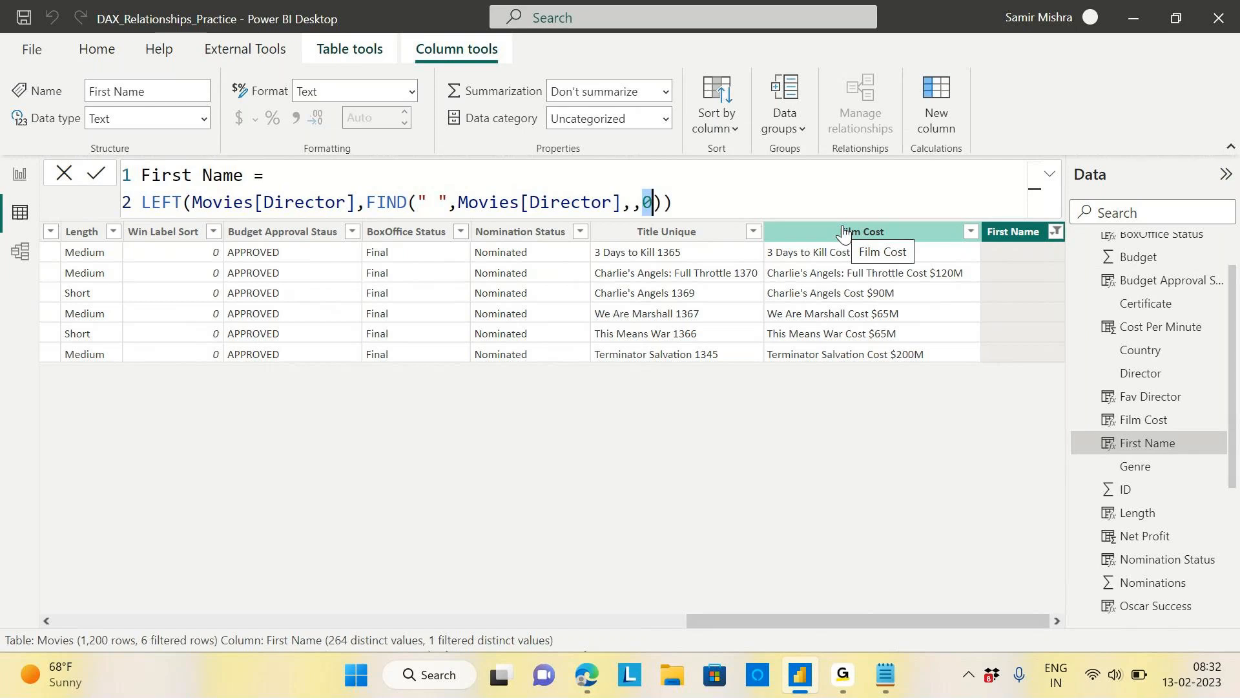
left_click(751, 186)
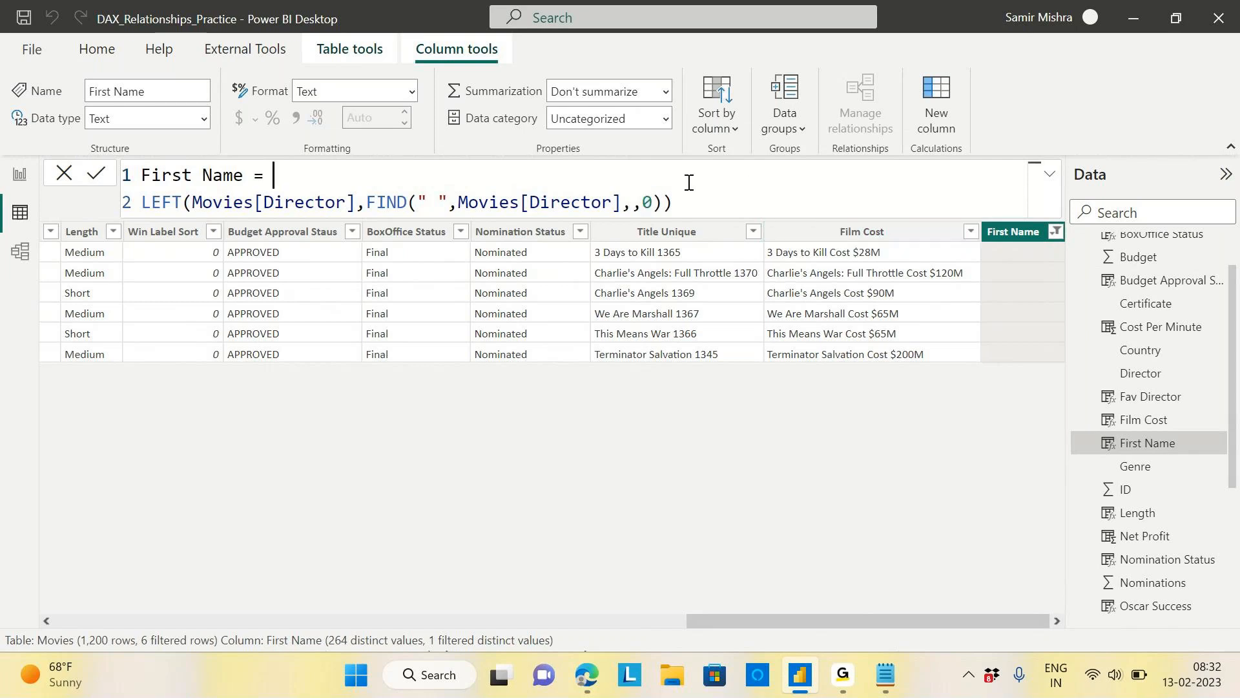
Replace FIND's not-found value 0 in the First Name formula with LEN(Movies[Director]).
left_click_drag(642, 202, 653, 202)
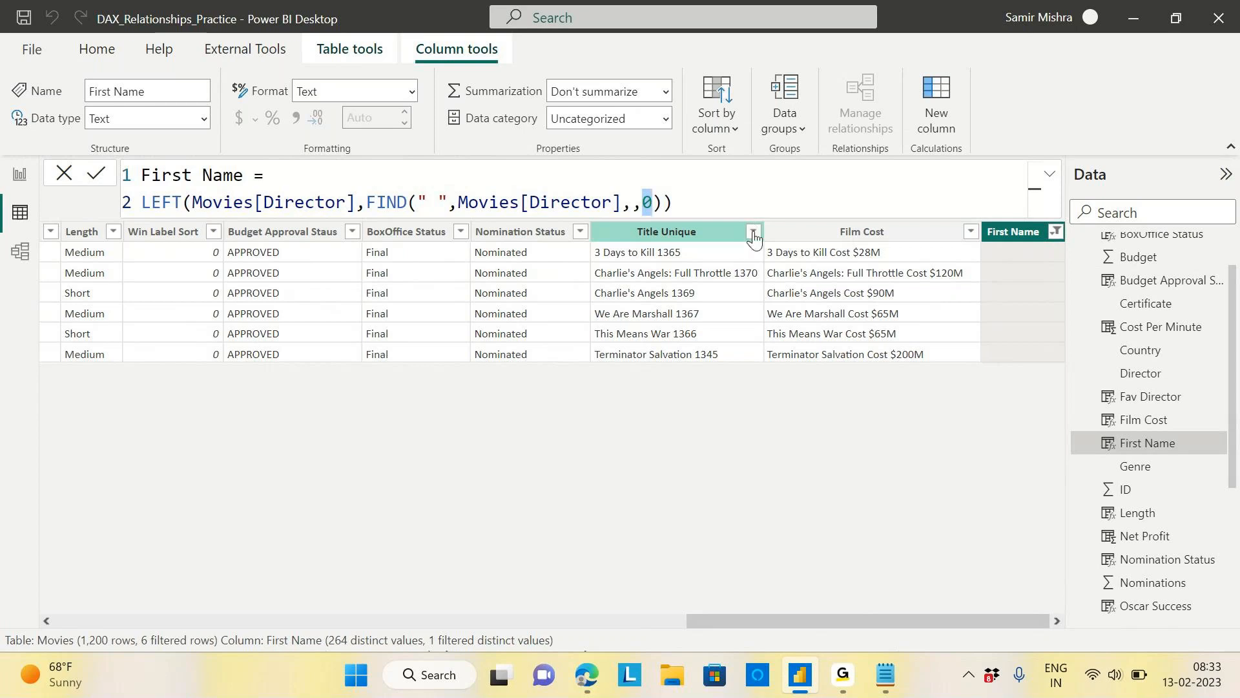
key("BackSpace")
type("1")
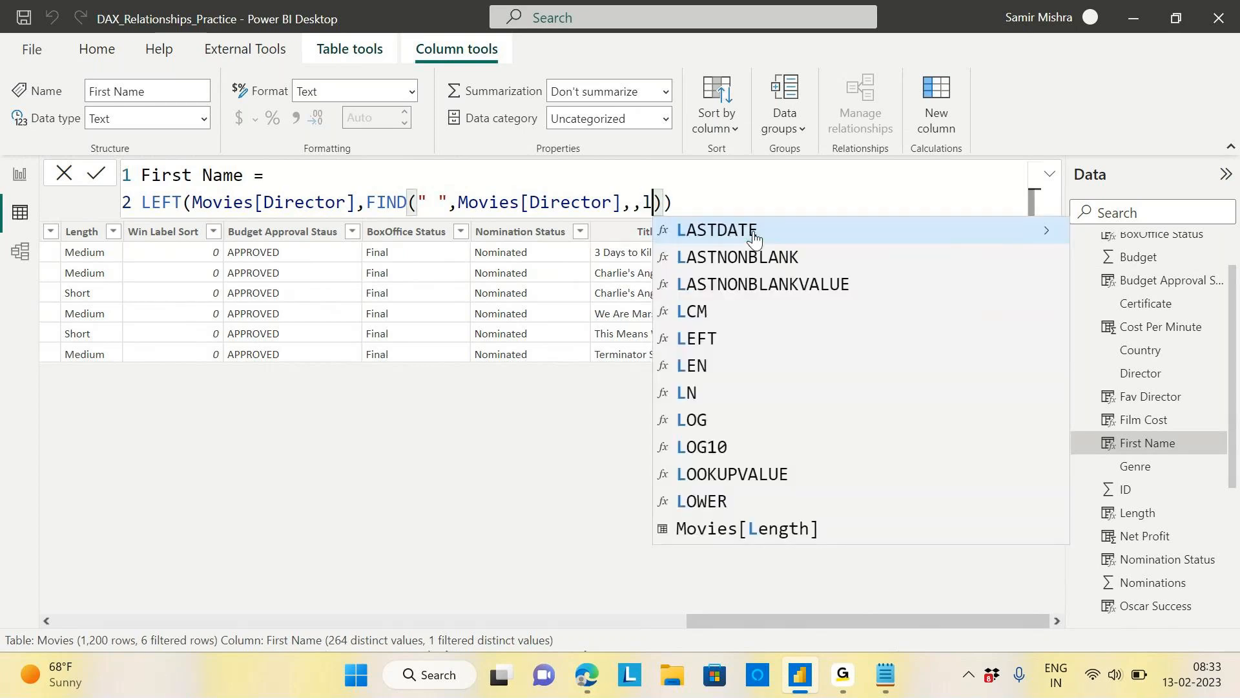
type("en")
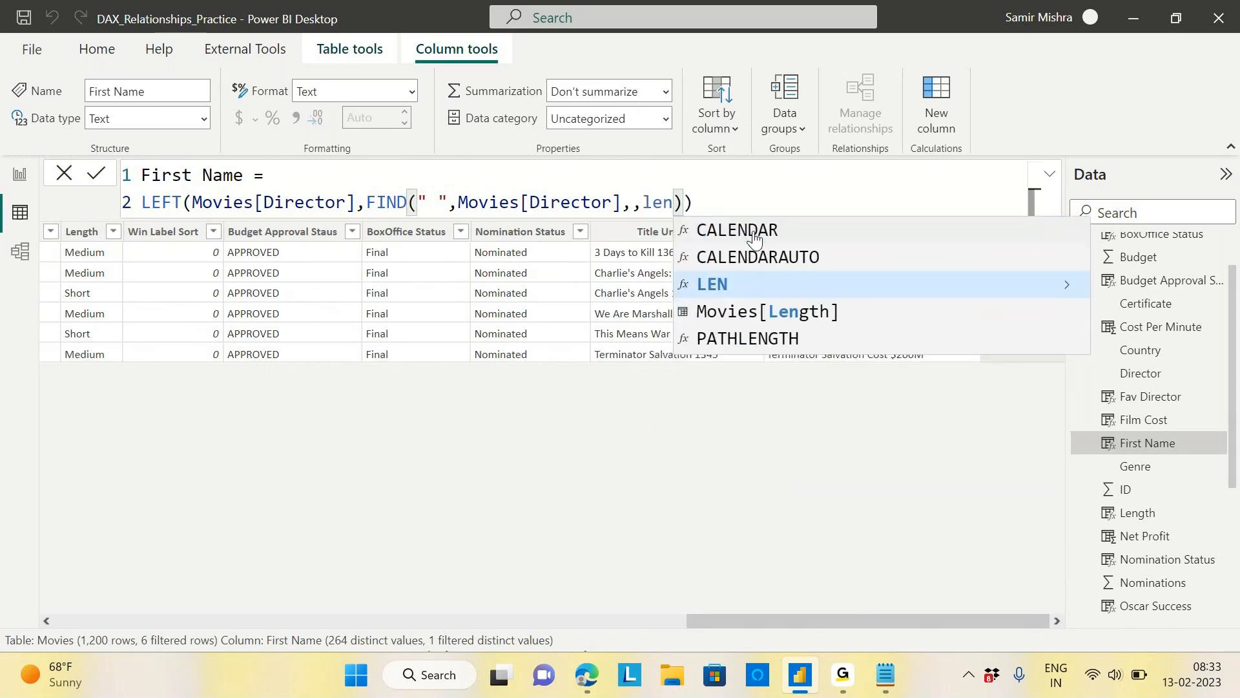
key("Tab")
type("direc")
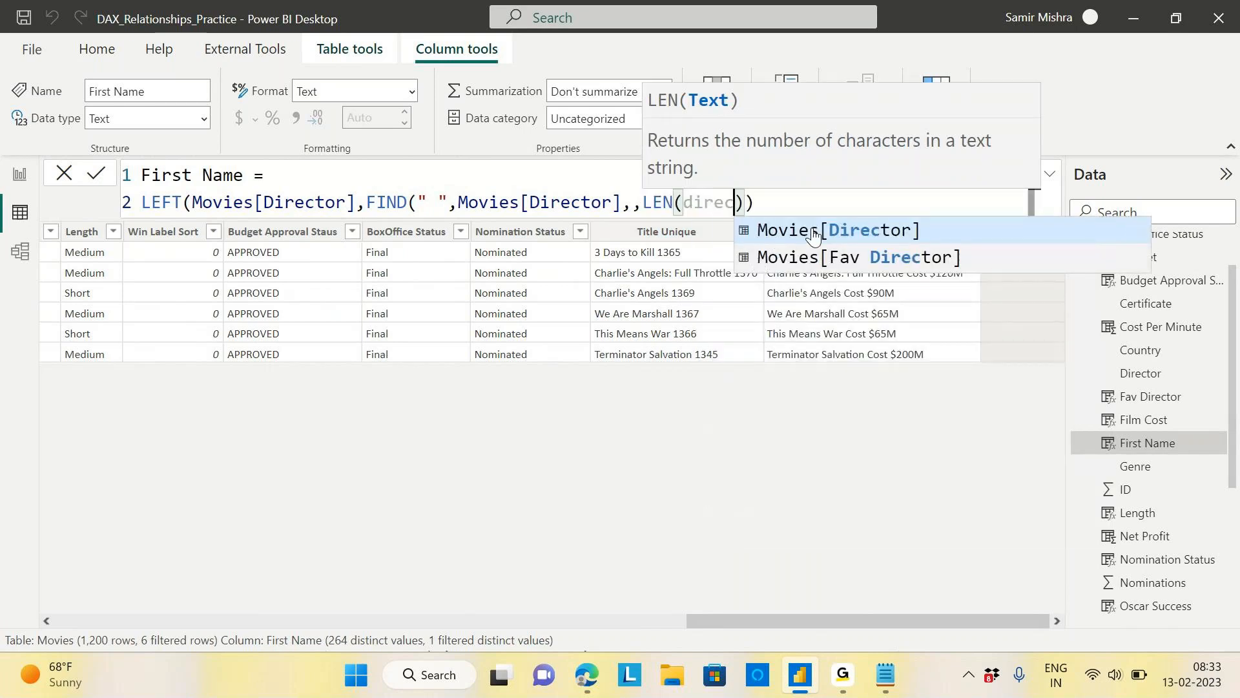
key("Tab")
left_click(883, 199)
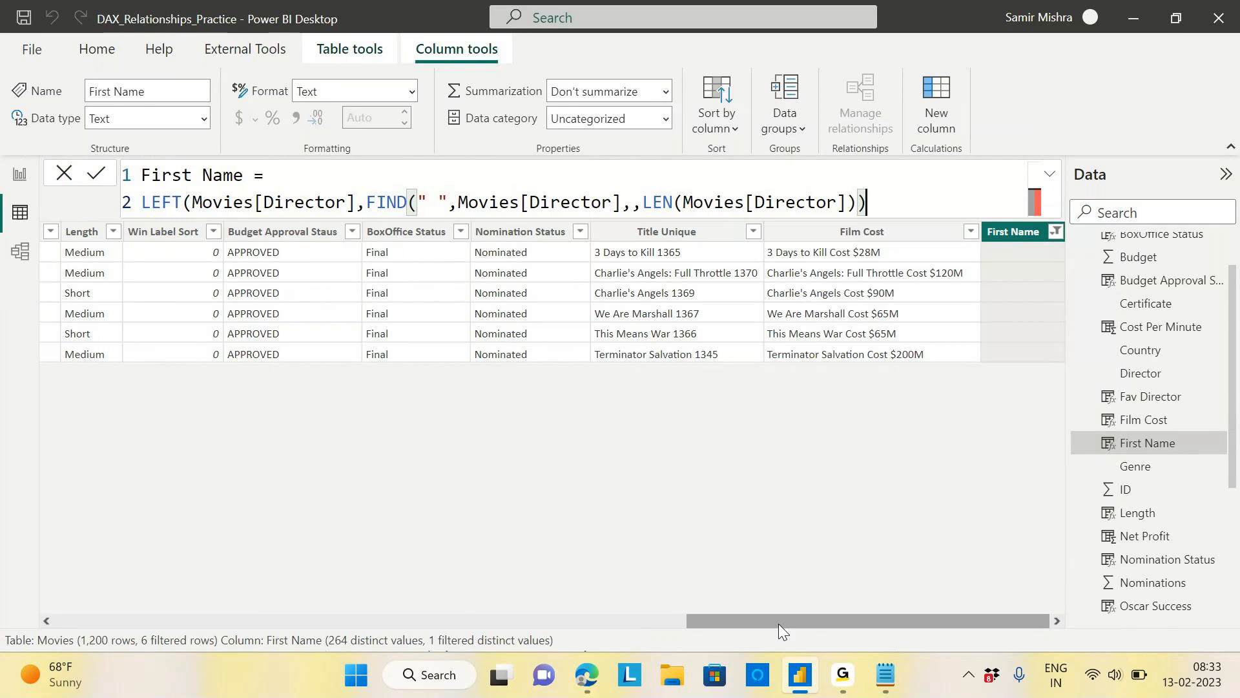
Check the filtered rows' Director values, then add the missing closing parenthesis and commit the First Name formula.
left_click_drag(778, 623, 753, 624)
left_click(506, 617)
left_click(235, 617)
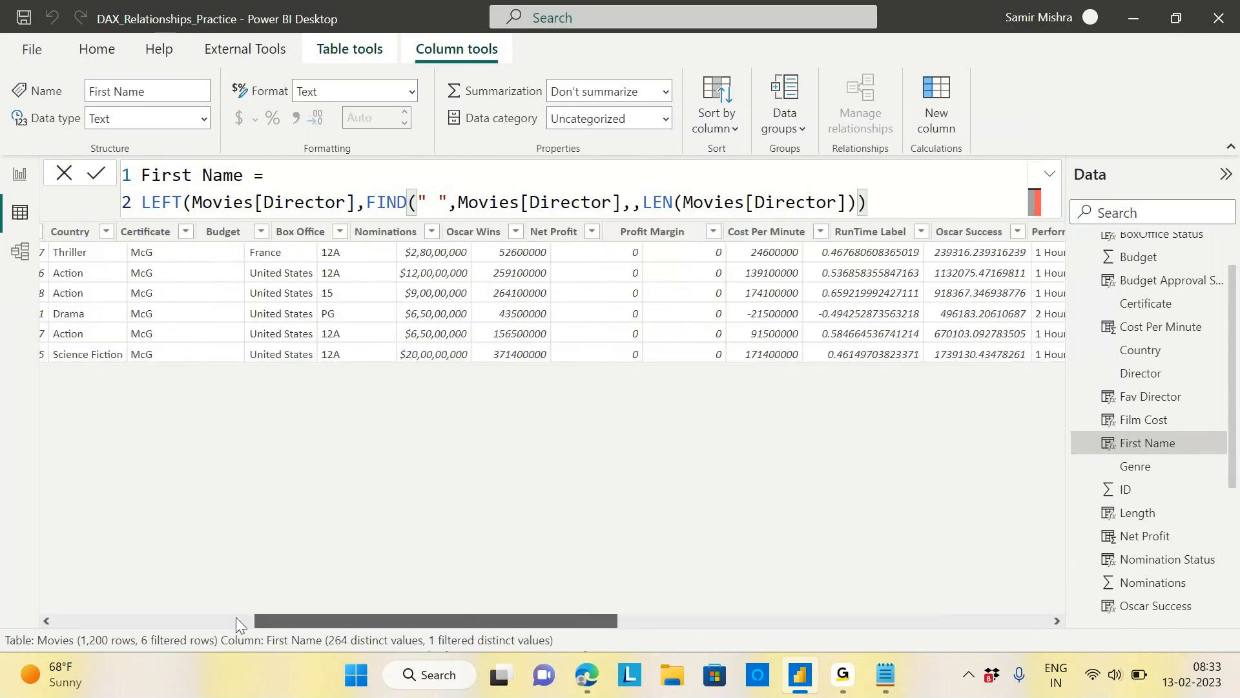
left_click(235, 618)
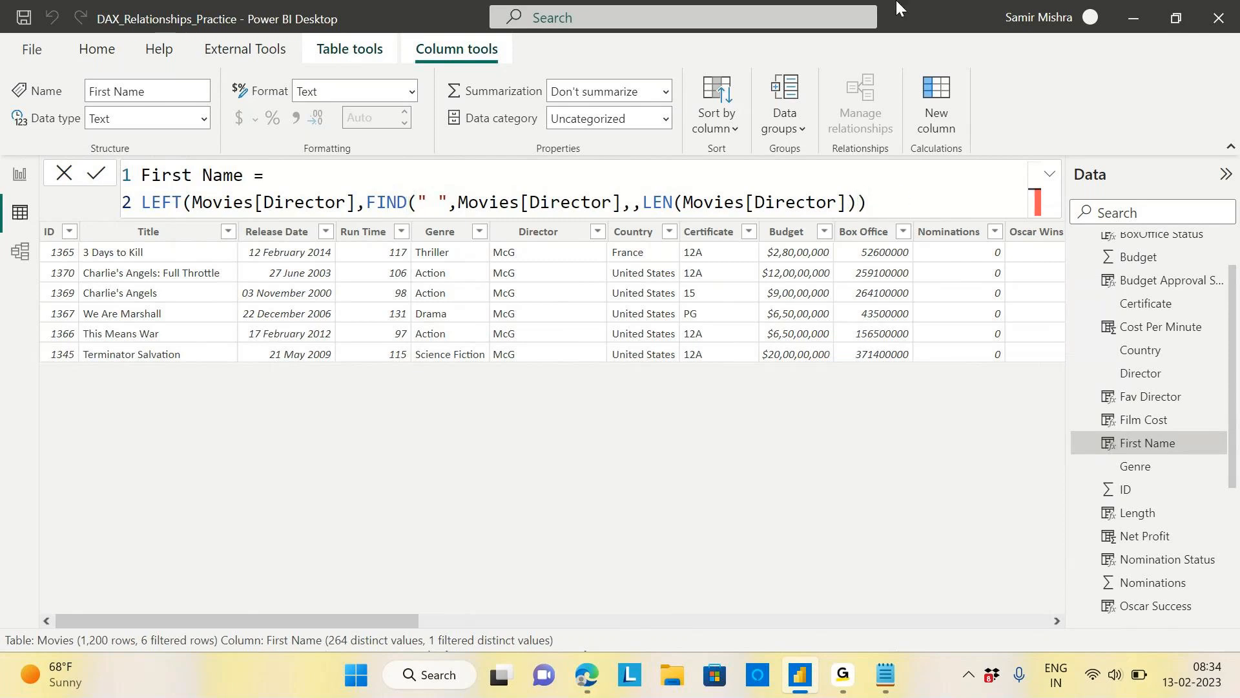
type(")")
key("Return")
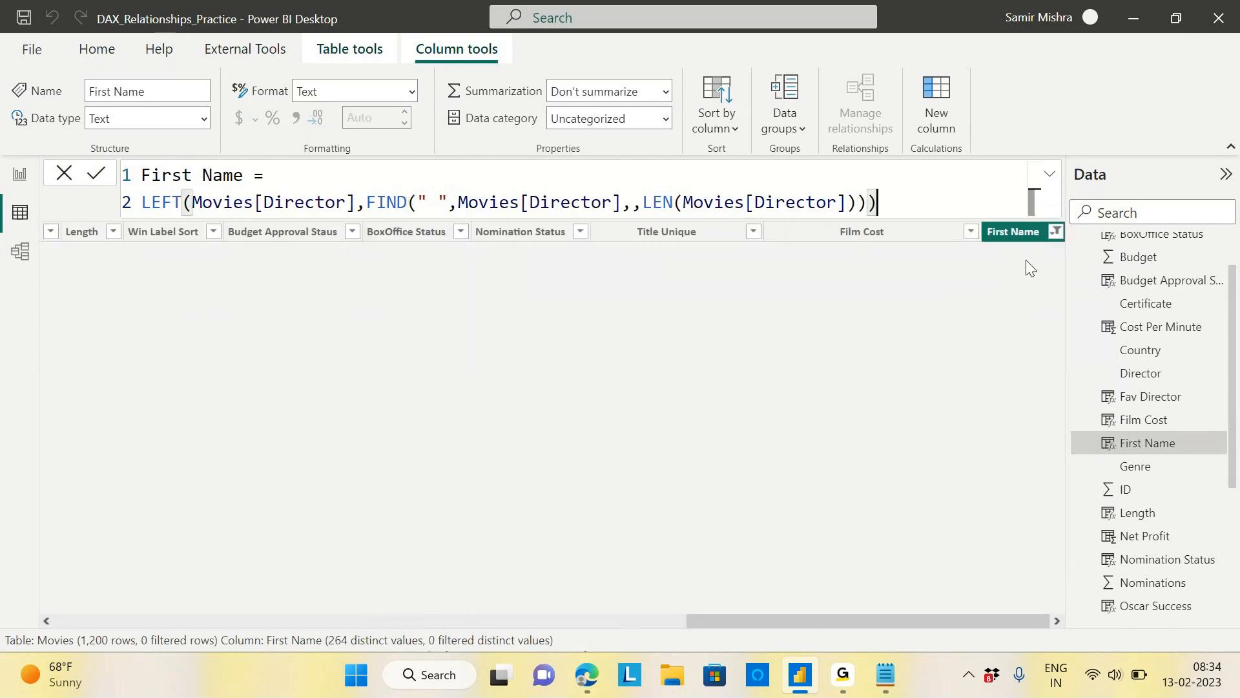
Filter the First Name column to show only the McG rows.
left_click(1054, 236)
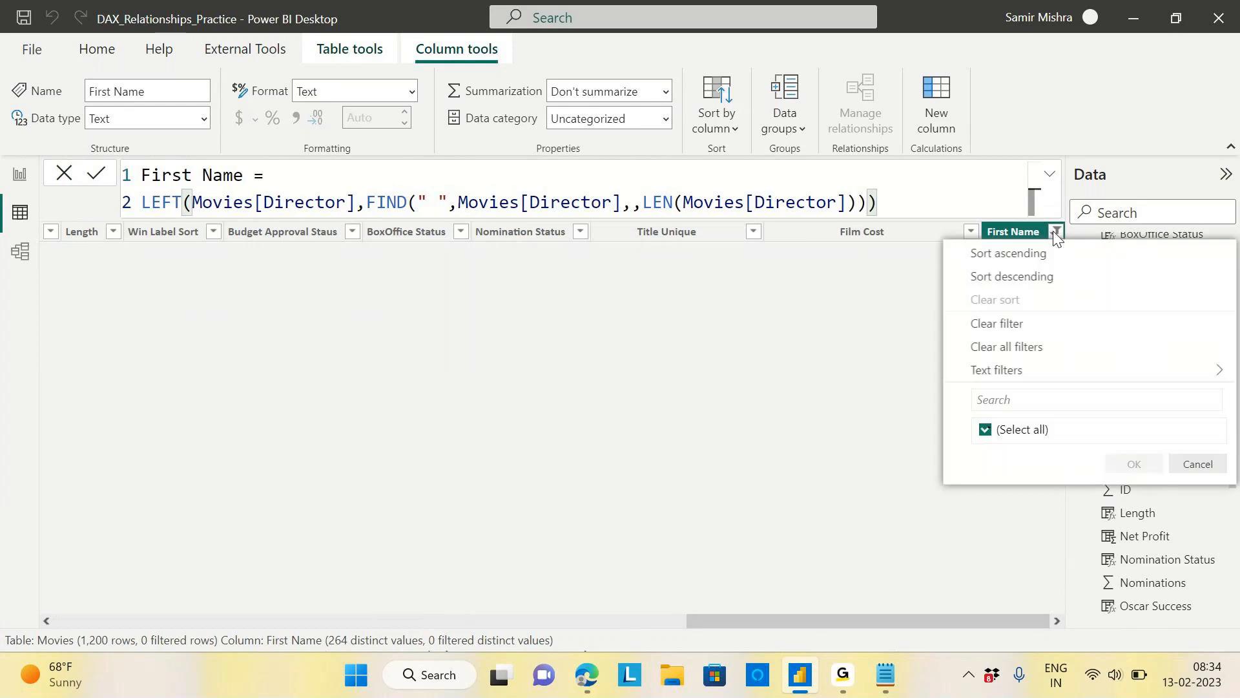
scroll(1106, 426, "down", 2)
scroll(1046, 445, "down", 10)
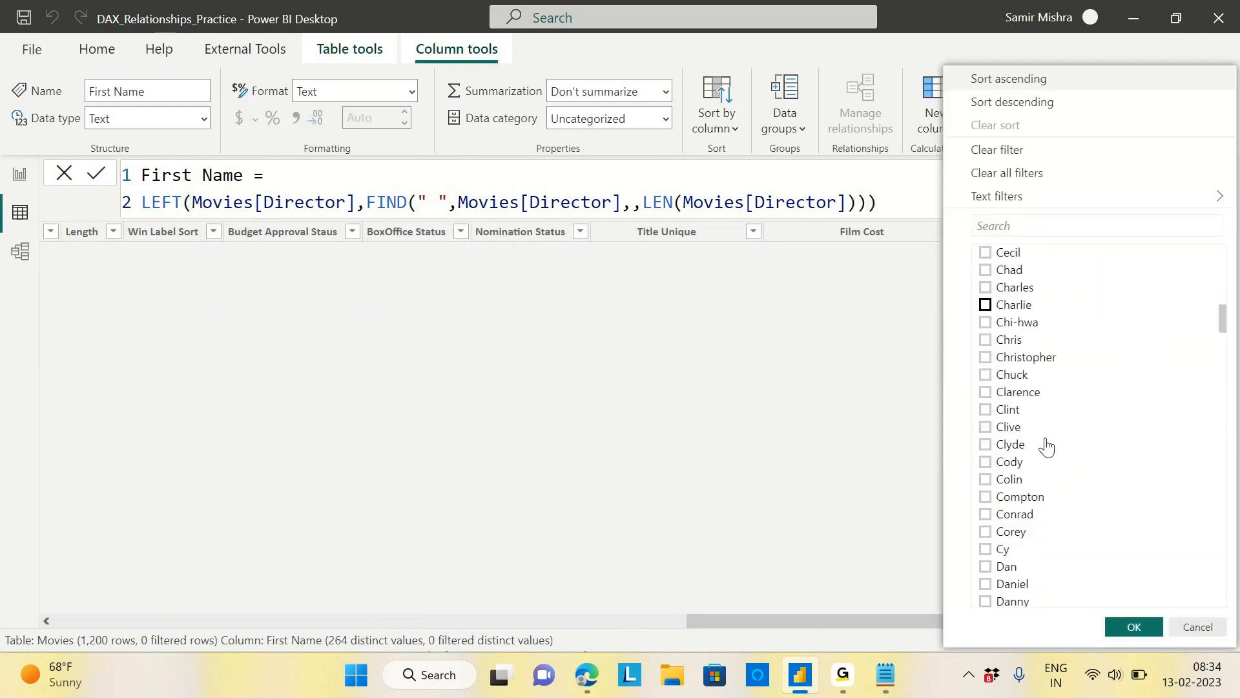
scroll(1046, 446, "down", 9)
scroll(1085, 446, "down", 20)
scroll(1054, 427, "down", 3)
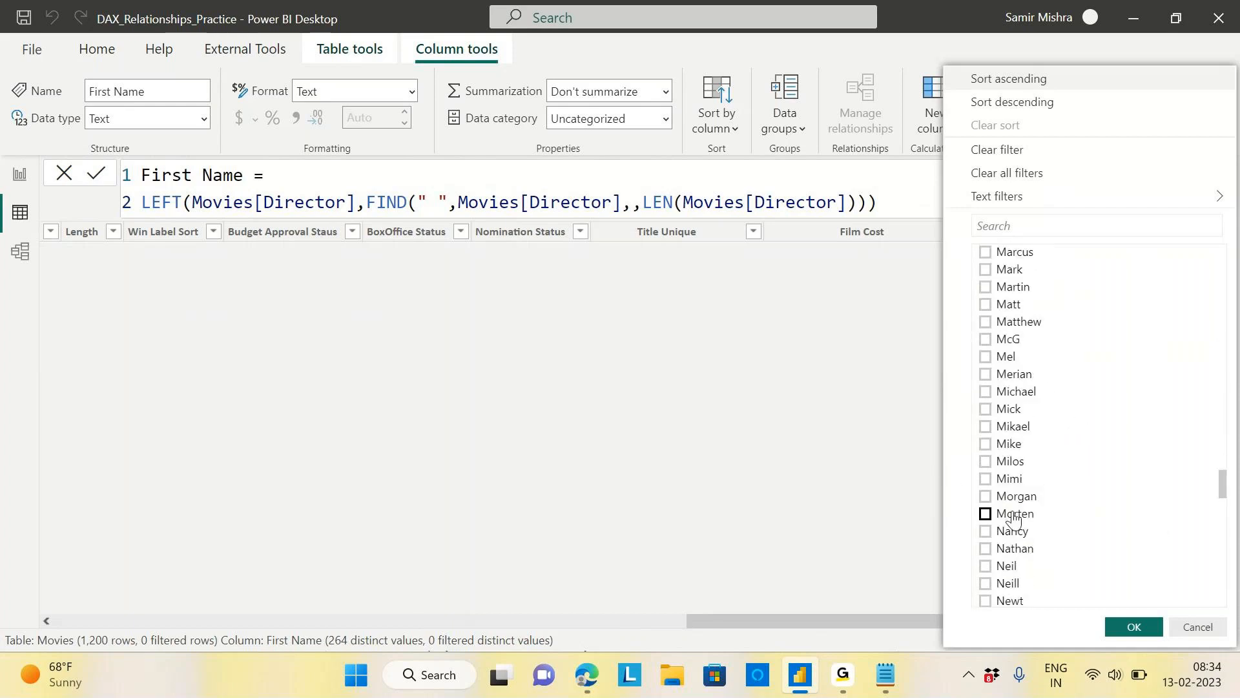
left_click(985, 339)
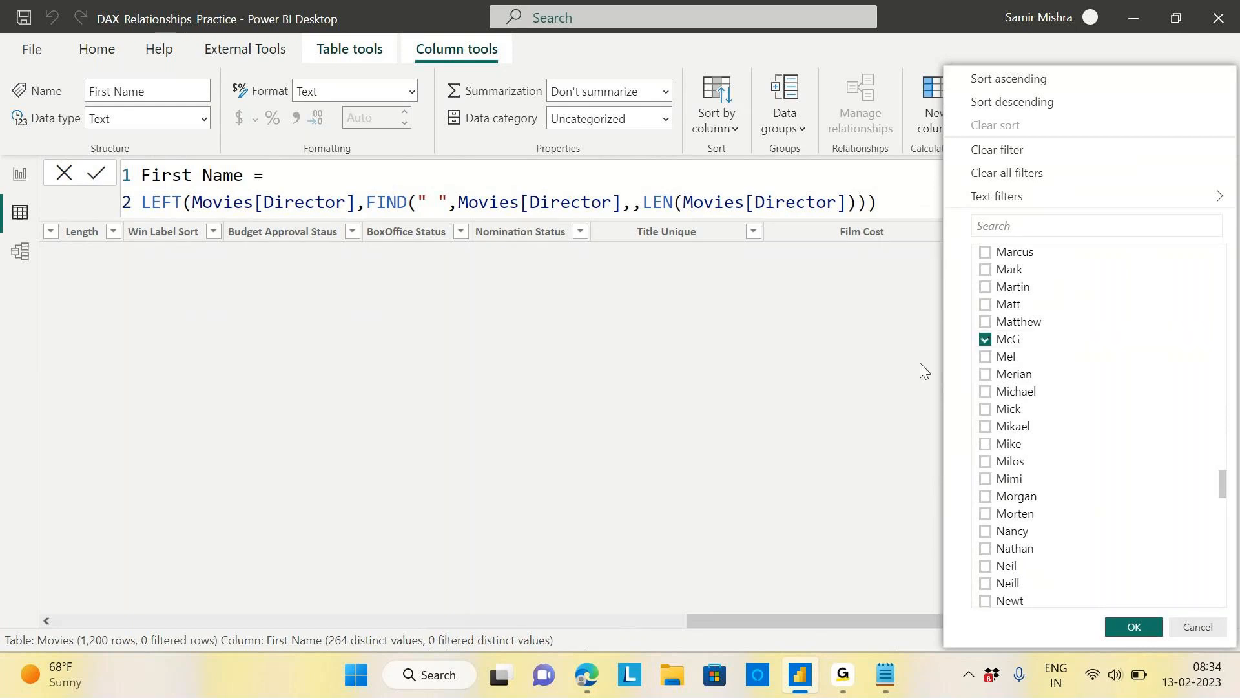
key("Return")
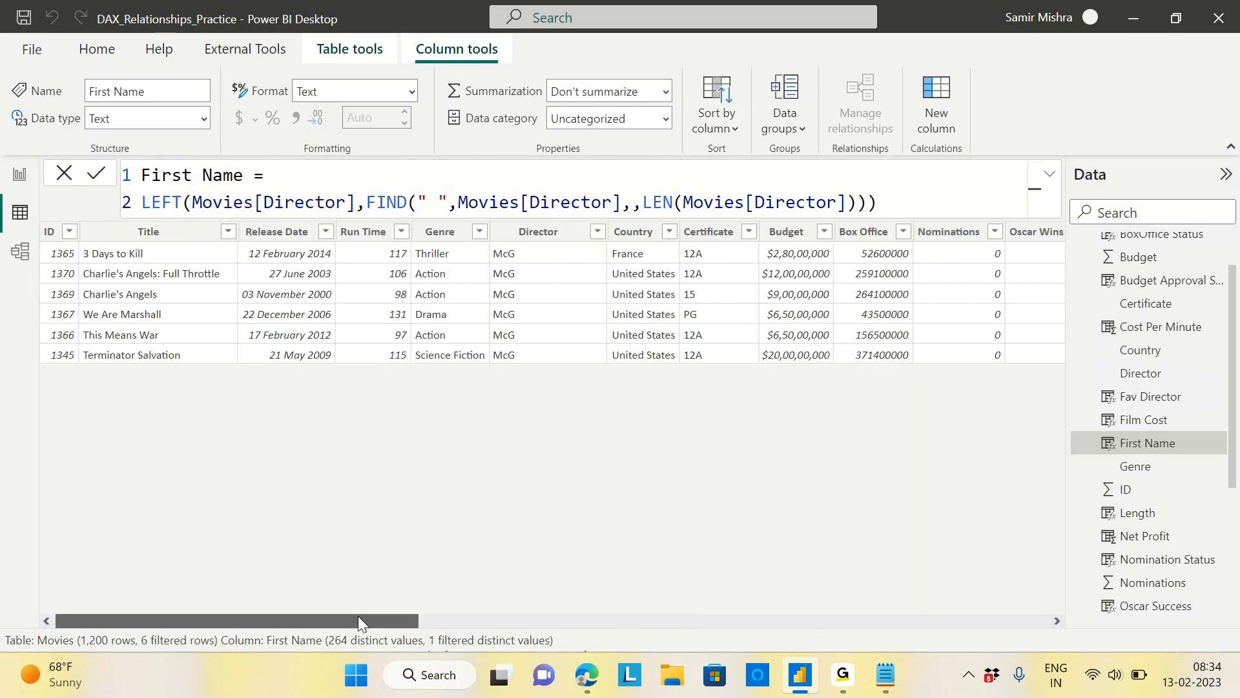
Check the First Name cells of the McG rows, and clear all filters from the Movies table.
left_click_drag(358, 615, 656, 615)
left_click(867, 615)
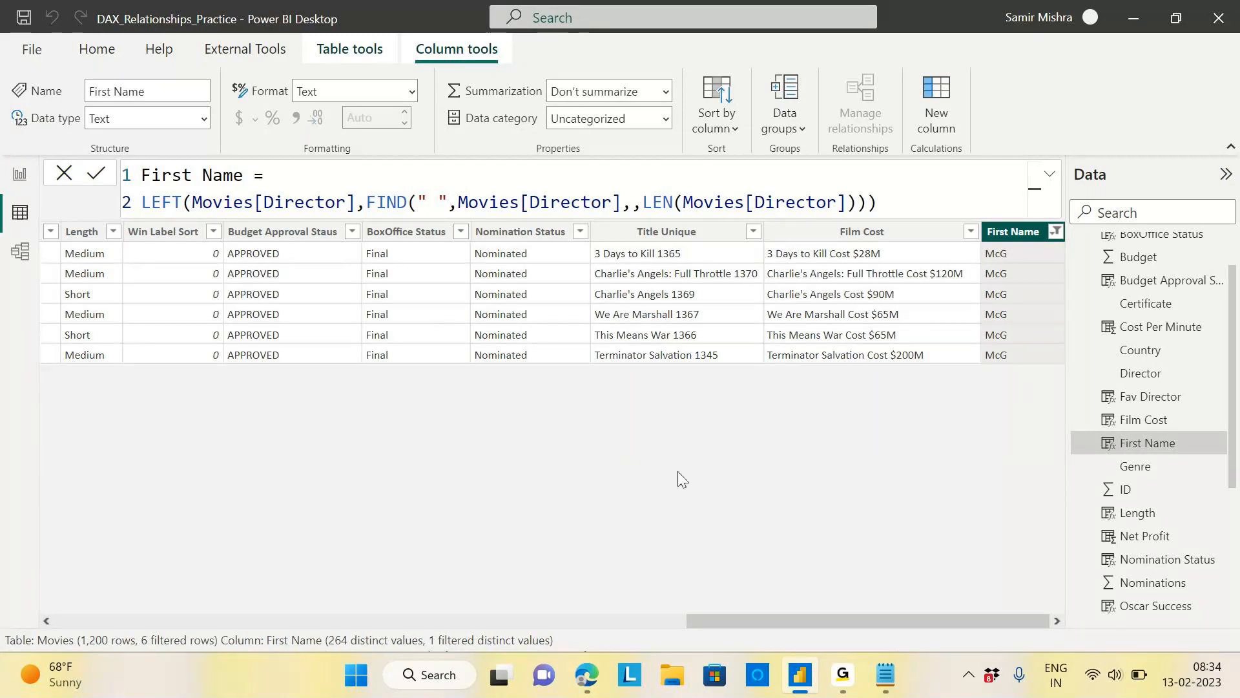
left_click(1054, 234)
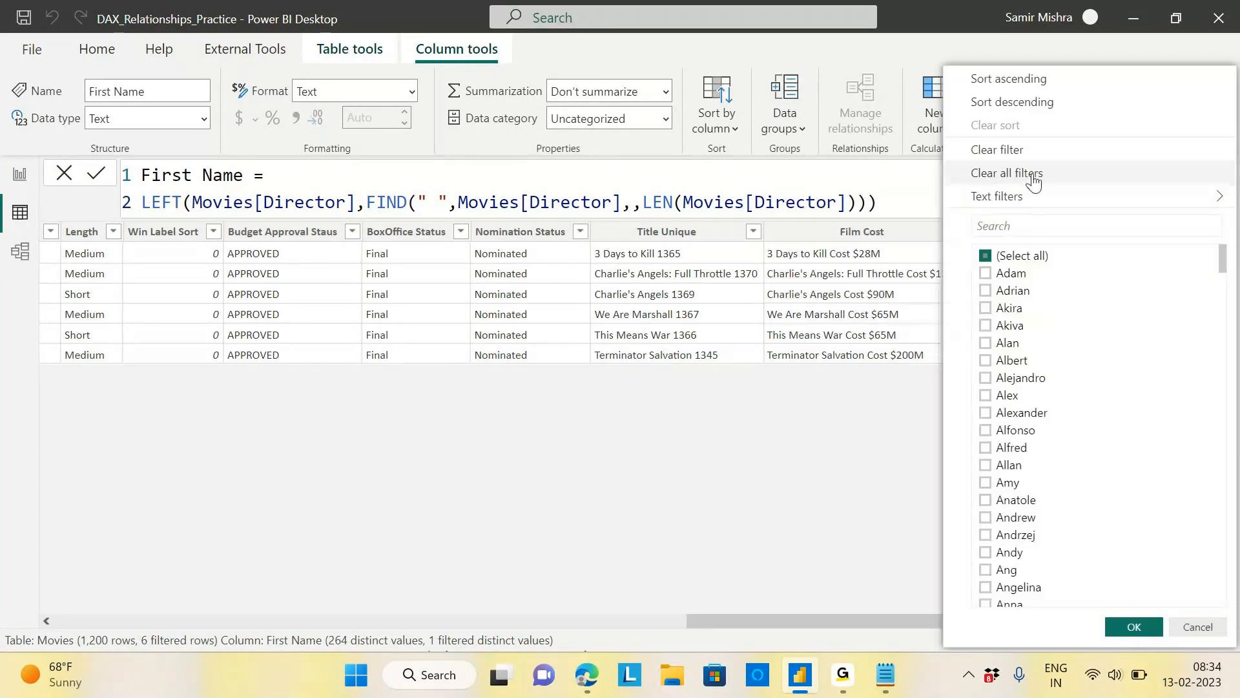
left_click(1034, 173)
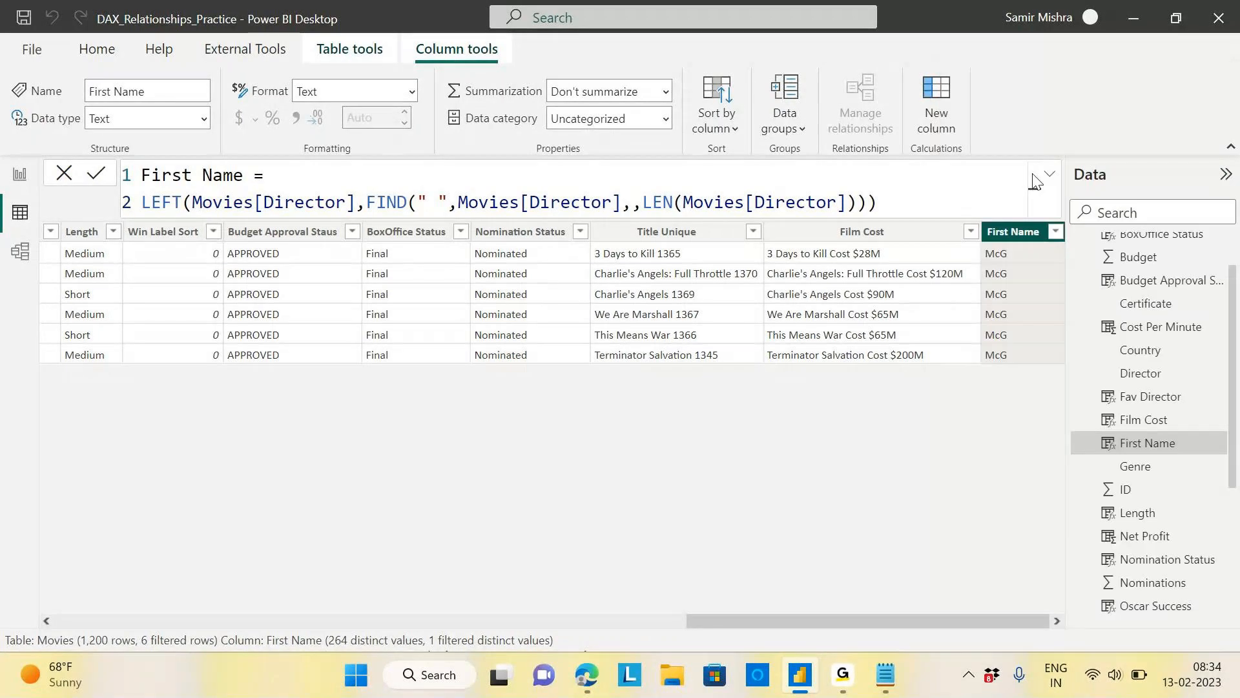
left_click_drag(821, 621, 274, 648)
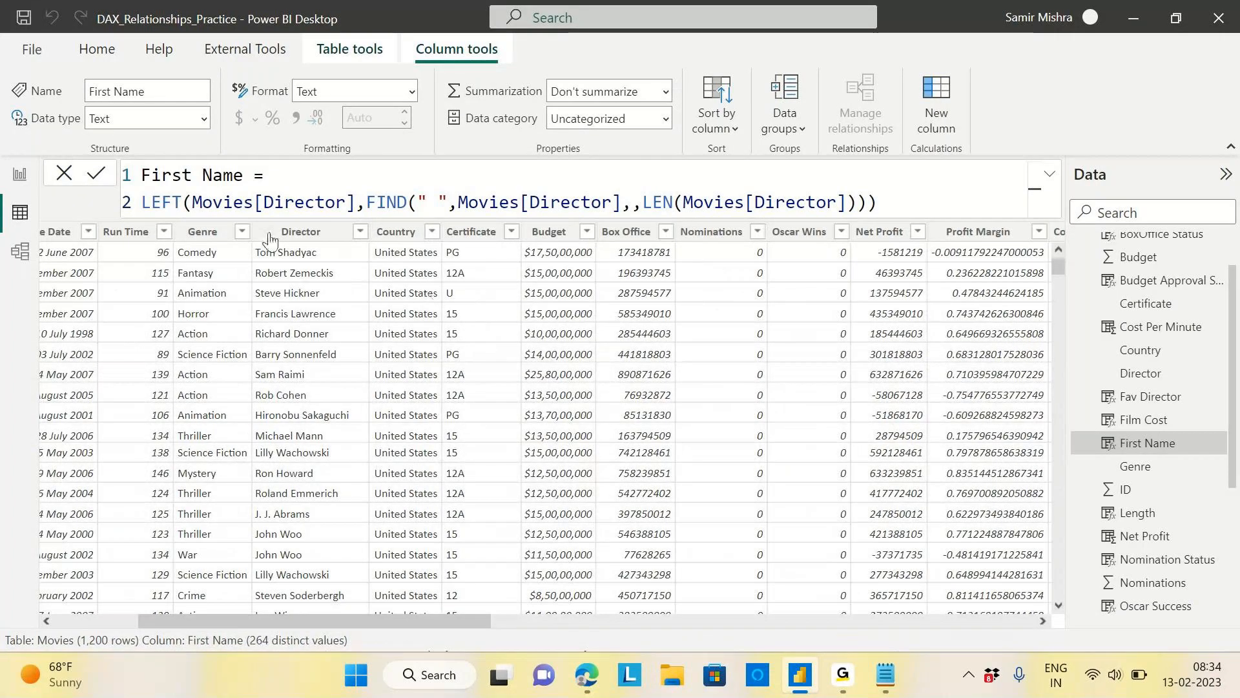
left_click(144, 202)
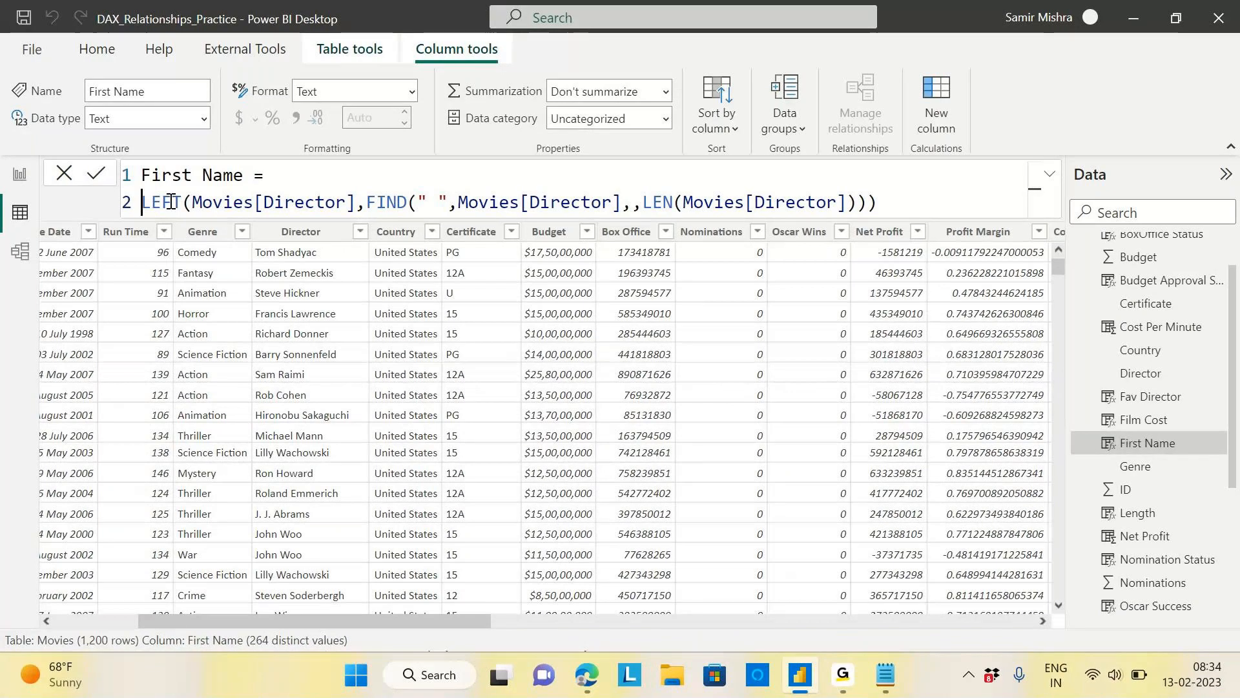
left_click(932, 192)
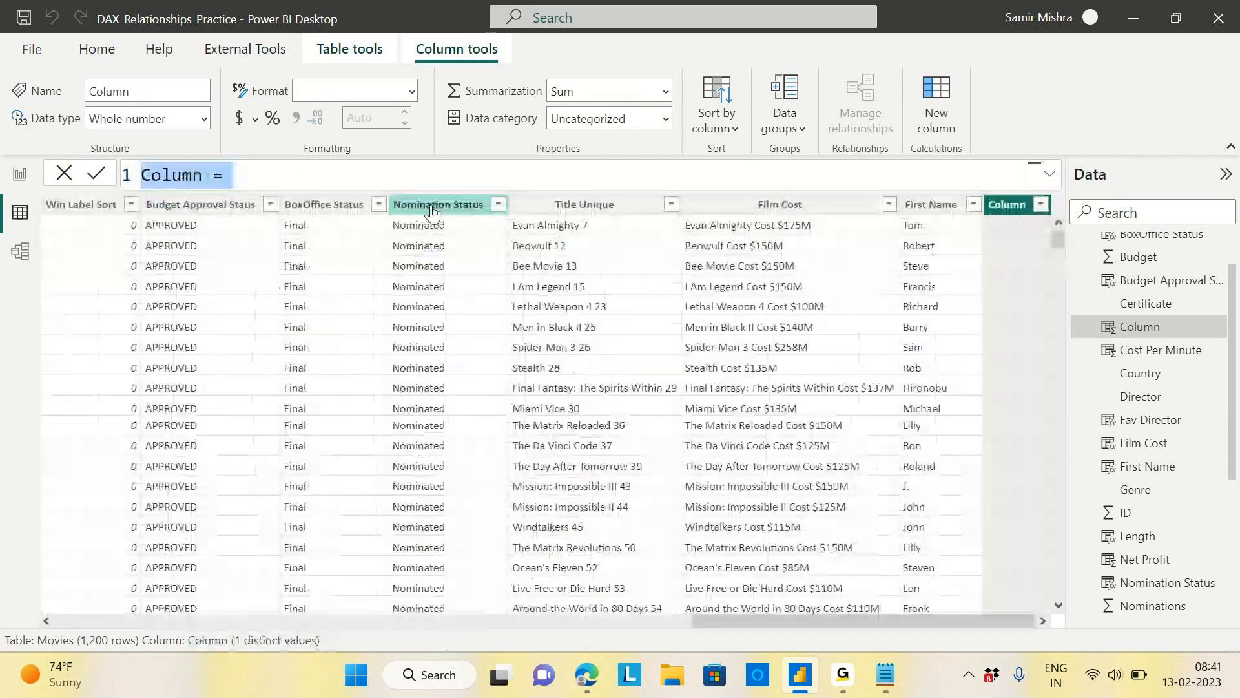
Name the new calculated column Last Name and start its expression on a second line.
type("Last")
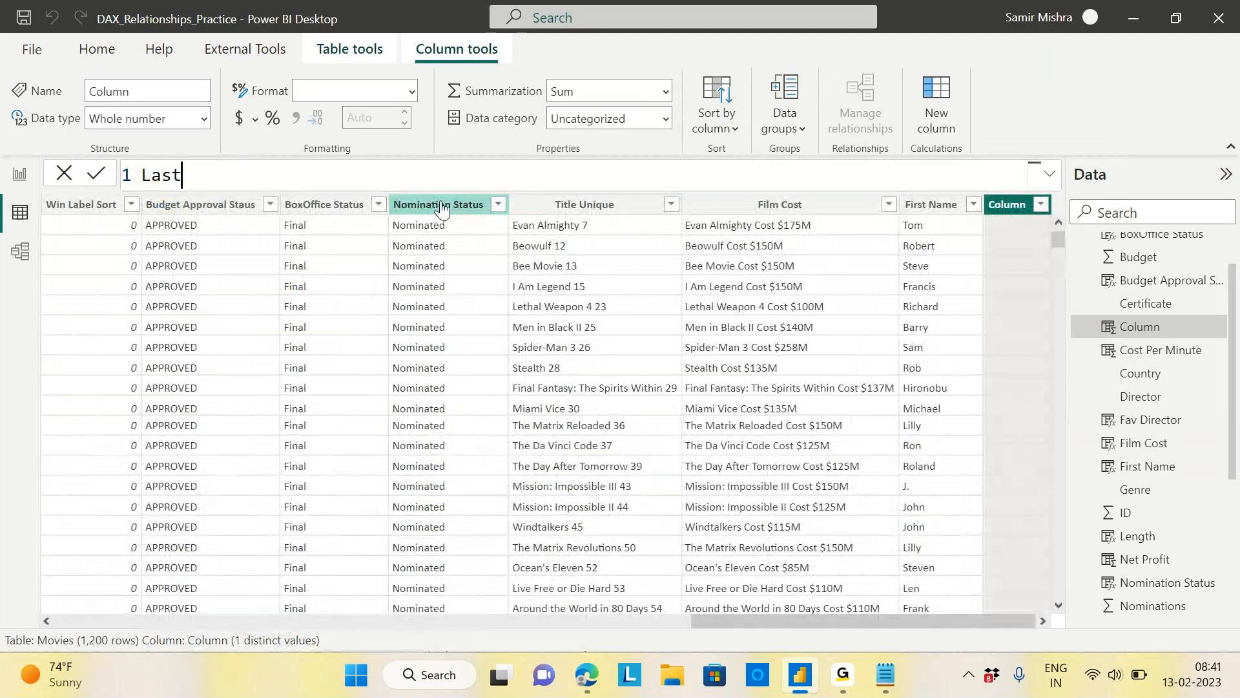
type(" Name")
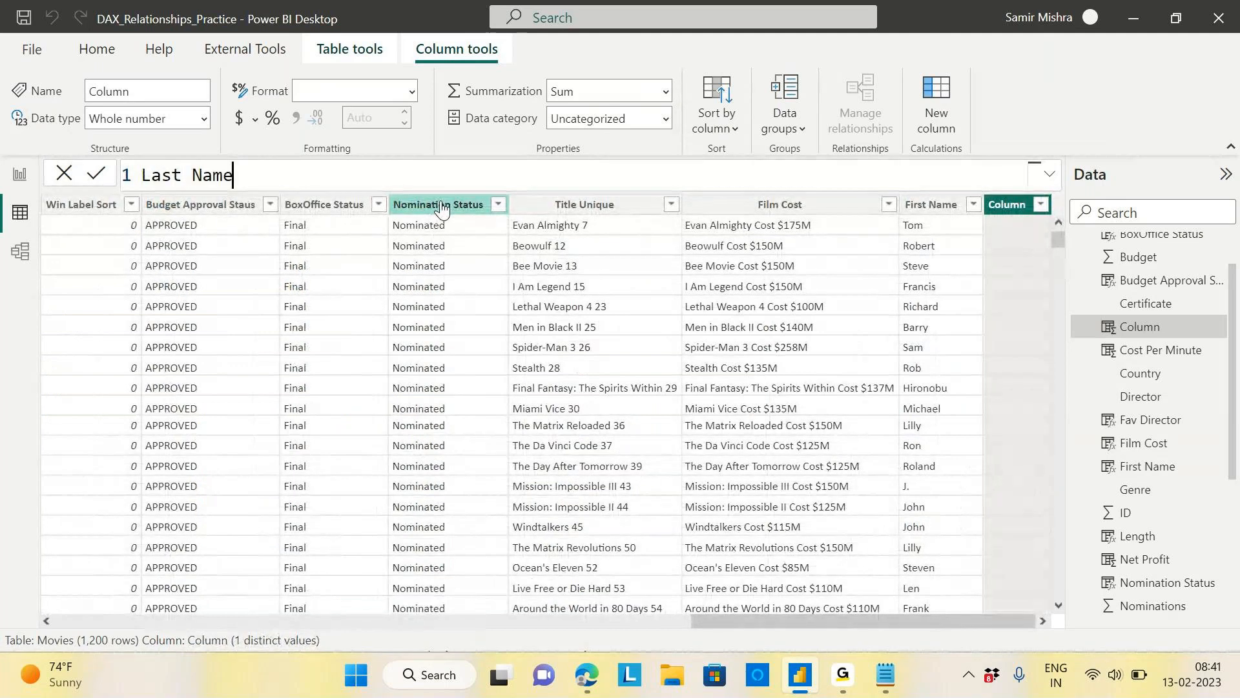
type("=")
key("shift+Return")
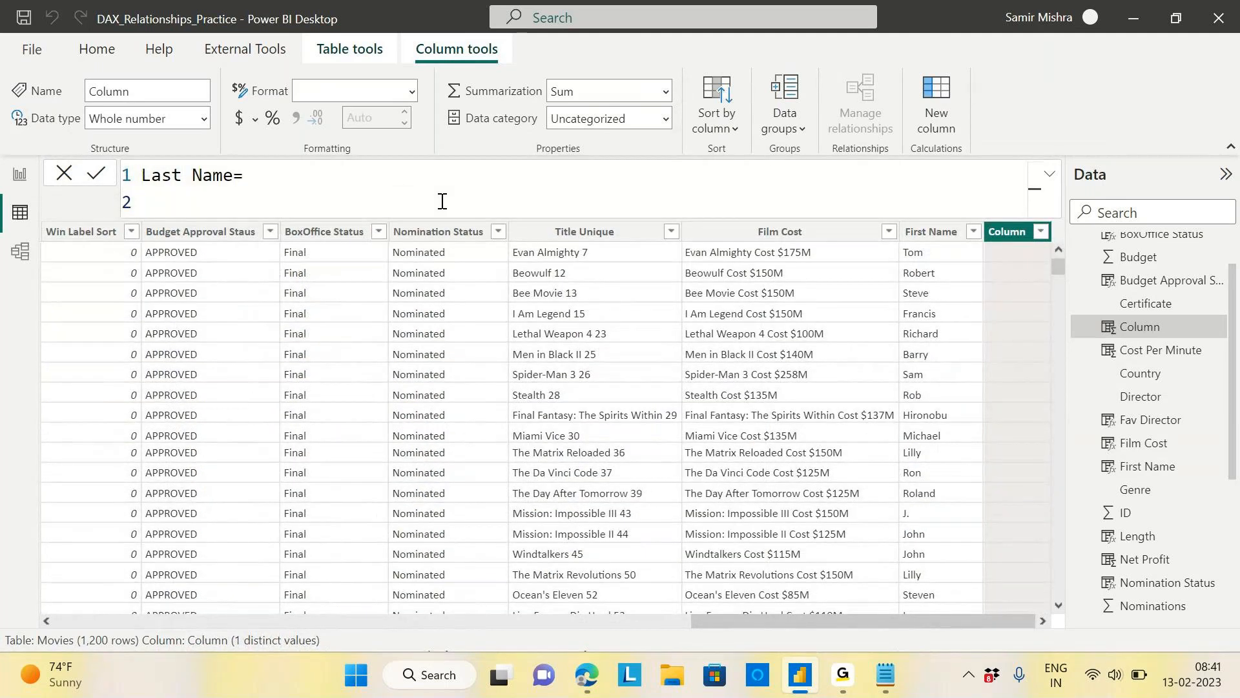
Begin the Last Name expression with LEN(Movies[Director]) followed by a minus sign.
scroll(681, 632, "left", 3)
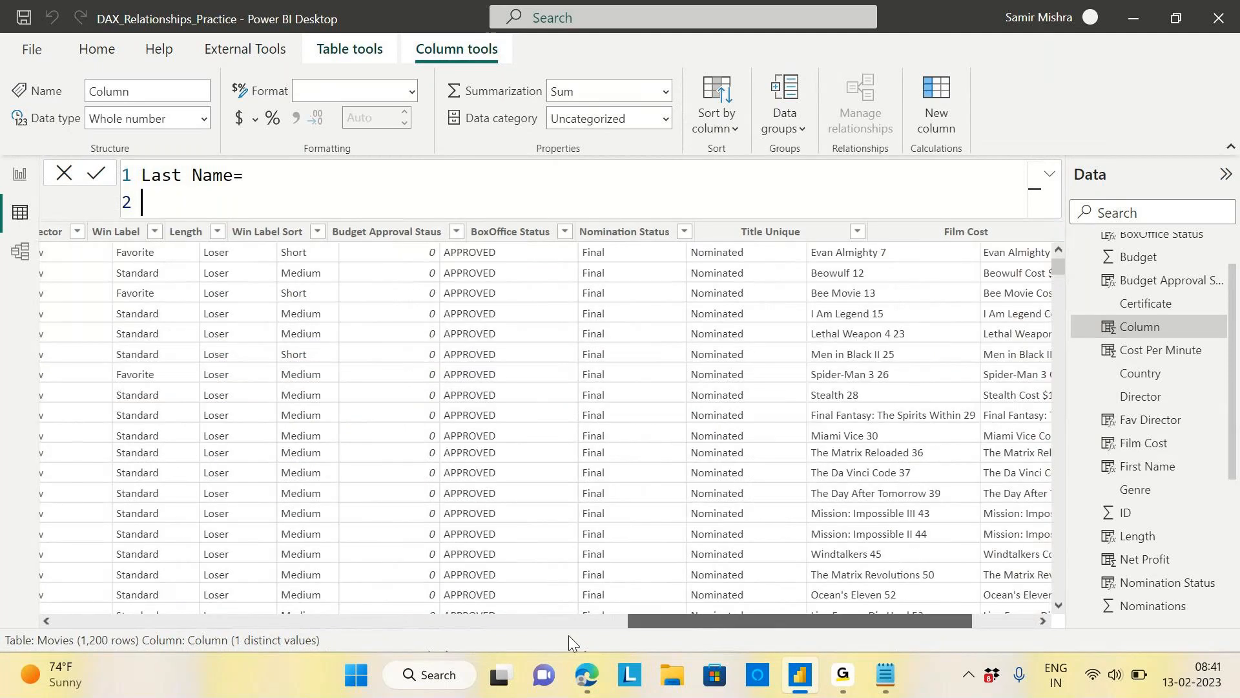
scroll(569, 635, "left", 10)
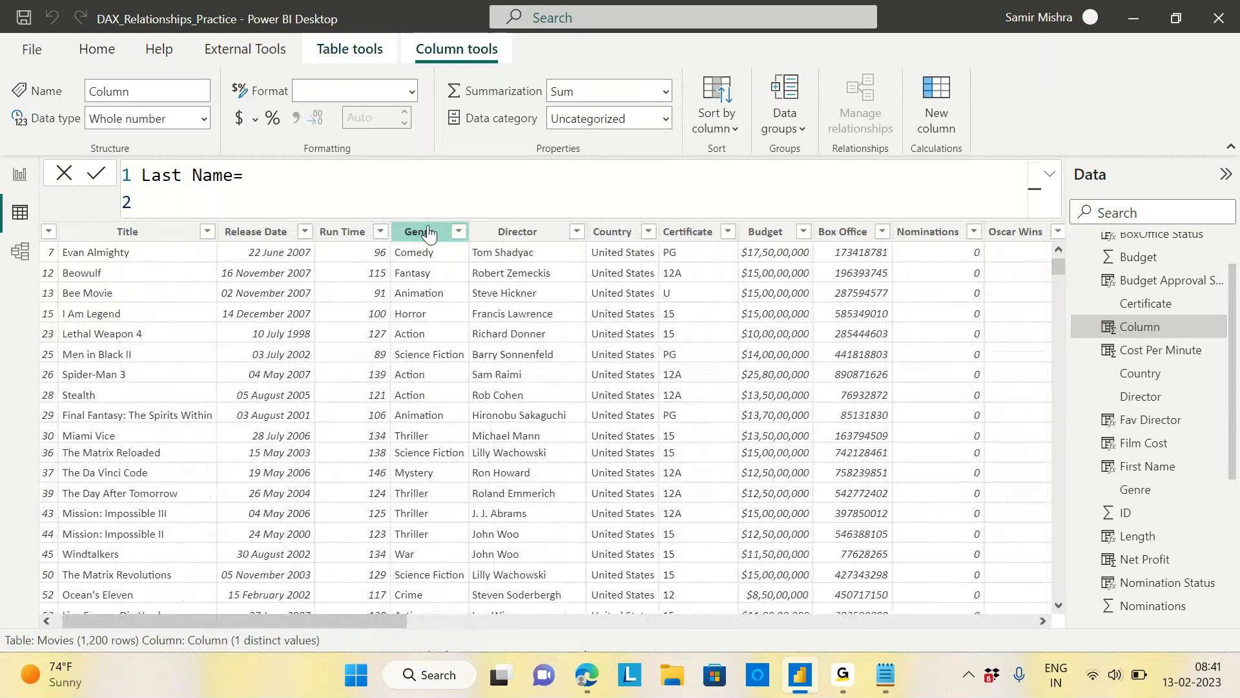
type("len")
key("Tab")
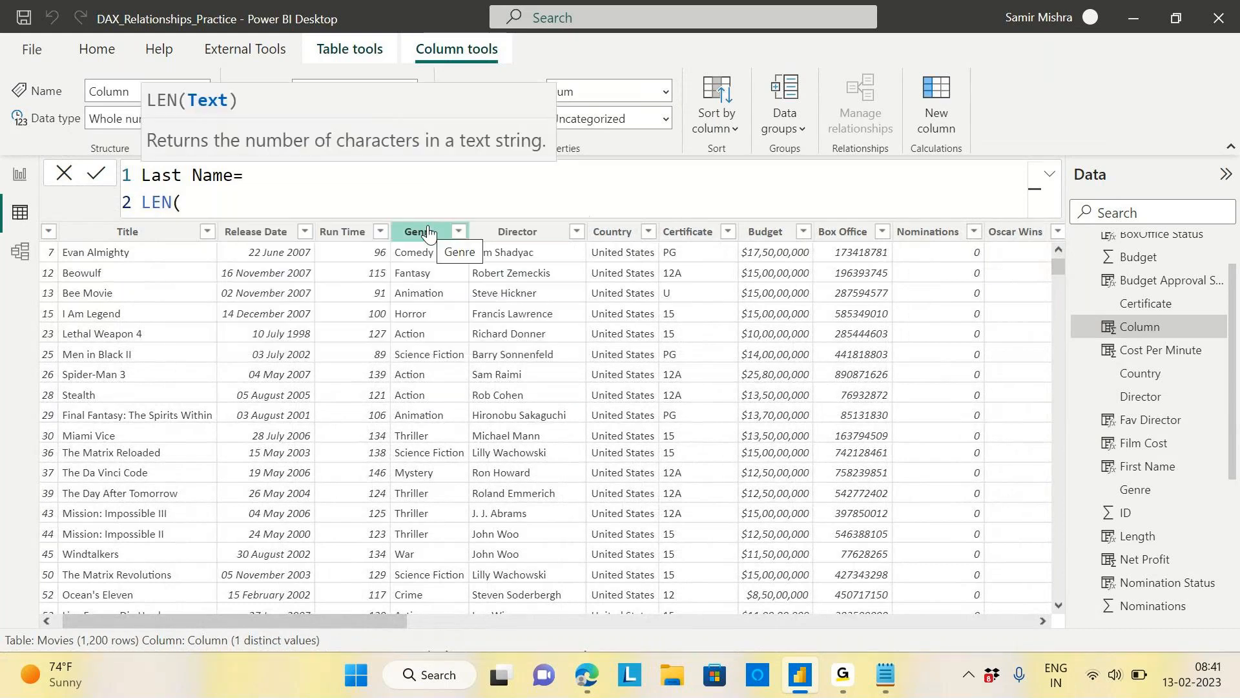
type("dir")
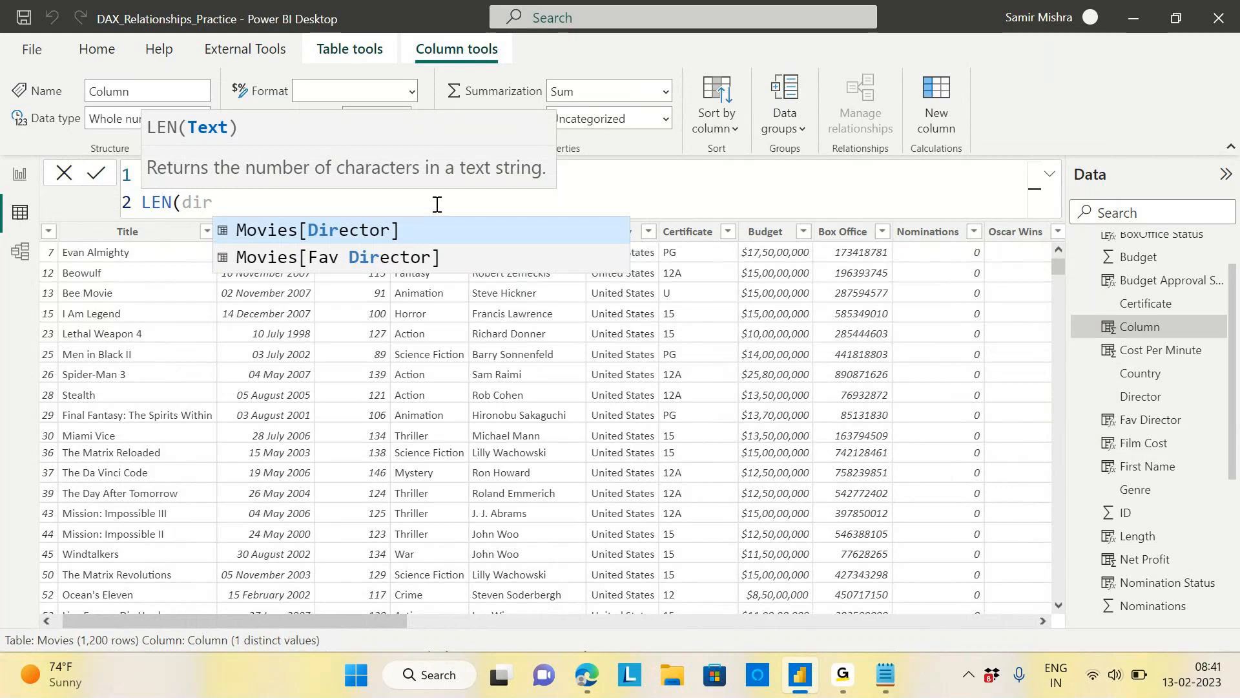
key("Tab")
type(")-")
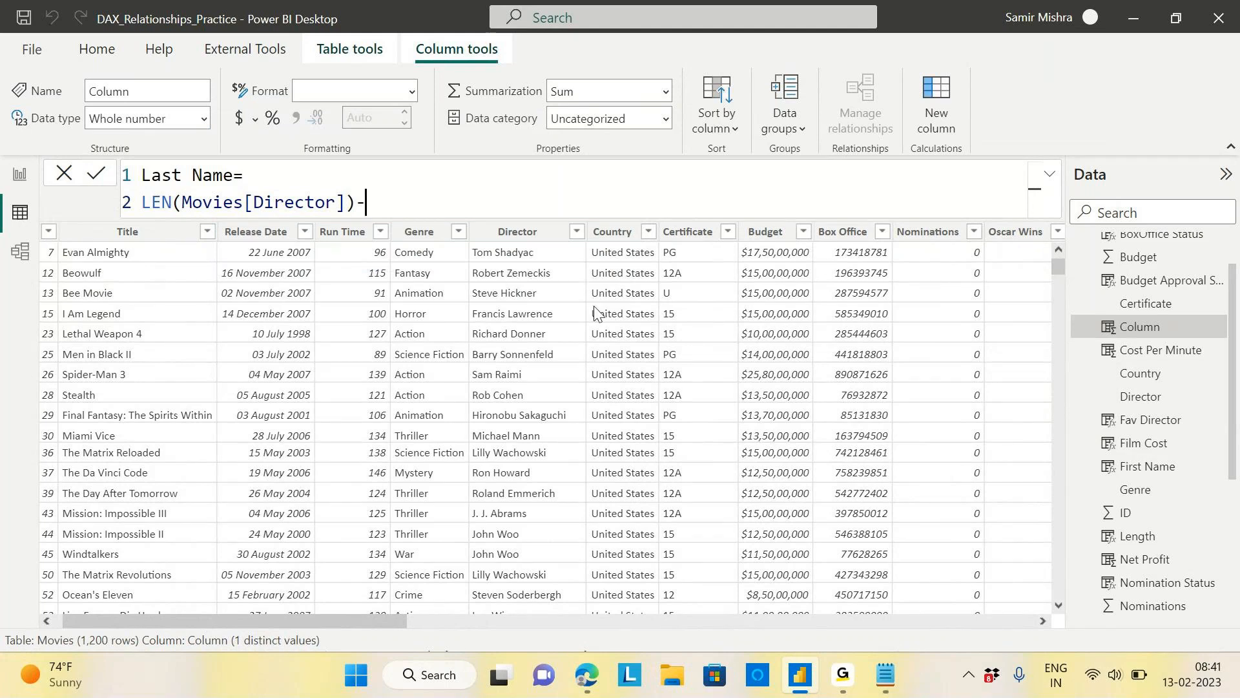
Subtract a FIND call that looks for a space in Movies[Director], leaving the start position blank.
type("find")
key("Tab")
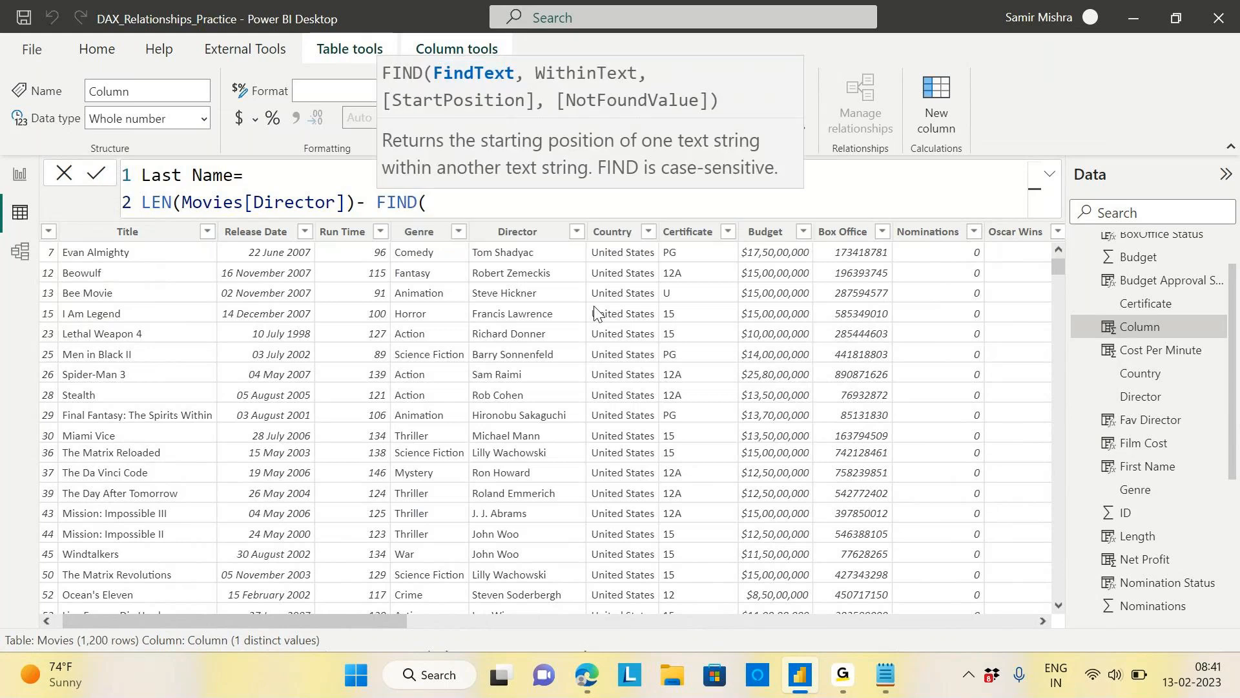
type("\" \",dire")
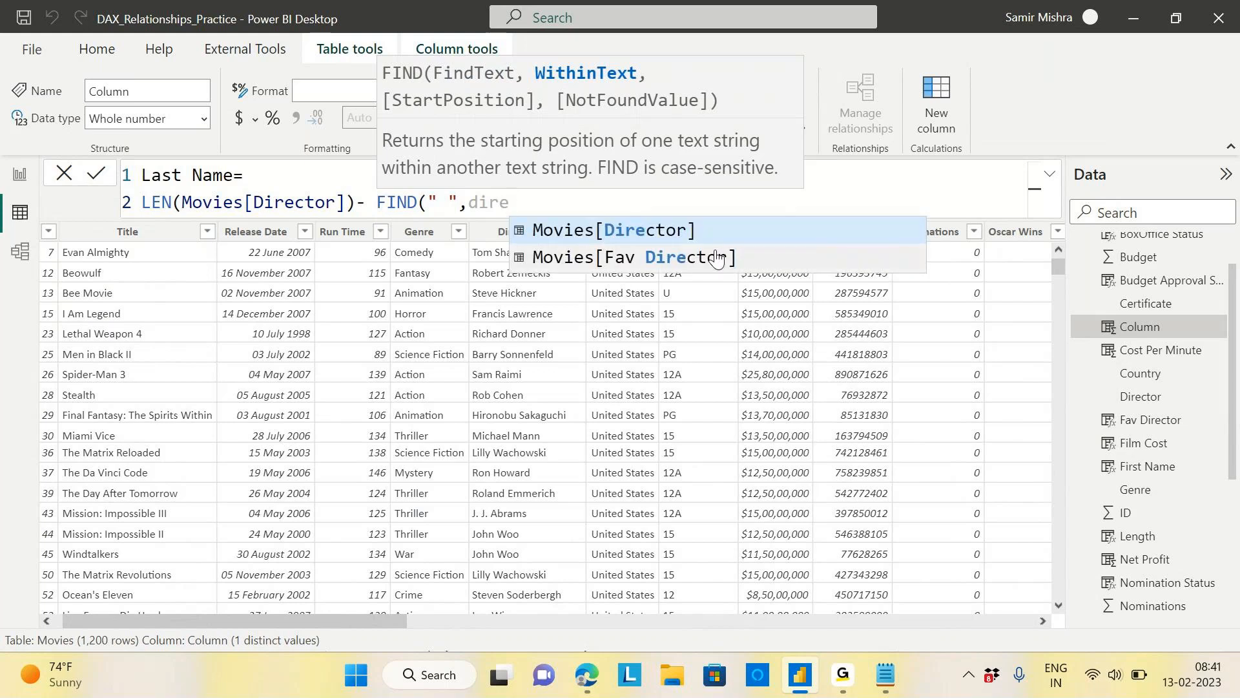
left_click(644, 234)
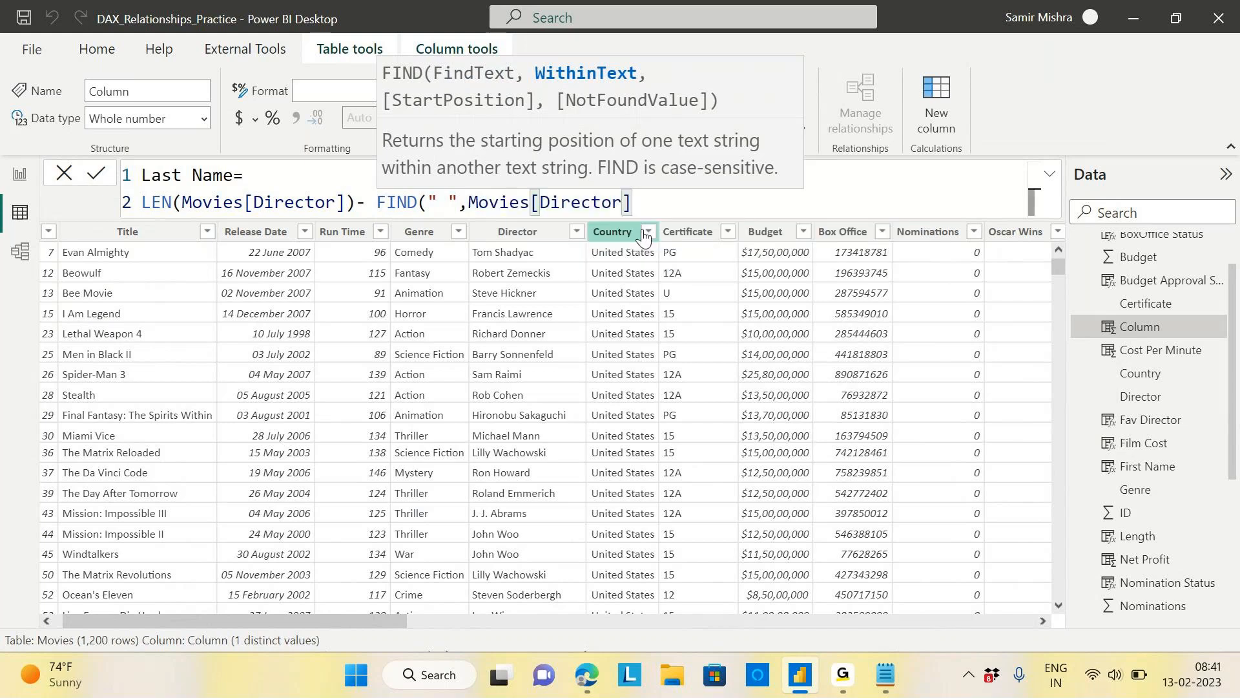
type(",,")
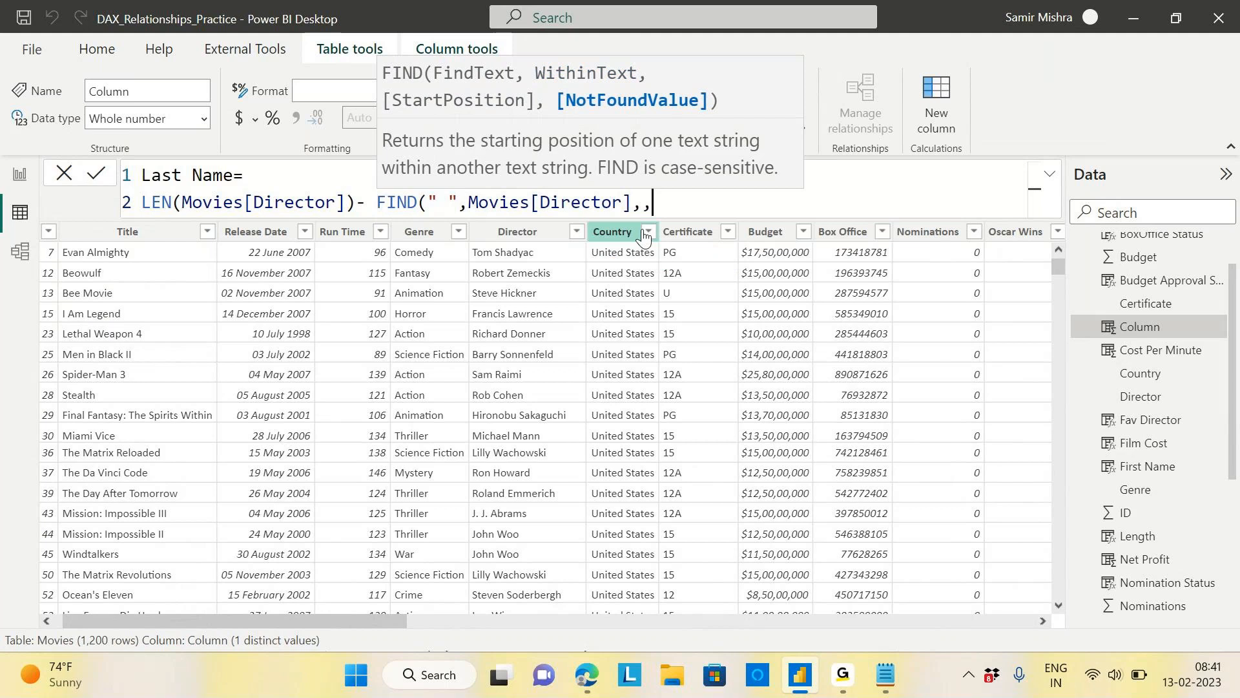
Set FIND's not-found value to LEN(Movies[Director]) and close the FIND call.
type("len")
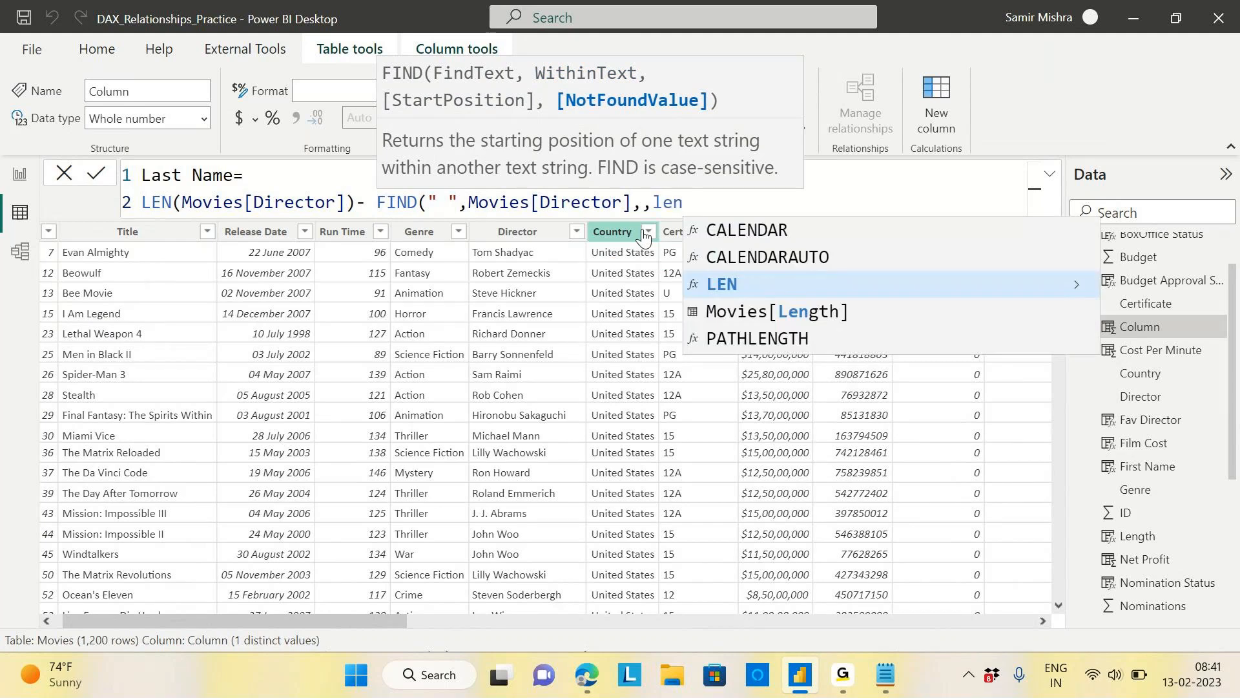
type("(")
key("BackSpace")
key("BackSpace")
key("BackSpace")
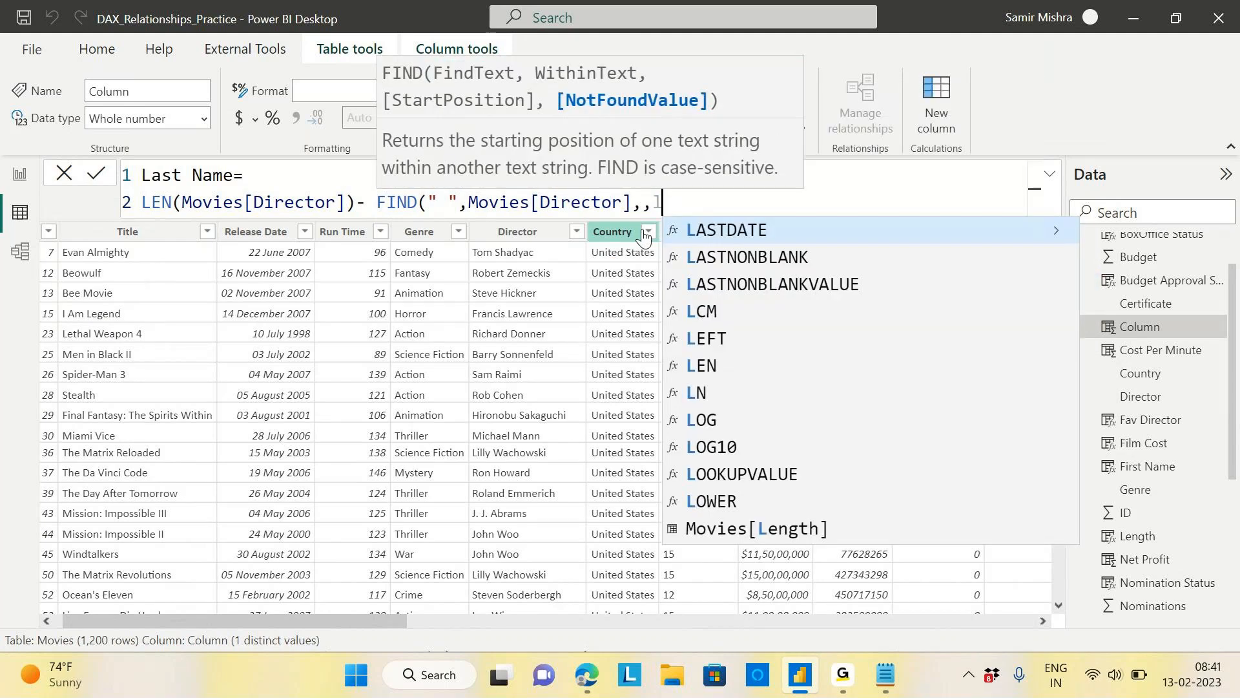
key("Caps_Lock")
type("EN(D")
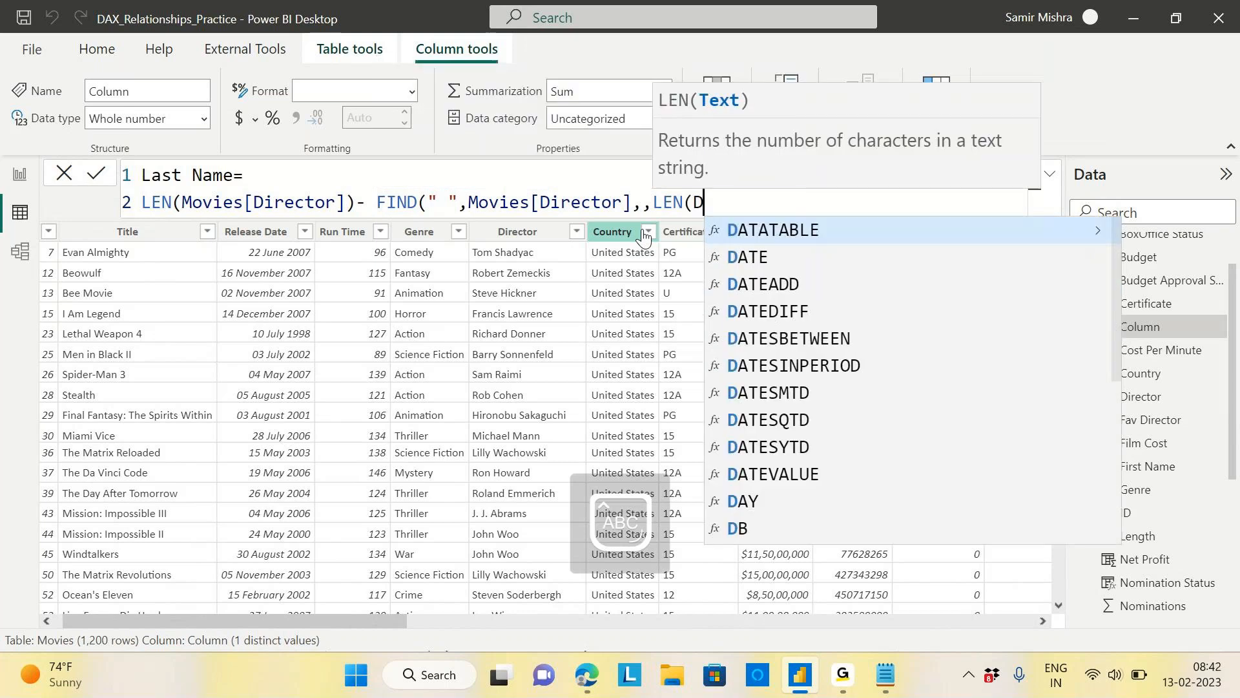
type("I")
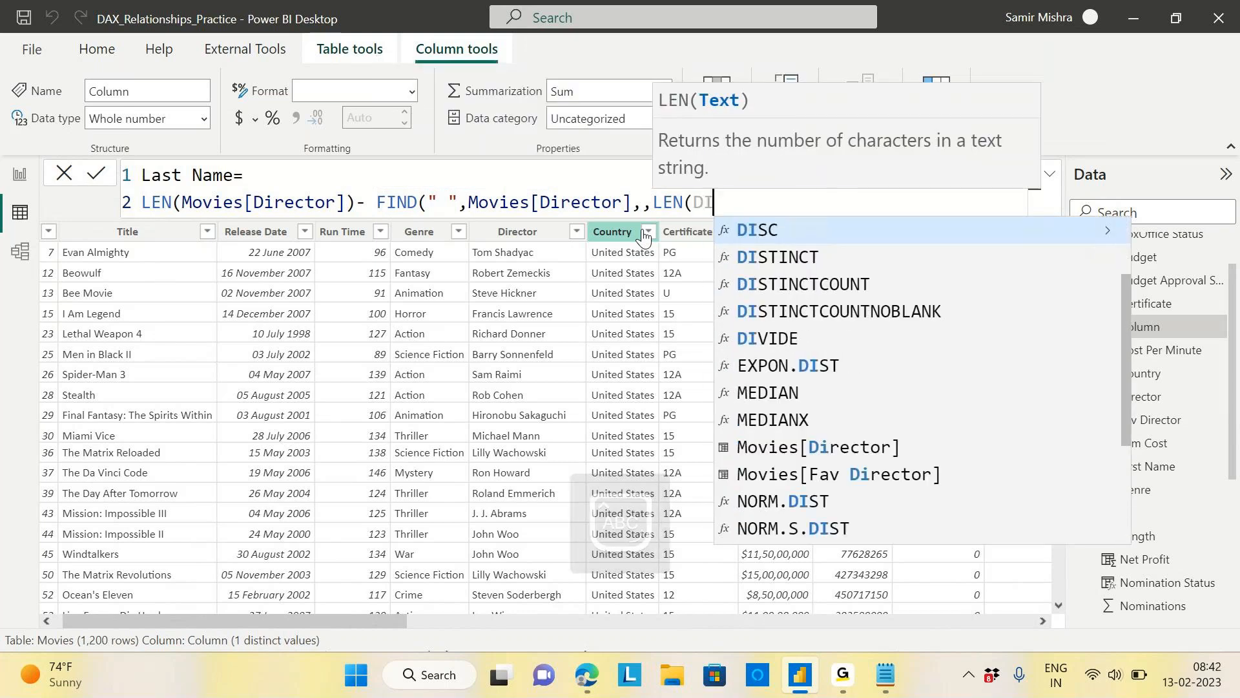
type("R")
left_click(796, 238)
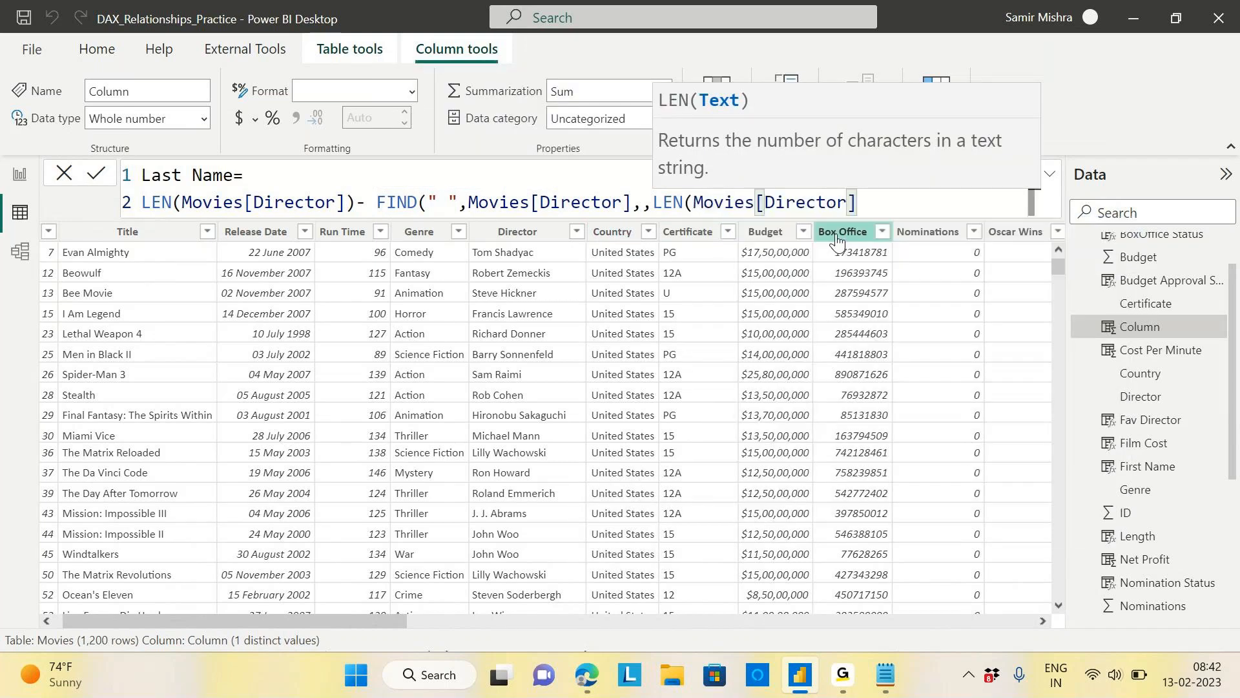
type("))")
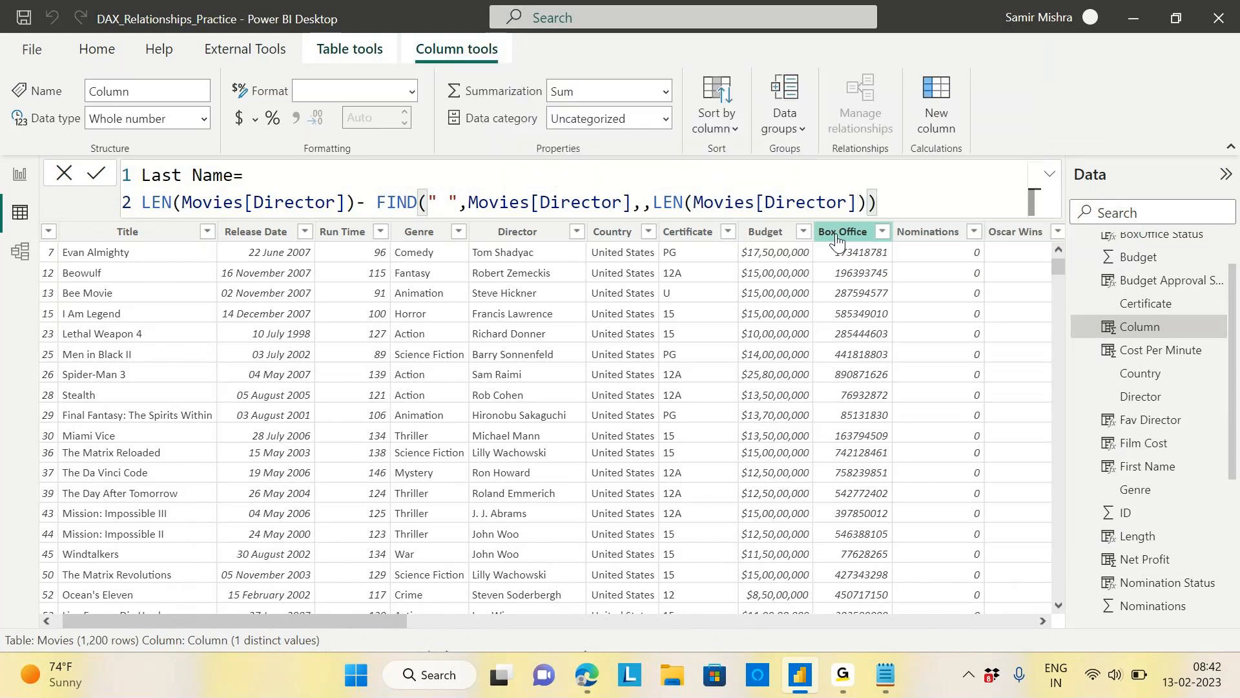
double_click(398, 200)
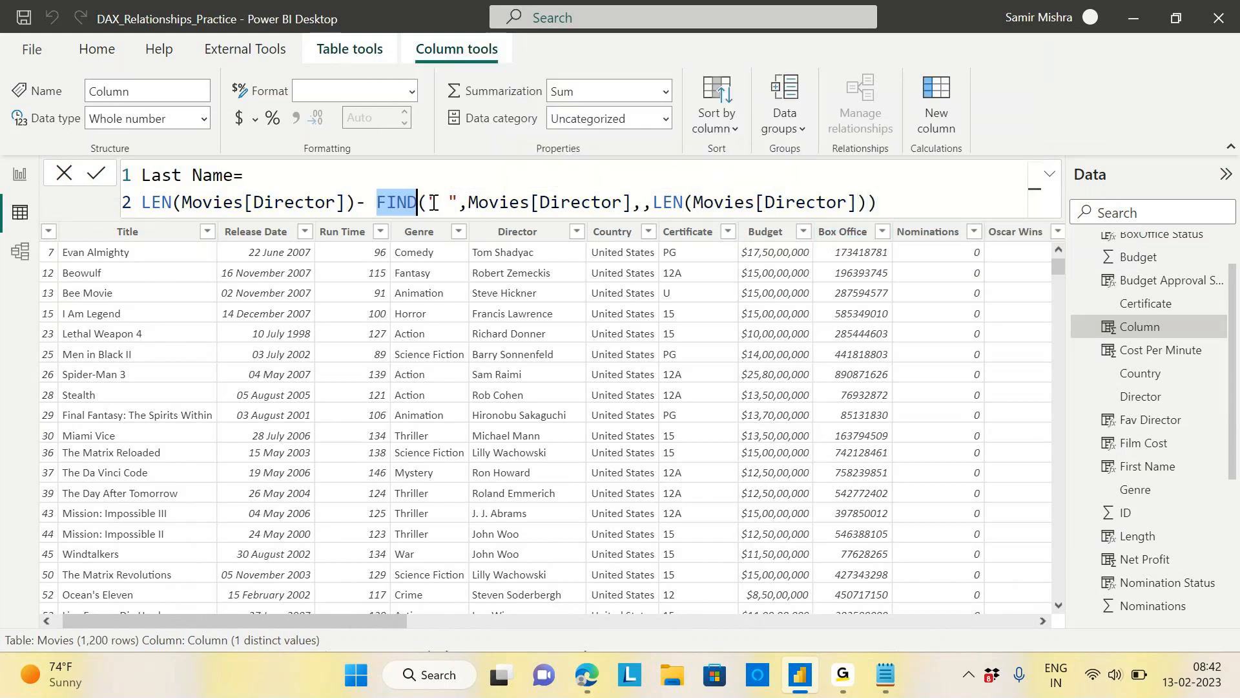
key("shift+End")
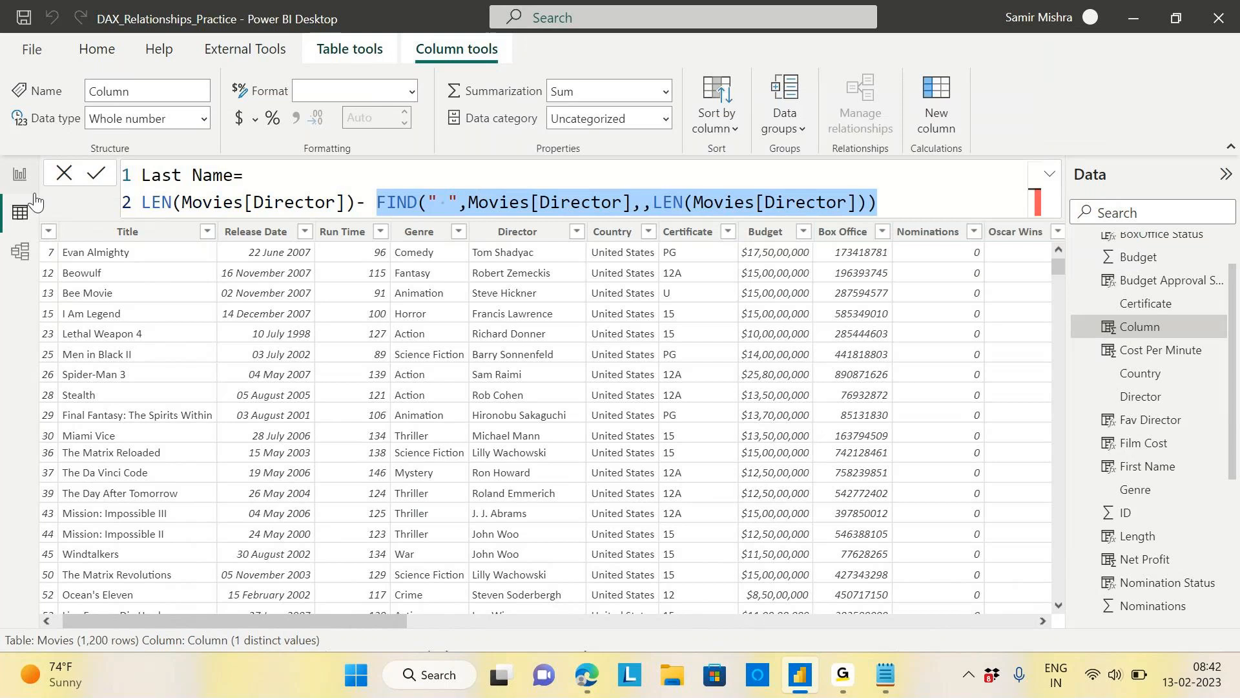
left_click_drag(146, 205, 357, 204)
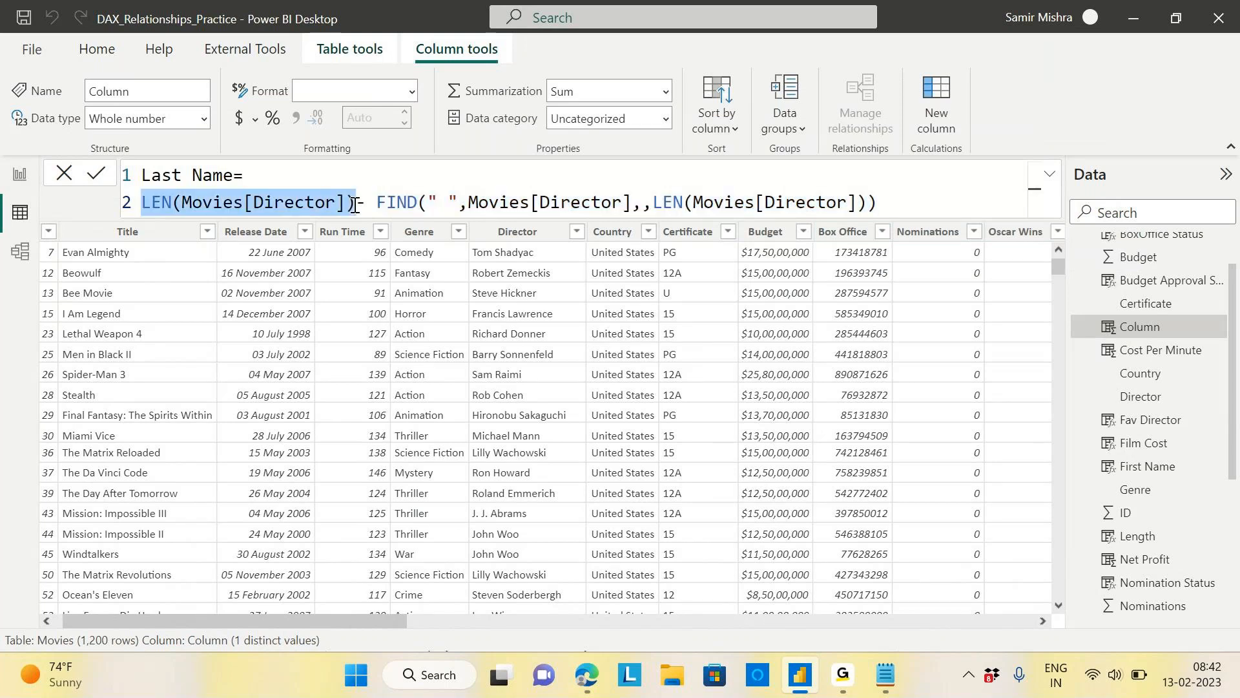
left_click(896, 204)
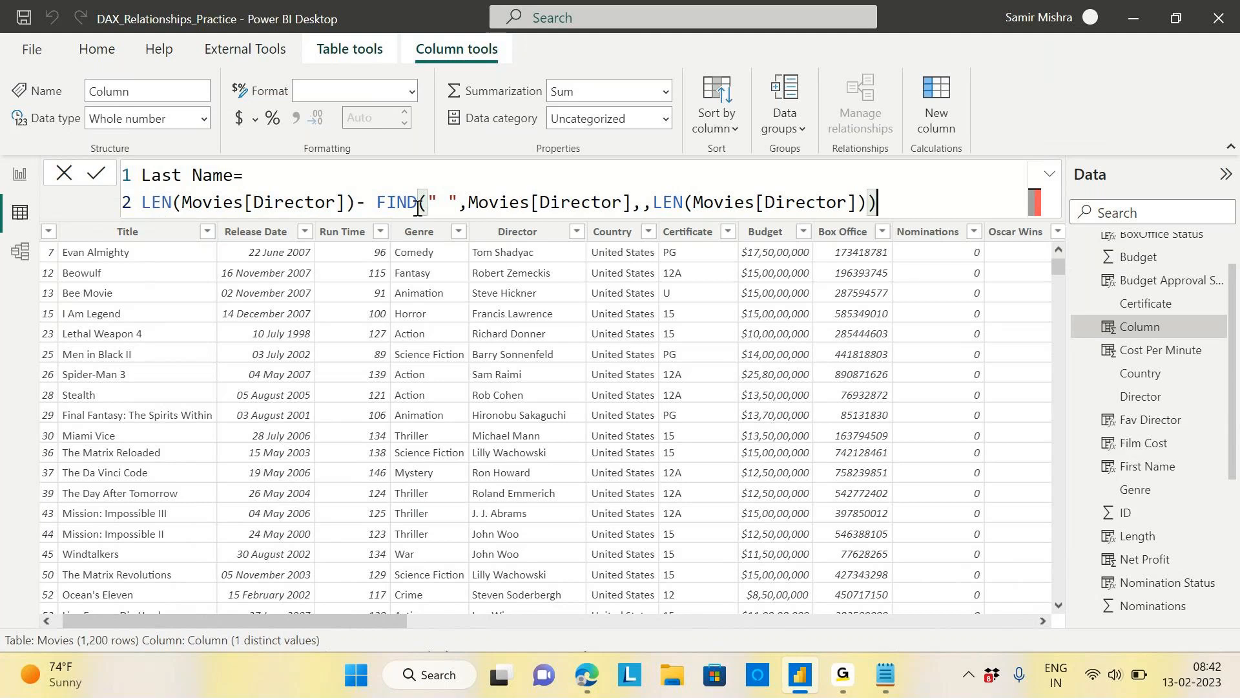
left_click_drag(375, 203, 866, 201)
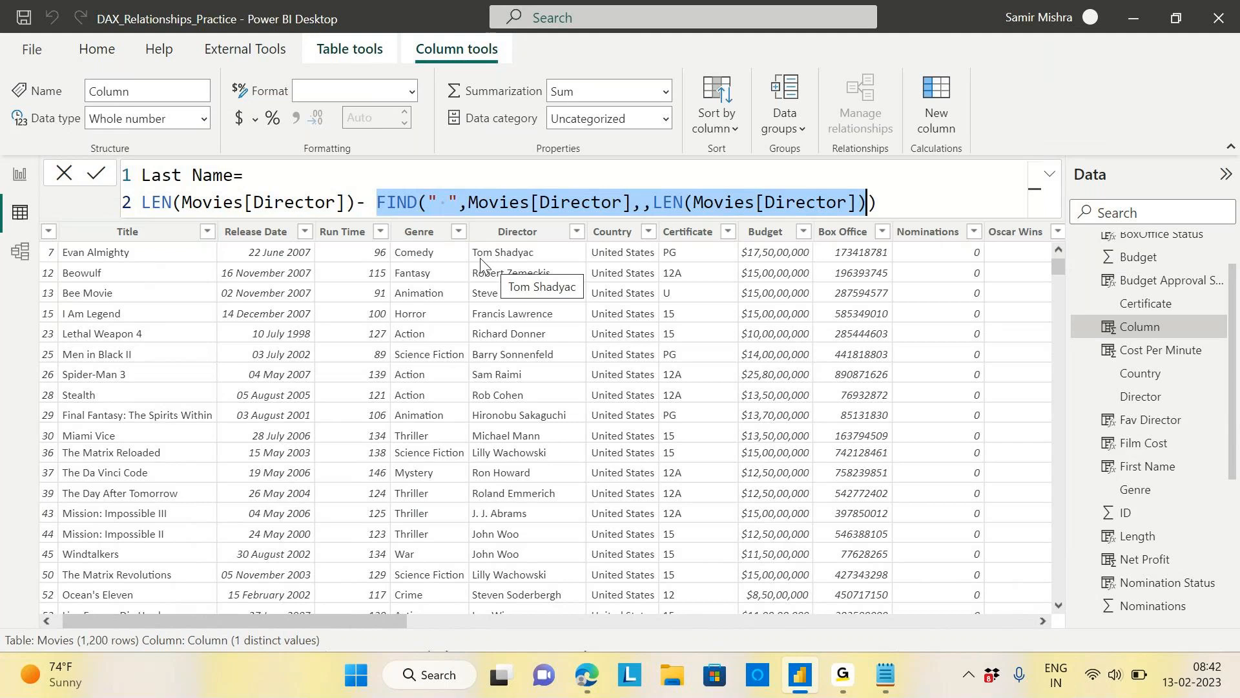
Add the comment lines //11-4=7 and //15-7=8 below the Last Name expression, and commit the formula.
left_click(887, 206)
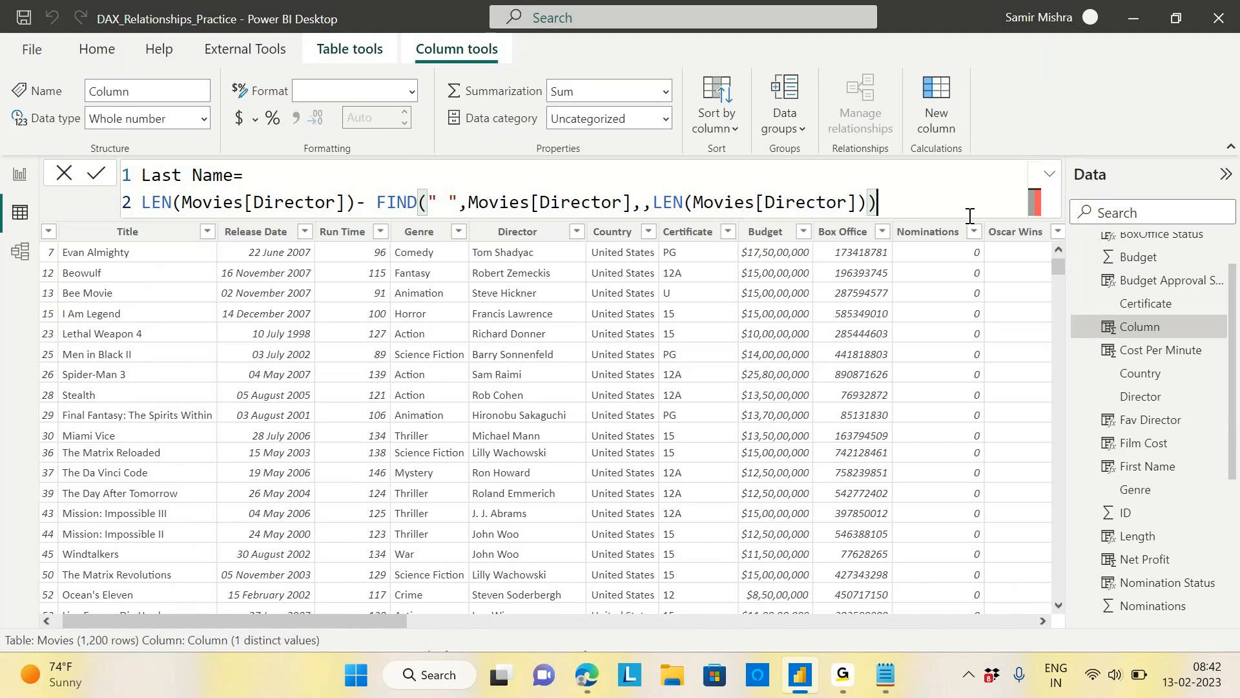
key("shift+Return")
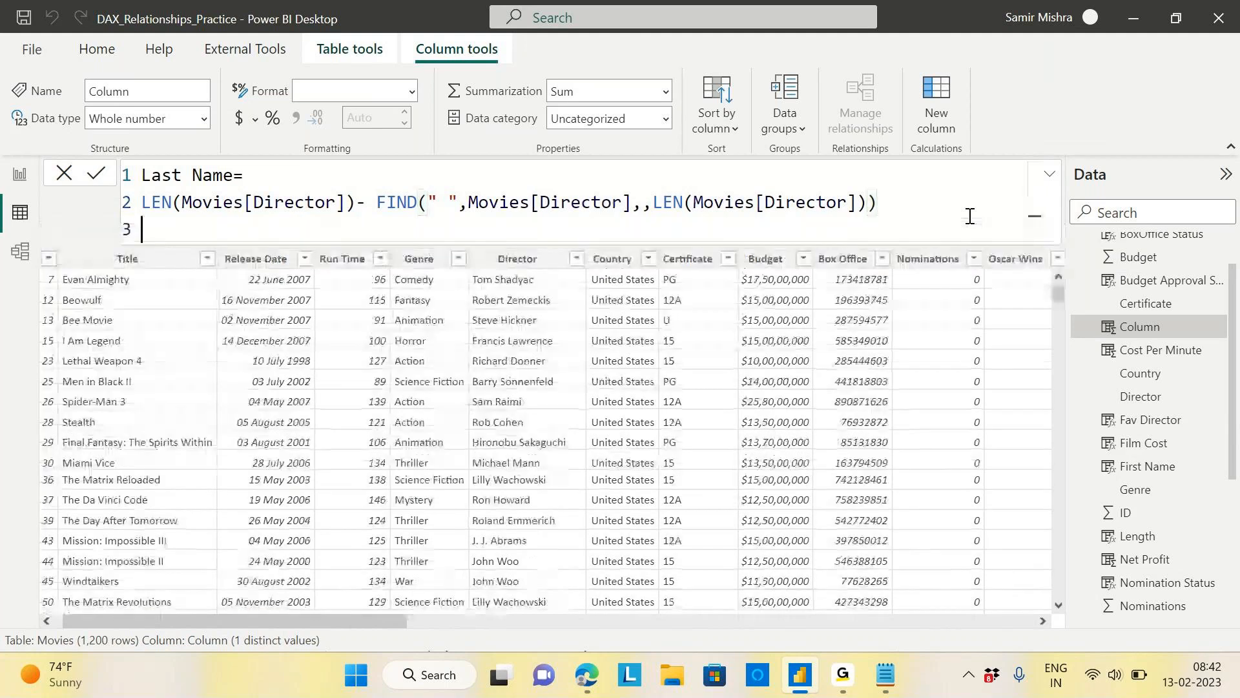
type("//11-4")
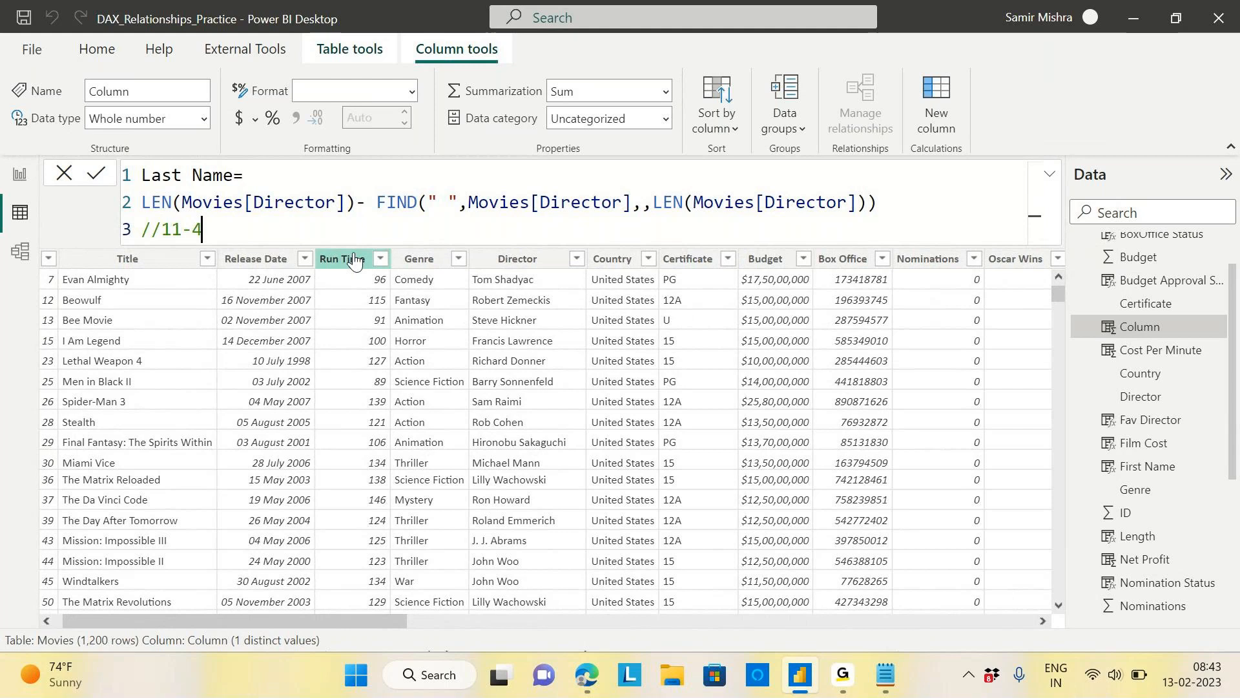
type("=7")
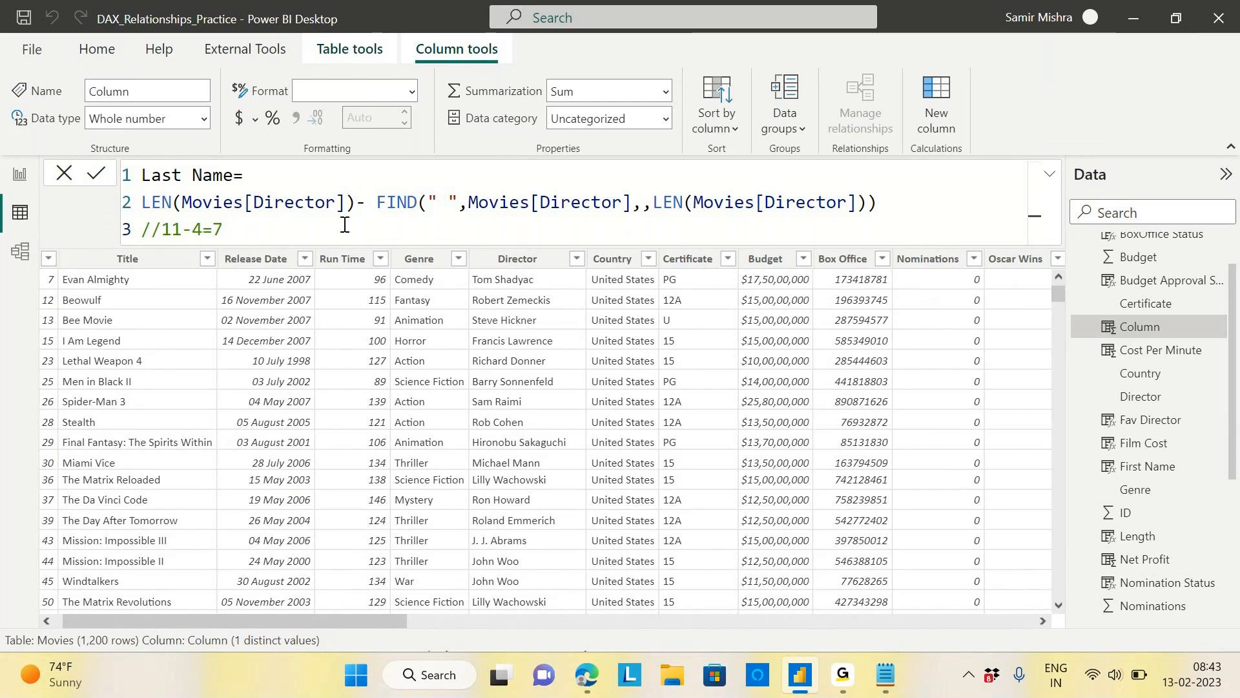
key("shift+Return")
type("//")
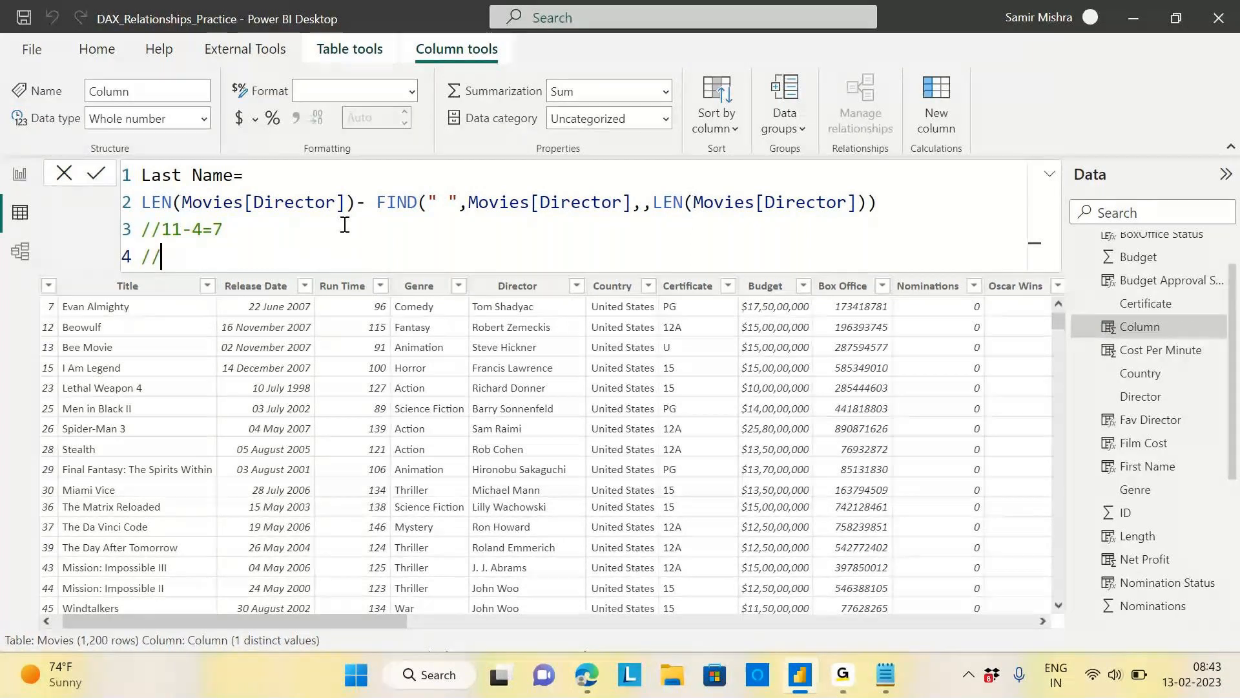
type("15-")
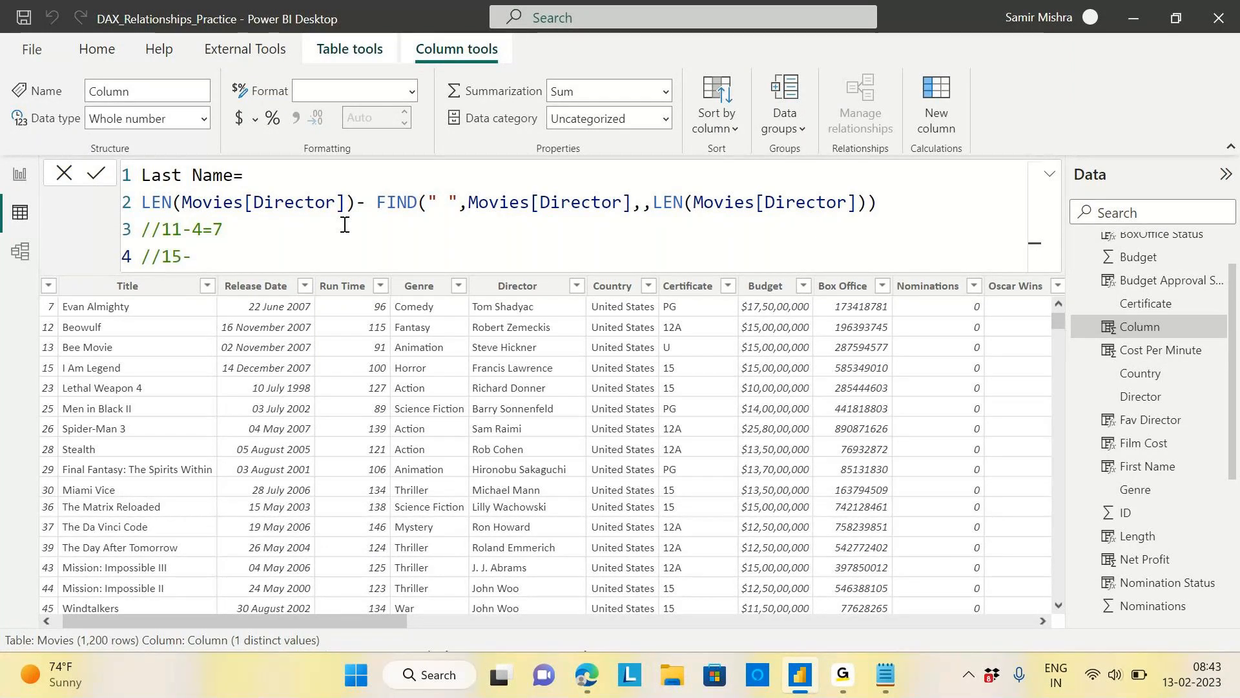
type("7=8")
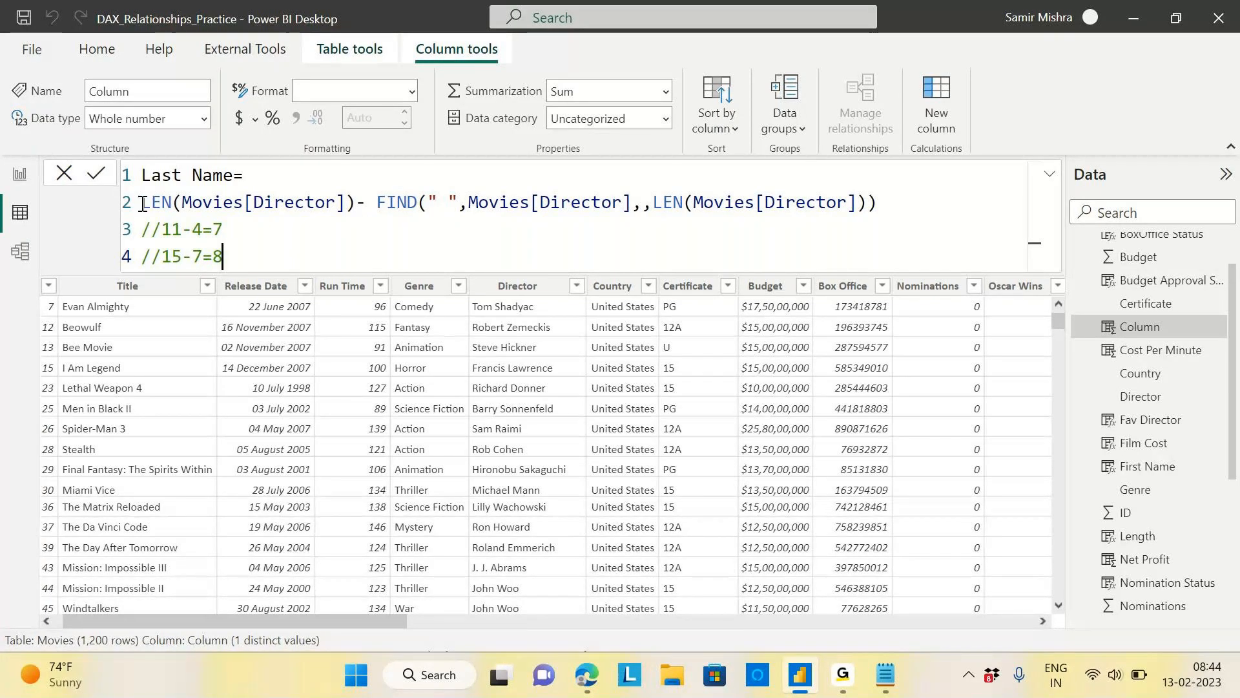
key("Return")
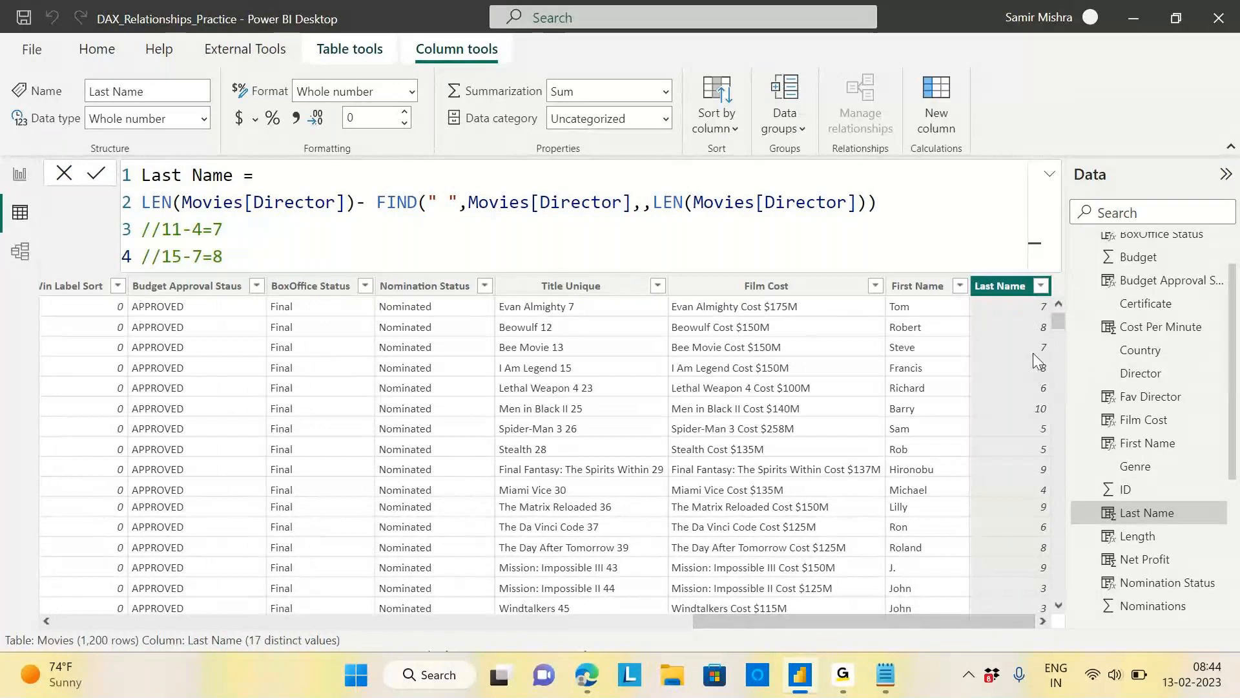
Start a RIGHT function on its own line before the LEN expression, with Movies[Director] as its text argument on the following line.
left_click(141, 203)
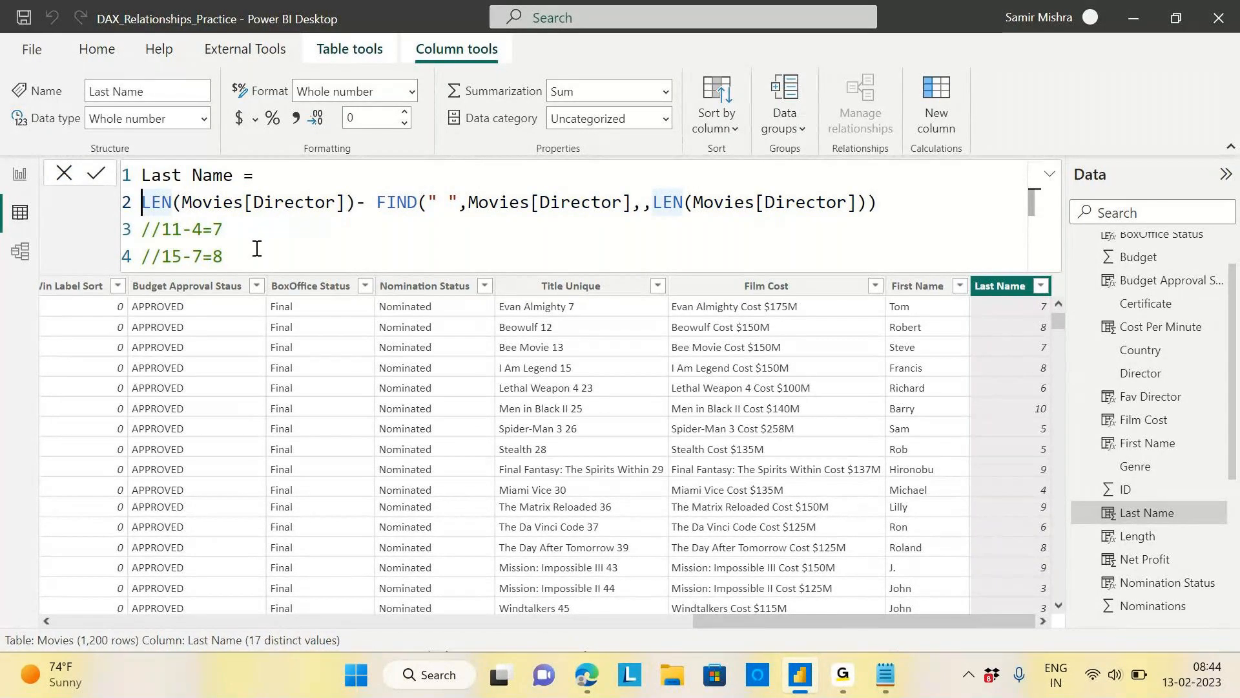
key("Return")
key("Up")
type("RIG")
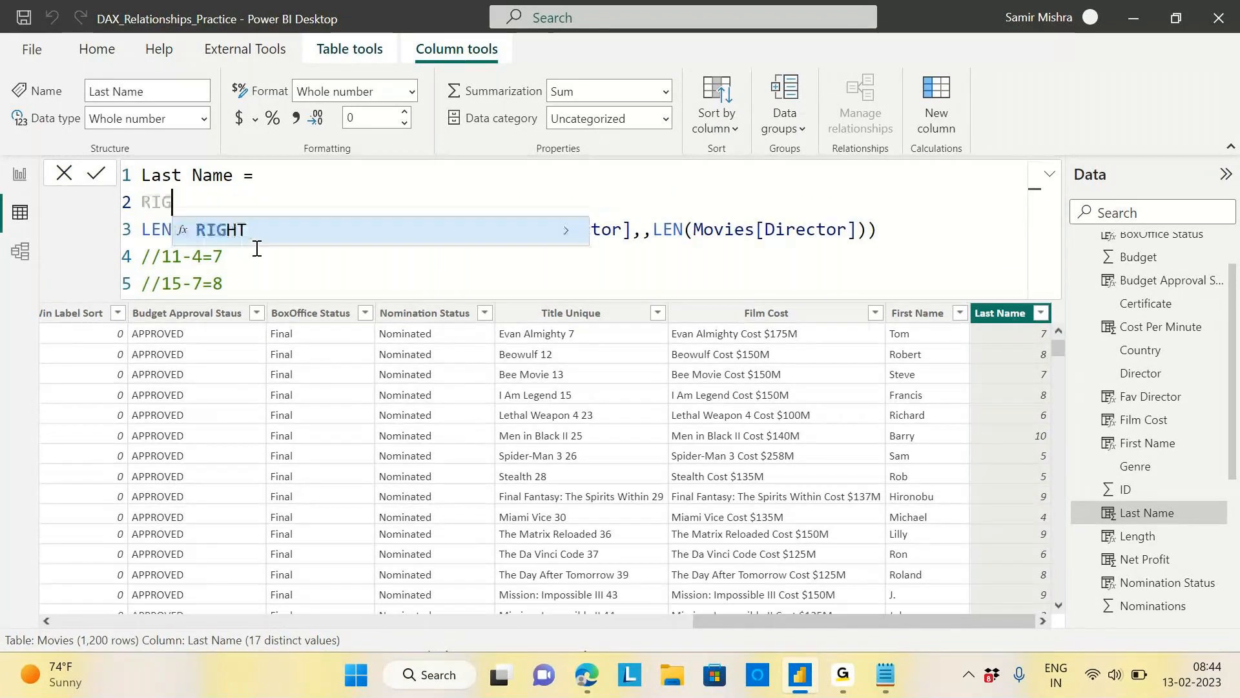
type("HT(")
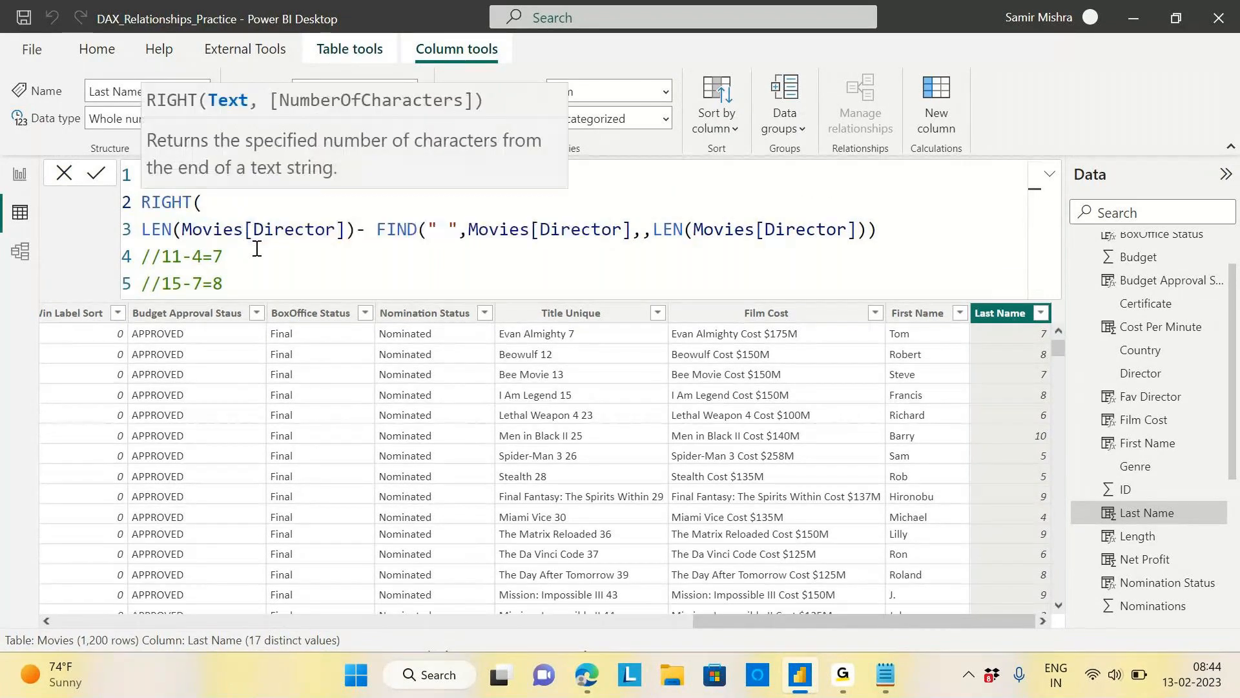
key("Return")
type("Dir")
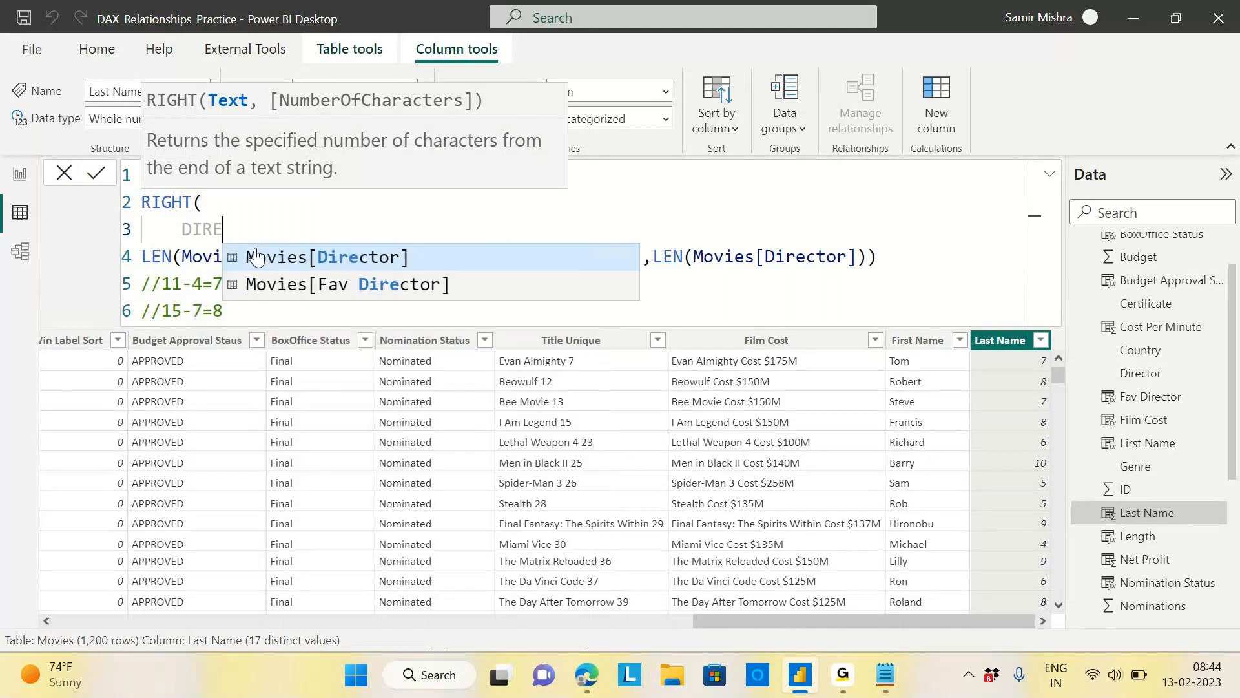
key("Tab")
type(",")
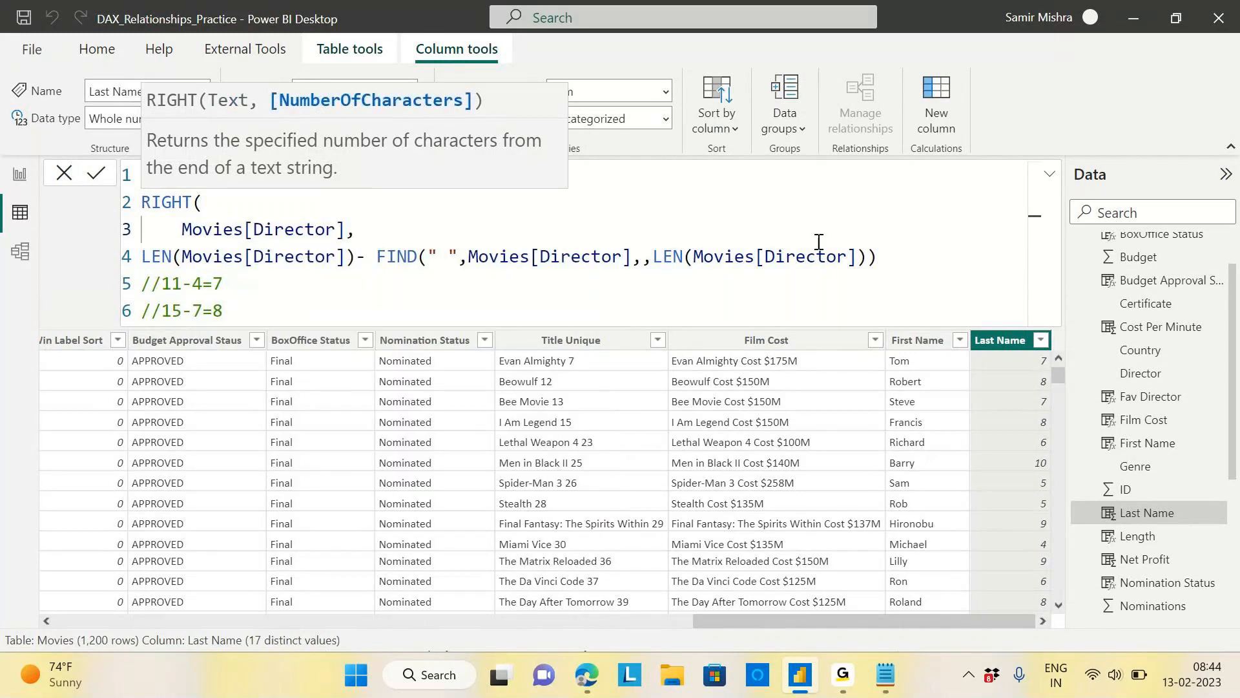
Close the RIGHT function on a new line after the LEN minus FIND expression, and commit the Last Name formula.
left_click(898, 258)
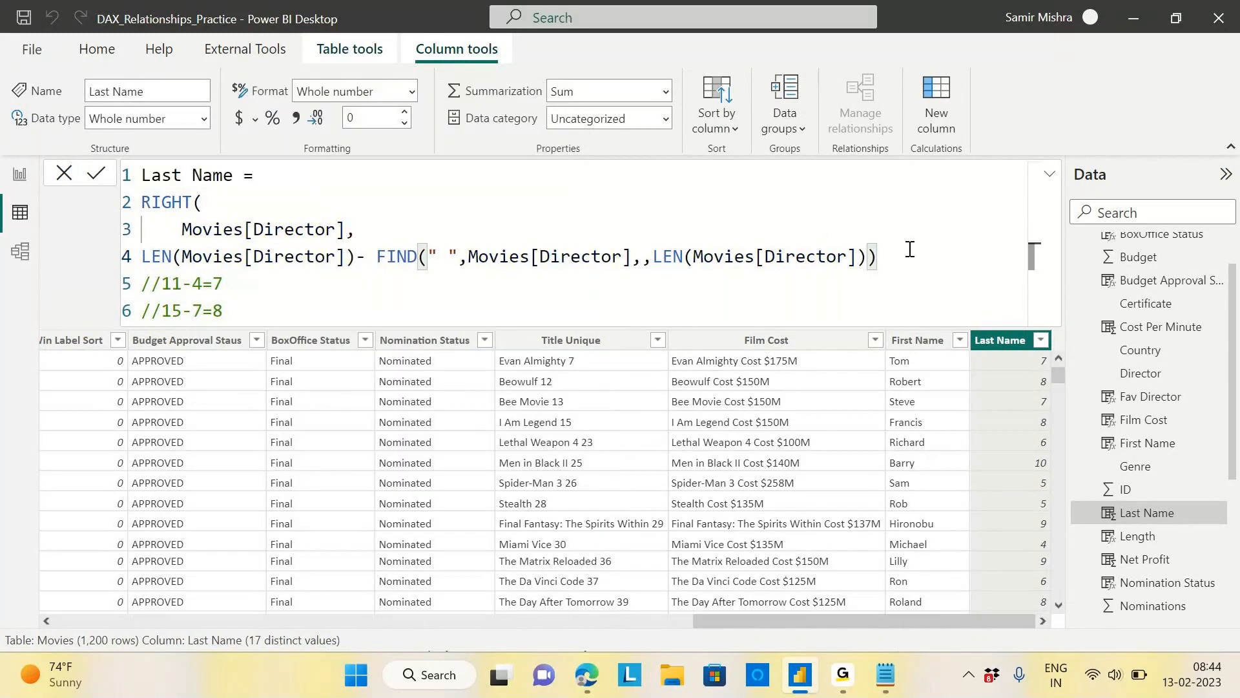
key("Return")
type(")")
key("Return")
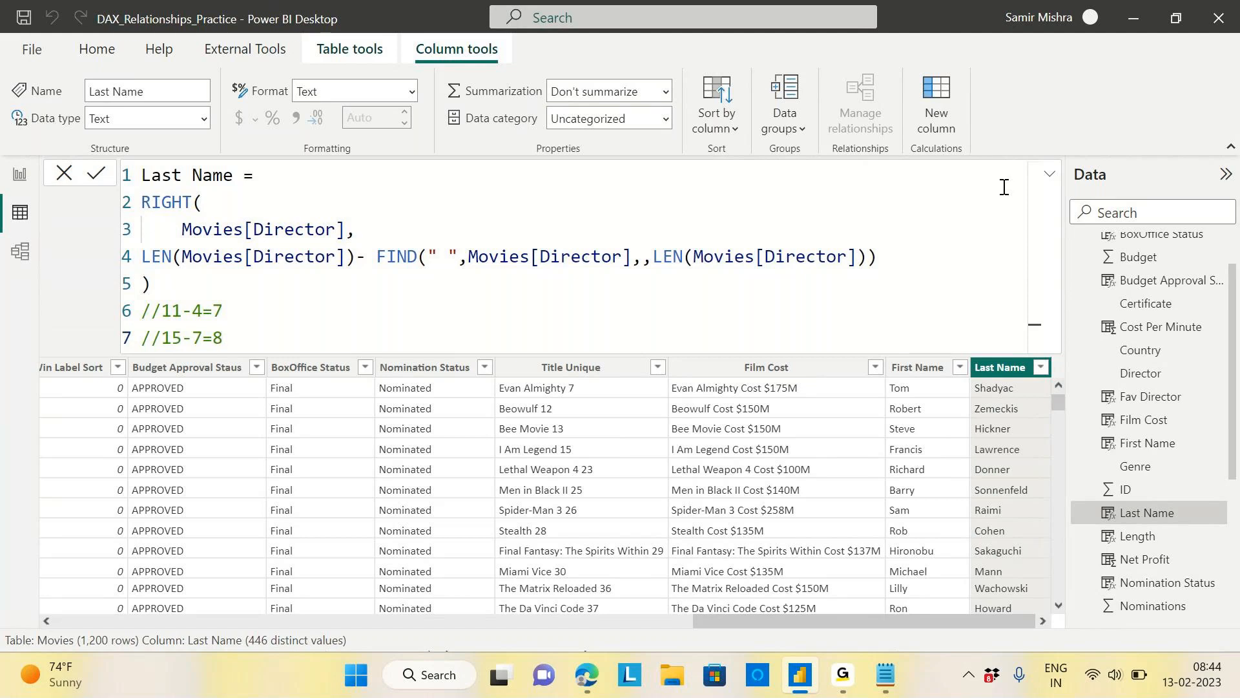
Filter the Movies table to only the rows whose Last Name is blank.
left_click(1048, 174)
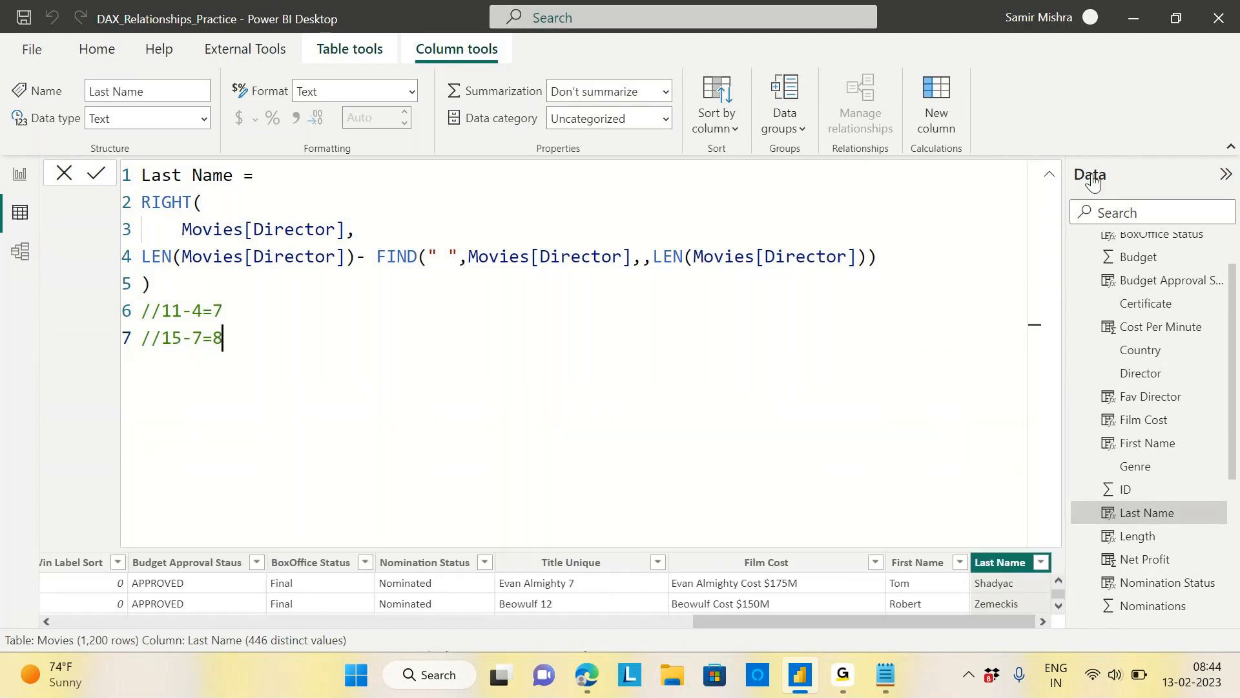
left_click(1049, 175)
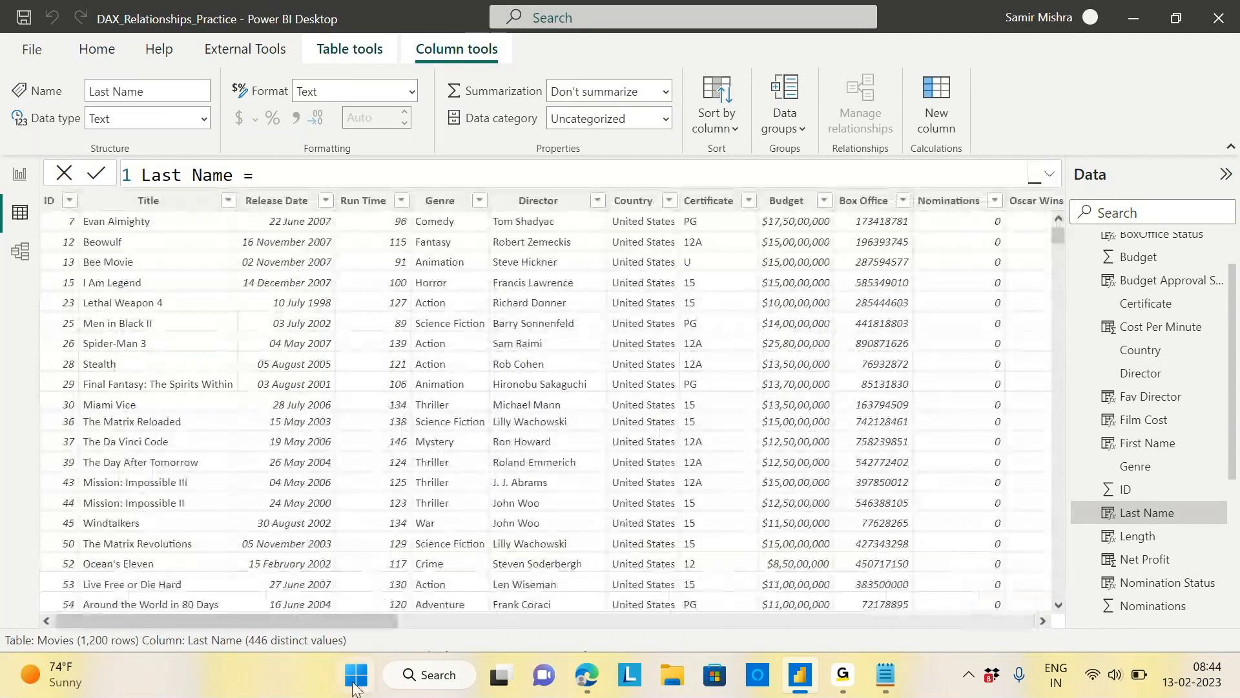
left_click_drag(323, 613, 1004, 369)
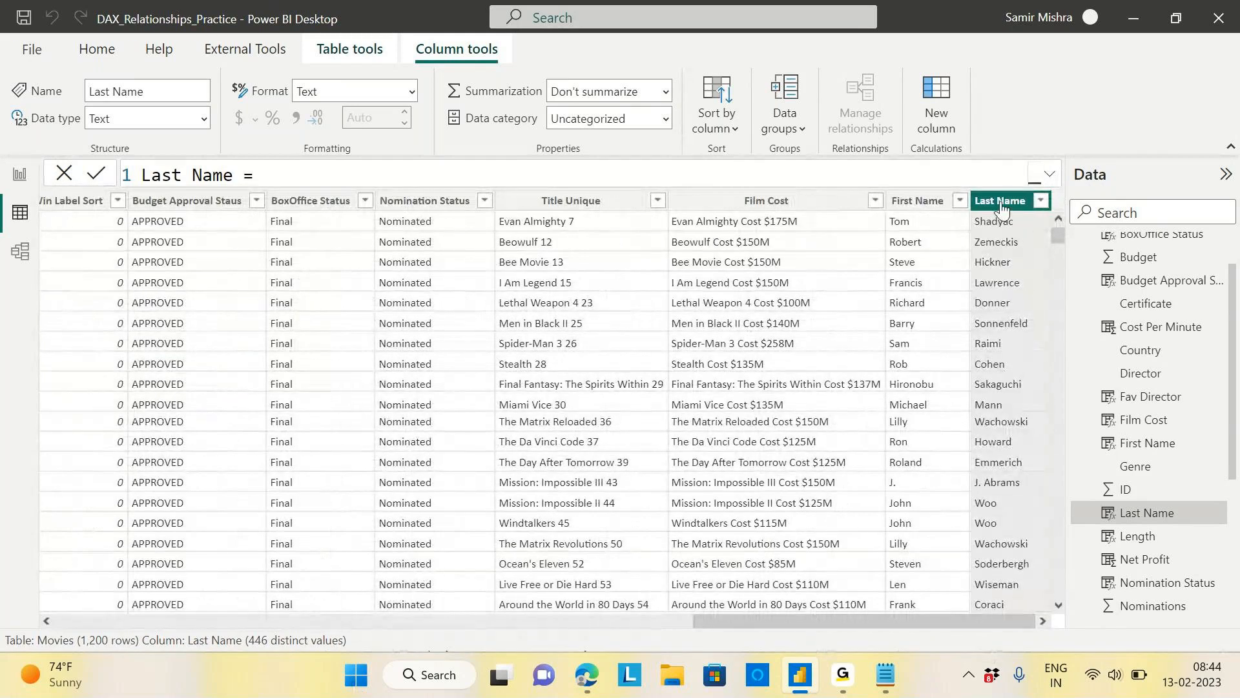
left_click(1042, 176)
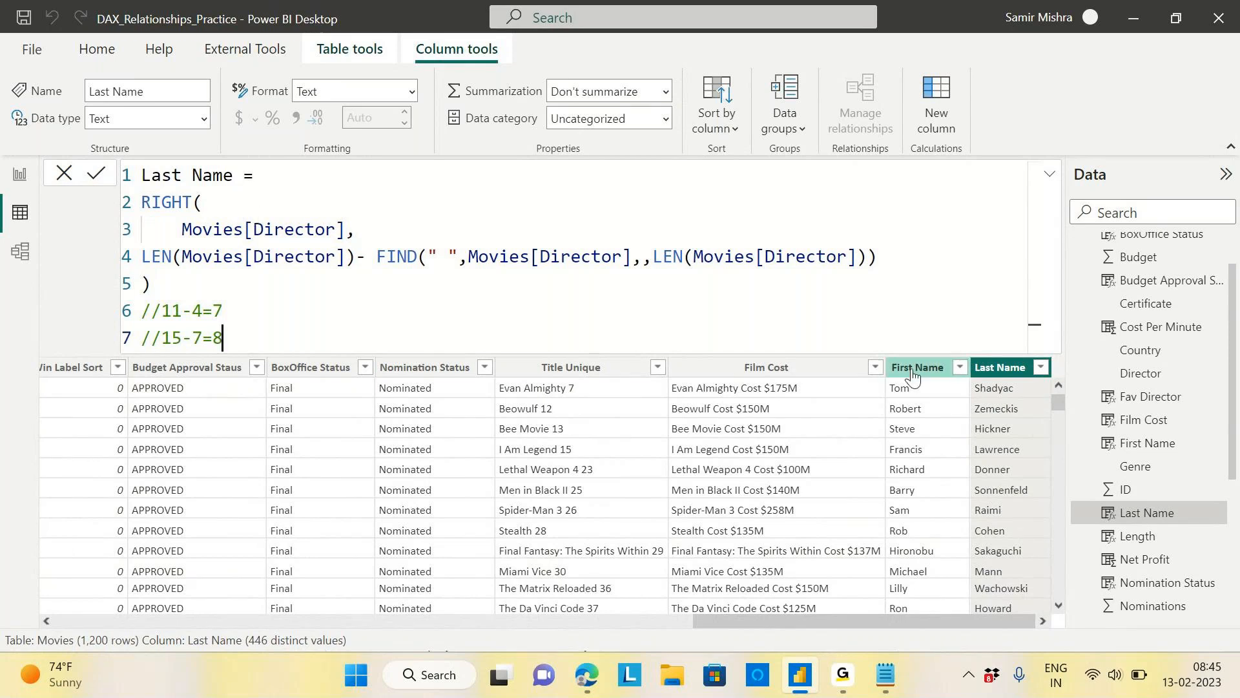
left_click(1041, 367)
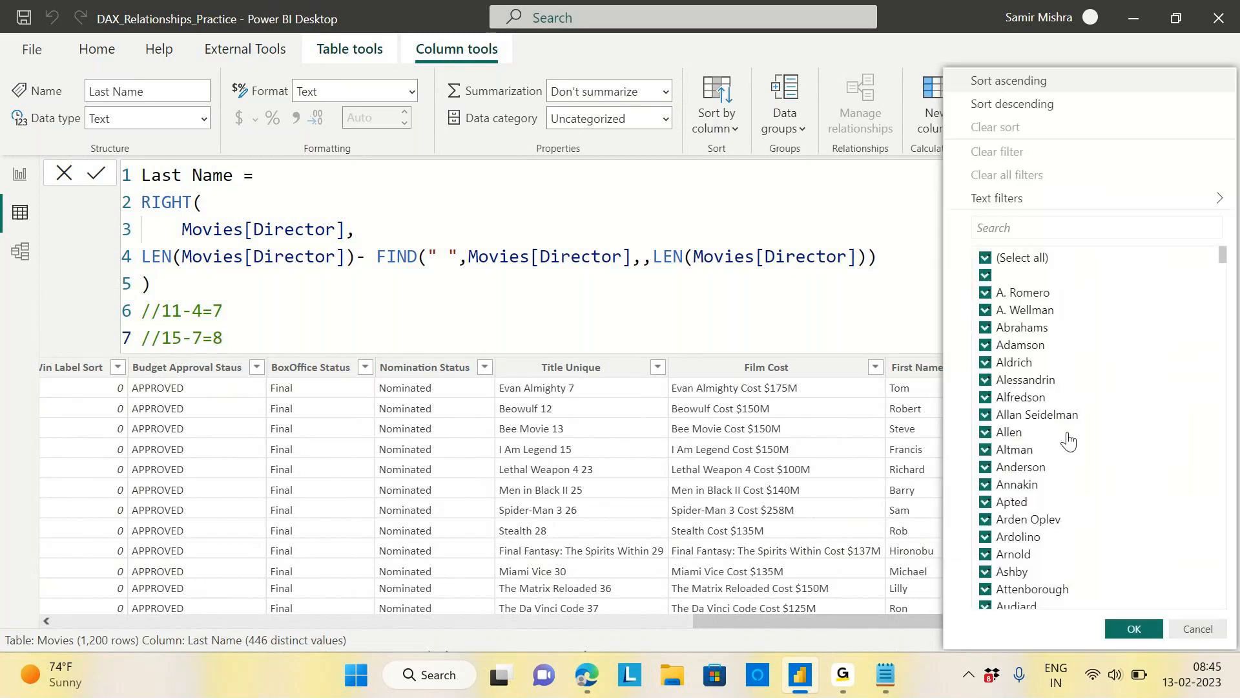
left_click(985, 258)
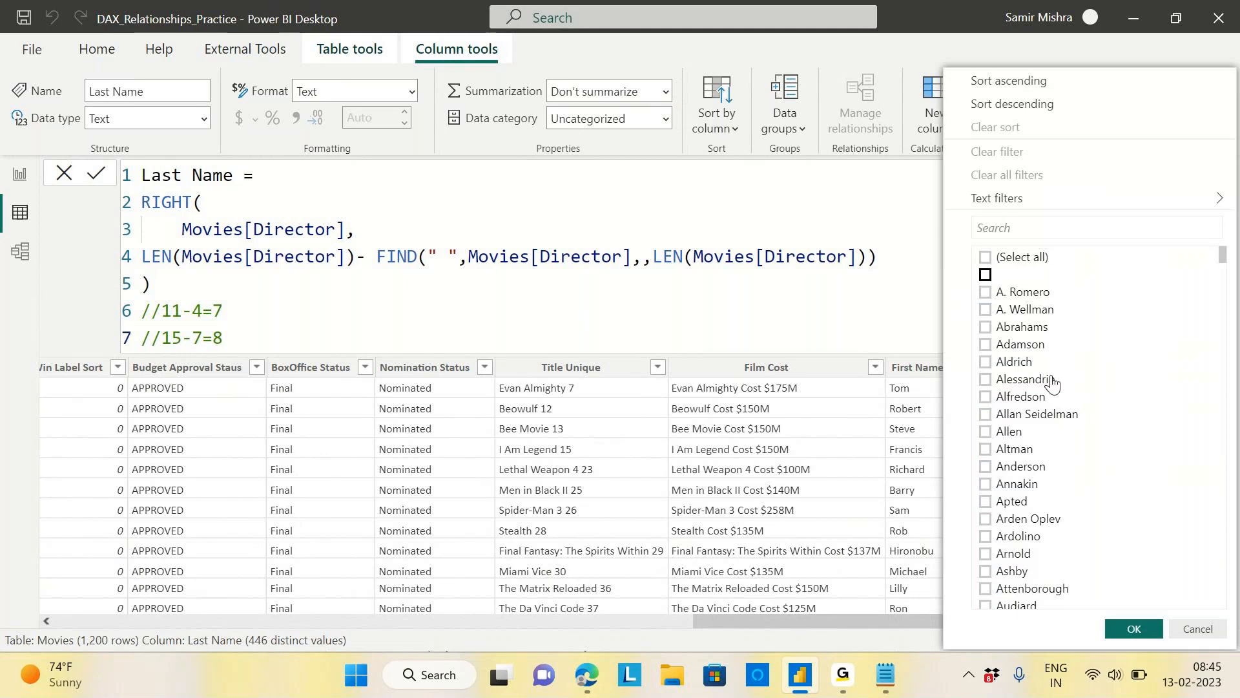
left_click(1134, 628)
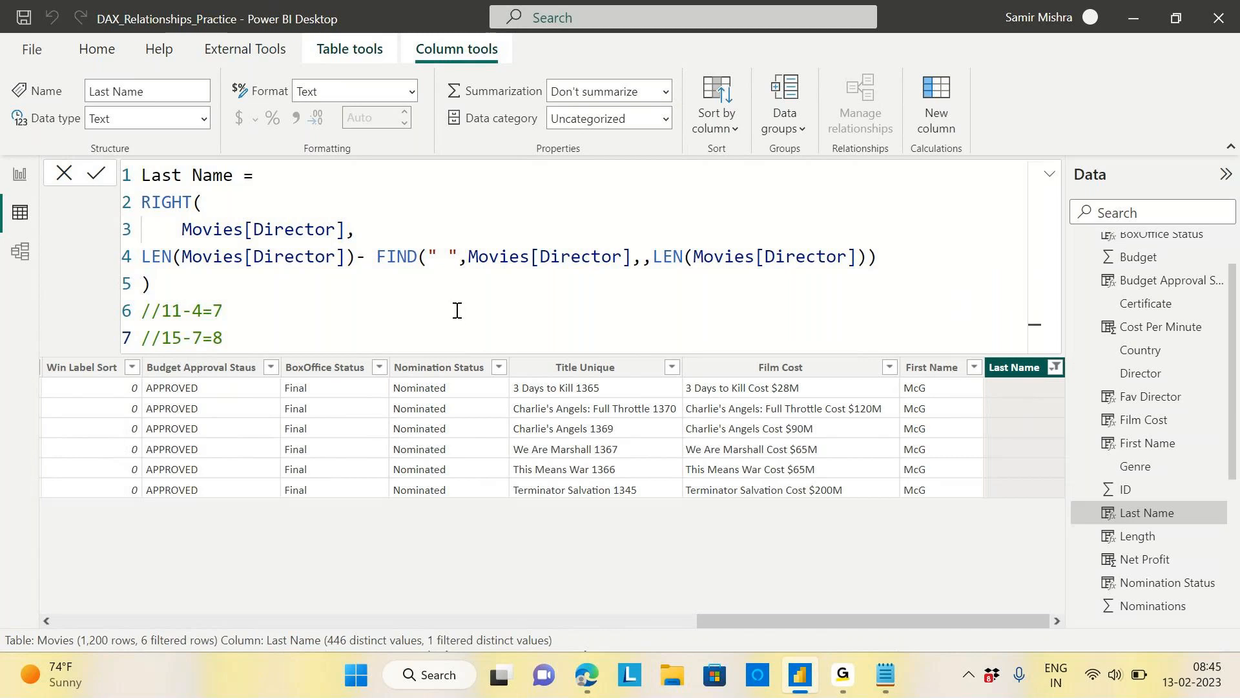
Reselect all values in the Last Name filter and apply it to show every Movies row again.
left_click(1055, 368)
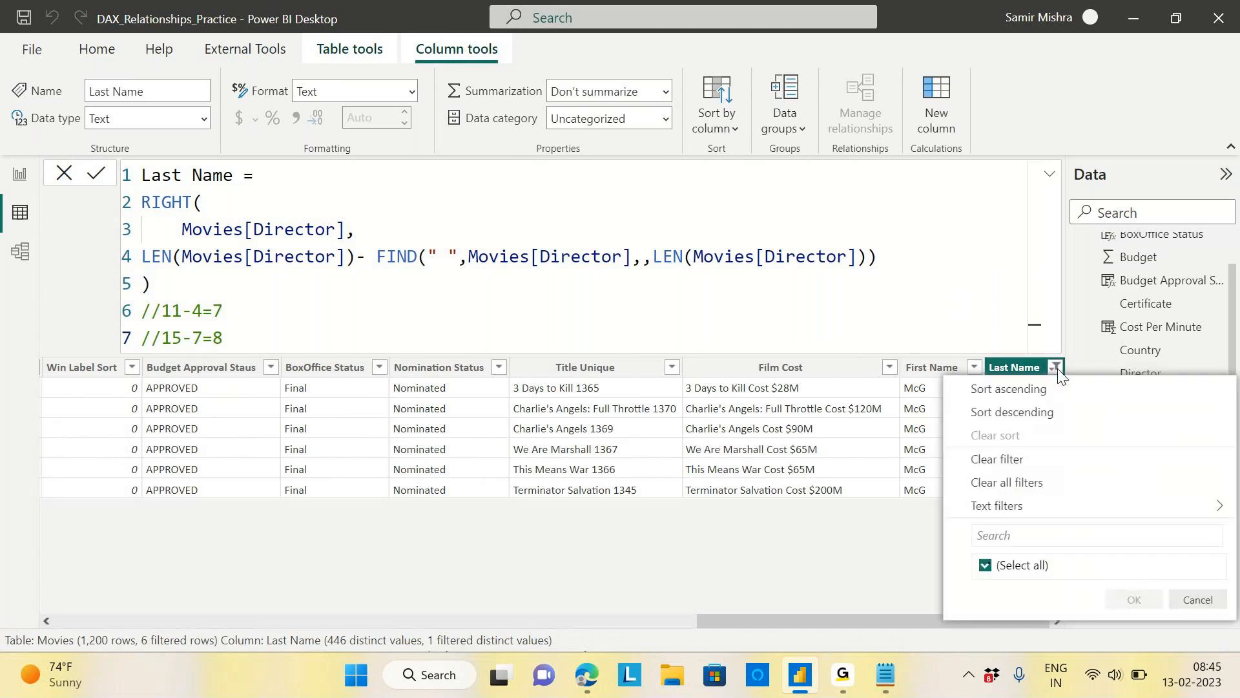
mouse_move(1005, 200)
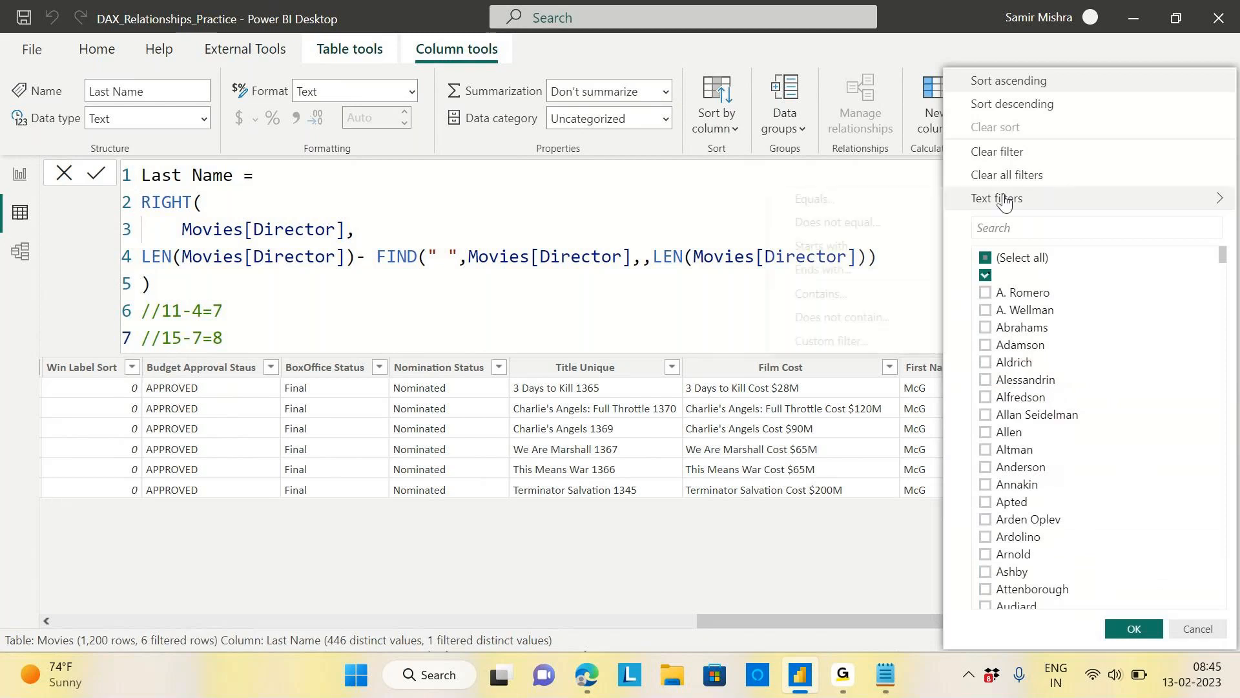
left_click(984, 259)
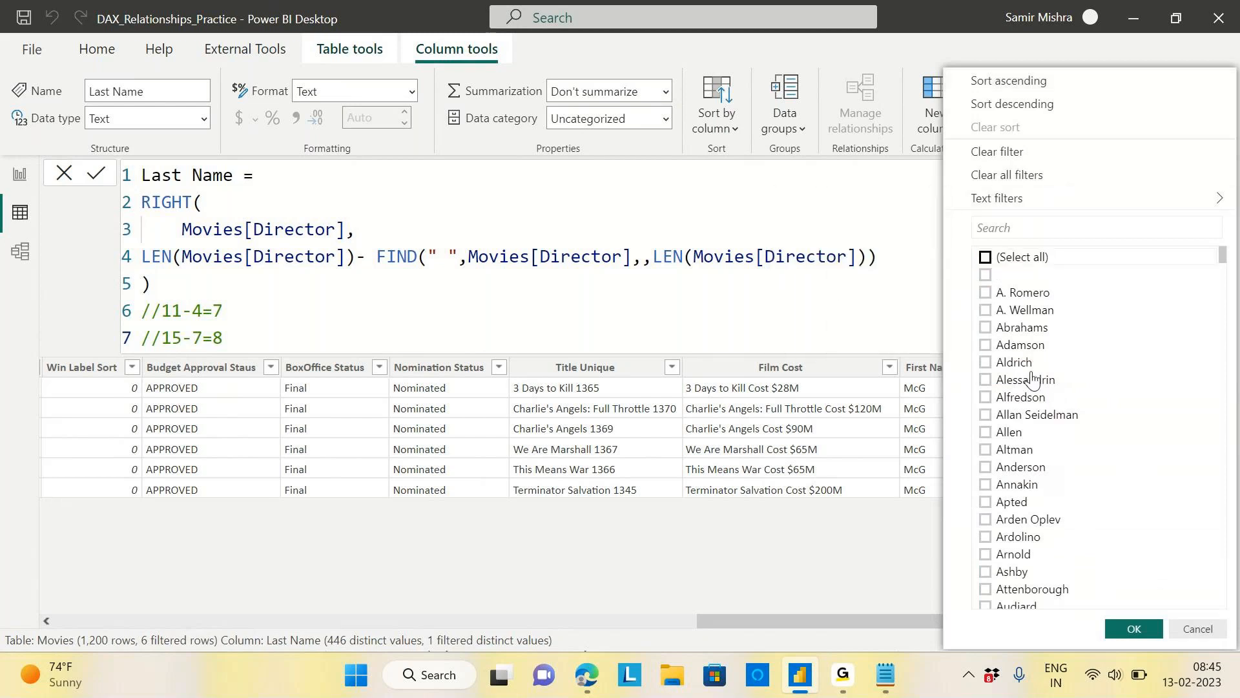
left_click(985, 259)
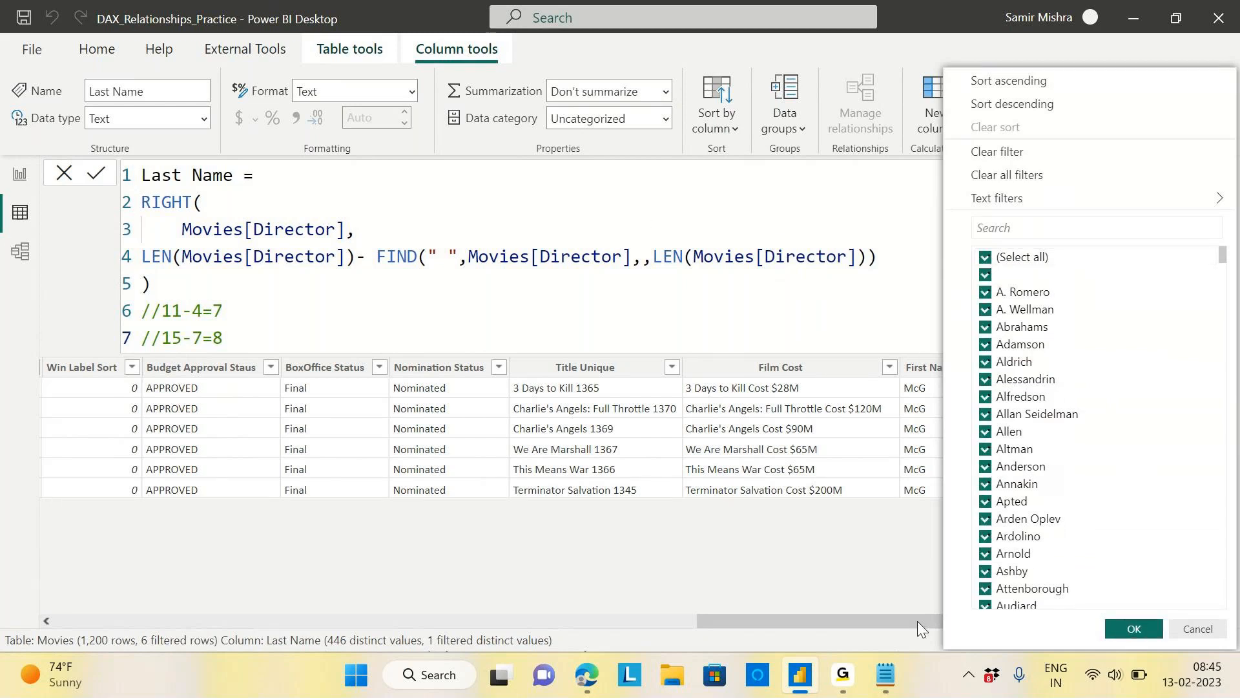
key("Return")
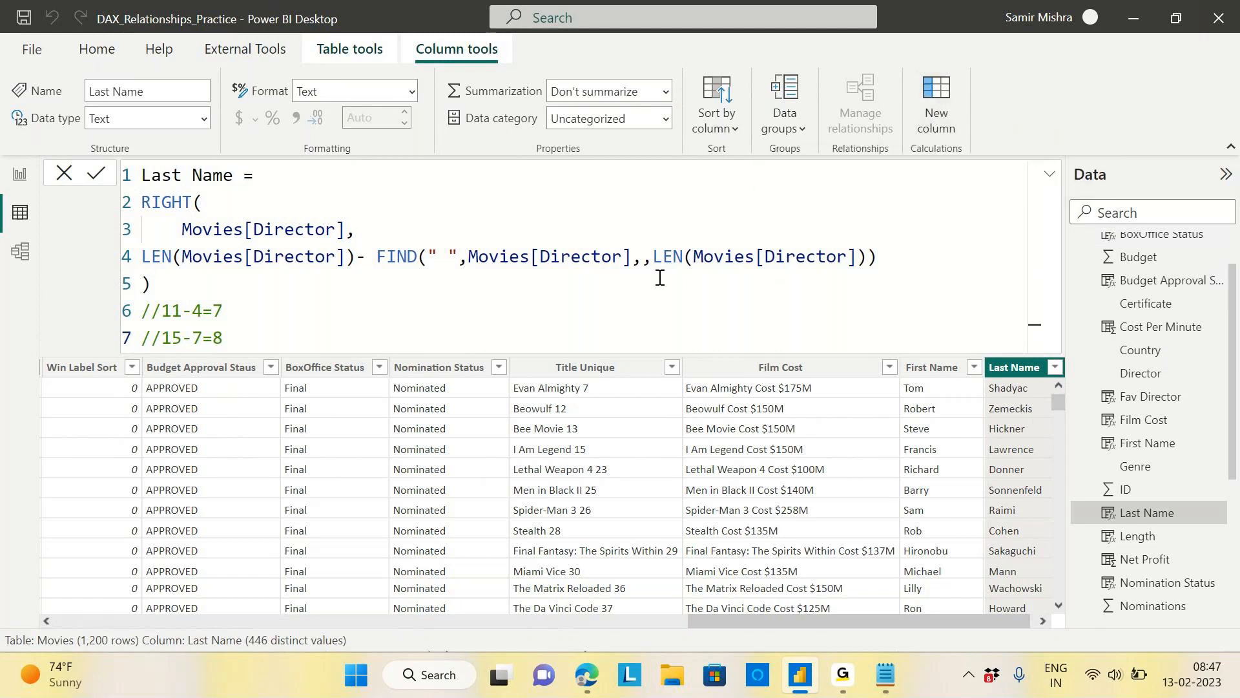
Add a new calculated column named Age in Days to the Movies table, and start a second line for its expression.
left_click_drag(826, 622, 423, 637)
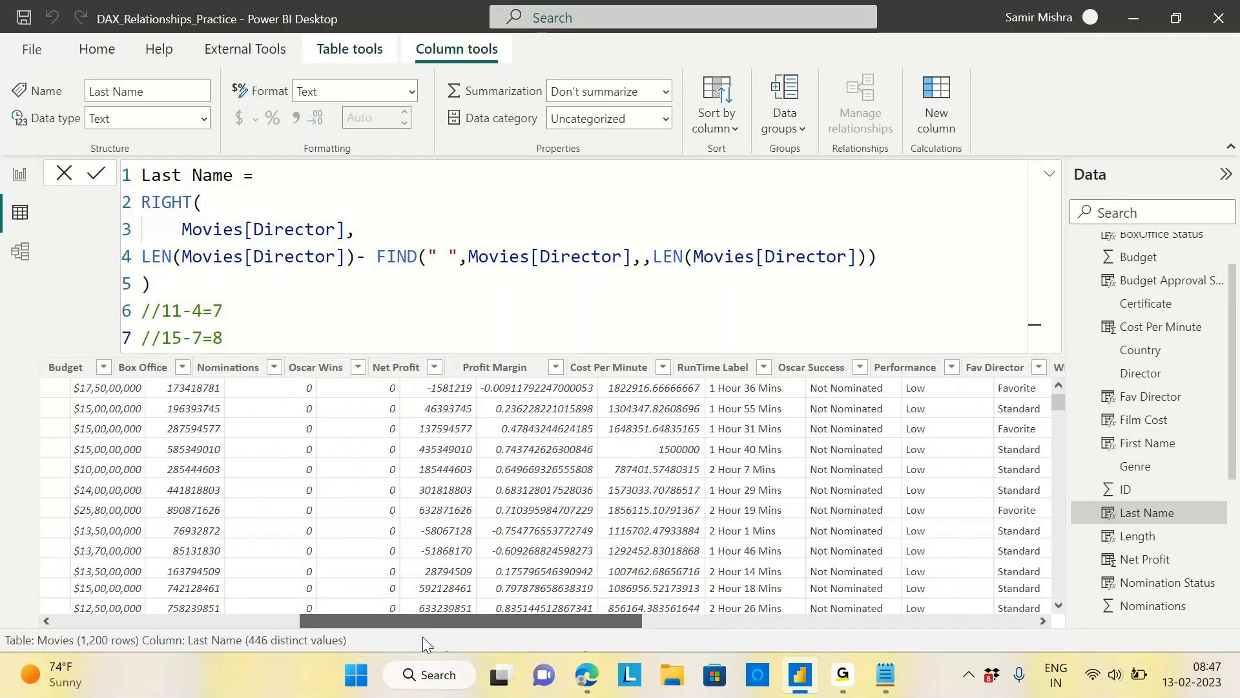
left_click(443, 367)
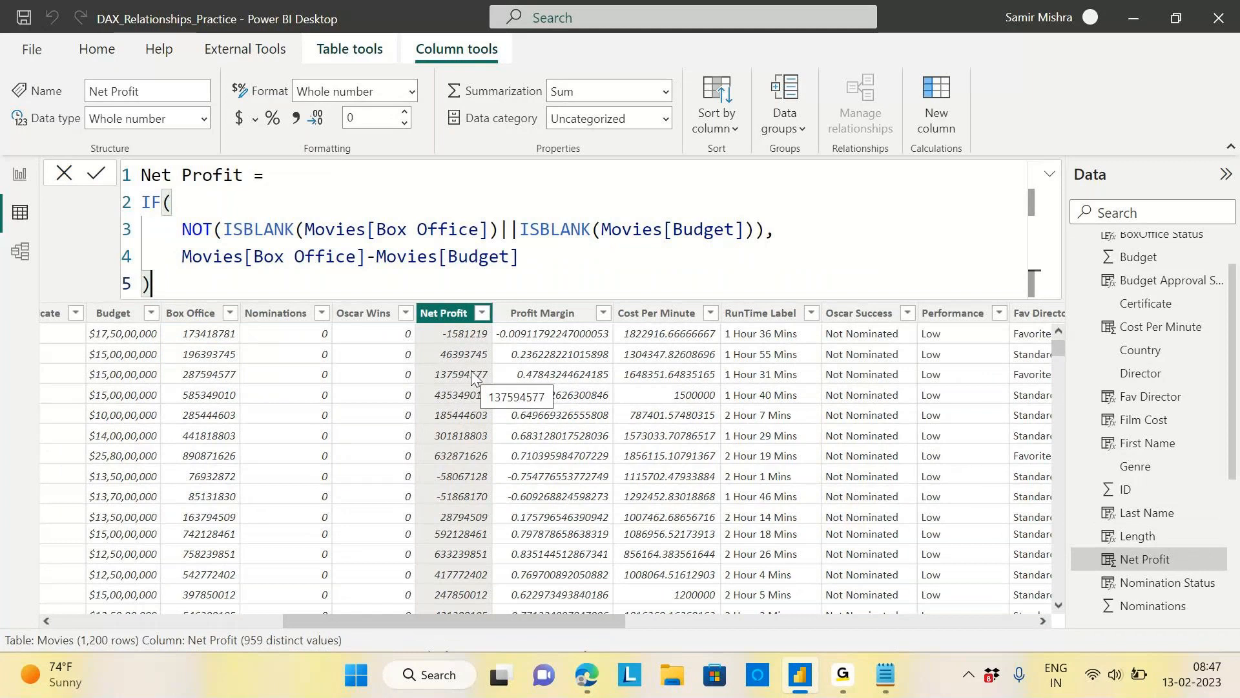
left_click_drag(550, 622, 964, 638)
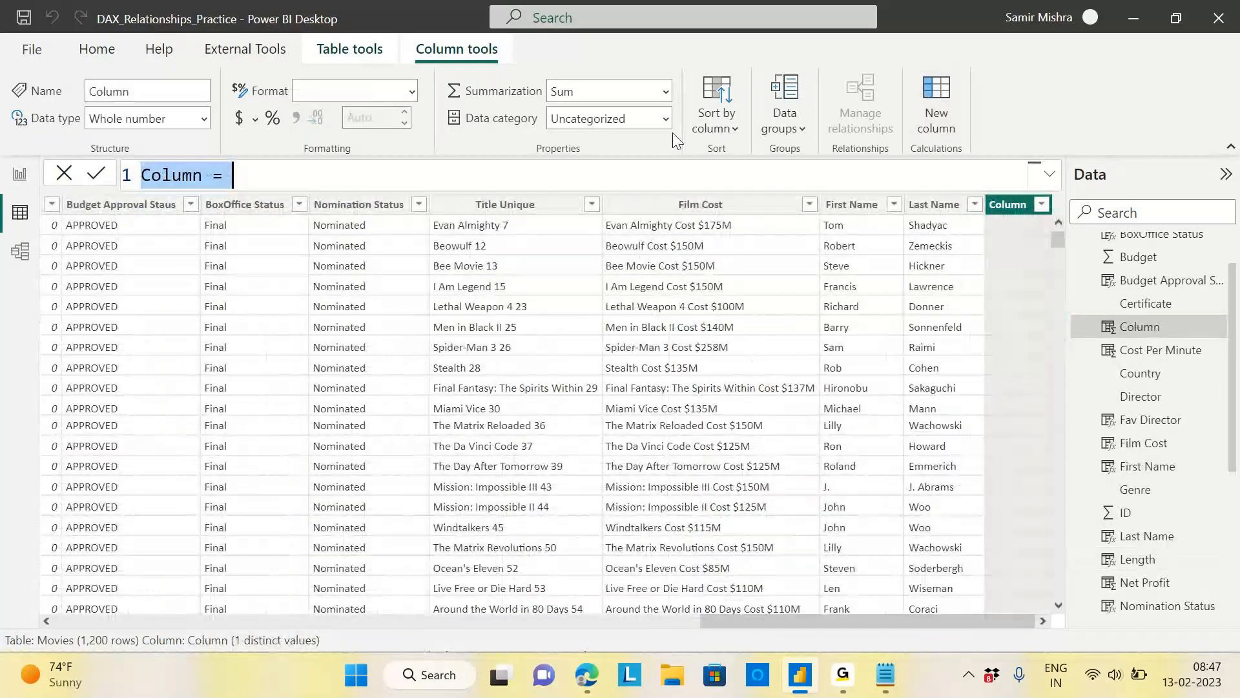
type("Age in")
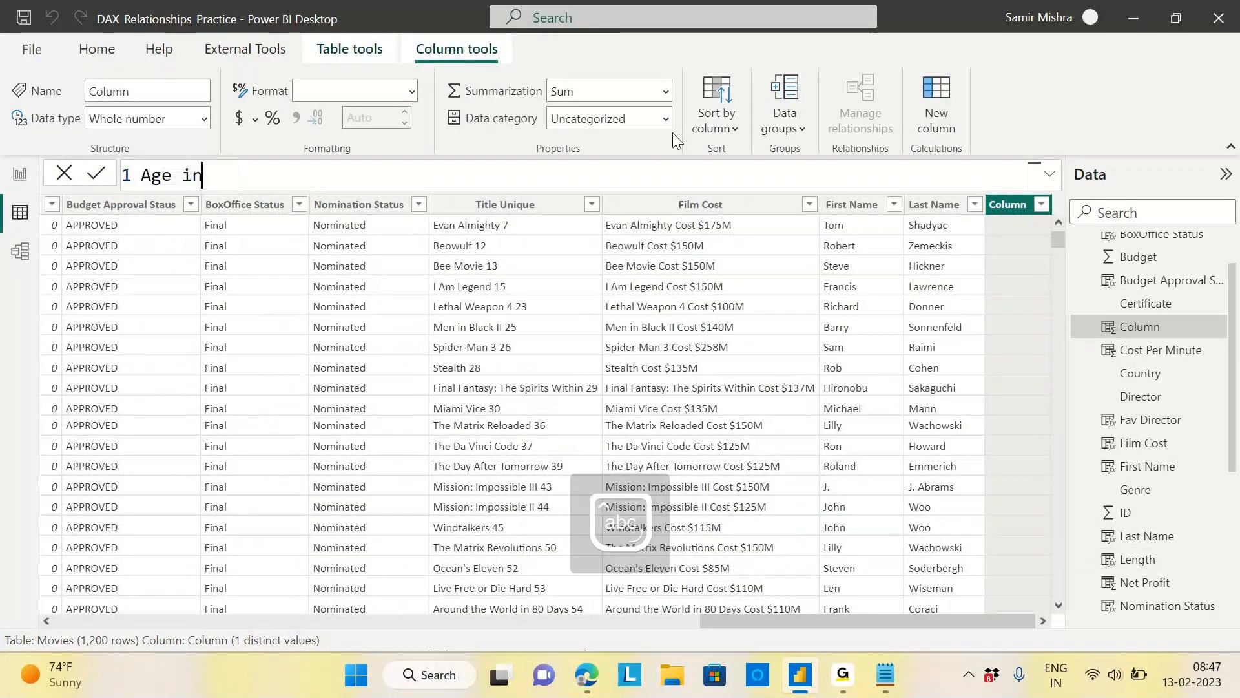
type(" Days=")
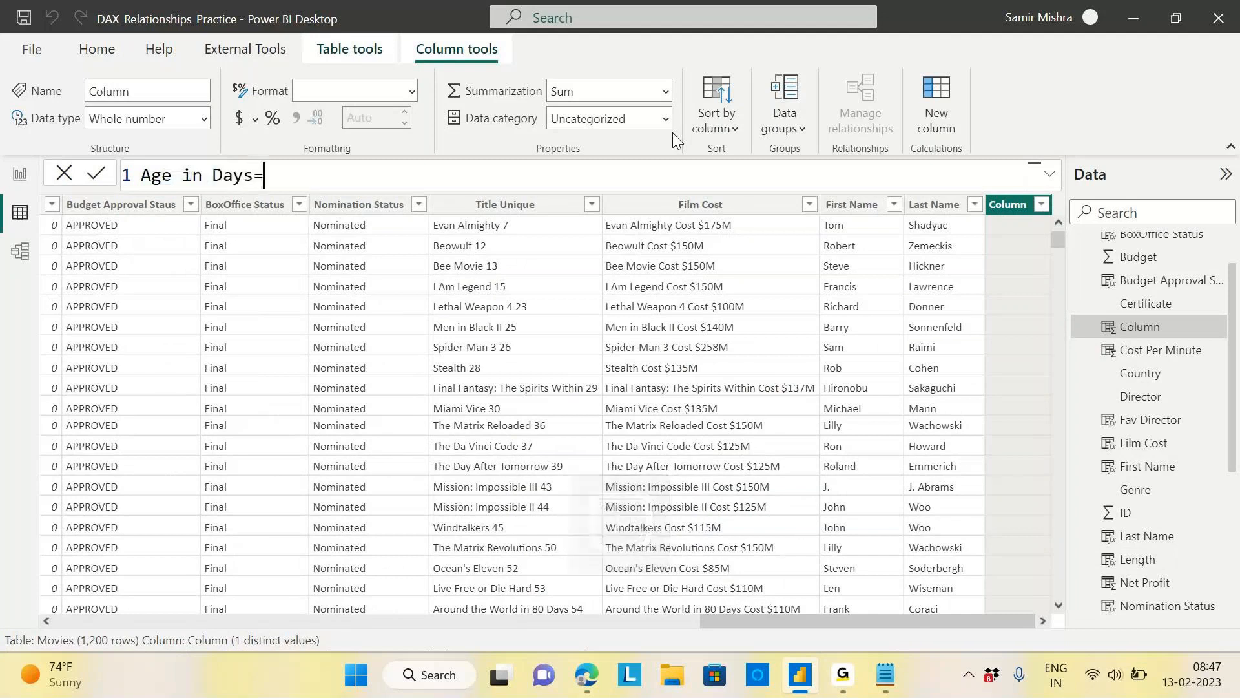
key("shift+Return")
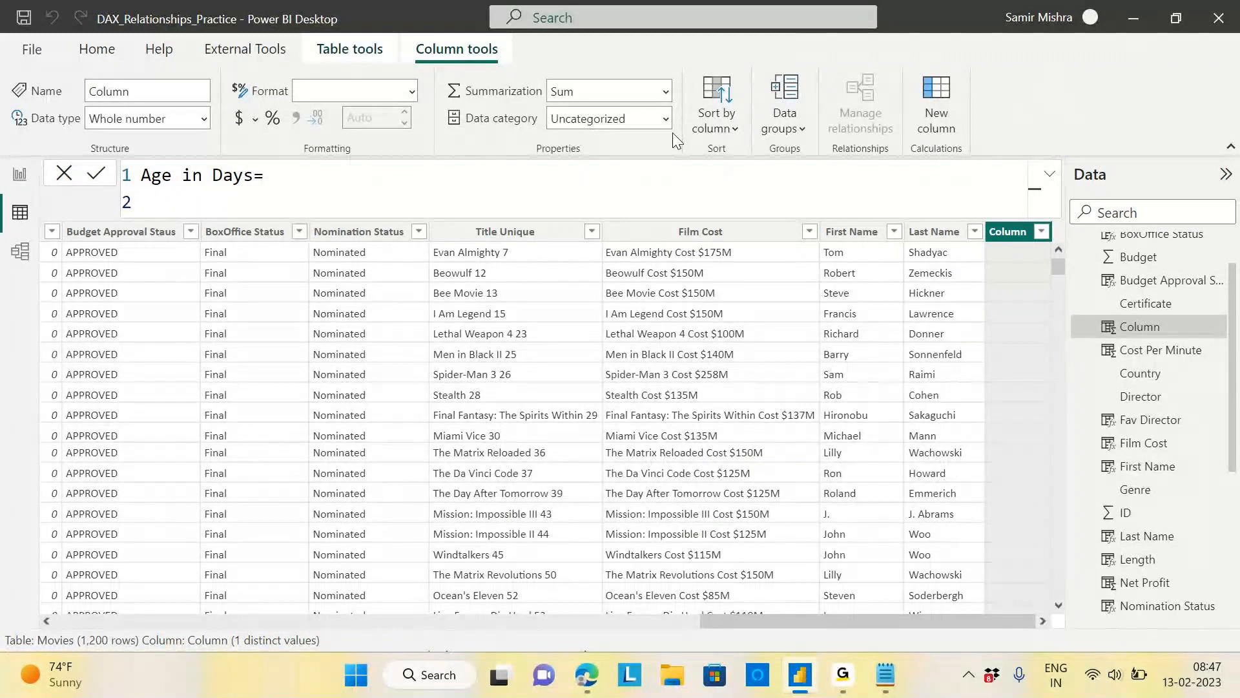
Start a DATEDIFF function on the second line of the Age in Days formula, with a new line for its arguments.
left_click_drag(784, 622, 159, 639)
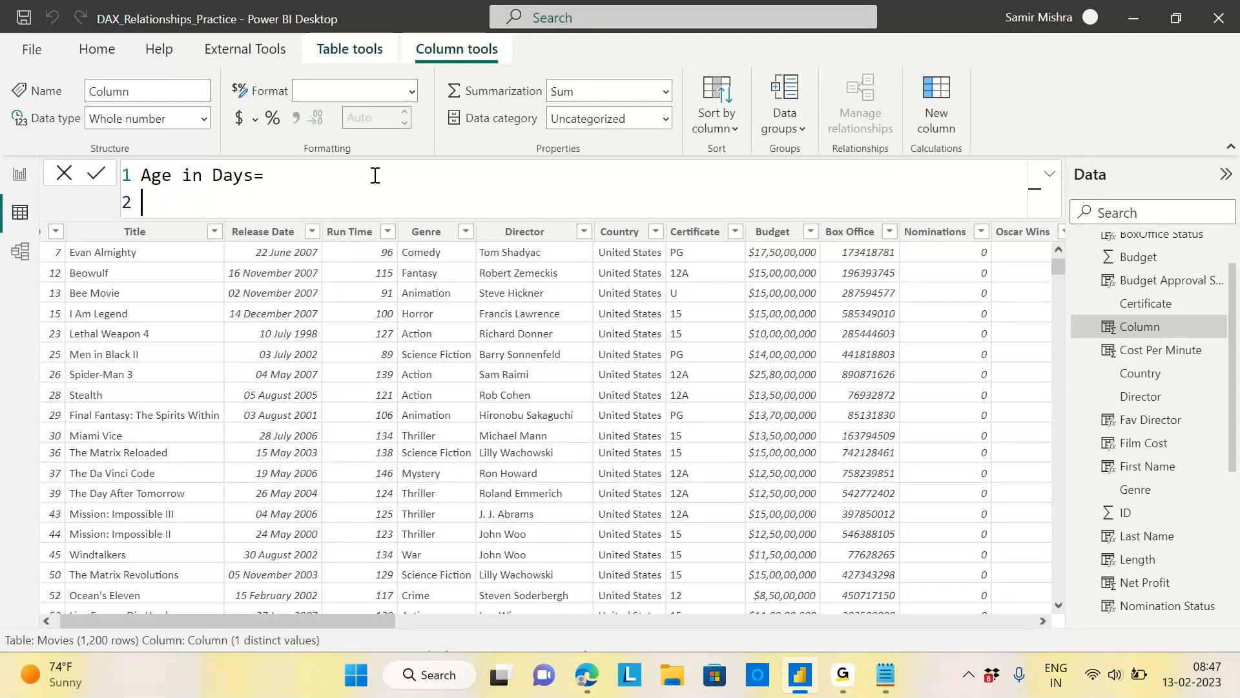
type("dat")
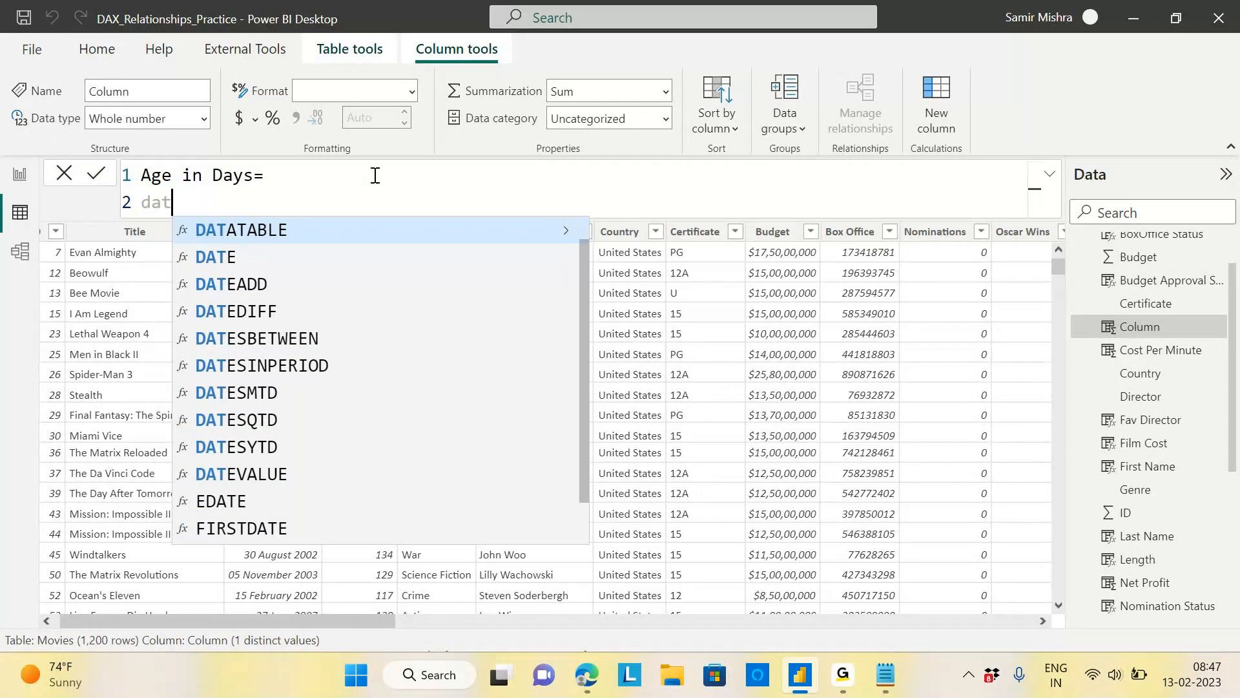
type("ed")
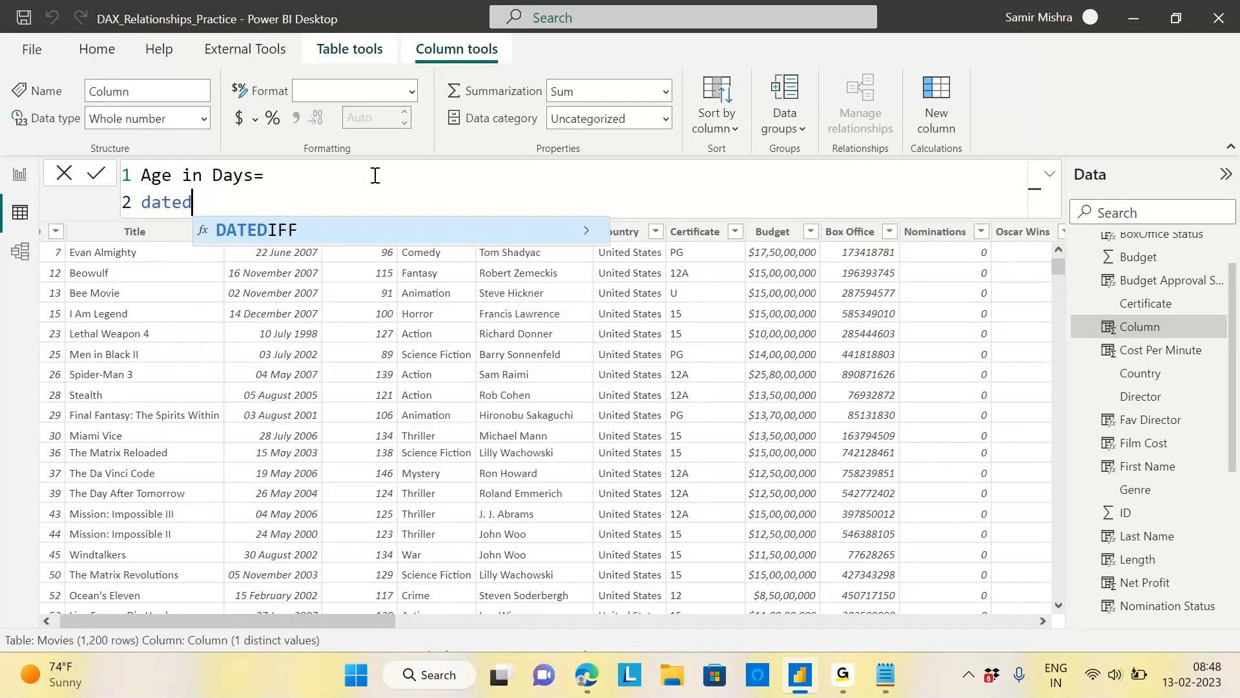
key("Tab")
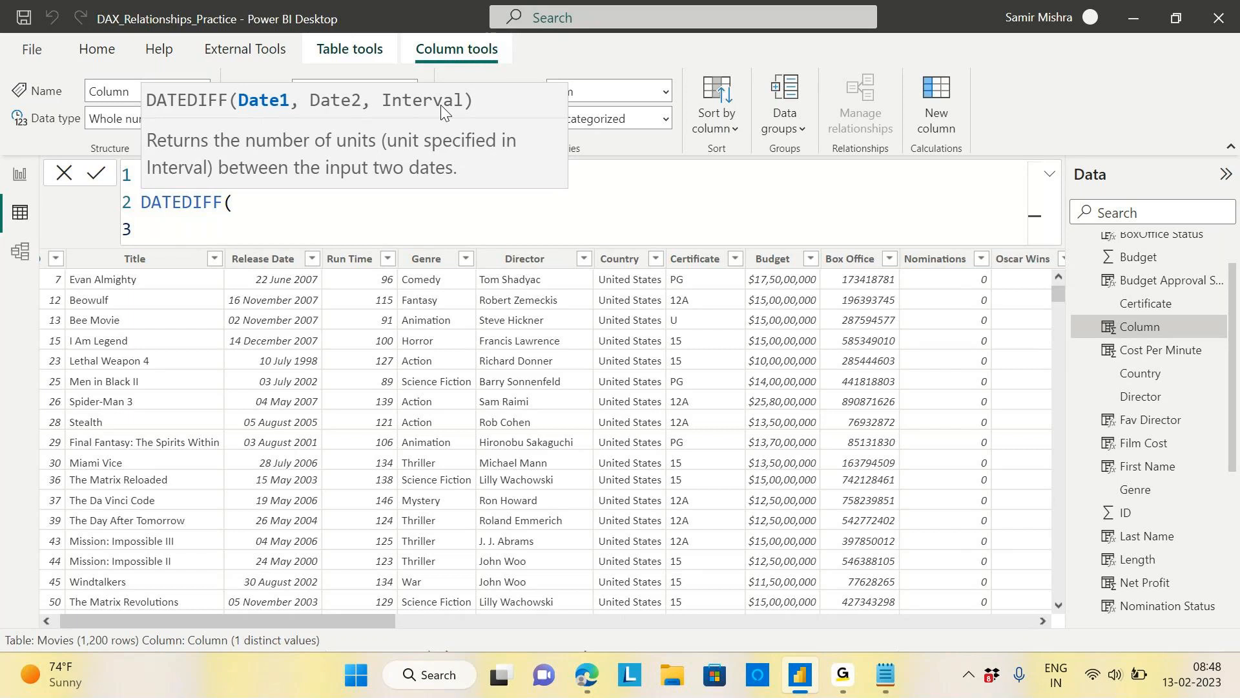
Give DATEDIFF the arguments Movies[Release Date], TODAY() and DAY on separate lines, close the function, and commit the Age in Days formula.
type("re")
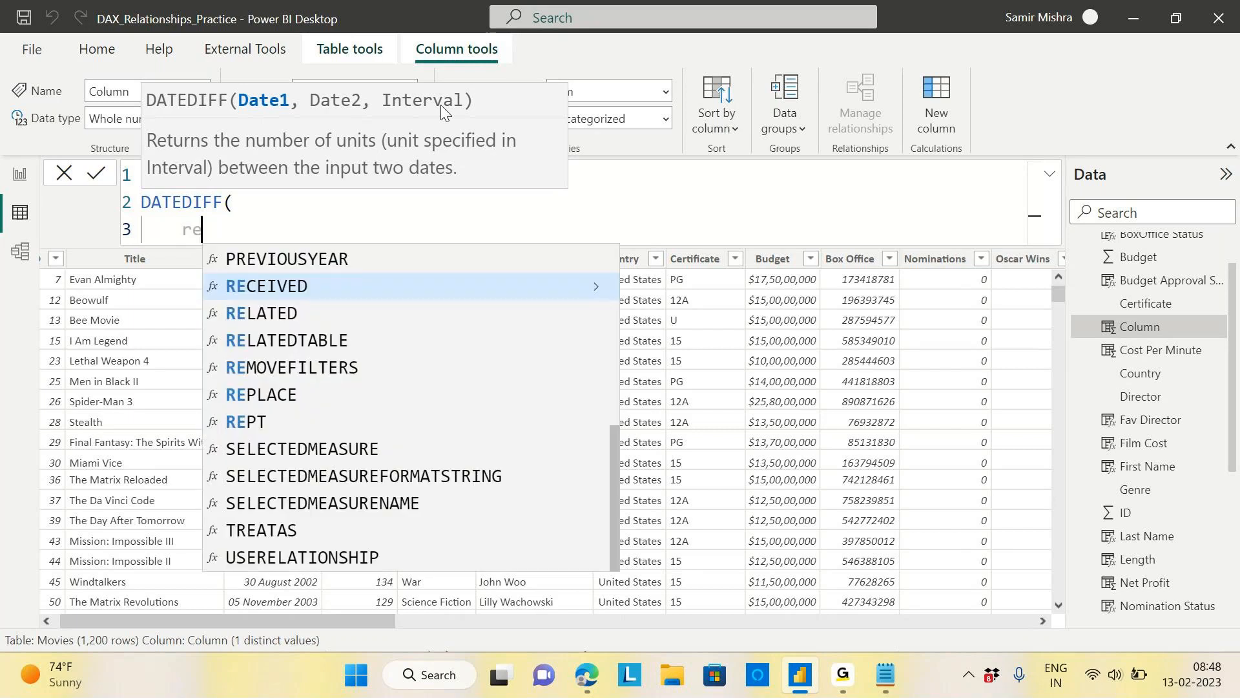
type("le")
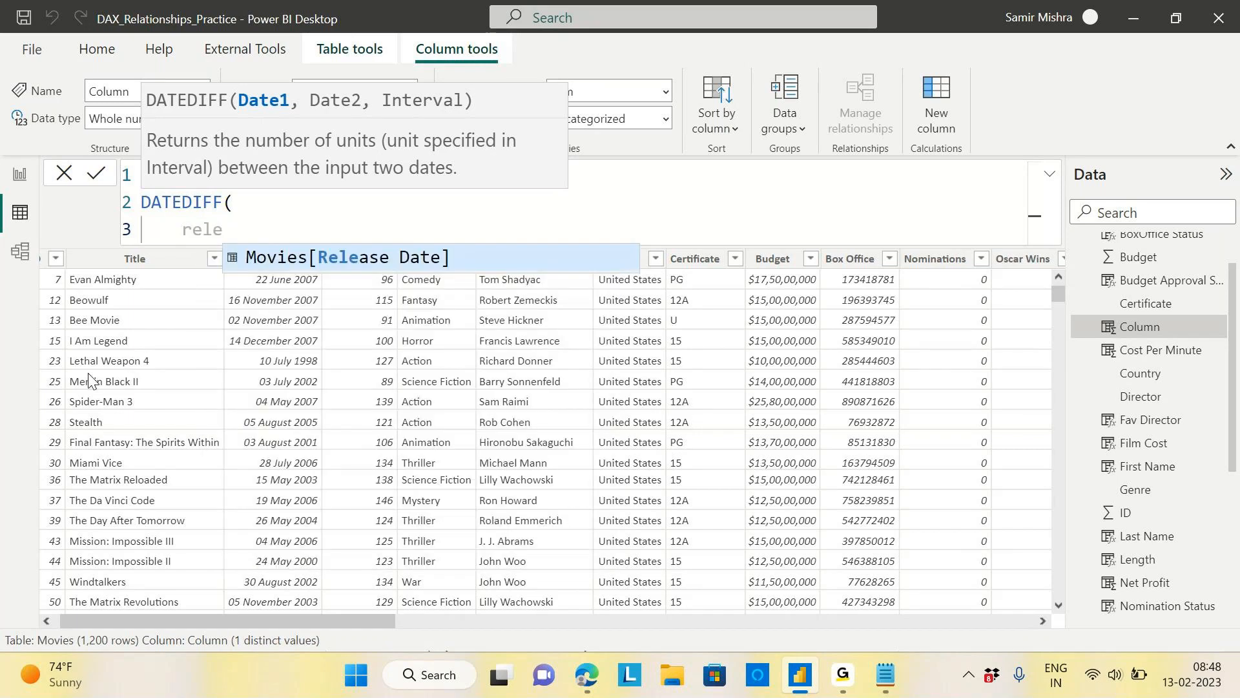
left_click(370, 265)
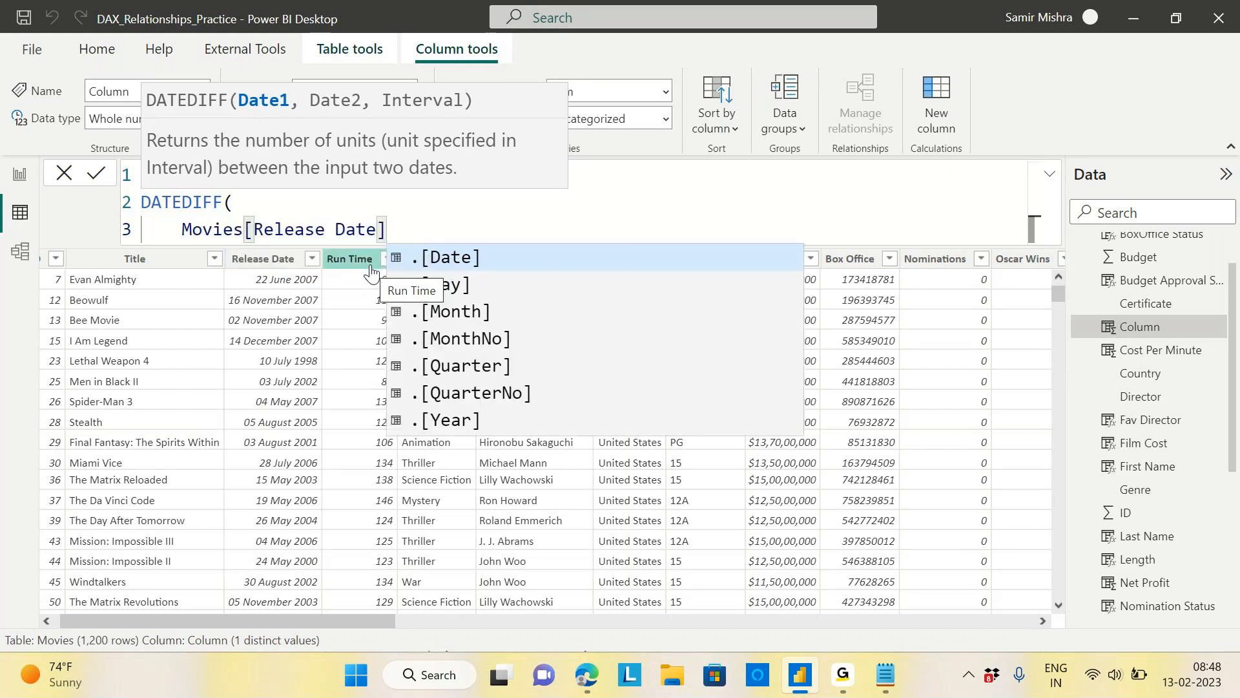
type(",")
key("shift+Return")
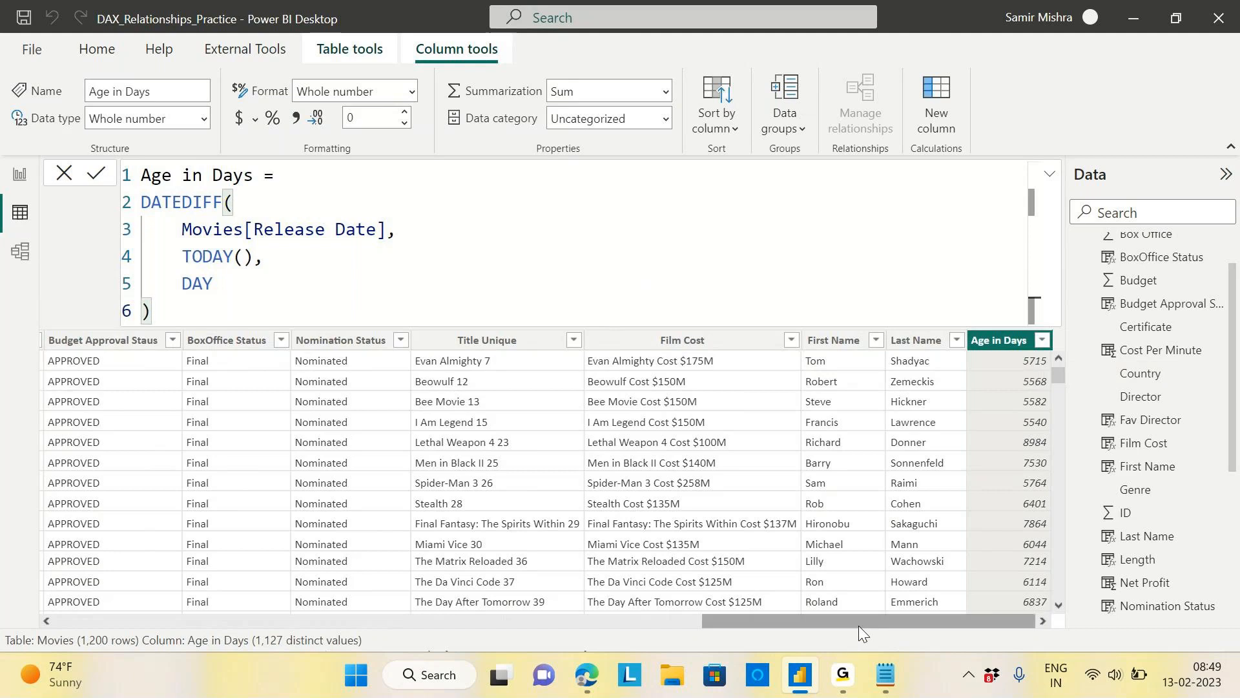
Examine the Release Date values down the rows of the Movies table.
left_click_drag(864, 617, 193, 622)
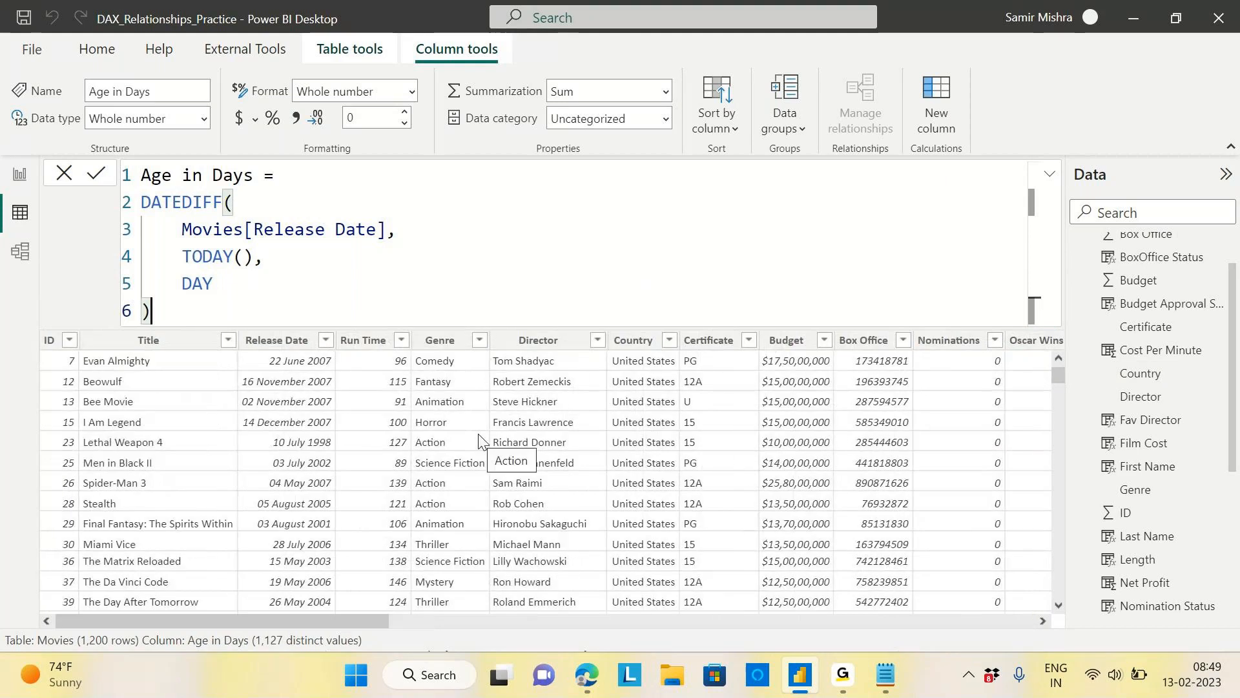
scroll(479, 439, "down", 1)
scroll(479, 439, "down", 1)
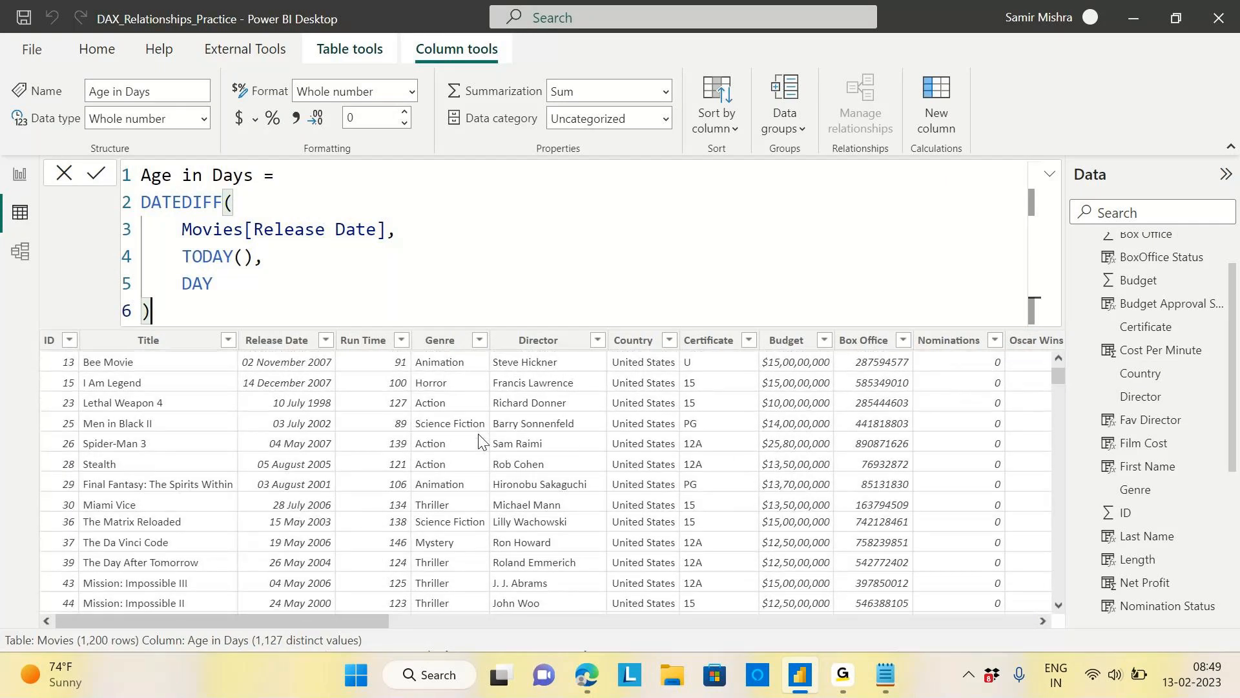
scroll(480, 439, "down", 1)
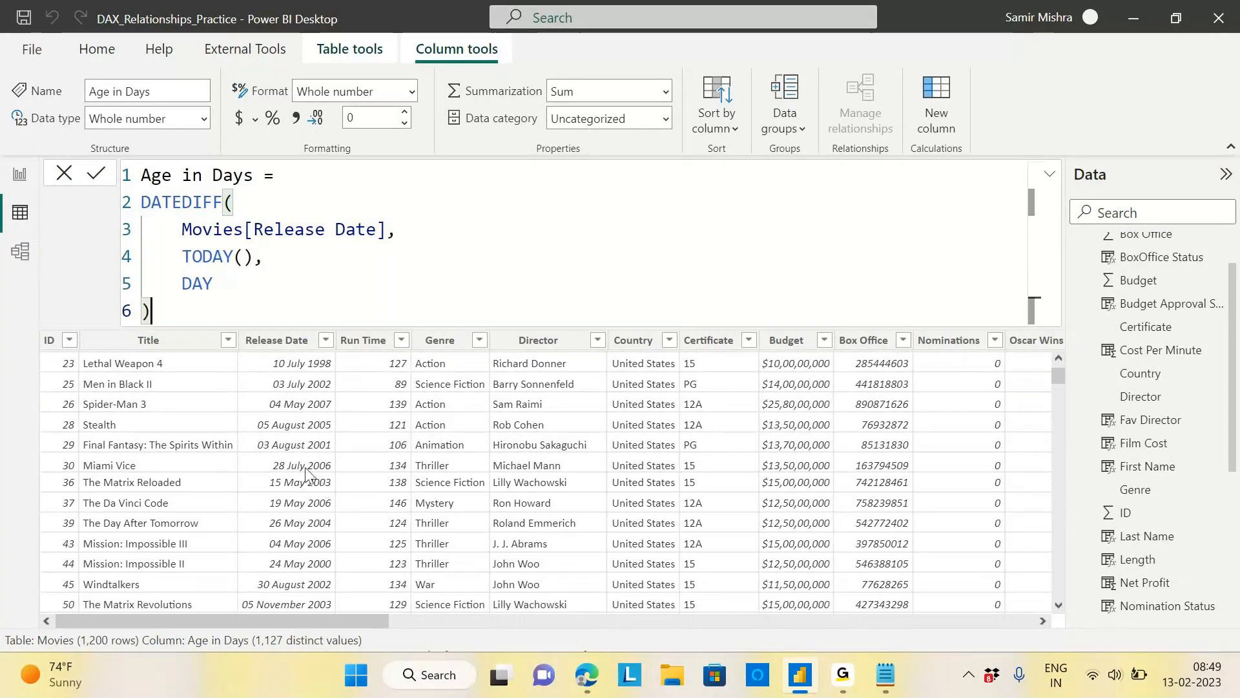
left_click(315, 346)
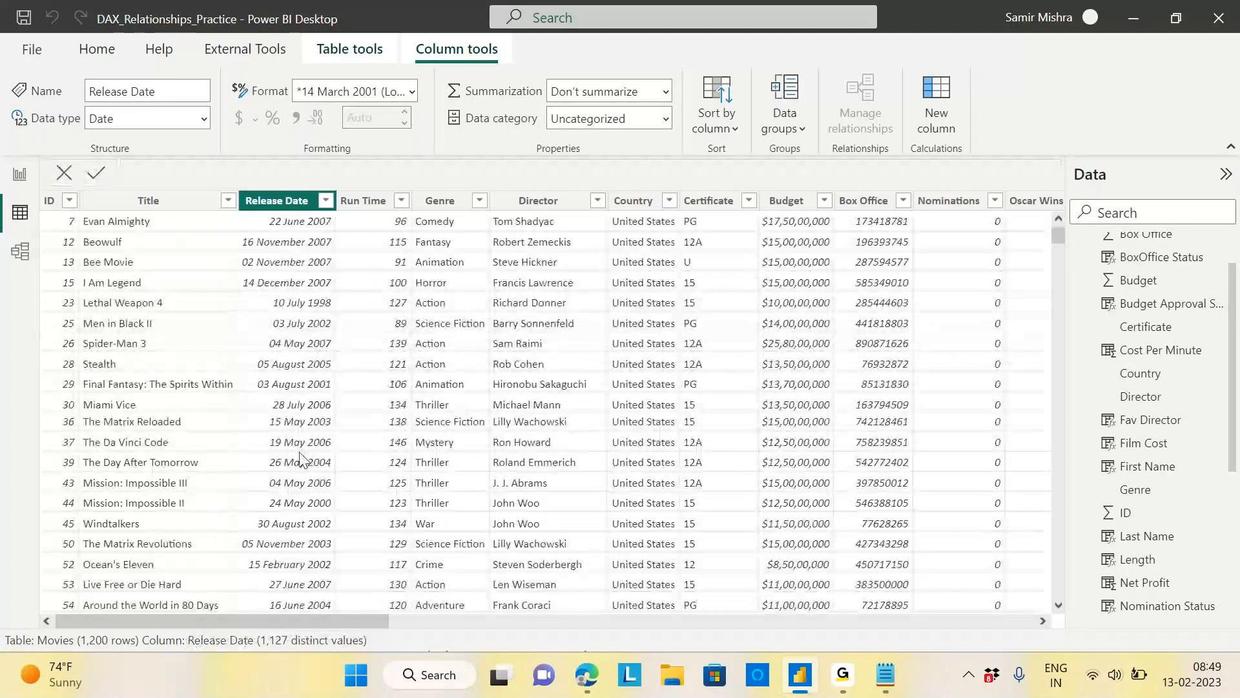
left_click(306, 406)
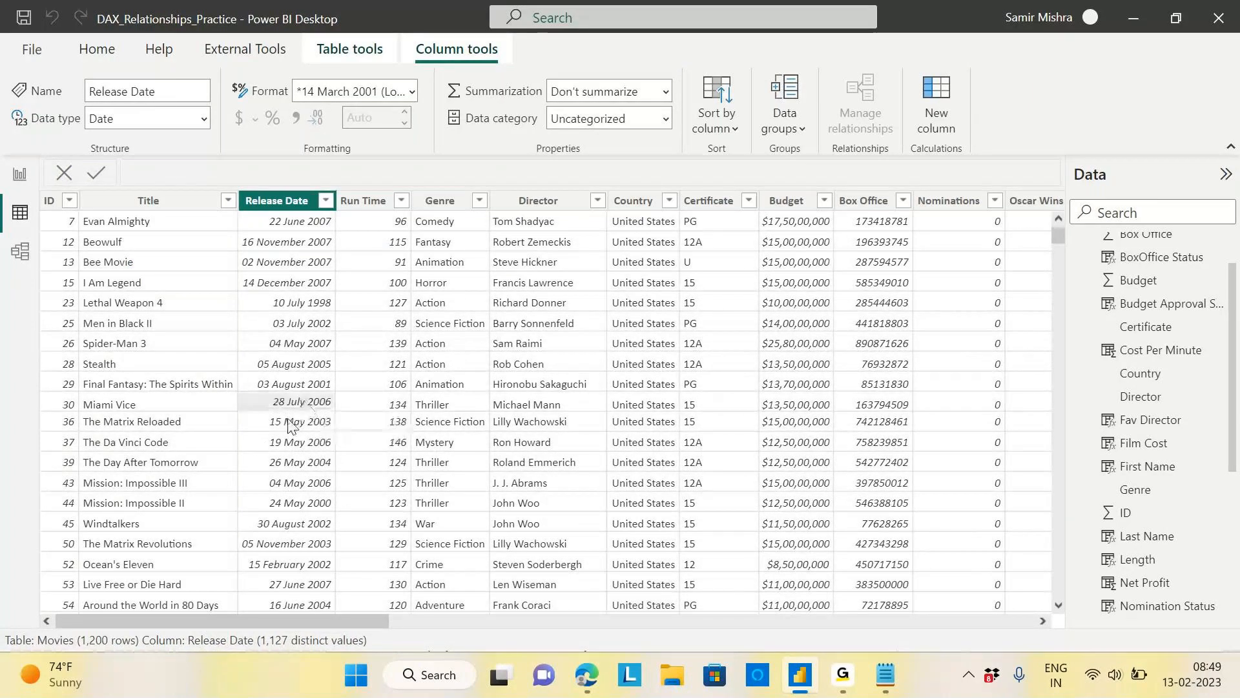
left_click_drag(320, 616, 335, 653)
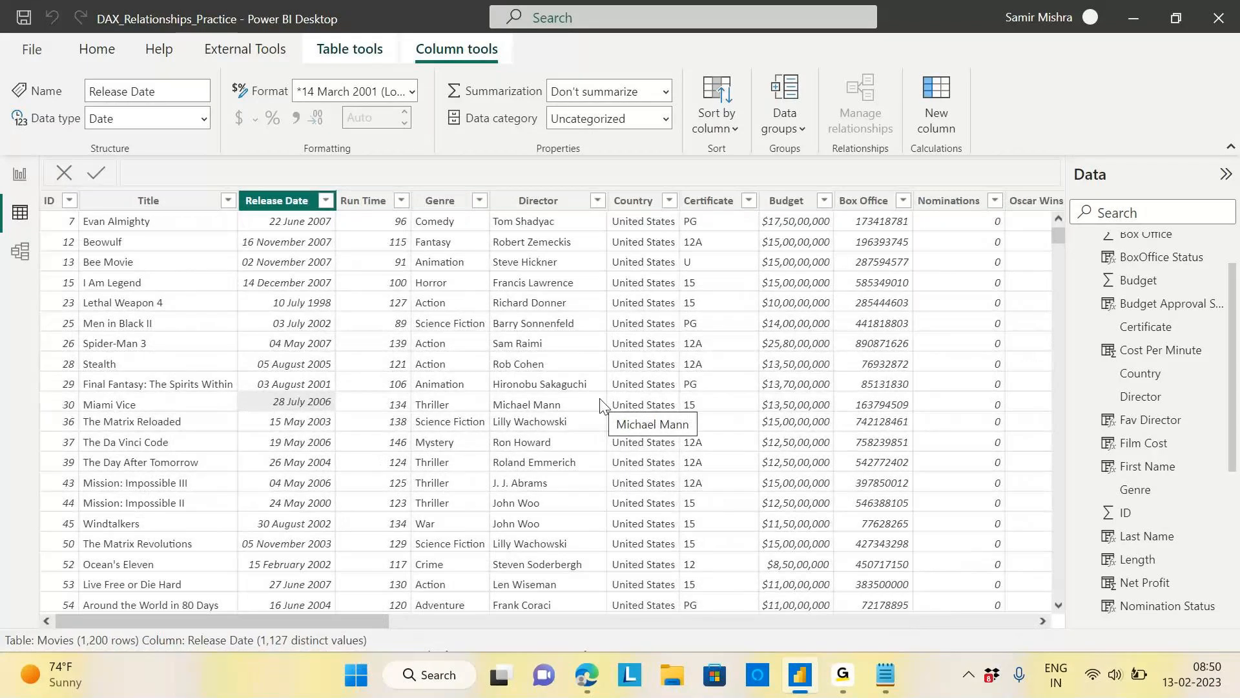
scroll(601, 404, "down", 10)
scroll(601, 403, "down", 6)
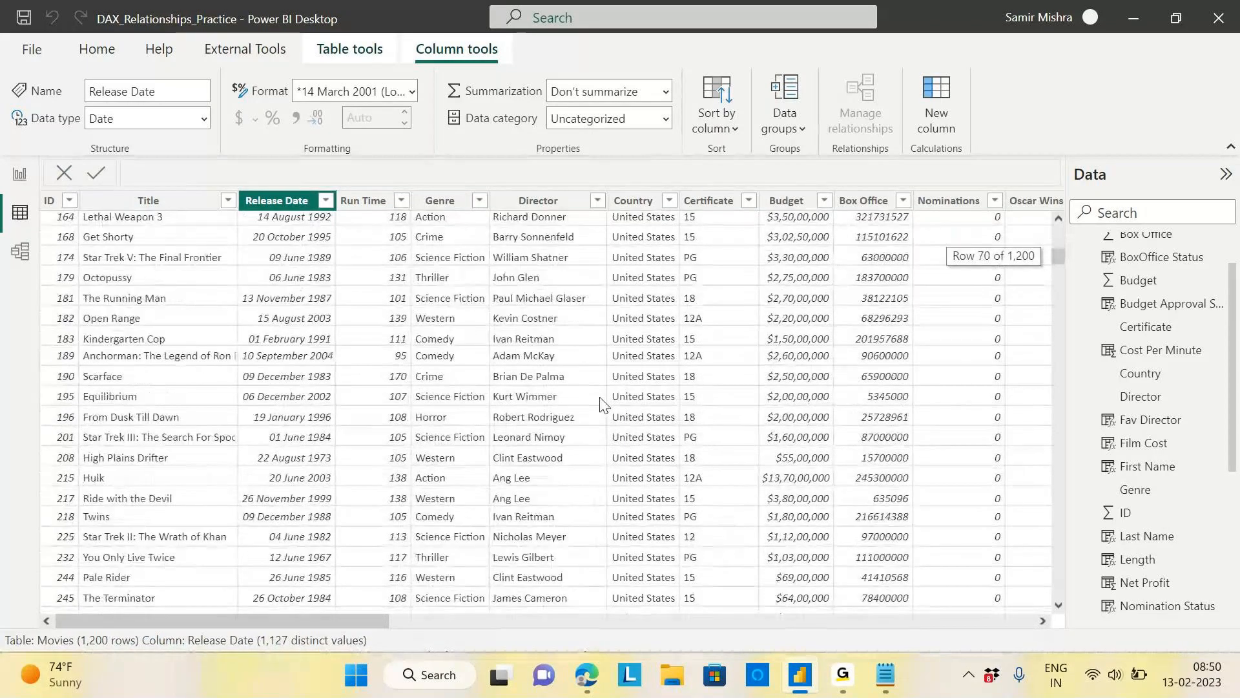
scroll(601, 404, "down", 2)
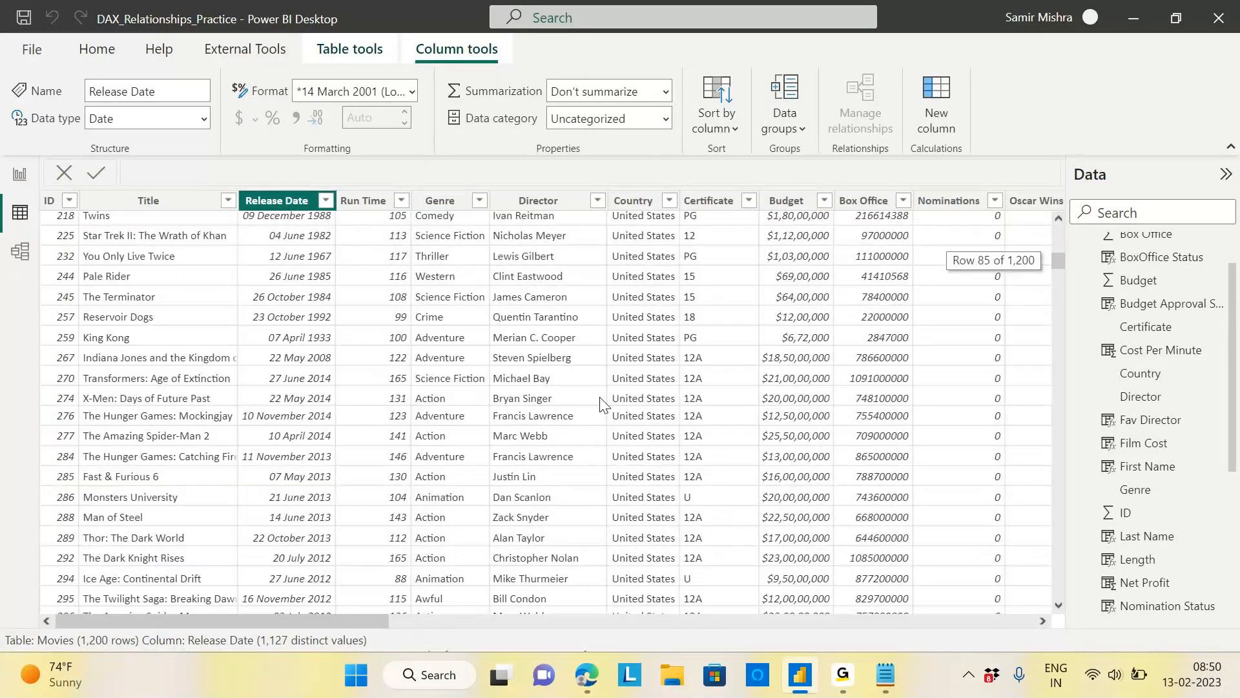
scroll(600, 404, "down", 3)
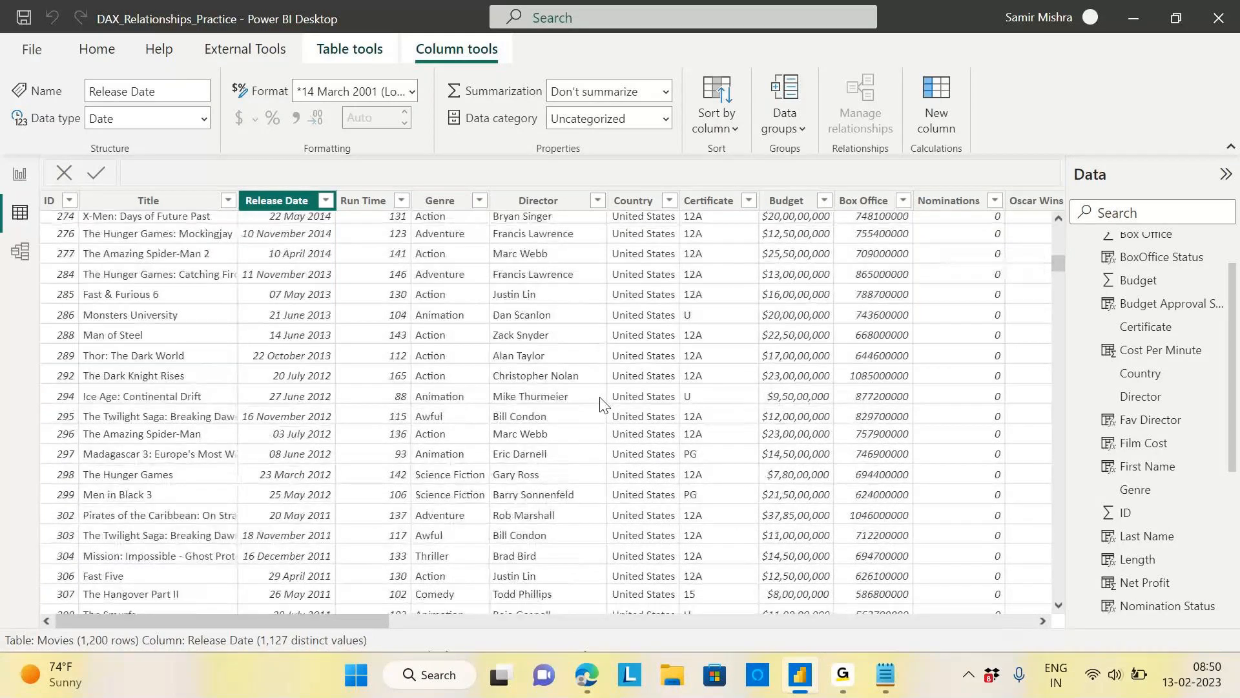
scroll(601, 403, "down", 1)
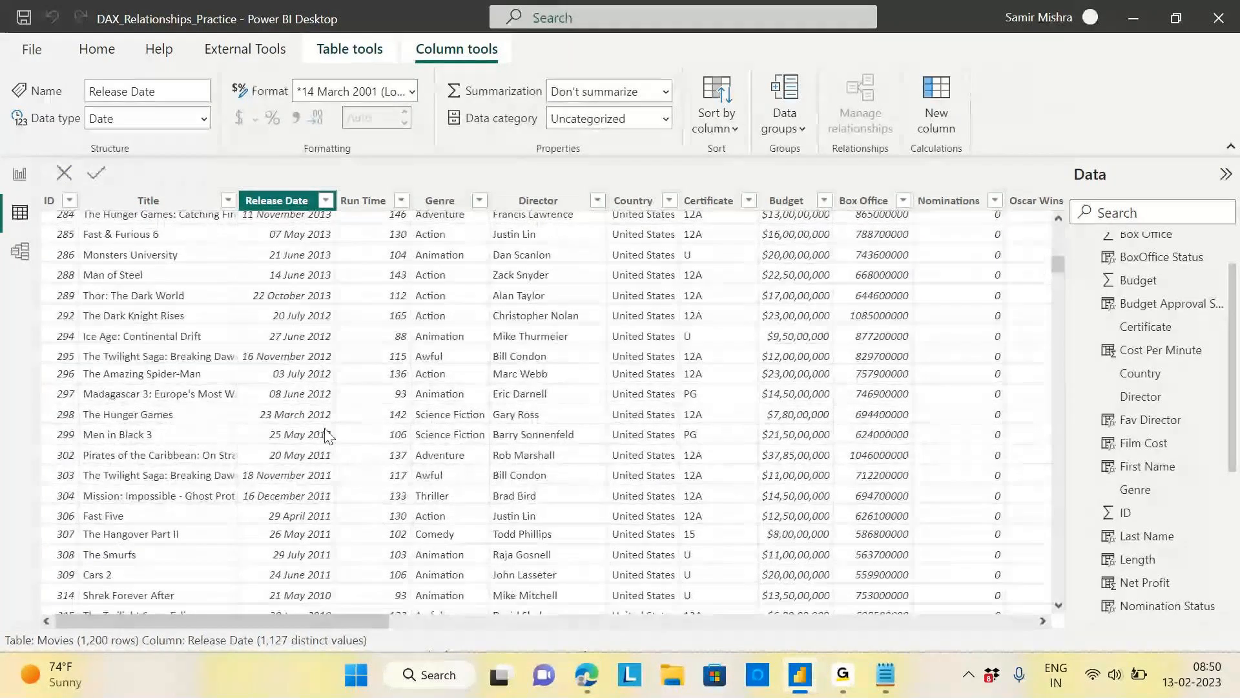
left_click(326, 201)
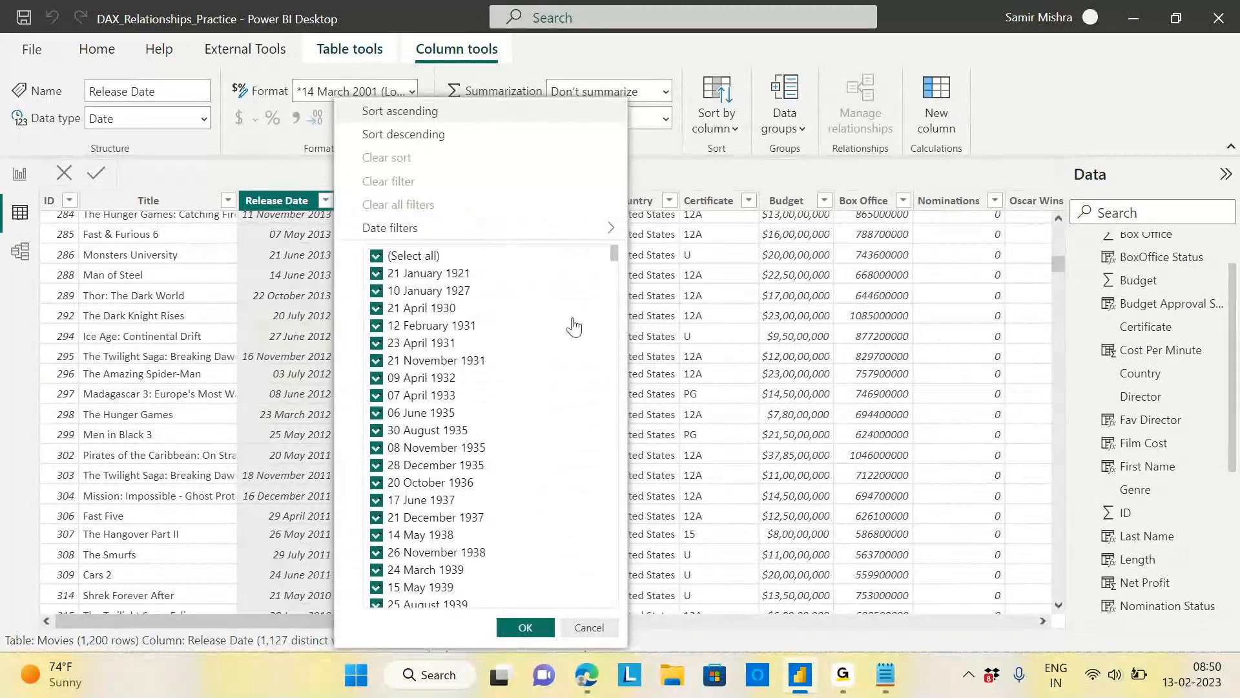
mouse_move(584, 230)
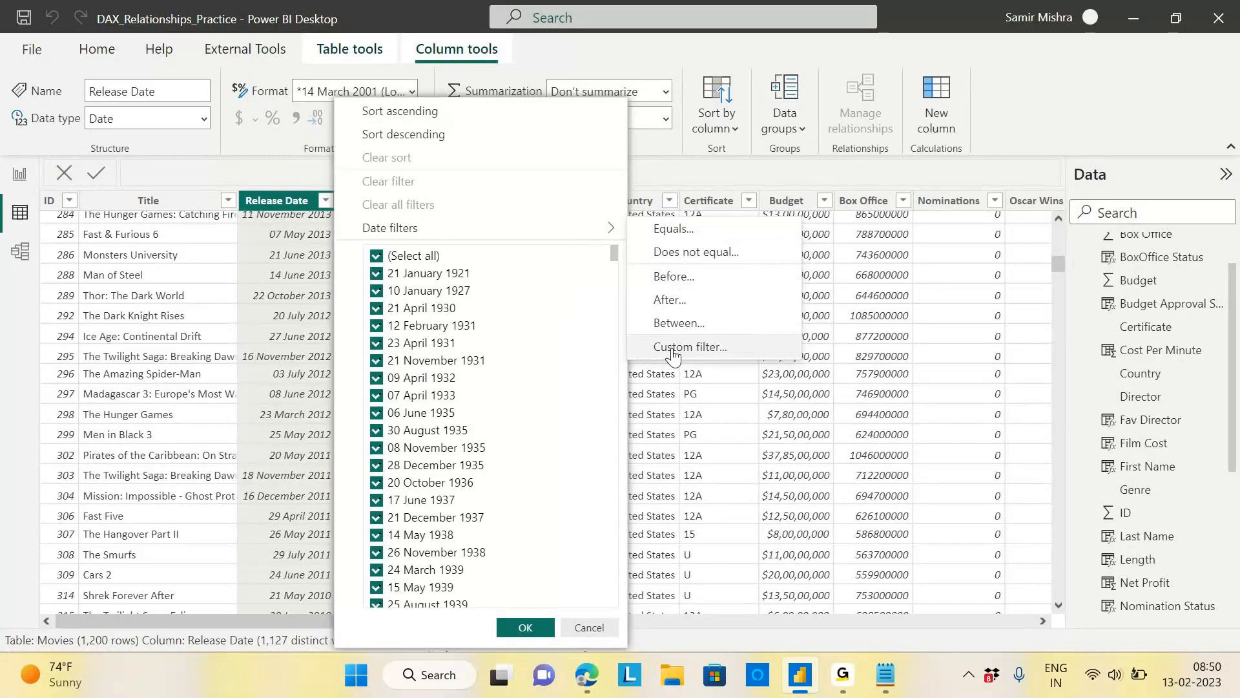
left_click(683, 229)
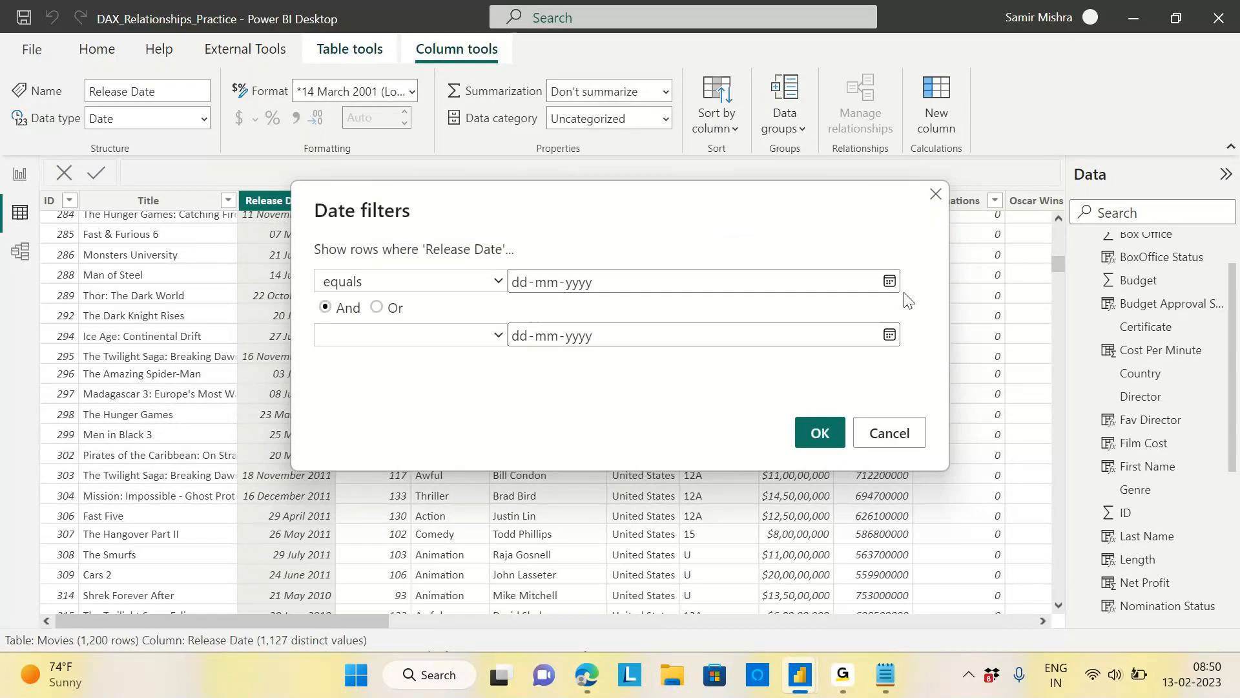
left_click(890, 280)
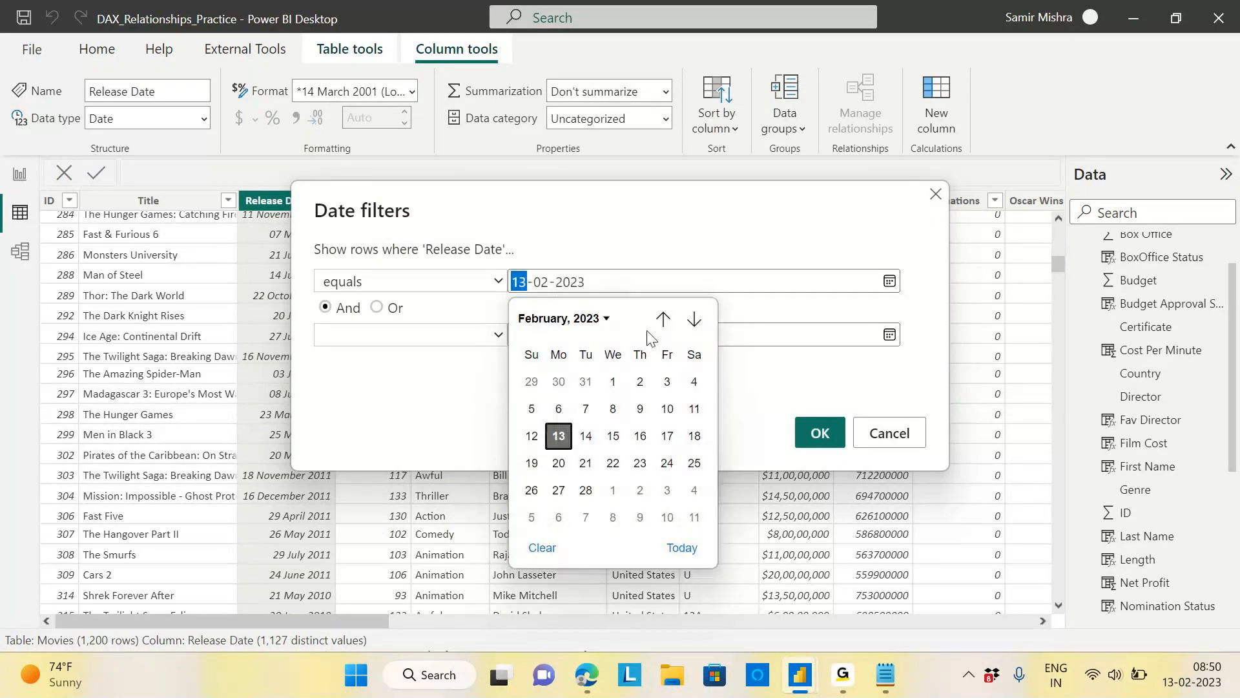
left_click(611, 321)
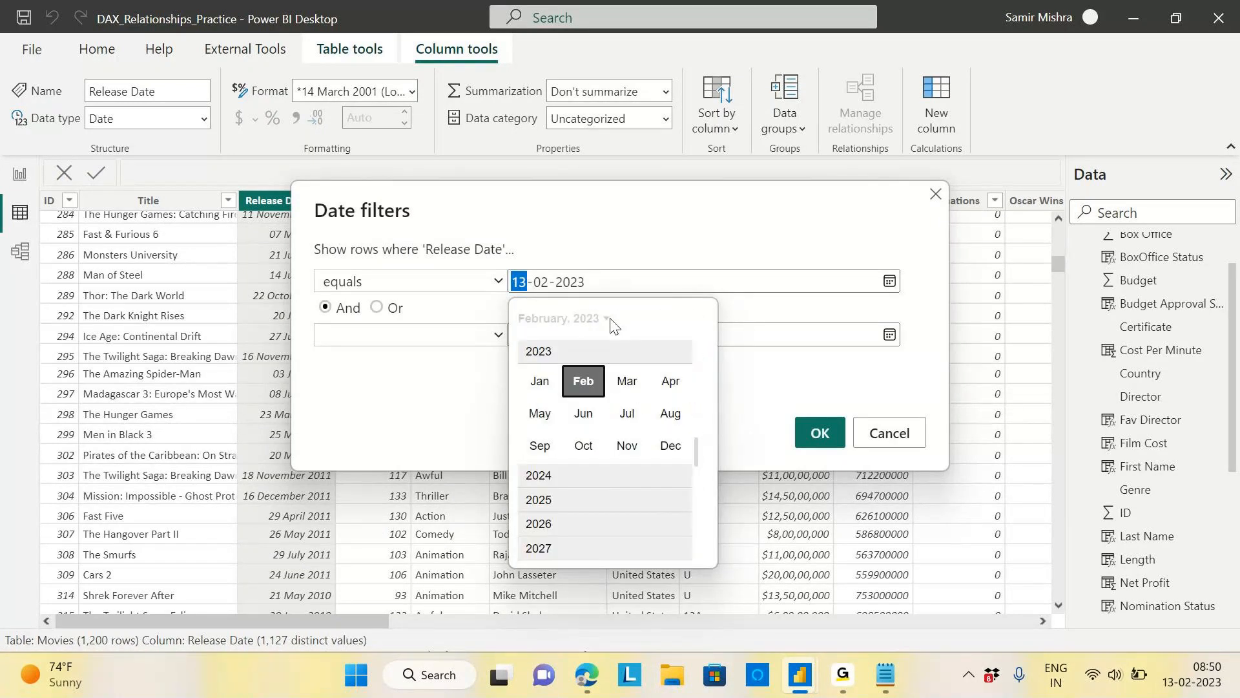
left_click(810, 209)
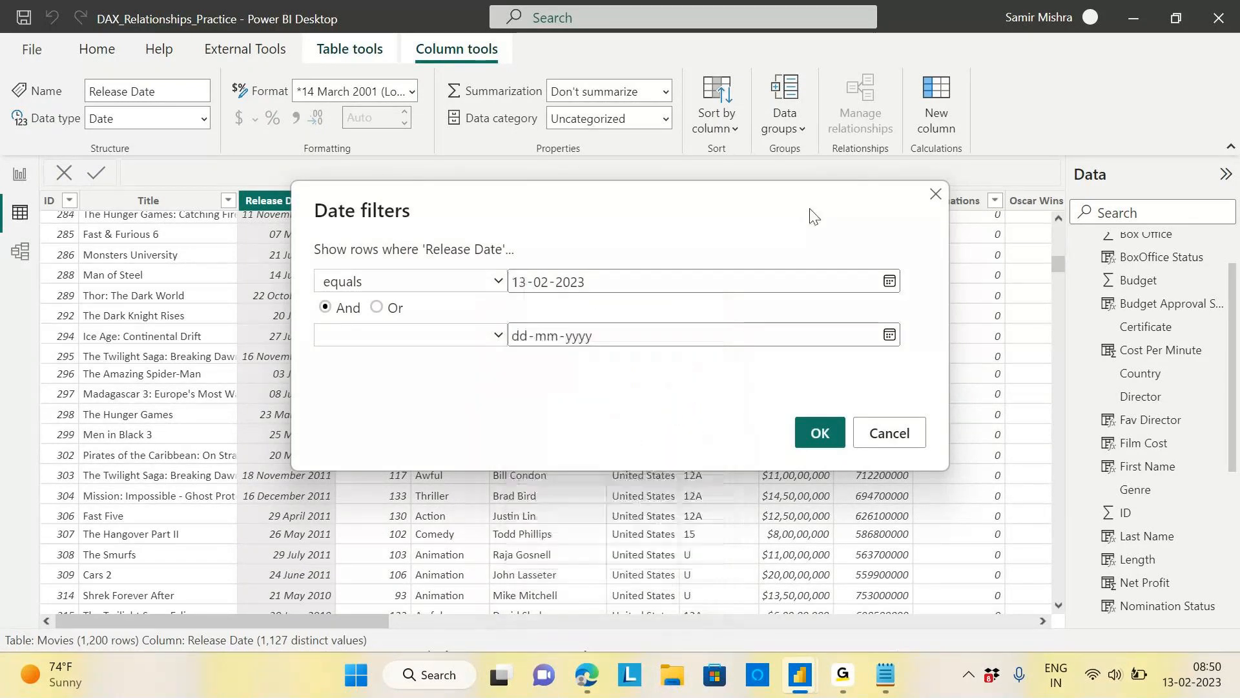
left_click(884, 444)
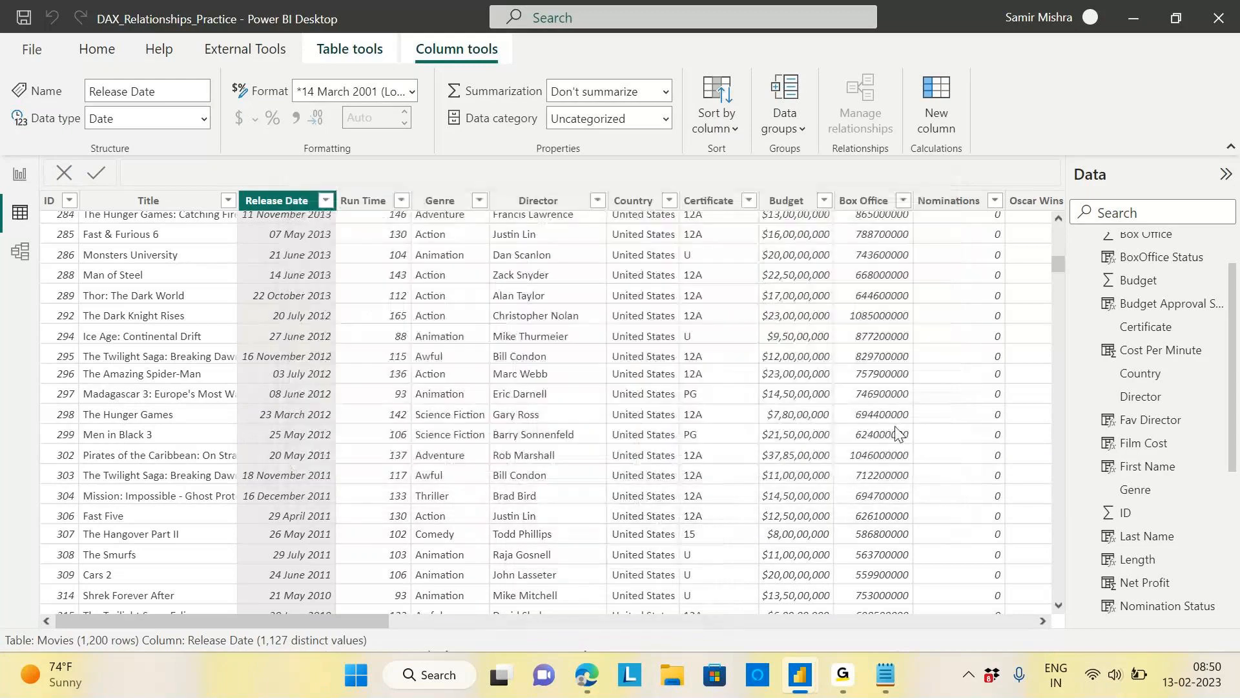
left_click(325, 201)
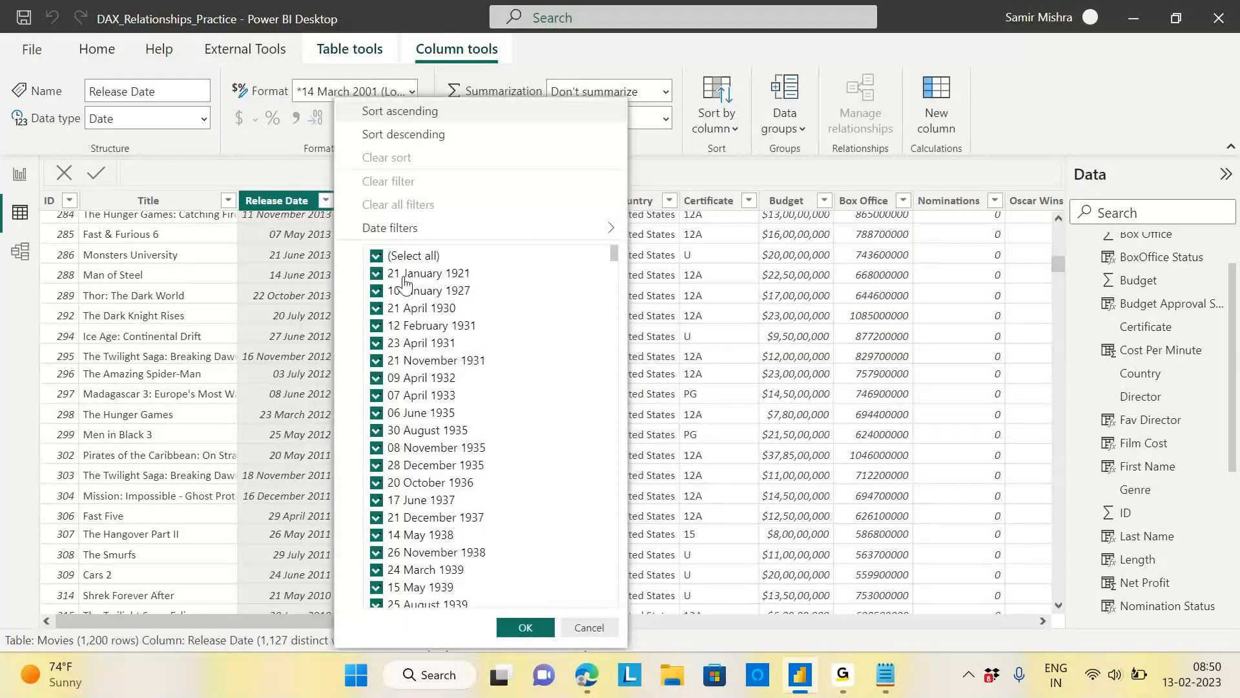
key("Escape")
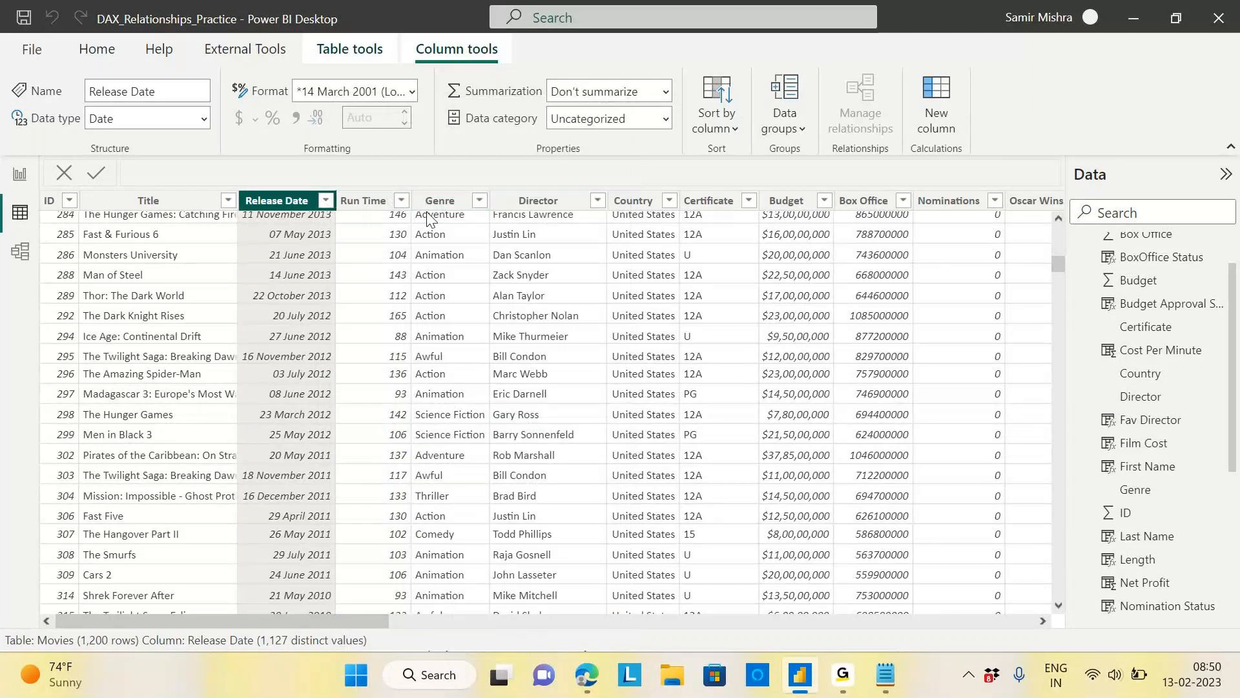
Filter the Movies table's Release Date column to show only 03 August 2012.
left_click(325, 201)
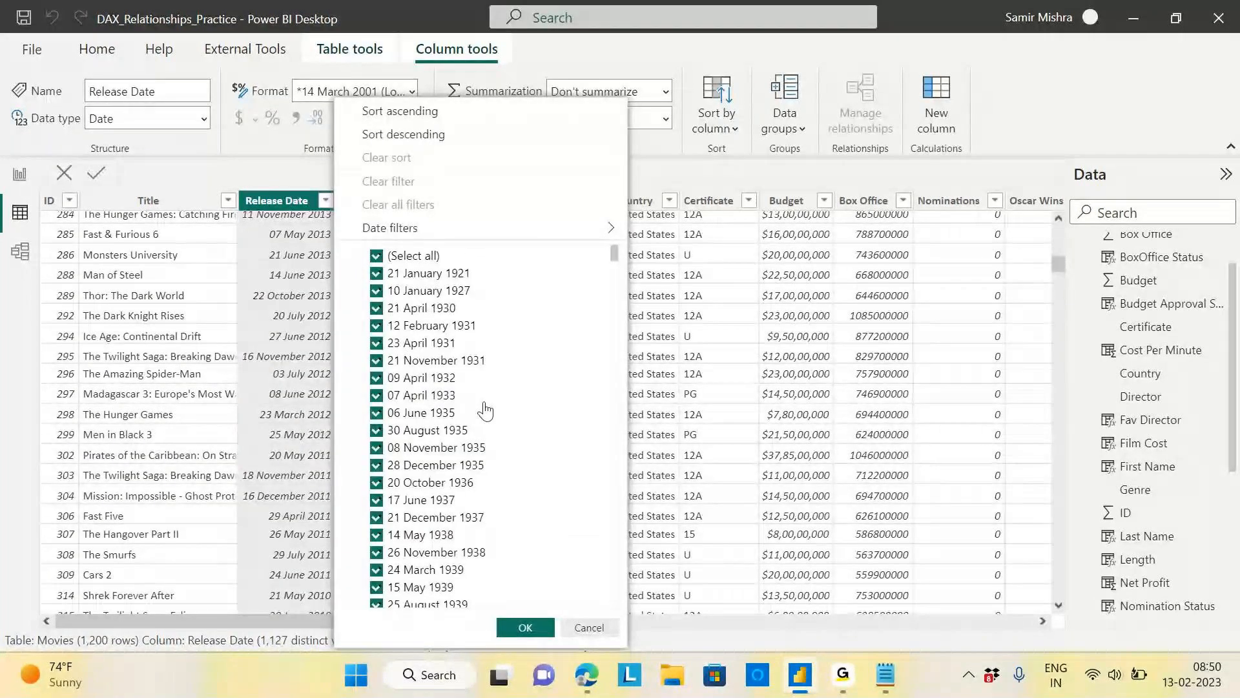
scroll(478, 396, "down", 5)
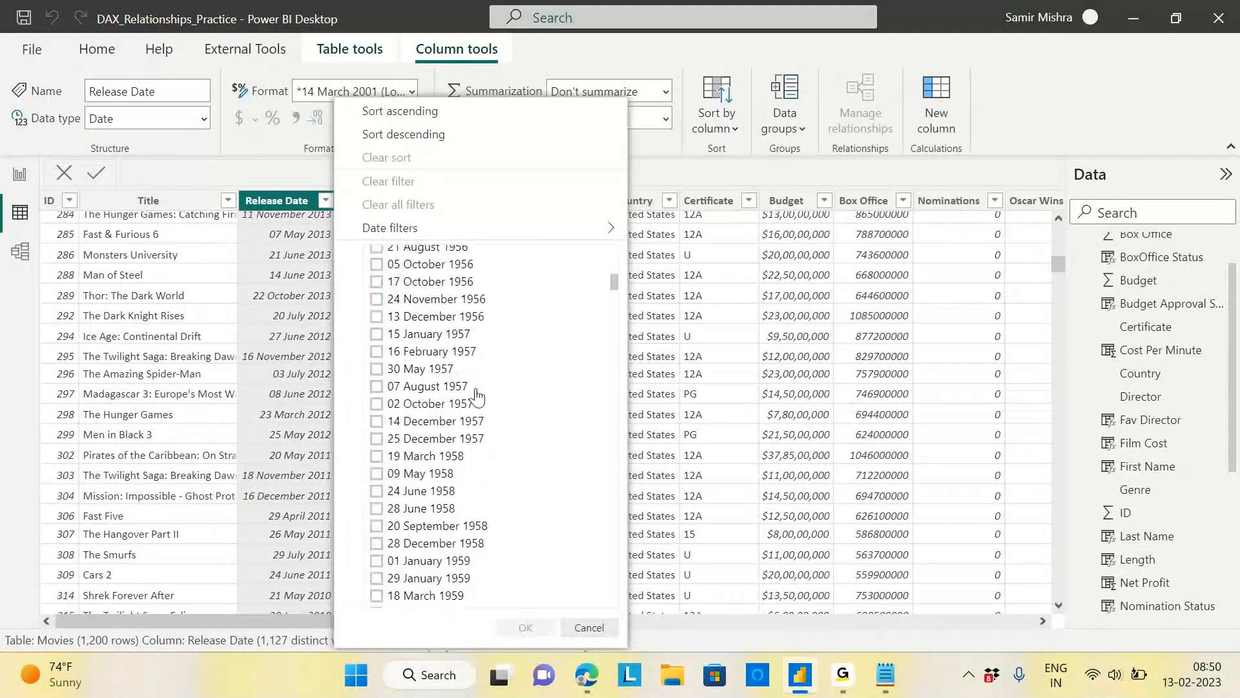
scroll(478, 397, "down", 15)
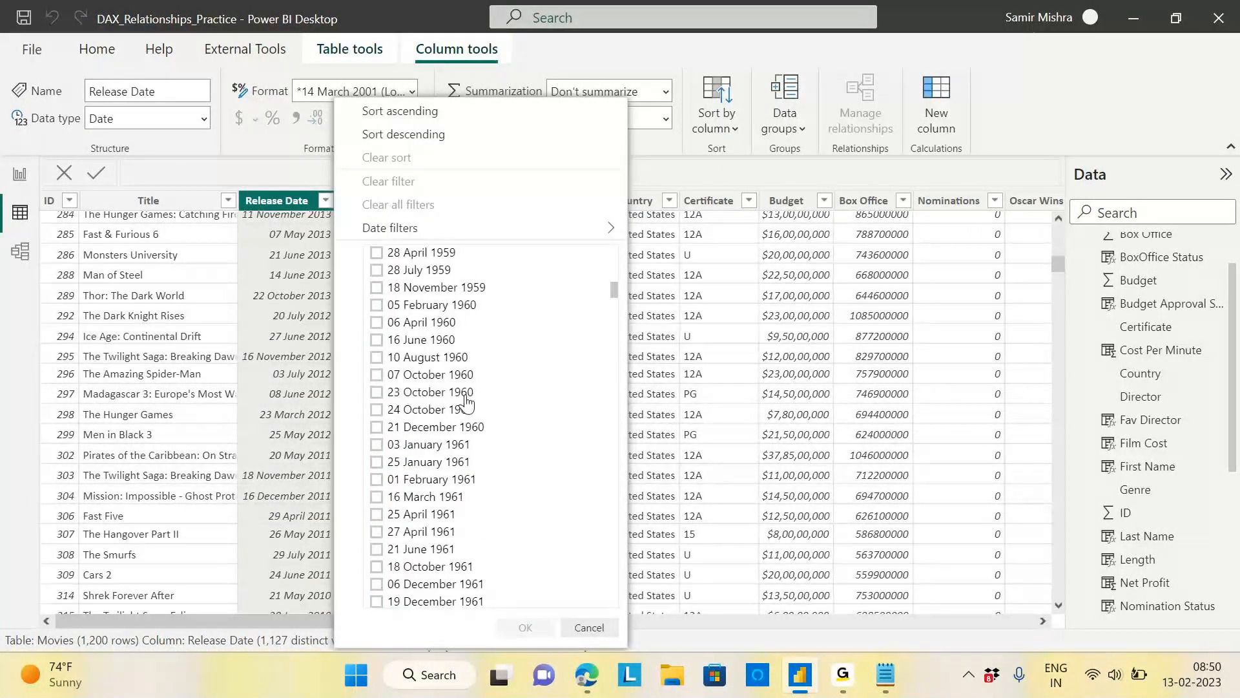
scroll(401, 400, "down", 5)
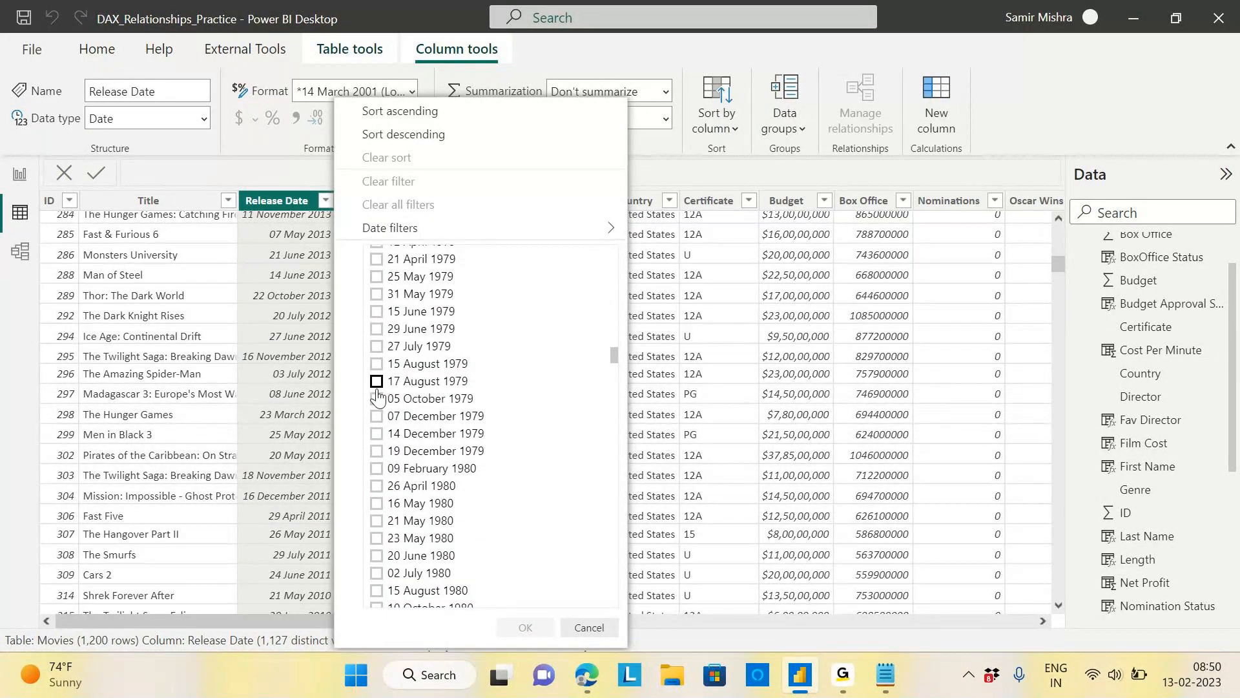
scroll(376, 390, "down", 5)
left_click_drag(615, 361, 607, 601)
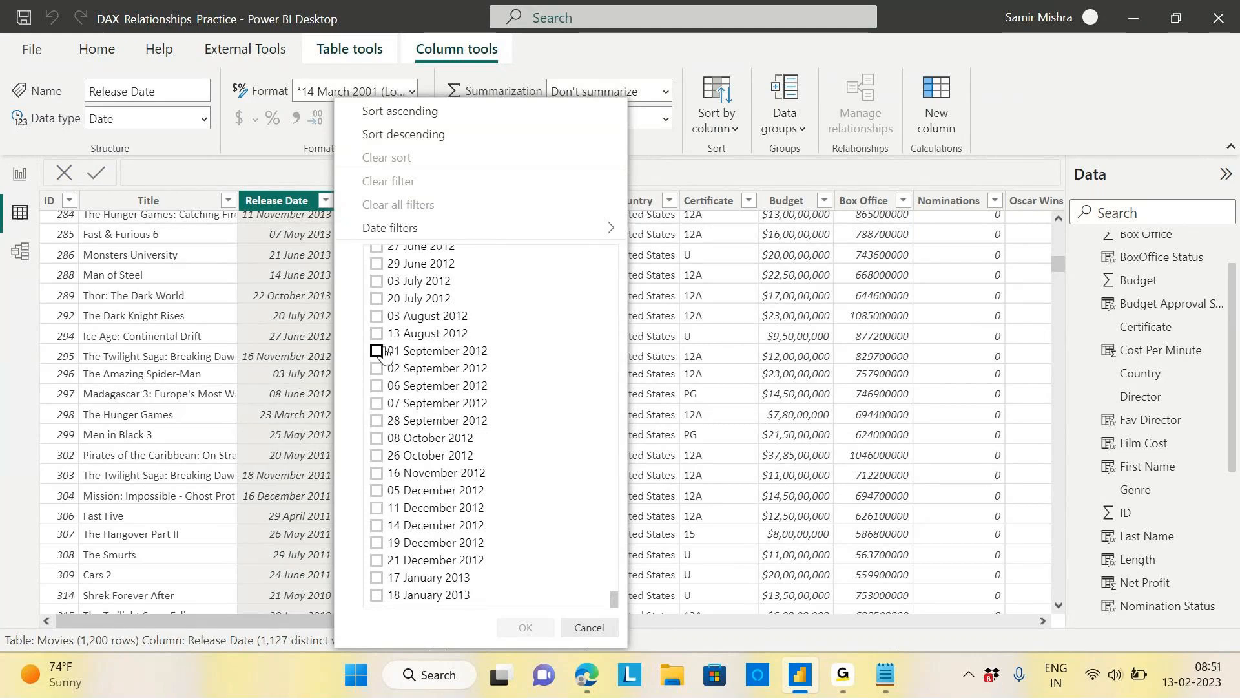
left_click(377, 316)
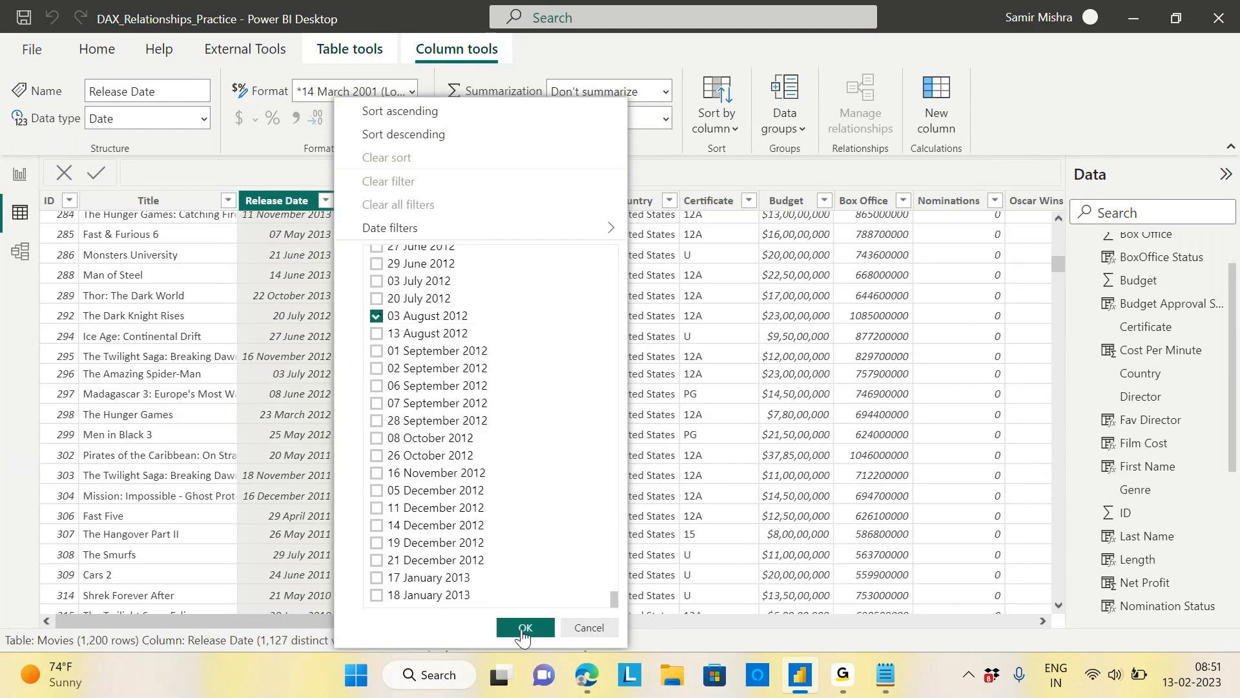
left_click(523, 628)
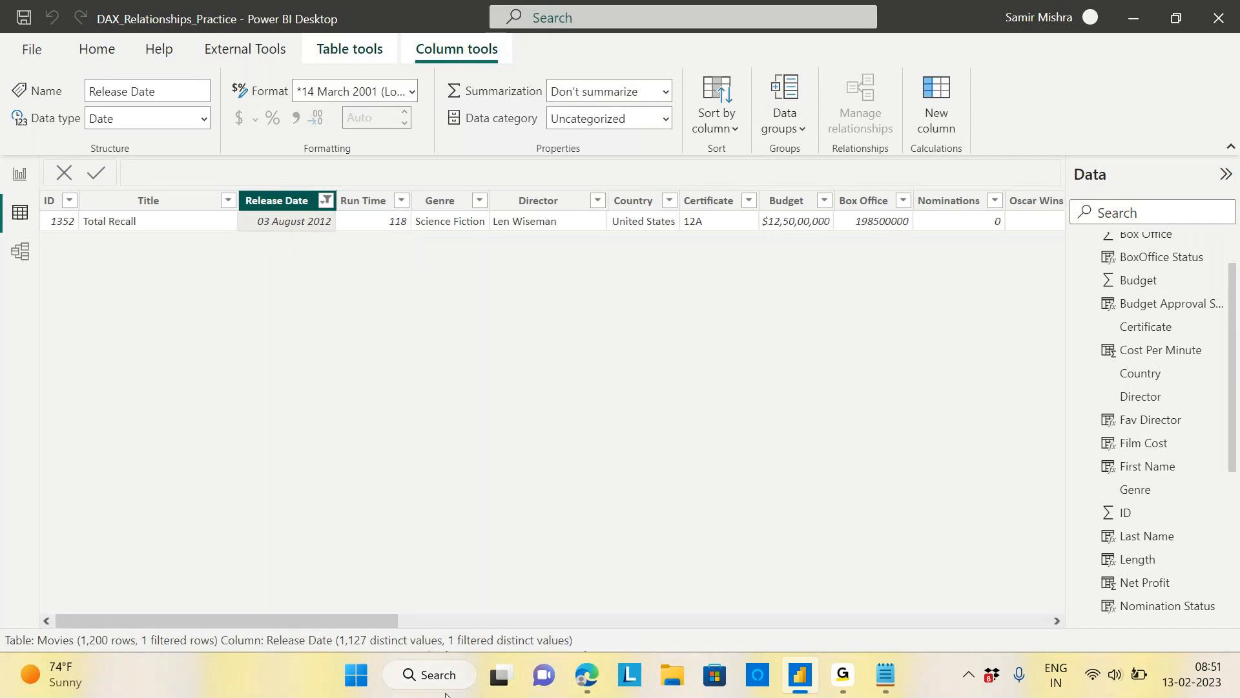
Open the Age in Days column's formula and change the DATEDIFF interval to YEAR.
left_click_drag(353, 618, 1028, 616)
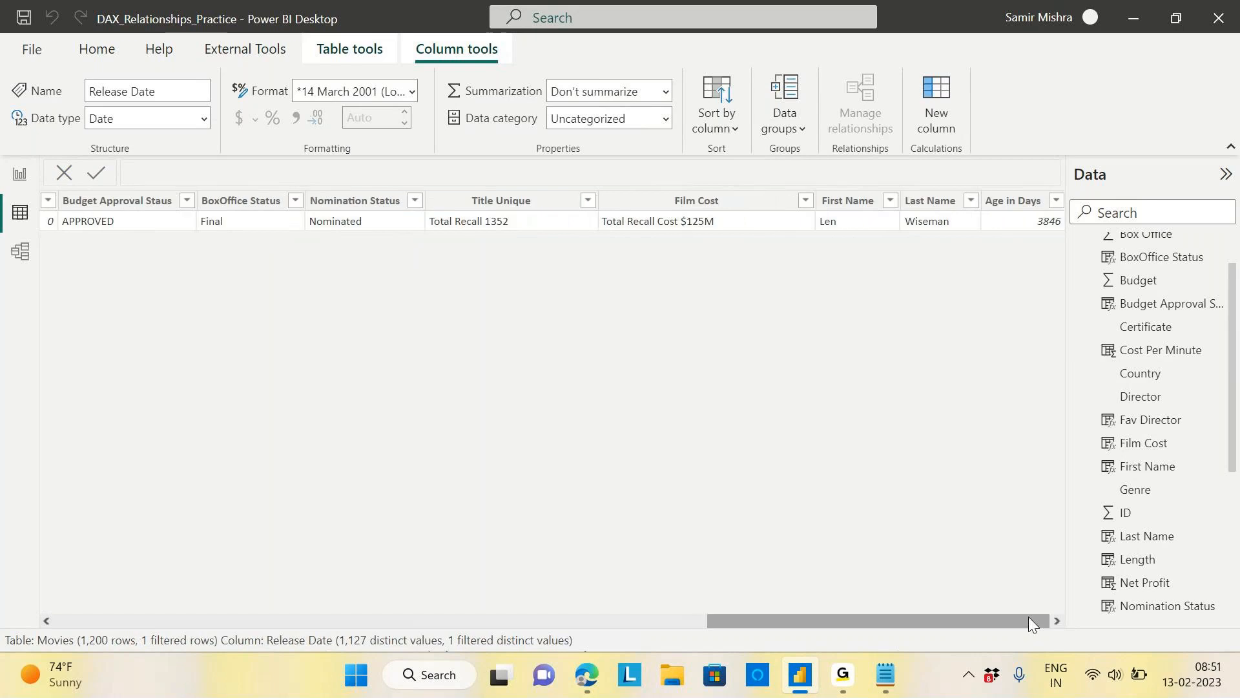
left_click(1033, 201)
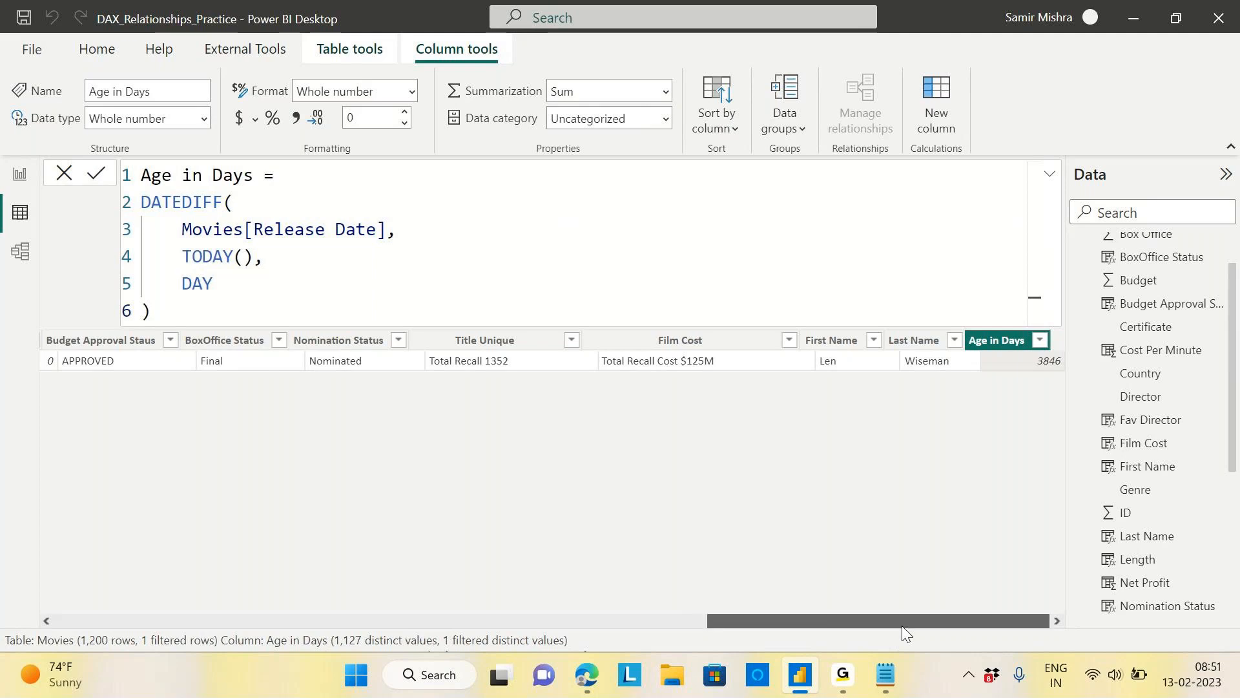
left_click_drag(900, 625, 934, 629)
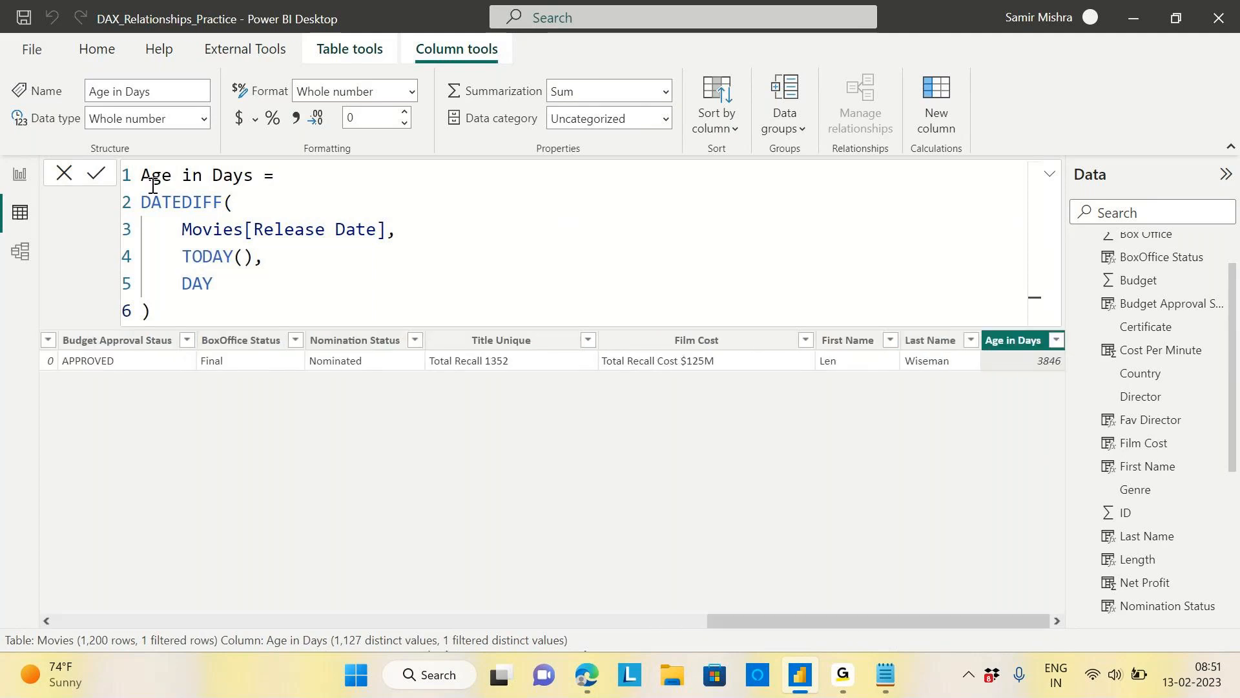
left_click_drag(177, 283, 227, 283)
type("y")
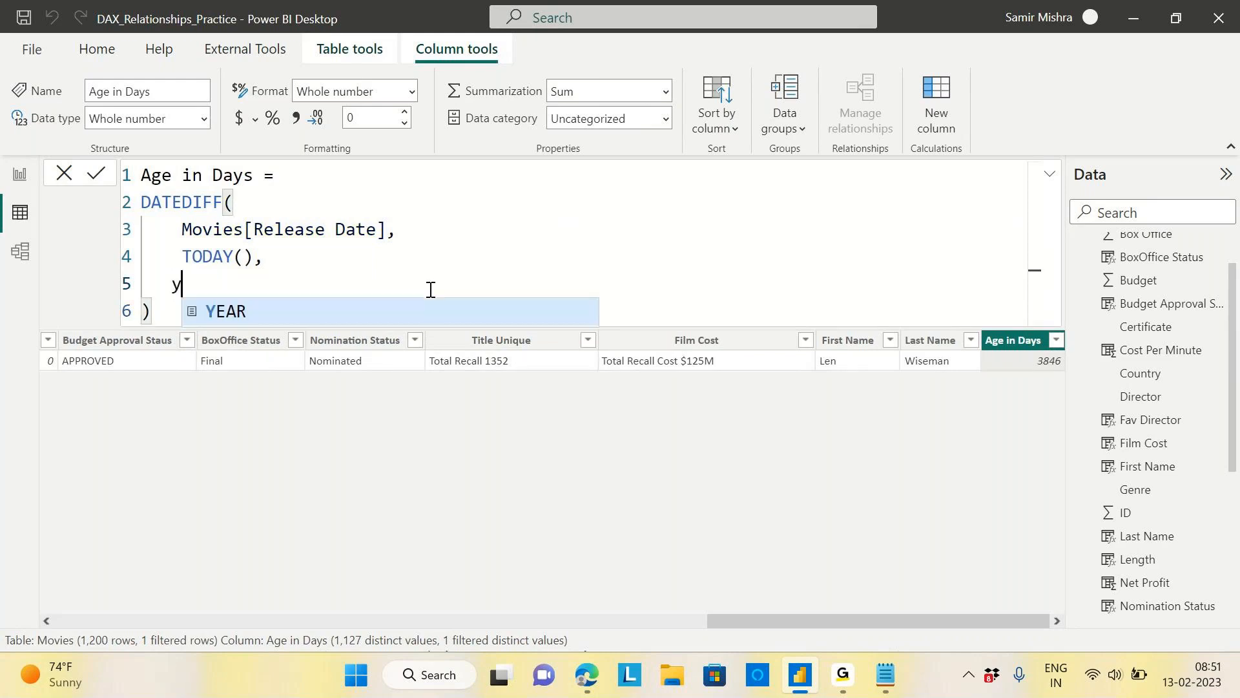
type("ear")
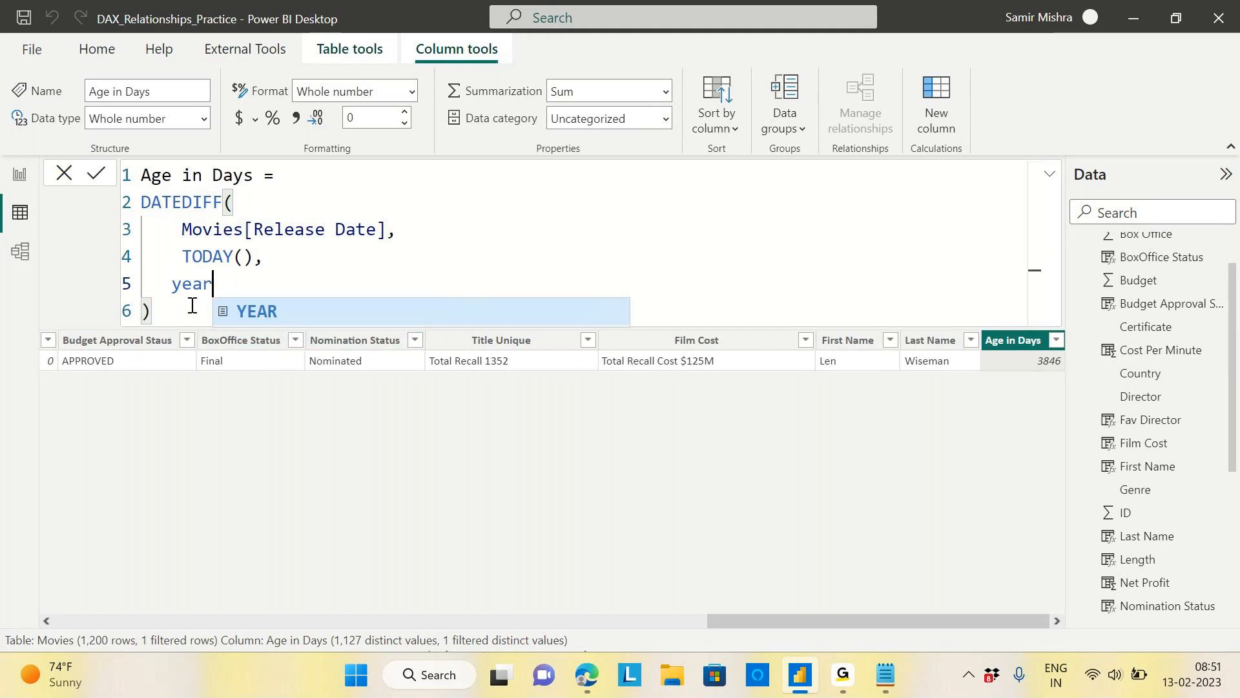
left_click(276, 316)
Rename the calculated column as Age in Year in its formula and commit the change.
double_click(218, 170)
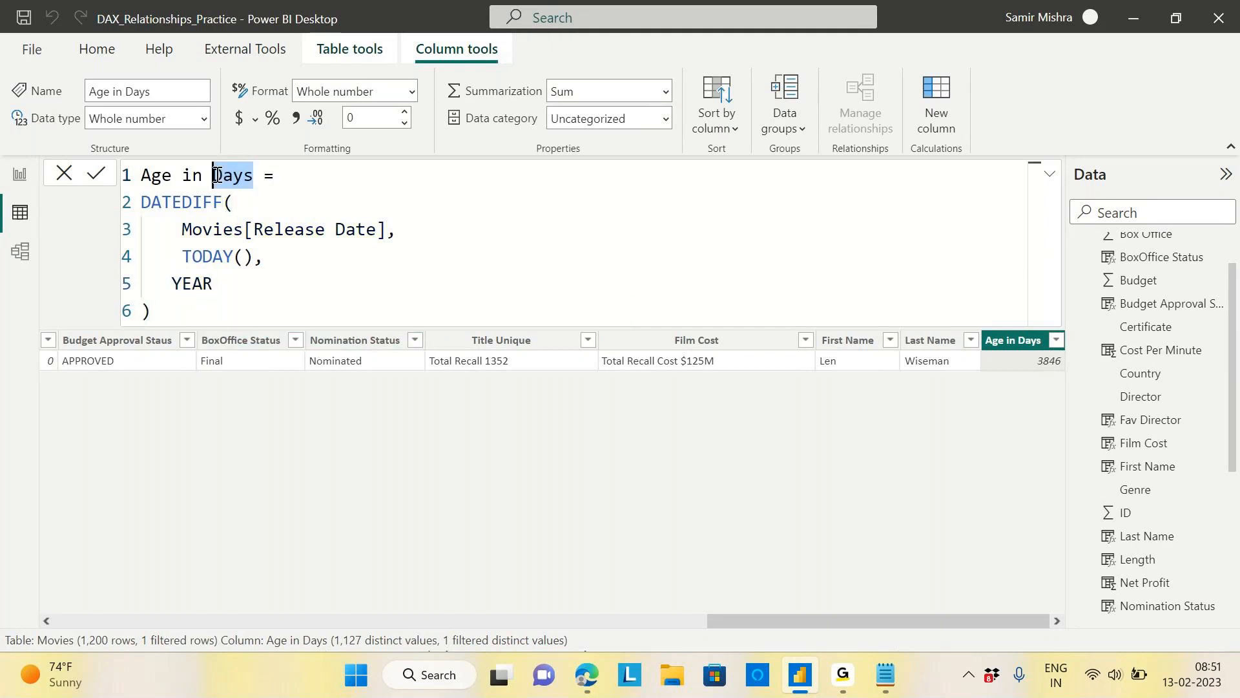
type("year")
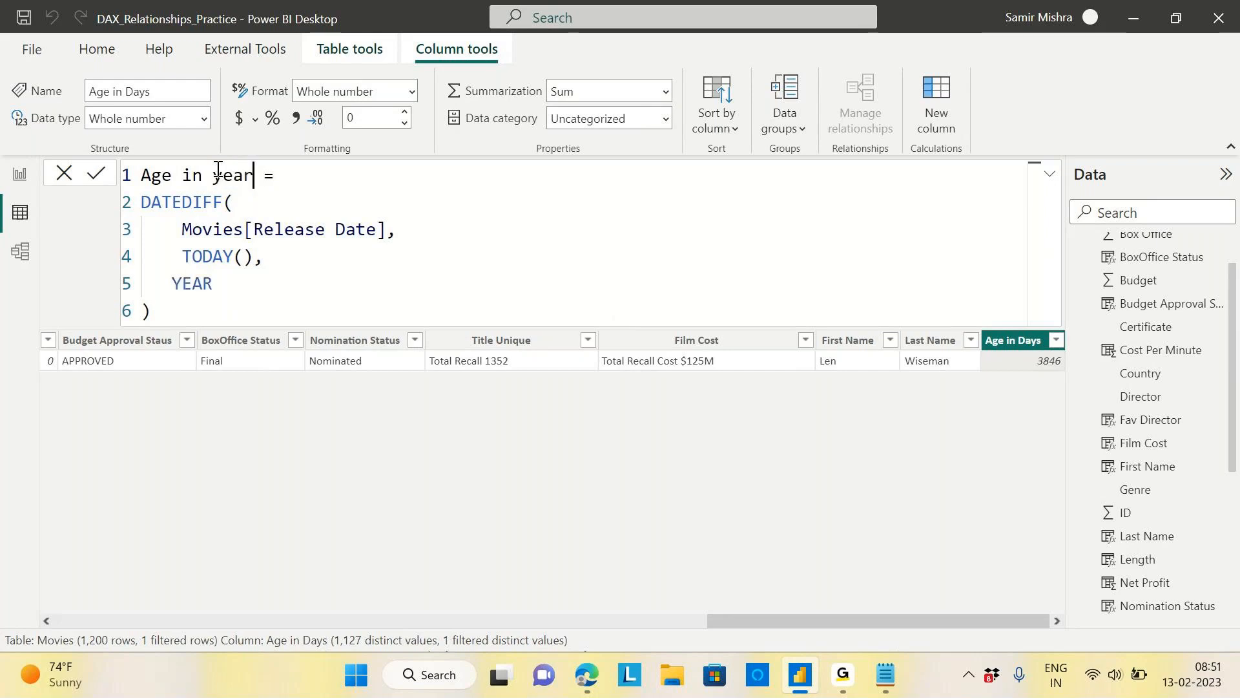
key("BackSpace")
key("BackSpace")
key("BackSpace")
key("BackSpace")
type("Year")
left_click(170, 316)
key("Return")
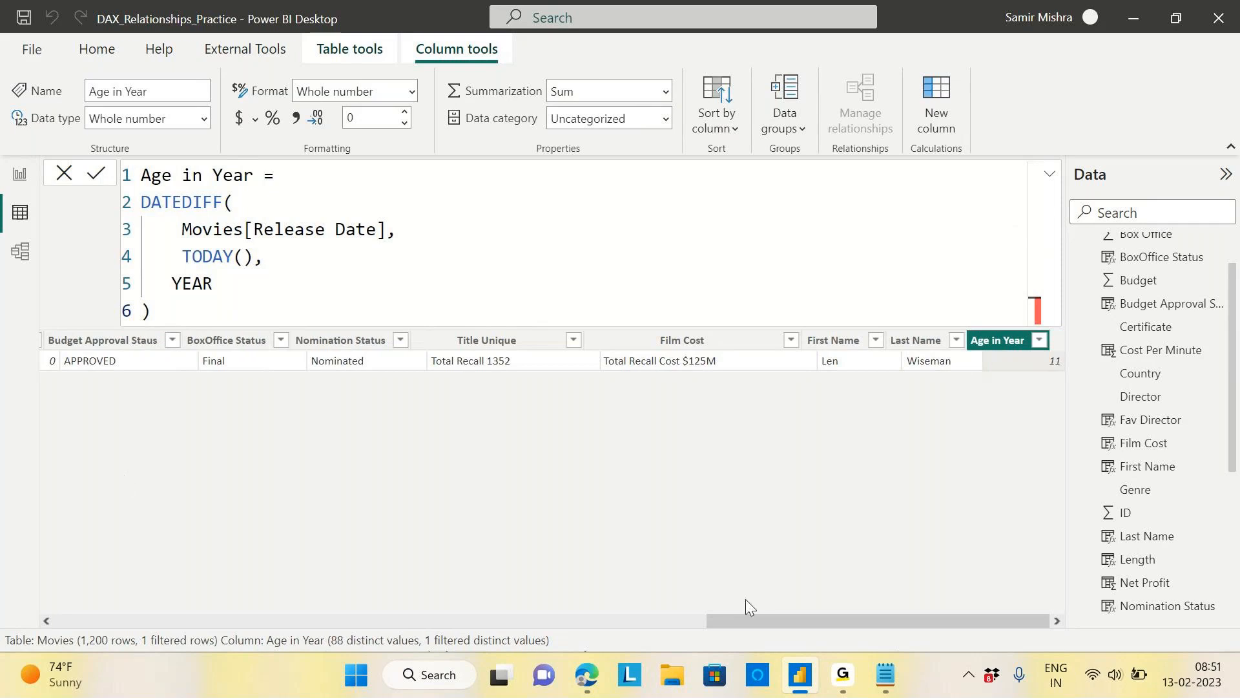
Compare the filtered Total Recall row's Release Date with its Age in Year value and the YEAR interval in the formula.
left_click_drag(757, 618, 85, 629)
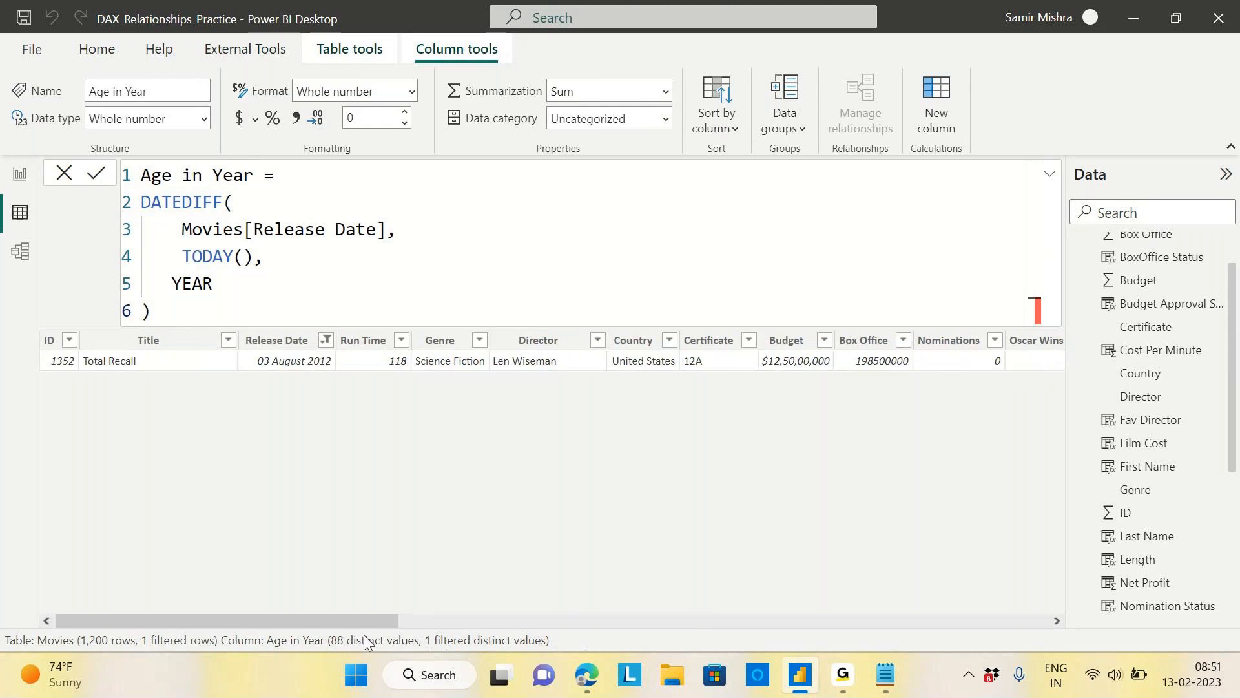
left_click_drag(366, 615, 879, 620)
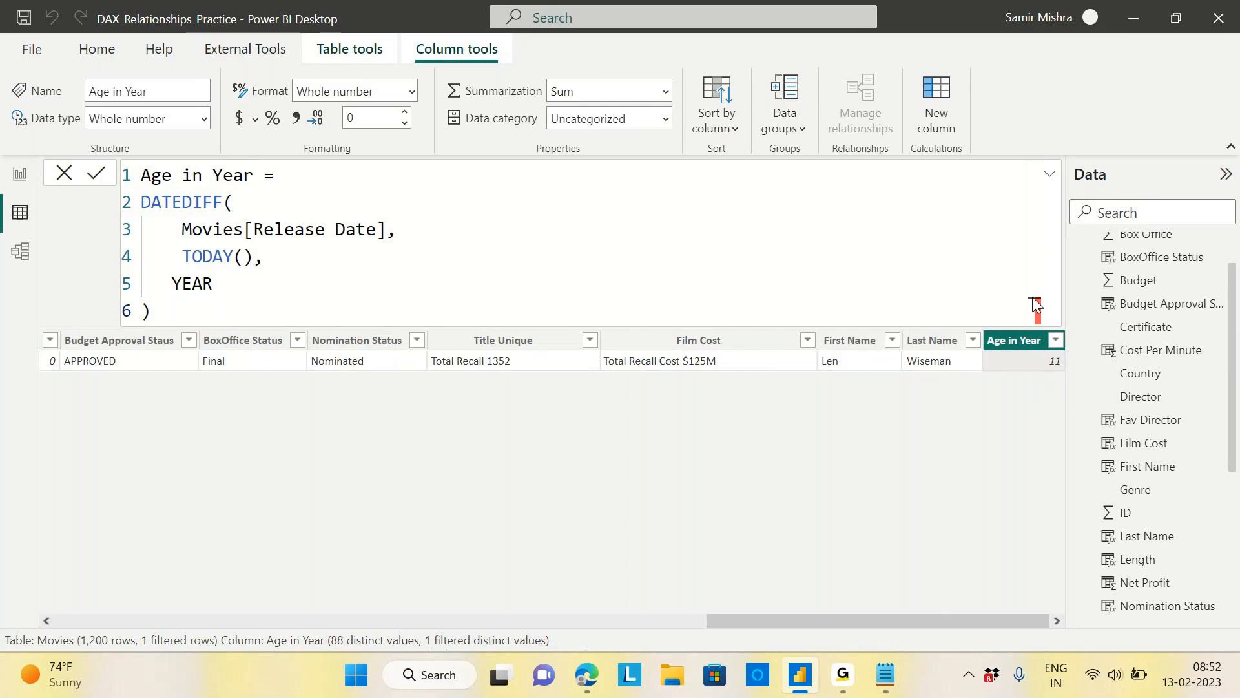
left_click_drag(807, 619, 129, 601)
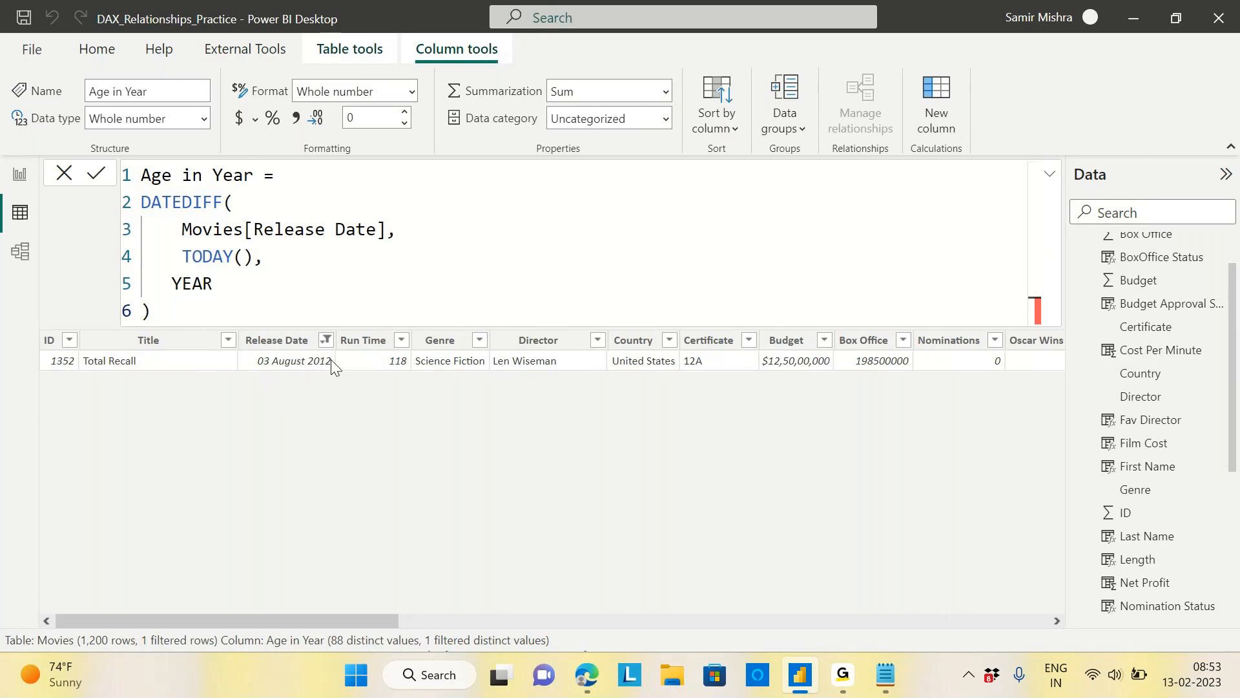
left_click_drag(345, 620, 1079, 617)
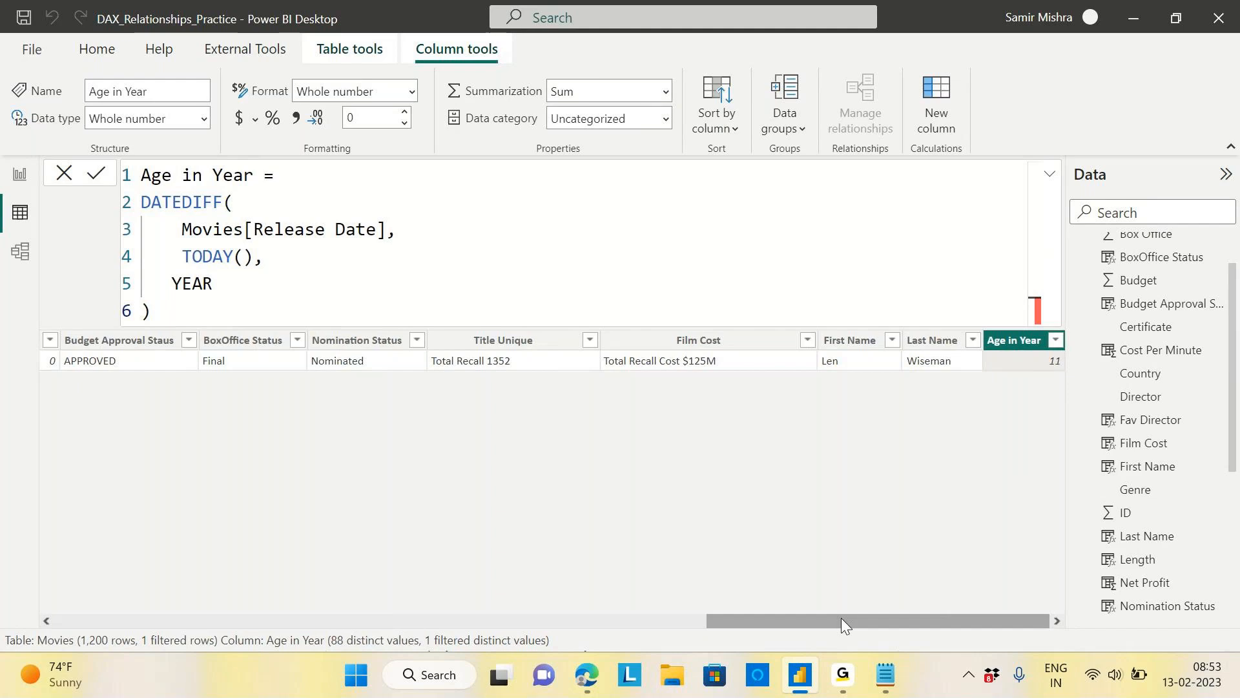
left_click_drag(841, 618, 188, 347)
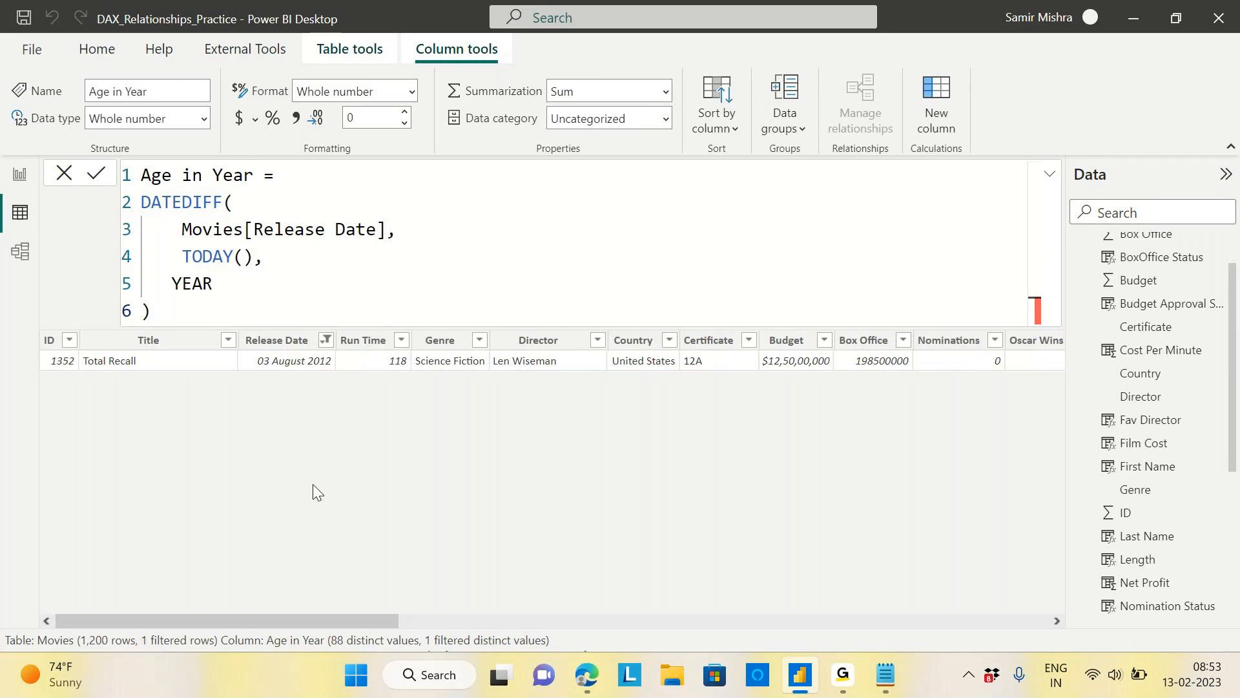
left_click_drag(323, 611, 1129, 373)
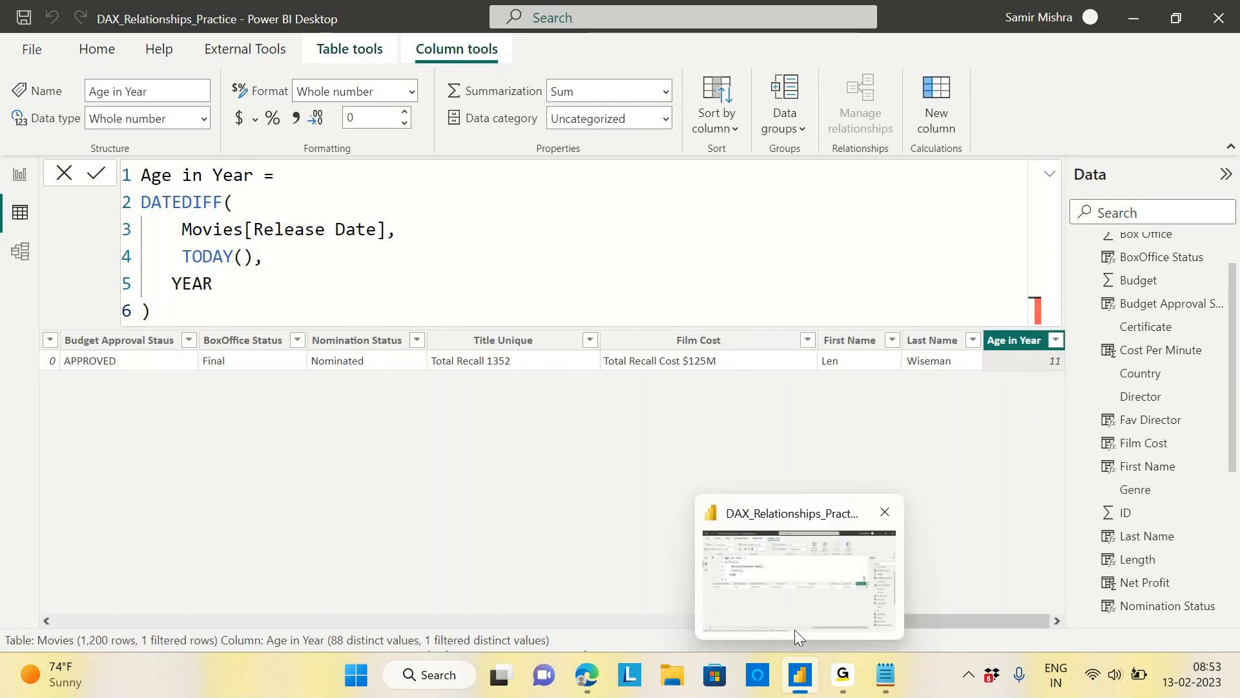
left_click_drag(988, 617, 227, 186)
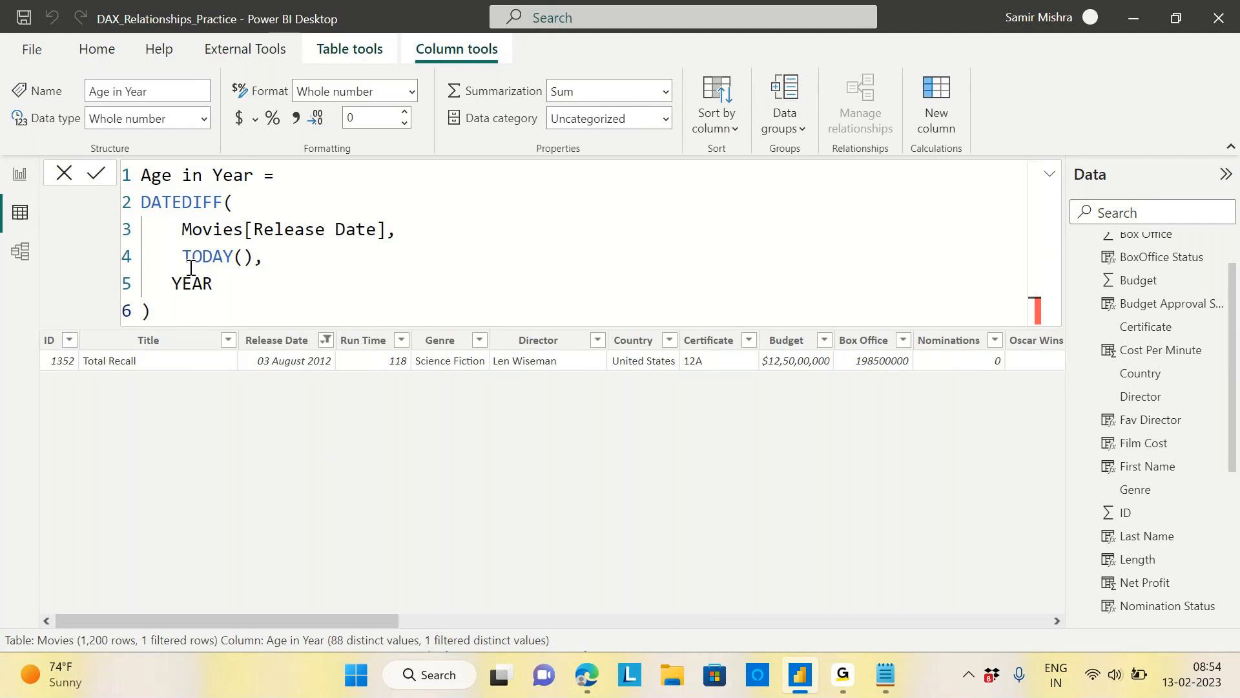
left_click_drag(173, 283, 192, 283)
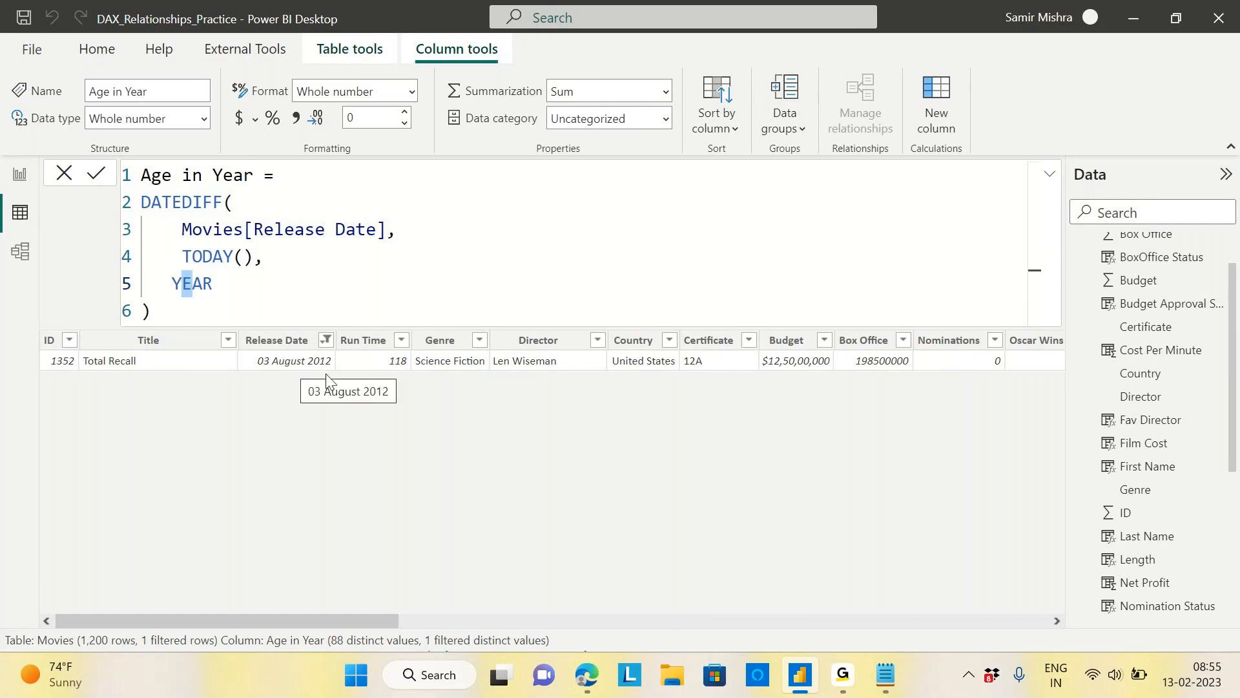
mouse_move(1191, 683)
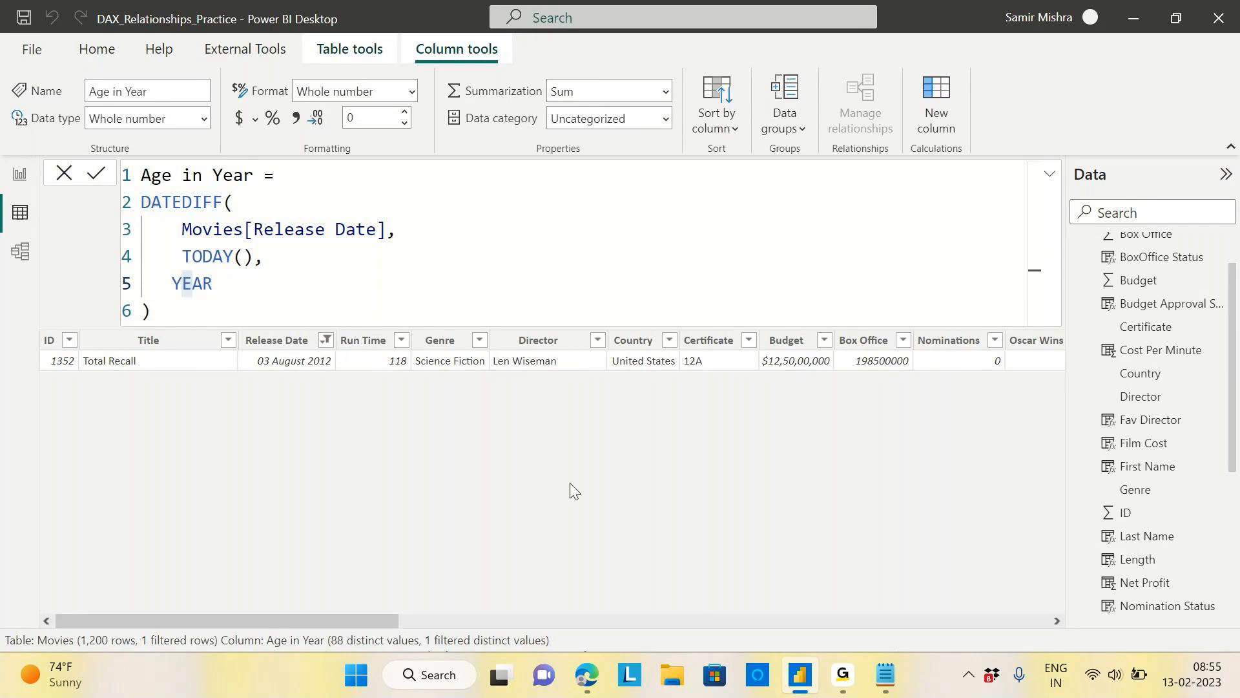
left_click(550, 486)
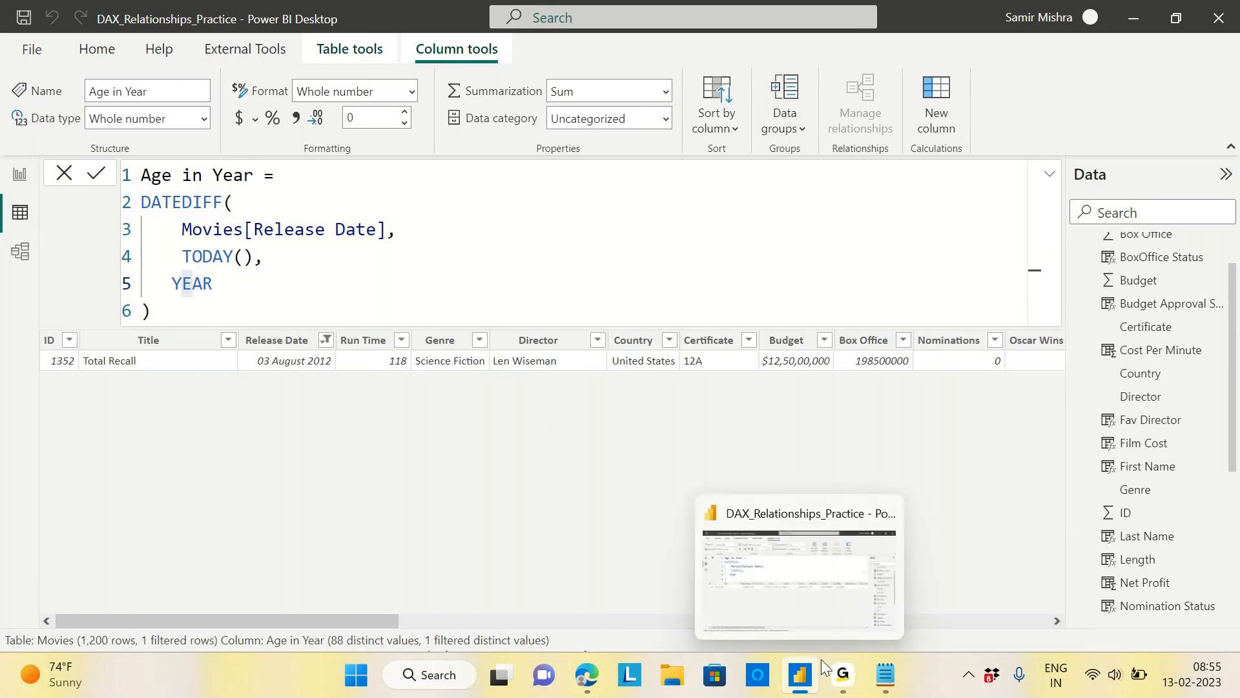
left_click(931, 587)
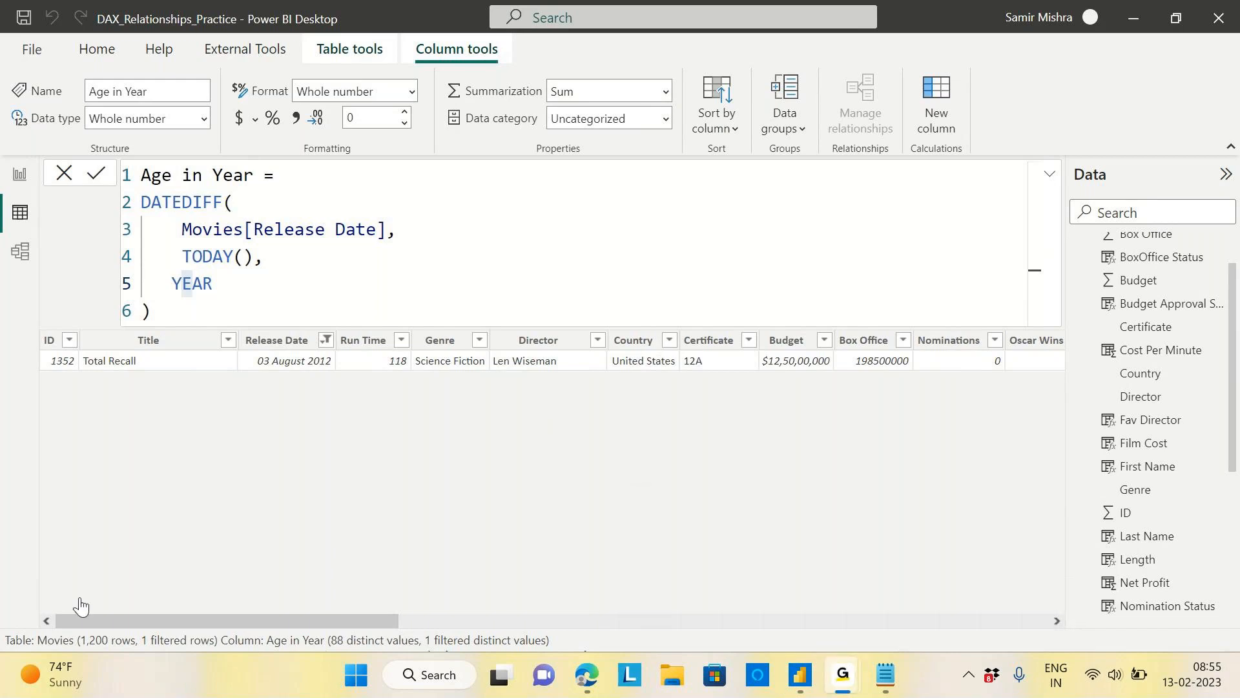